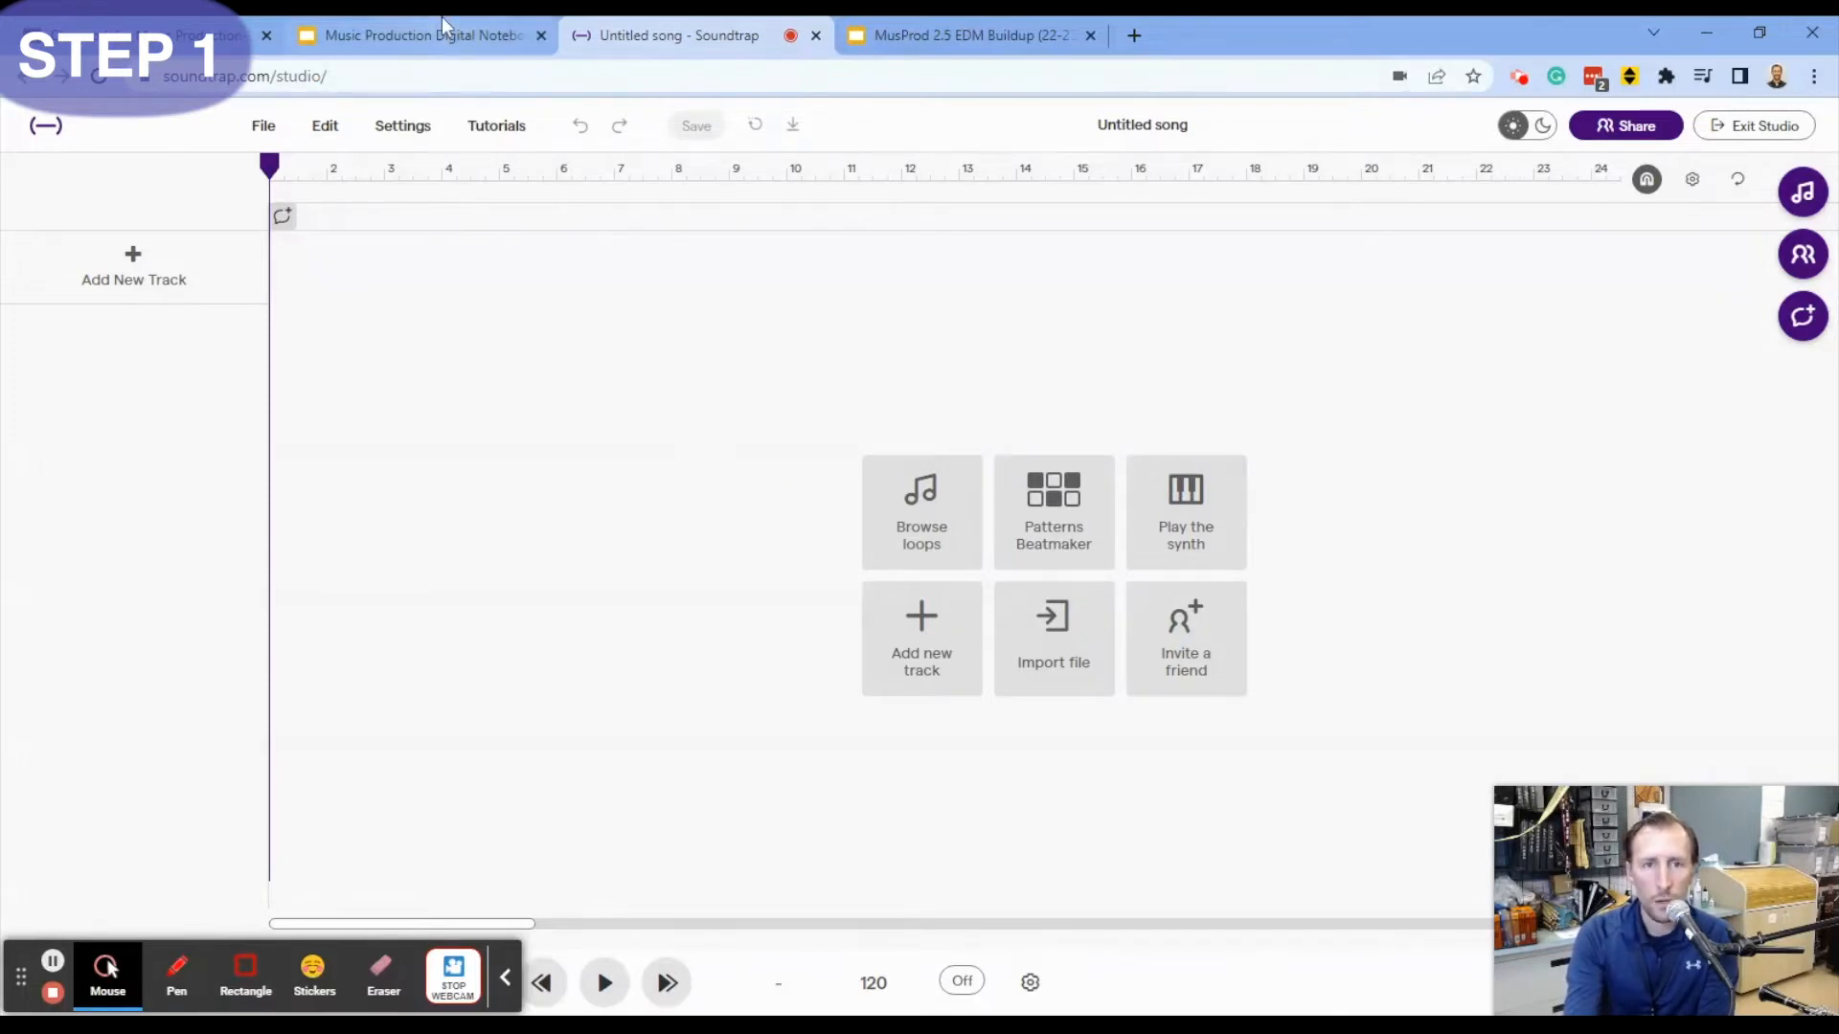
- Rename the untitled Soundtrap song to "2.5 EDM Buildup - " followed by the student's full name, and save the project
click(440, 16)
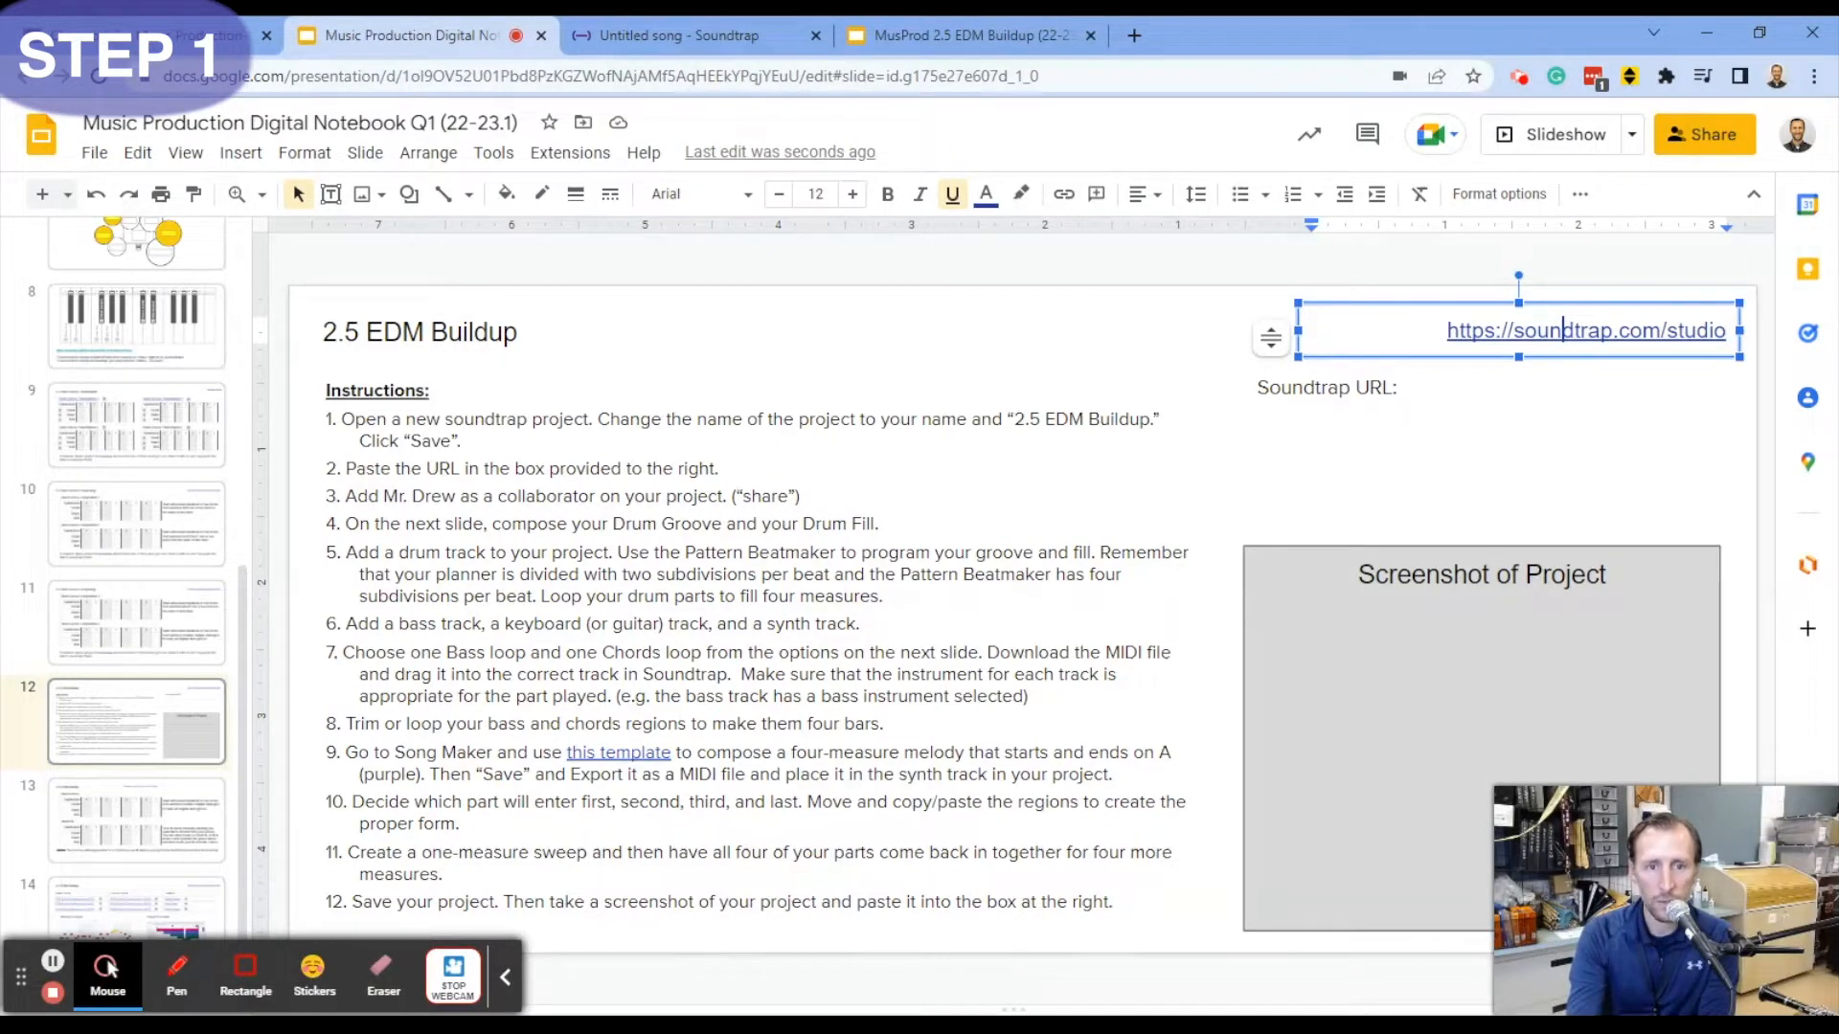
click(675, 36)
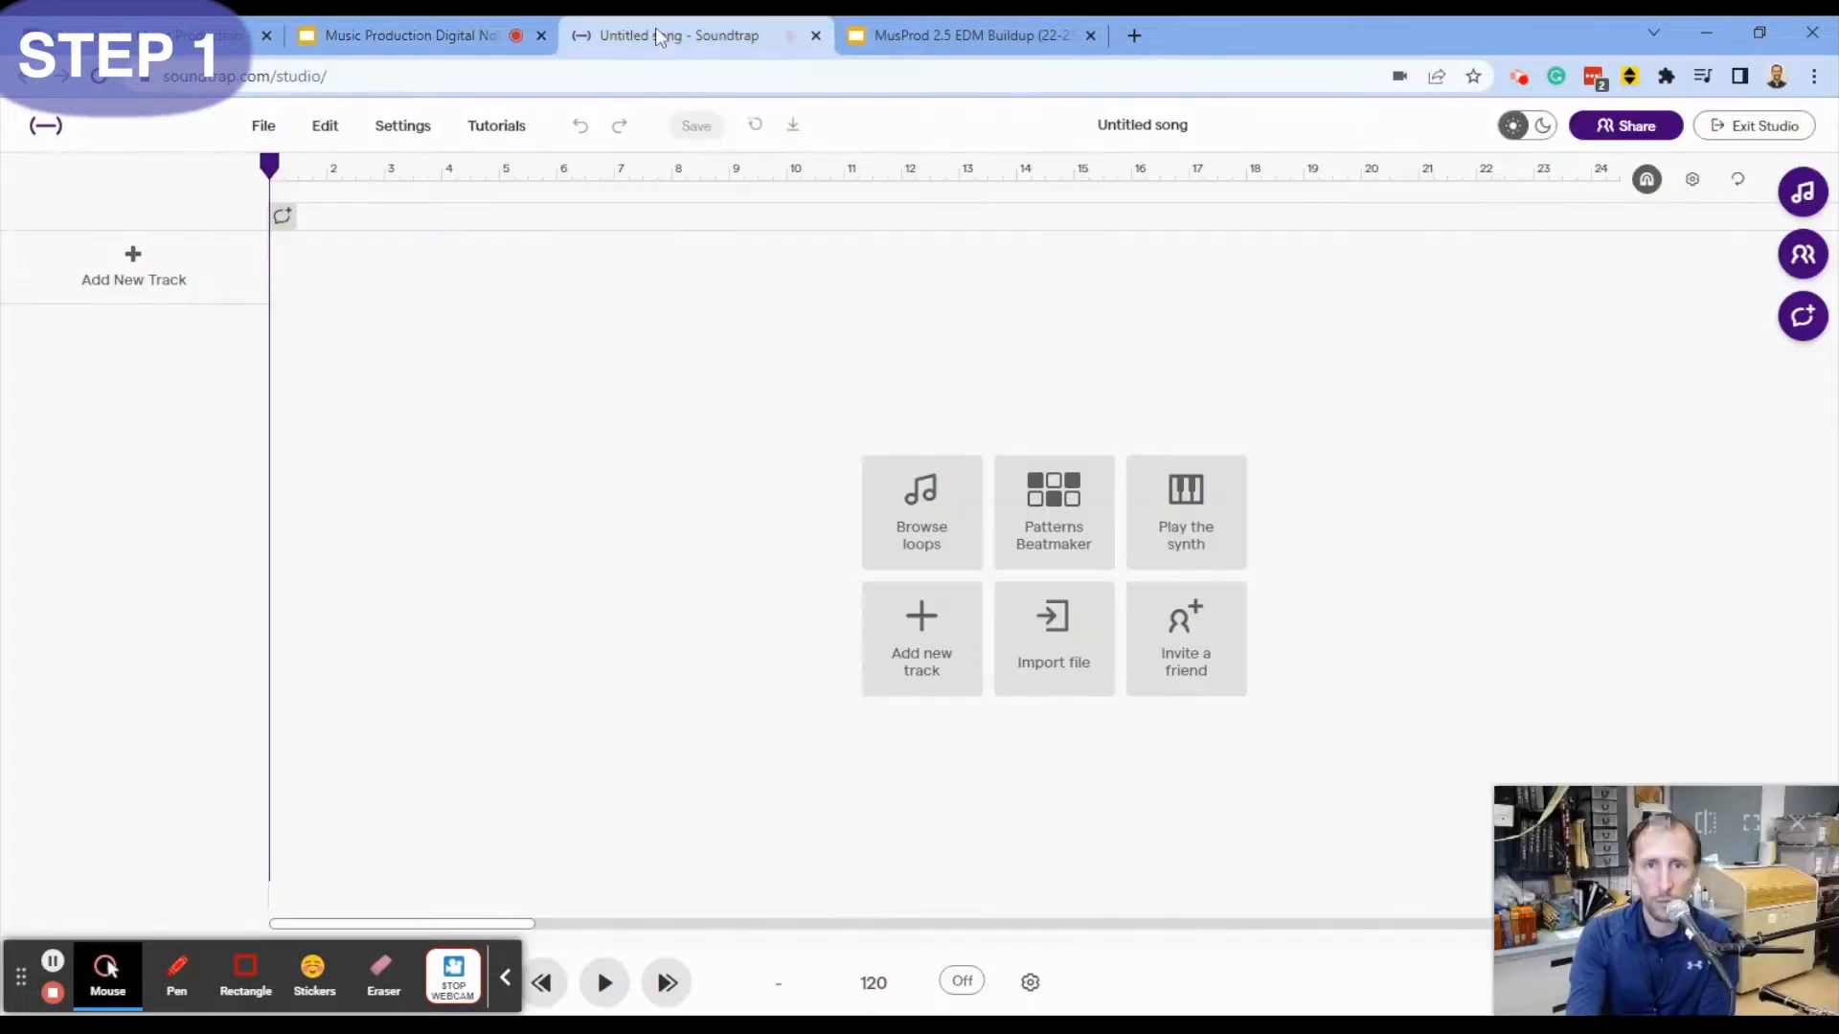
click(1157, 127)
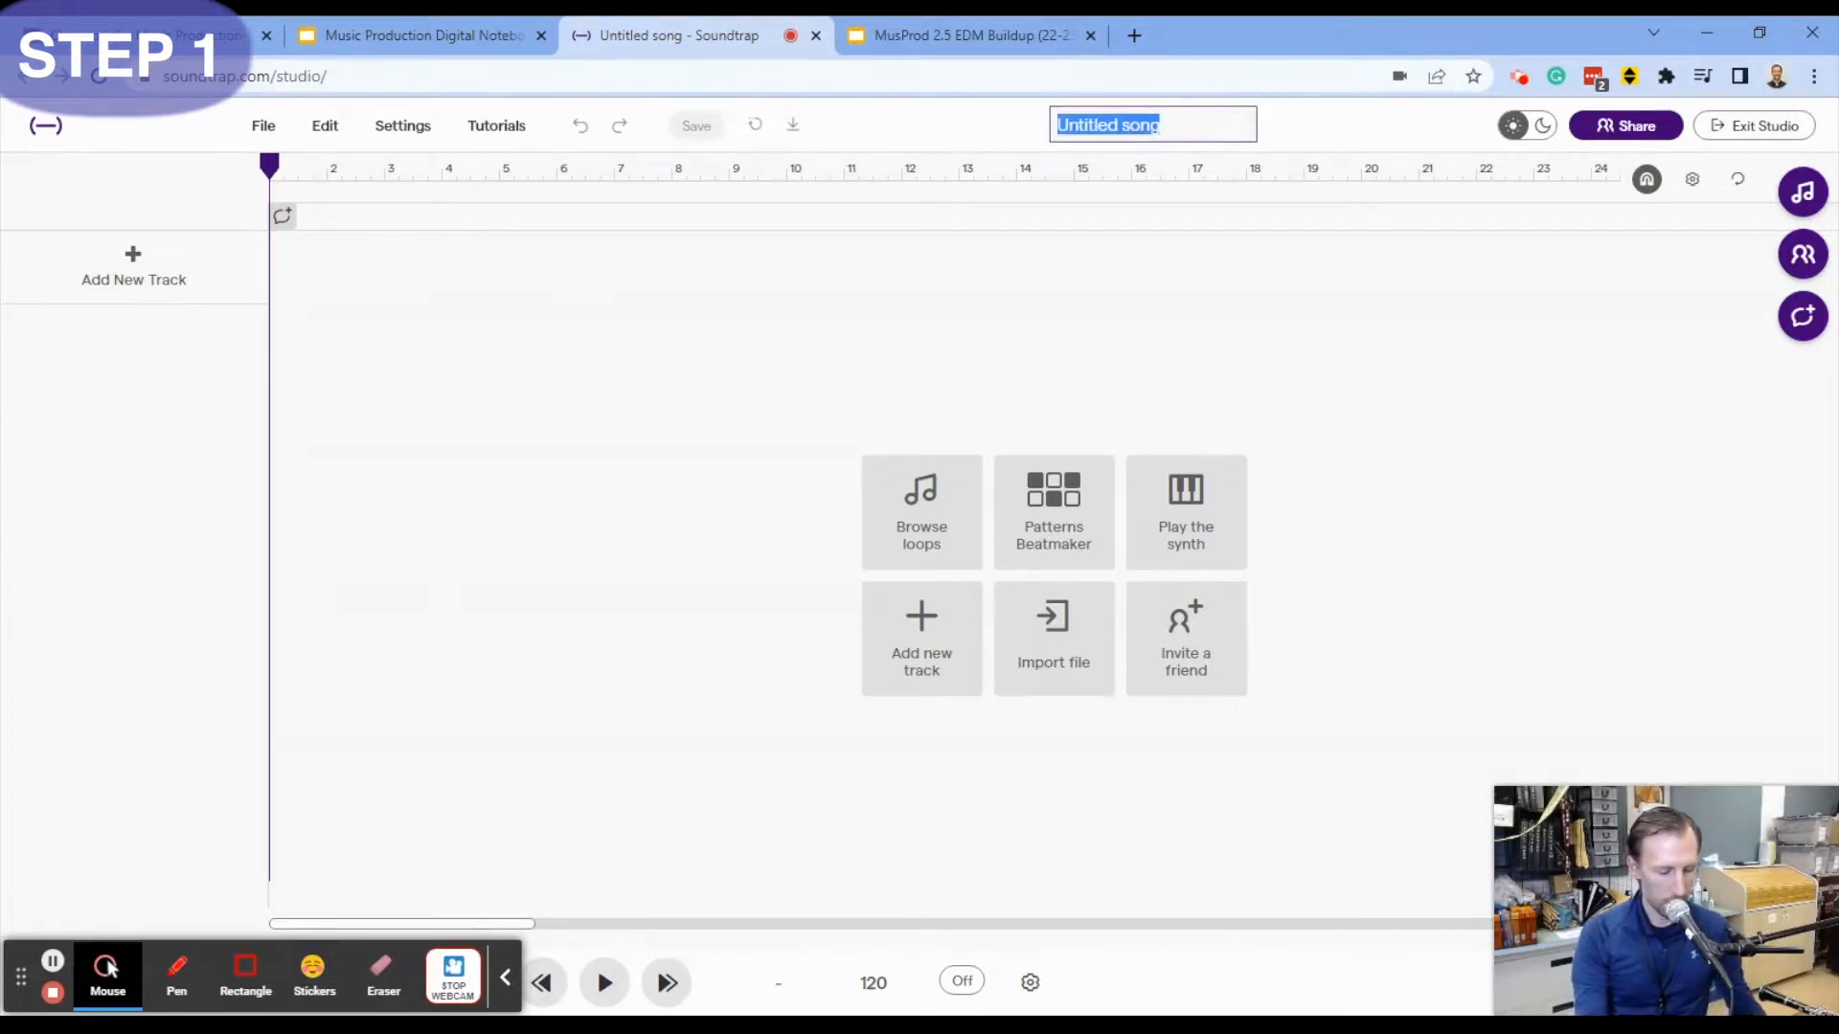
text(2.5 E)
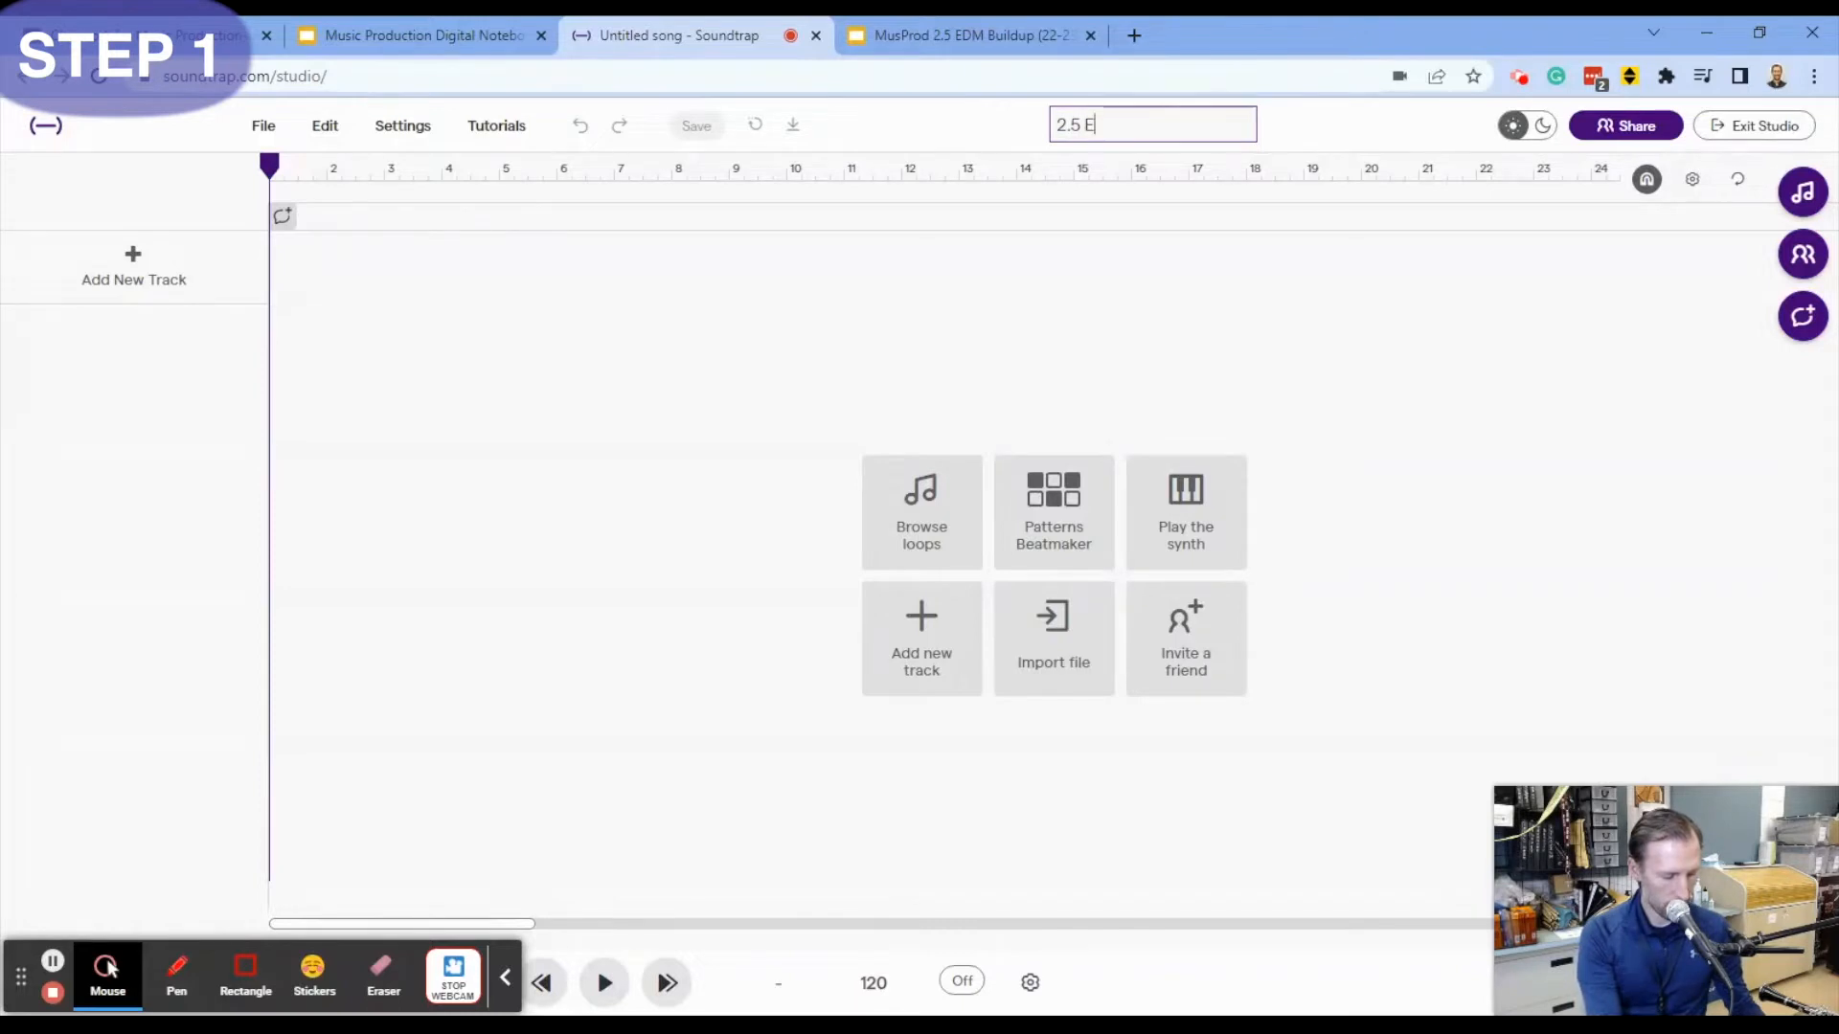
text(DM Buildup)
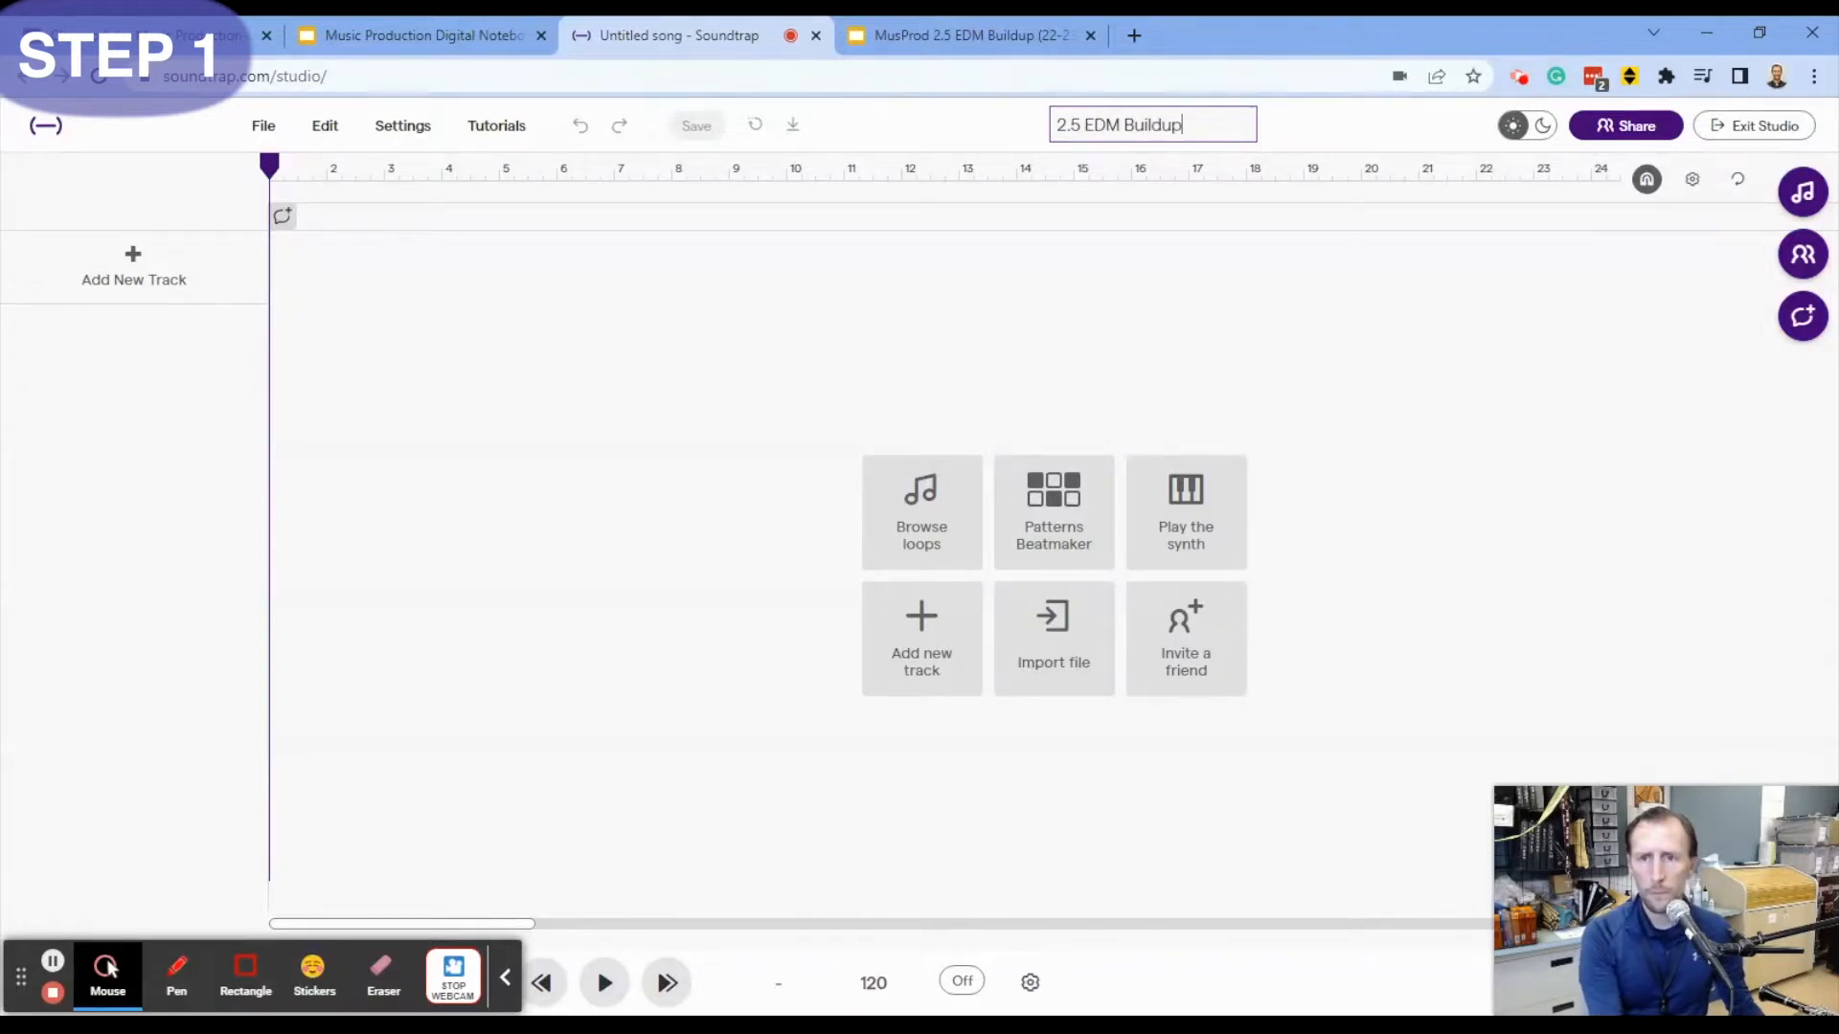
text( -)
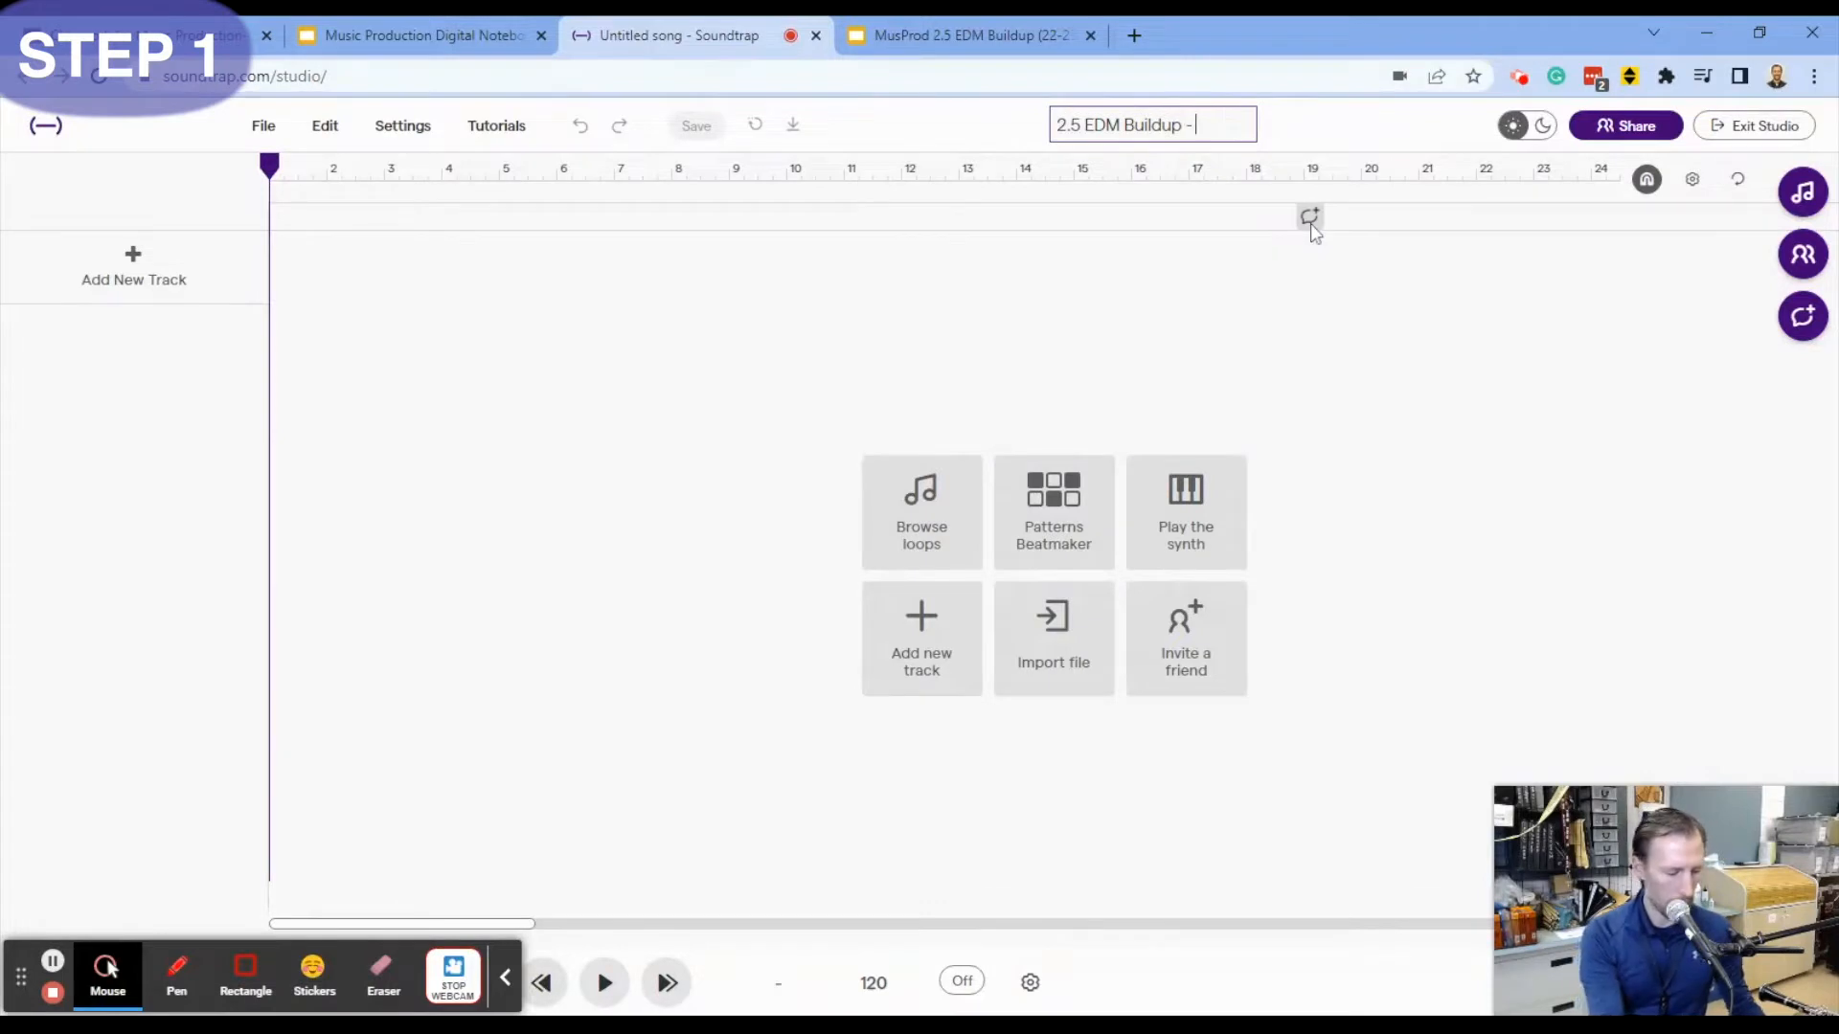
text( Joe)
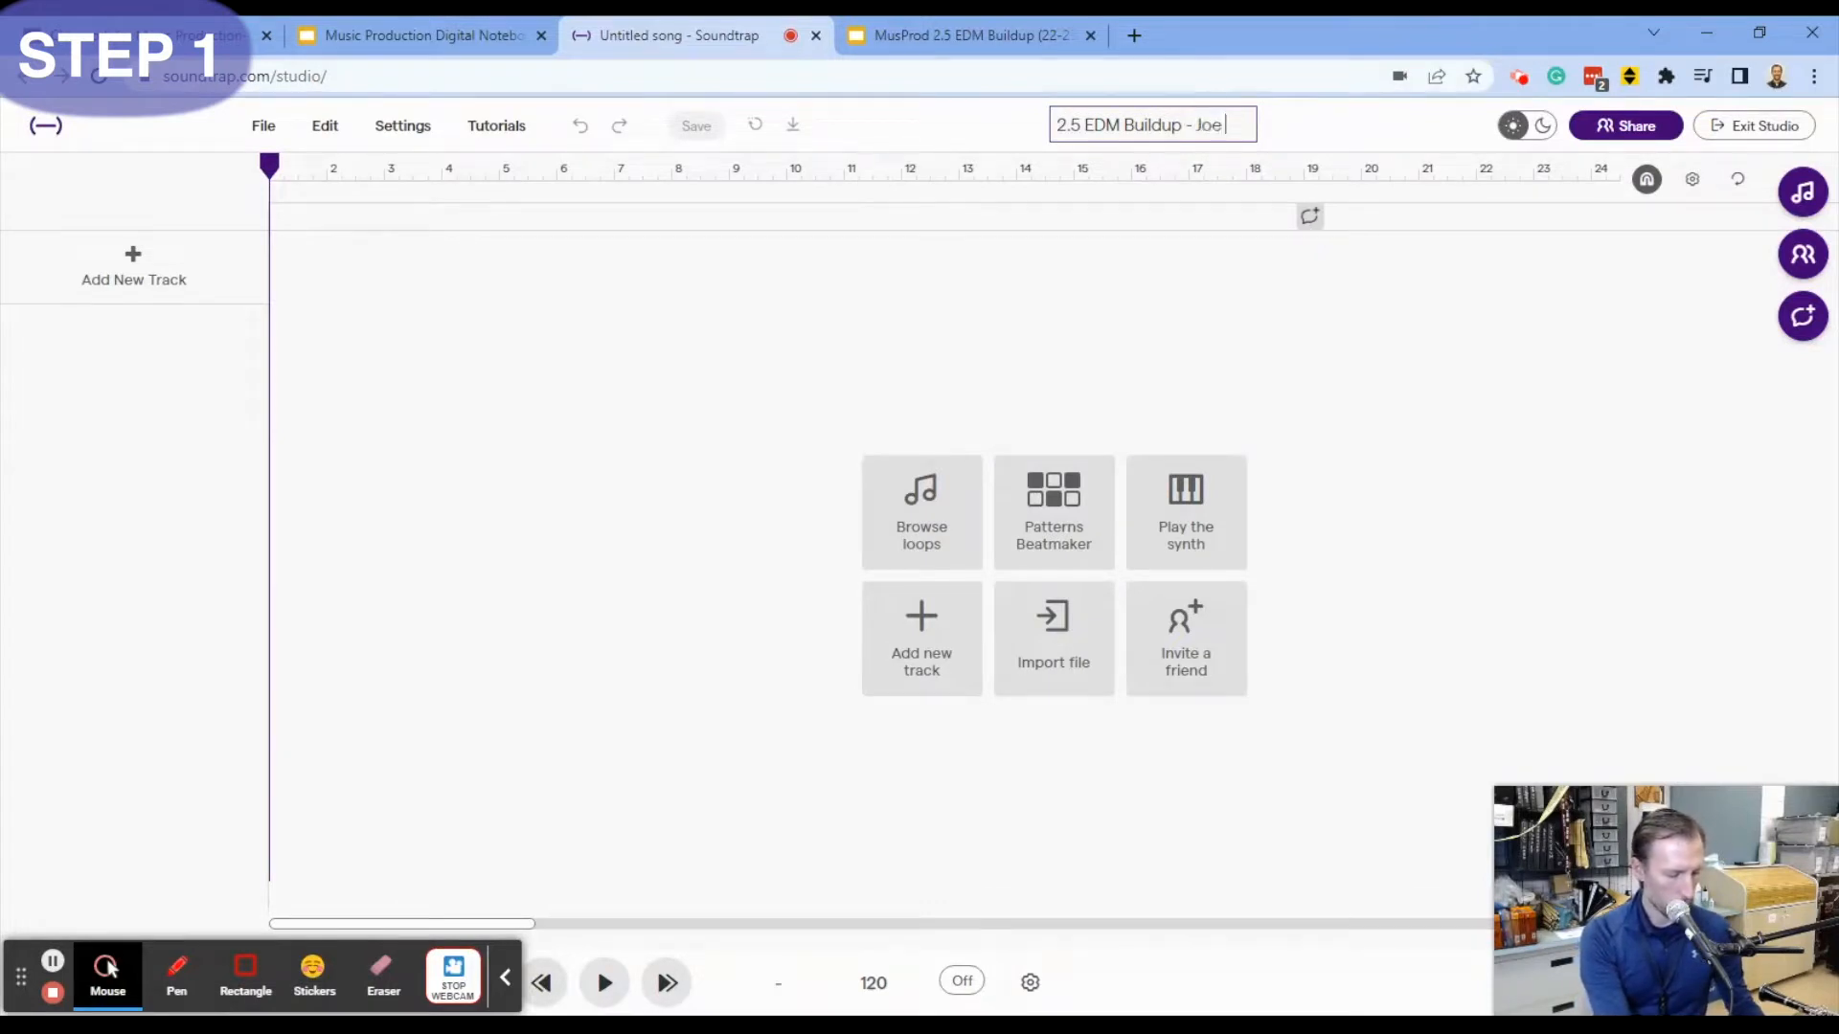
text( Smith)
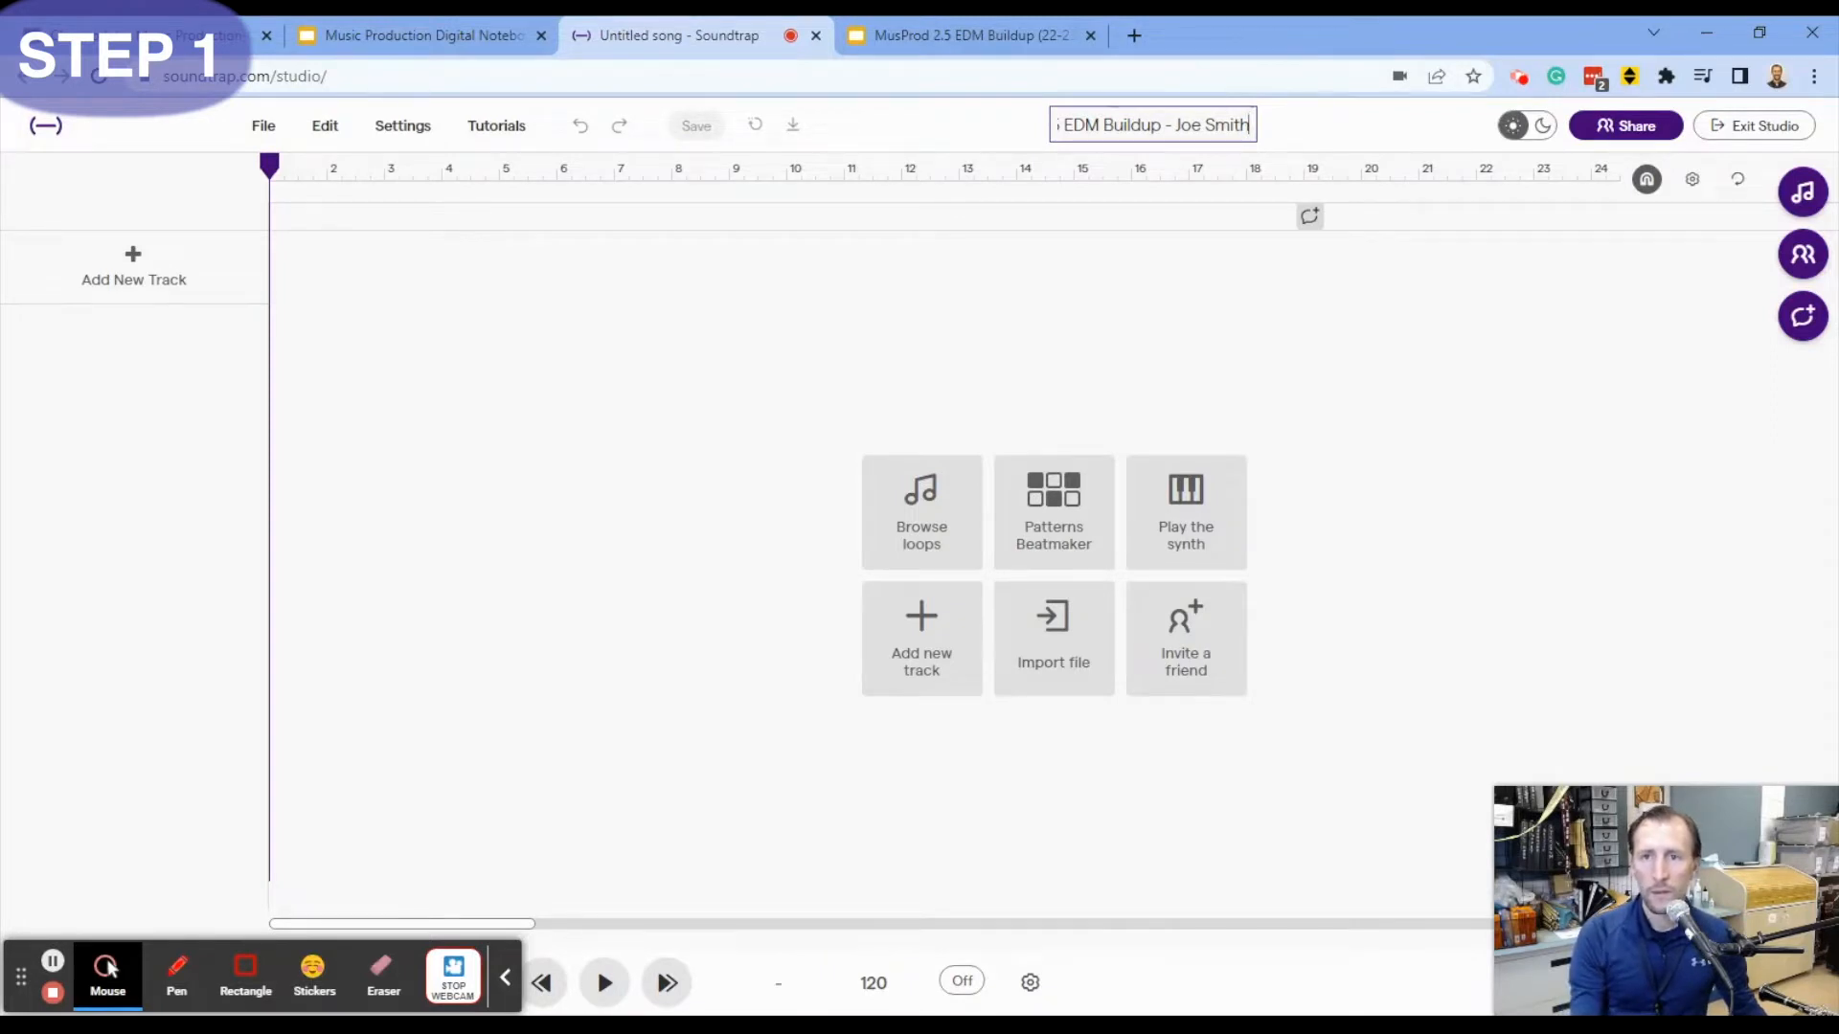
key(Return)
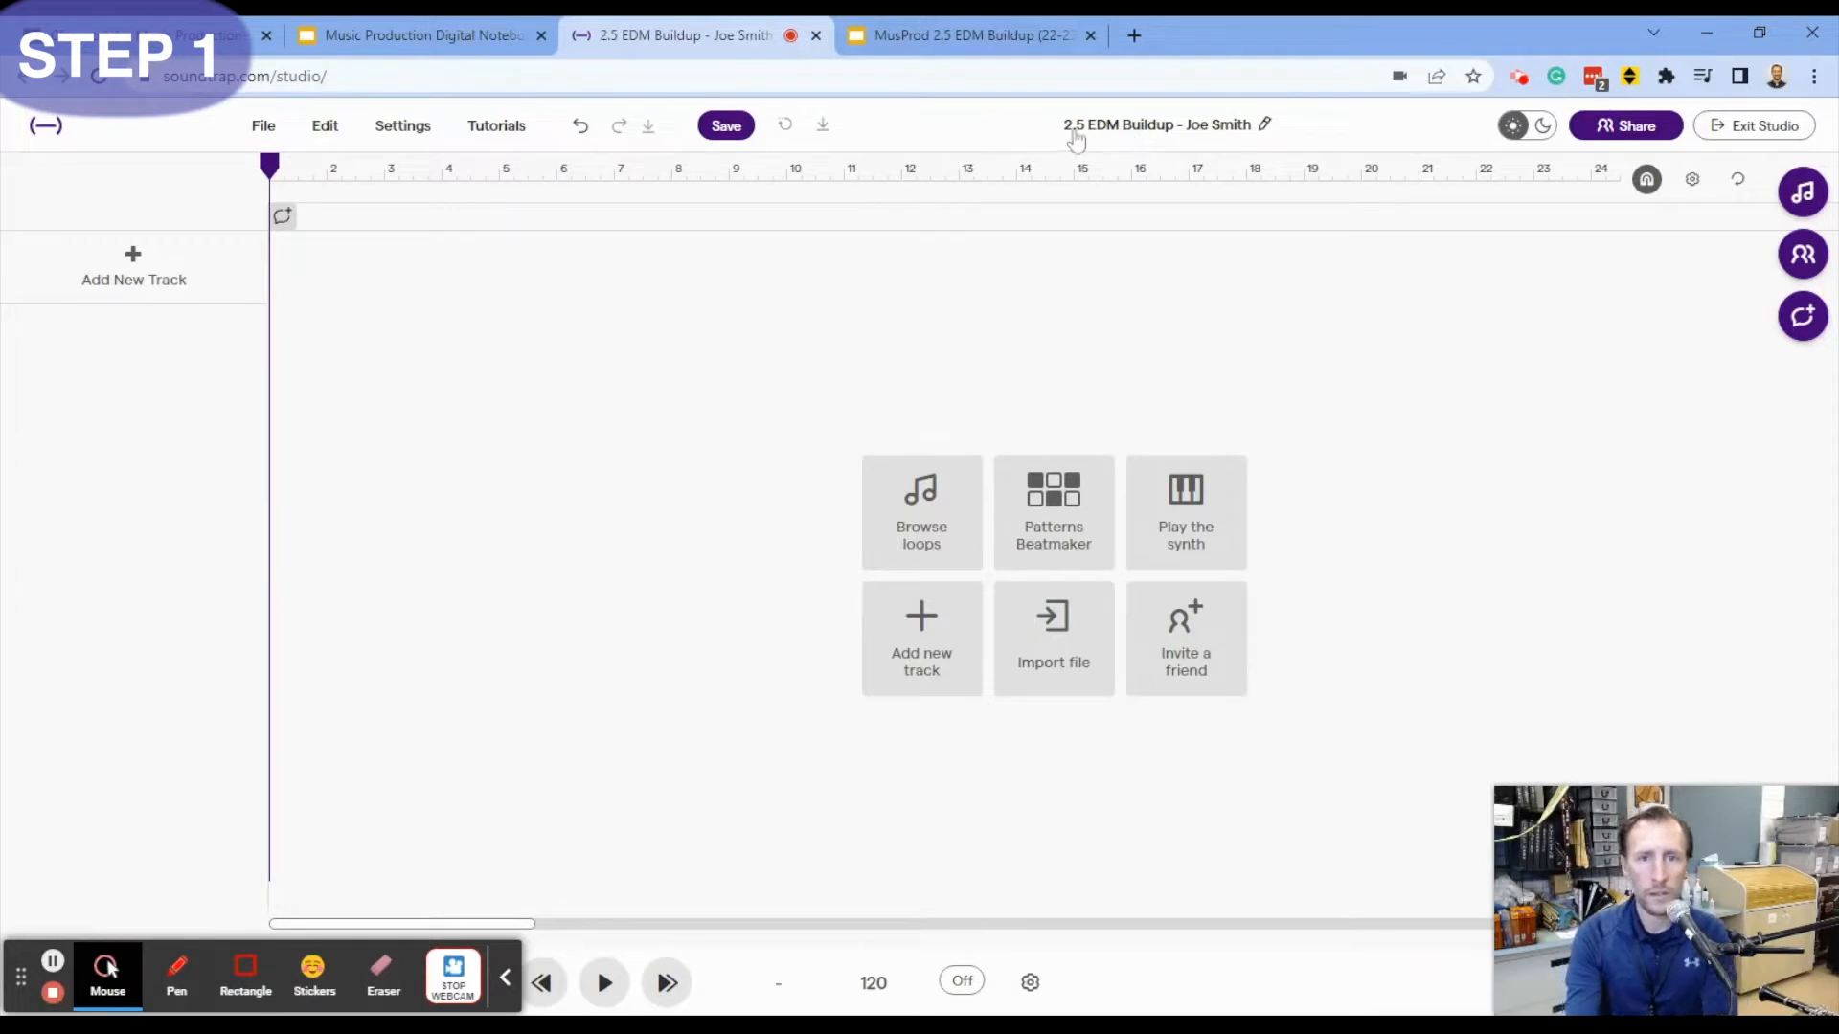
click(729, 129)
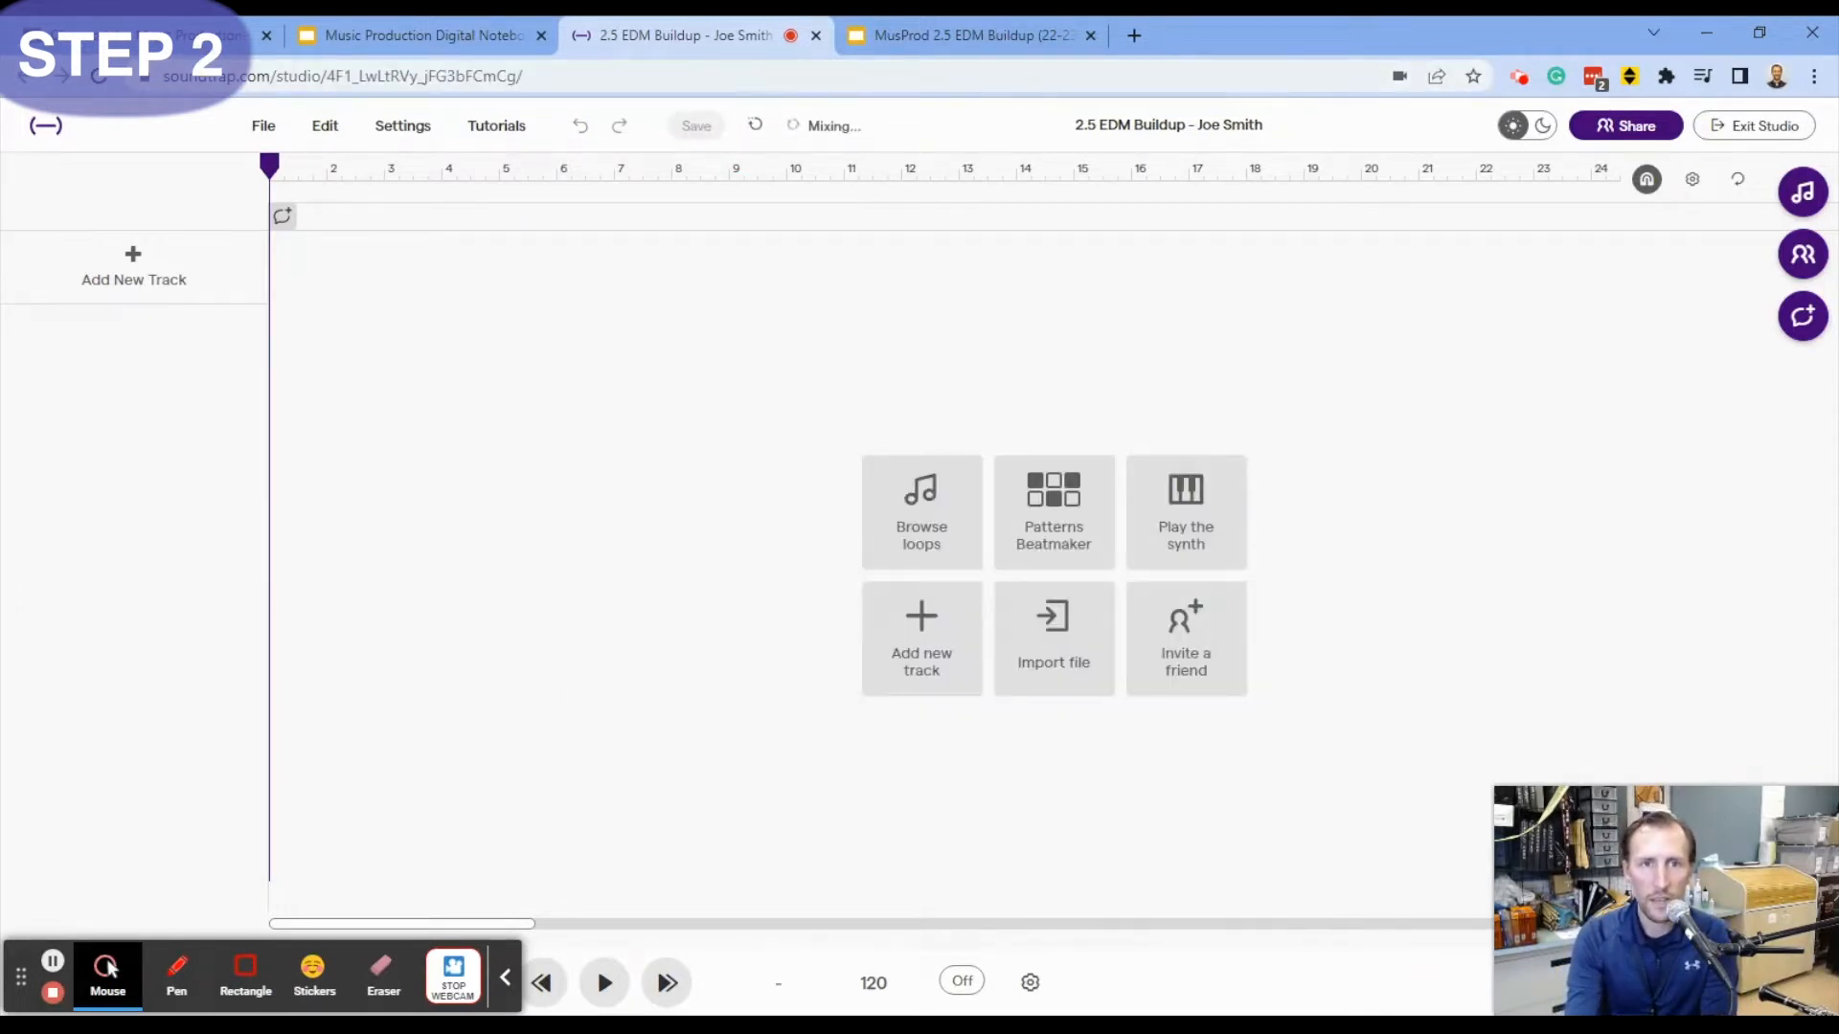
- Copy the full web address of the saved Soundtrap project
drag(418, 76, 613, 75)
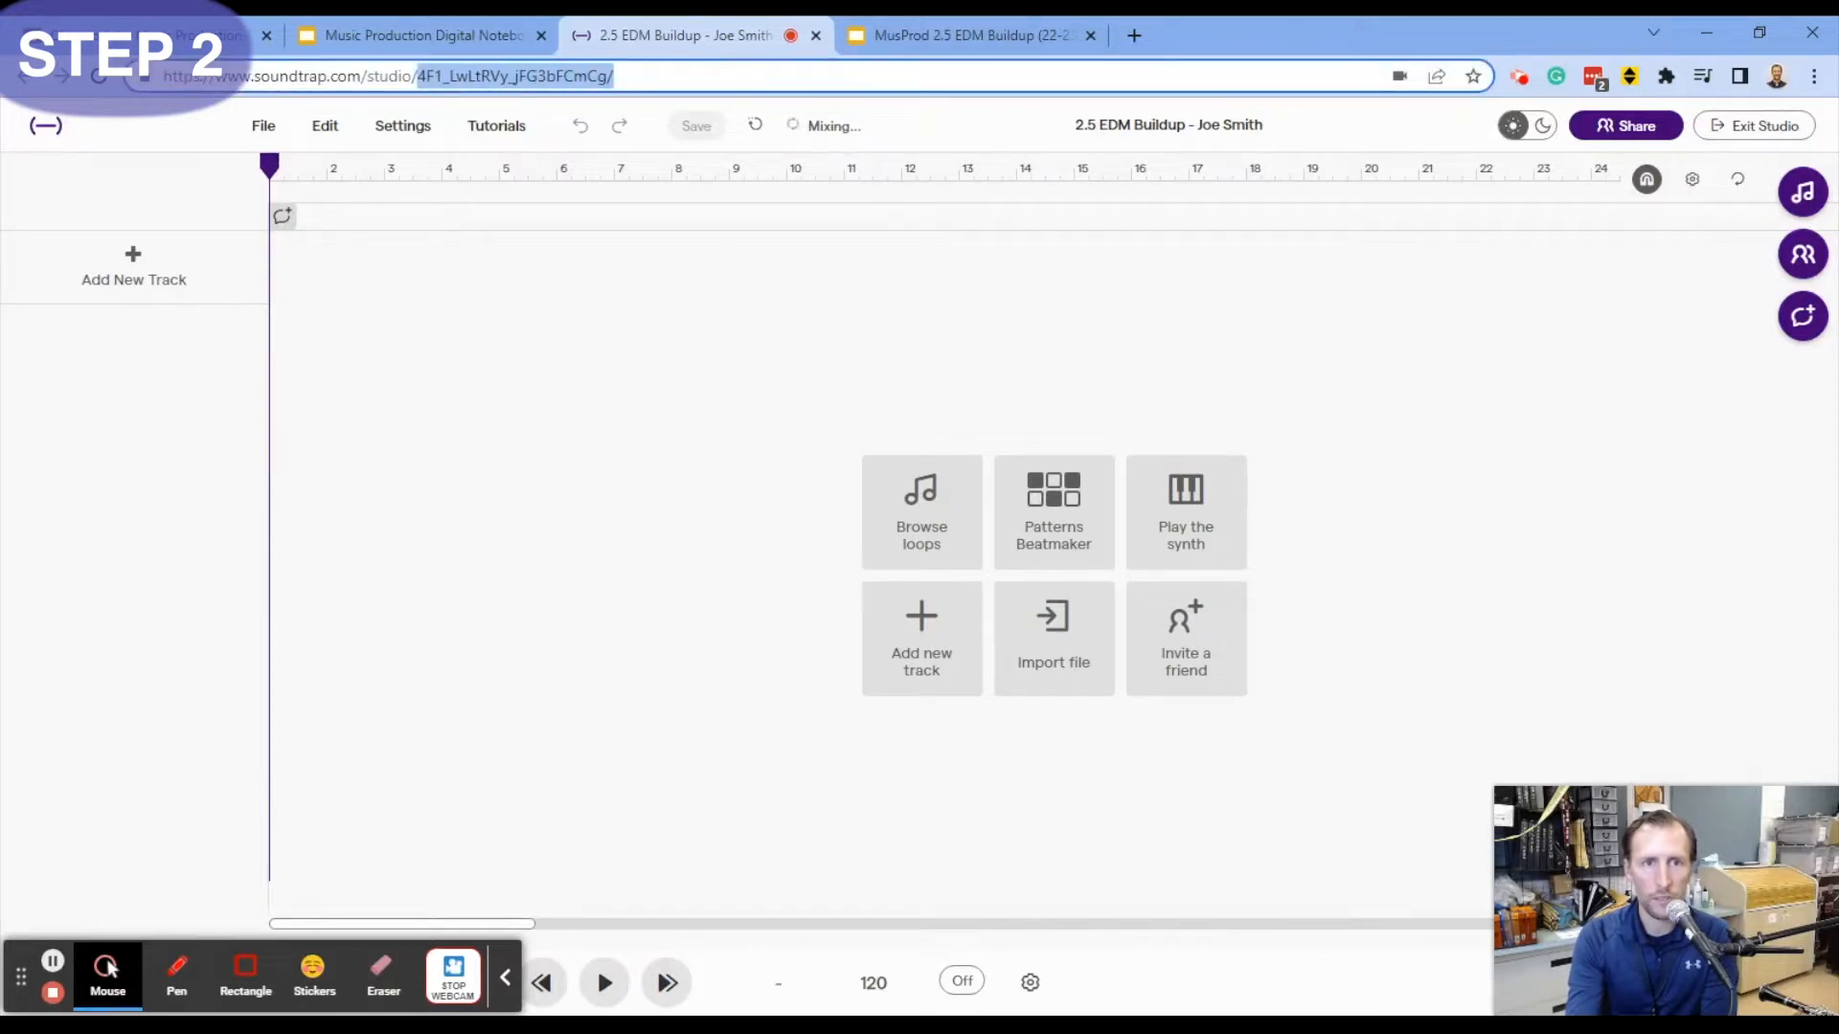
click(455, 76)
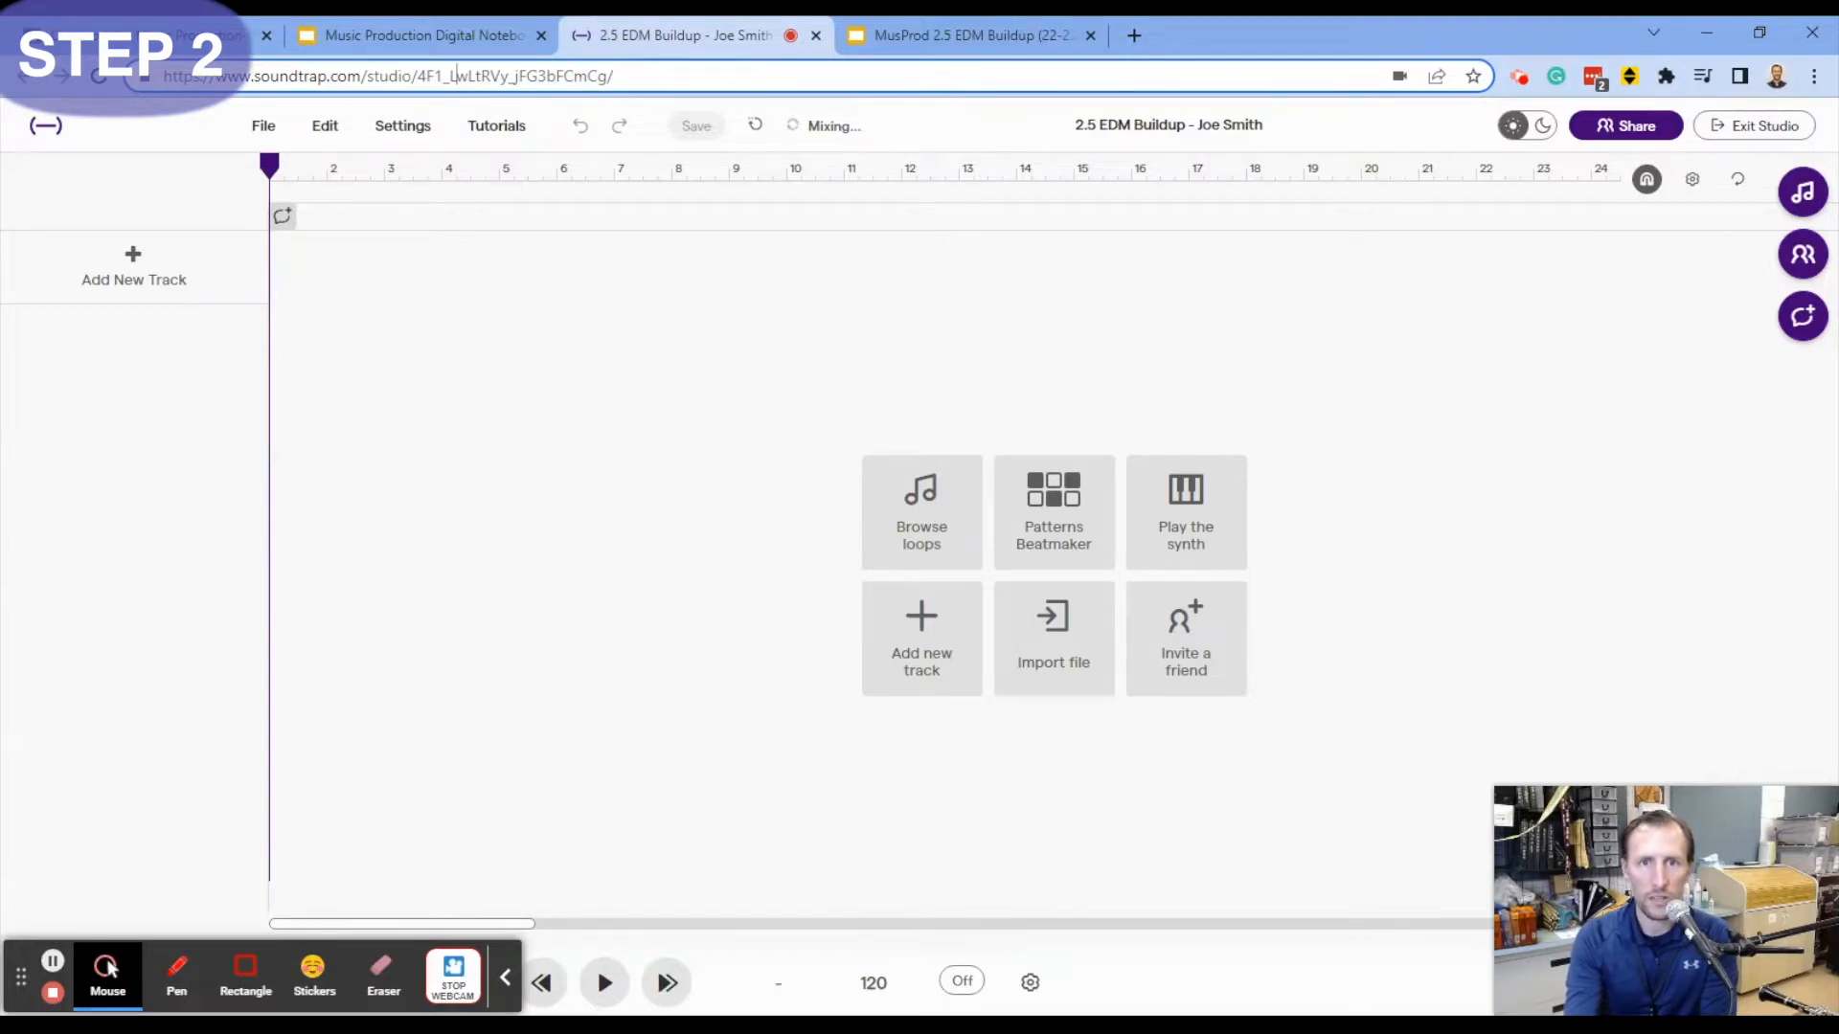
click(493, 39)
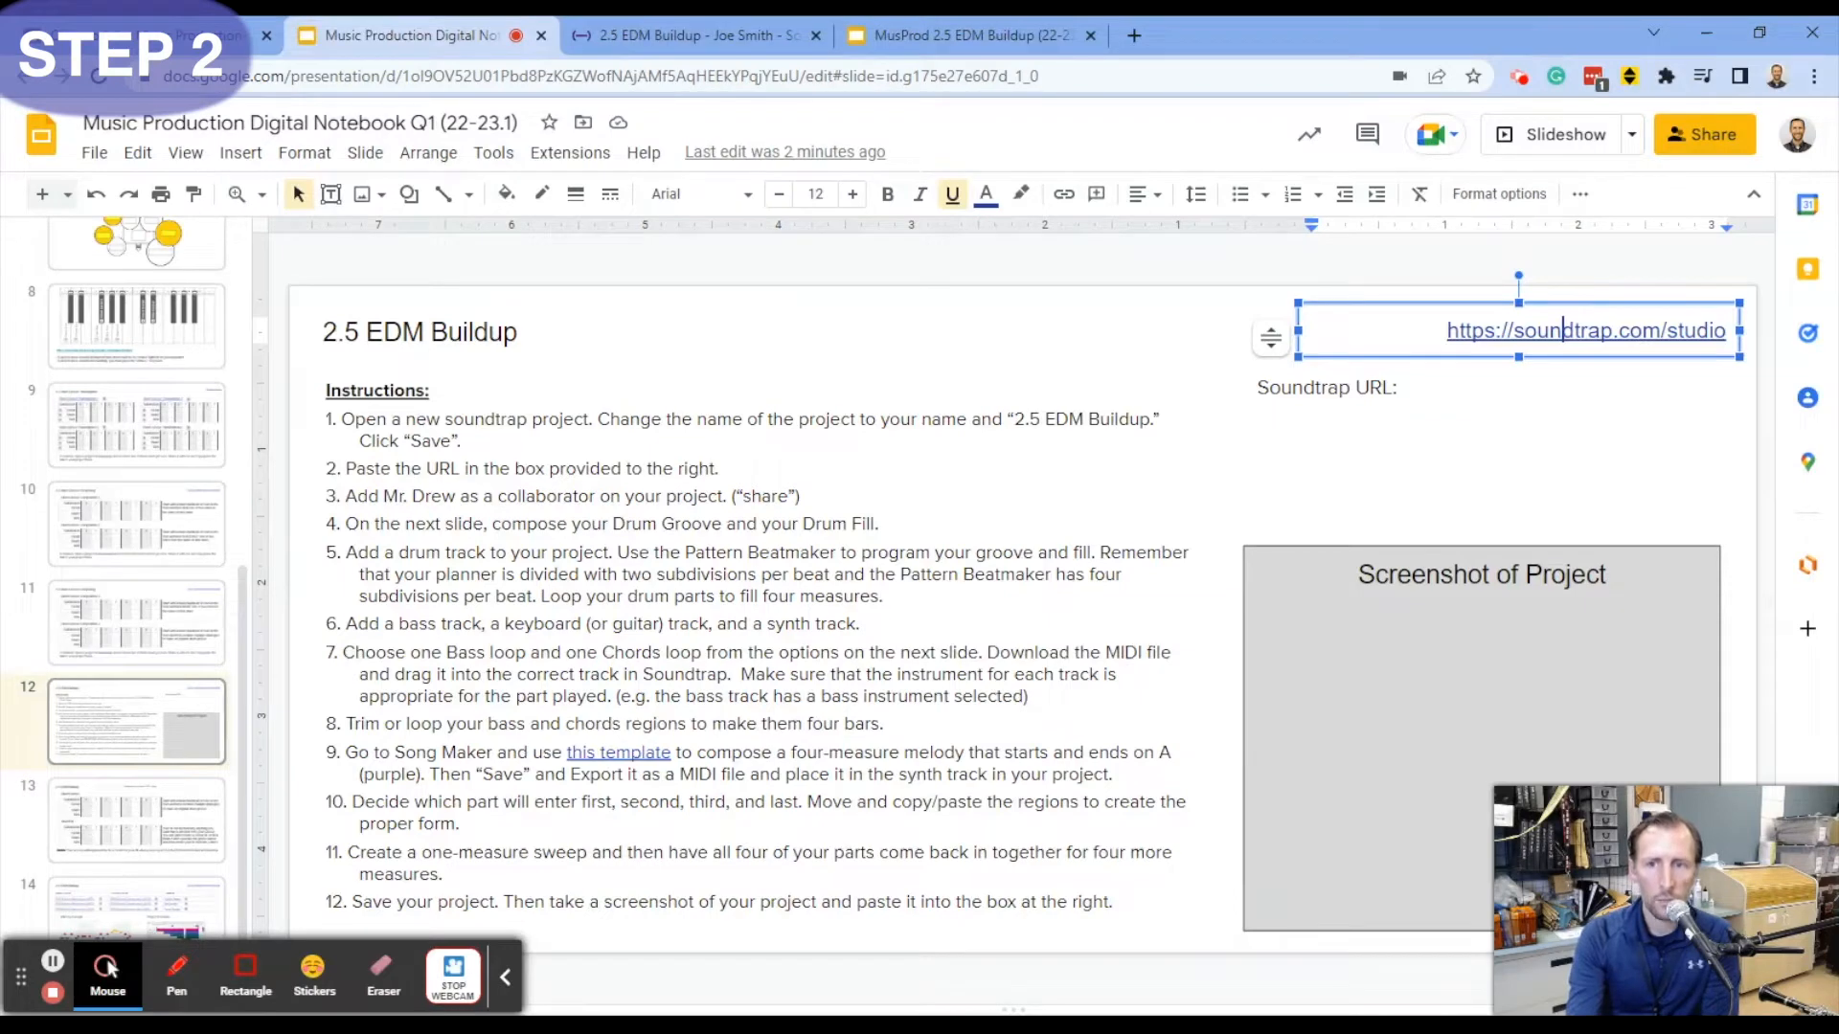
click(713, 38)
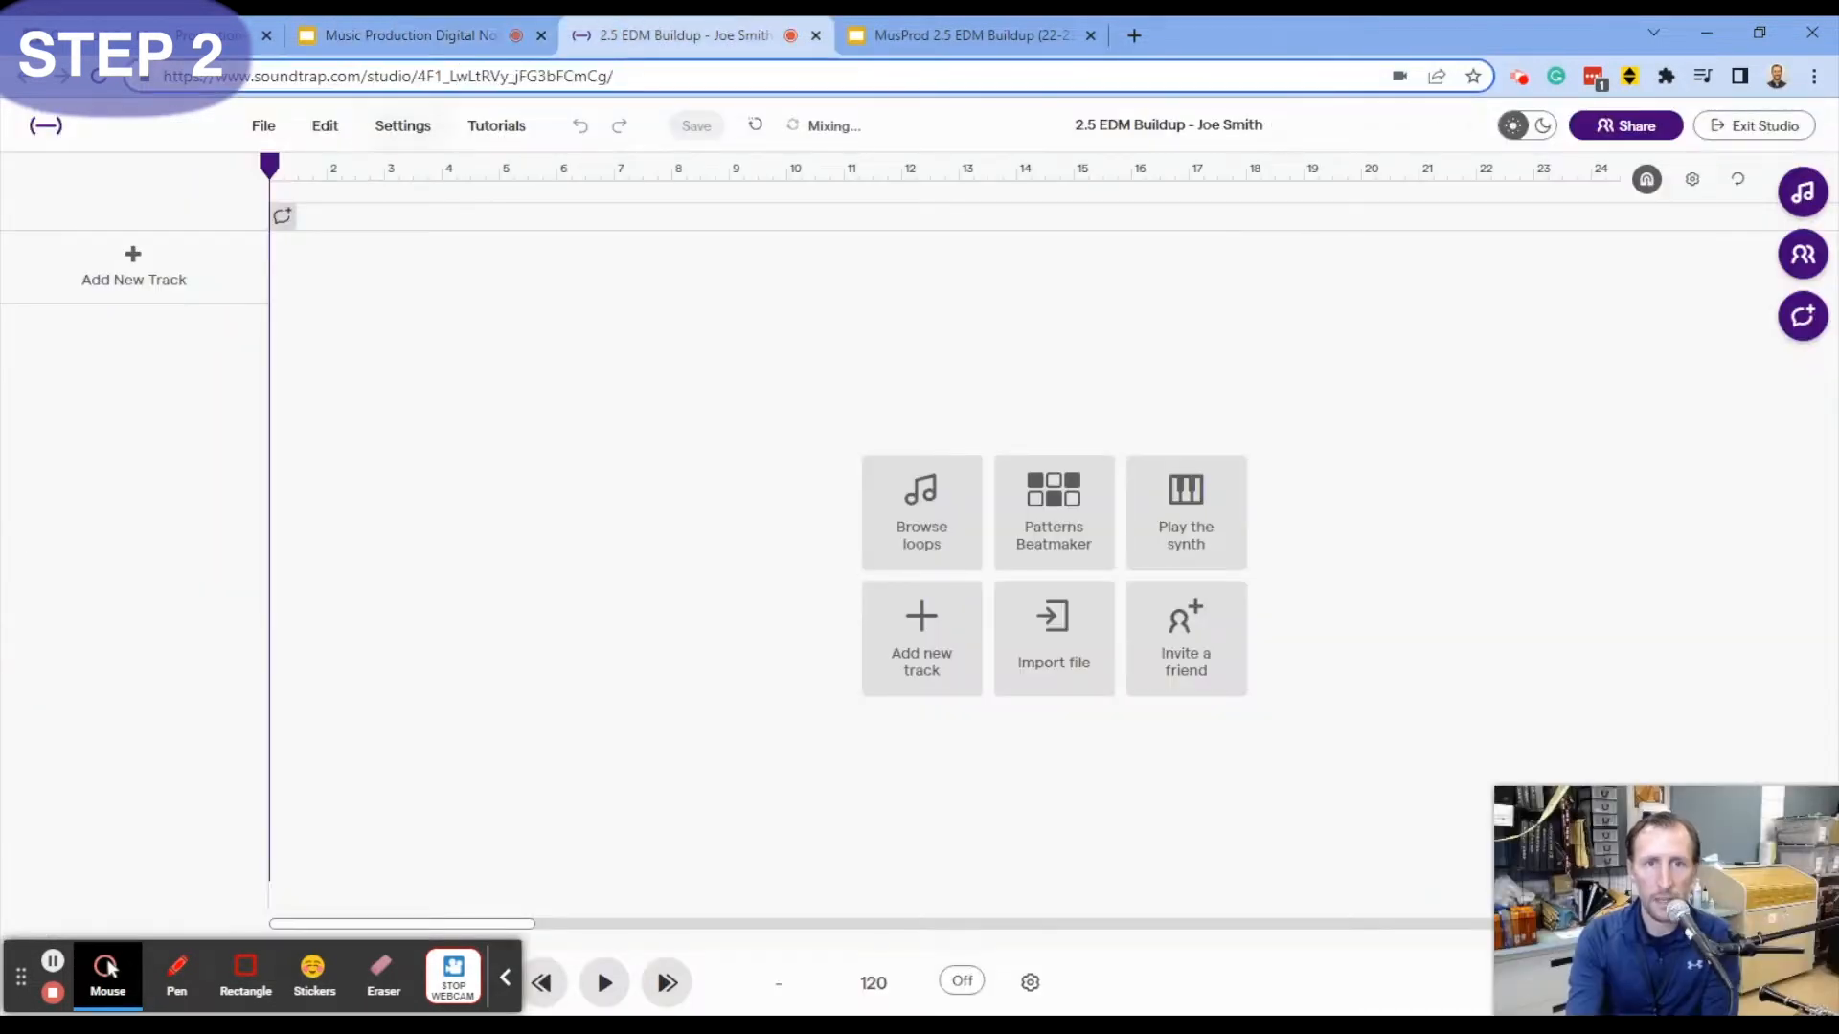
triple_click(400, 75)
key(ctrl+c)
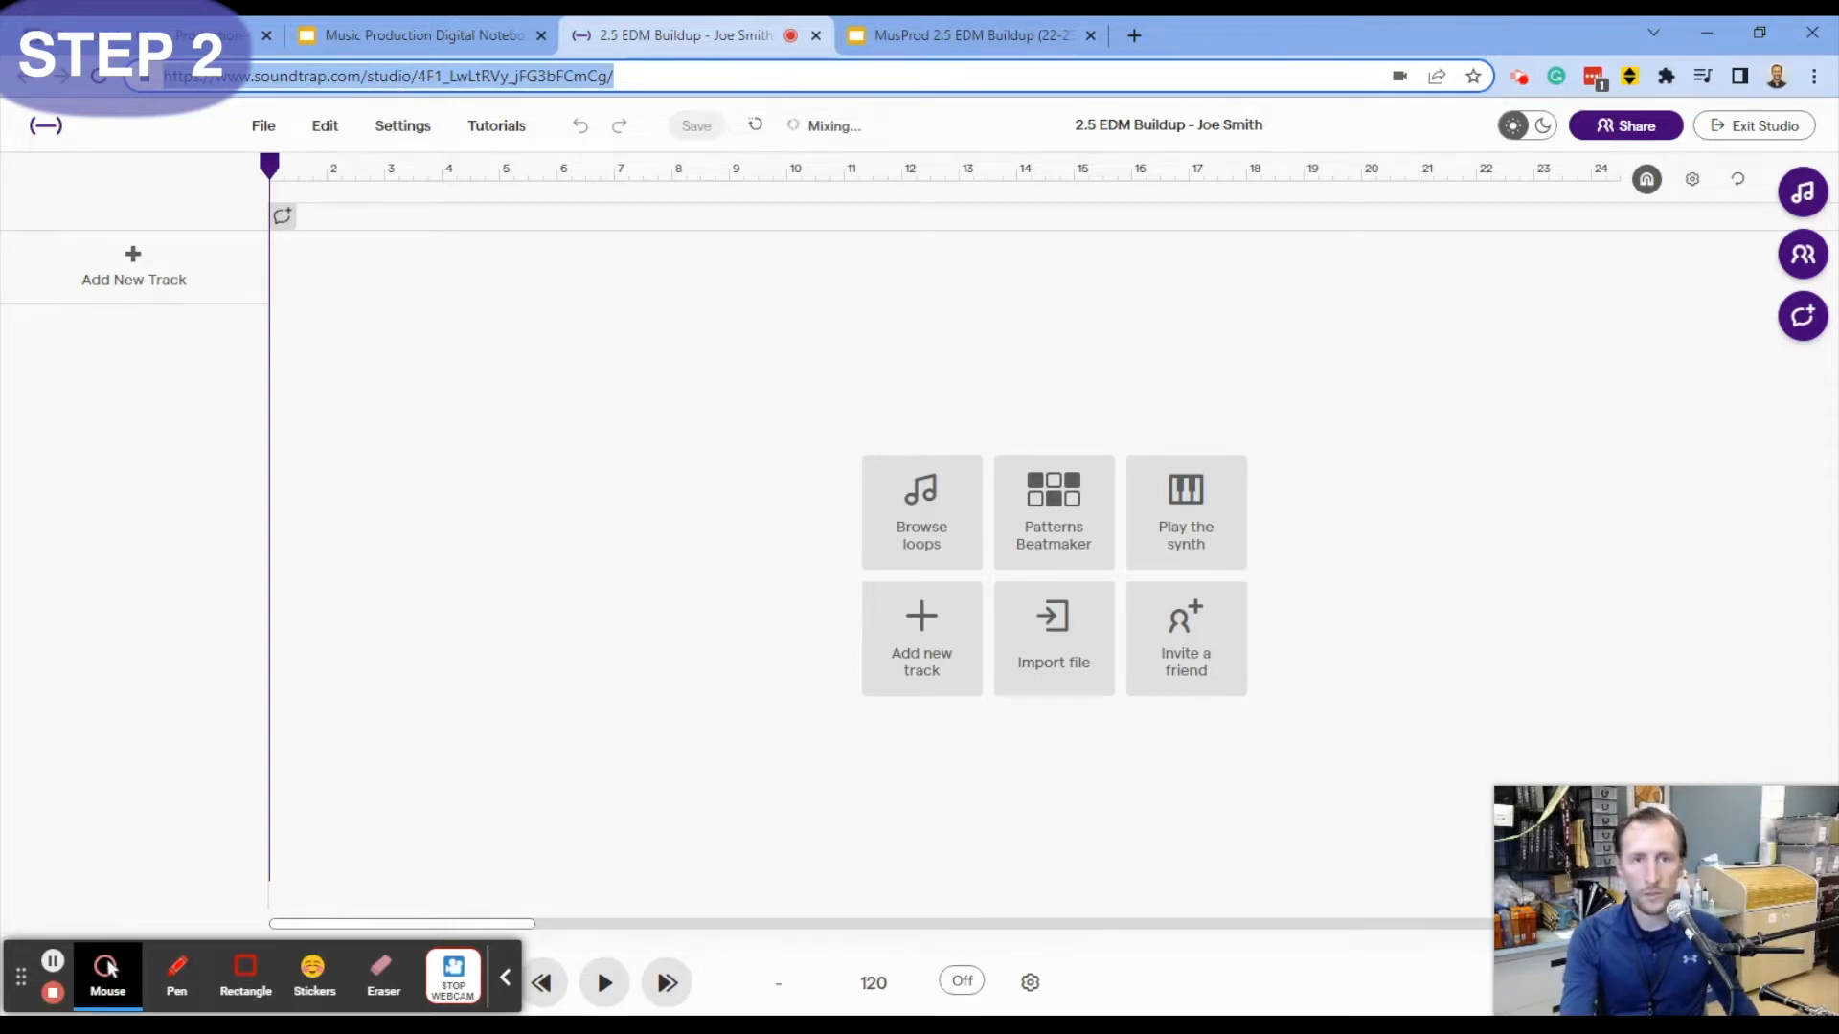
- In the Google Slides notebook, paste the project URL under "Soundtrap URL:" on the 2.5 EDM Buildup slide and make it a link
click(424, 36)
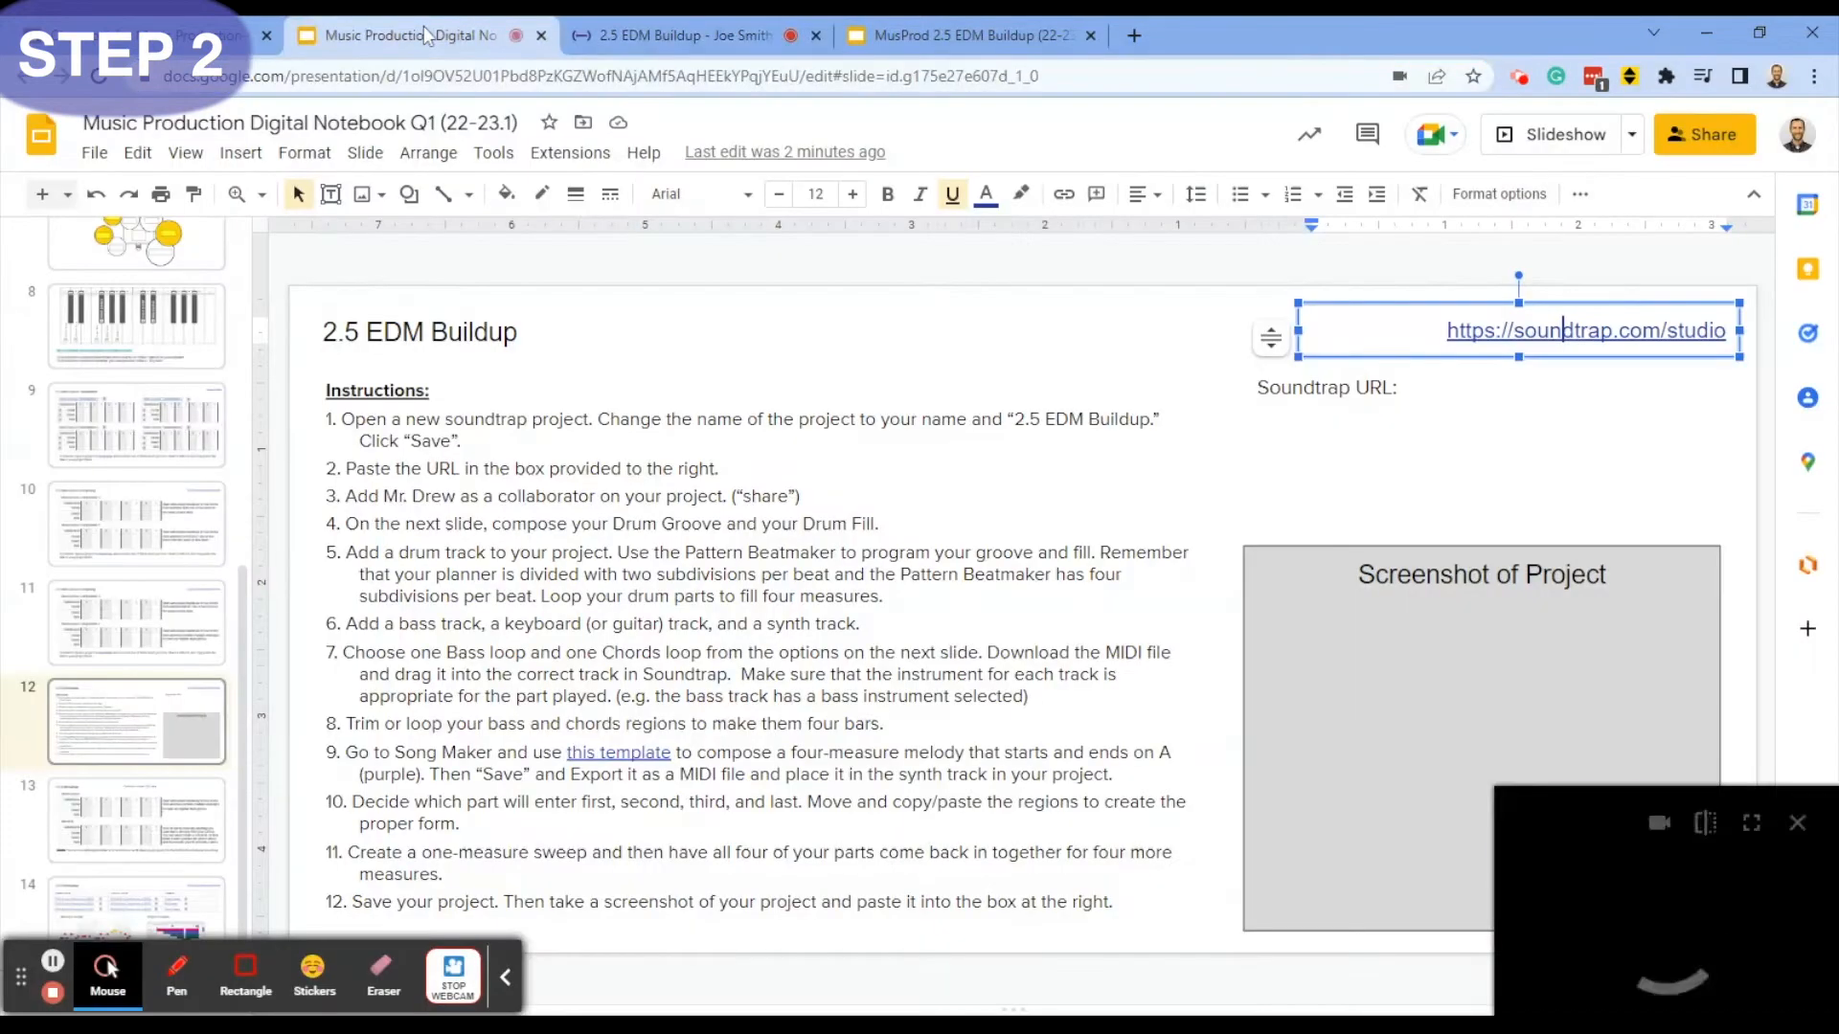
click(1398, 414)
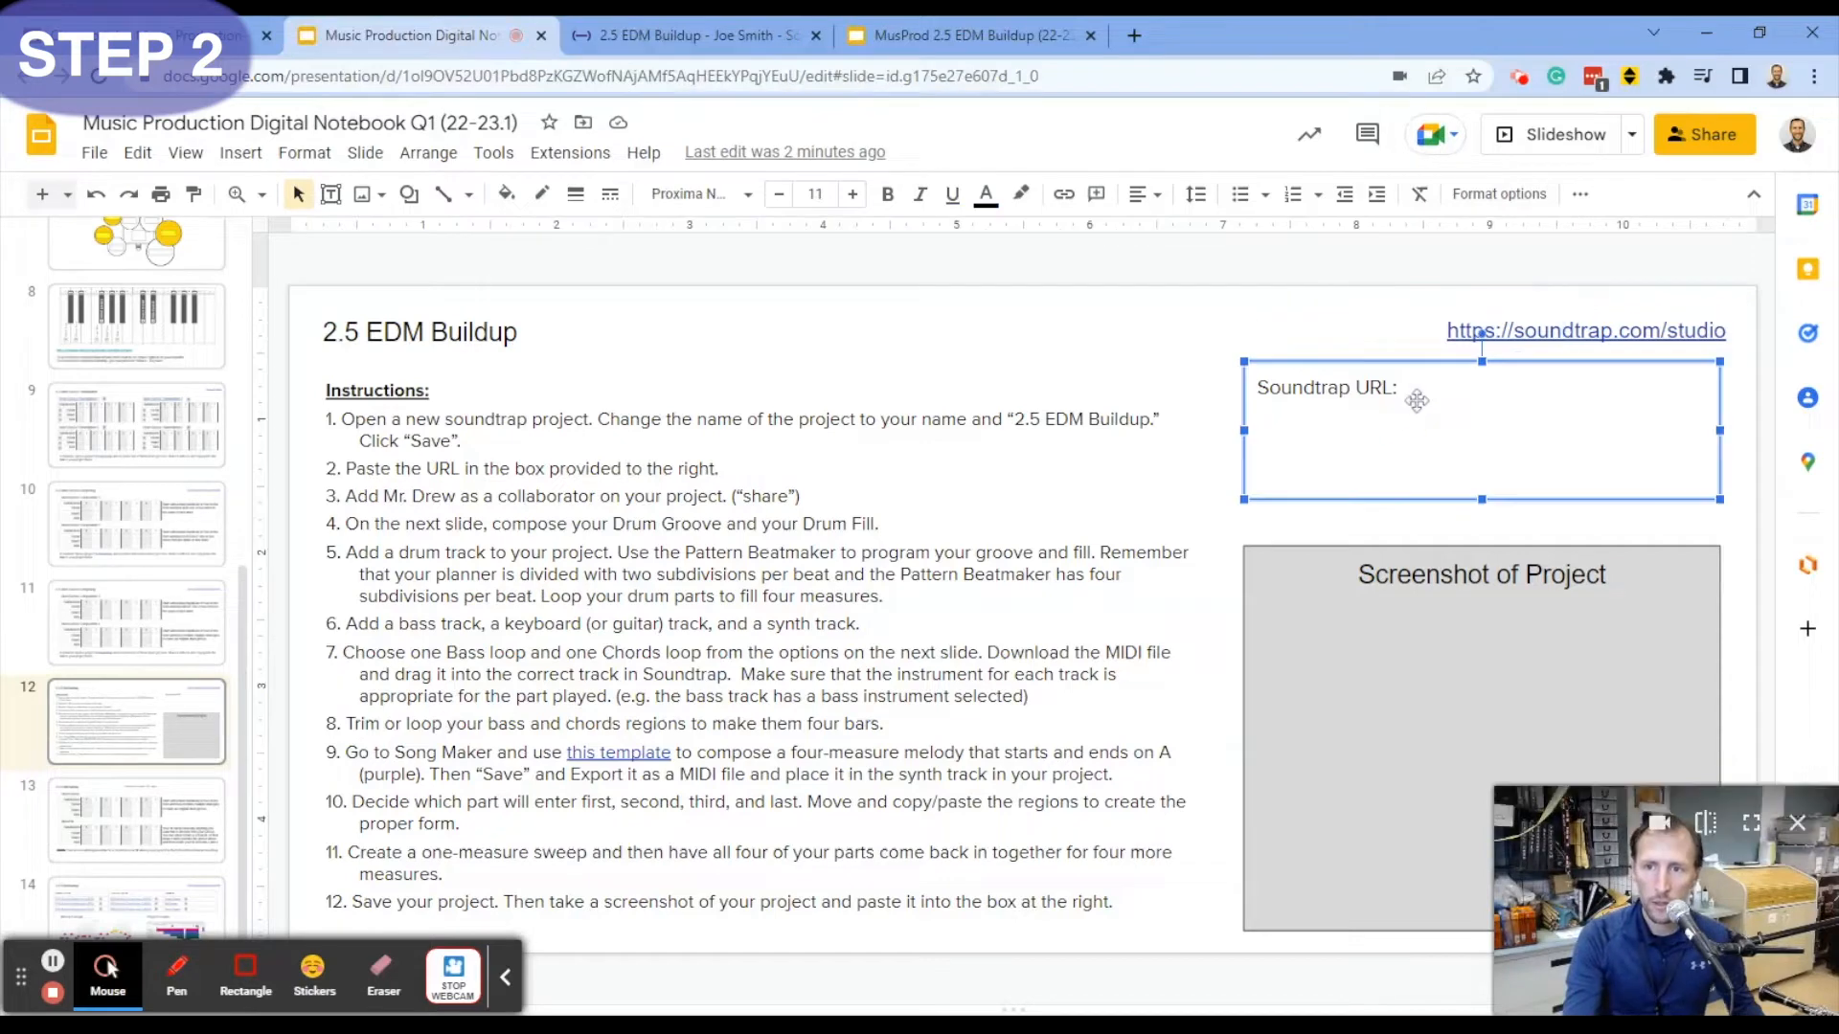
click(1429, 389)
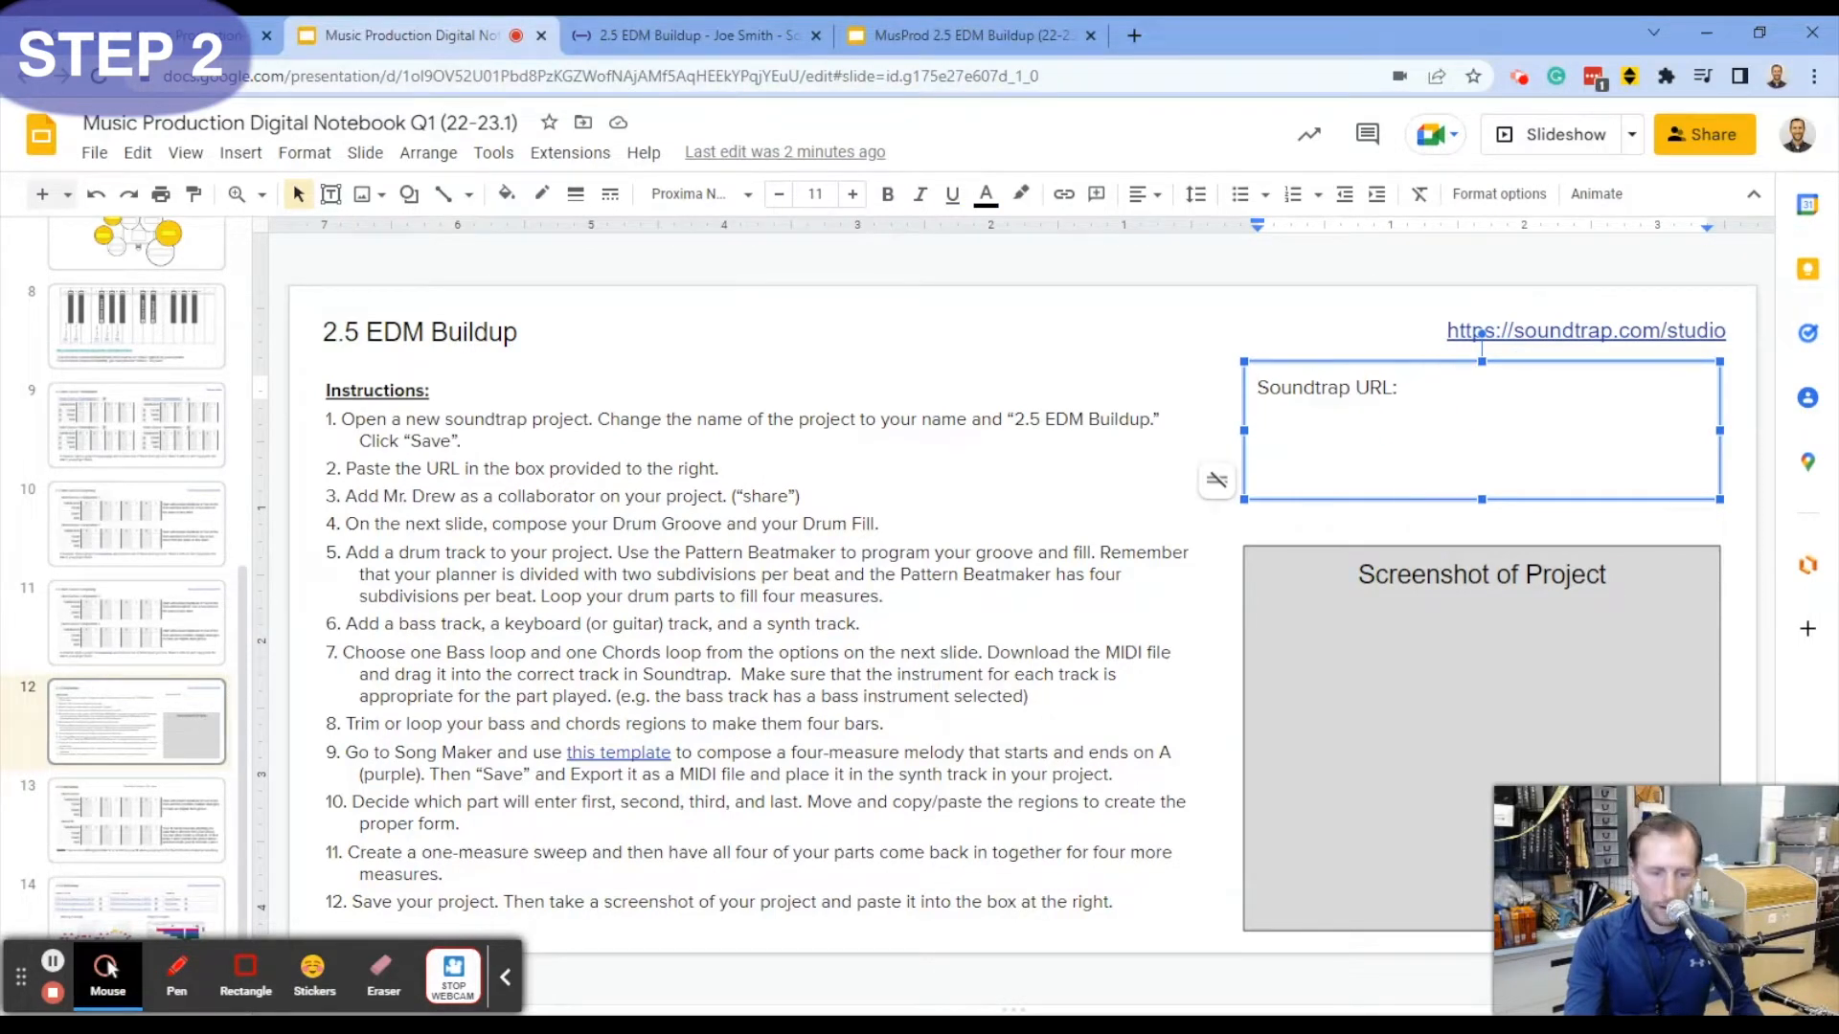
key(ctrl+v)
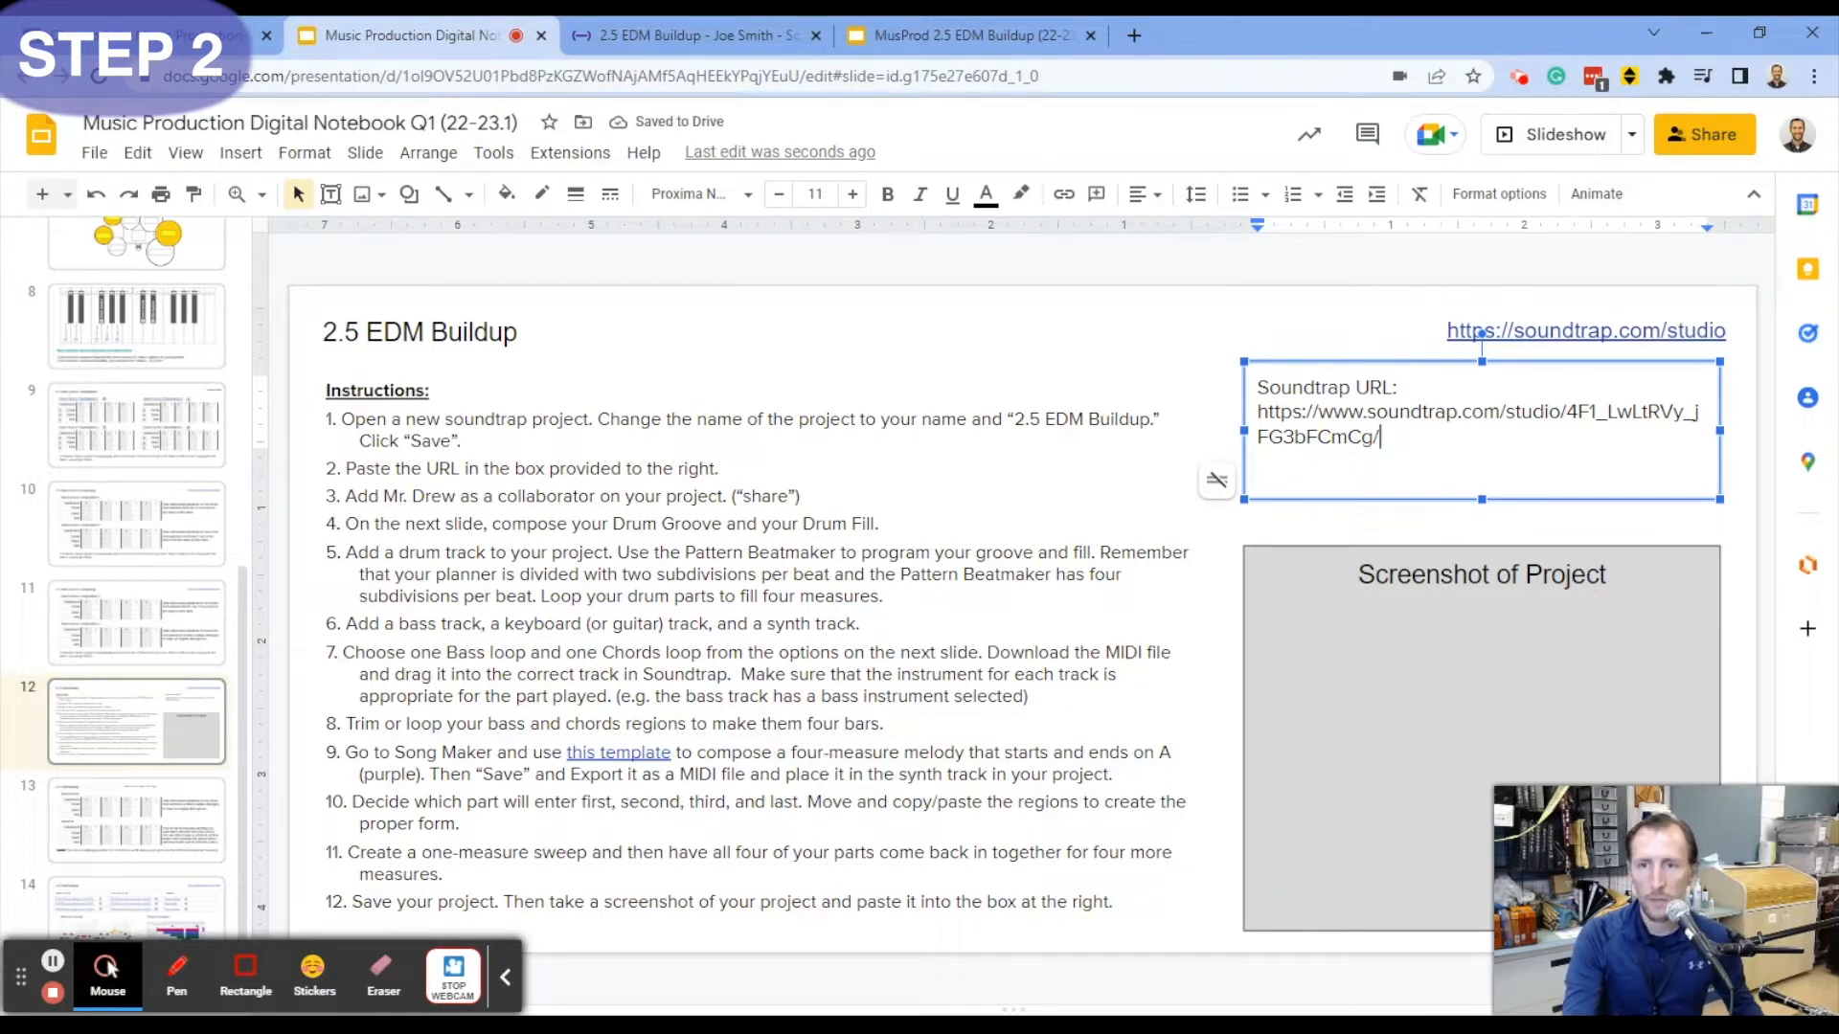
drag(1379, 437, 1257, 412)
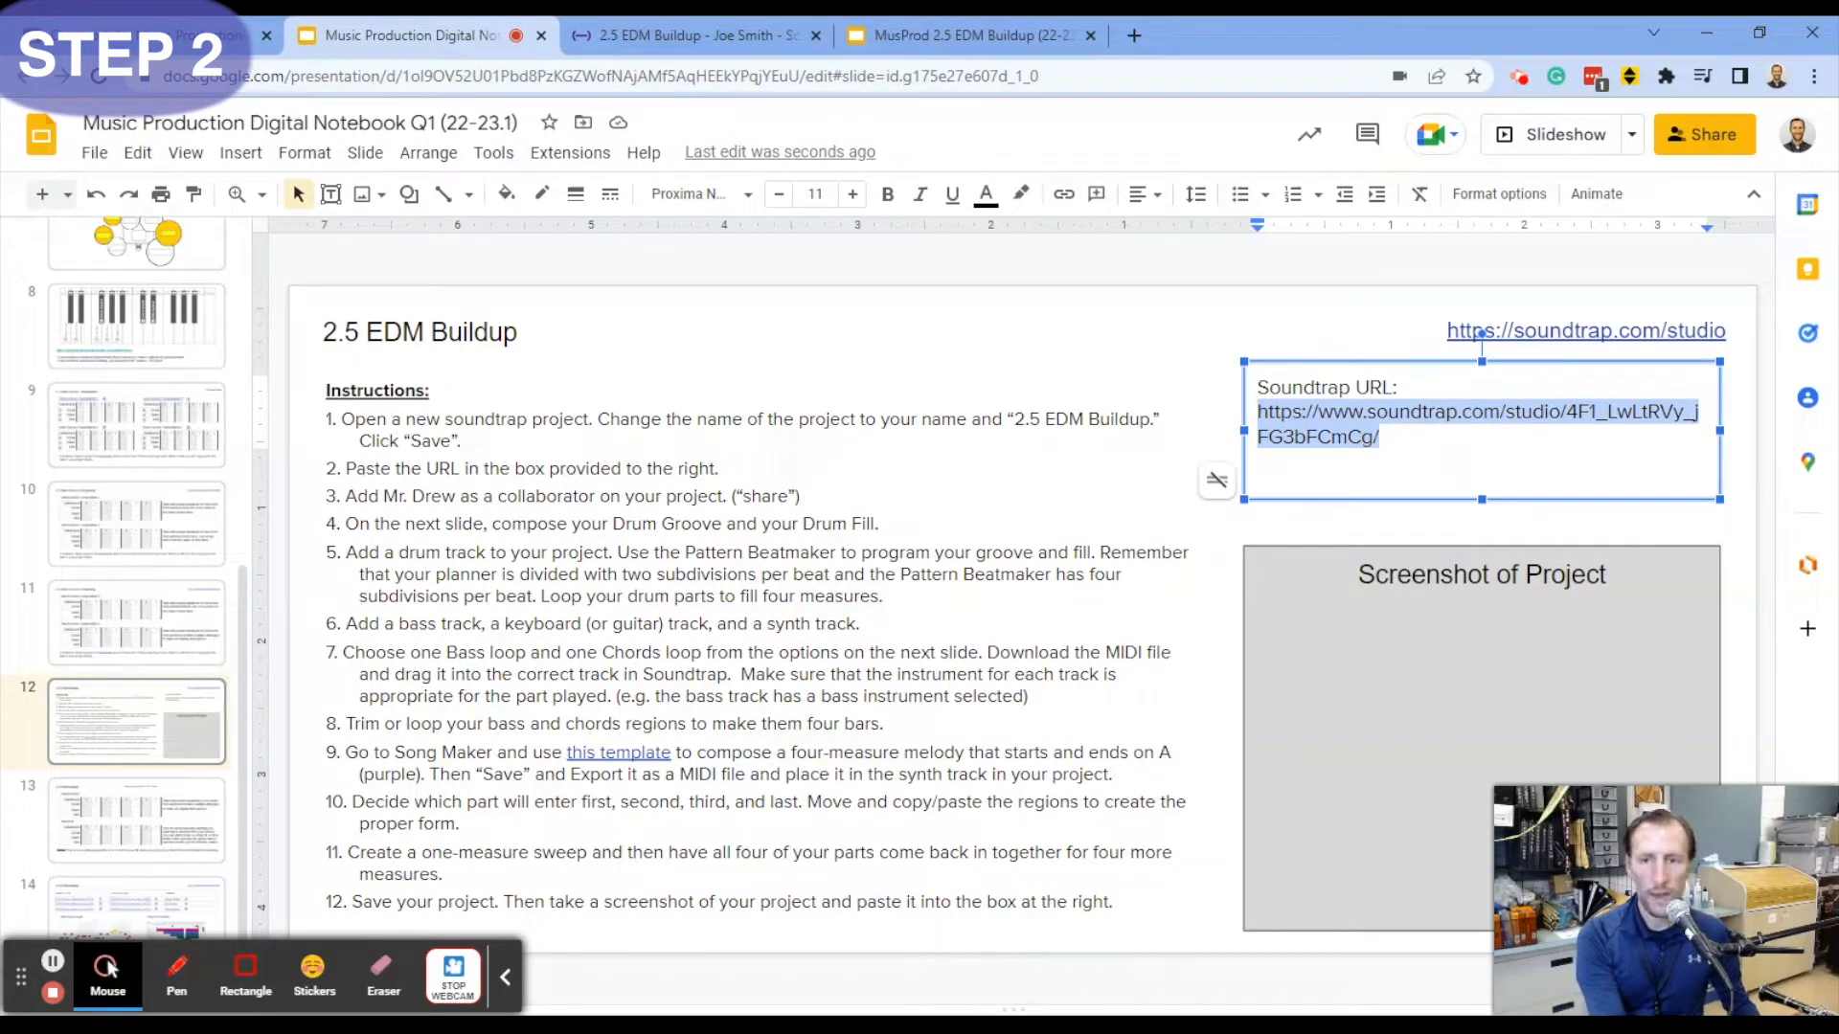
key(ctrl+k)
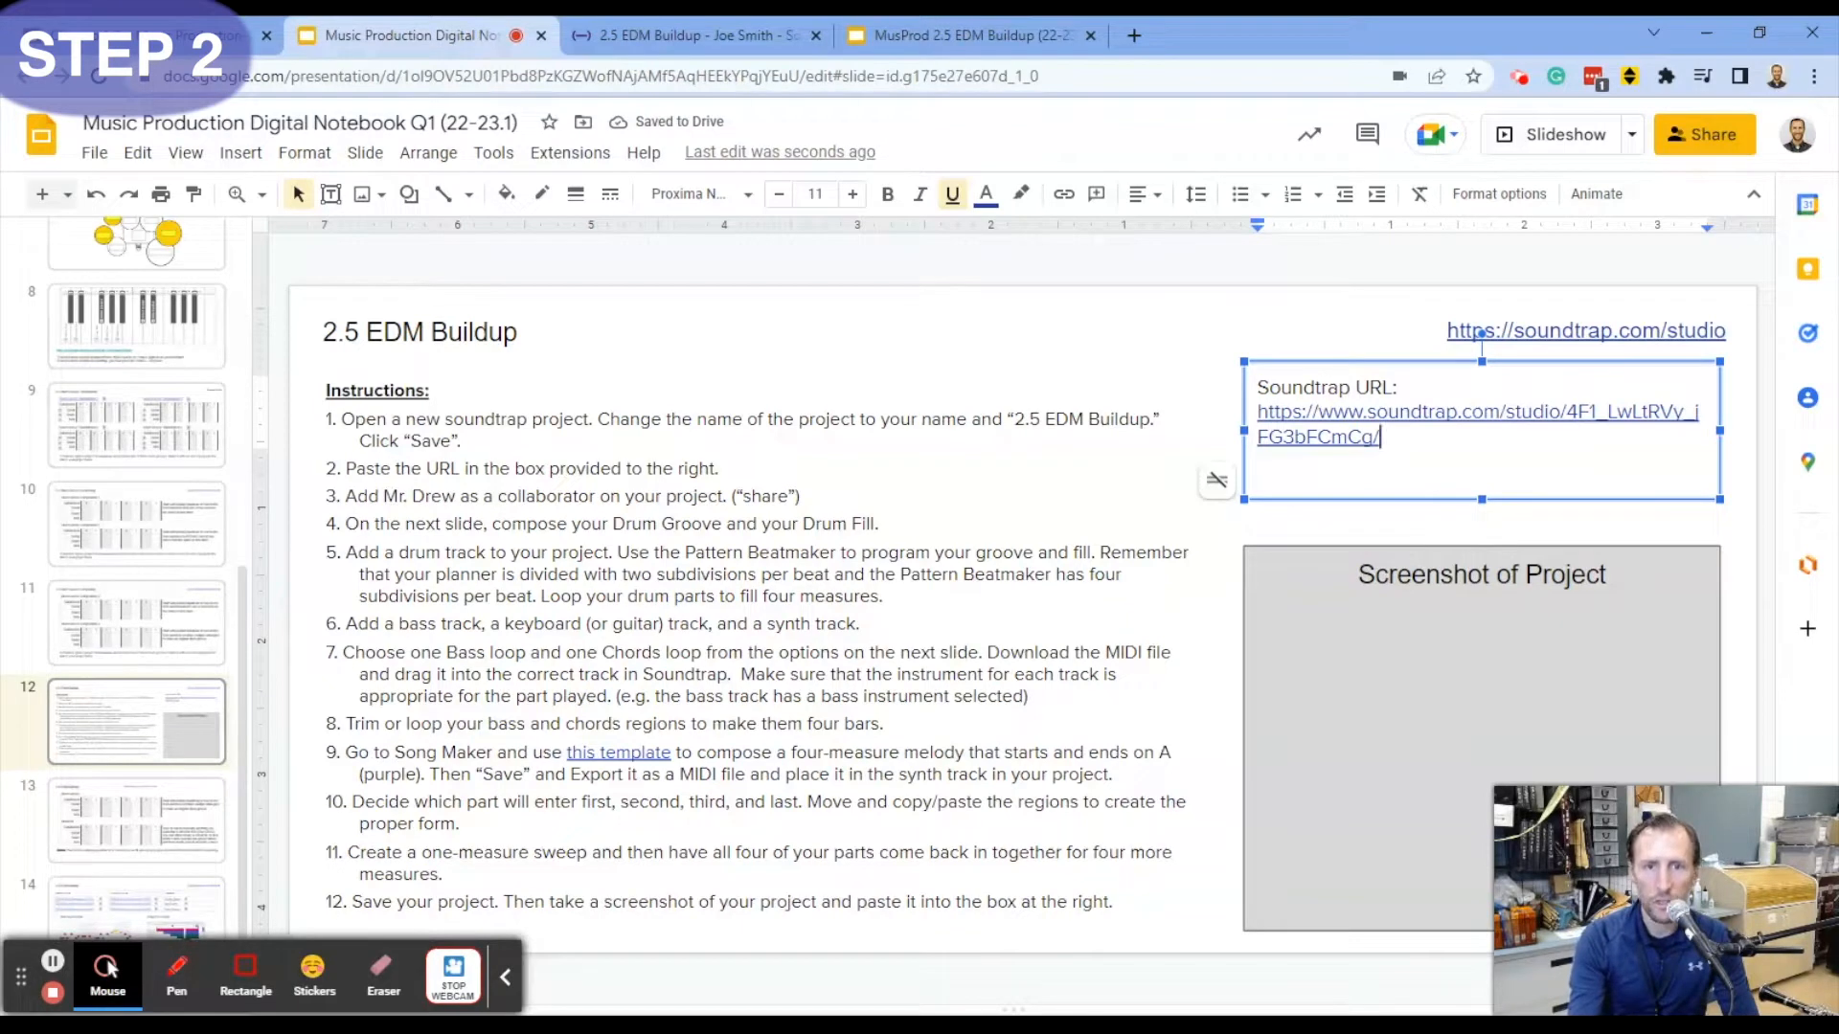
- Back in Soundtrap, search for the teacher's name when sharing the project, and close the invitation without inviting anyone
click(688, 468)
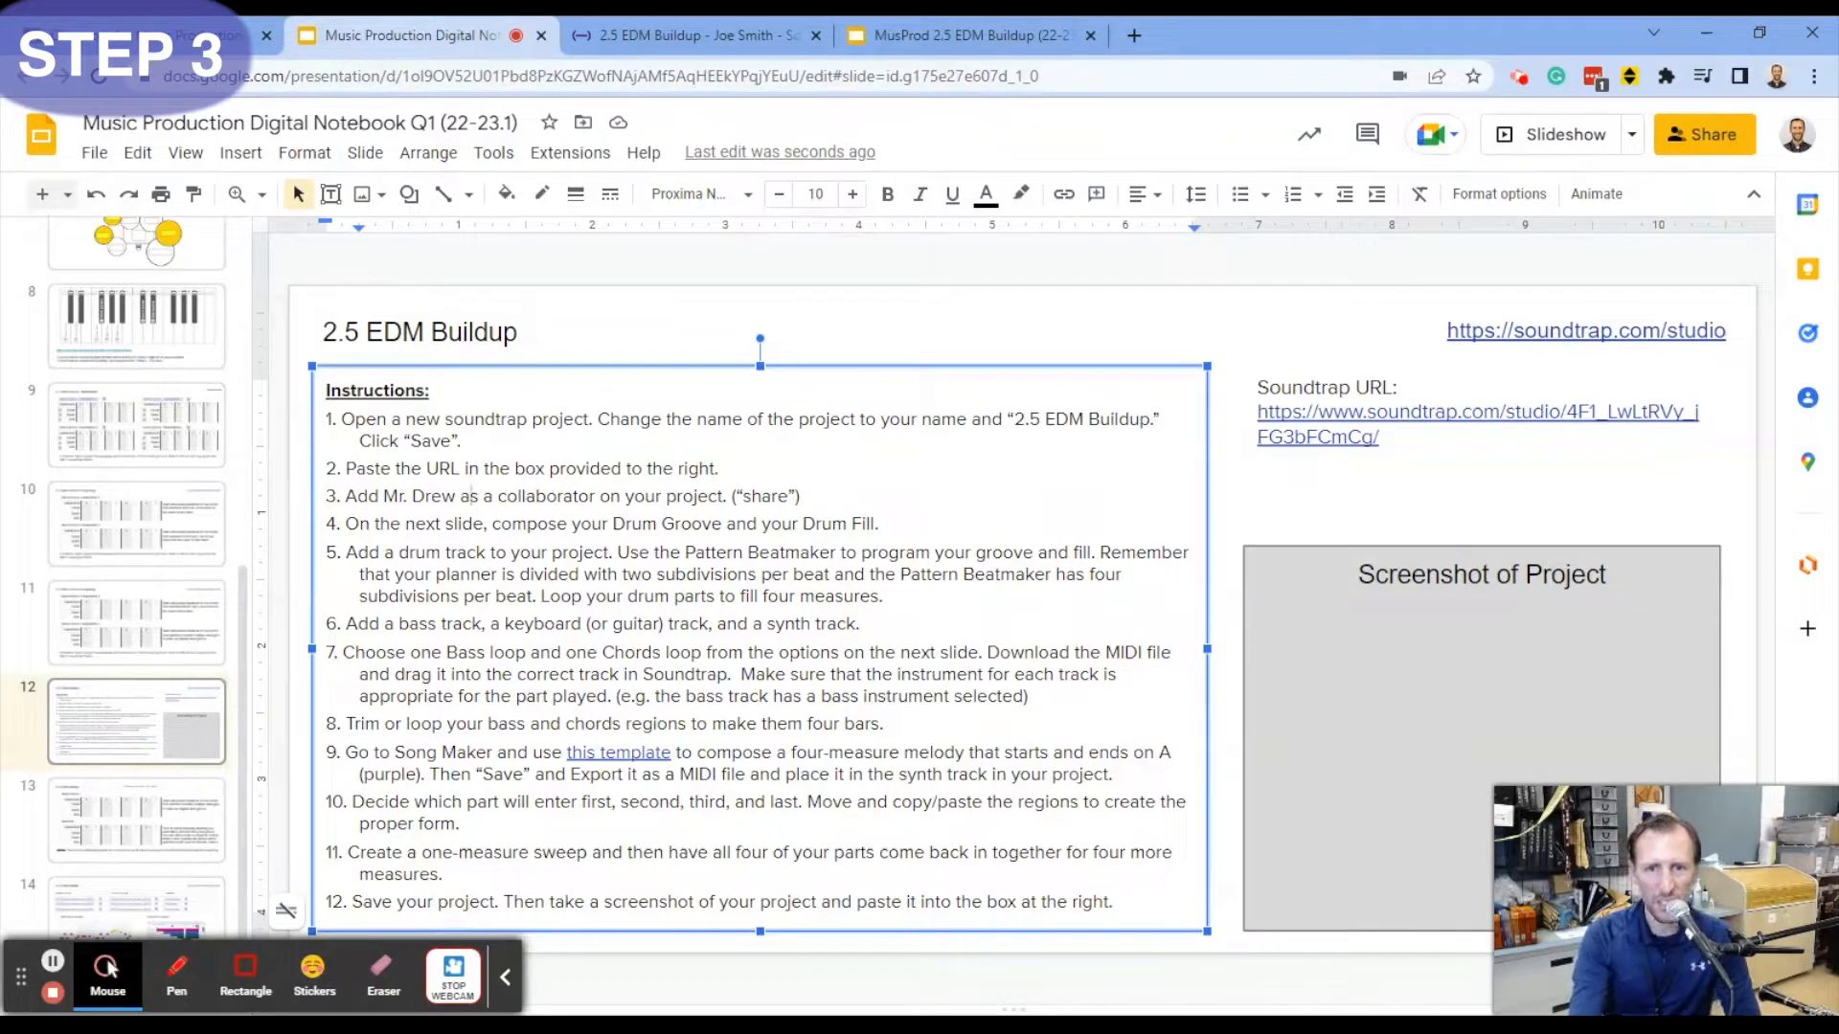
click(688, 36)
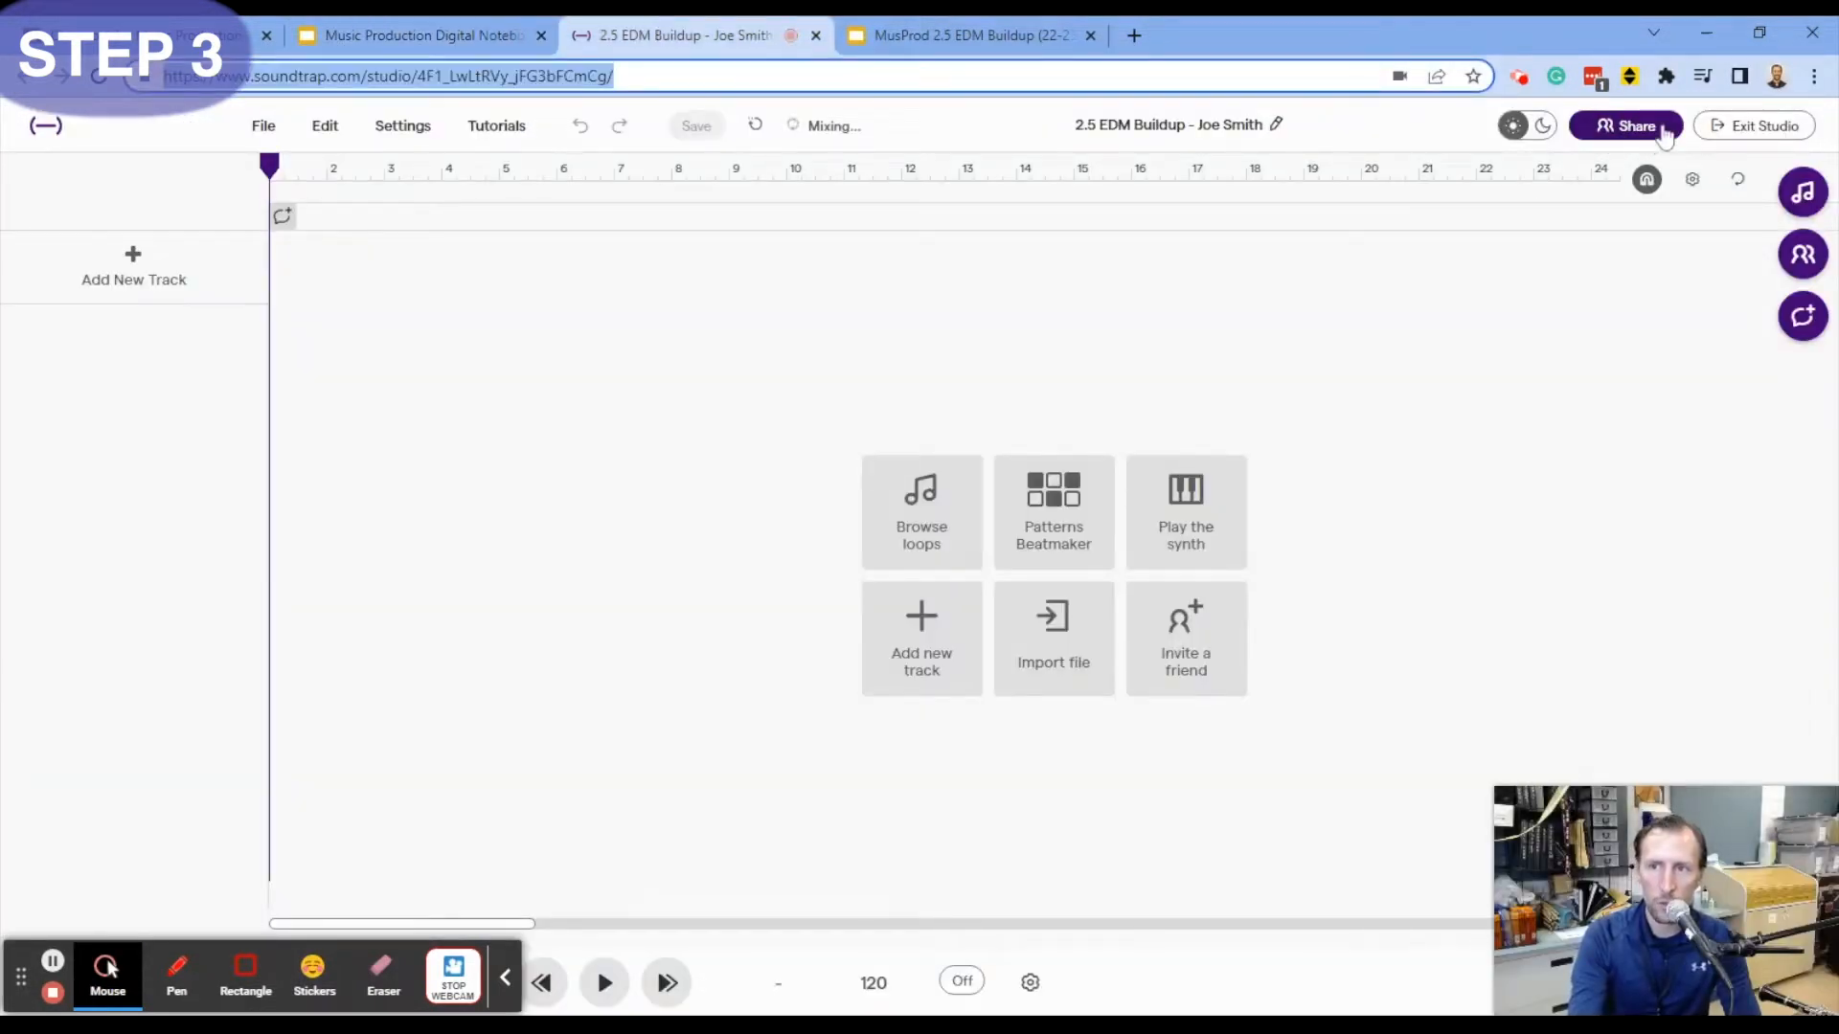
click(1620, 134)
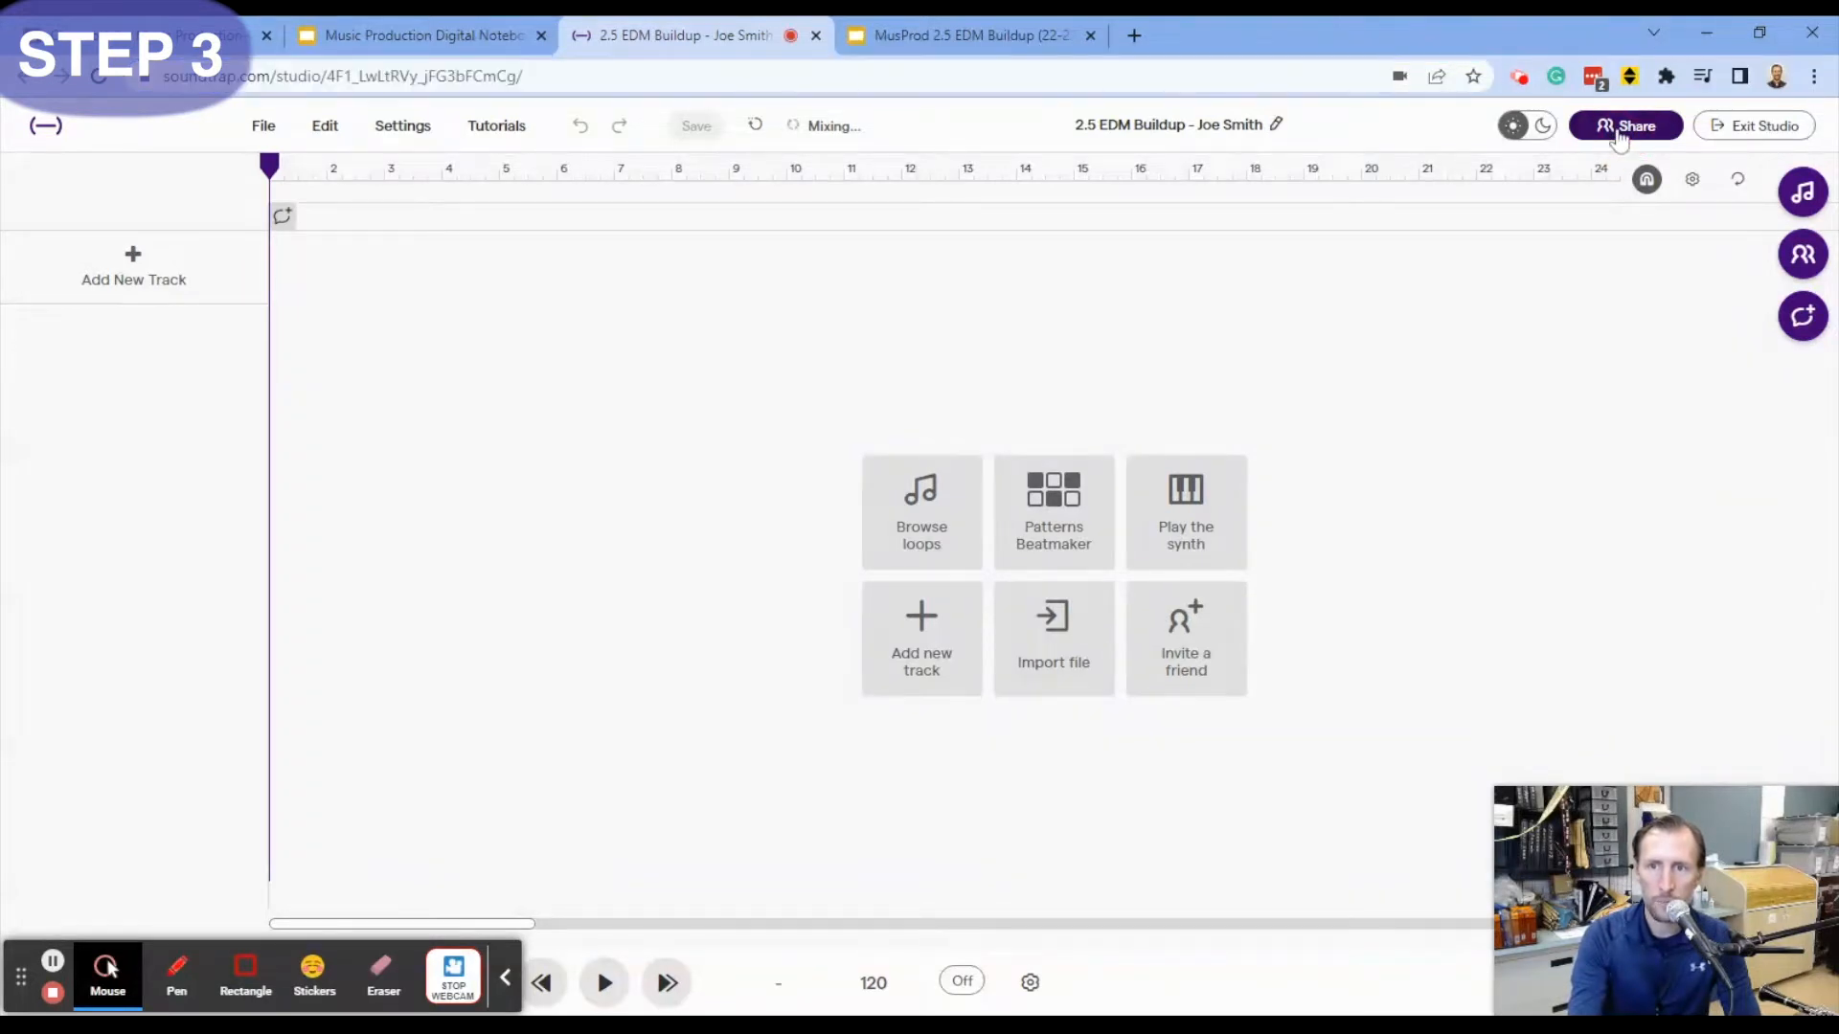
click(894, 347)
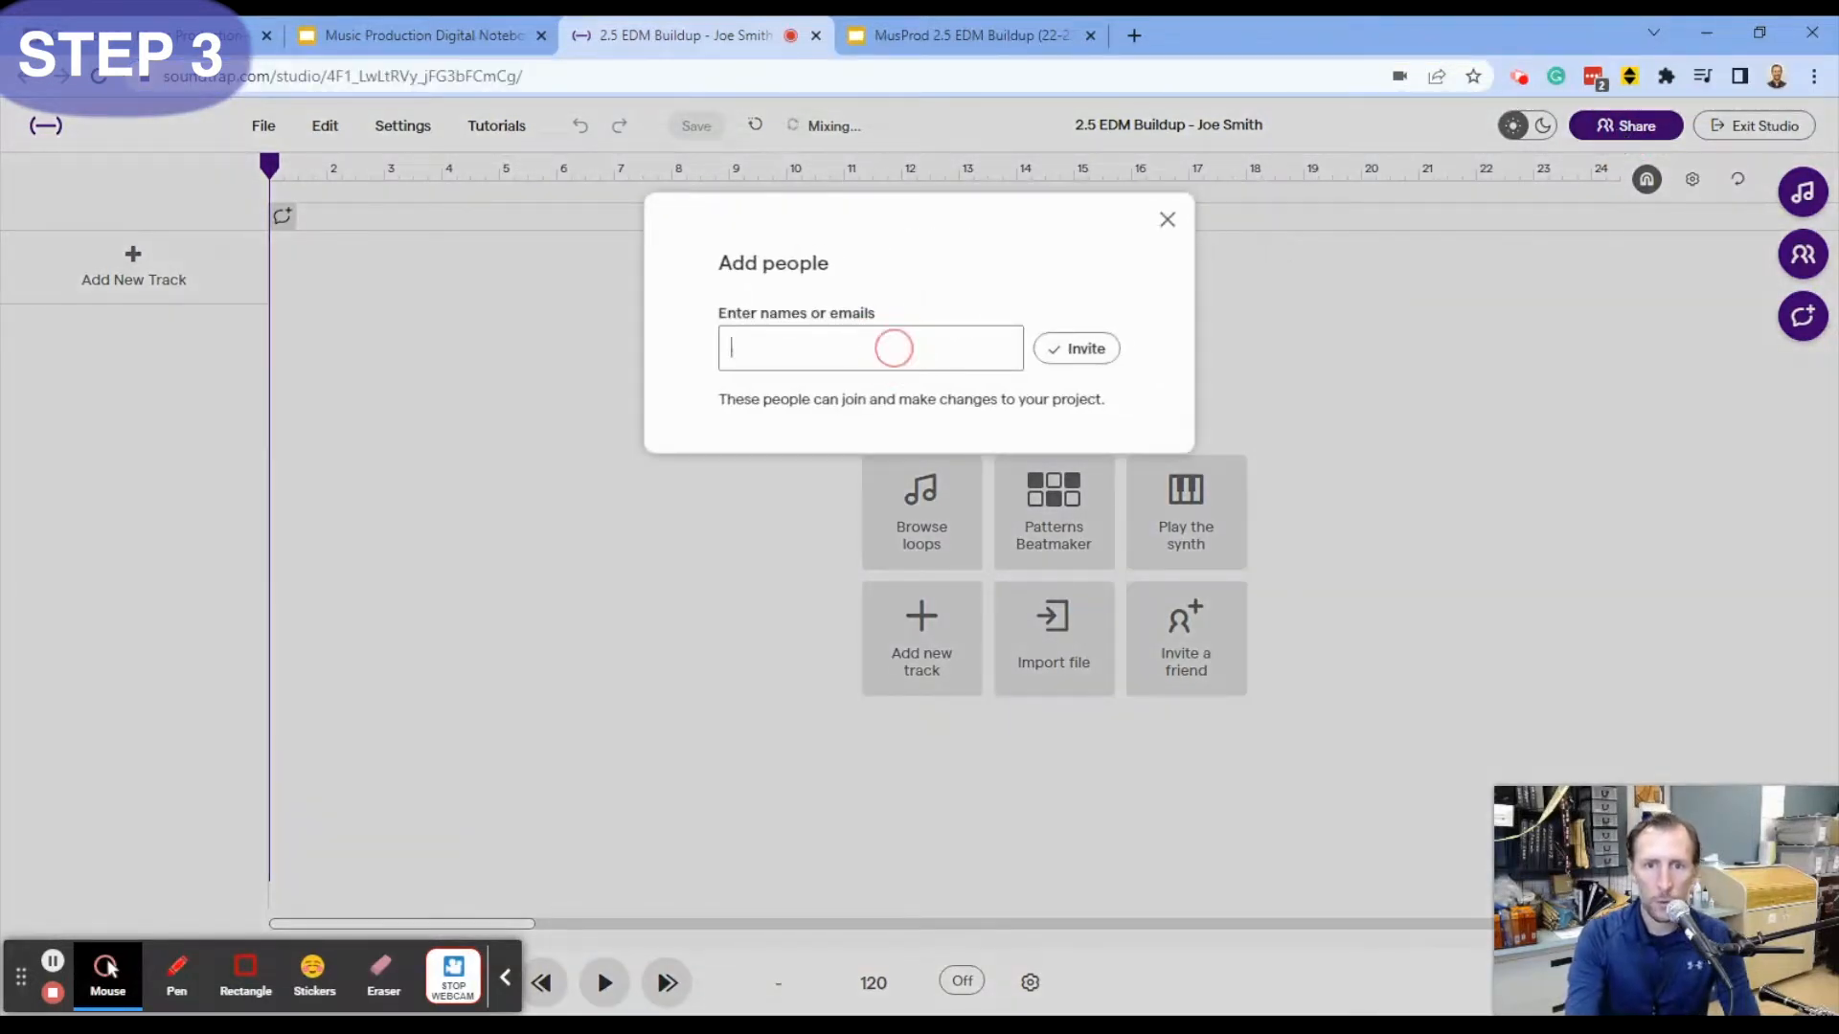
text(eric)
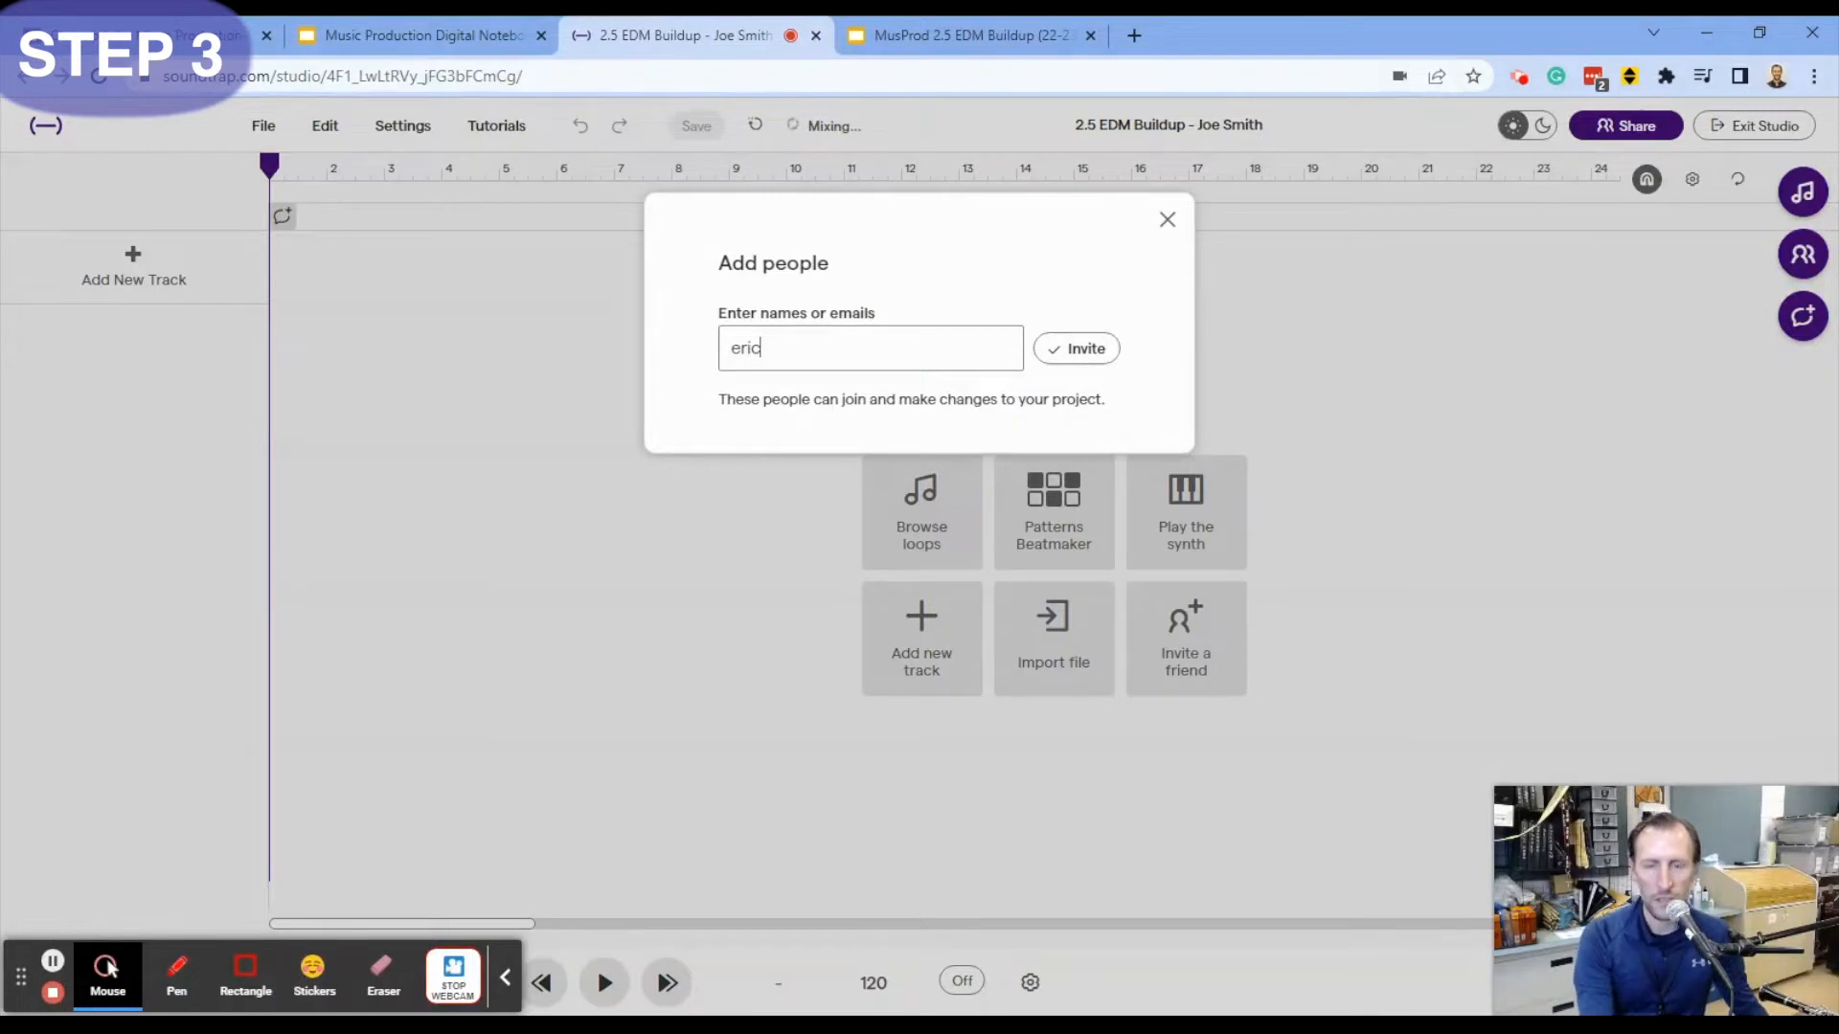
key(BackSpace)
key(BackSpace)
key(BackSpace)
key(BackSpace)
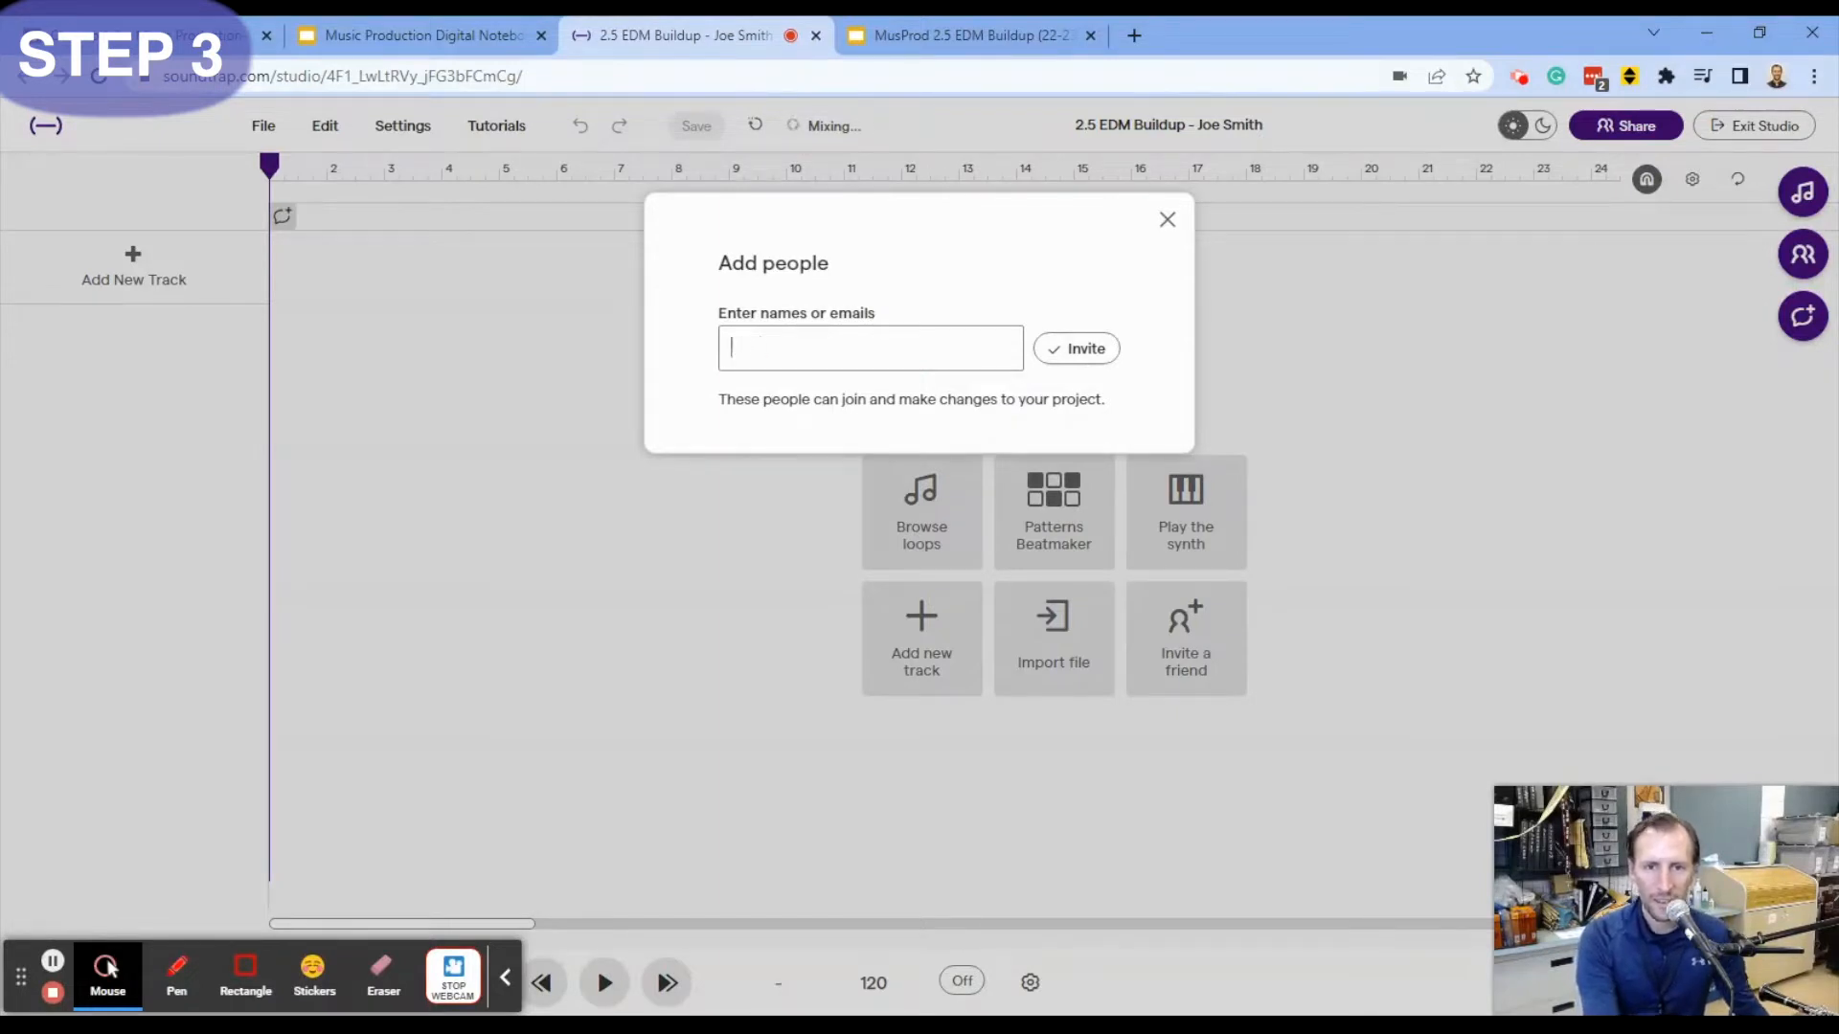
text(drew)
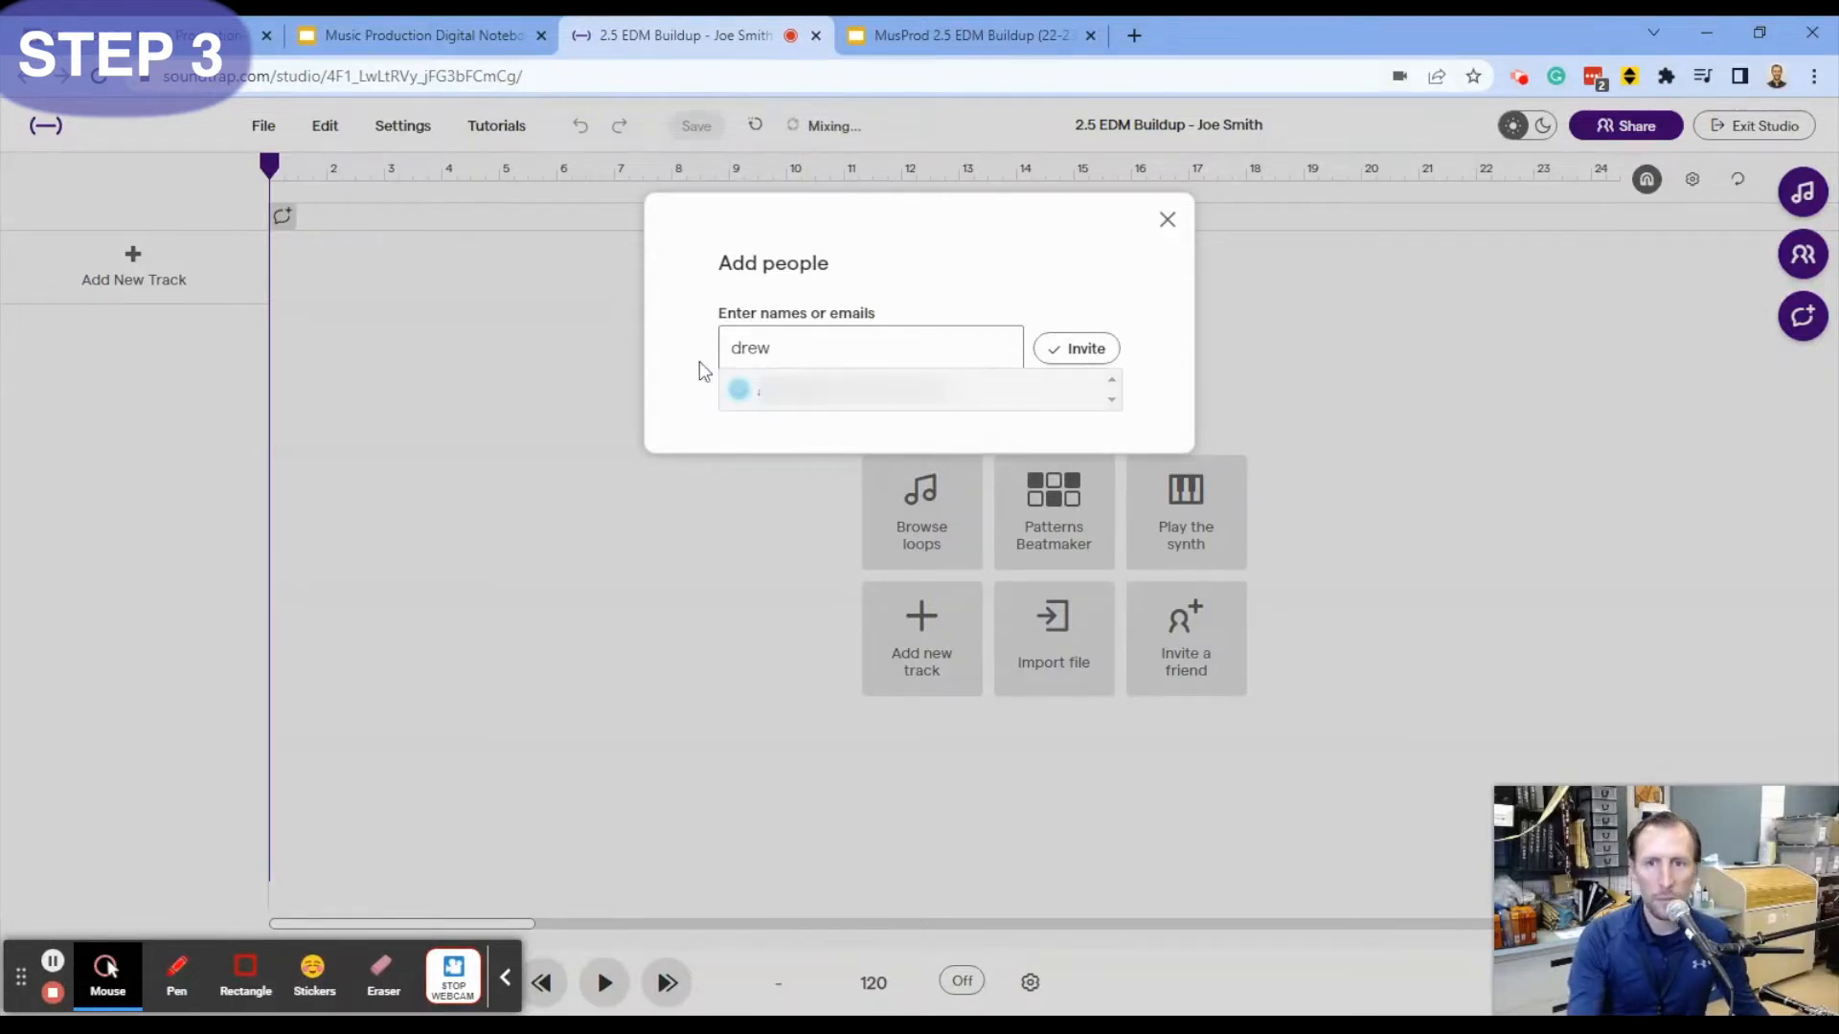
click(690, 407)
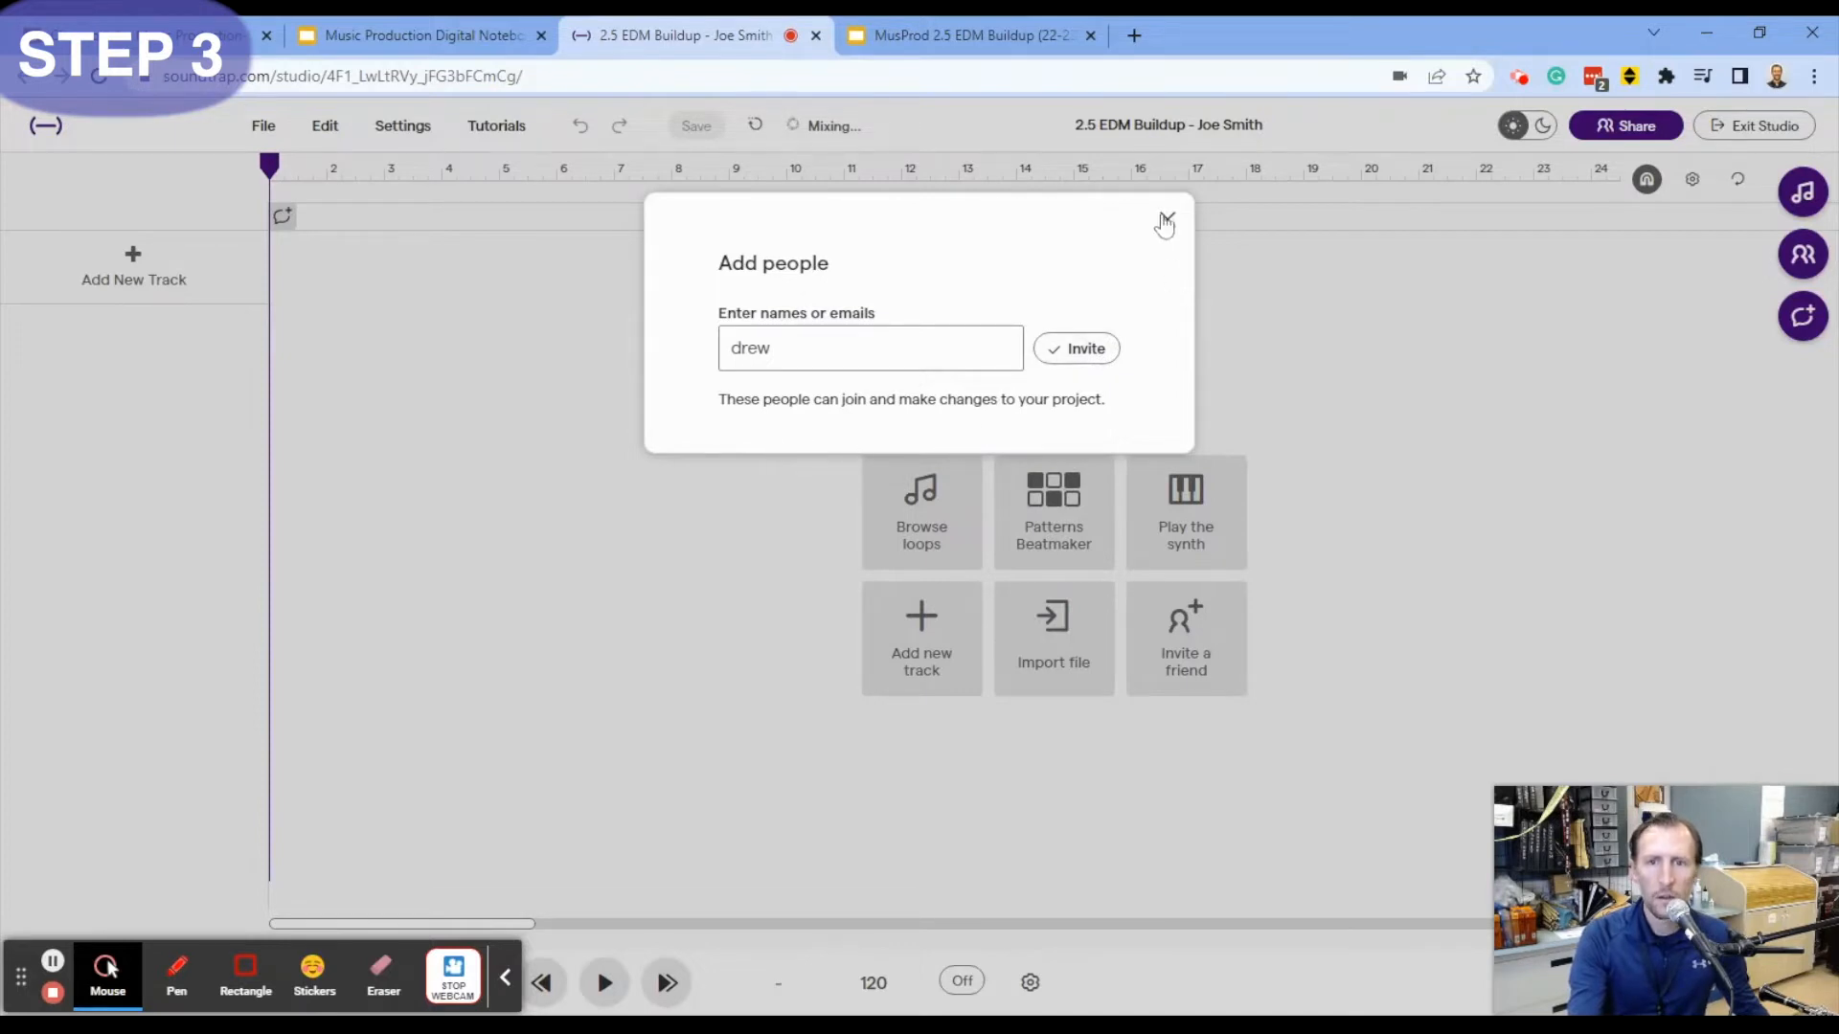
click(1168, 222)
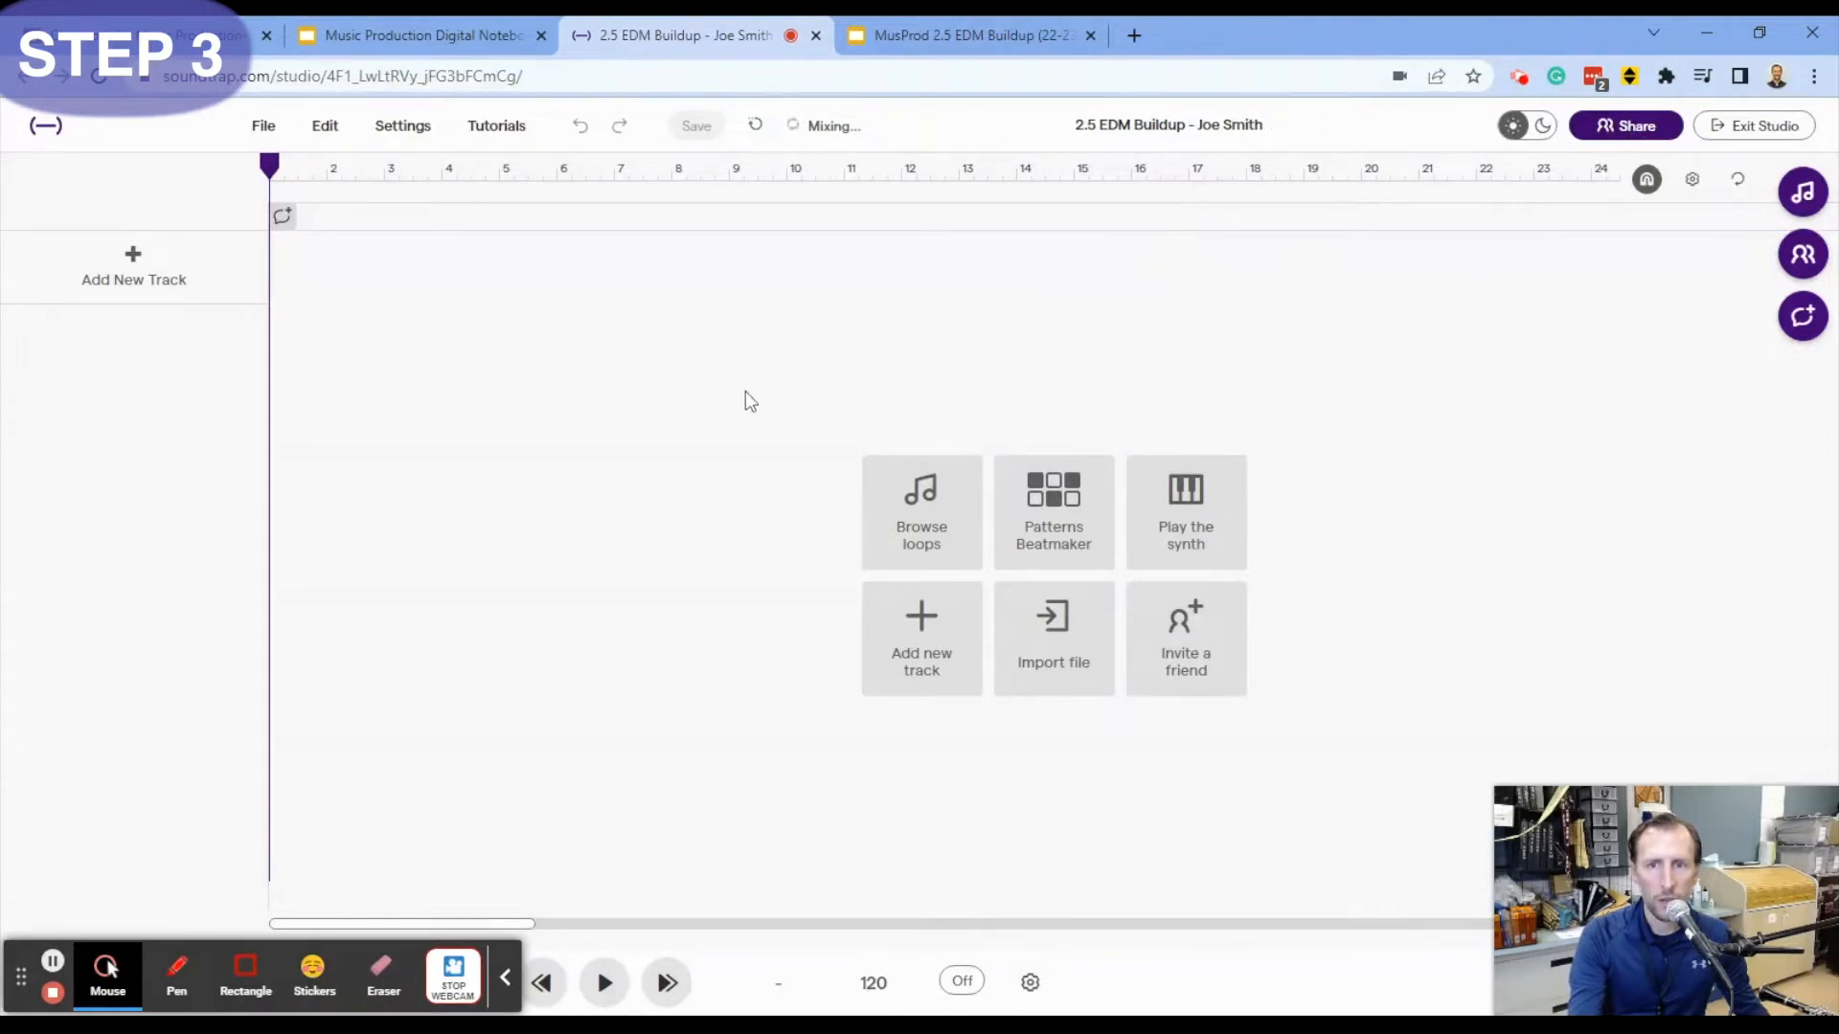
- Return to the Google Slides notebook and open slide 13 with the Drum Groove and Drum Fill planning tables
click(435, 17)
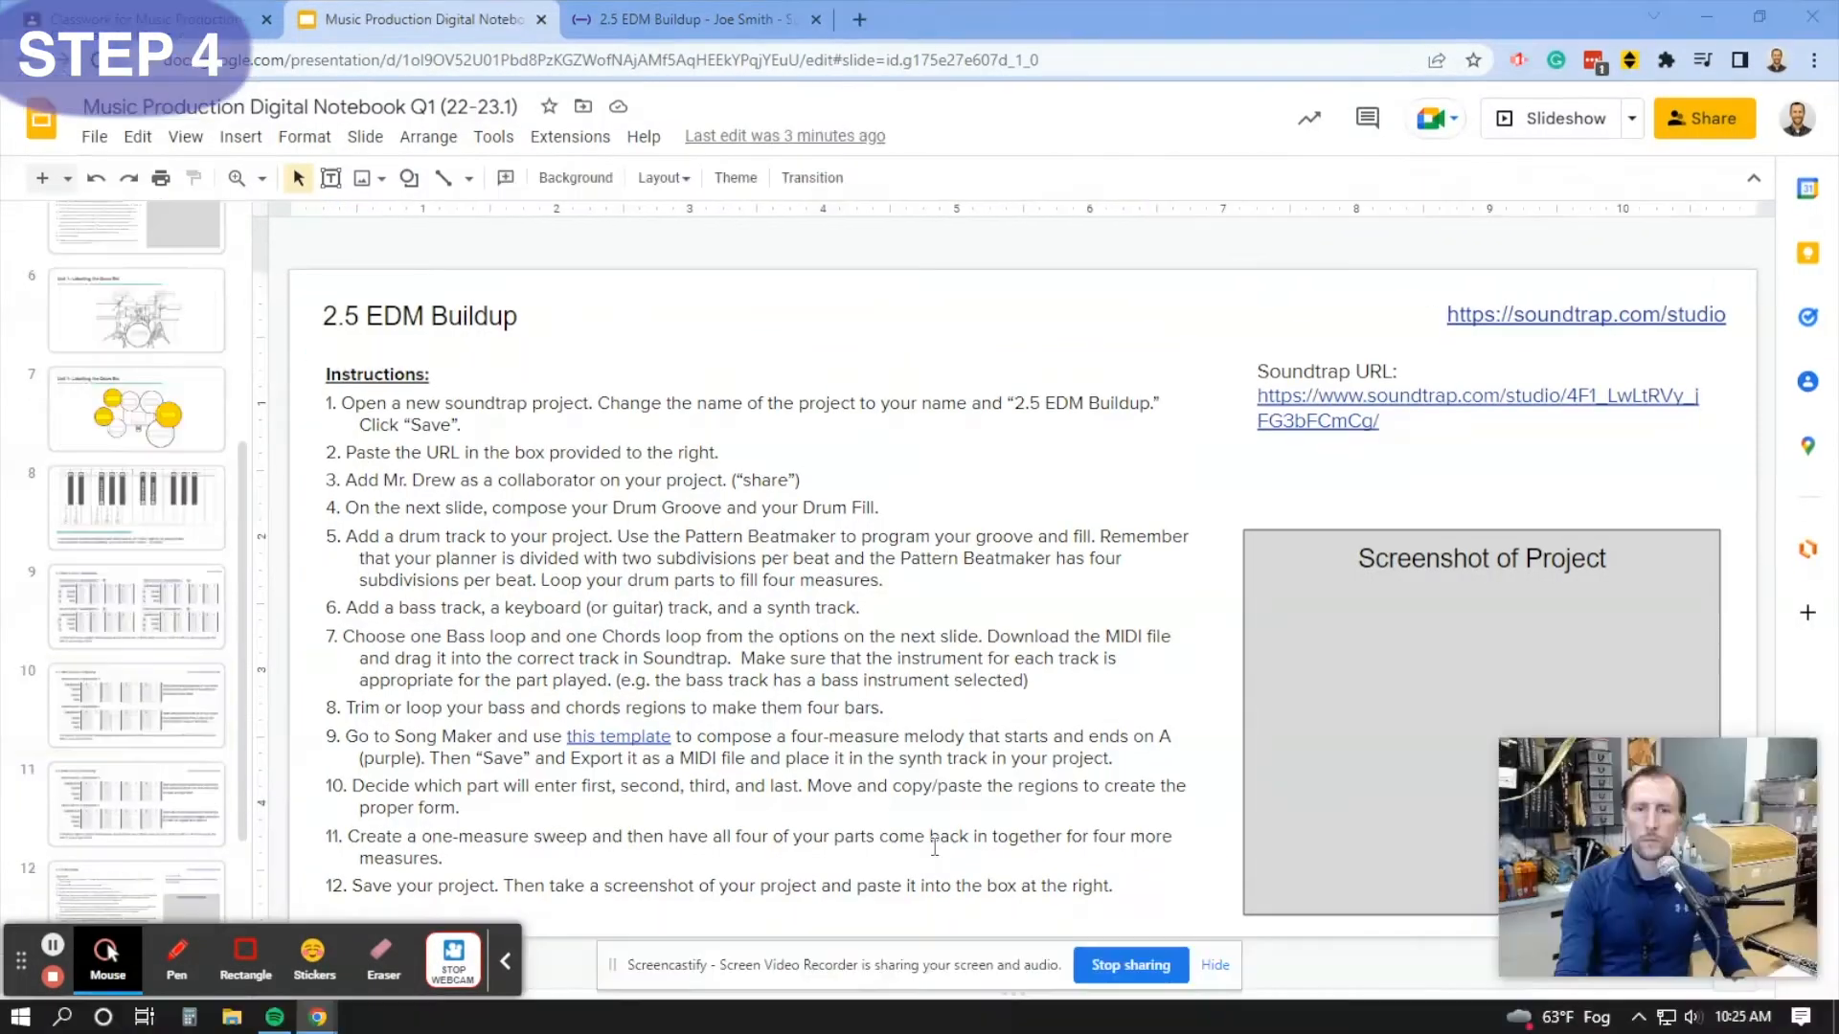
click(508, 962)
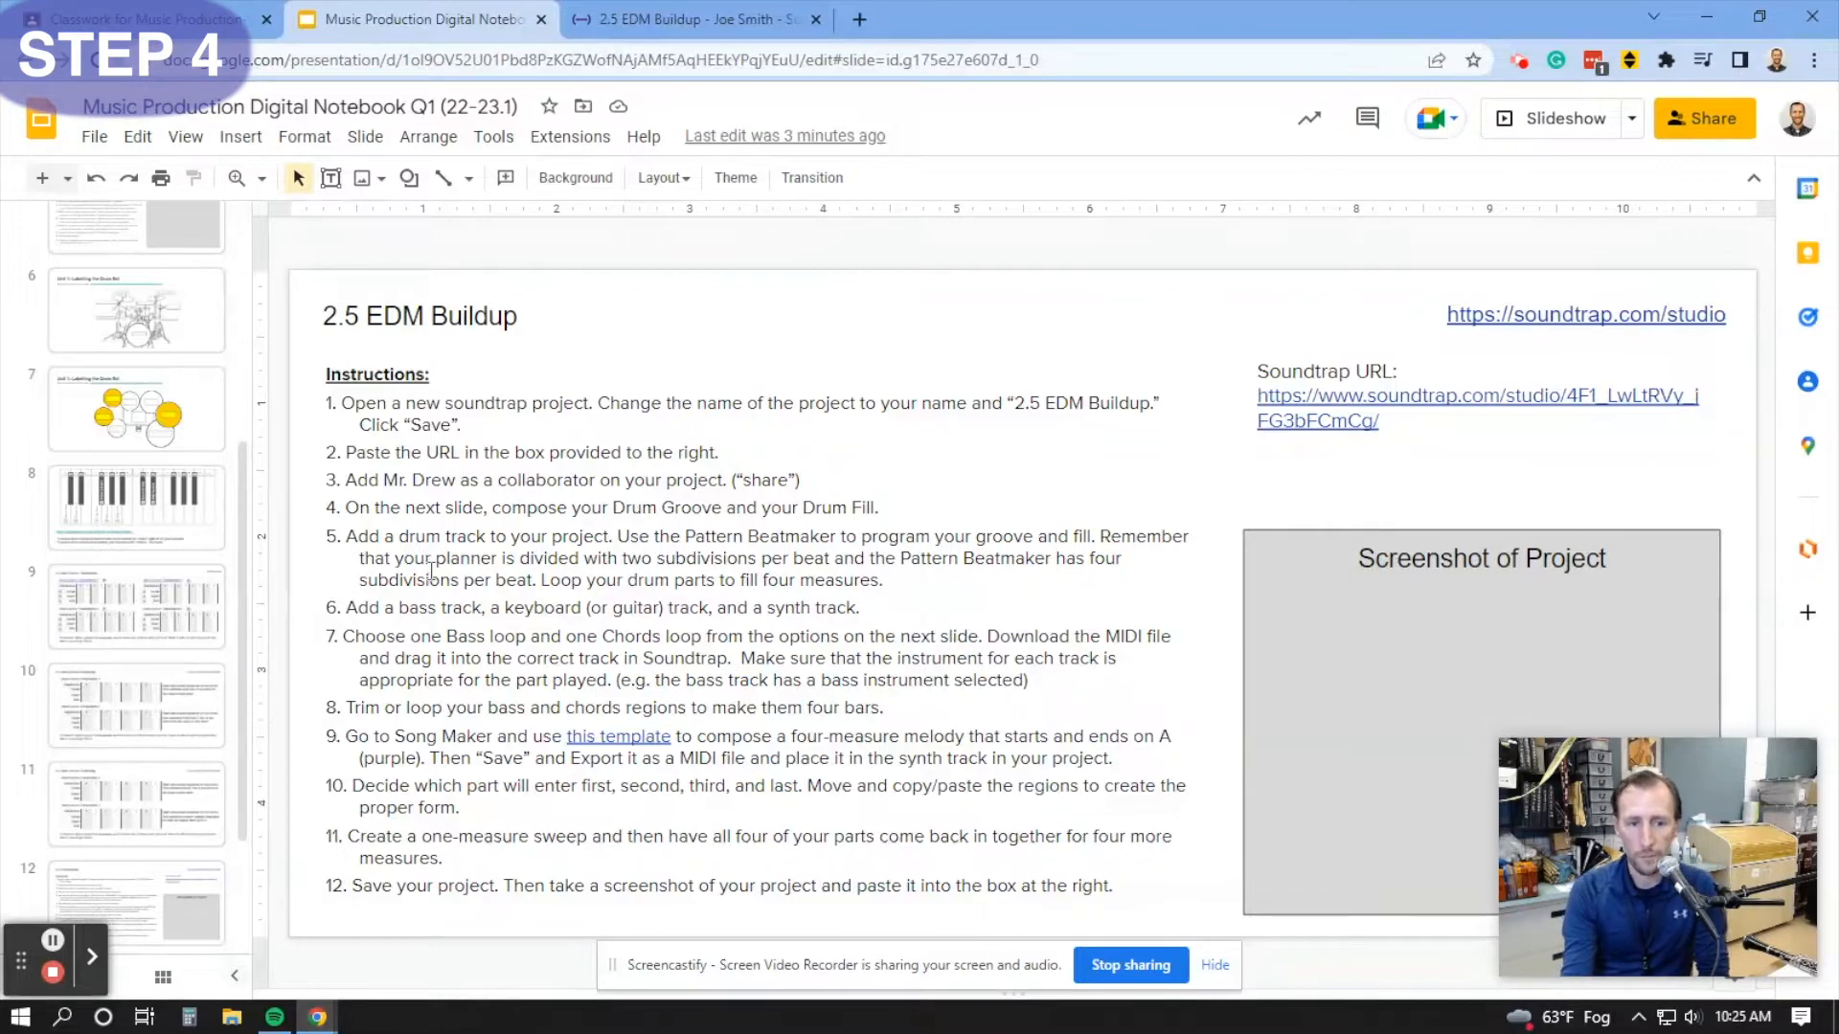
scroll(139, 646, down, 2)
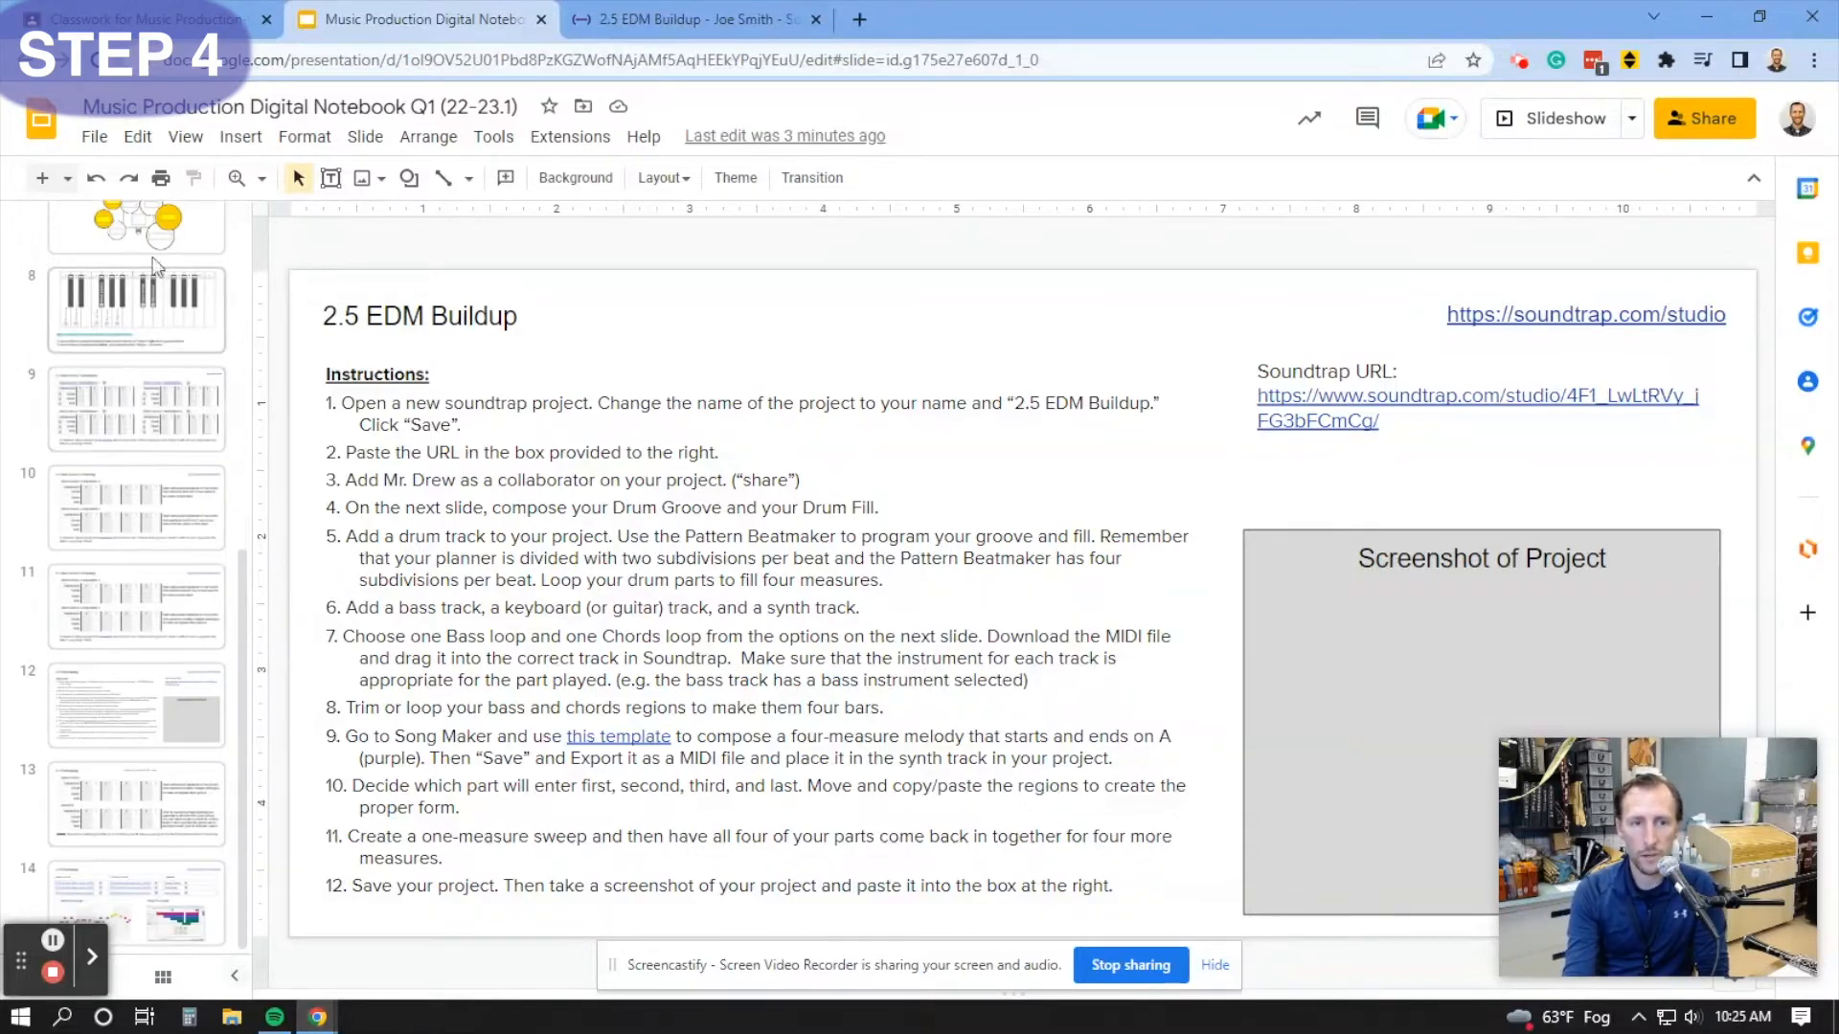
click(158, 723)
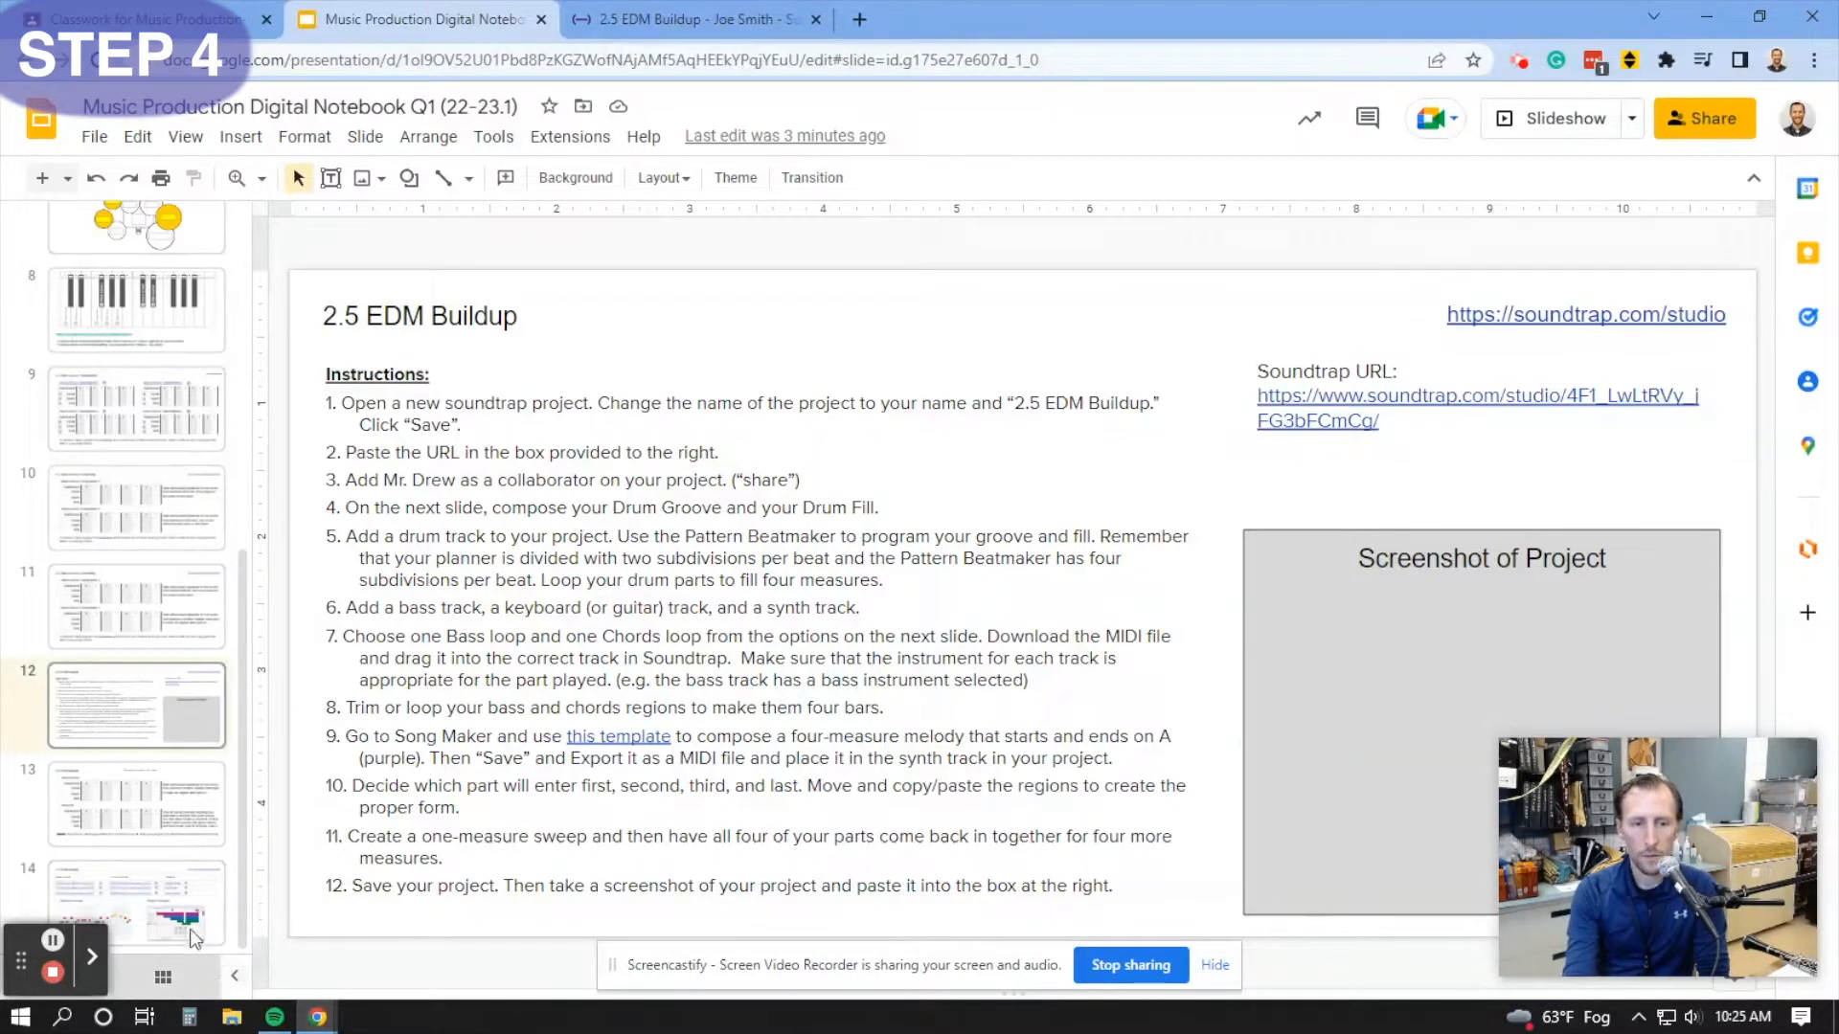
click(177, 798)
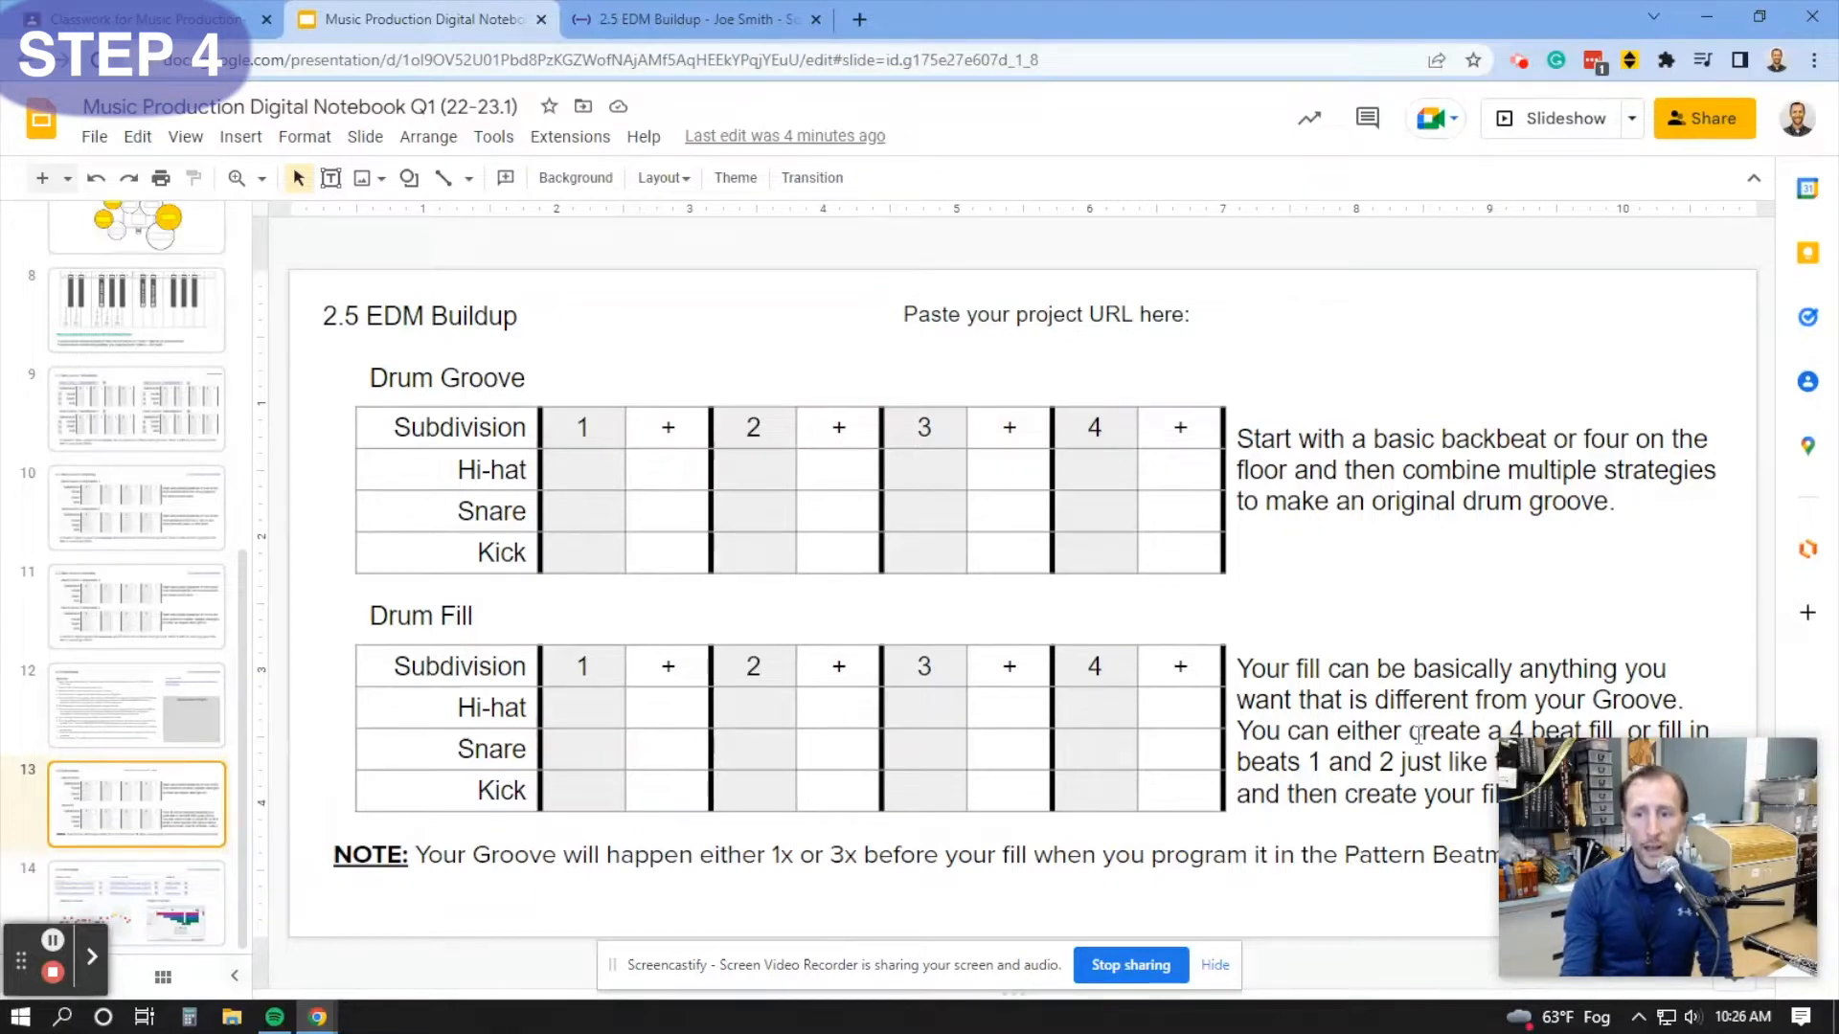
drag(601, 707, 1184, 802)
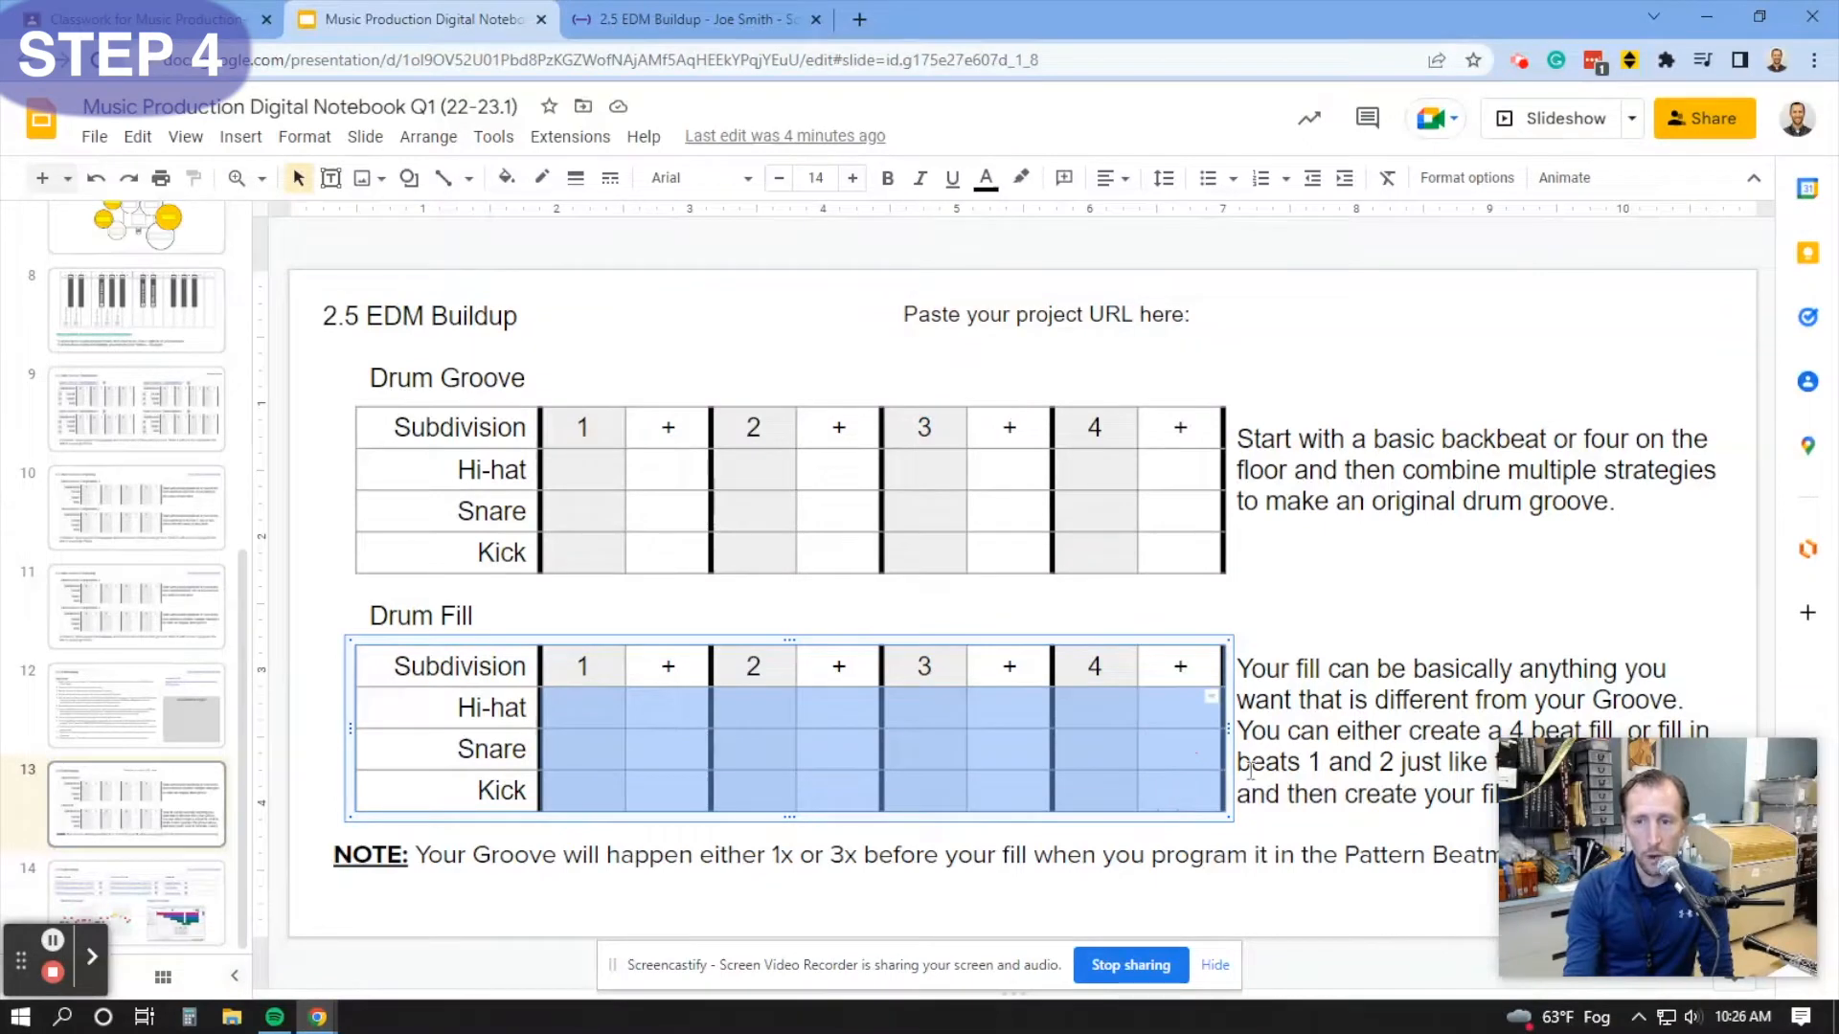
click(1140, 752)
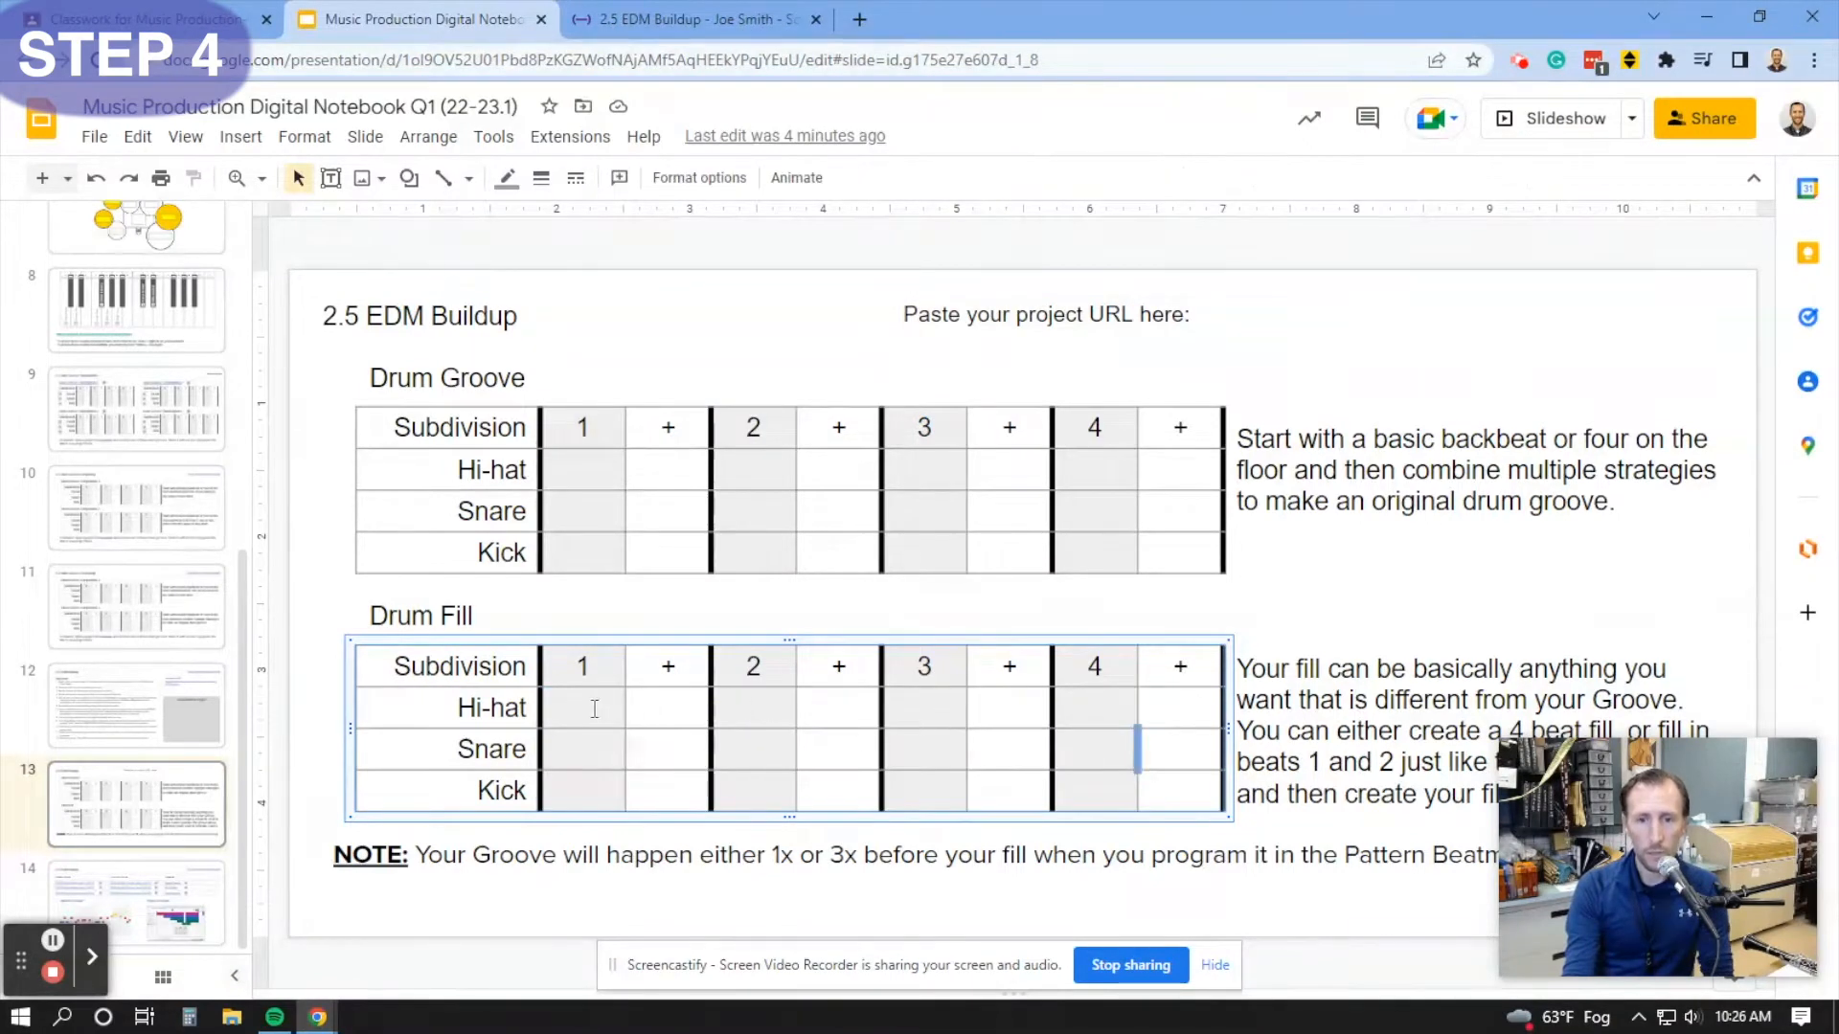
drag(595, 708, 829, 801)
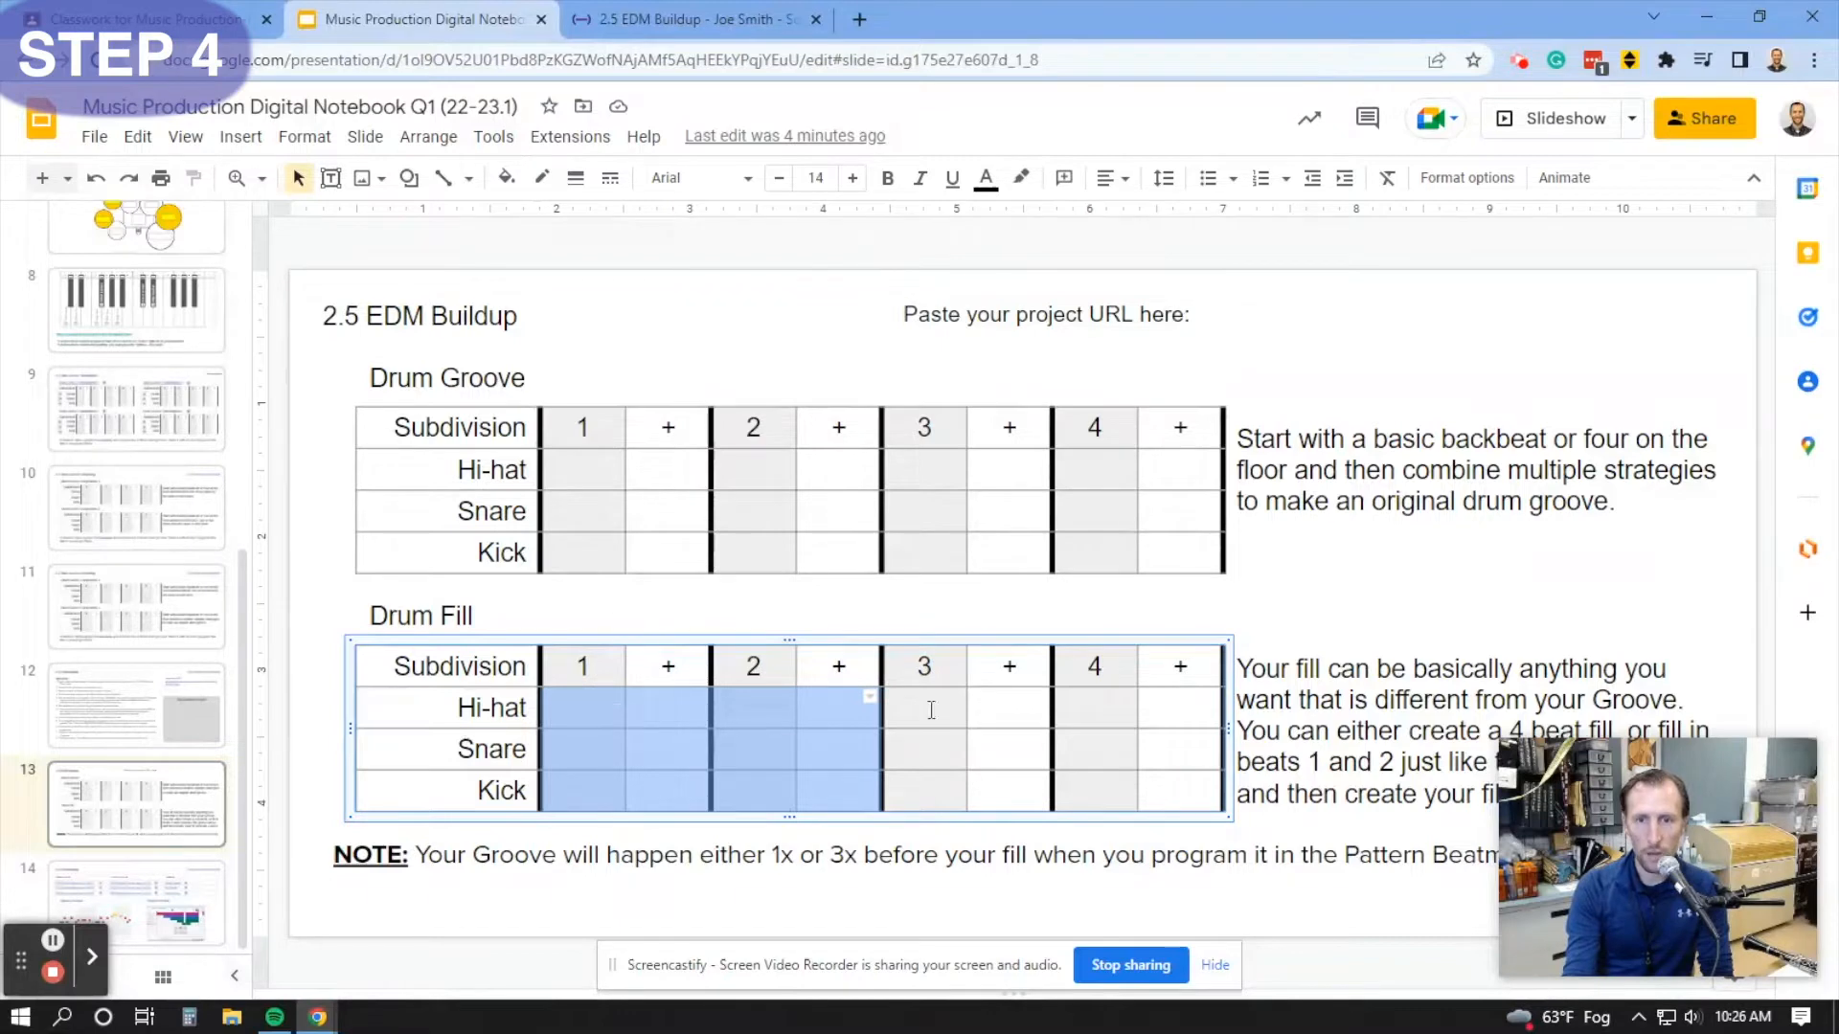
drag(936, 709, 1170, 774)
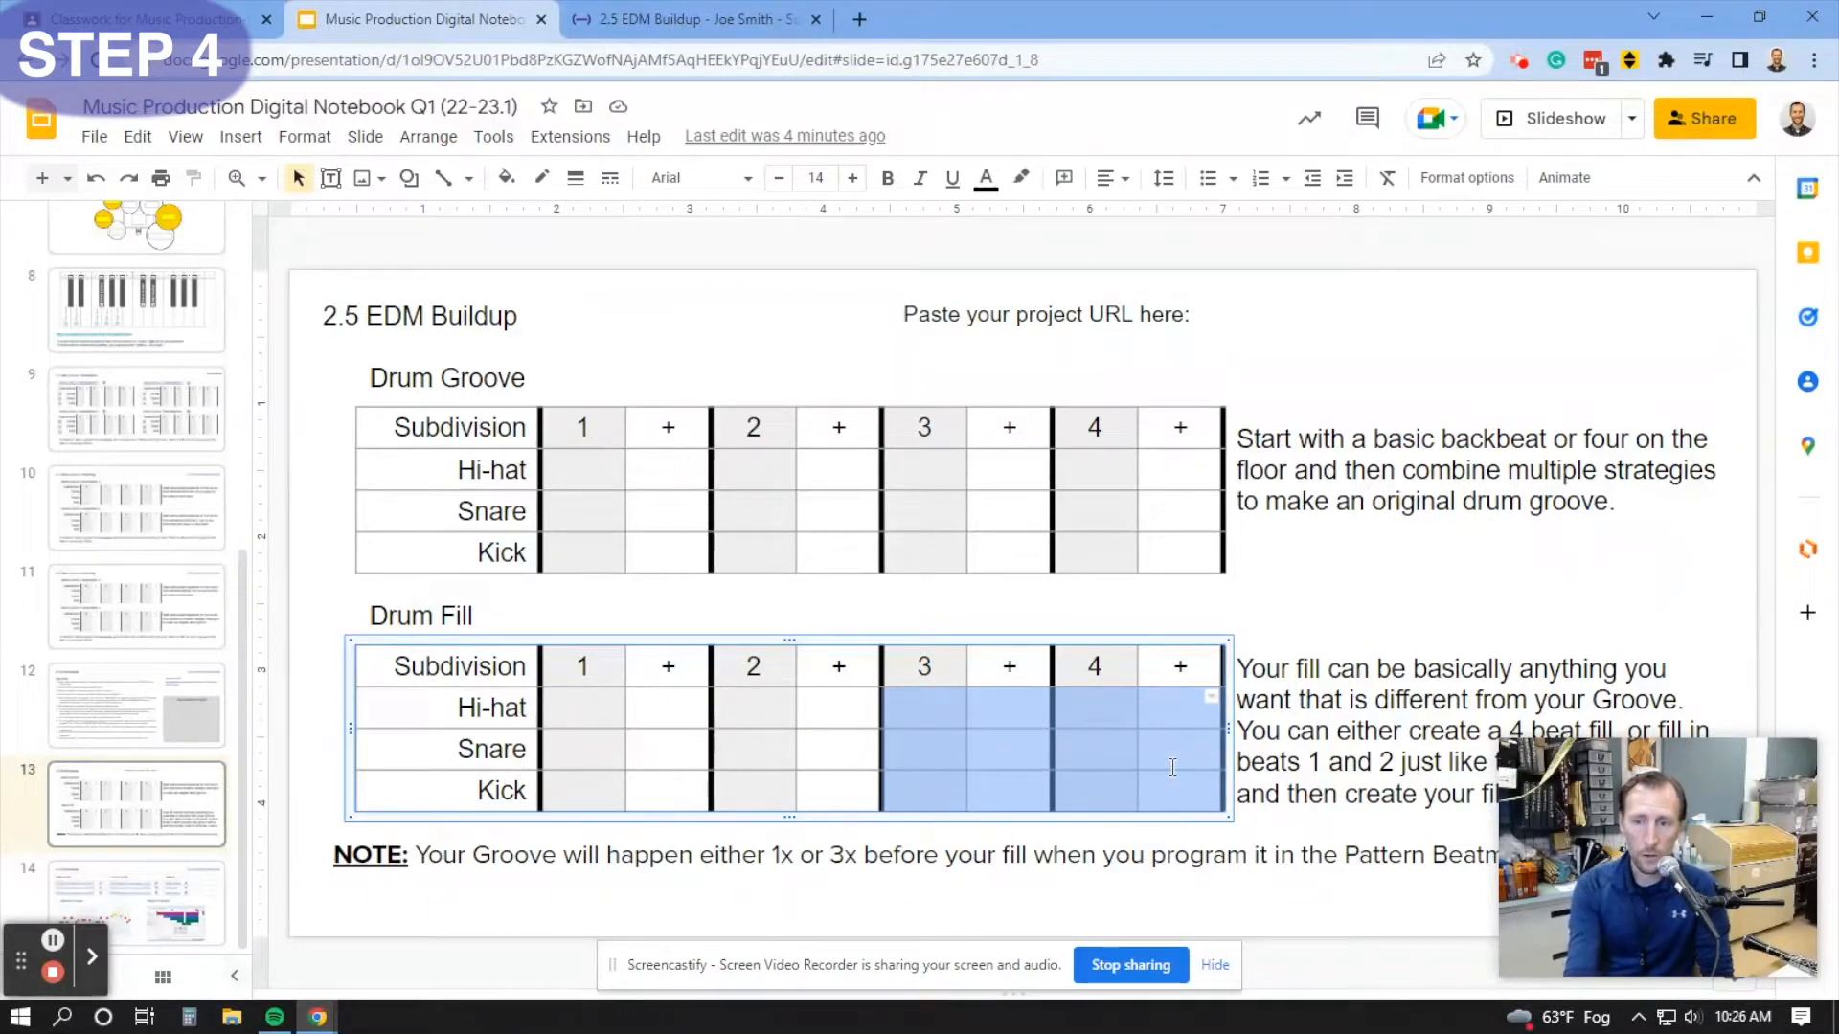
- Fill the Hi-hat row of the Drum Groove table with an X on every beat and every "+" subdivision
click(576, 476)
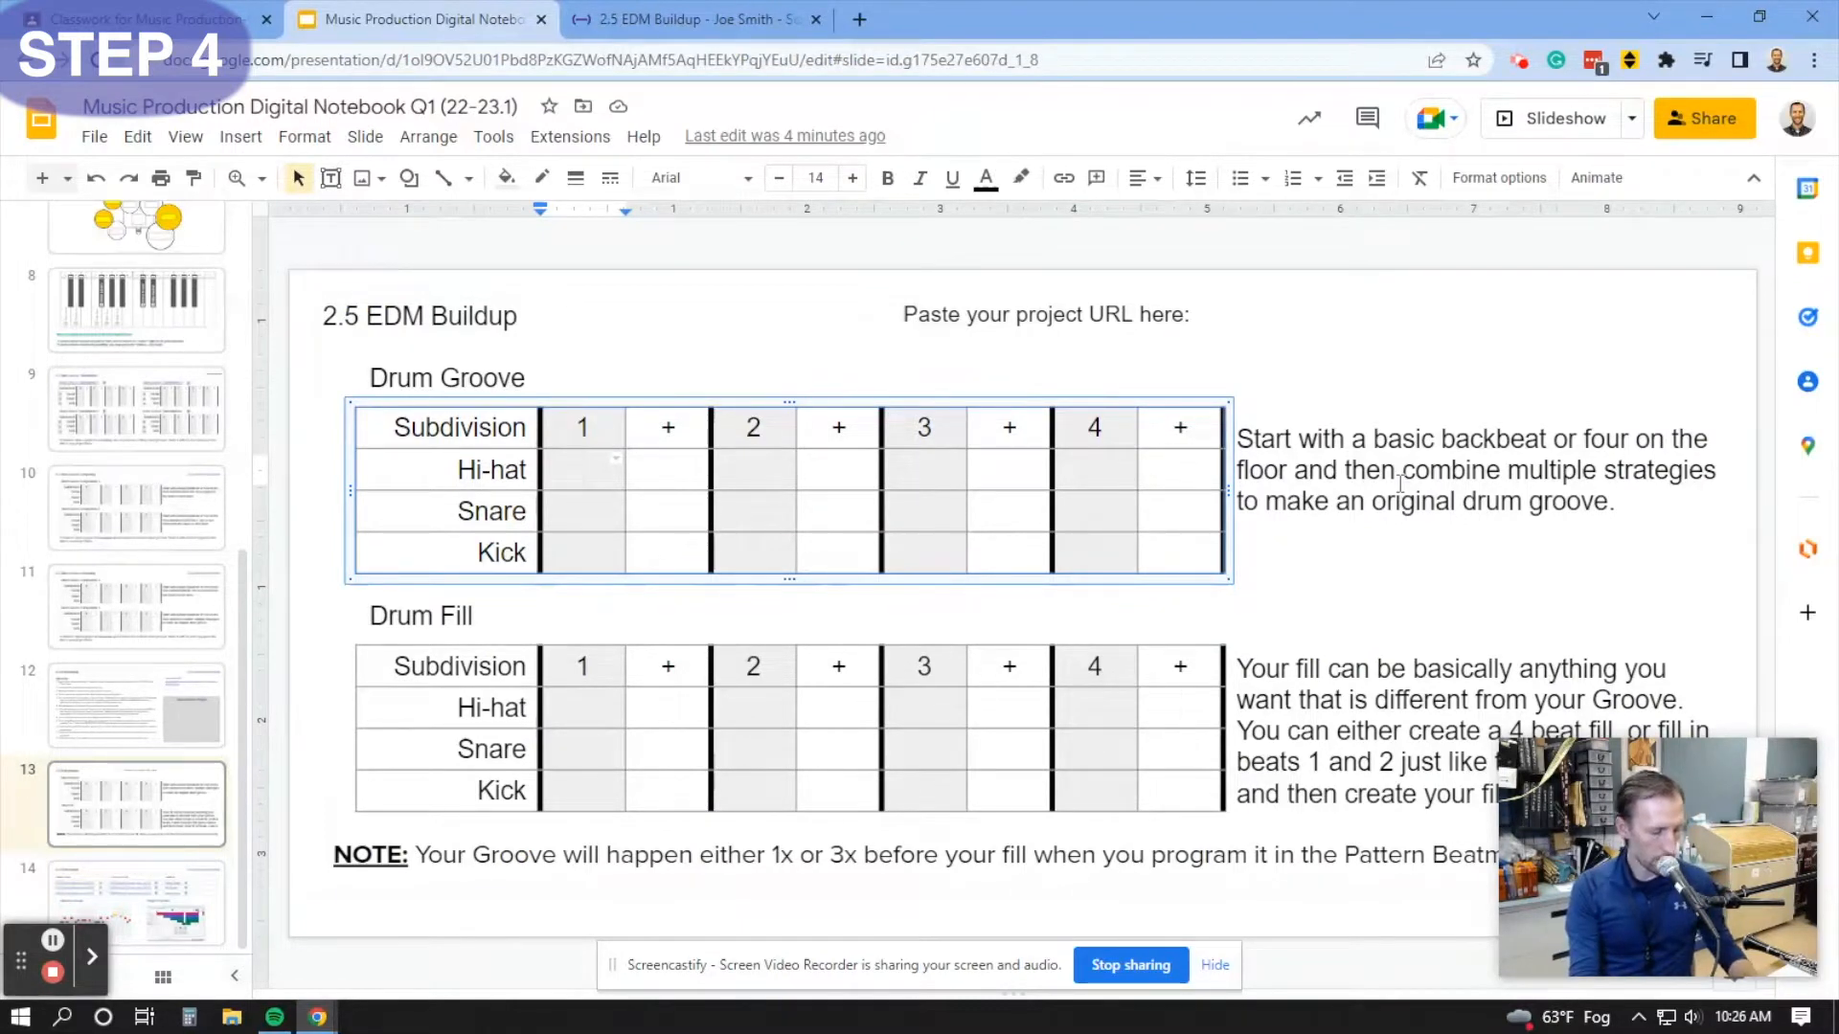
text(X)
key(Tab)
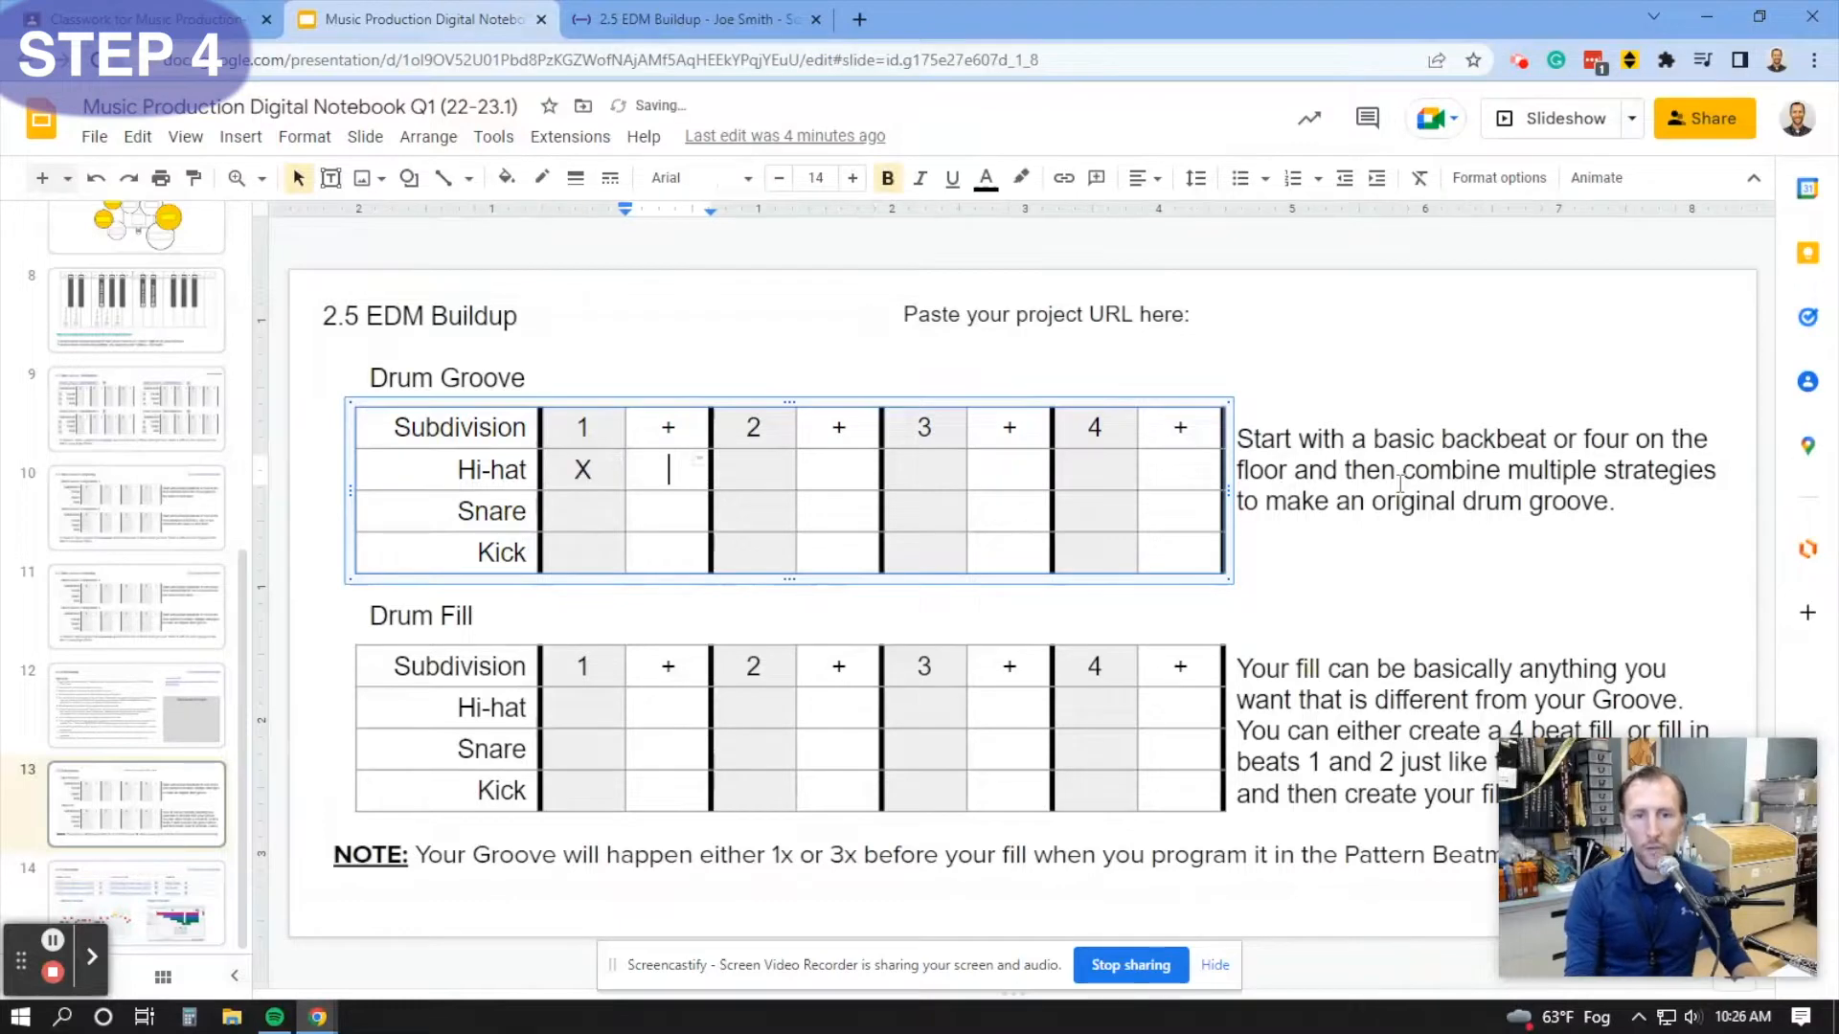
text(X)
key(Tab)
text(X)
key(Tab)
key(Tab)
text(X)
key(Tab)
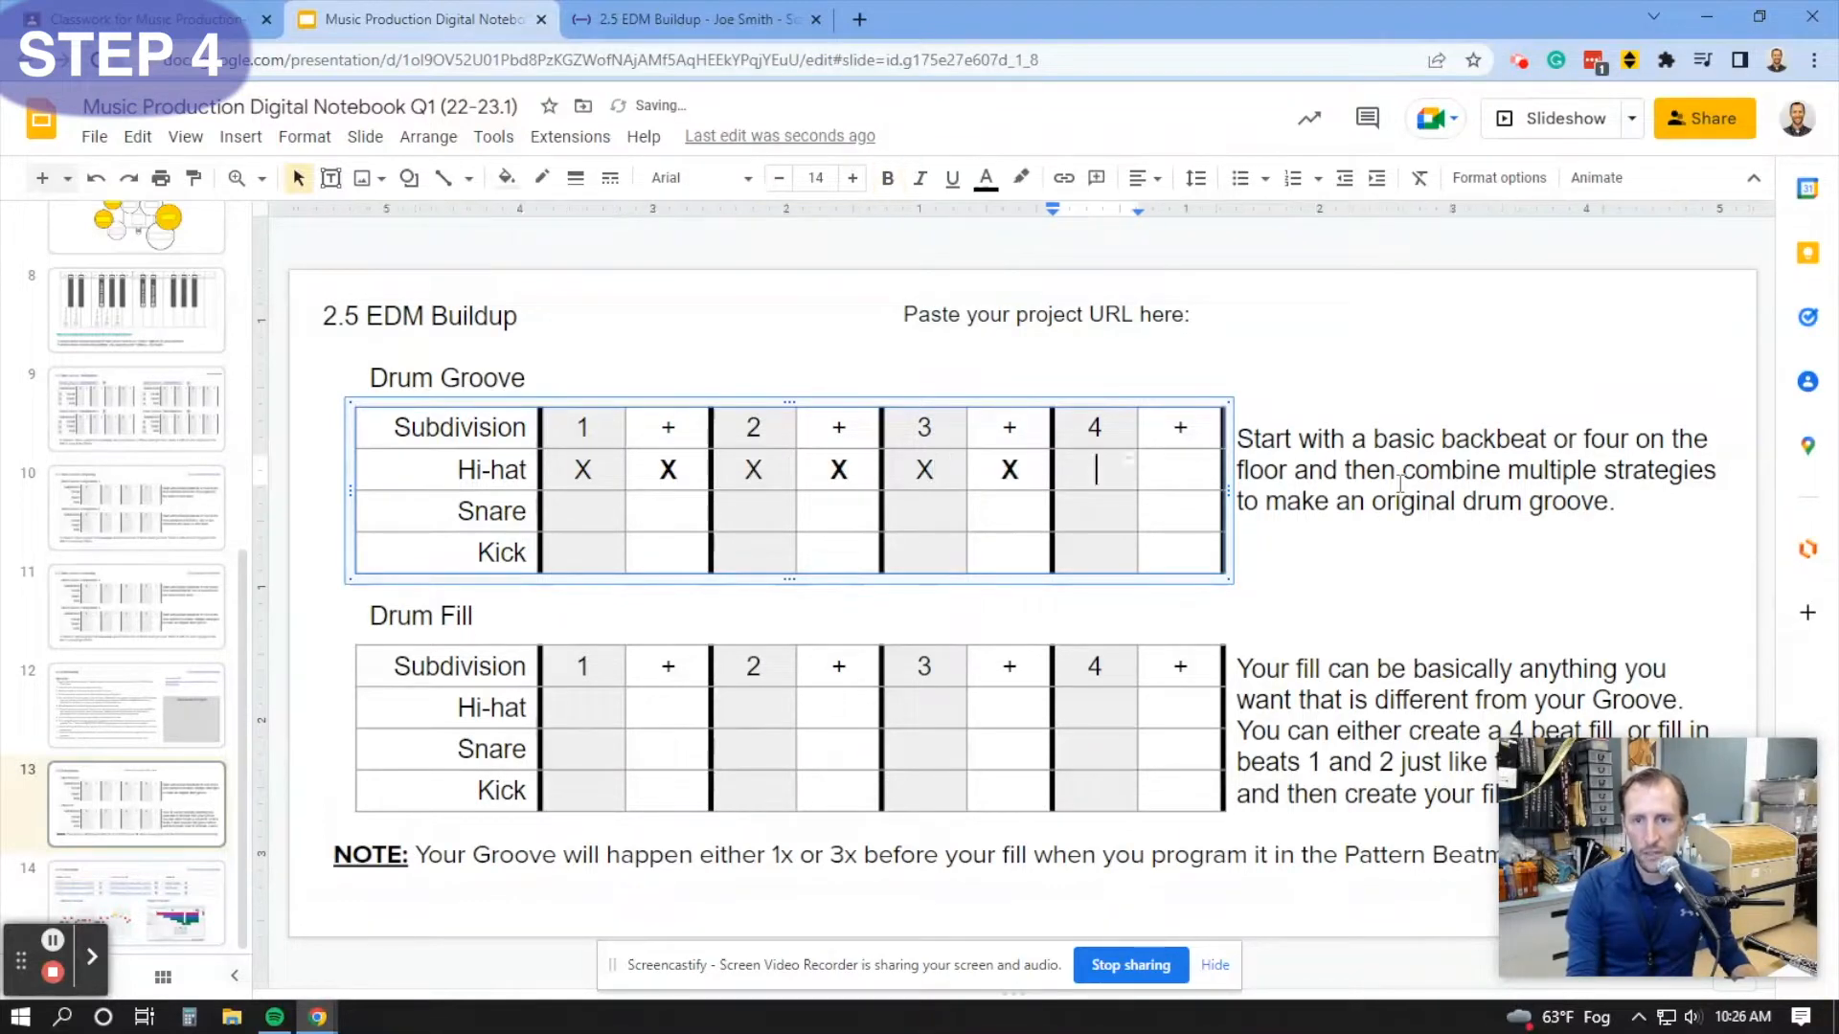
text(X)
key(Tab)
text(X)
- Mark the Snare row of the Drum Groove table with an X on beats 2 and 4
key(Down)
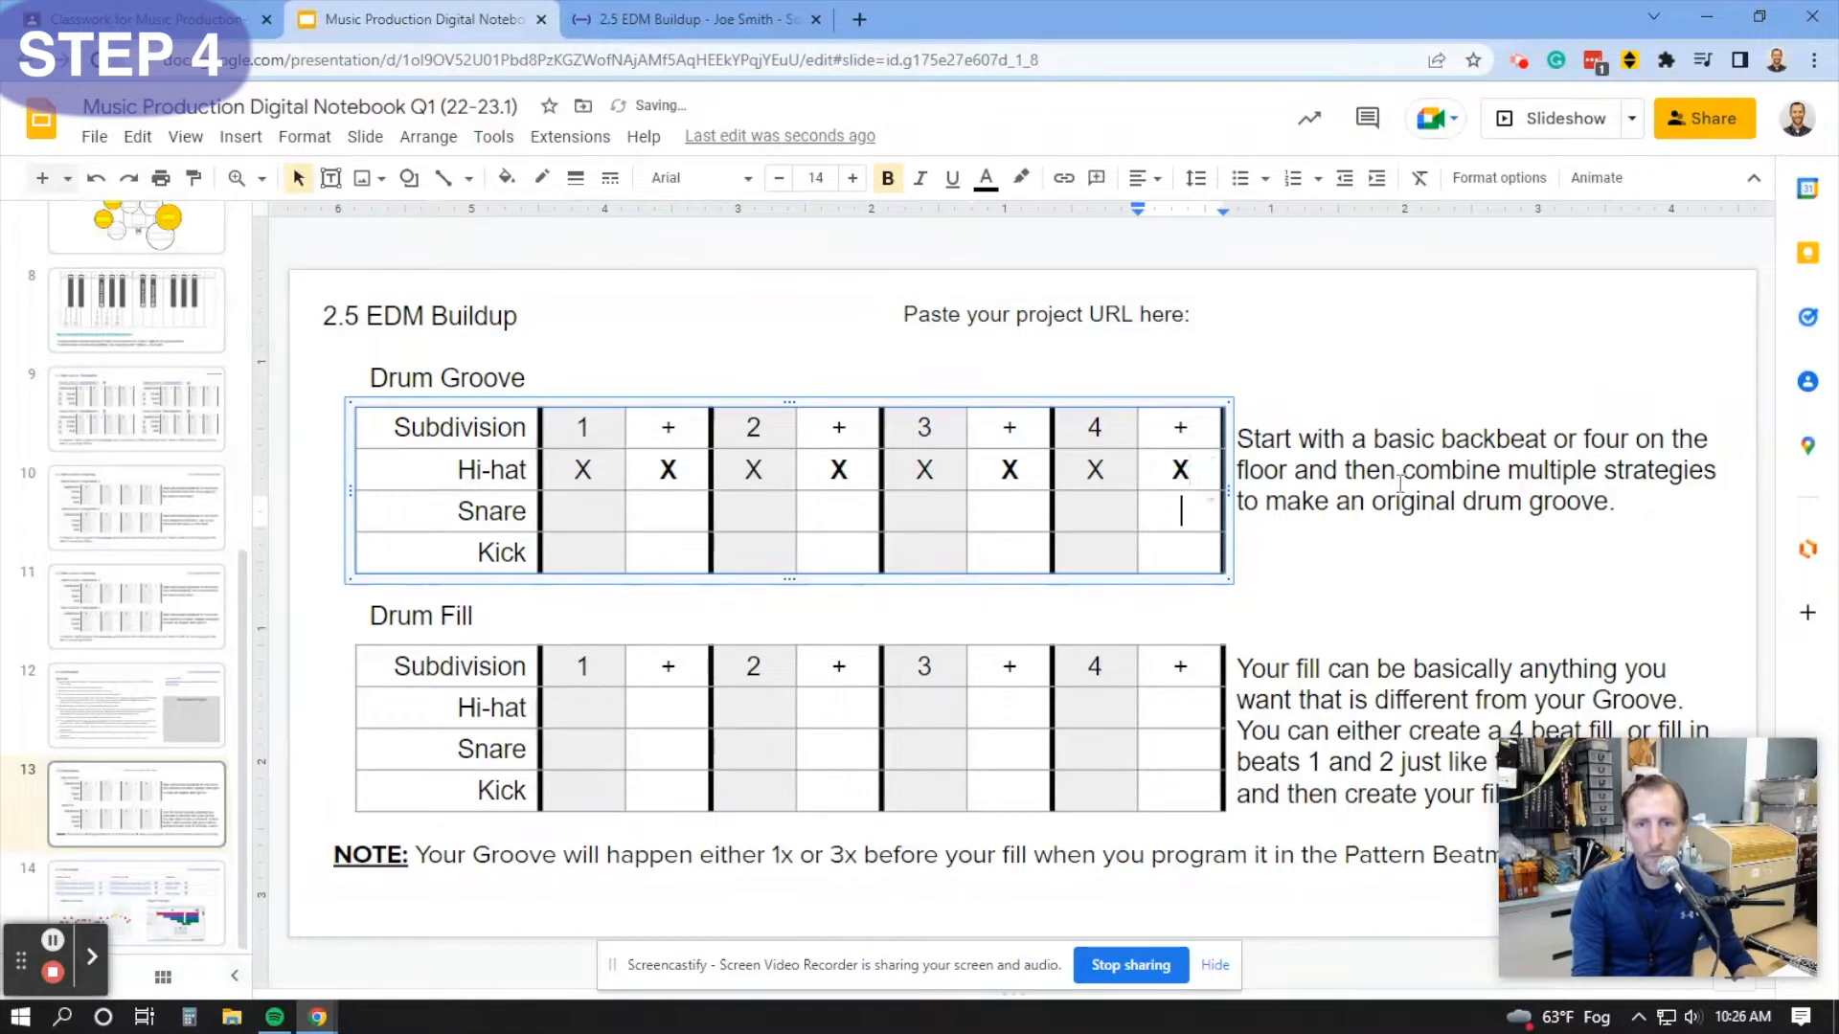
key(shift+Tab)
key(shift+Tab)
key(shift+Tab)
key(shift+Tab)
key(shift+Tab)
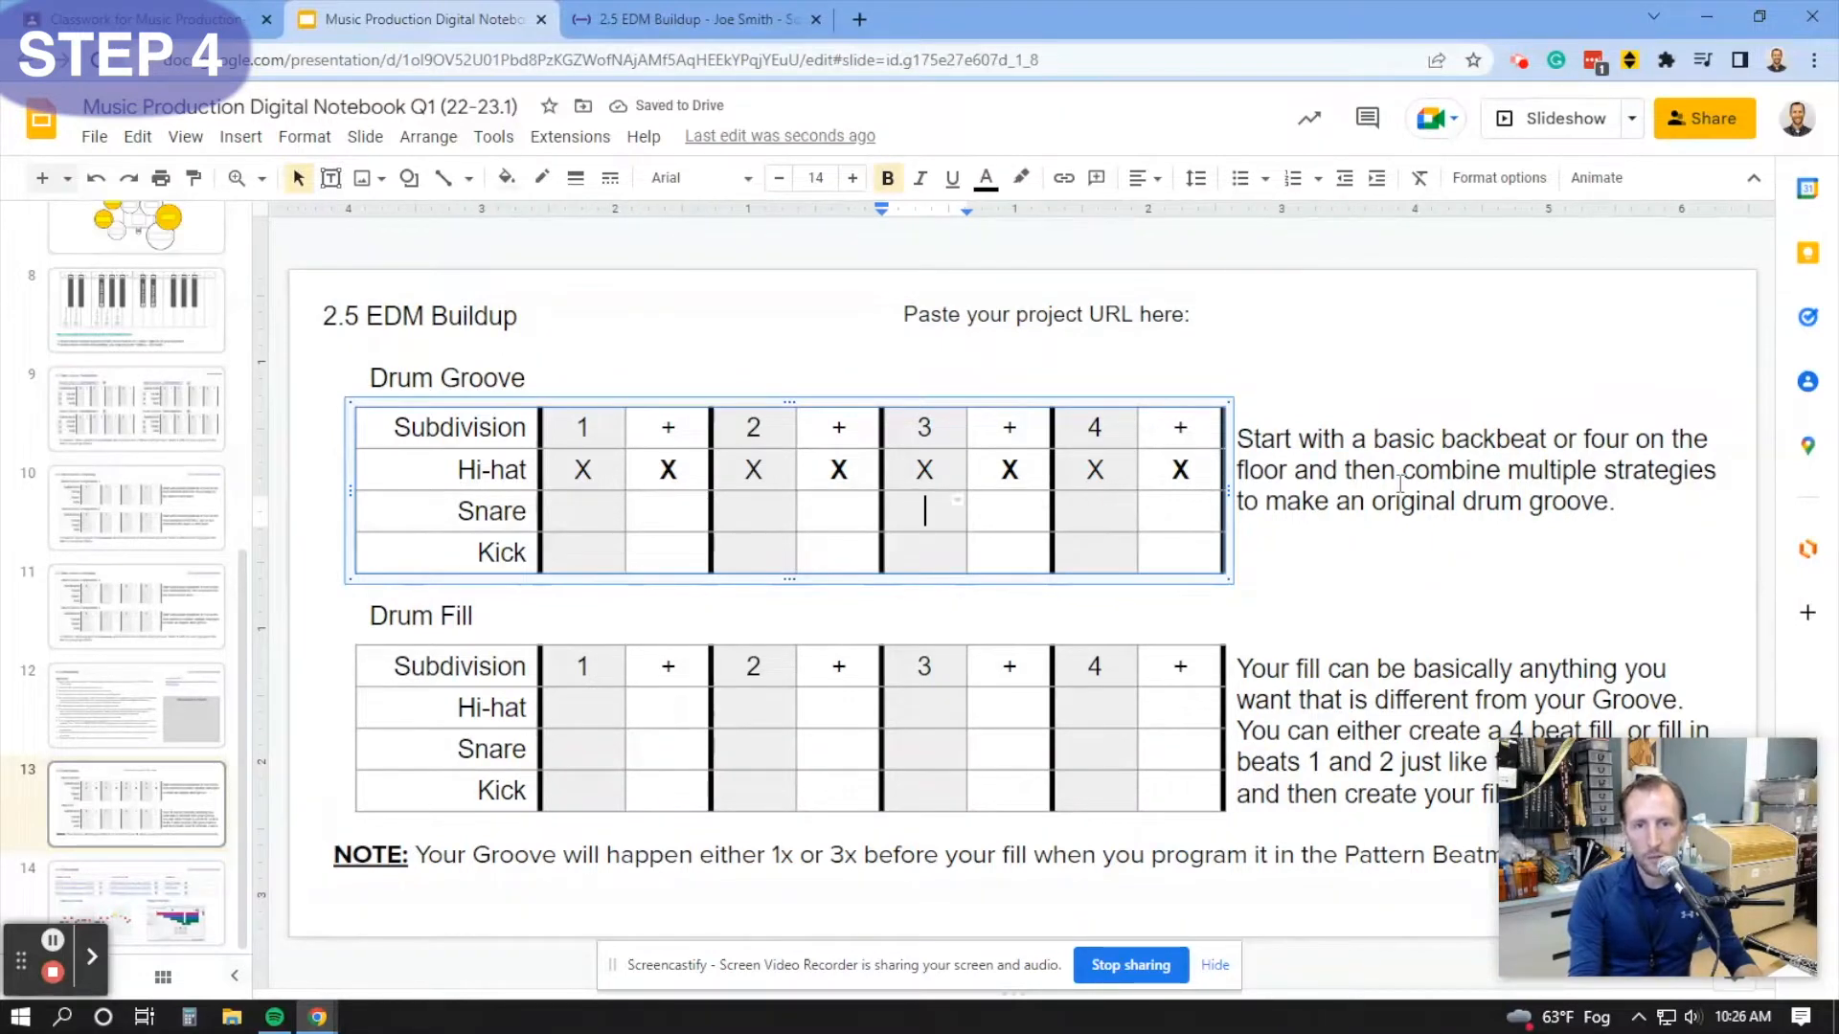
text(X)
key(Tab)
key(Tab)
key(Tab)
key(Tab)
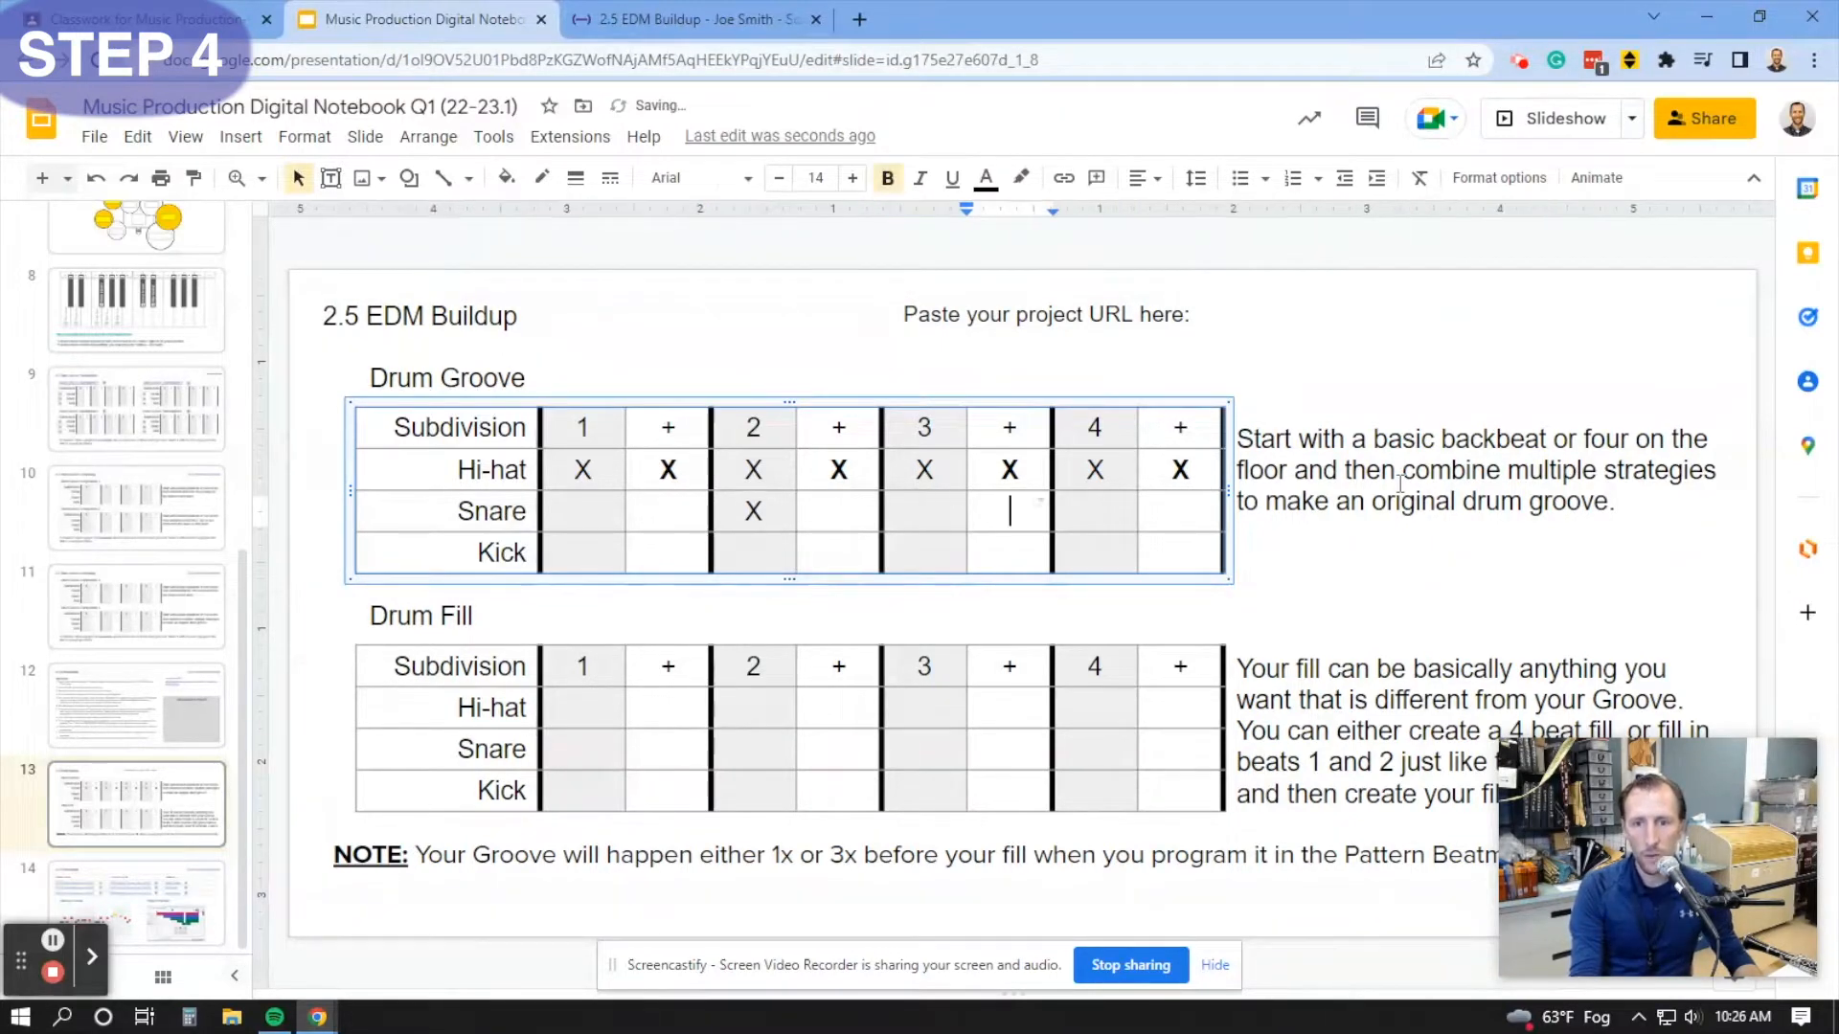
text(X)
- Mark the Kick row of the Drum Groove table with an X on beats 1 and 3
key(Down)
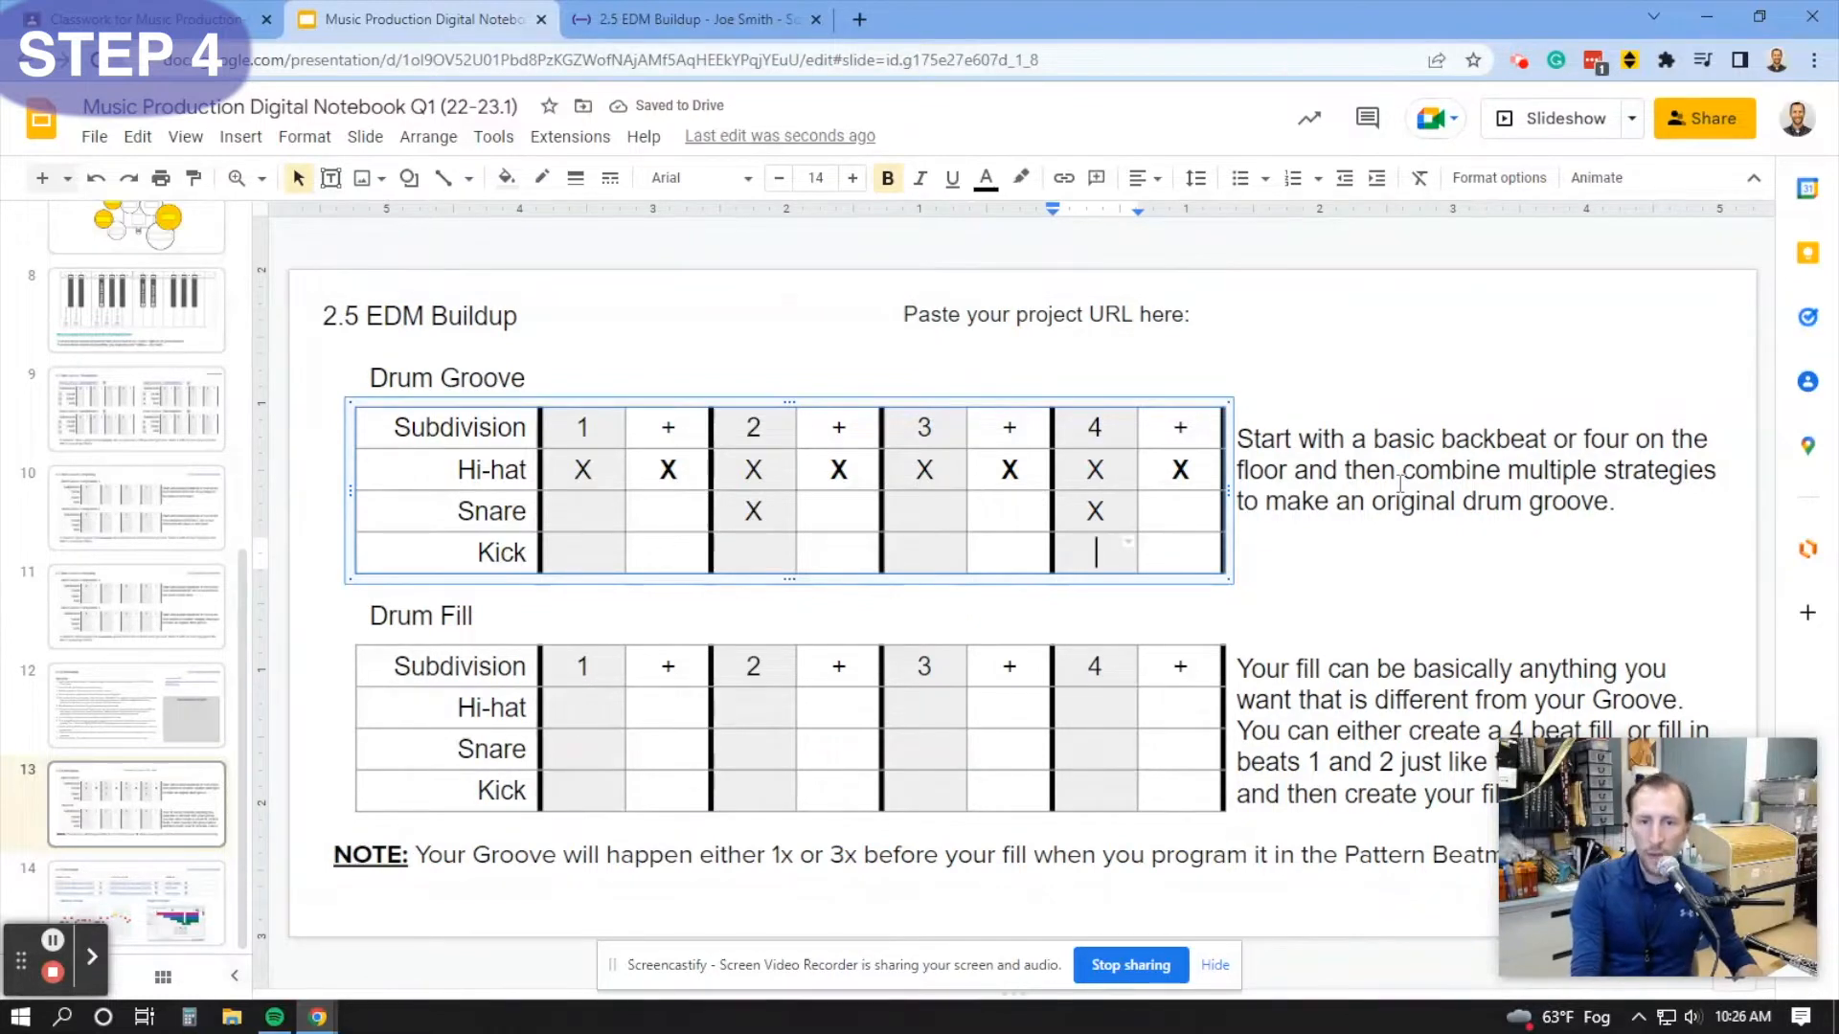
key(shift+Tab)
key(shift+Tab)
key(shift+Tab)
key(shift+Tab)
key(shift+Tab)
key(shift+Tab)
text(X)
key(Tab)
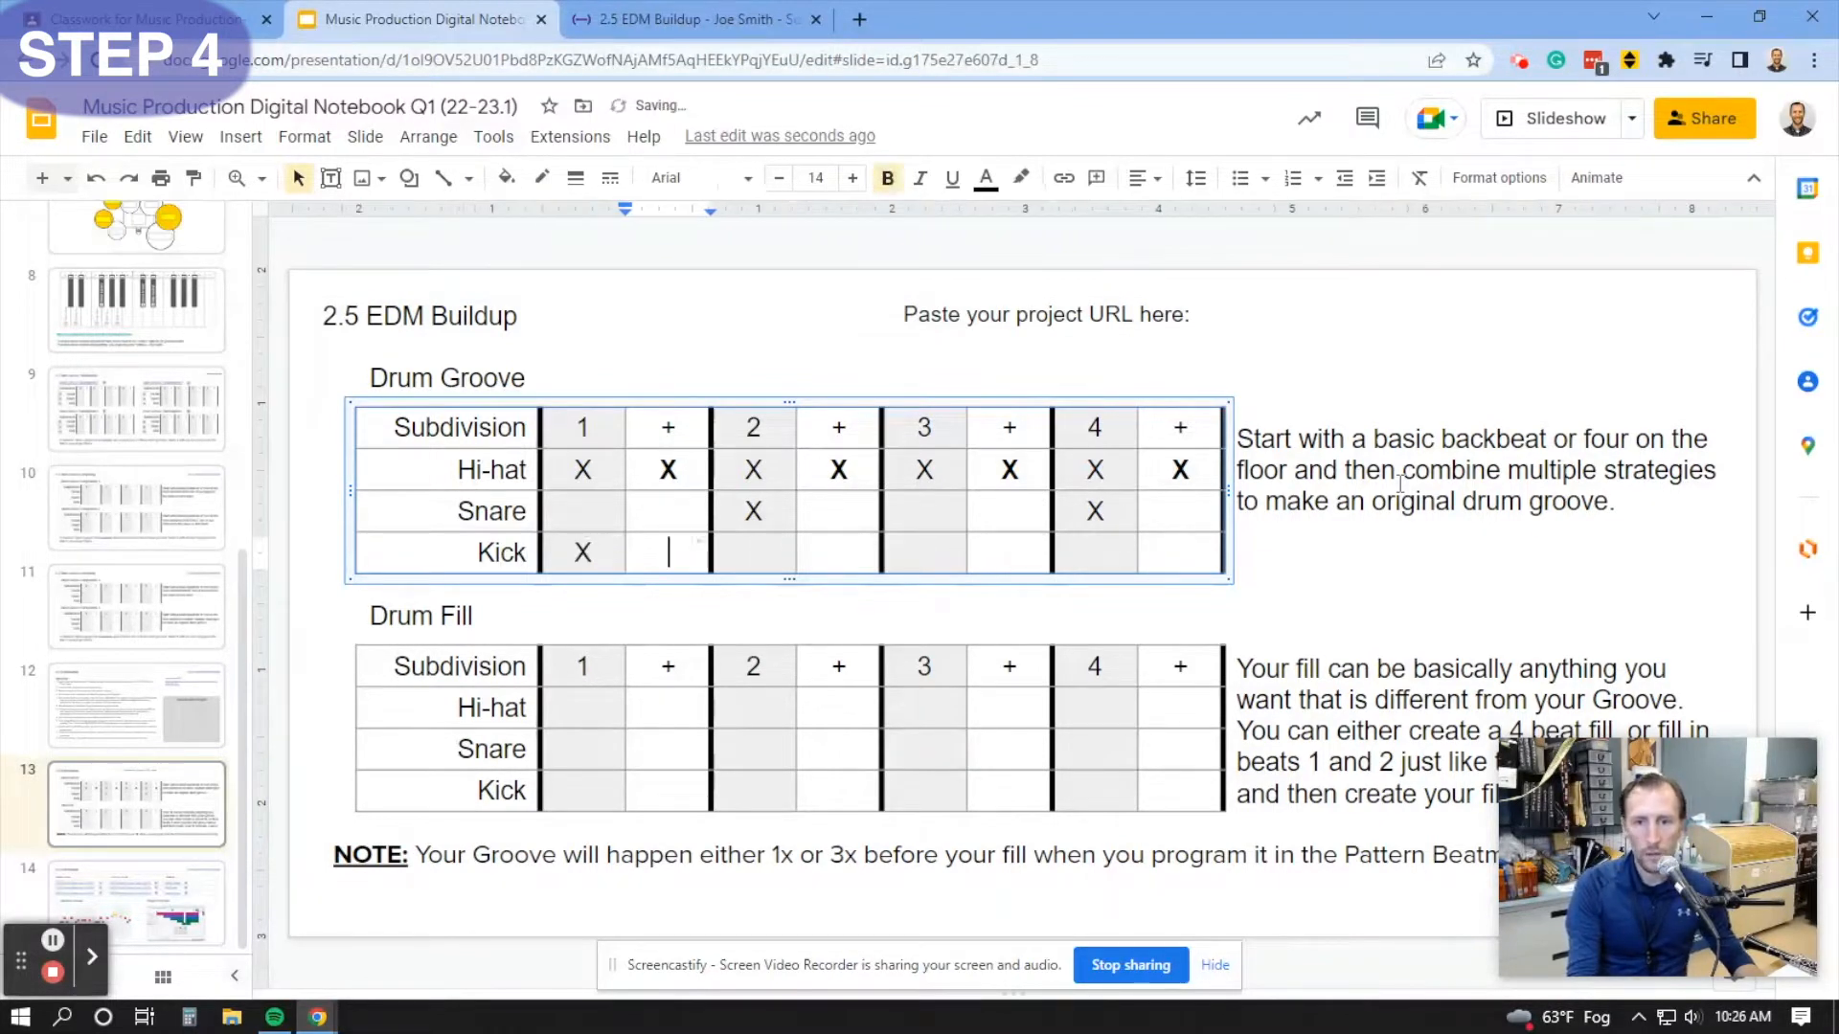
key(Tab)
key(Tab)
key(Tab)
text(X)
key(Tab)
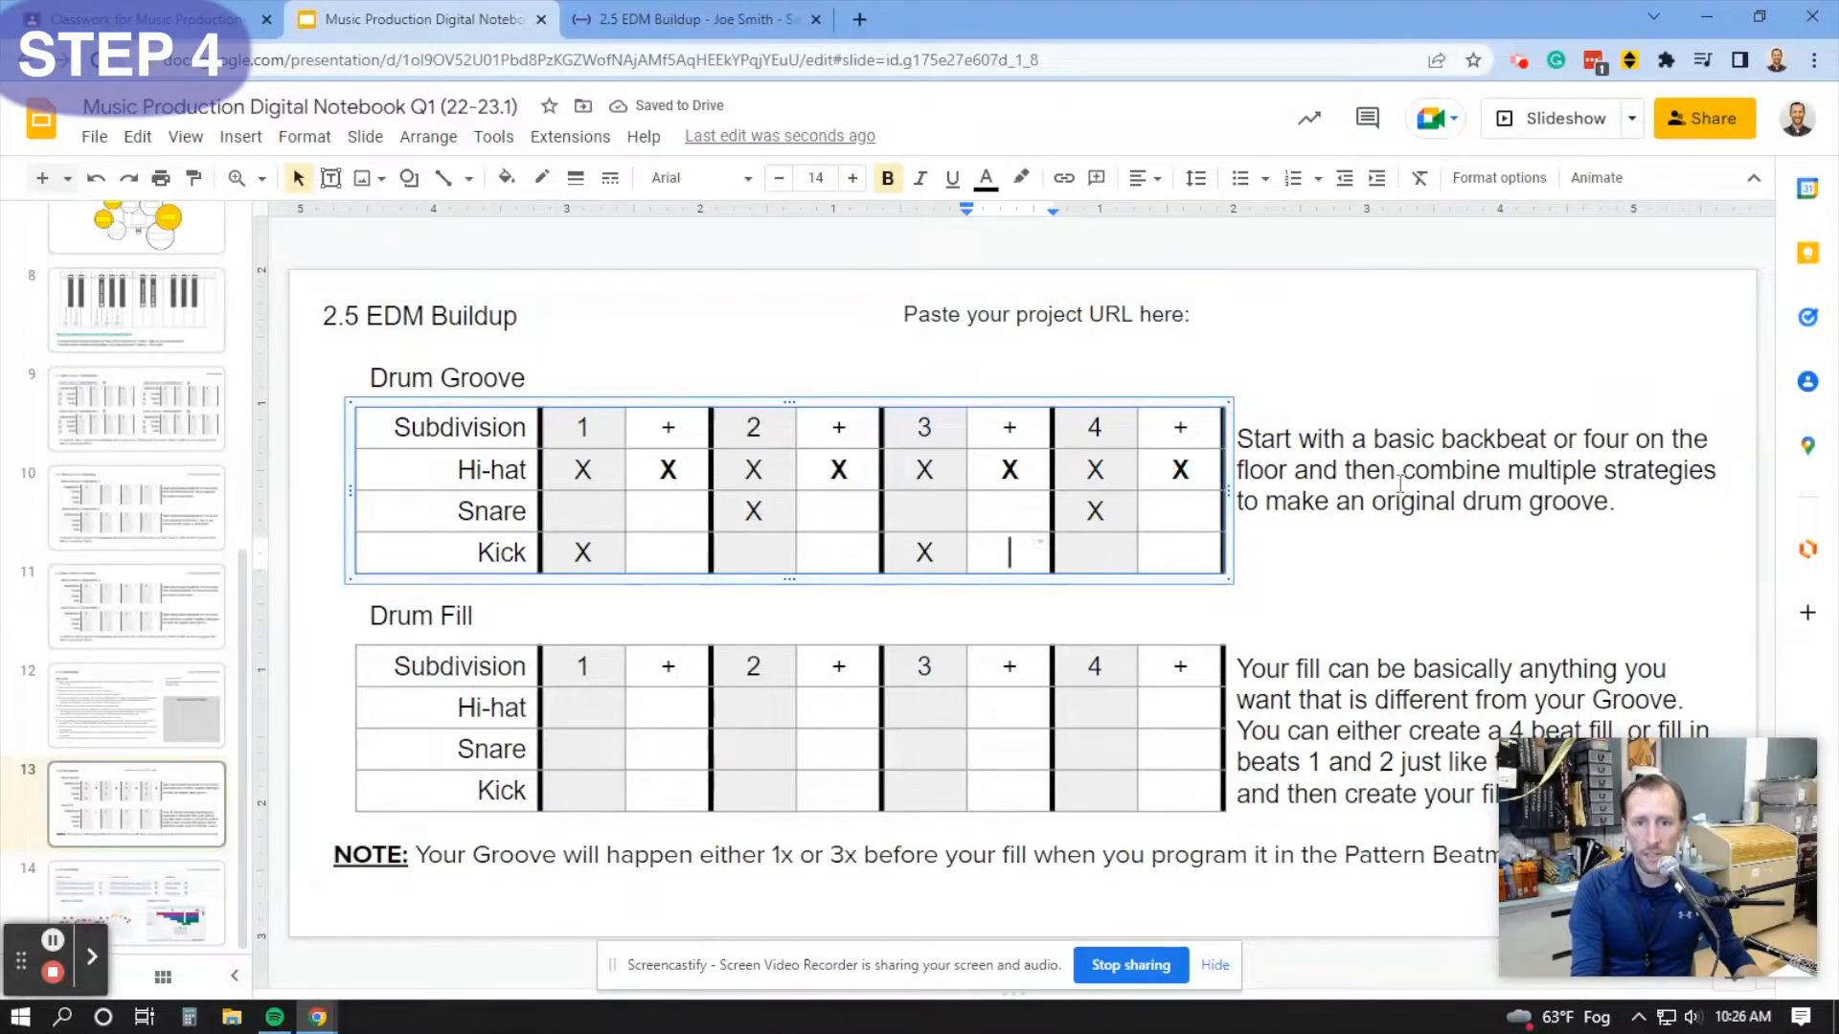
- Add an X on beats 2 and 4 in the Drum Groove Kick row to make a four-on-the-floor pattern
key(shift+Tab)
key(shift+Tab)
key(shift+Tab)
key(shift+Tab)
key(Tab)
text(X)
key(Tab)
key(Tab)
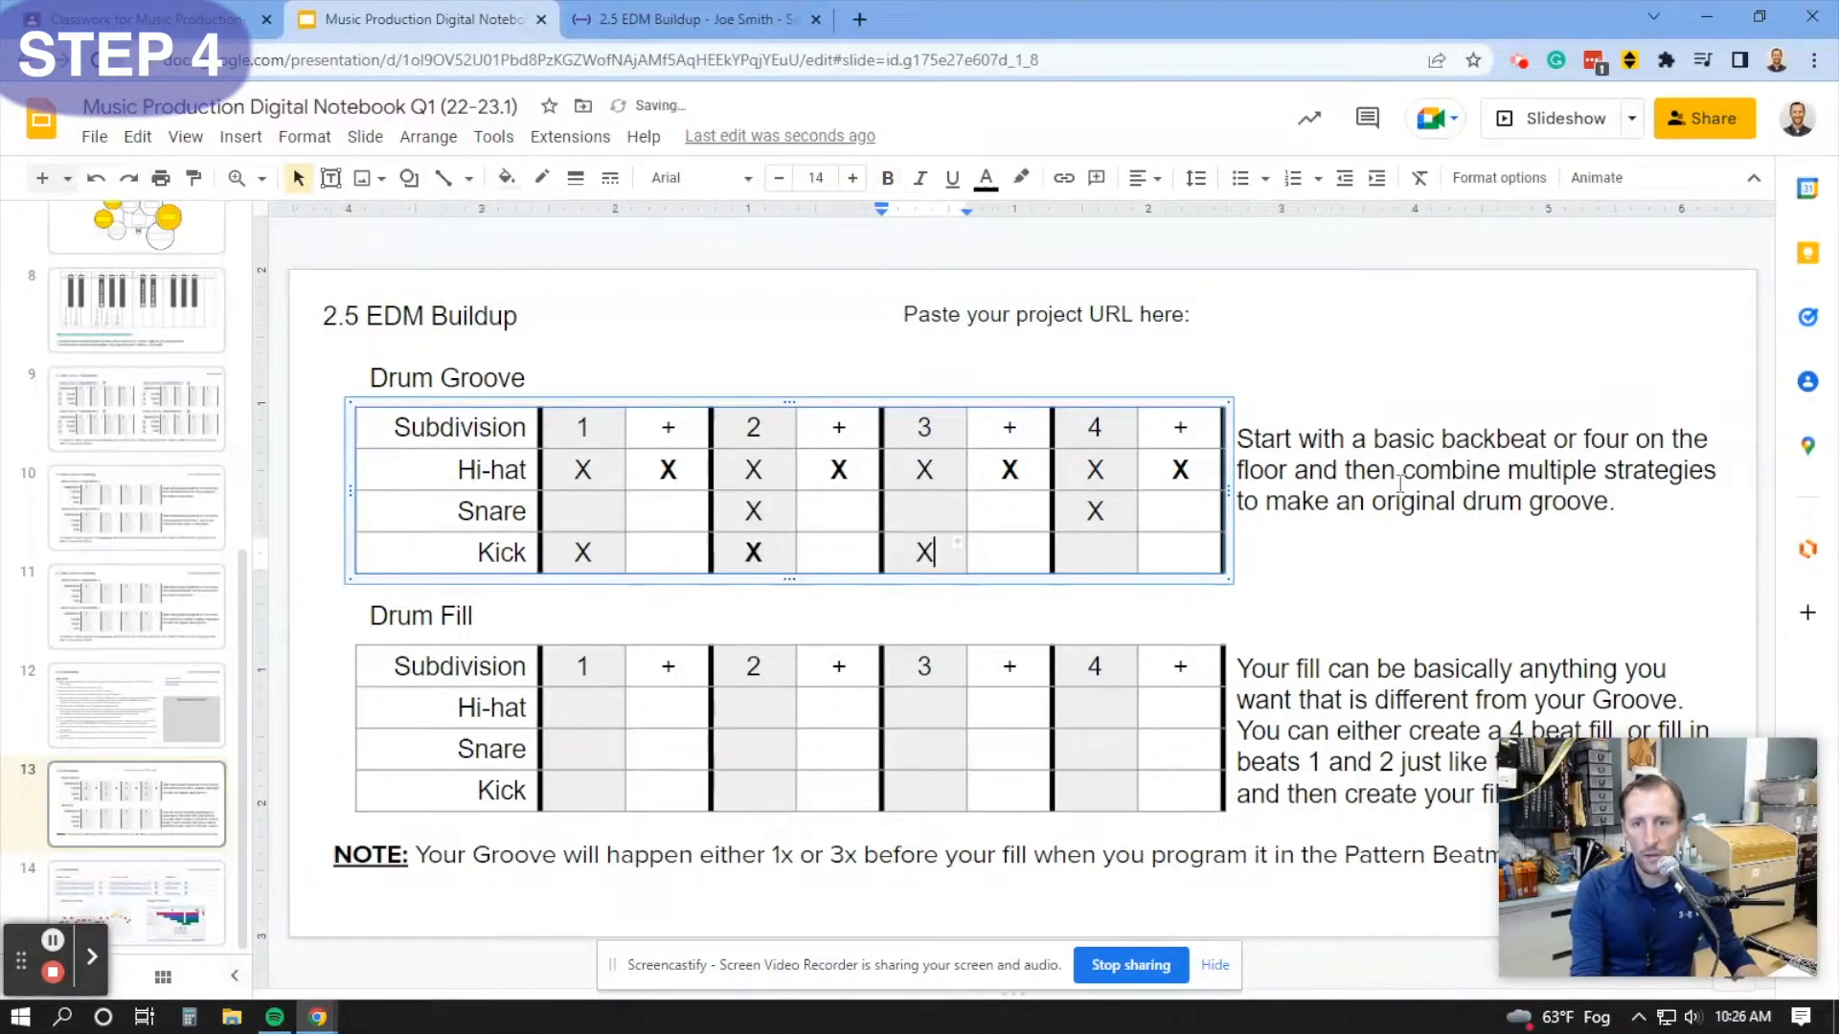
key(Tab)
key(Tab)
text(X)
key(Tab)
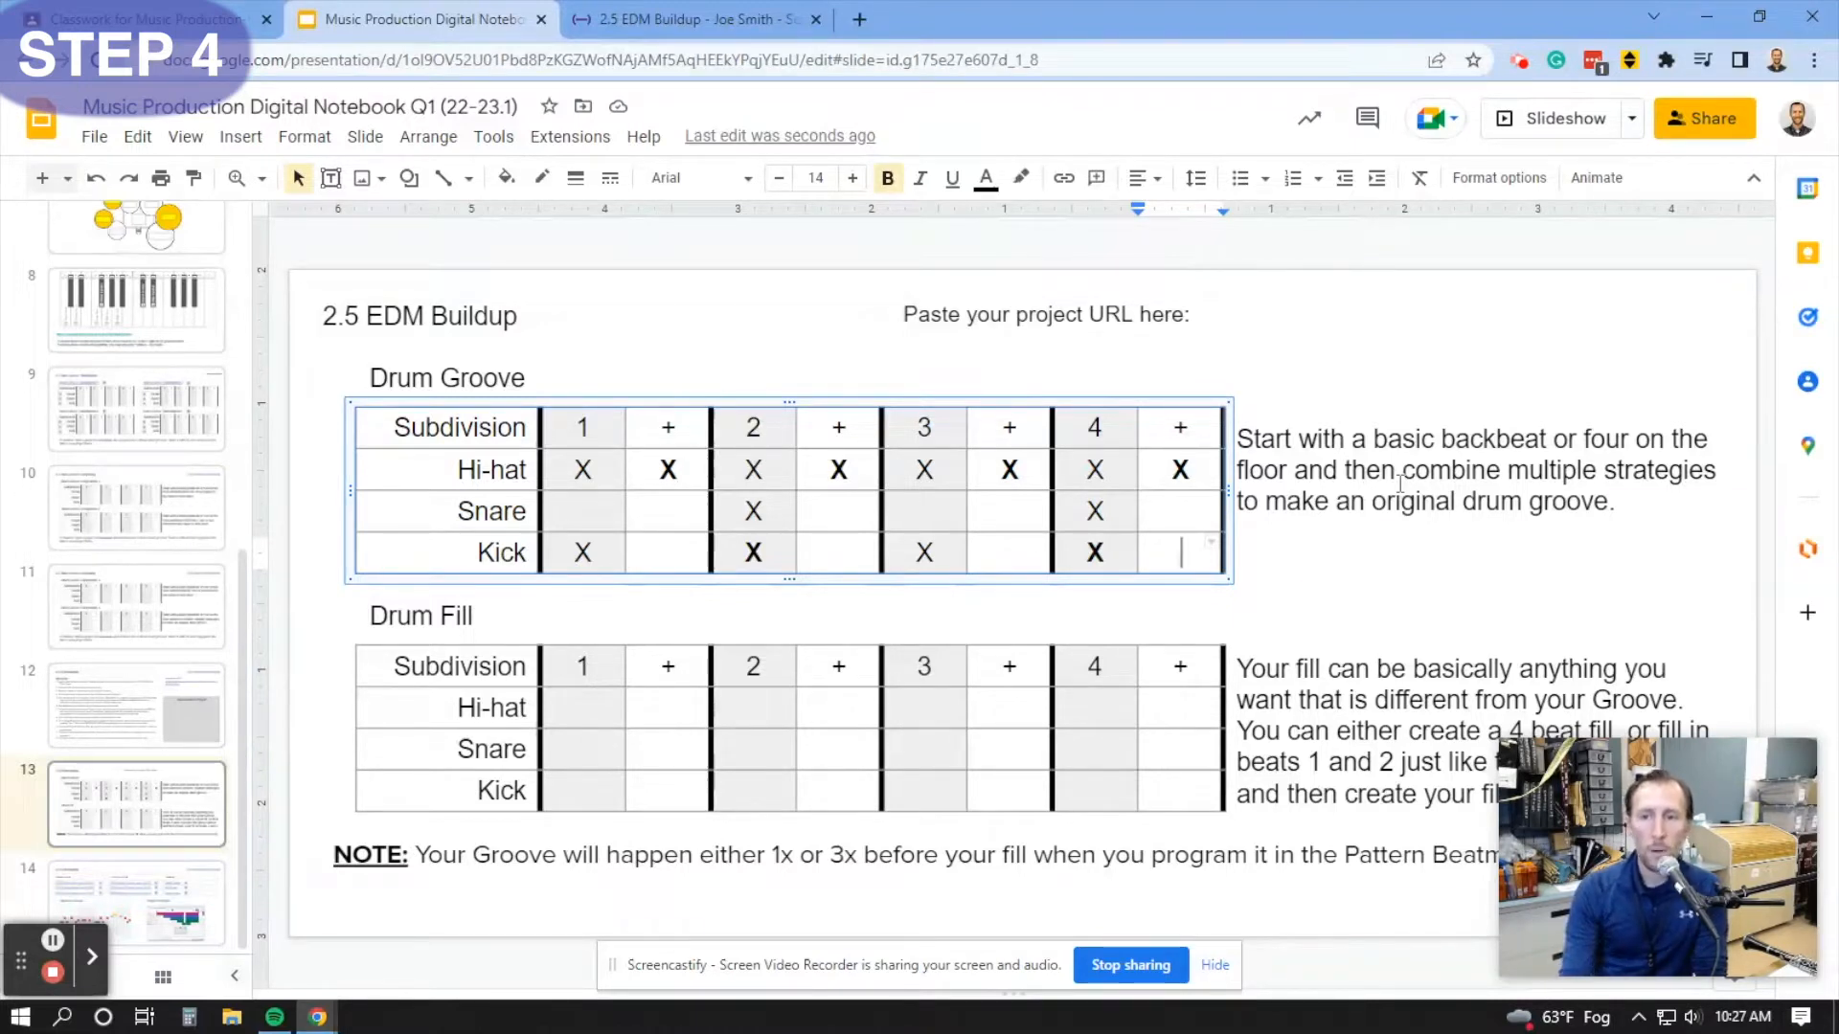
click(1333, 529)
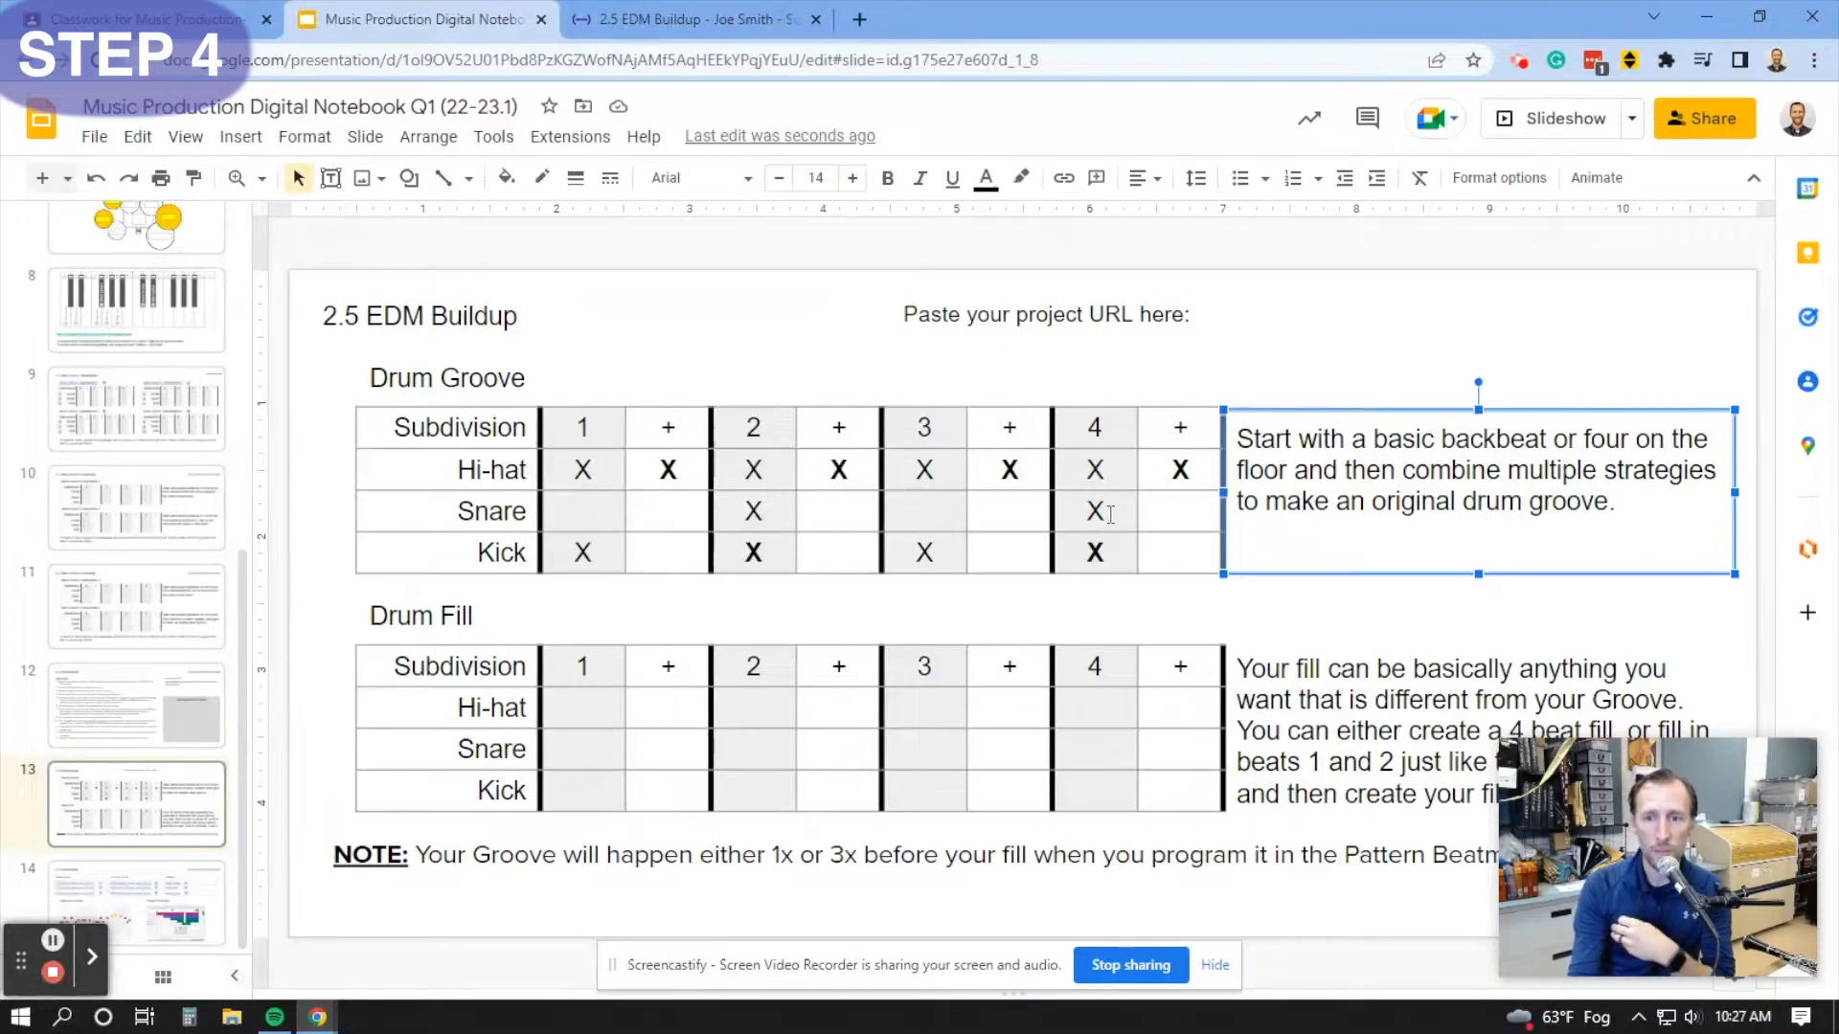
- Move the Drum Groove snare hit from beat 4 to the "+" of beat 3, marked with a capital X
click(1111, 515)
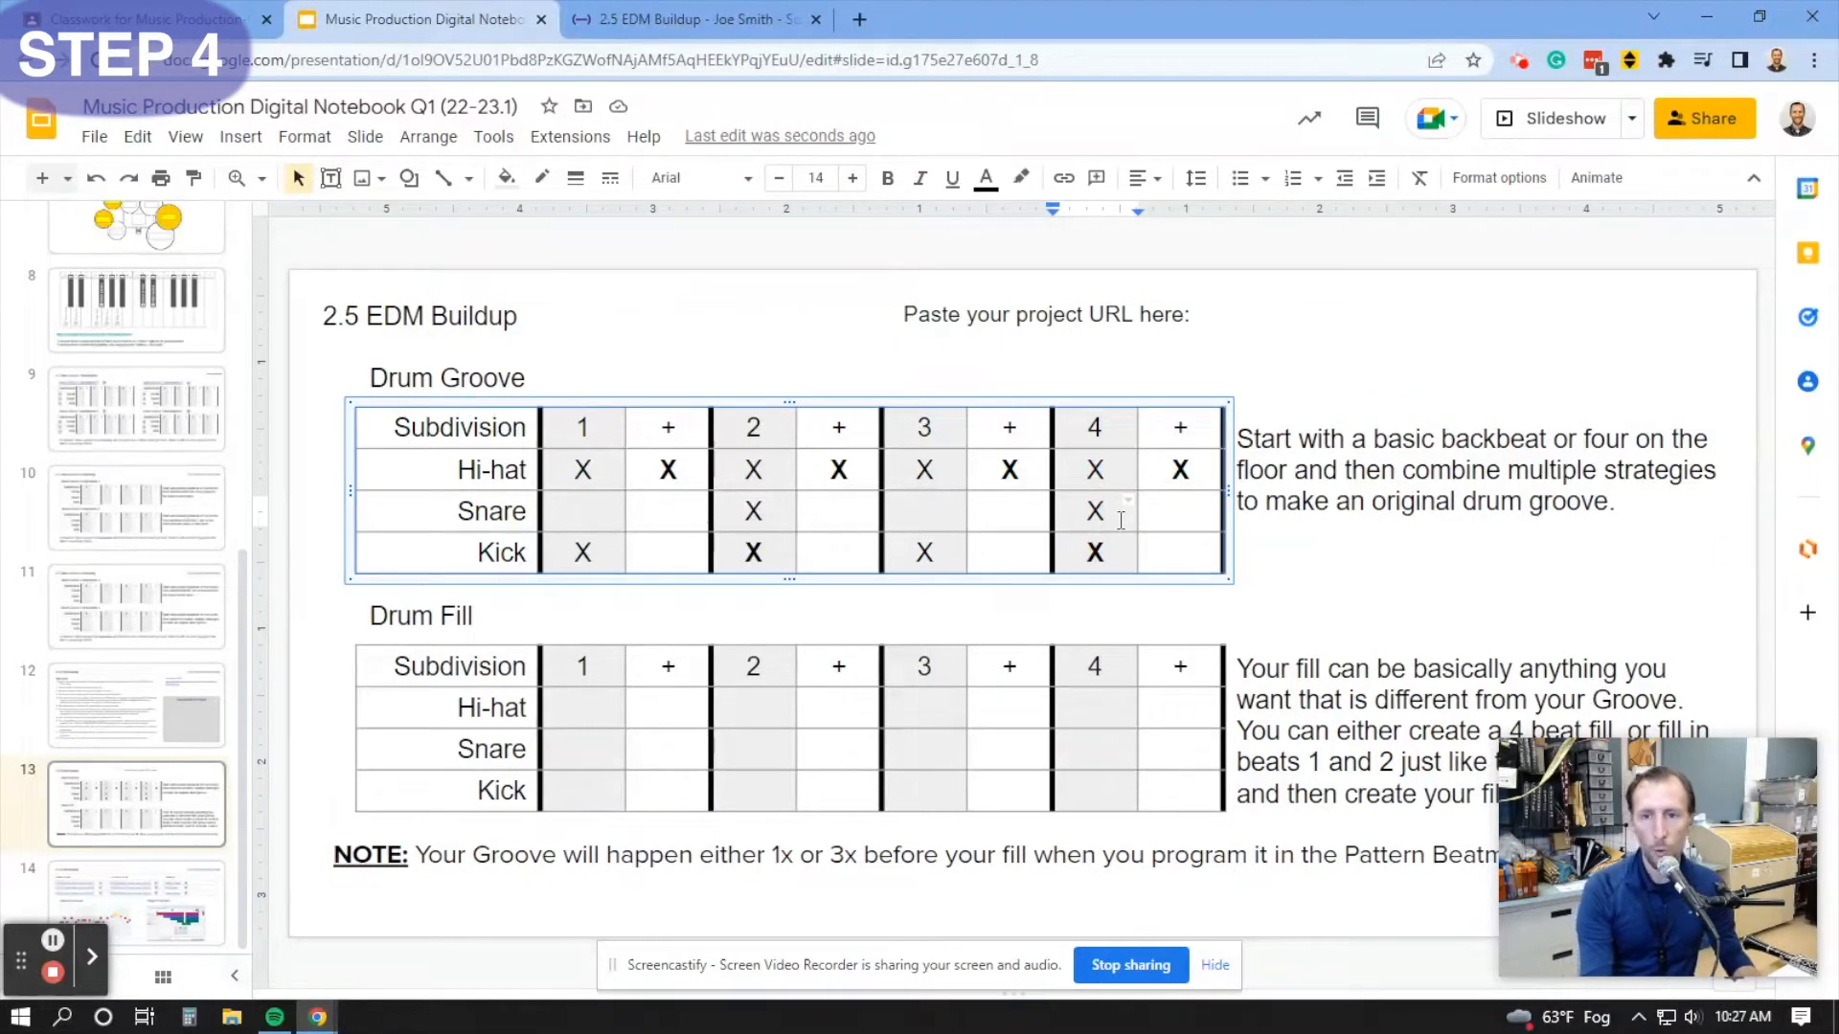
key(BackSpace)
key(Left)
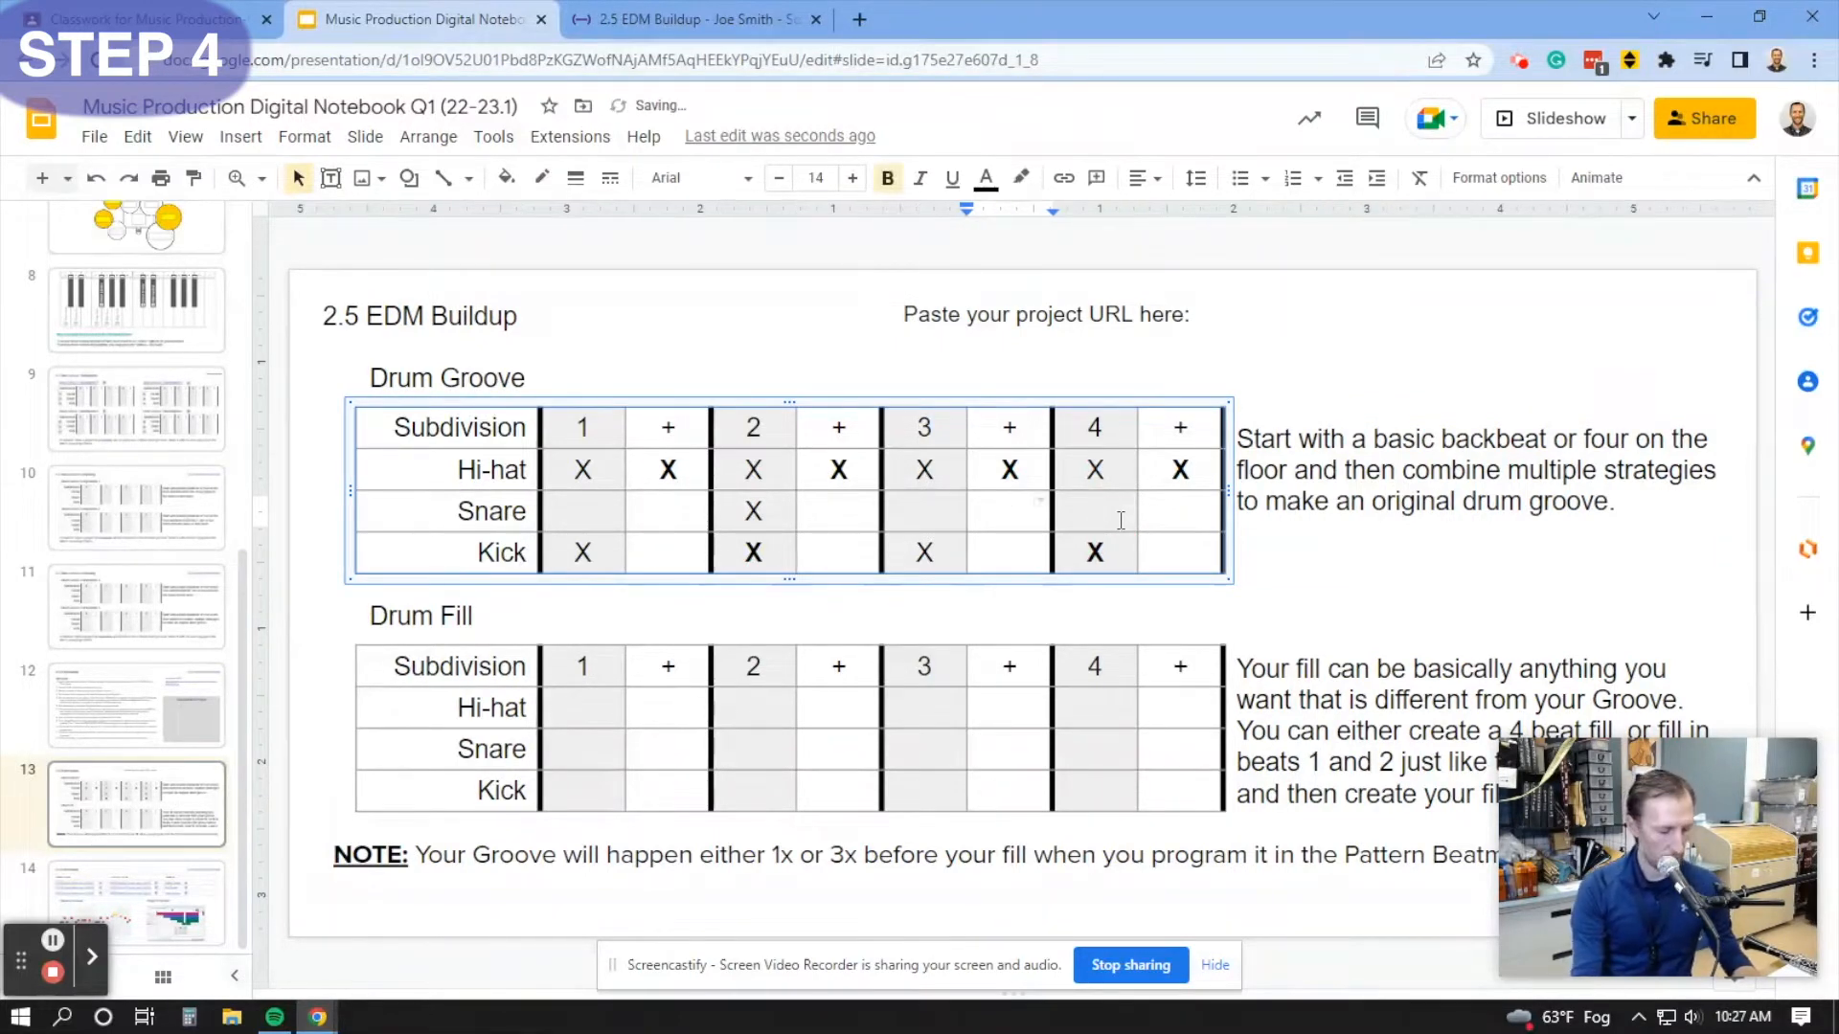
text(x)
key(BackSpace)
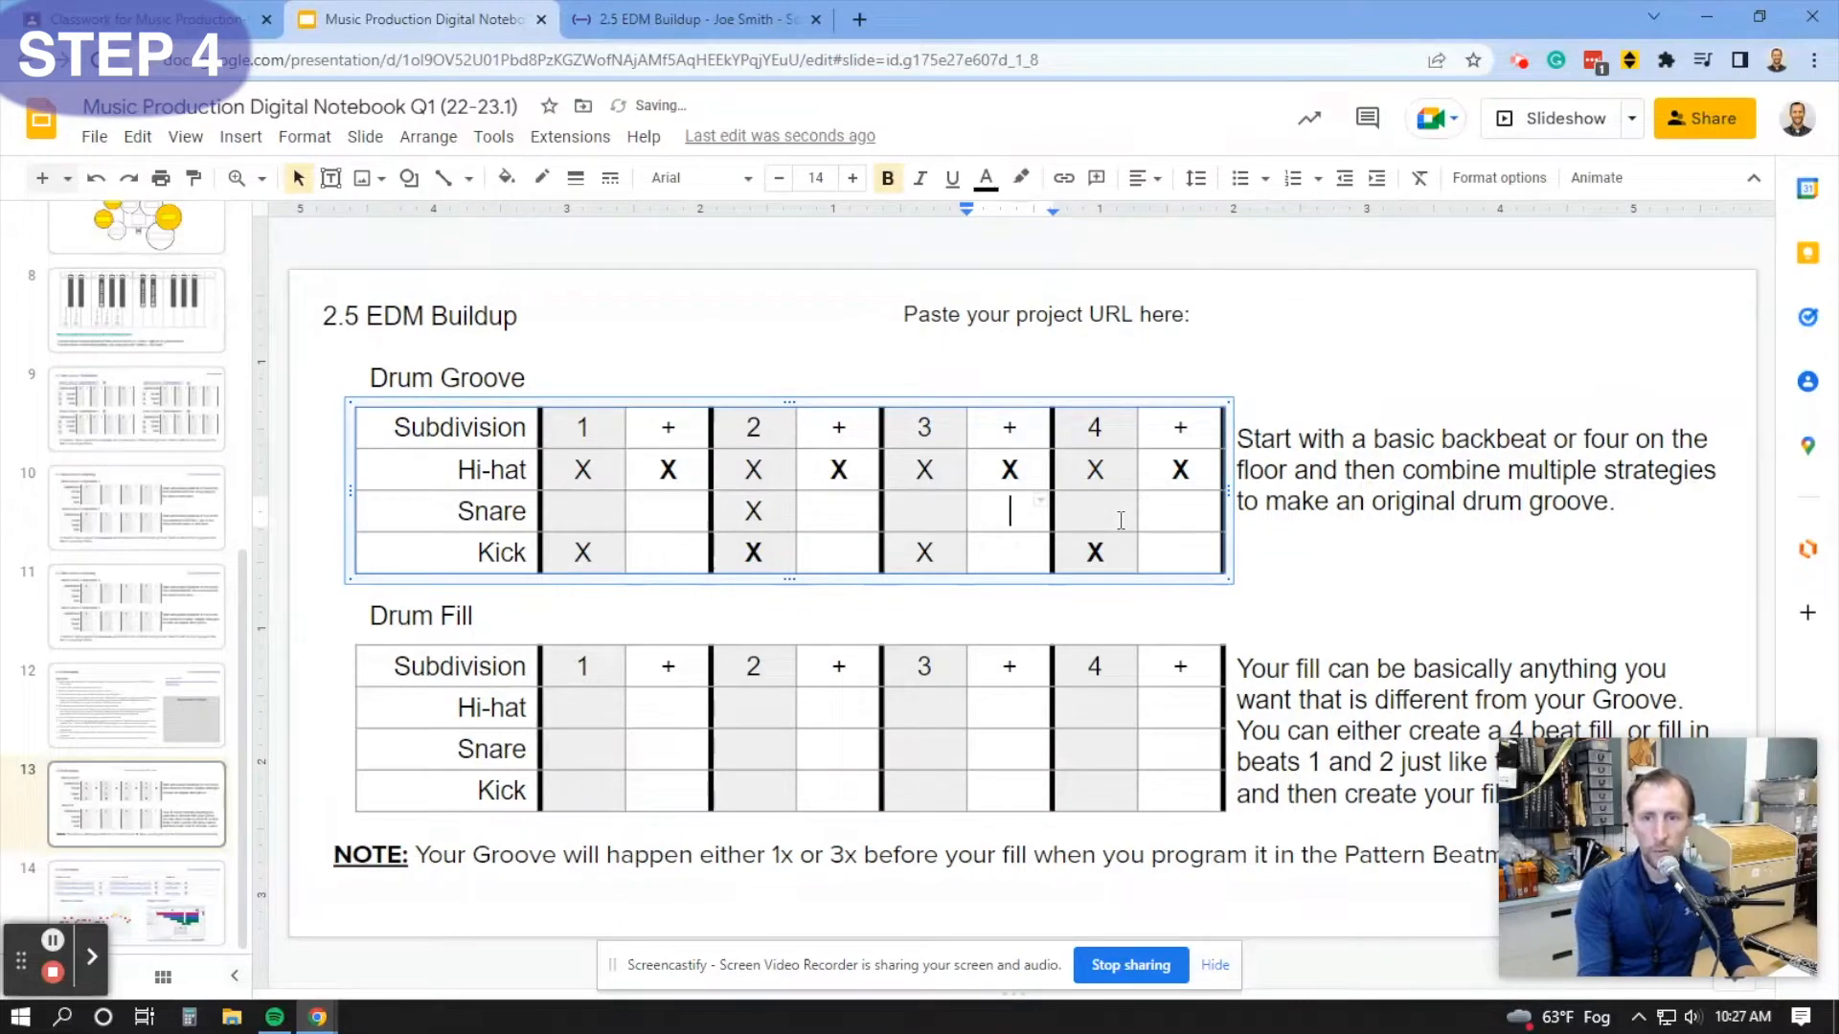
text(X)
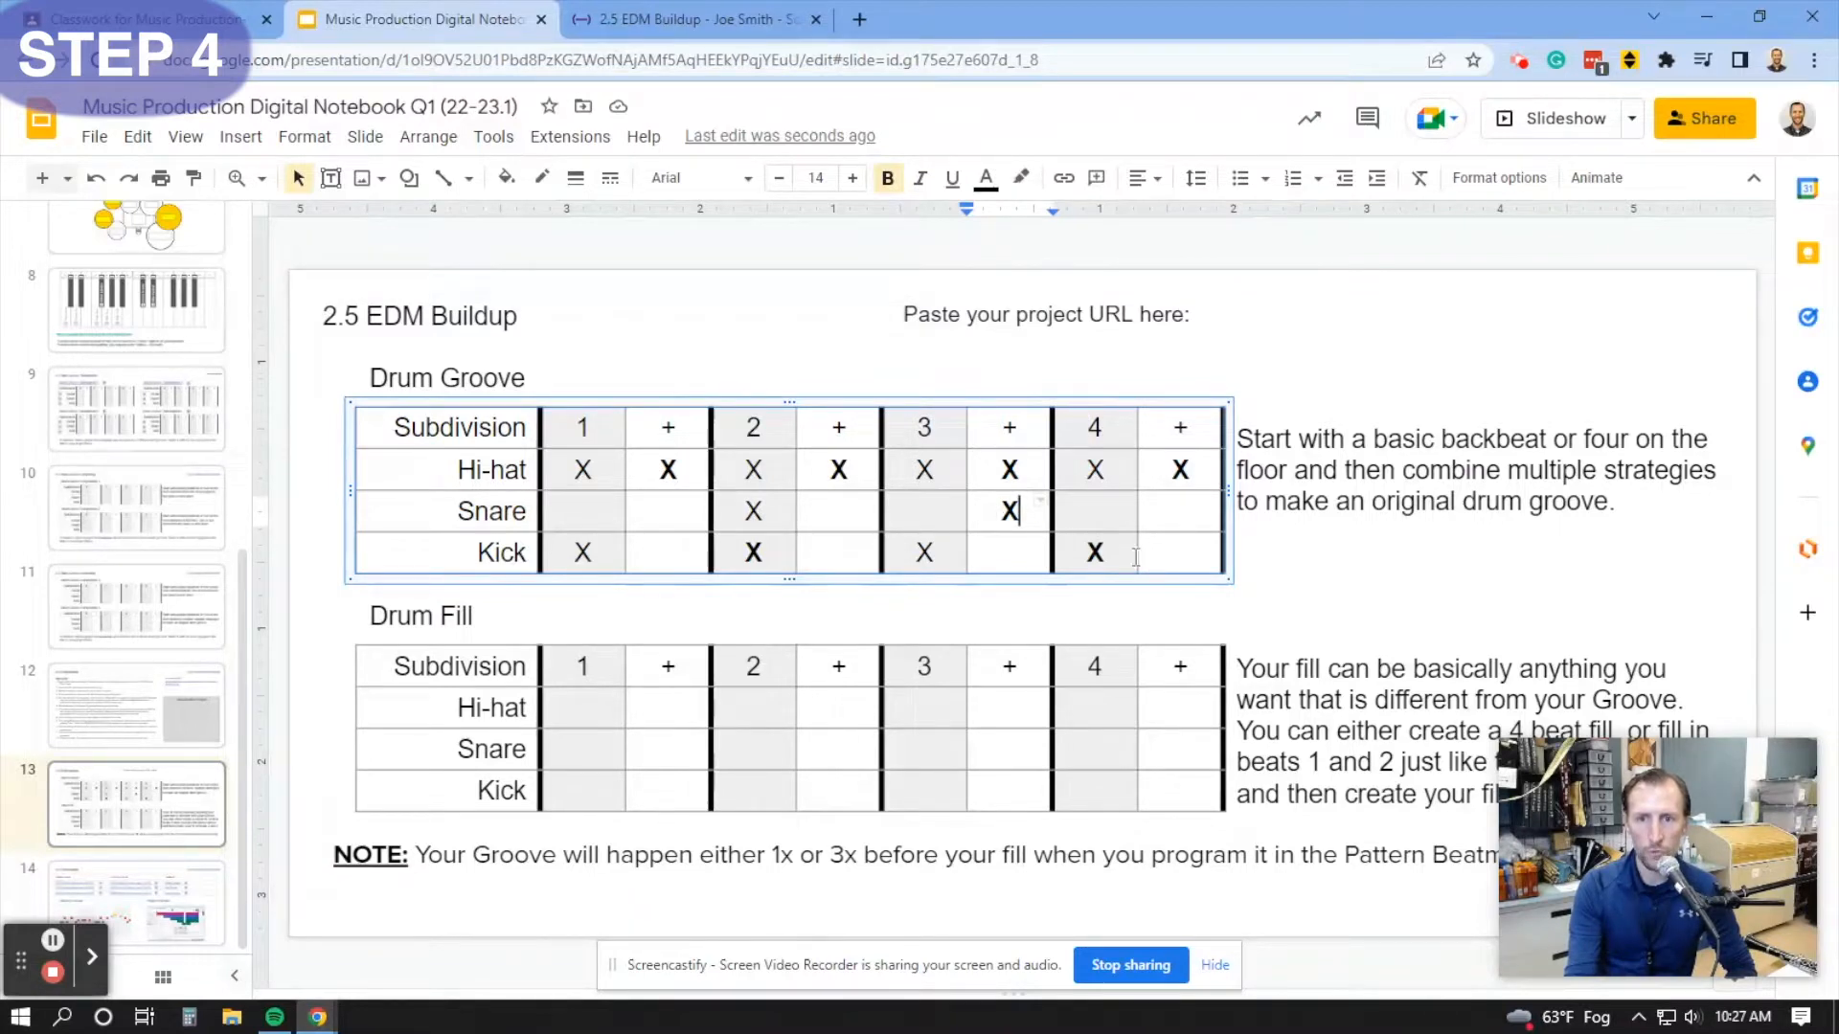
- Add a capital X on the "+" of beat 4 in the Drum Groove Kick row
click(1187, 553)
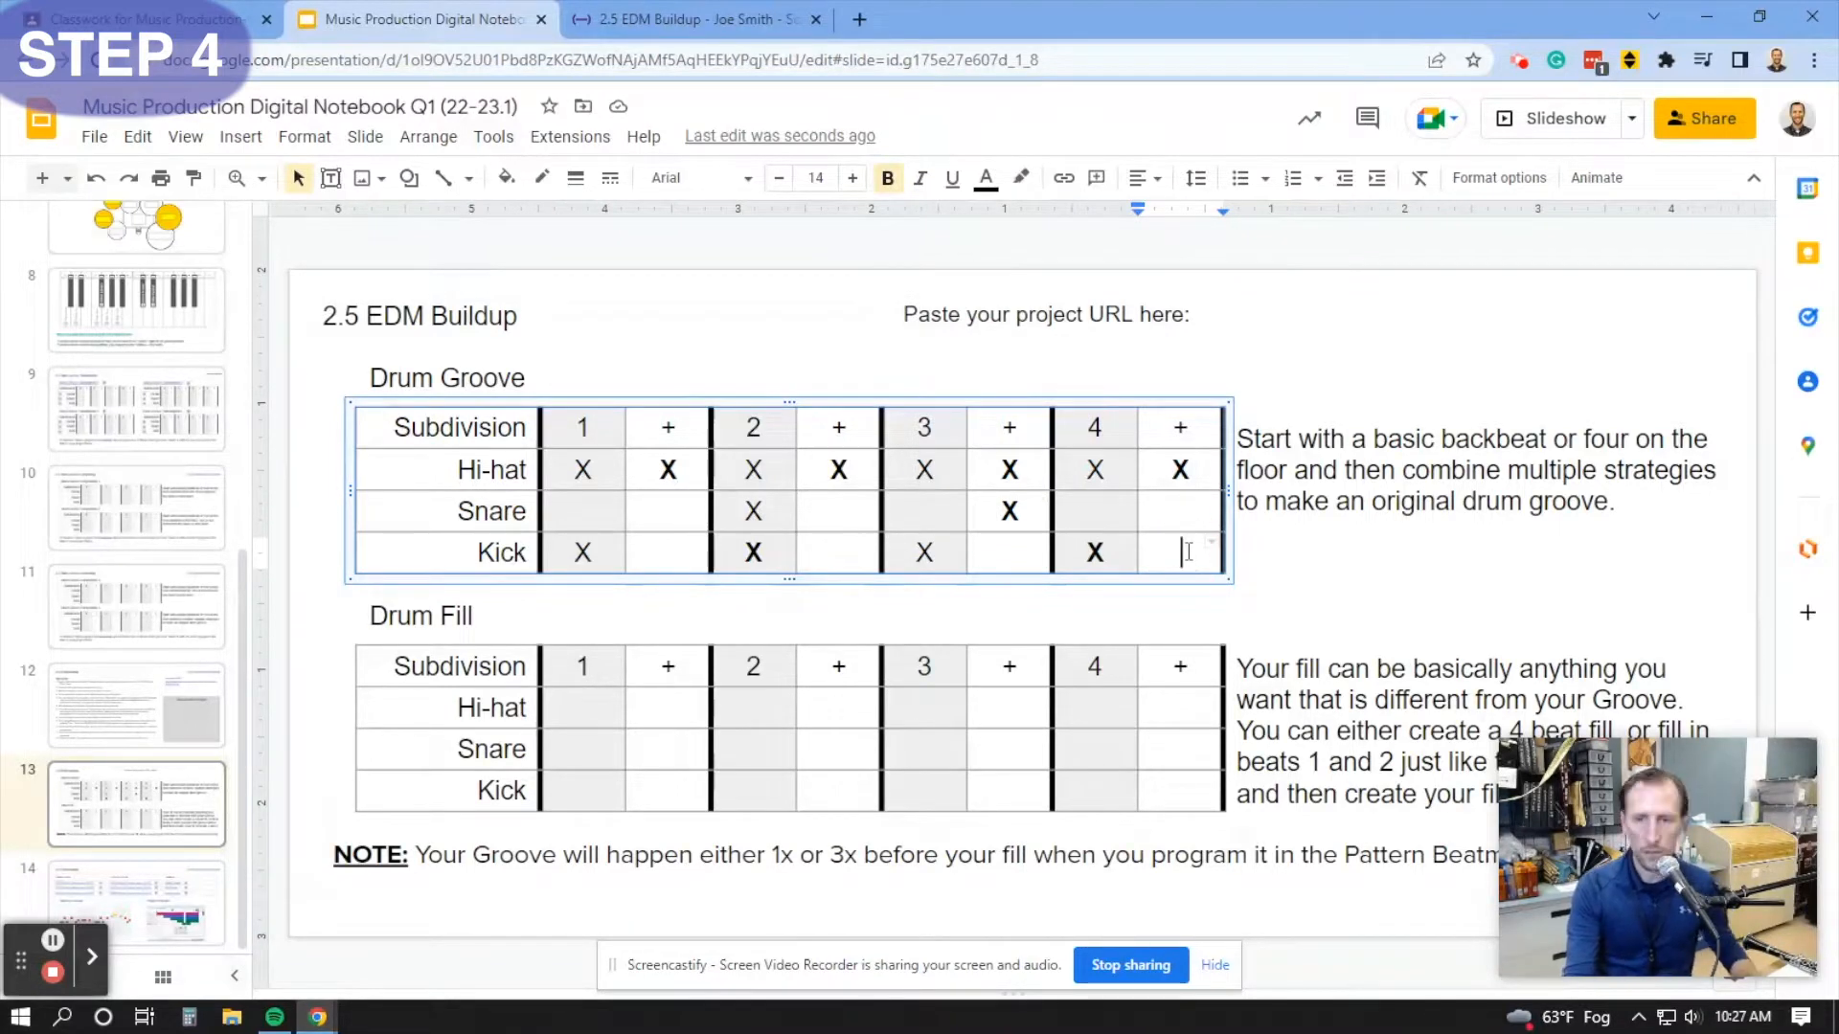
text(x)
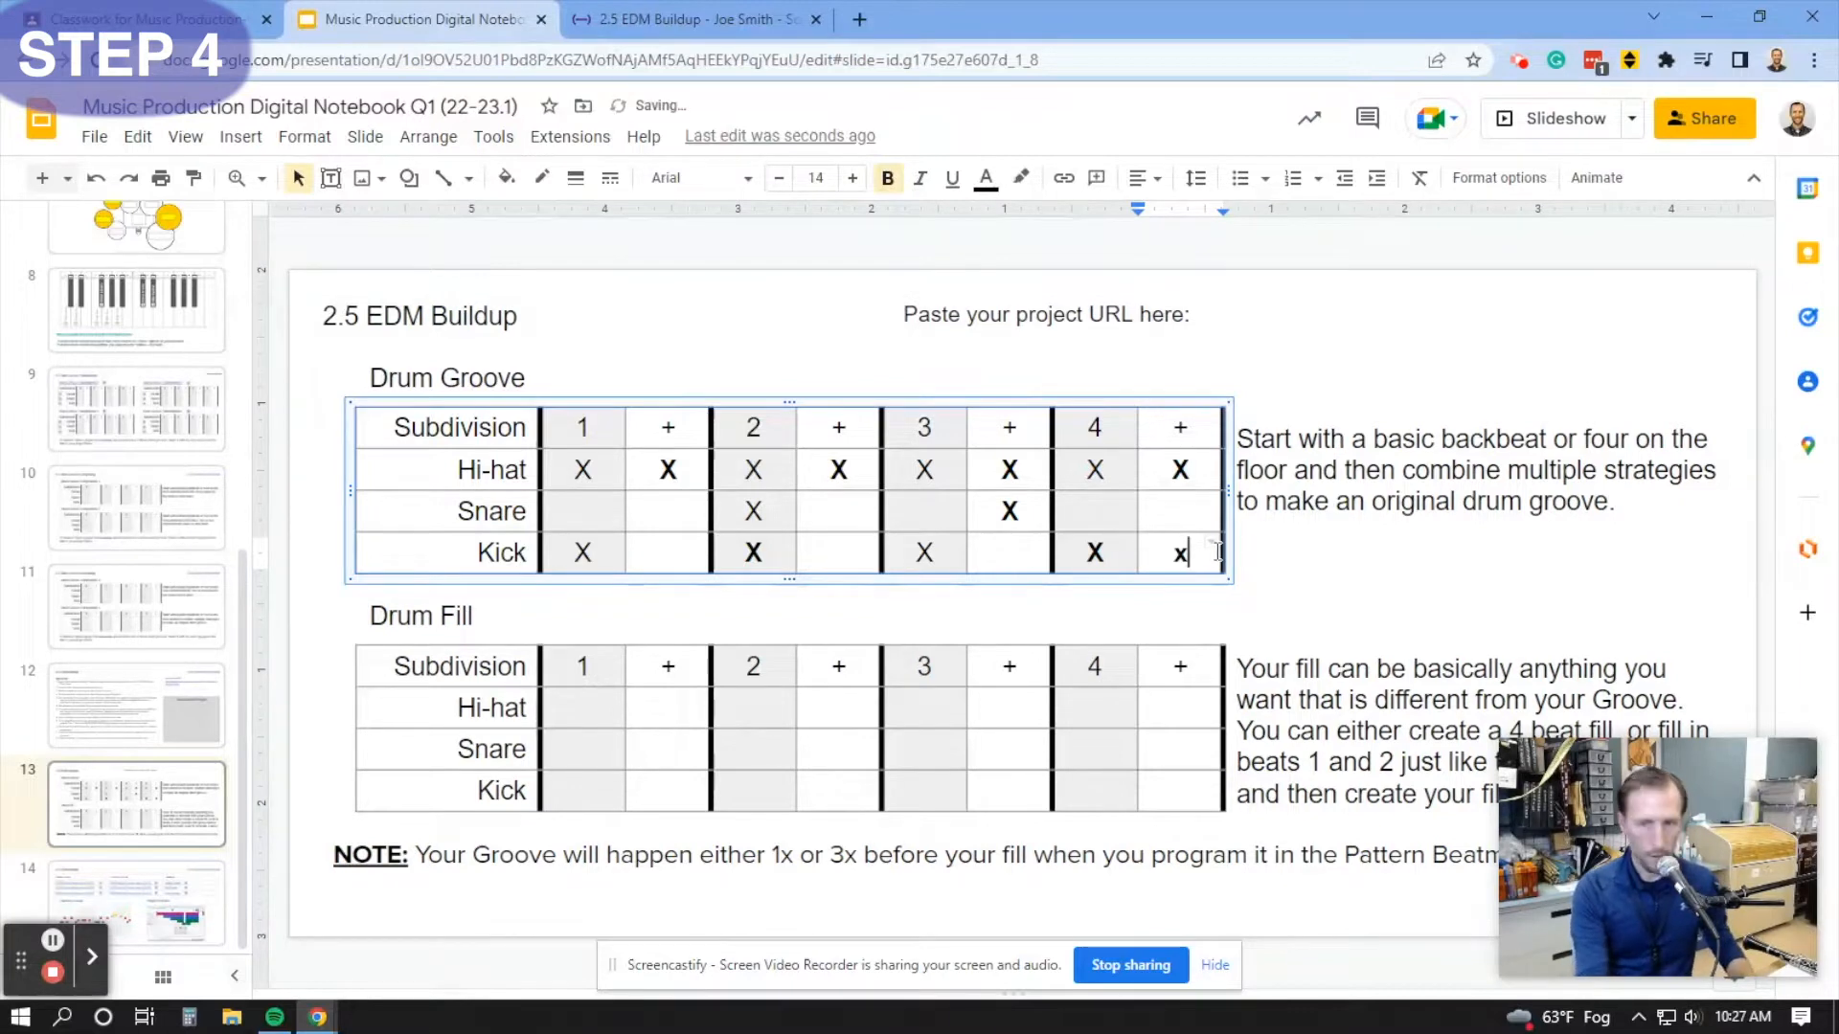
key(BackSpace)
text(X)
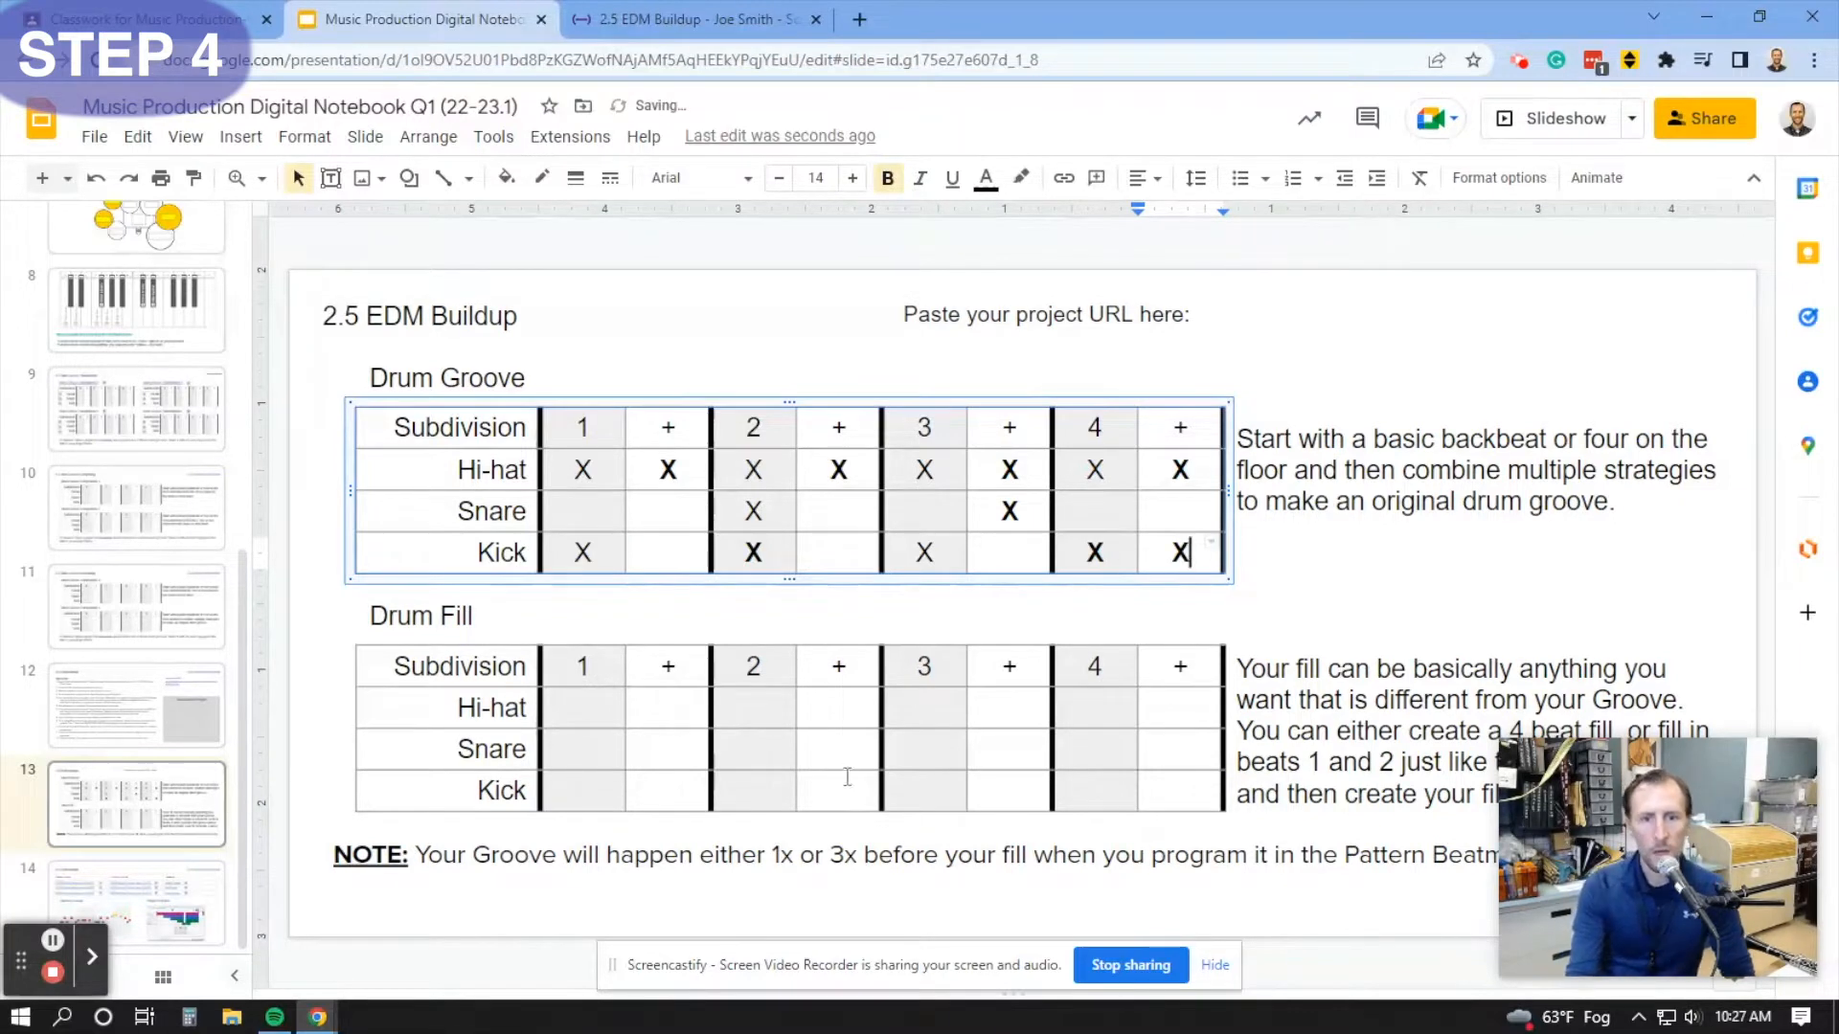
click(1279, 567)
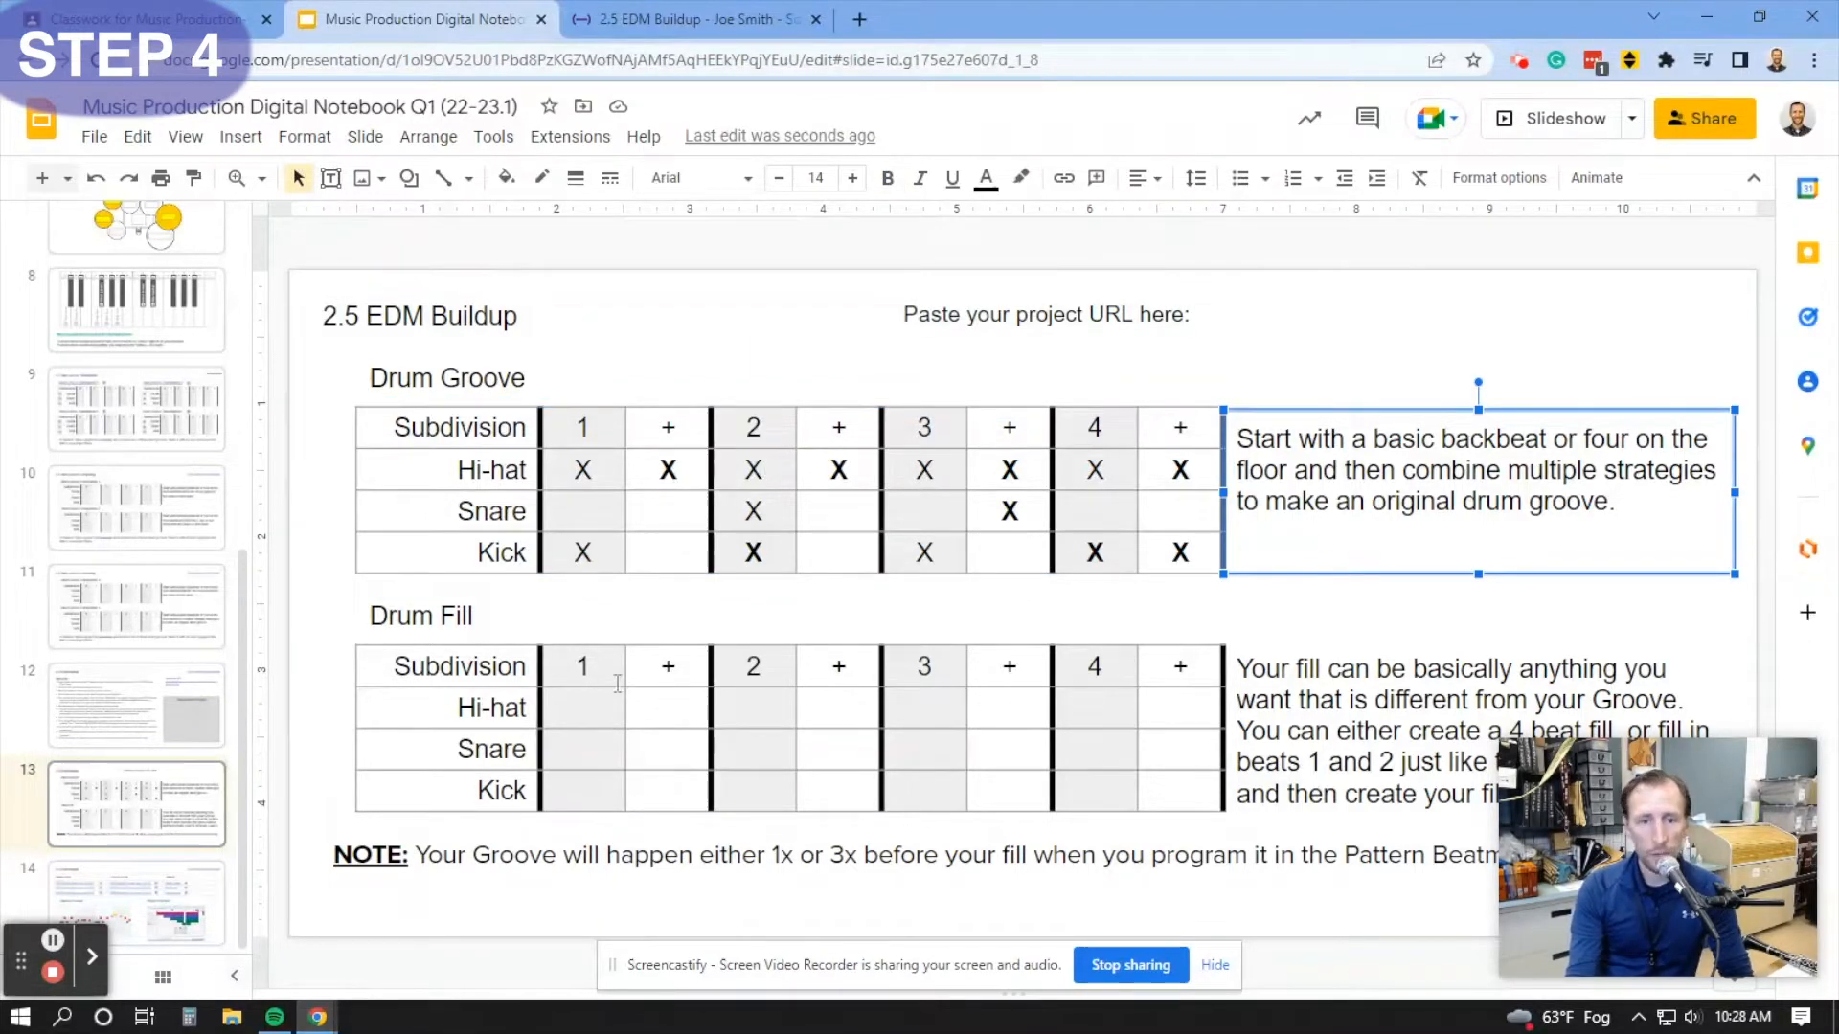
- Mark the Snare row of the Drum Fill table with an X on beats 1 and 2
click(593, 715)
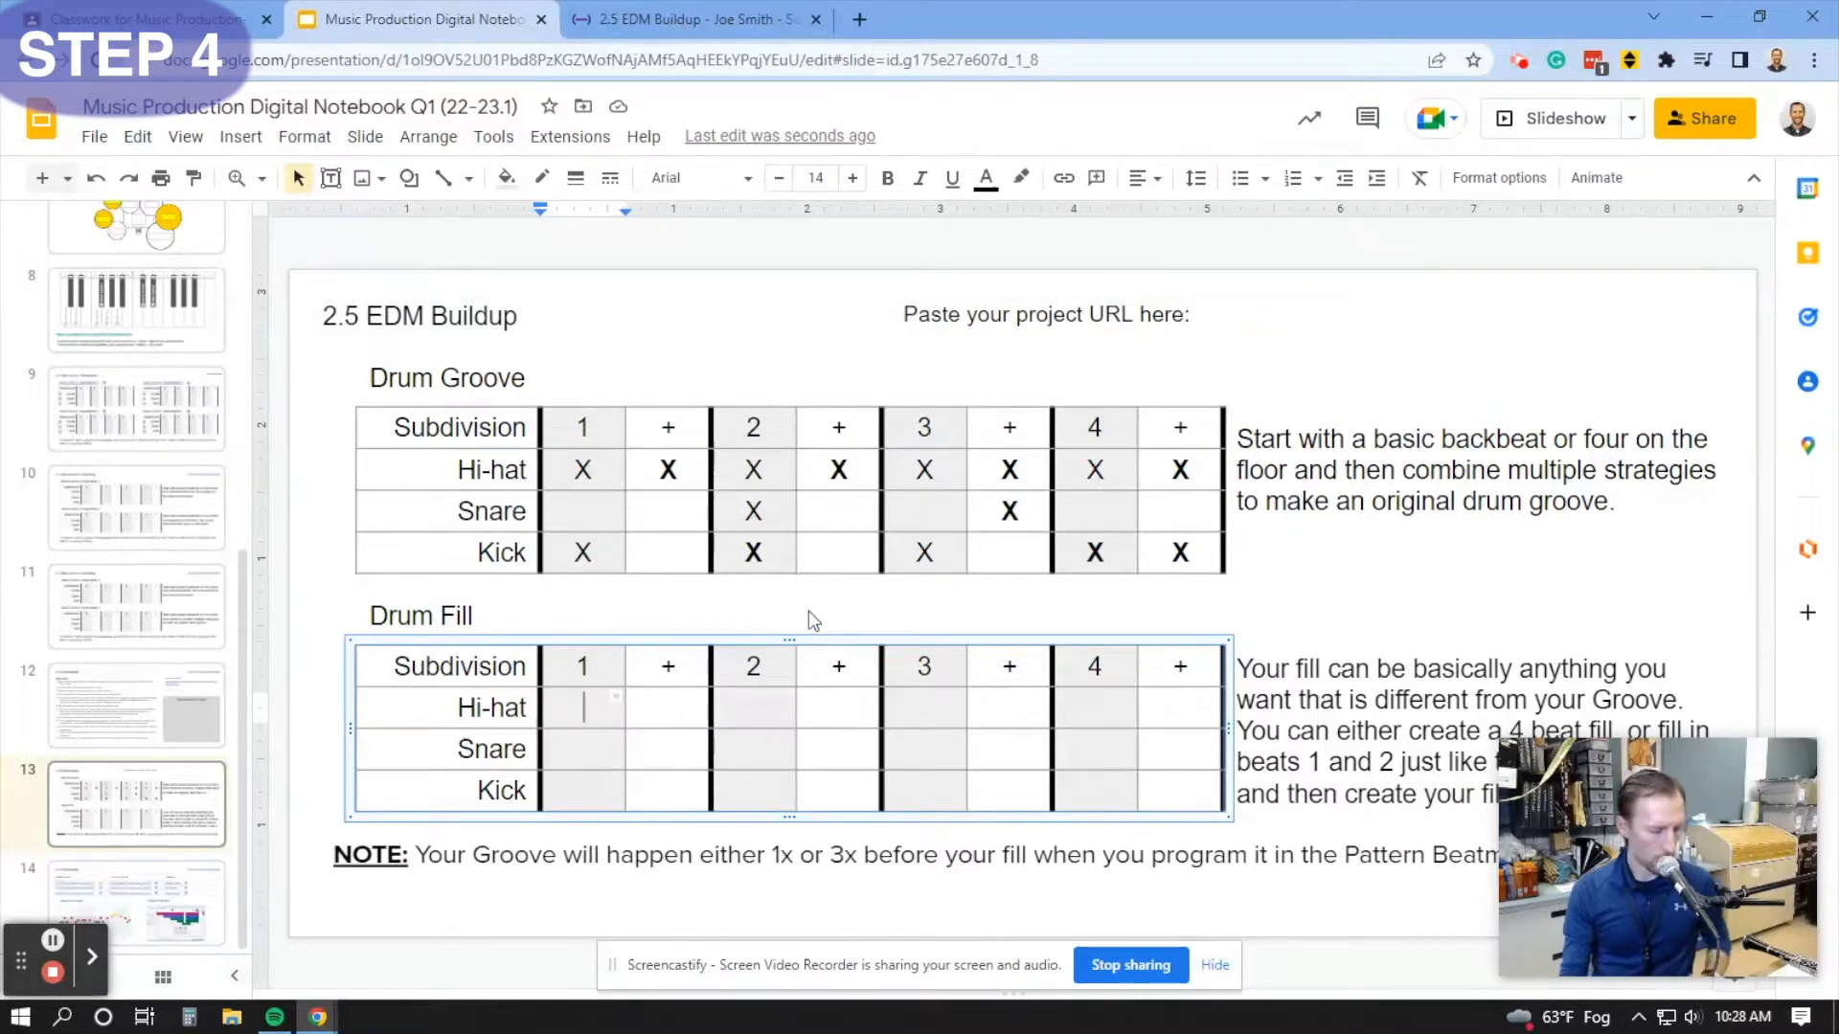
key(Down)
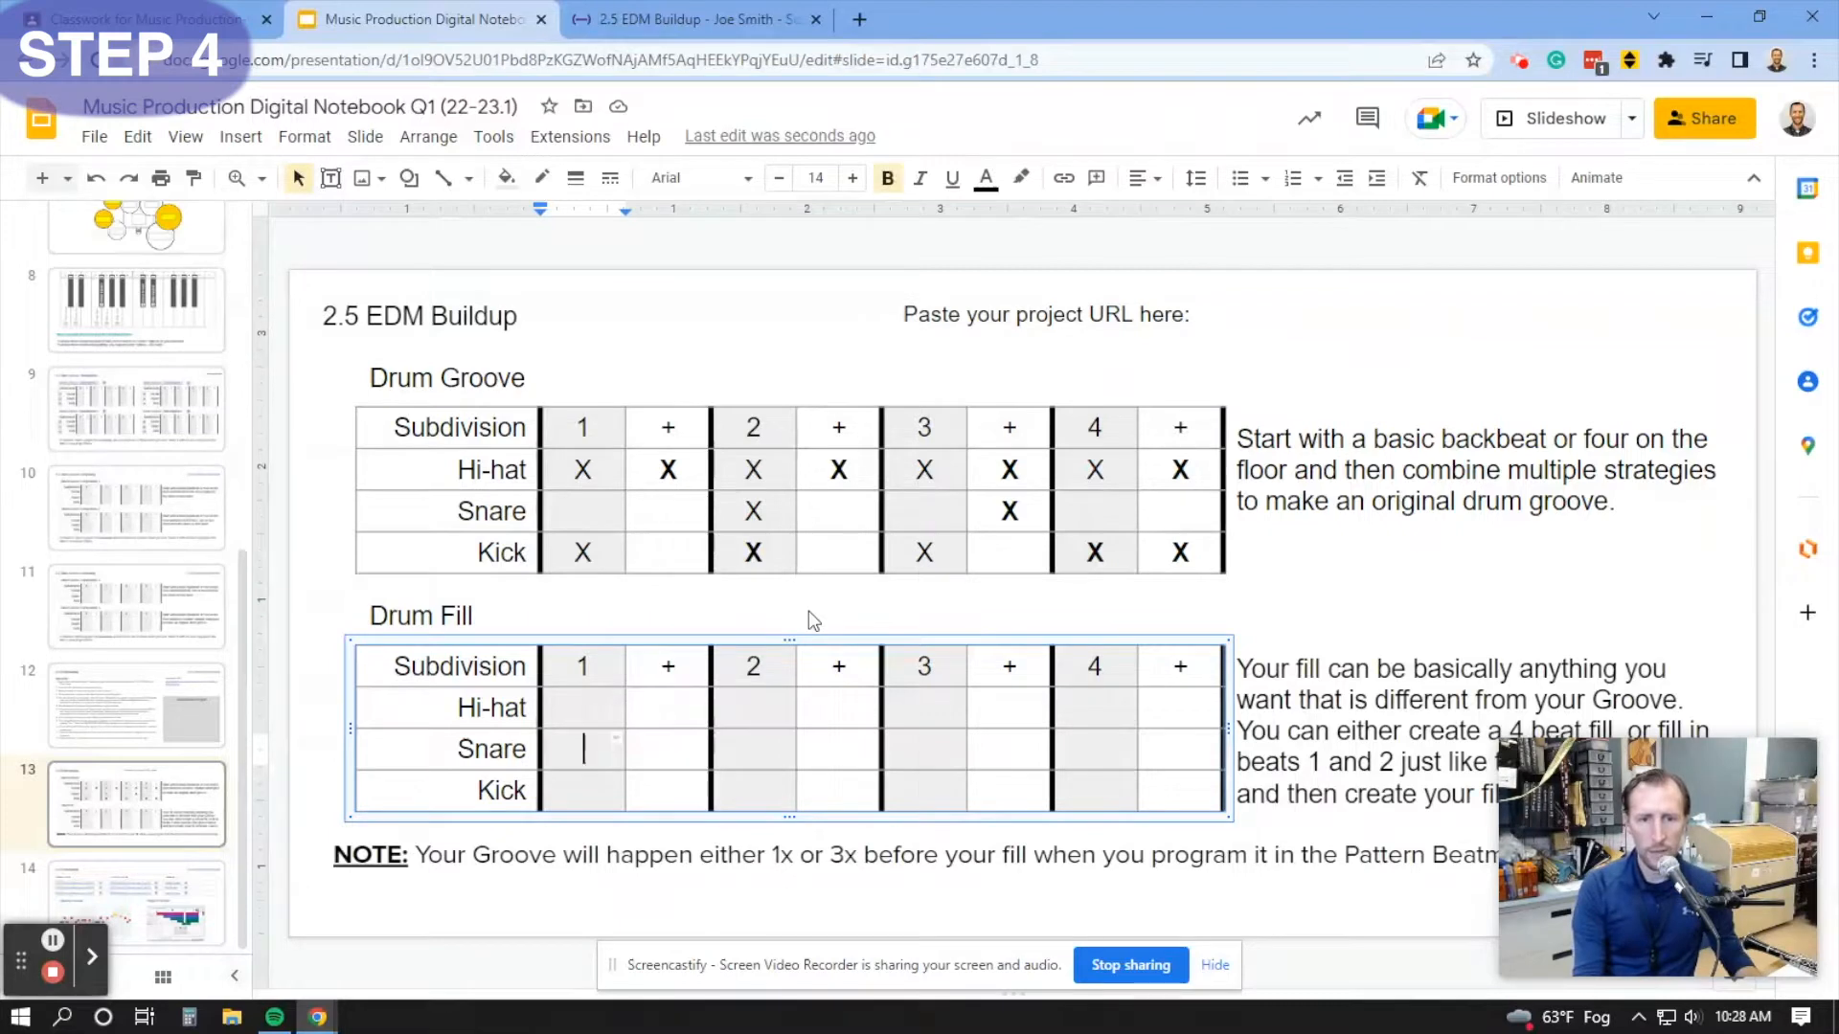
key(Up)
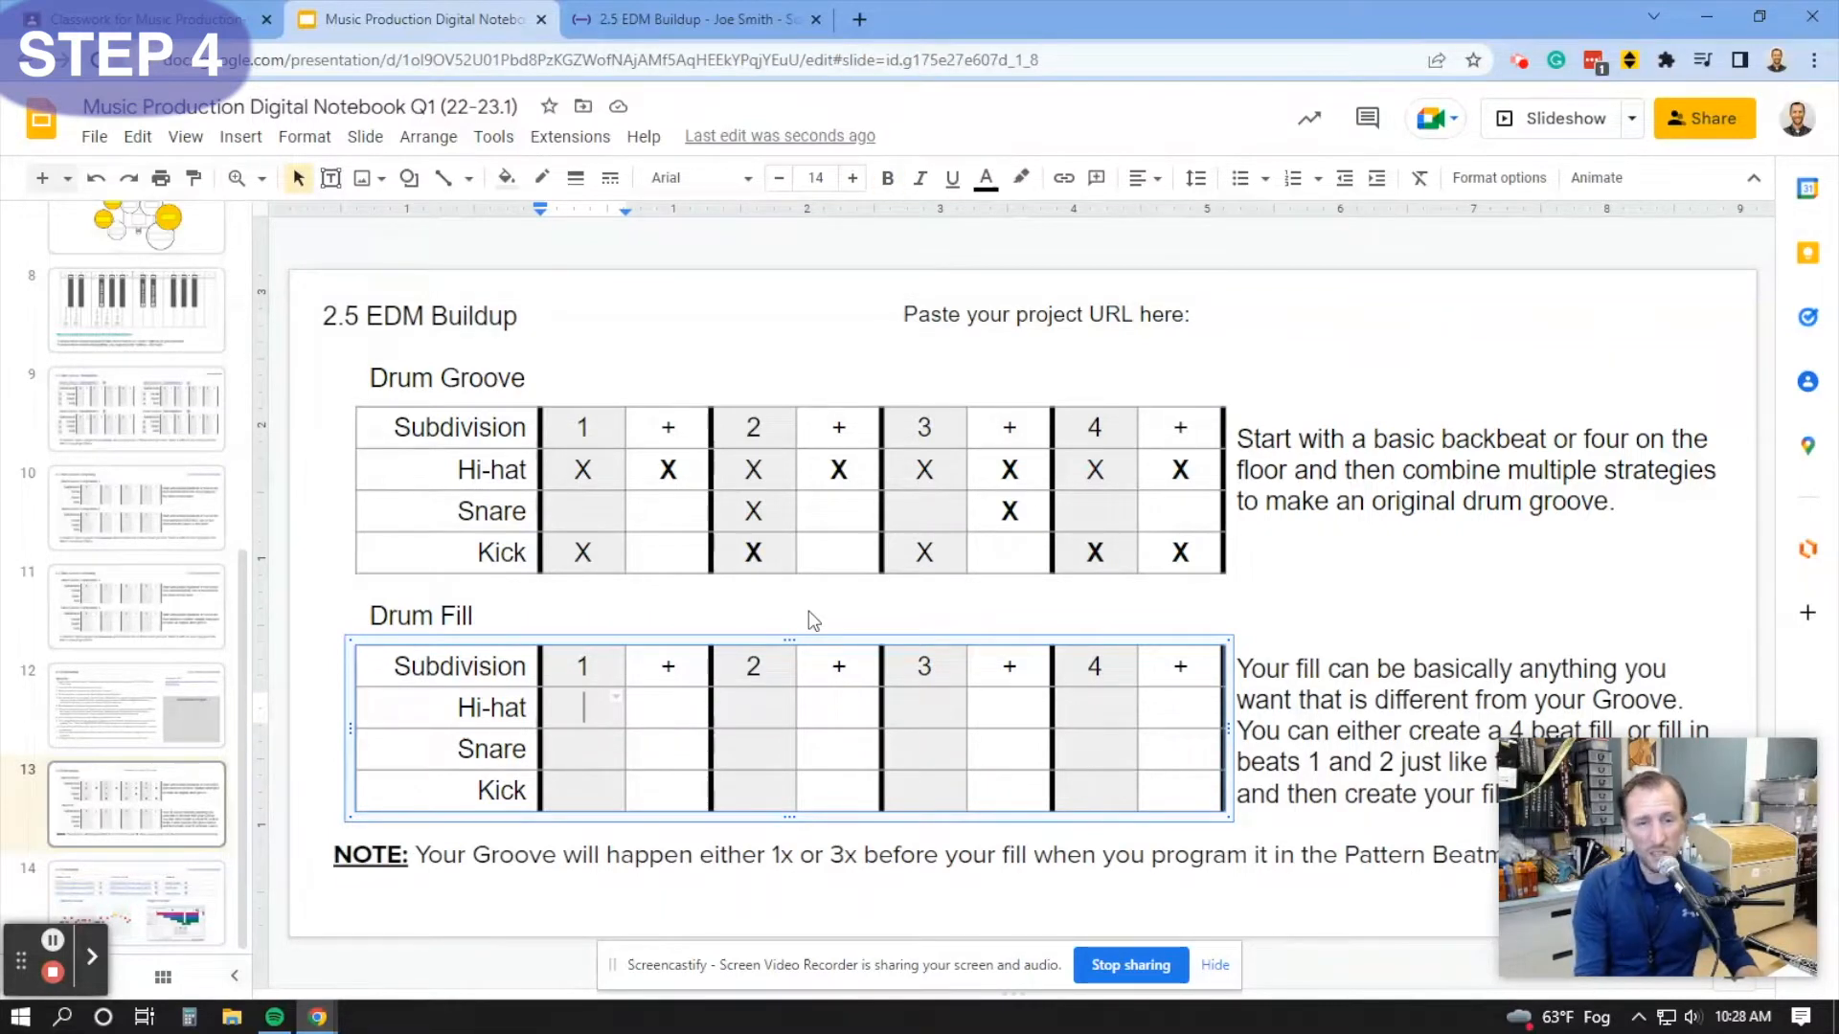
key(Down)
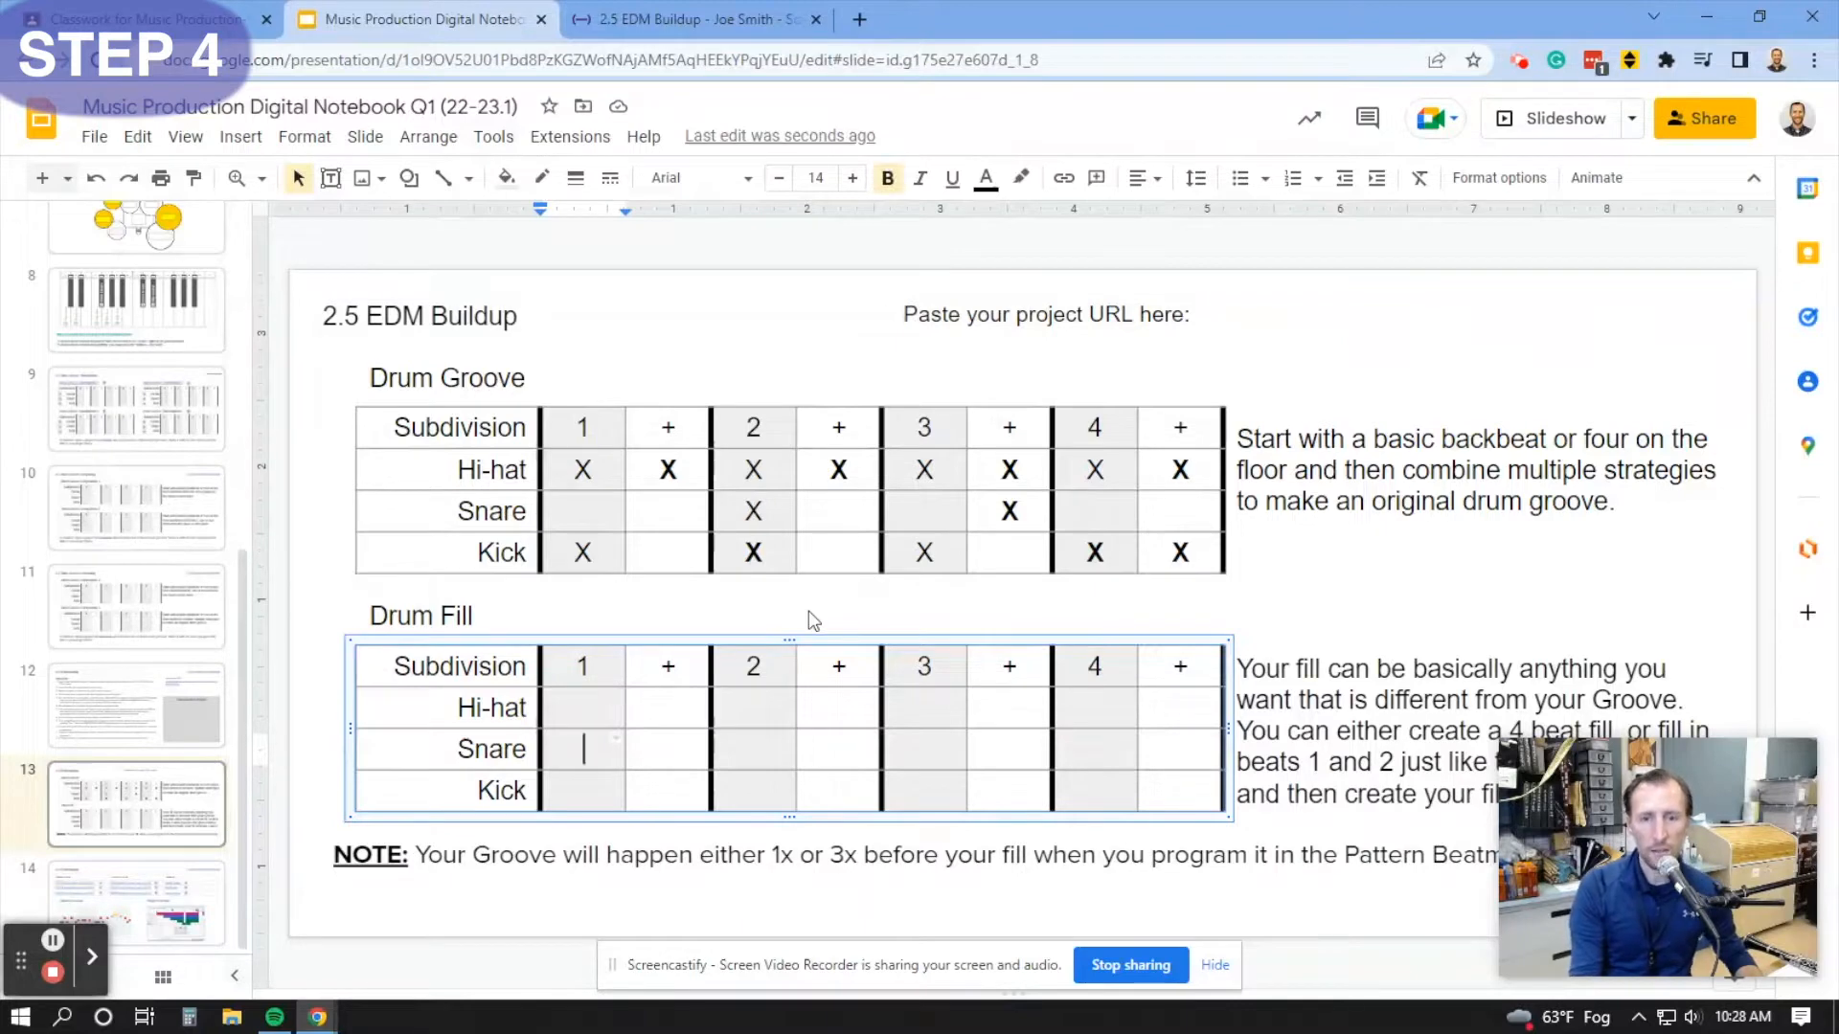
text(X)
key(Tab)
text(X)
key(Tab)
key(Tab)
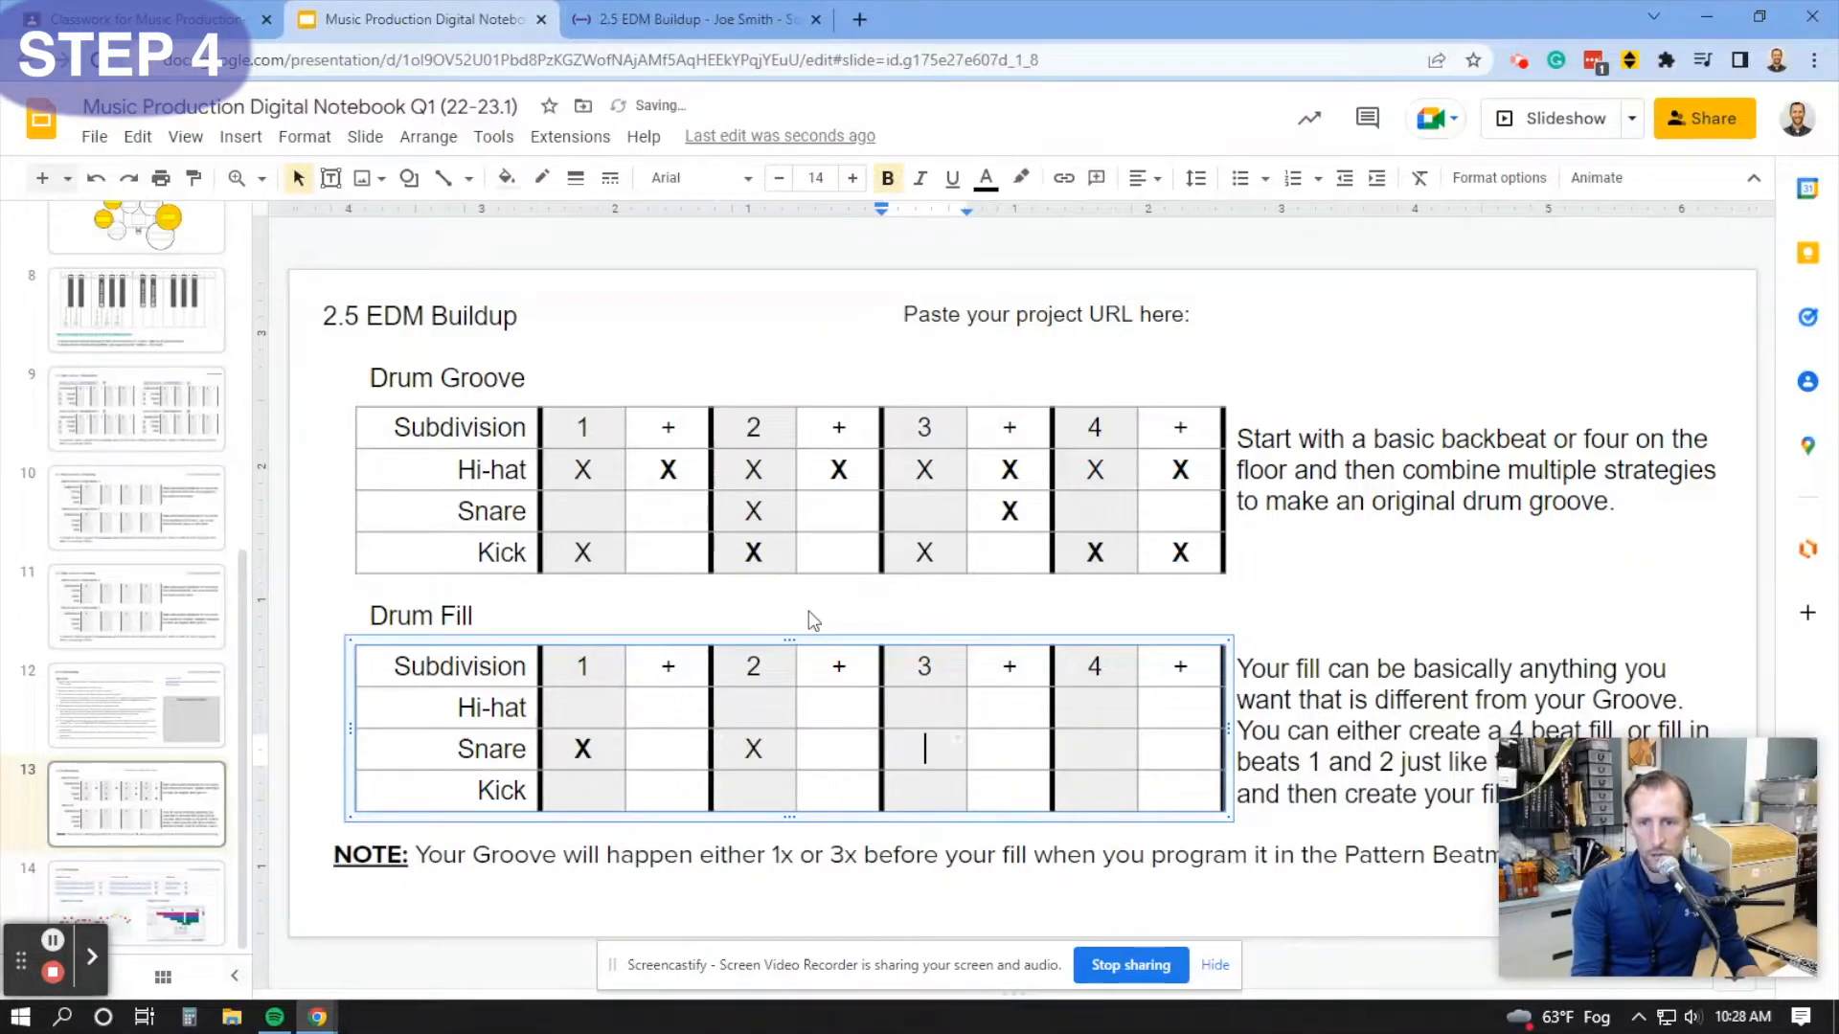
- Continue the Drum Fill Snare row with an X on beat 3, its "+", beat 4 and its "+"
text(X)
key(Tab)
text(X)
key(Tab)
text(X)
key(Tab)
text(X)
- Mark the Kick row of the Drum Fill table with an X on beats 1 and 2, leaving the "+" of beat 1 empty
key(Down)
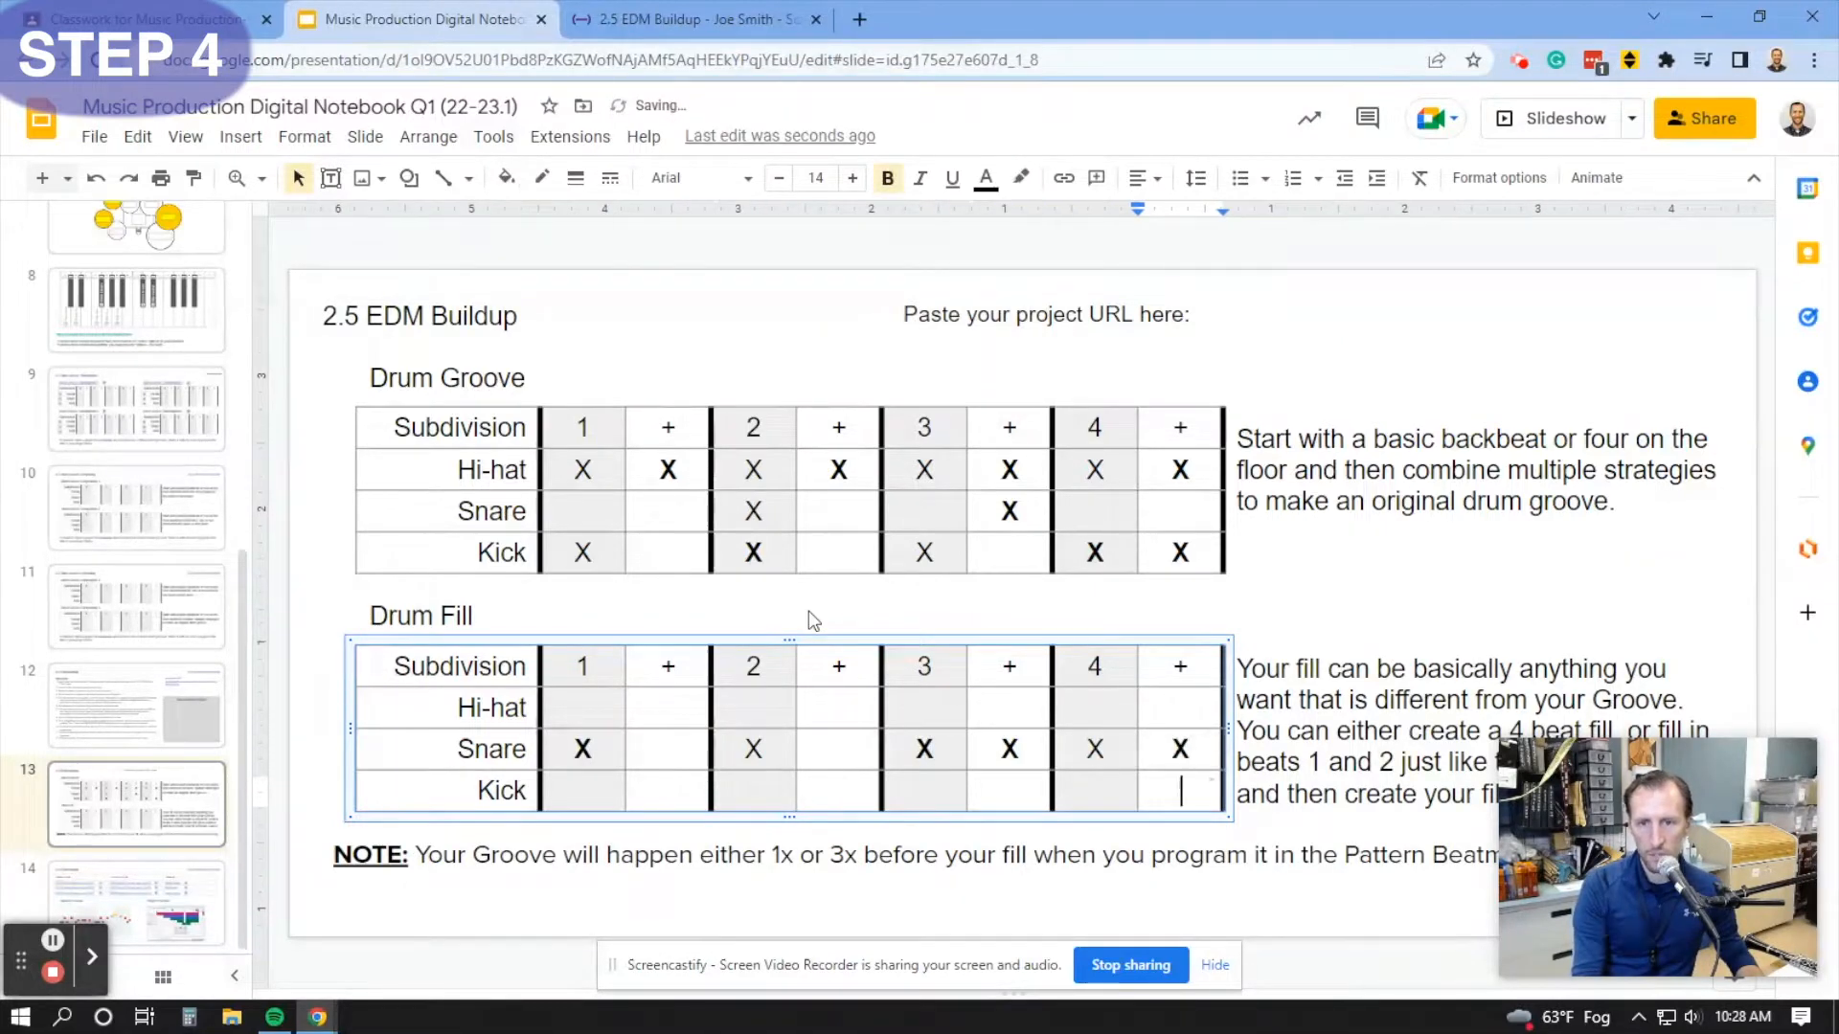
key(Left)
key(Left)
key(Left)
key(Left)
key(Left)
key(Left)
key(Left)
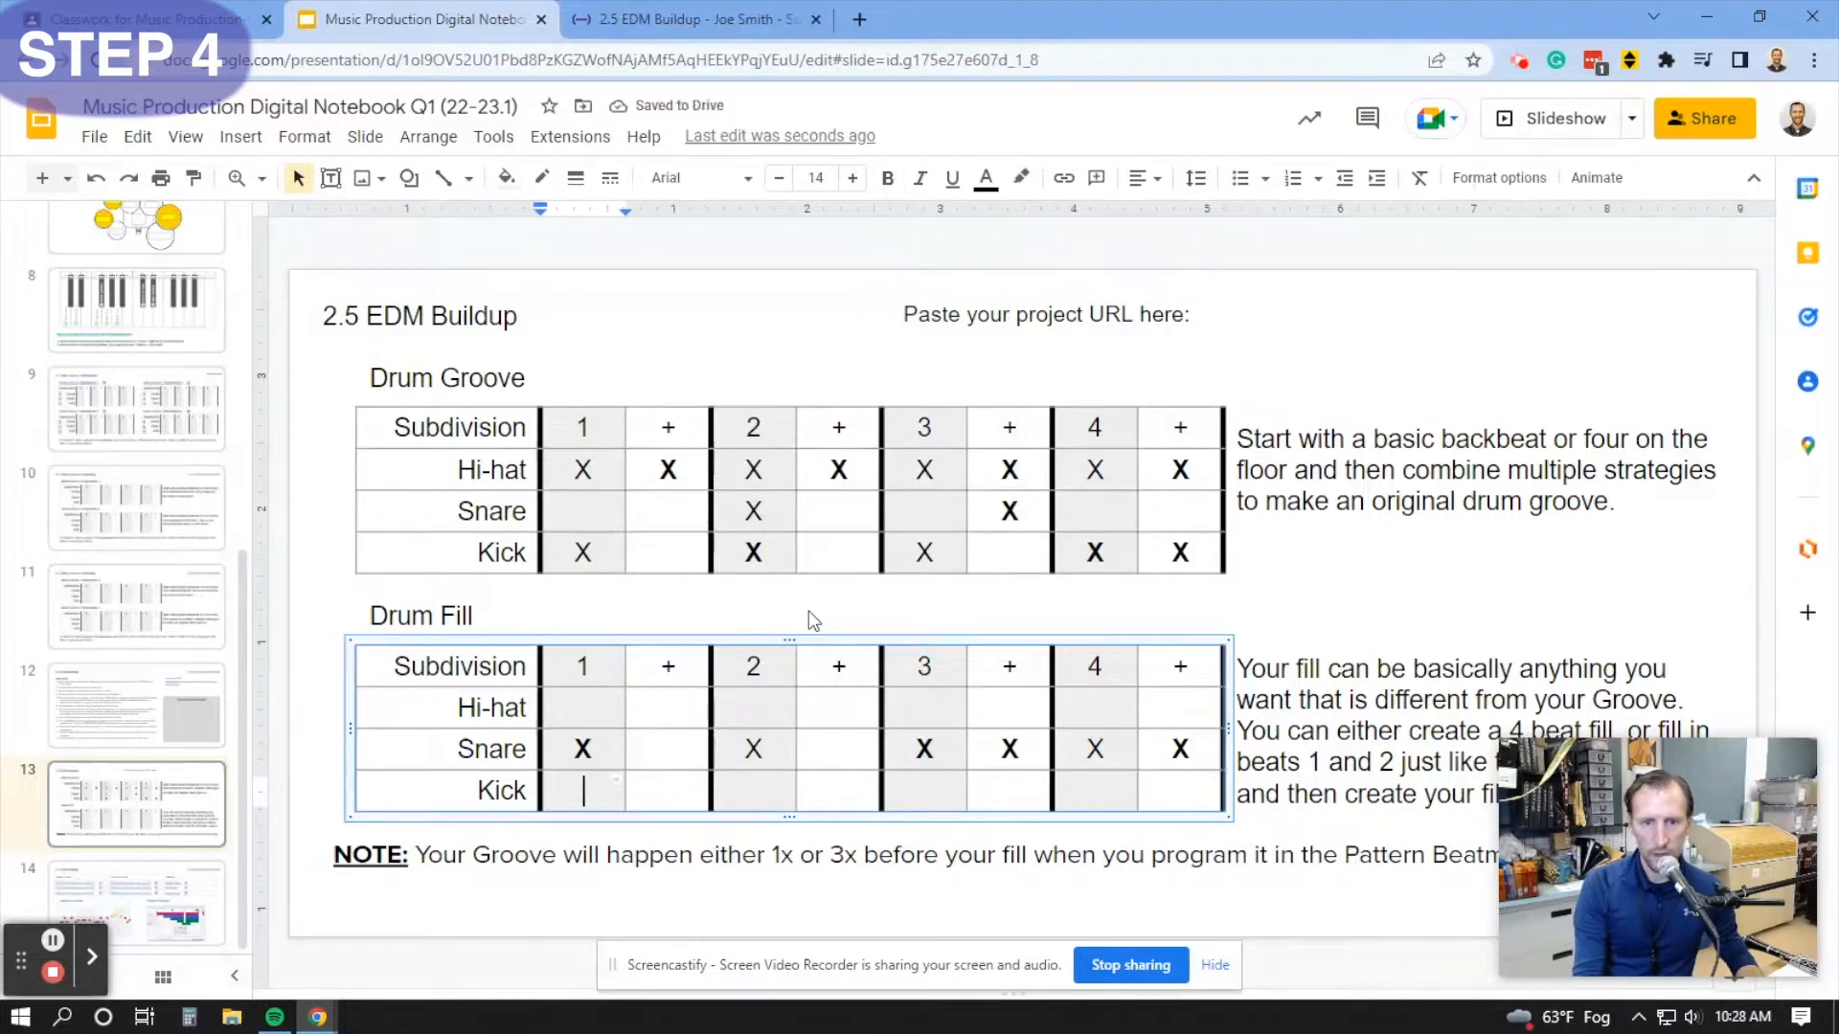
text(X)
key(Tab)
text(X)
key(Tab)
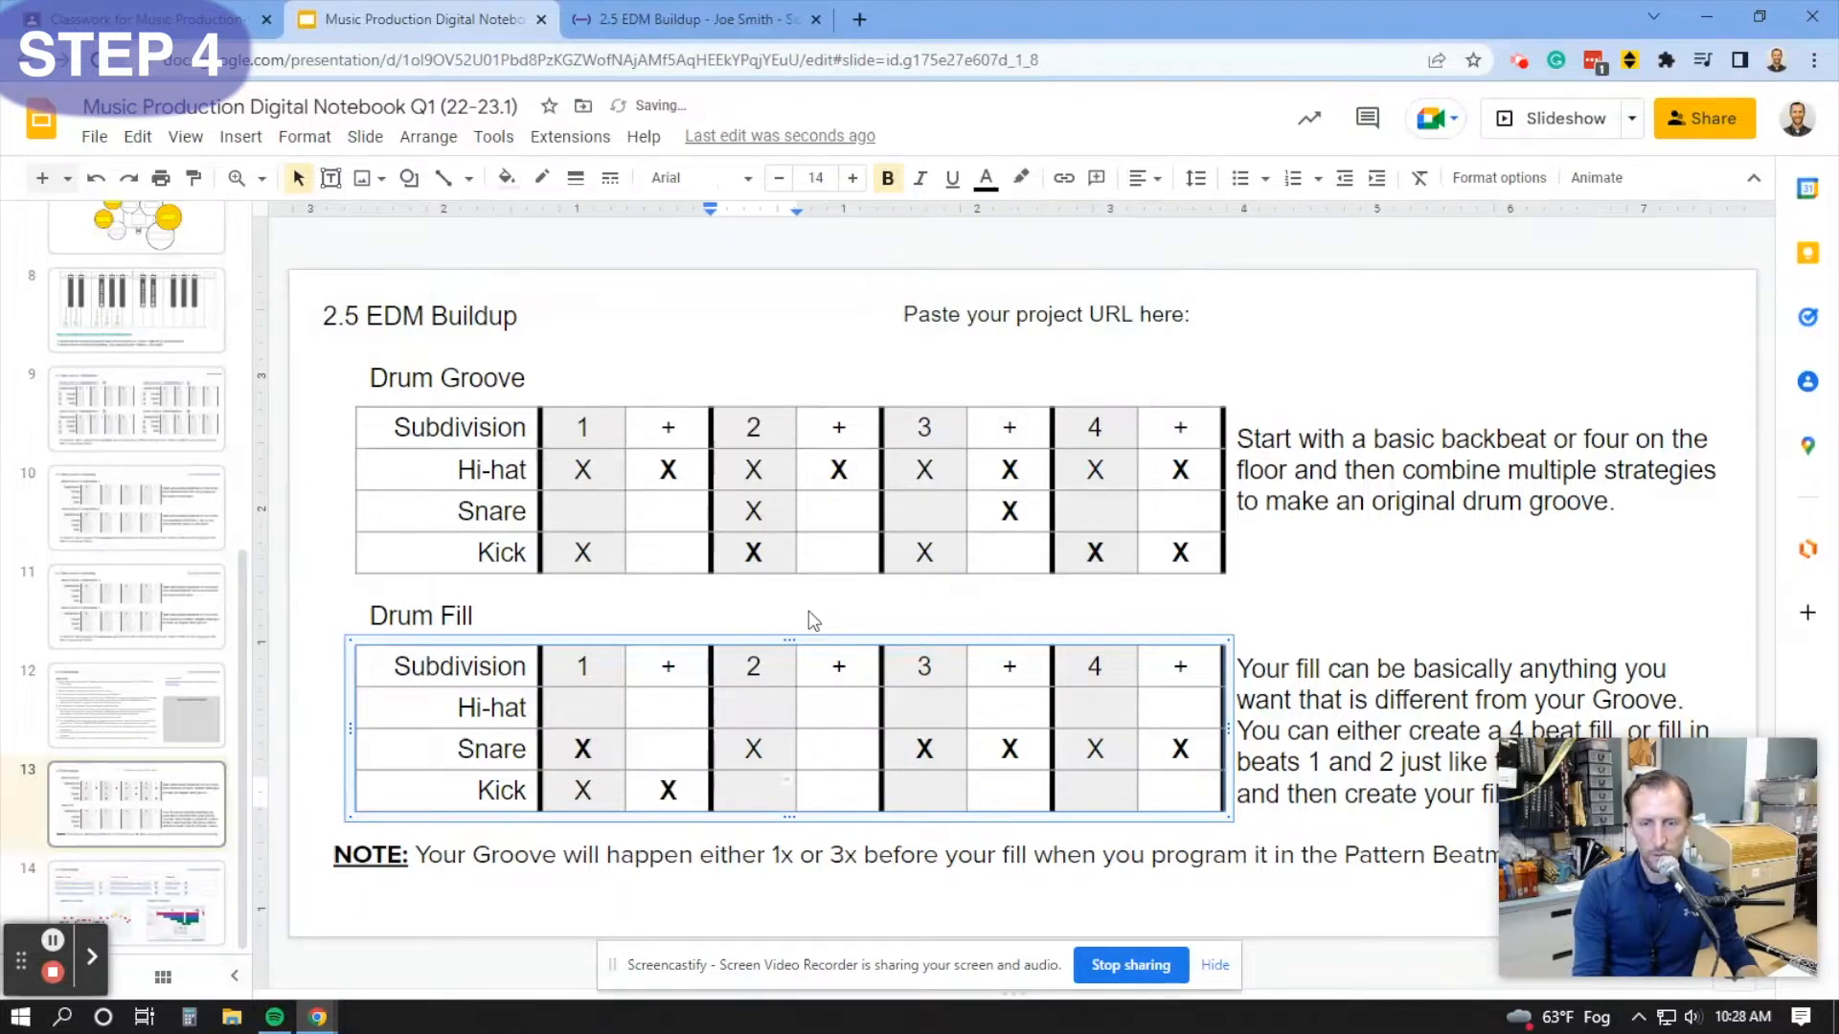
key(Left)
key(BackSpace)
key(Tab)
text(X)
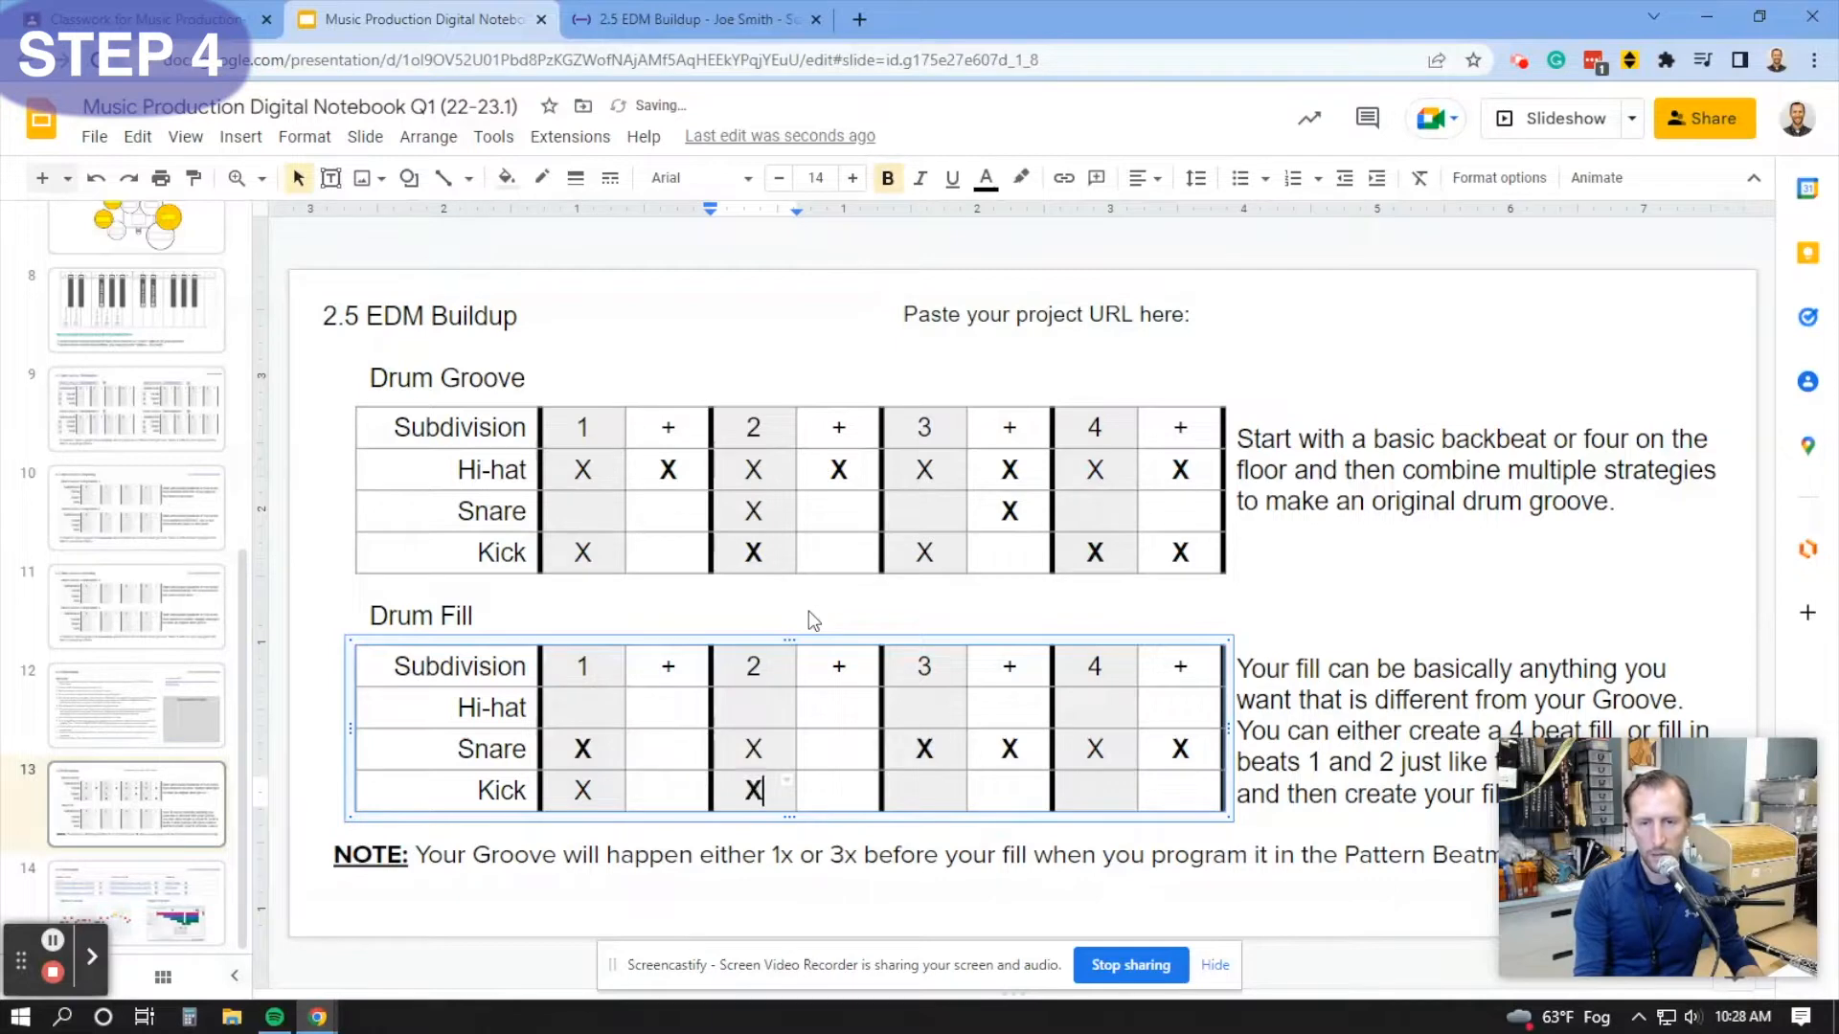
- Complete the Drum Fill Kick row with an X on beat 3, beat 4 and the "+" of beat 4
key(Tab)
key(Tab)
text(X)
key(Tab)
key(Tab)
text(X)
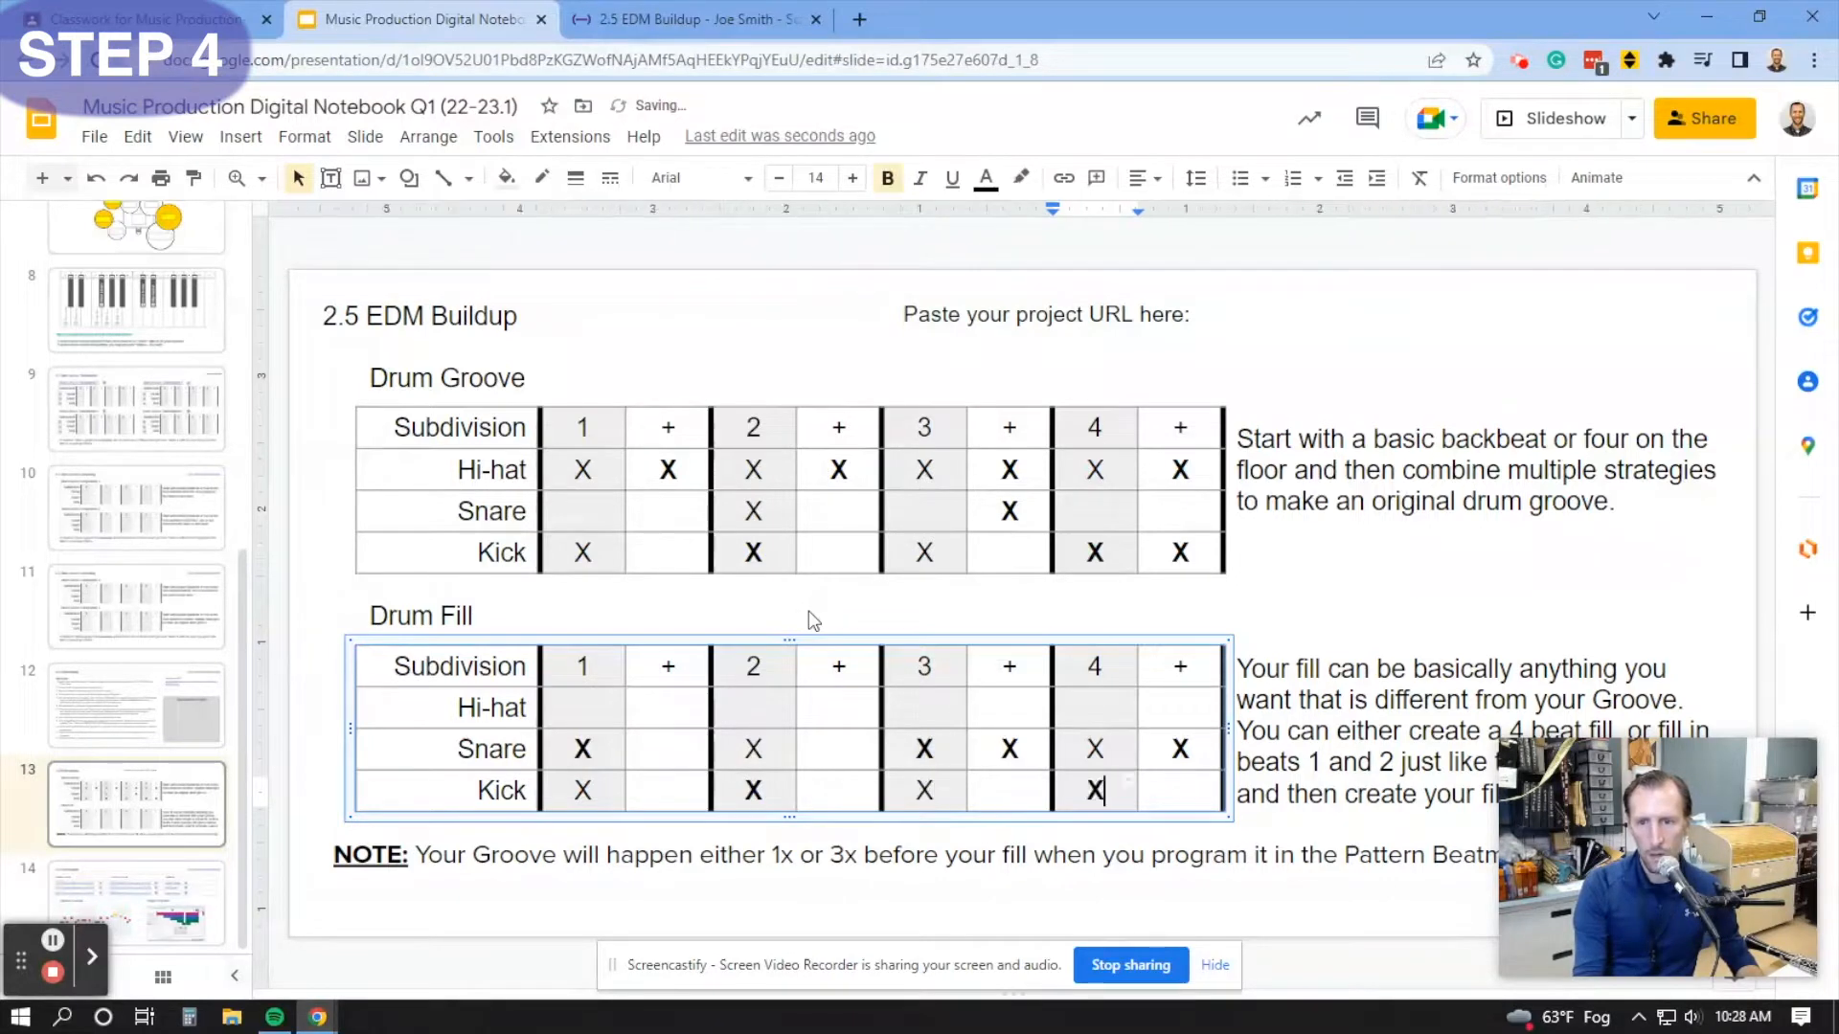
key(Tab)
text(X)
key(Up)
key(Up)
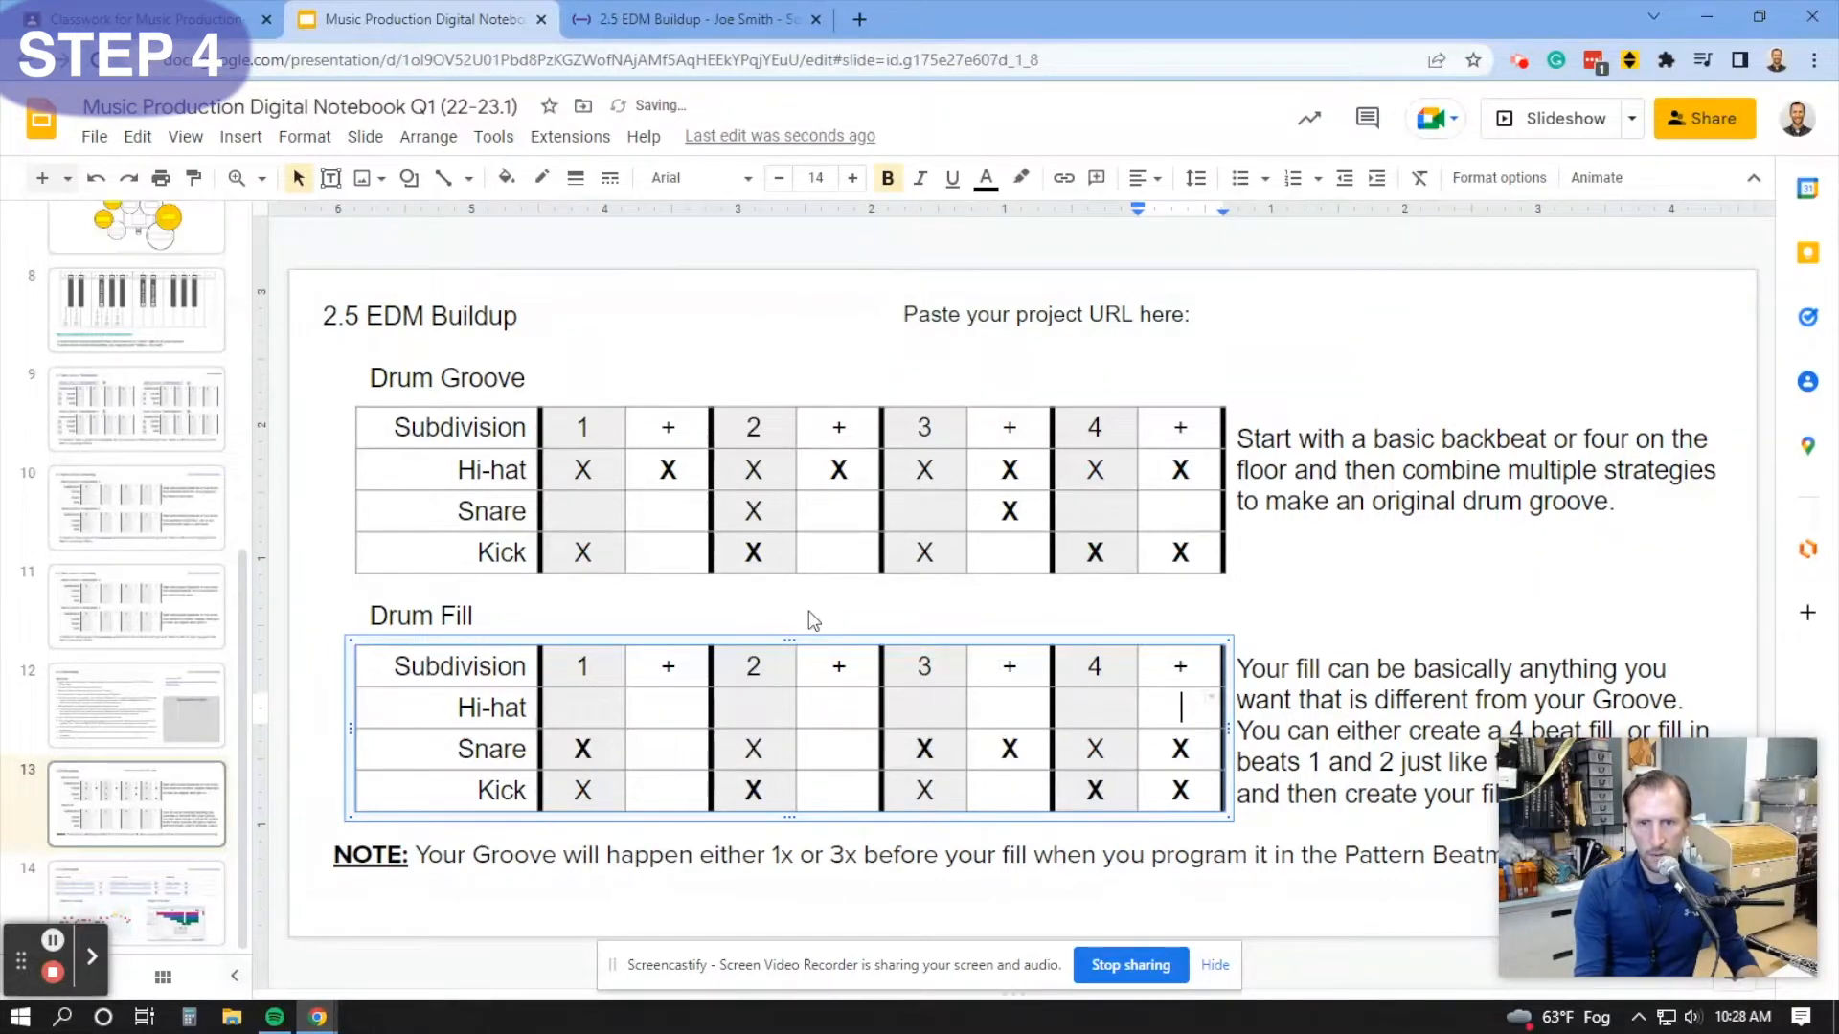
- Mark the Hi-hat row of the Drum Fill table with an X on beats 1 and 2, leaving their "+" cells empty
key(shift+Tab)
key(shift+Tab)
key(shift+Tab)
key(shift+Tab)
key(shift+Tab)
key(shift+Tab)
key(shift+Tab)
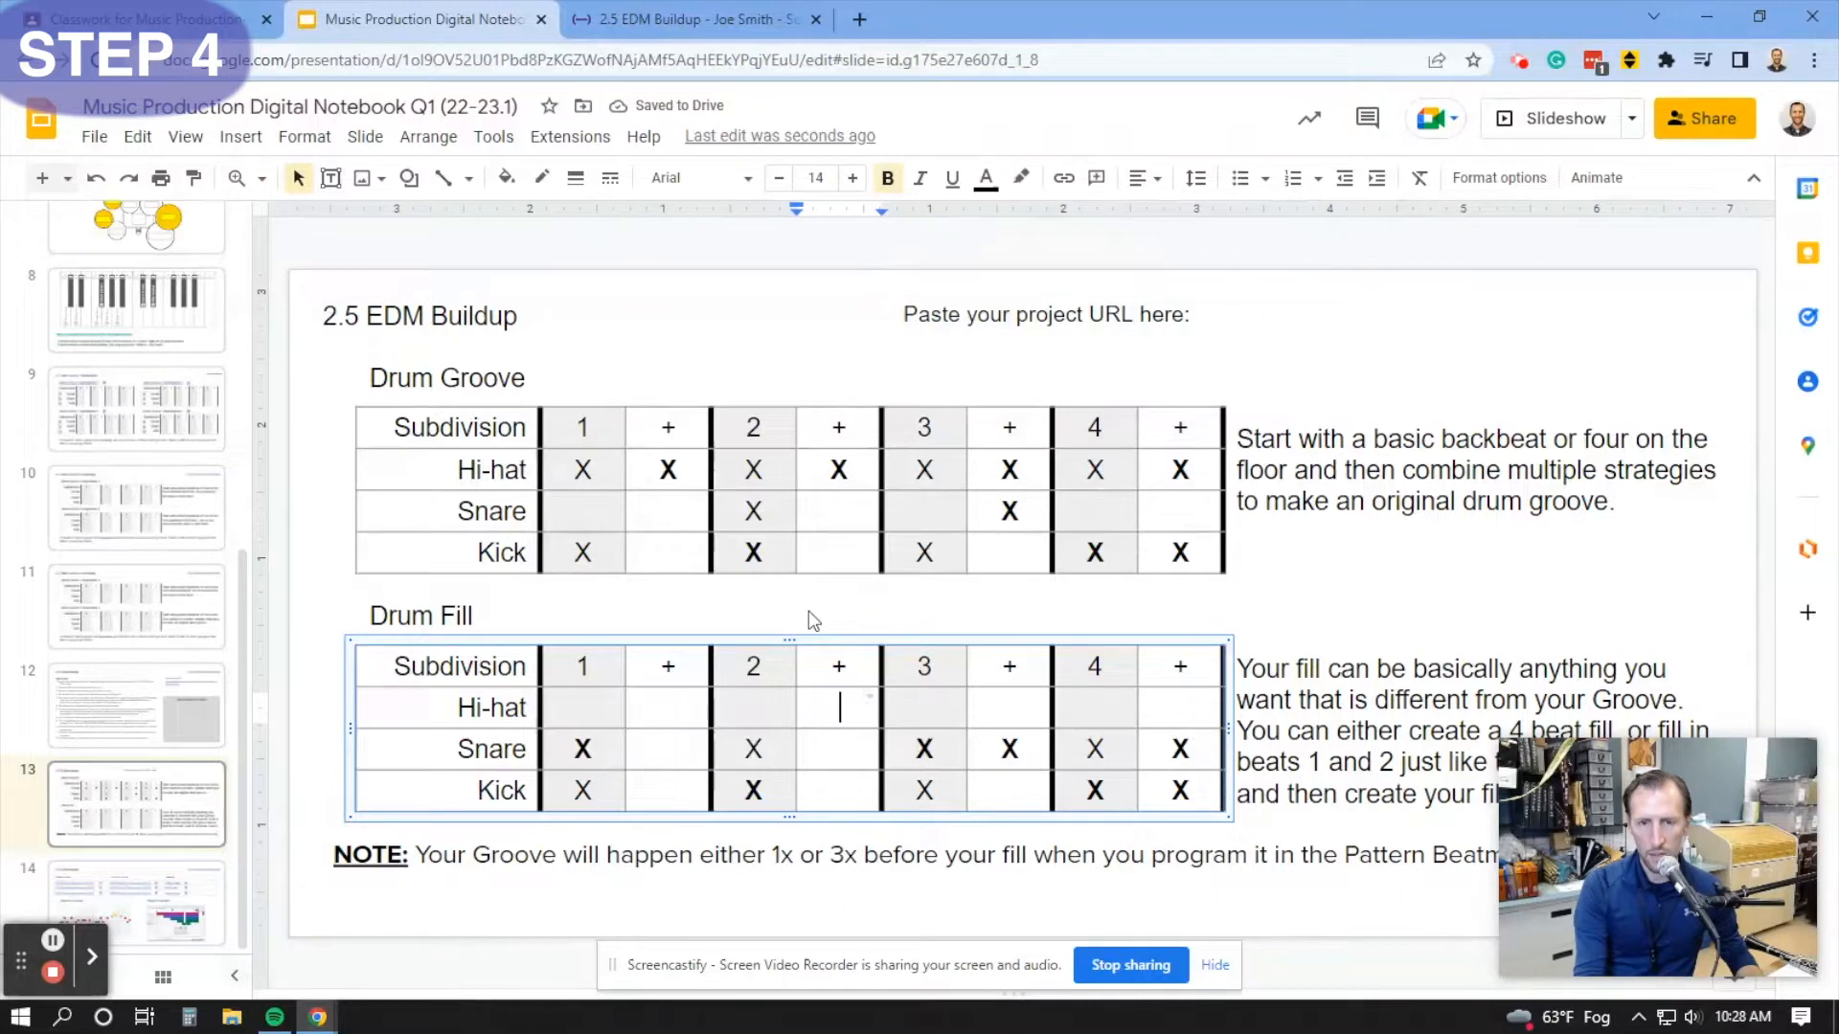
text(X)
key(Tab)
key(Tab)
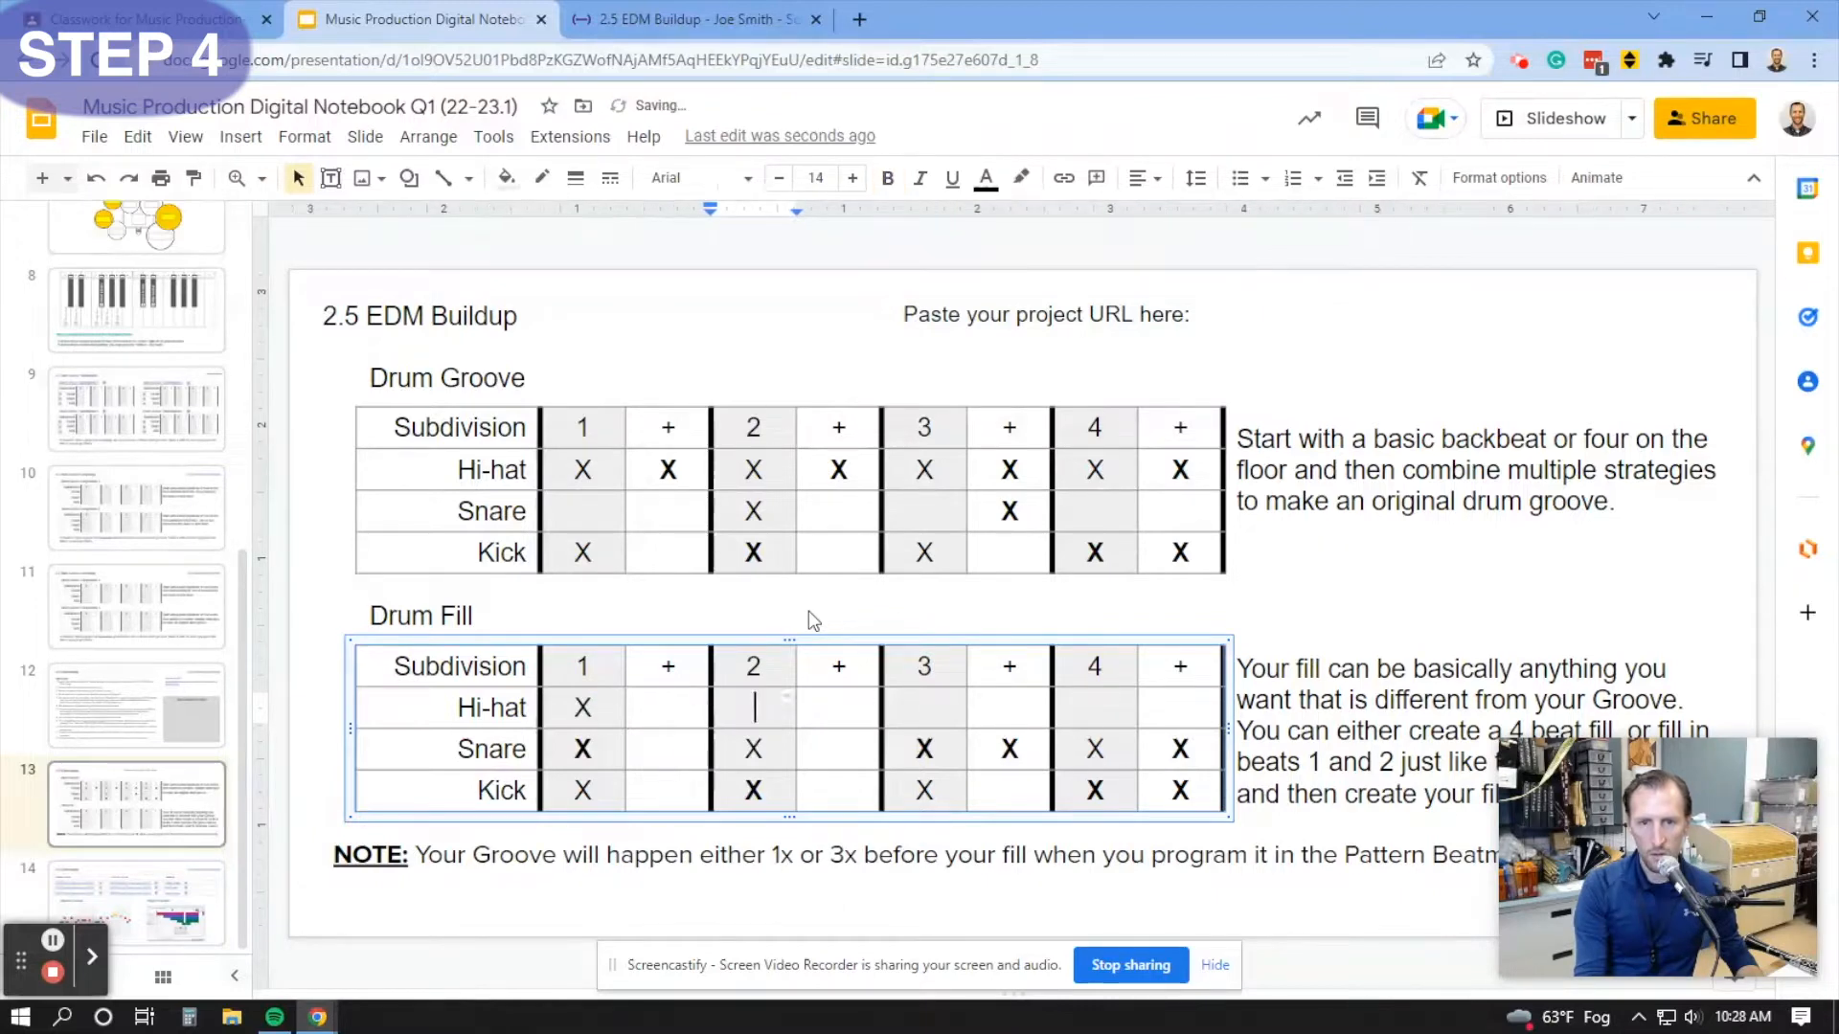
text(X)
key(Tab)
key(Tab)
- Complete the Drum Fill Hi-hat row with an X on beat 3, its "+", beat 4 and its "+"
text(X)
key(Tab)
text(X)
key(Tab)
text(X)
key(Tab)
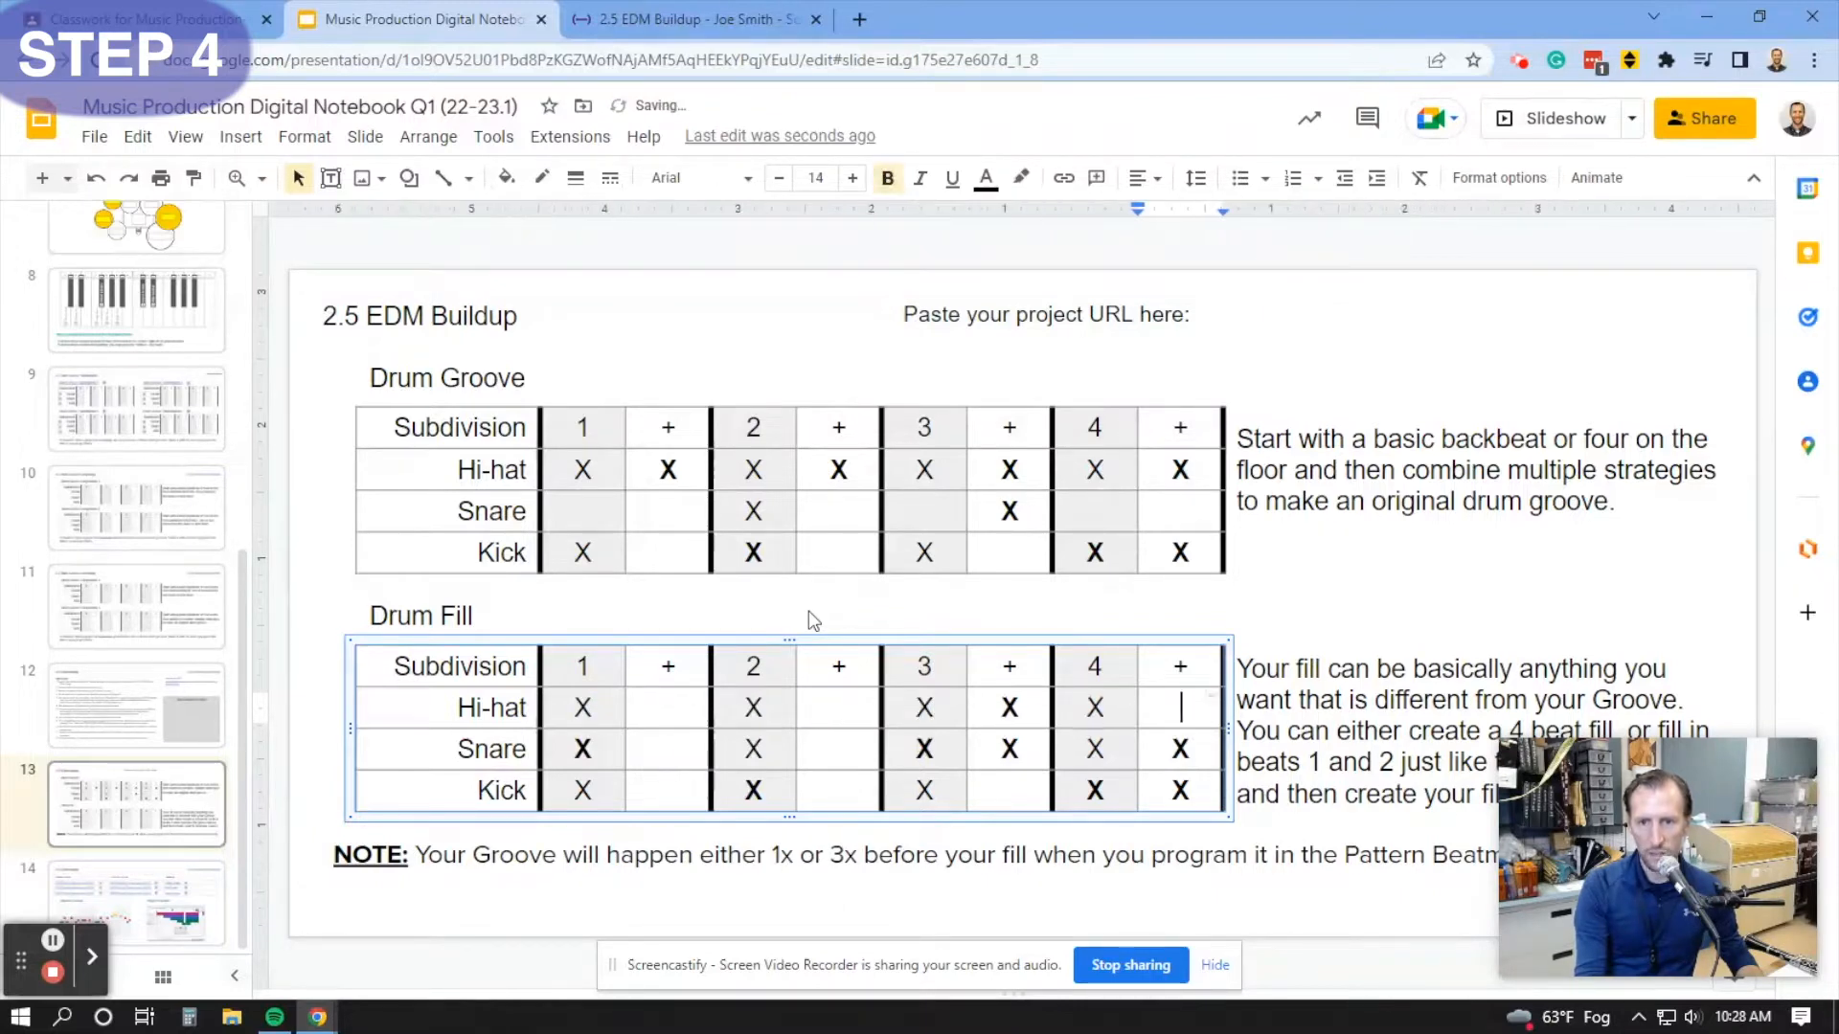
text(X)
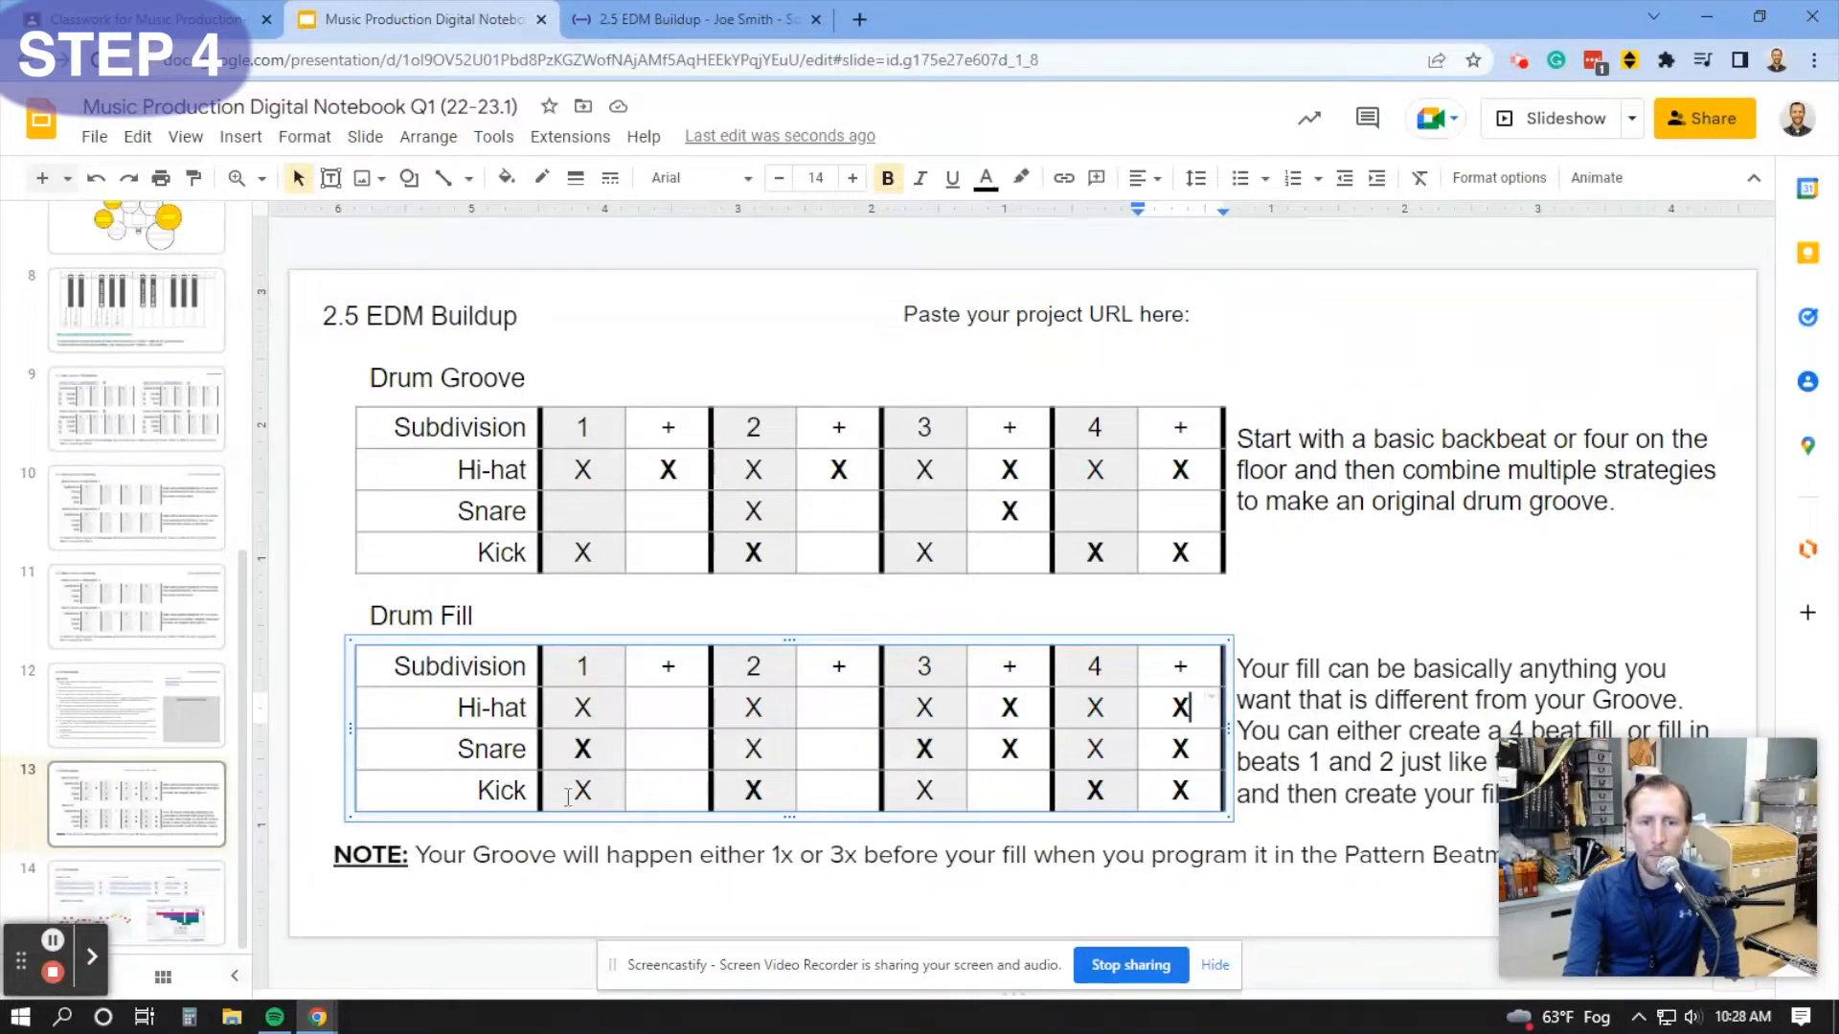
- Read the note on how many times the groove plays before the fill, and reopen the instructions on slide 12
click(431, 862)
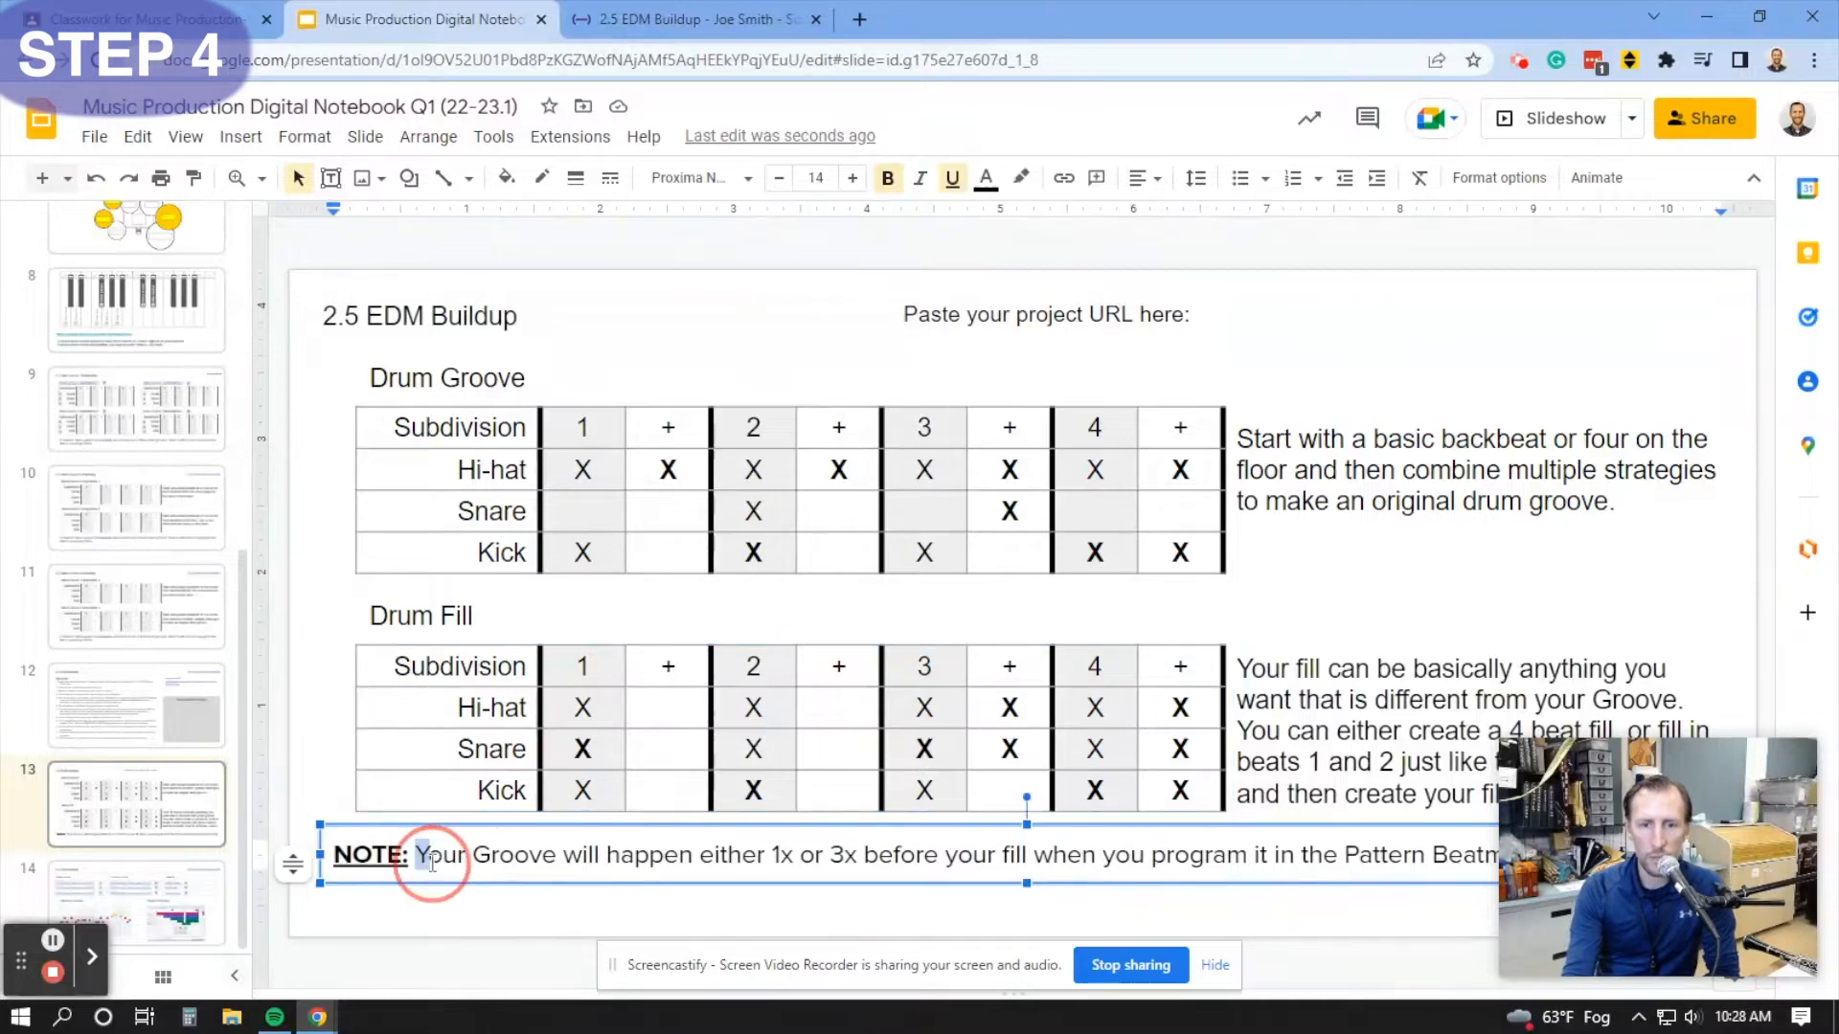
drag(431, 862, 1682, 883)
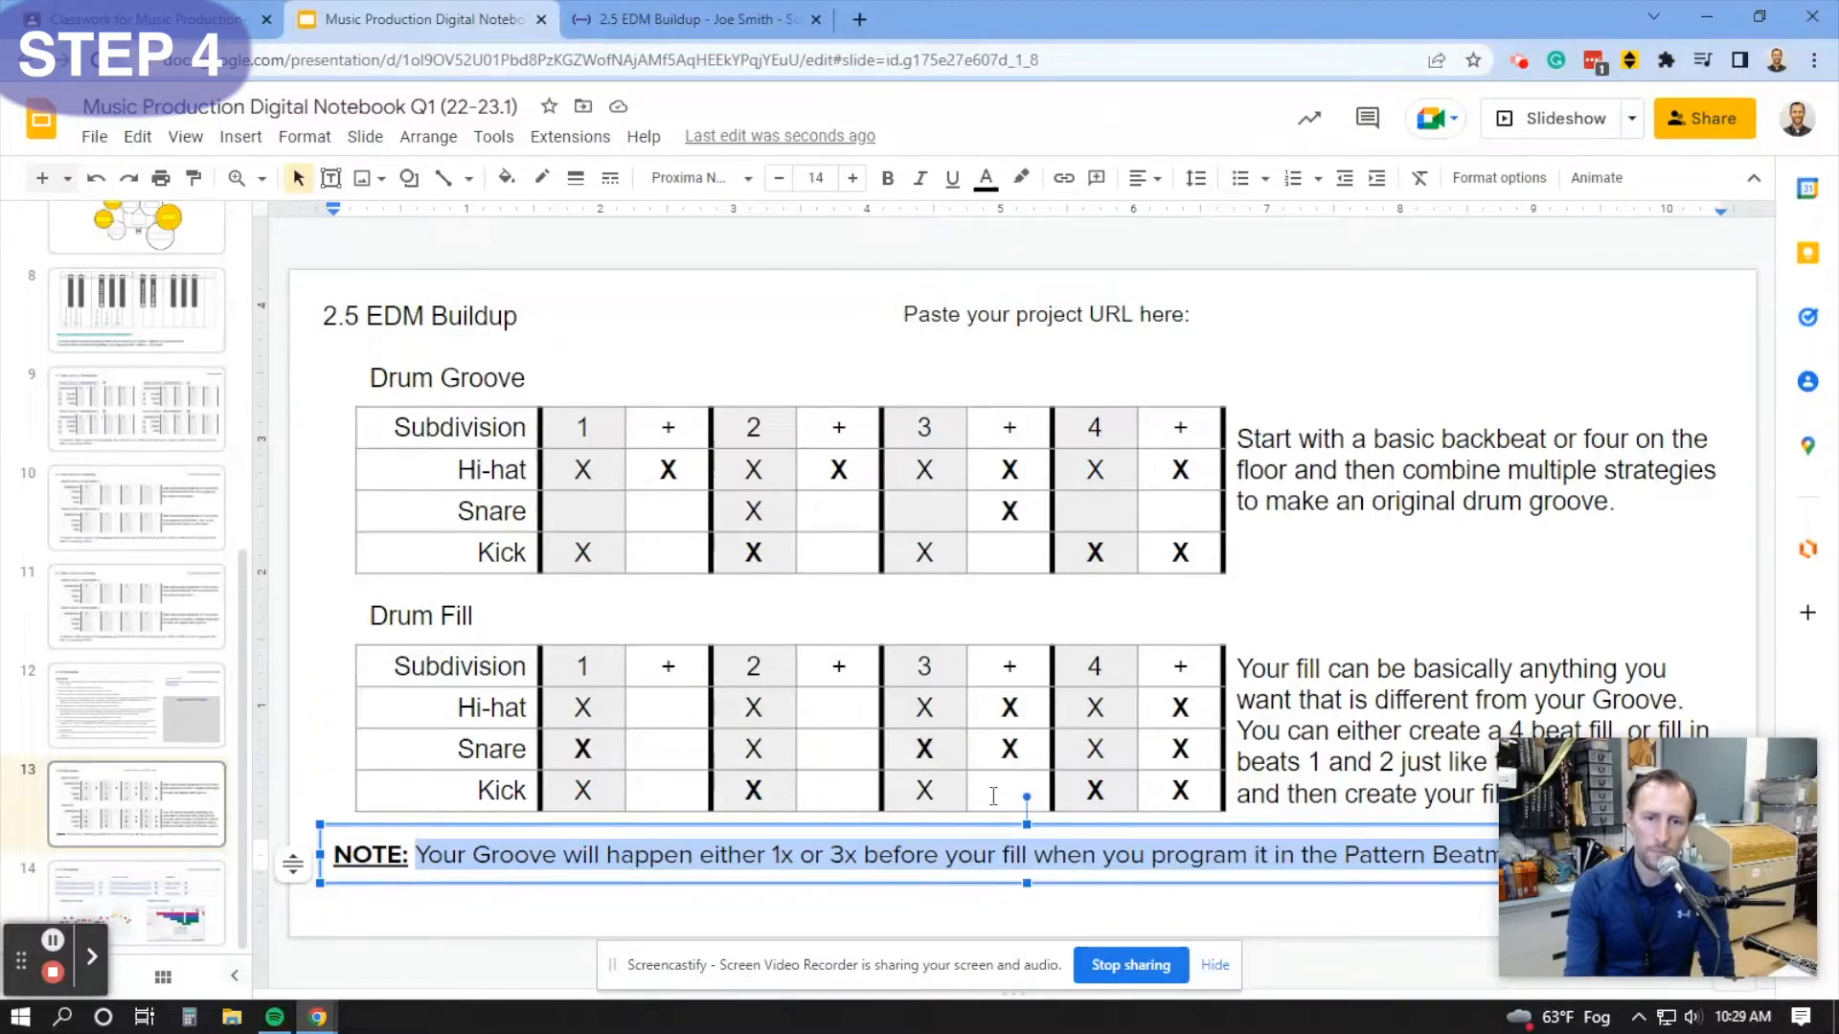
click(302, 688)
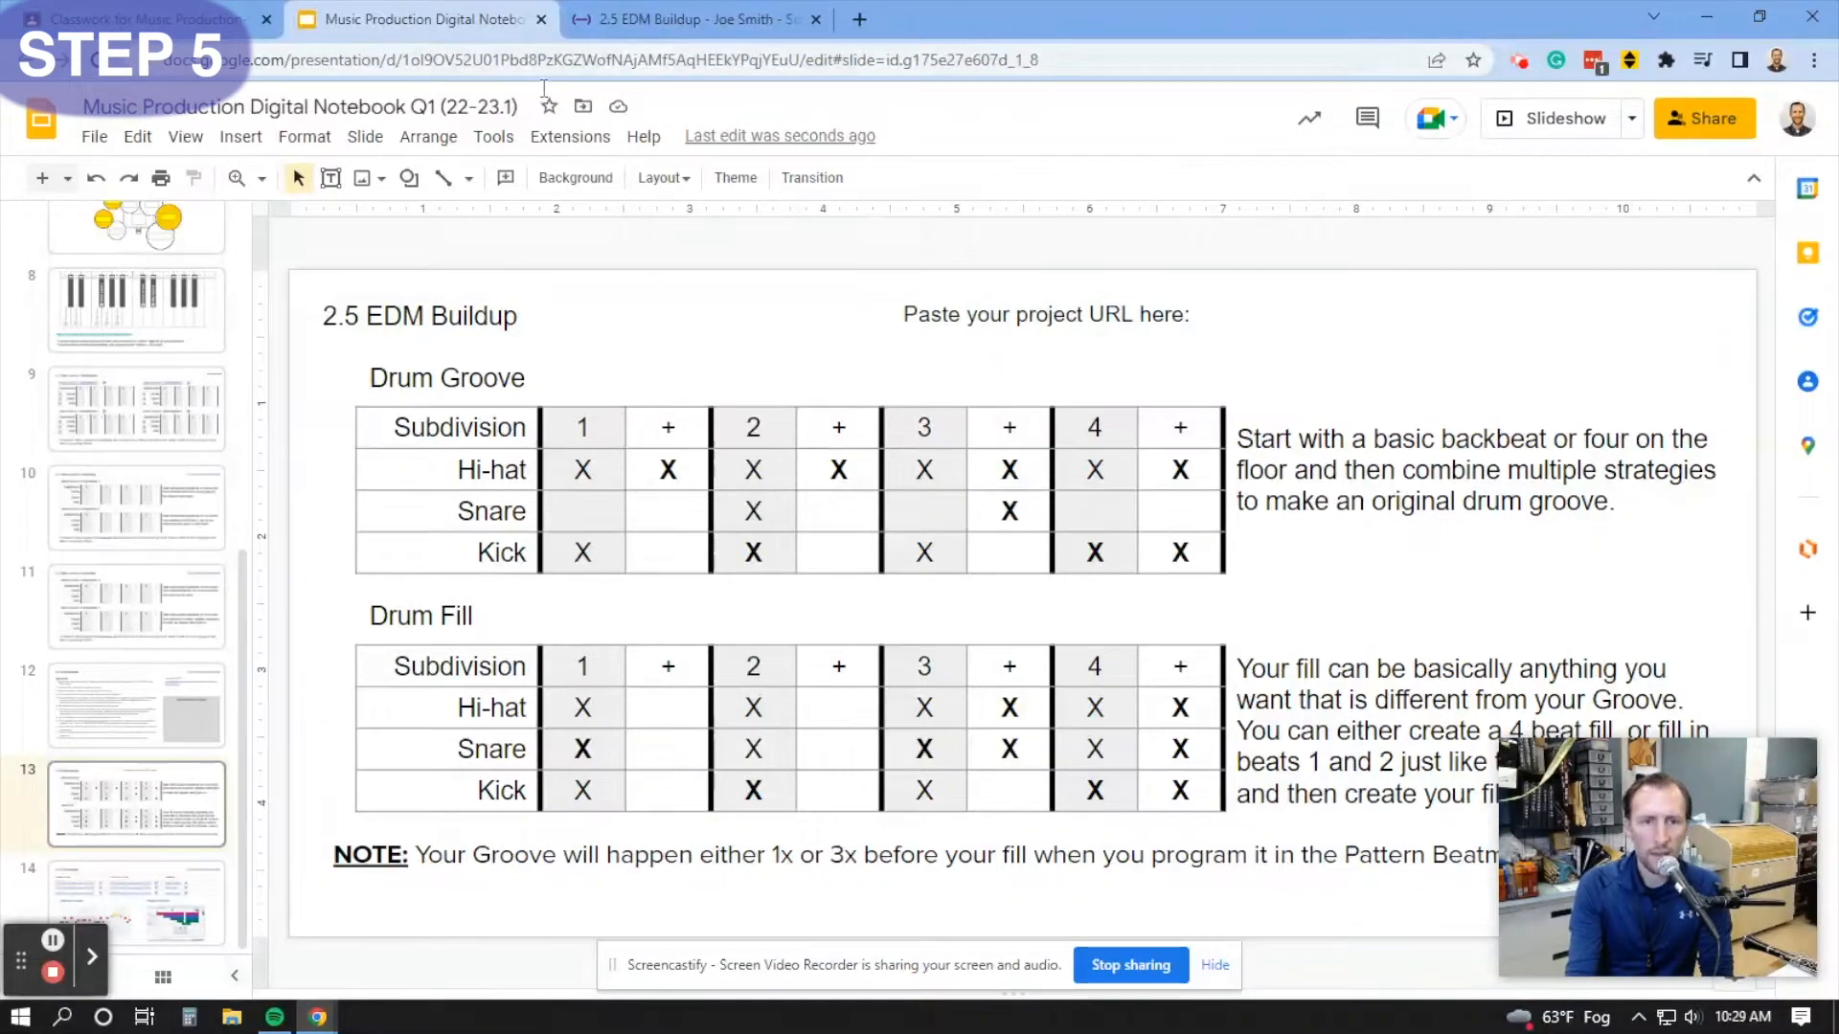
click(164, 685)
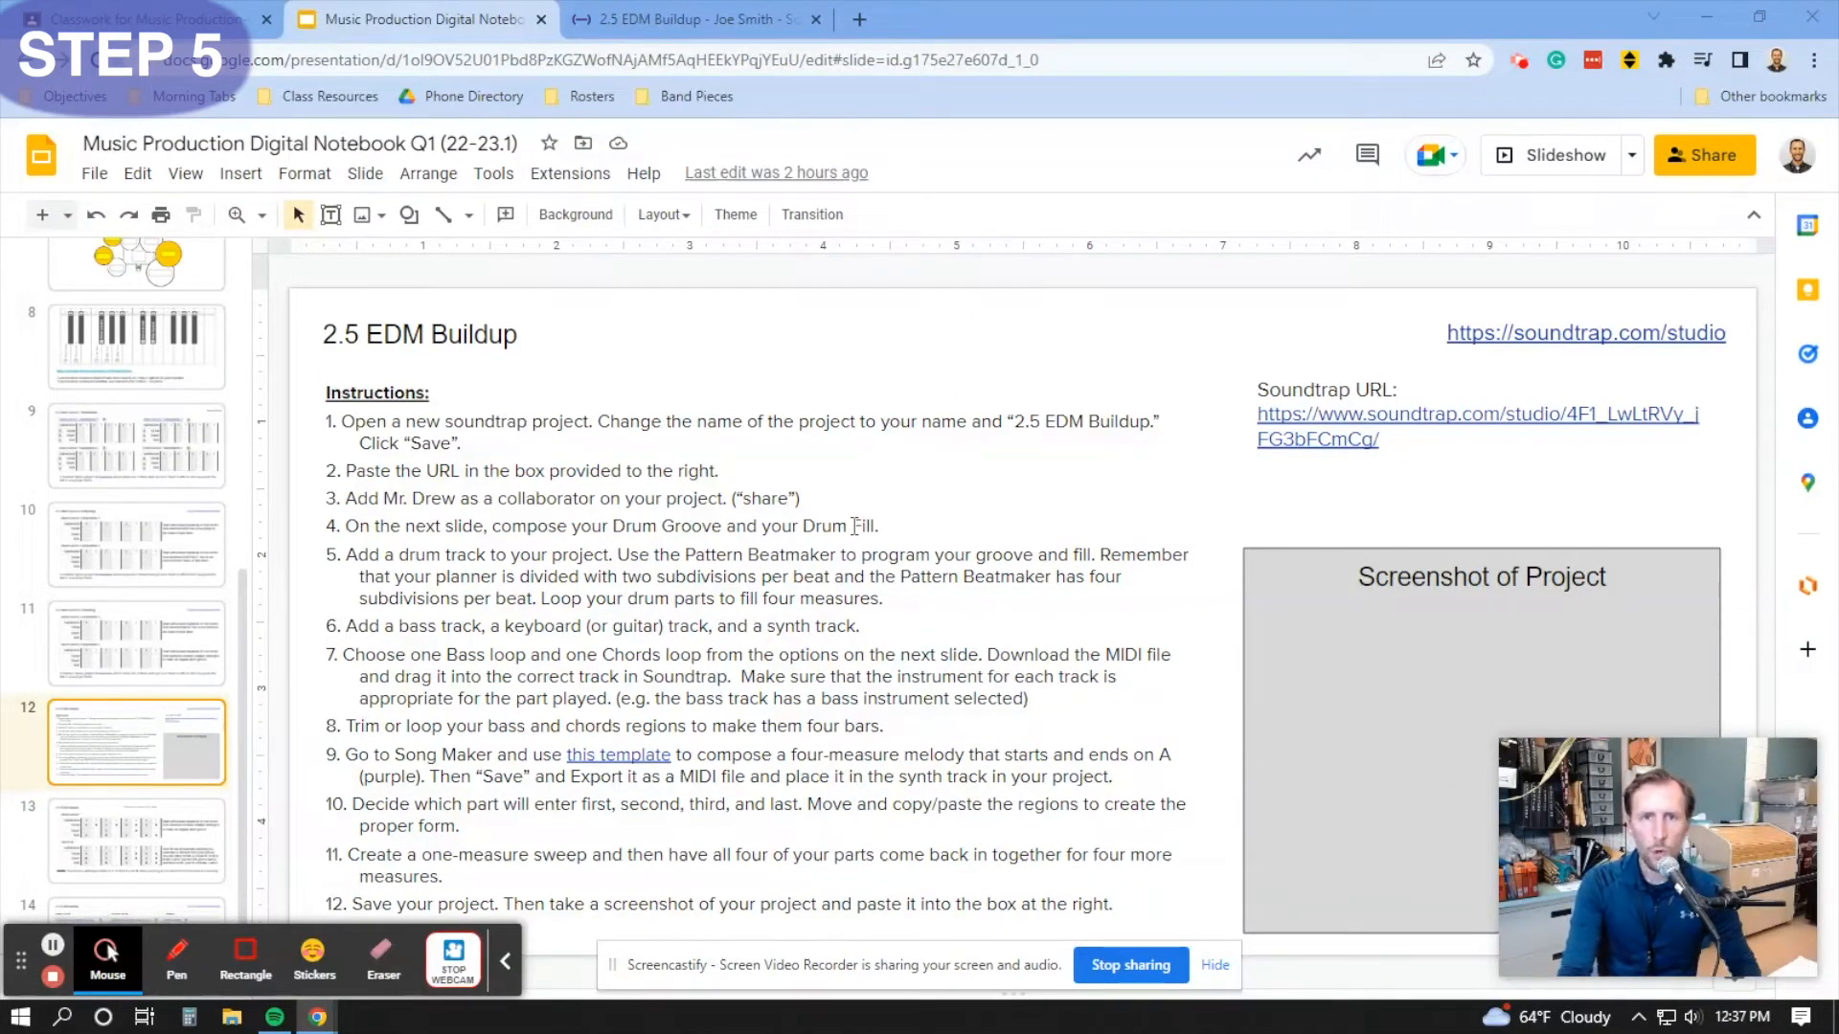
- Switch to the 2.5 EDM Buildup project in Soundtrap and add a Drums & Machines track
click(710, 7)
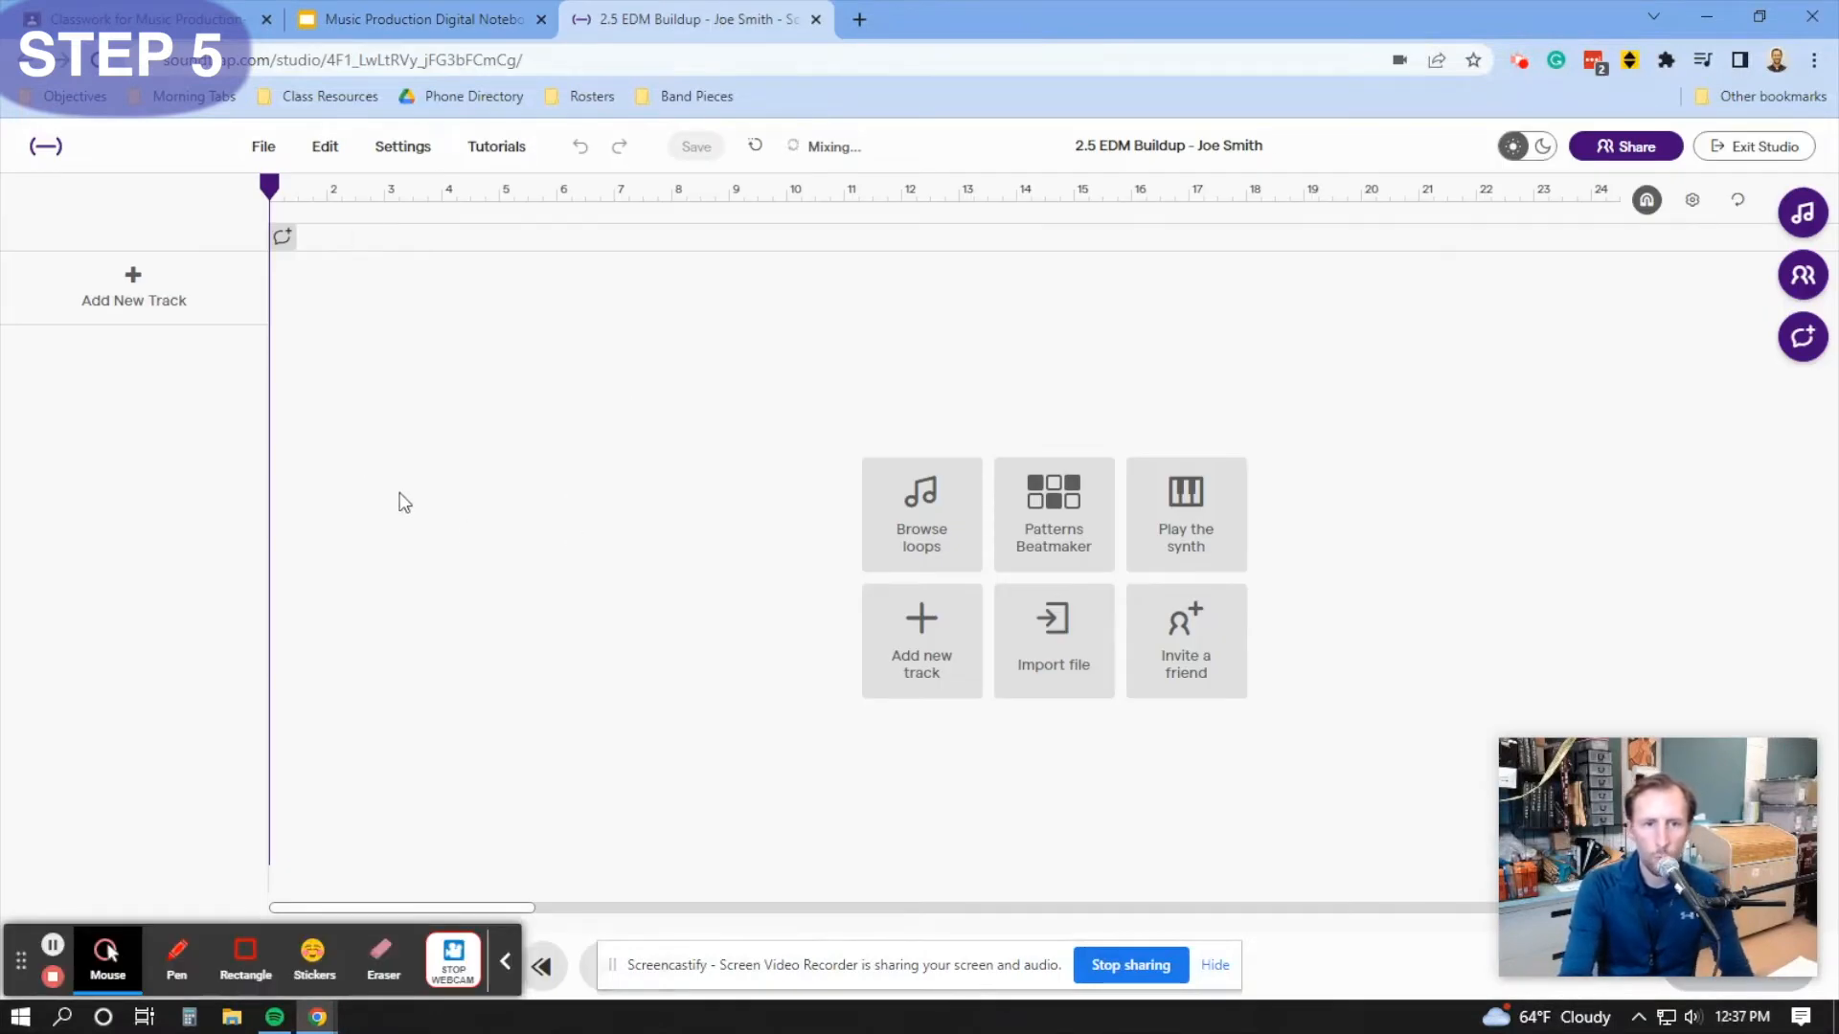
click(136, 279)
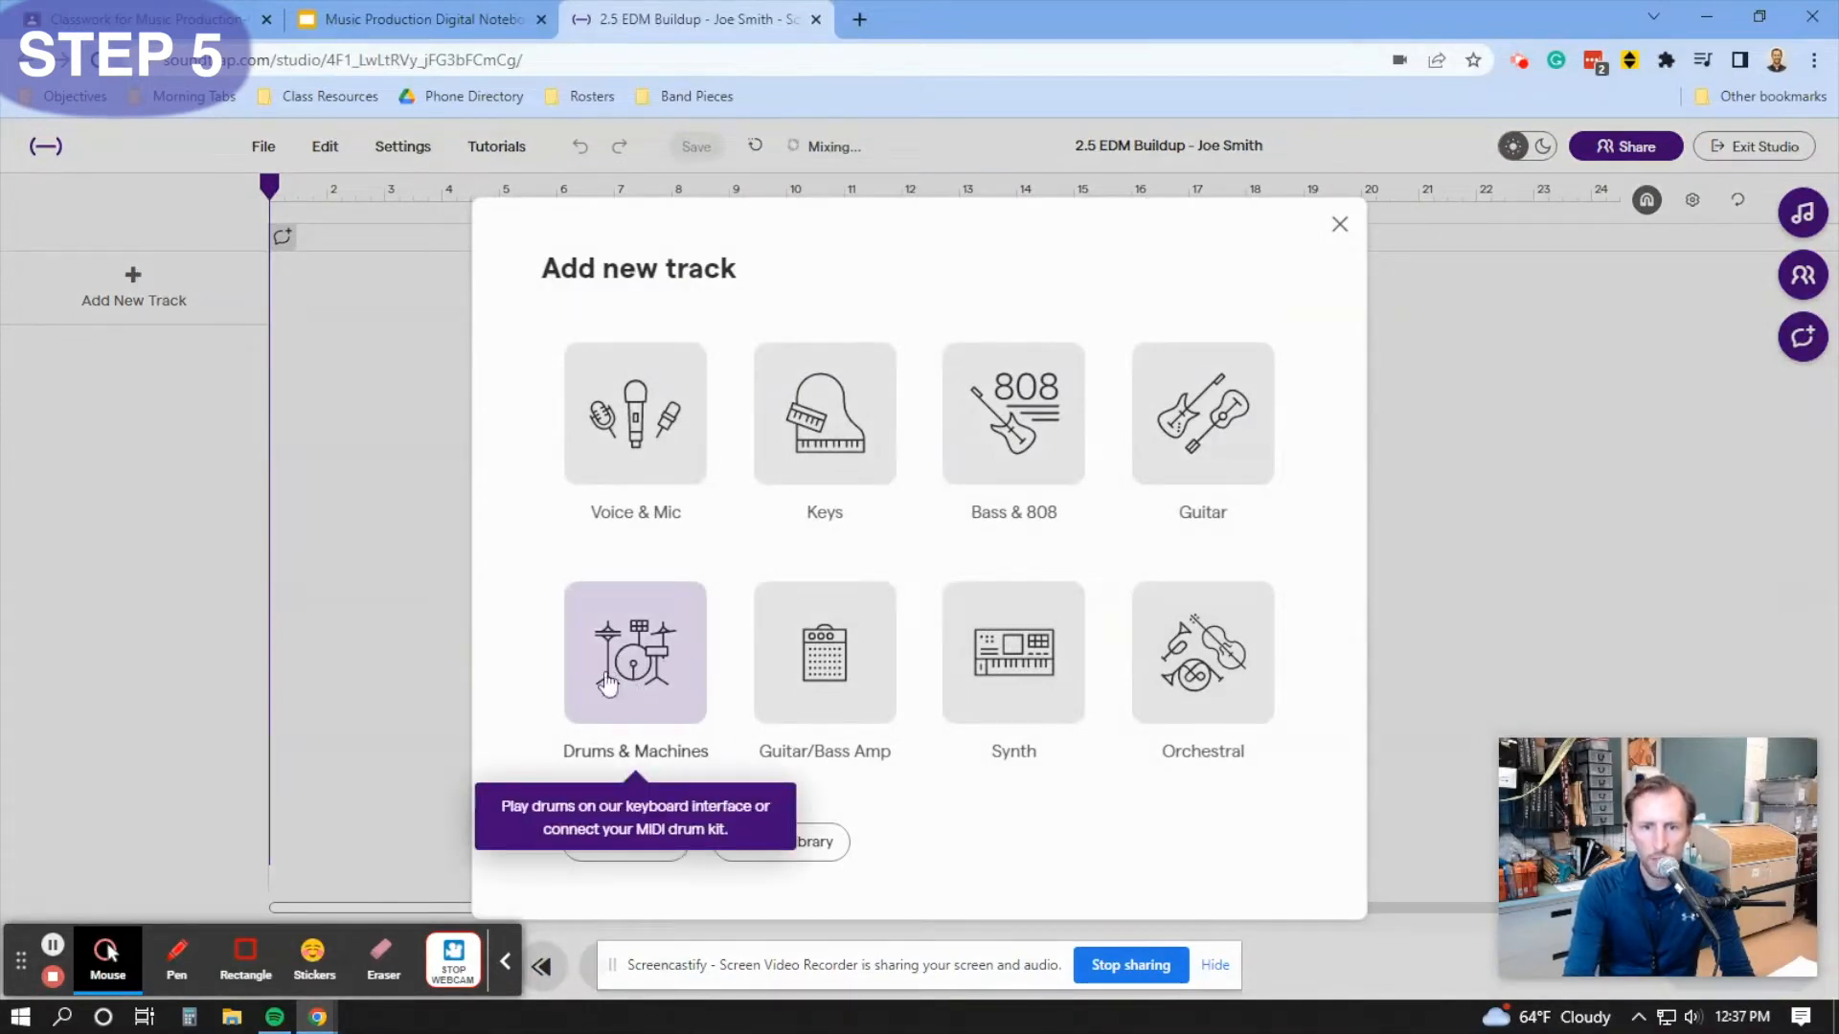
click(630, 691)
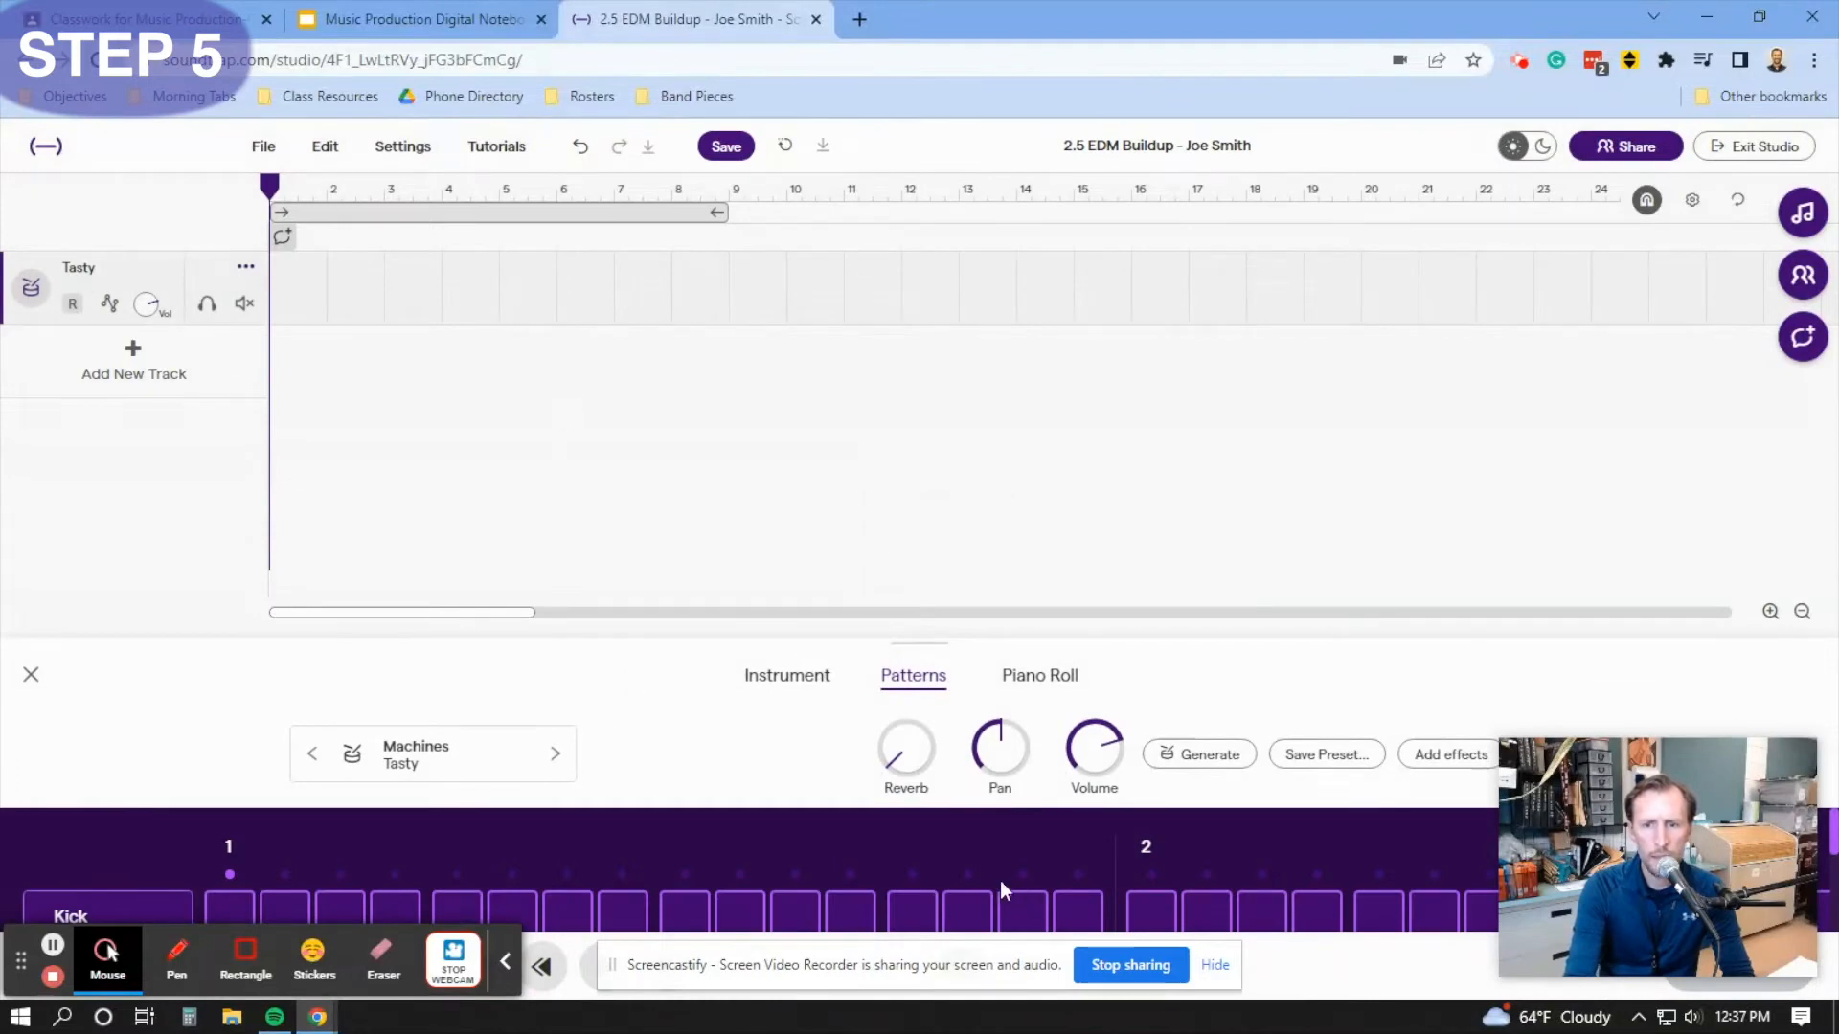
- Enlarge the pattern beatmaker to show the Kick, Snare and Hihat rows, and leave timeline looping off
click(506, 961)
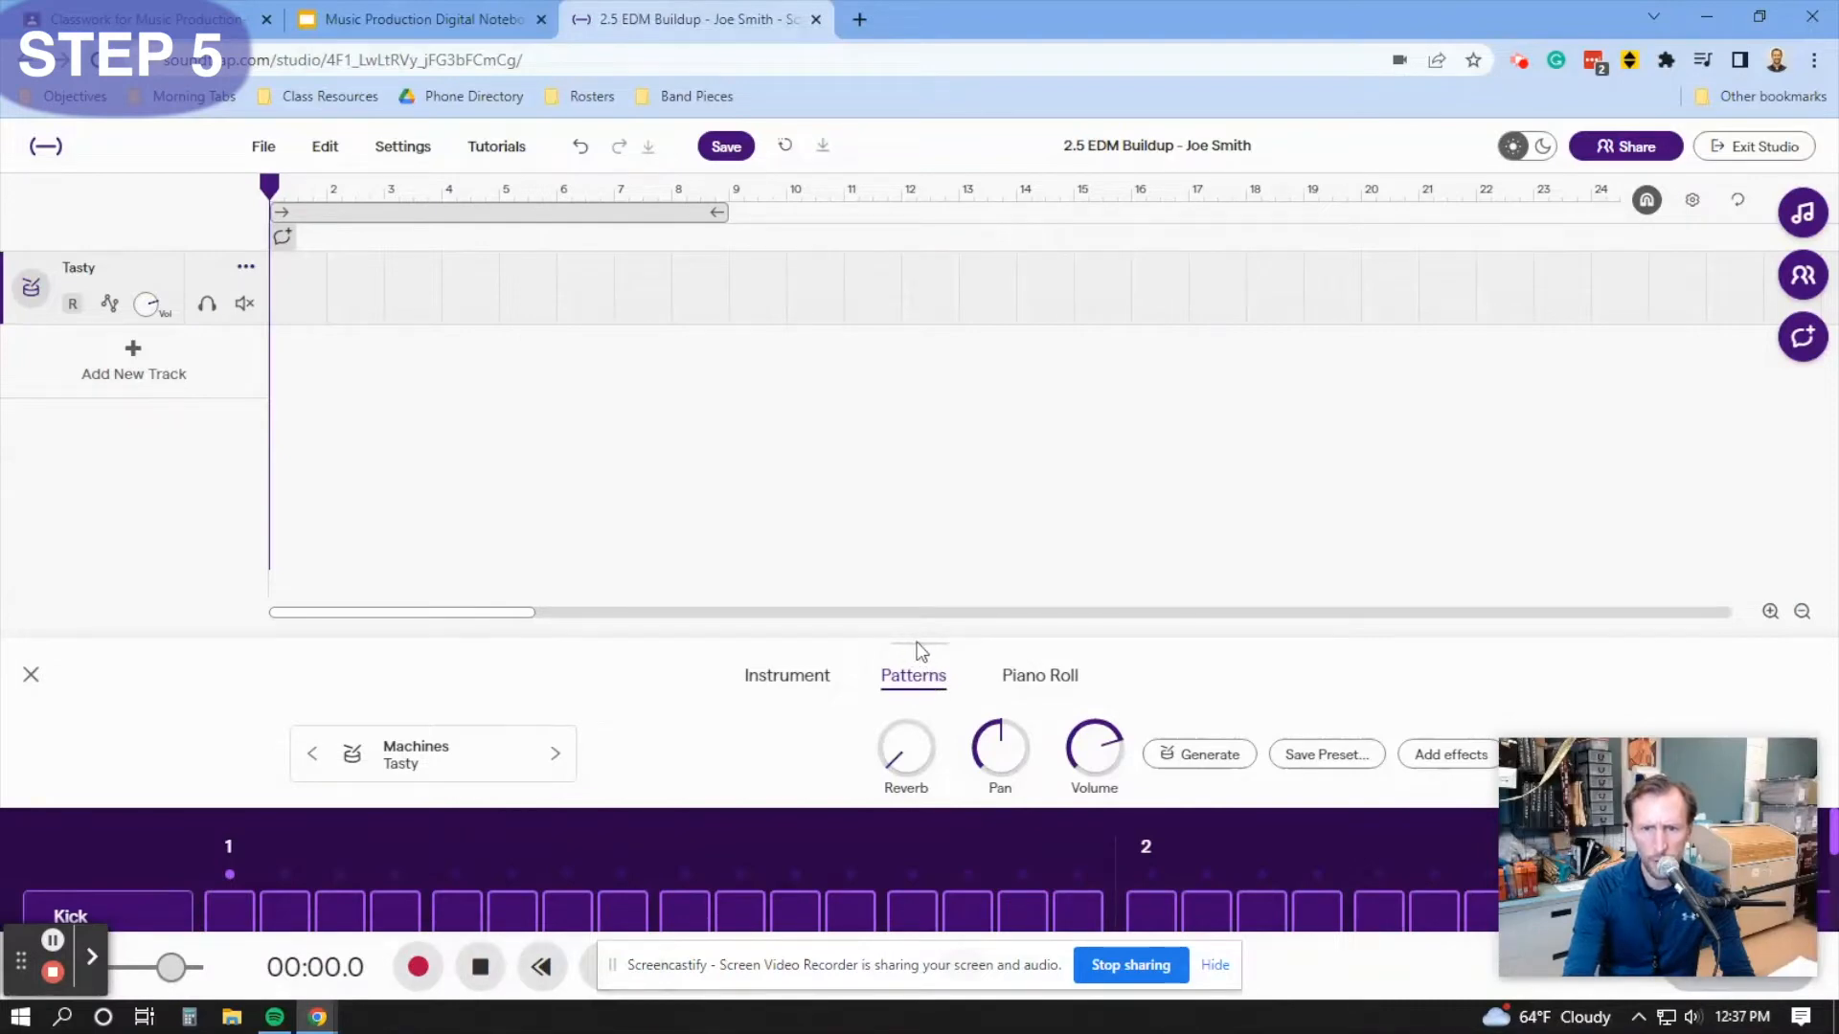
drag(917, 637, 896, 427)
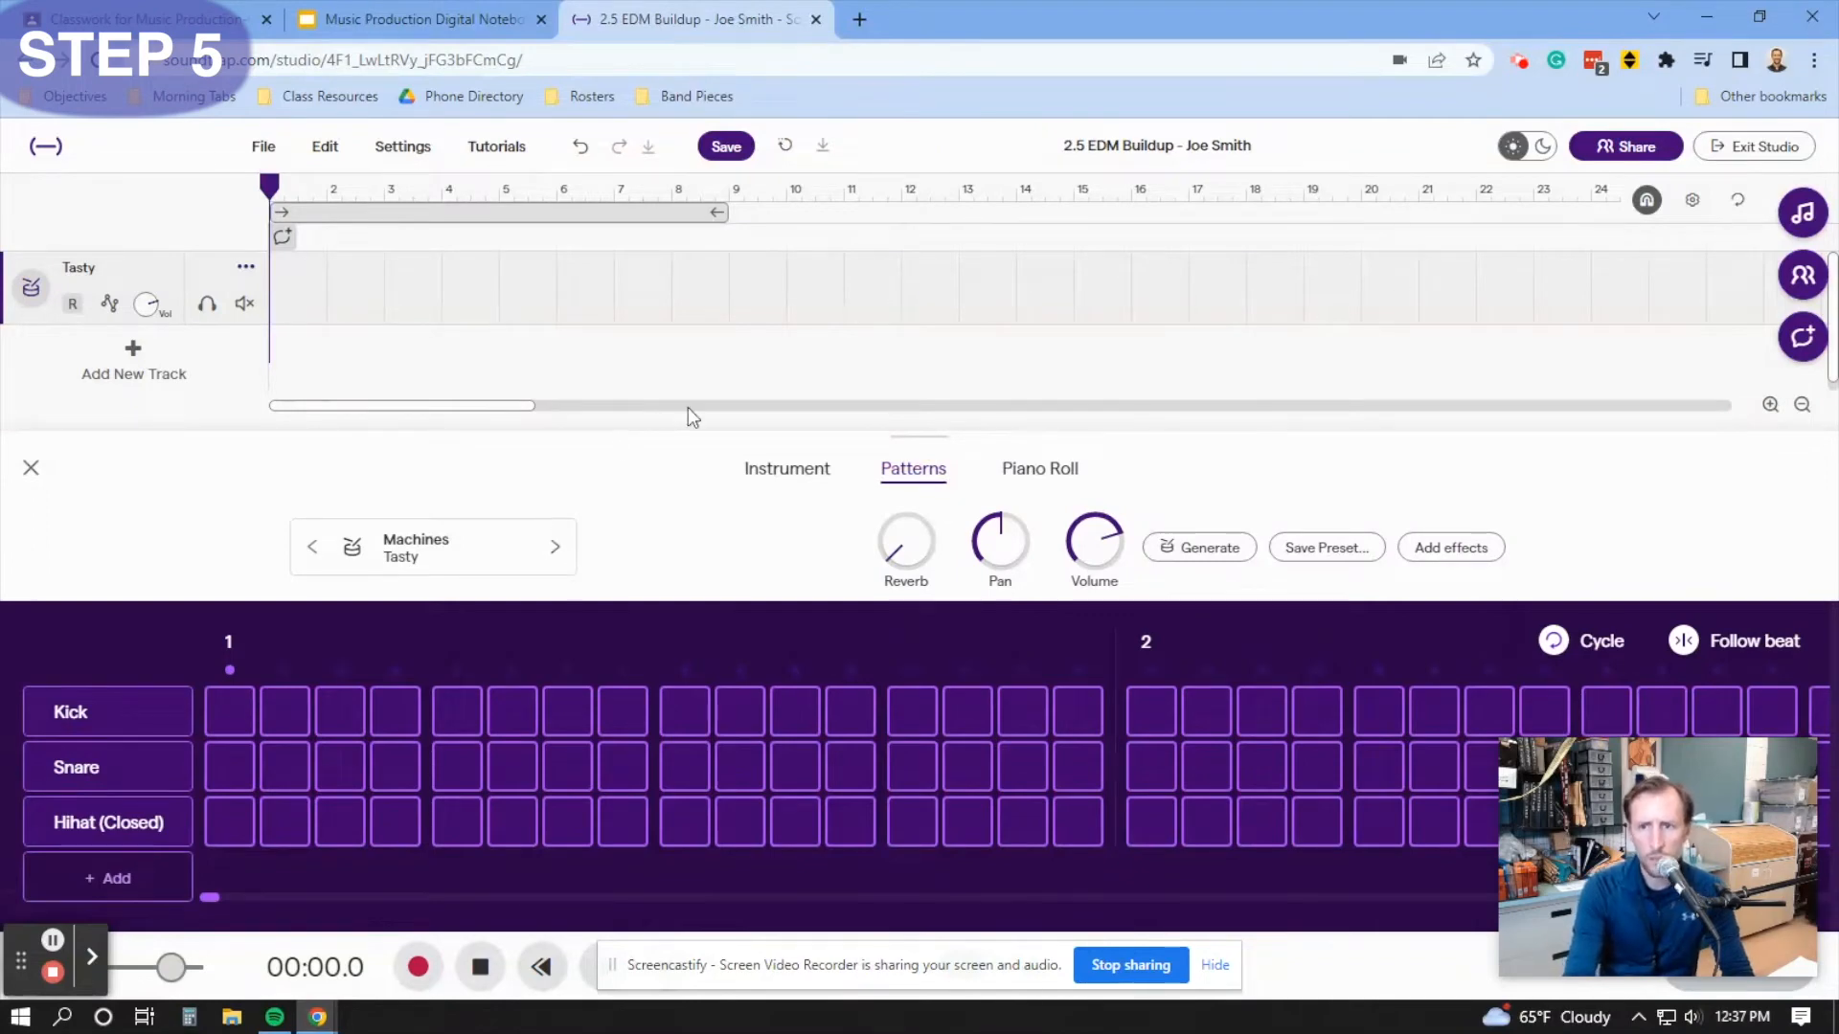
click(1738, 202)
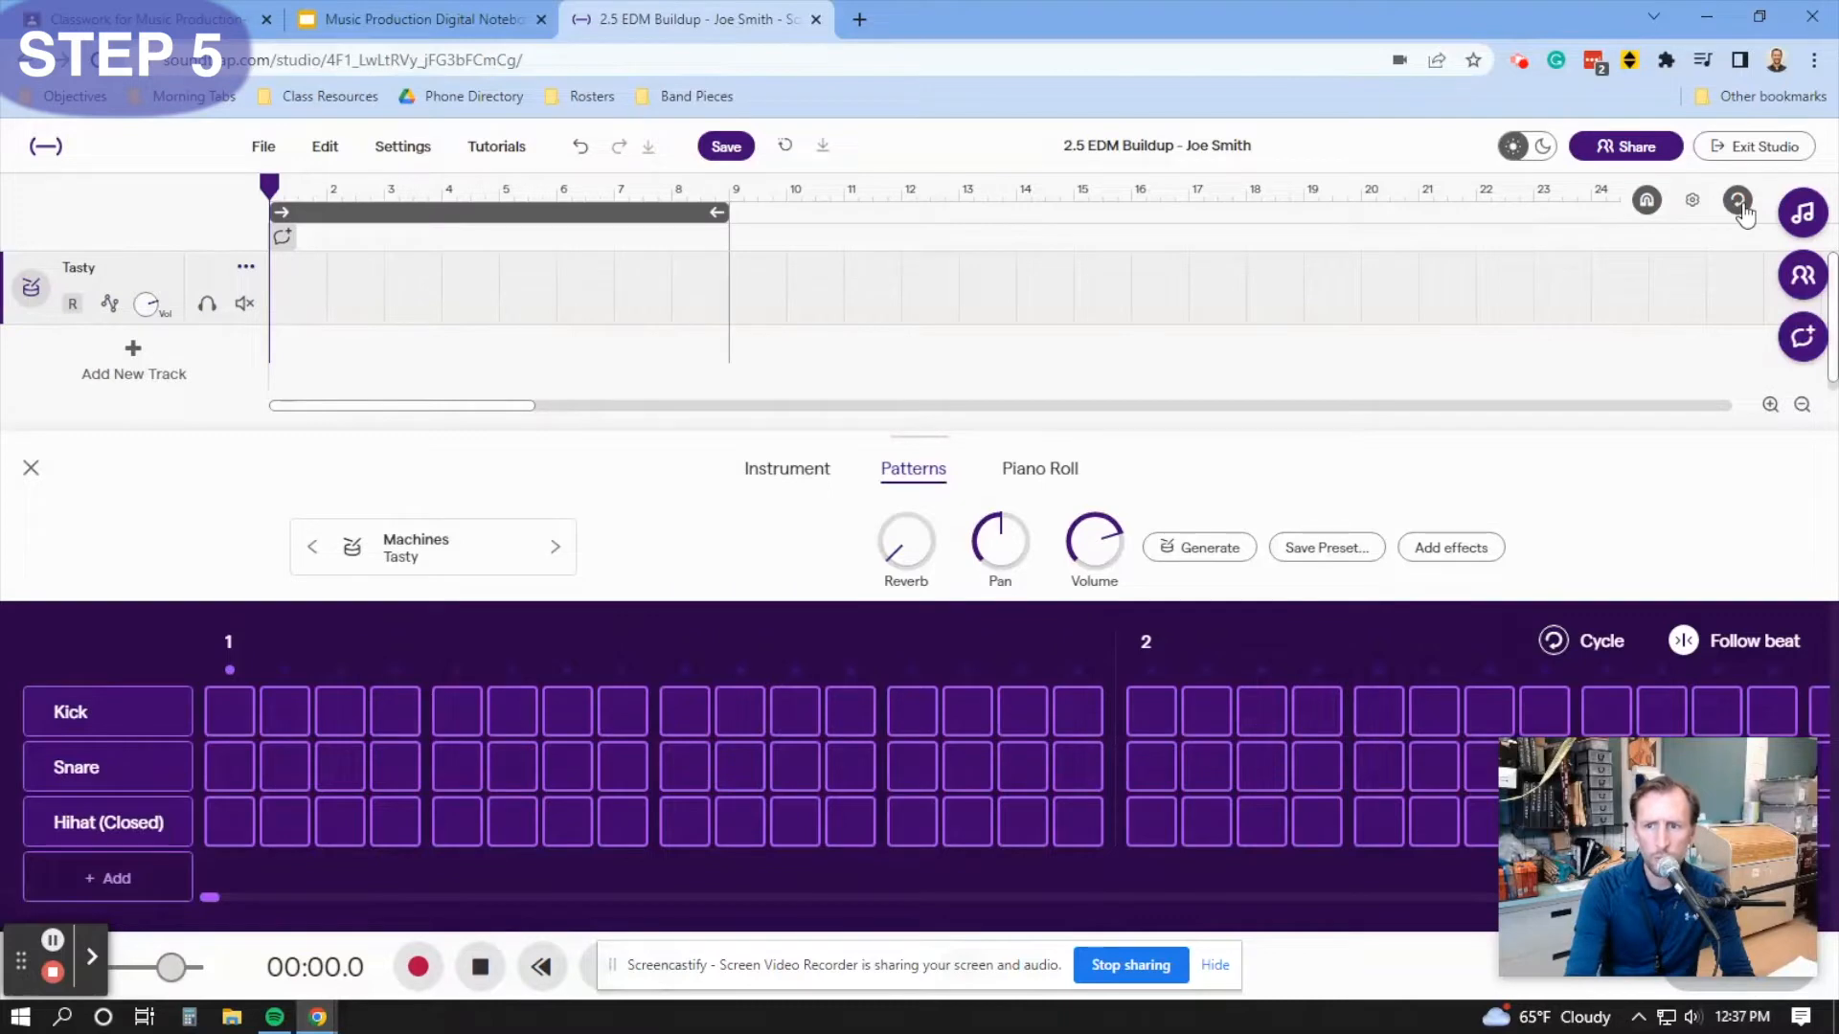
click(1739, 203)
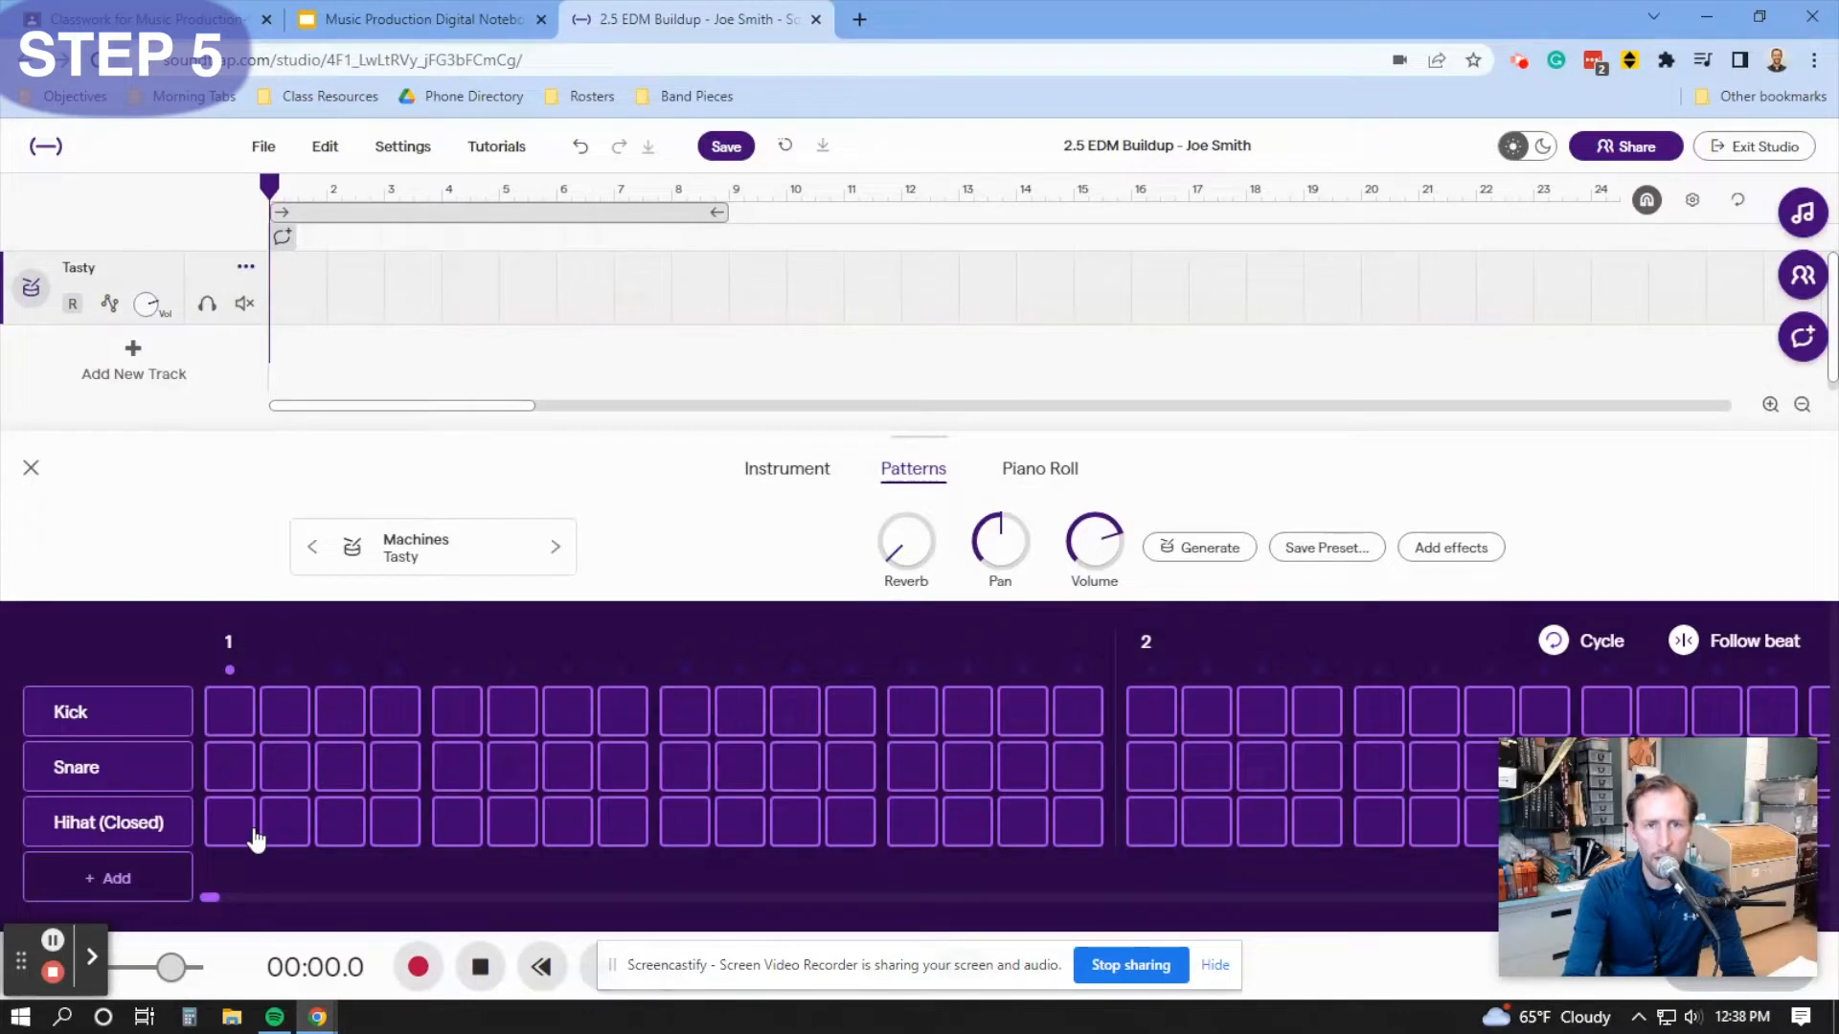
- Open the drum planner on slide 13 of the Google Slides notebook and tile it beside a separate Soundtrap window
click(426, 17)
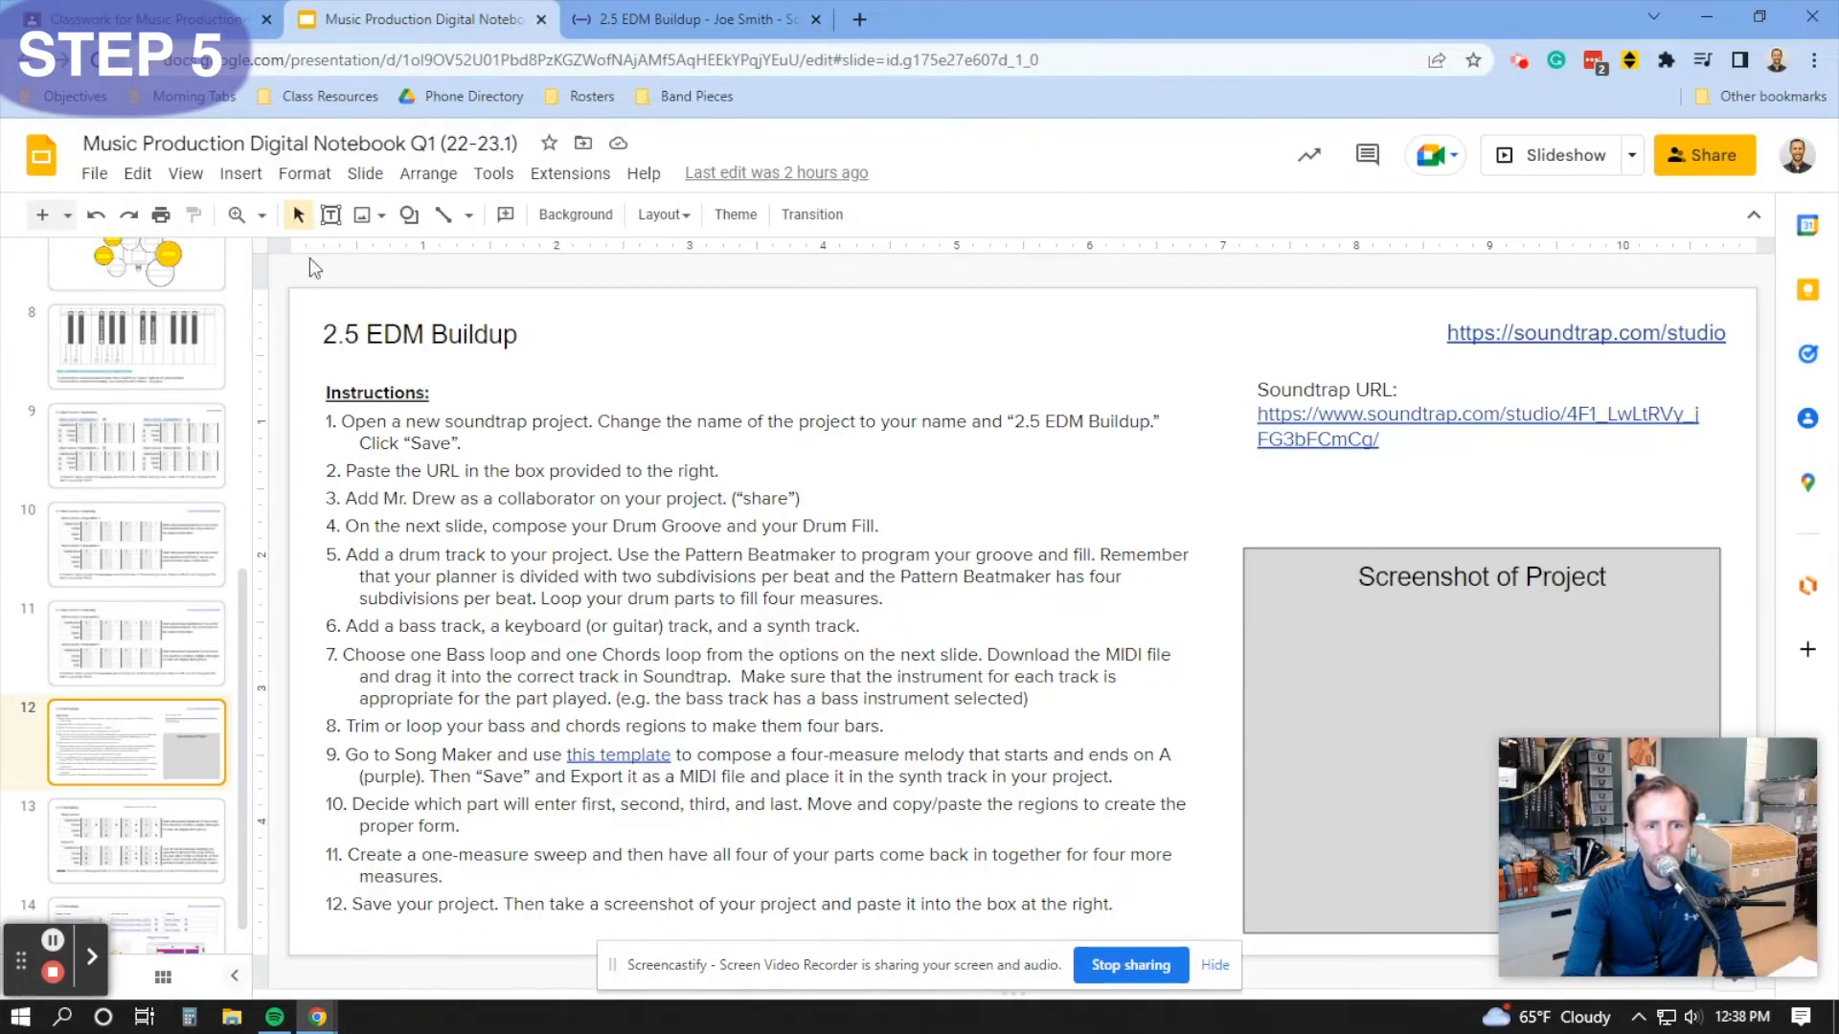
click(163, 832)
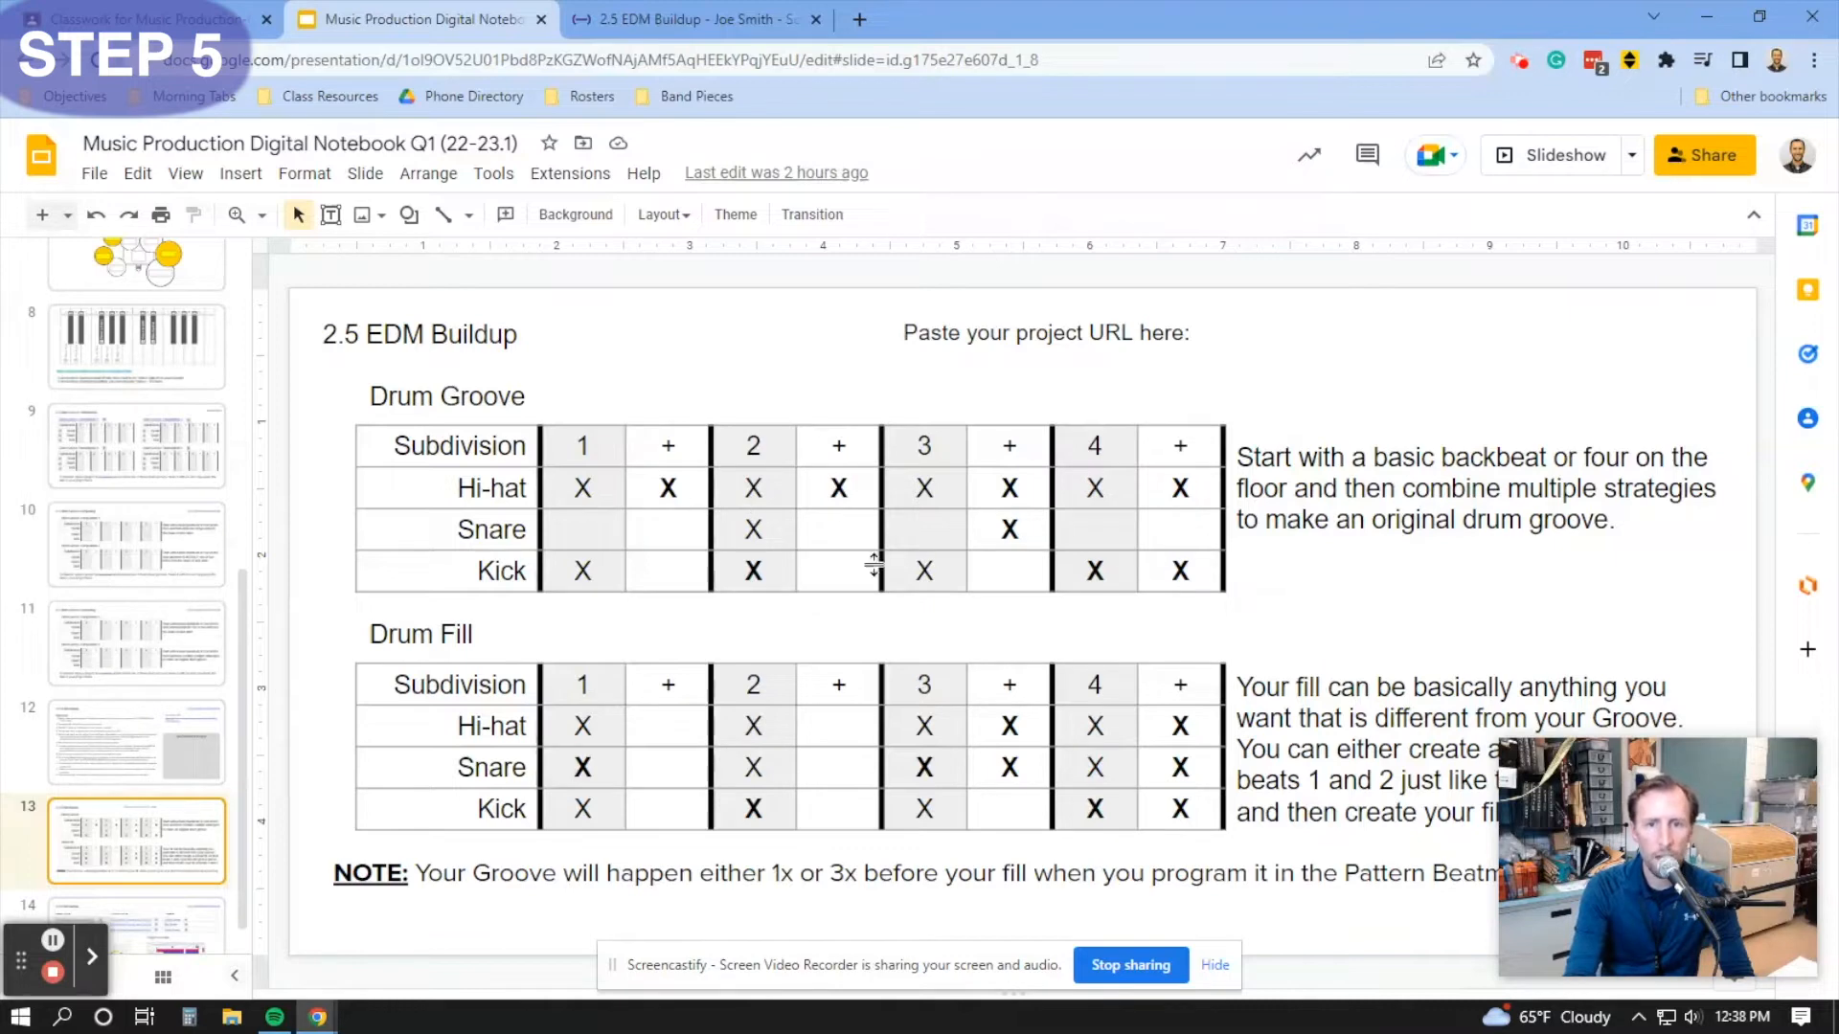
click(688, 21)
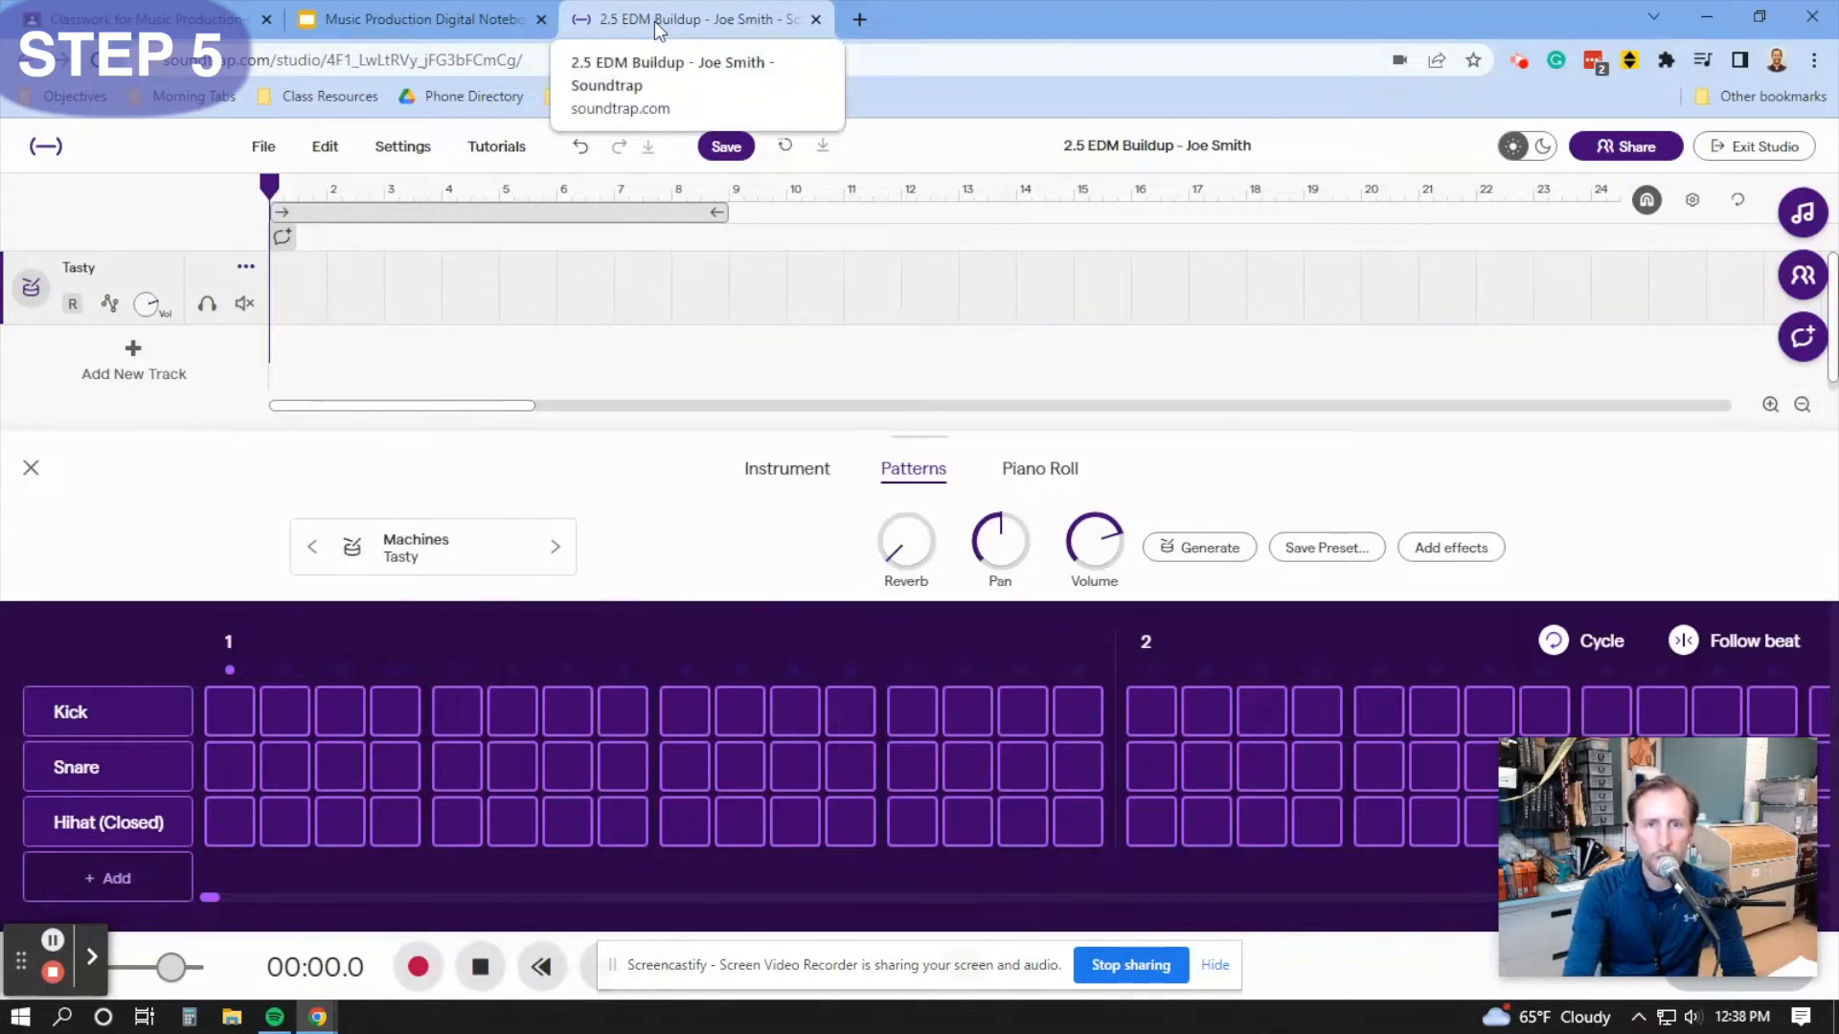
drag(653, 21, 658, 72)
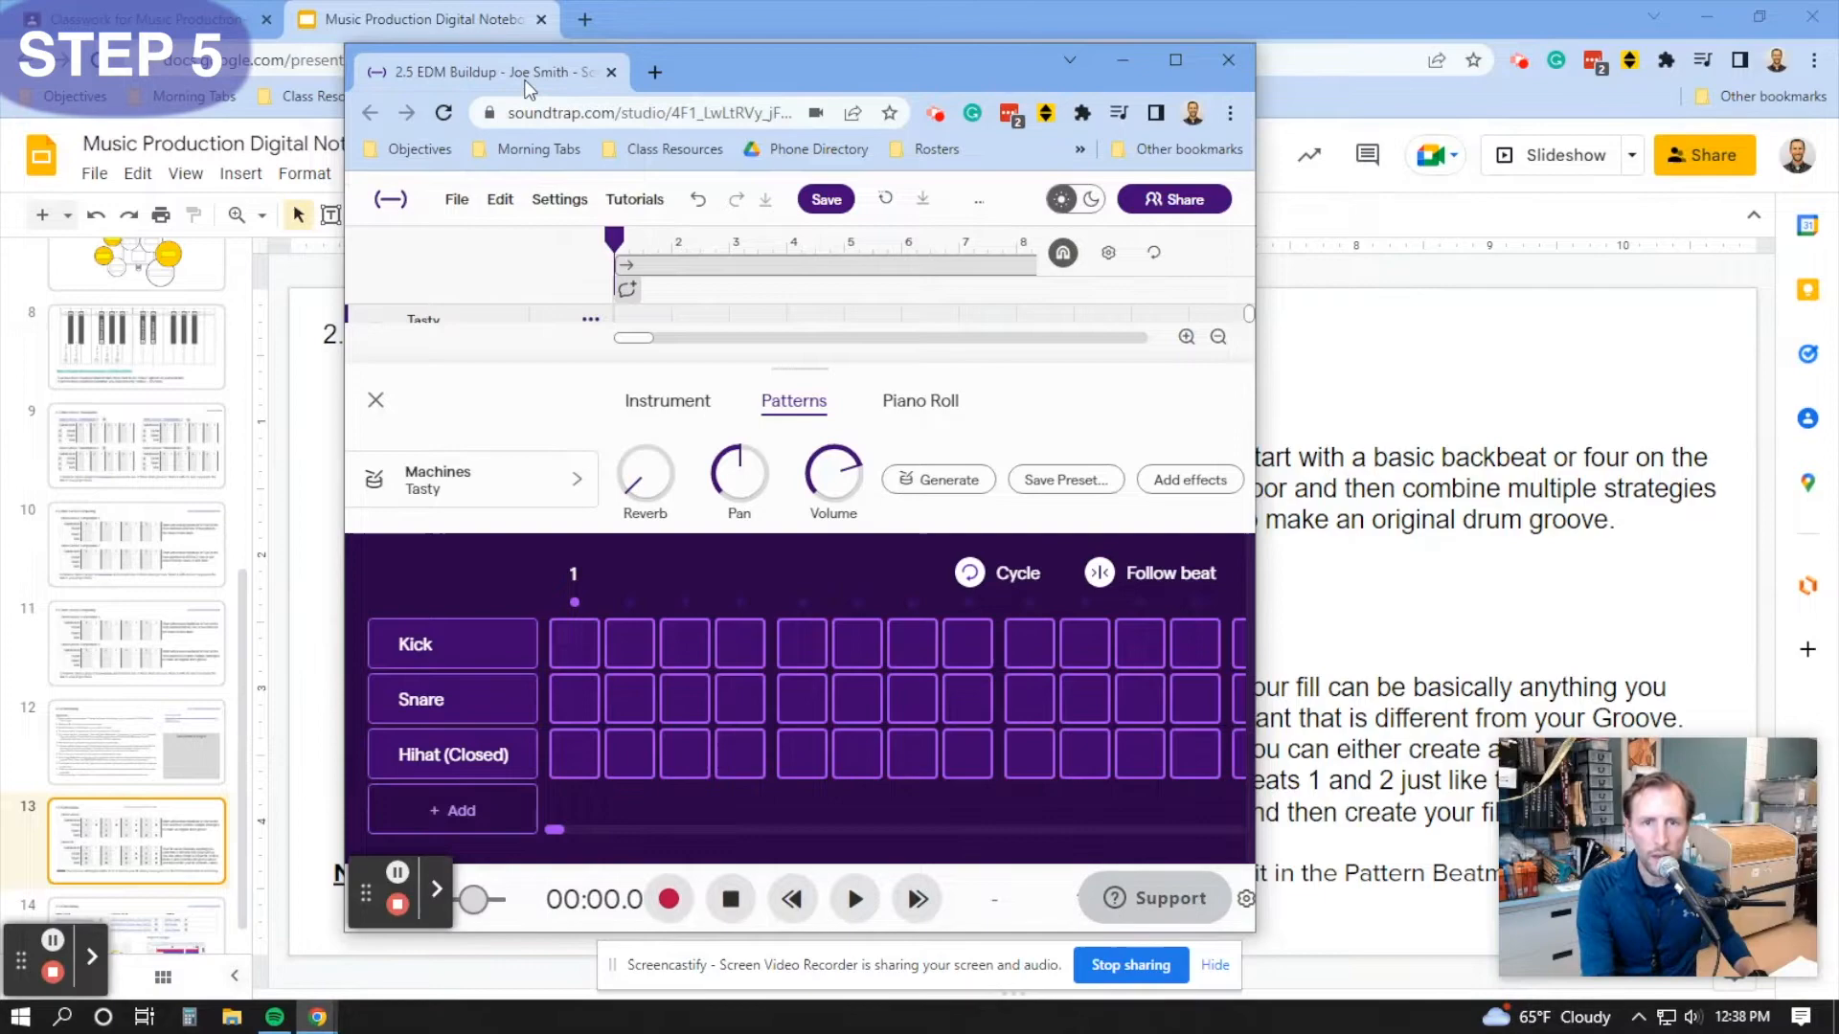
key(super+Right)
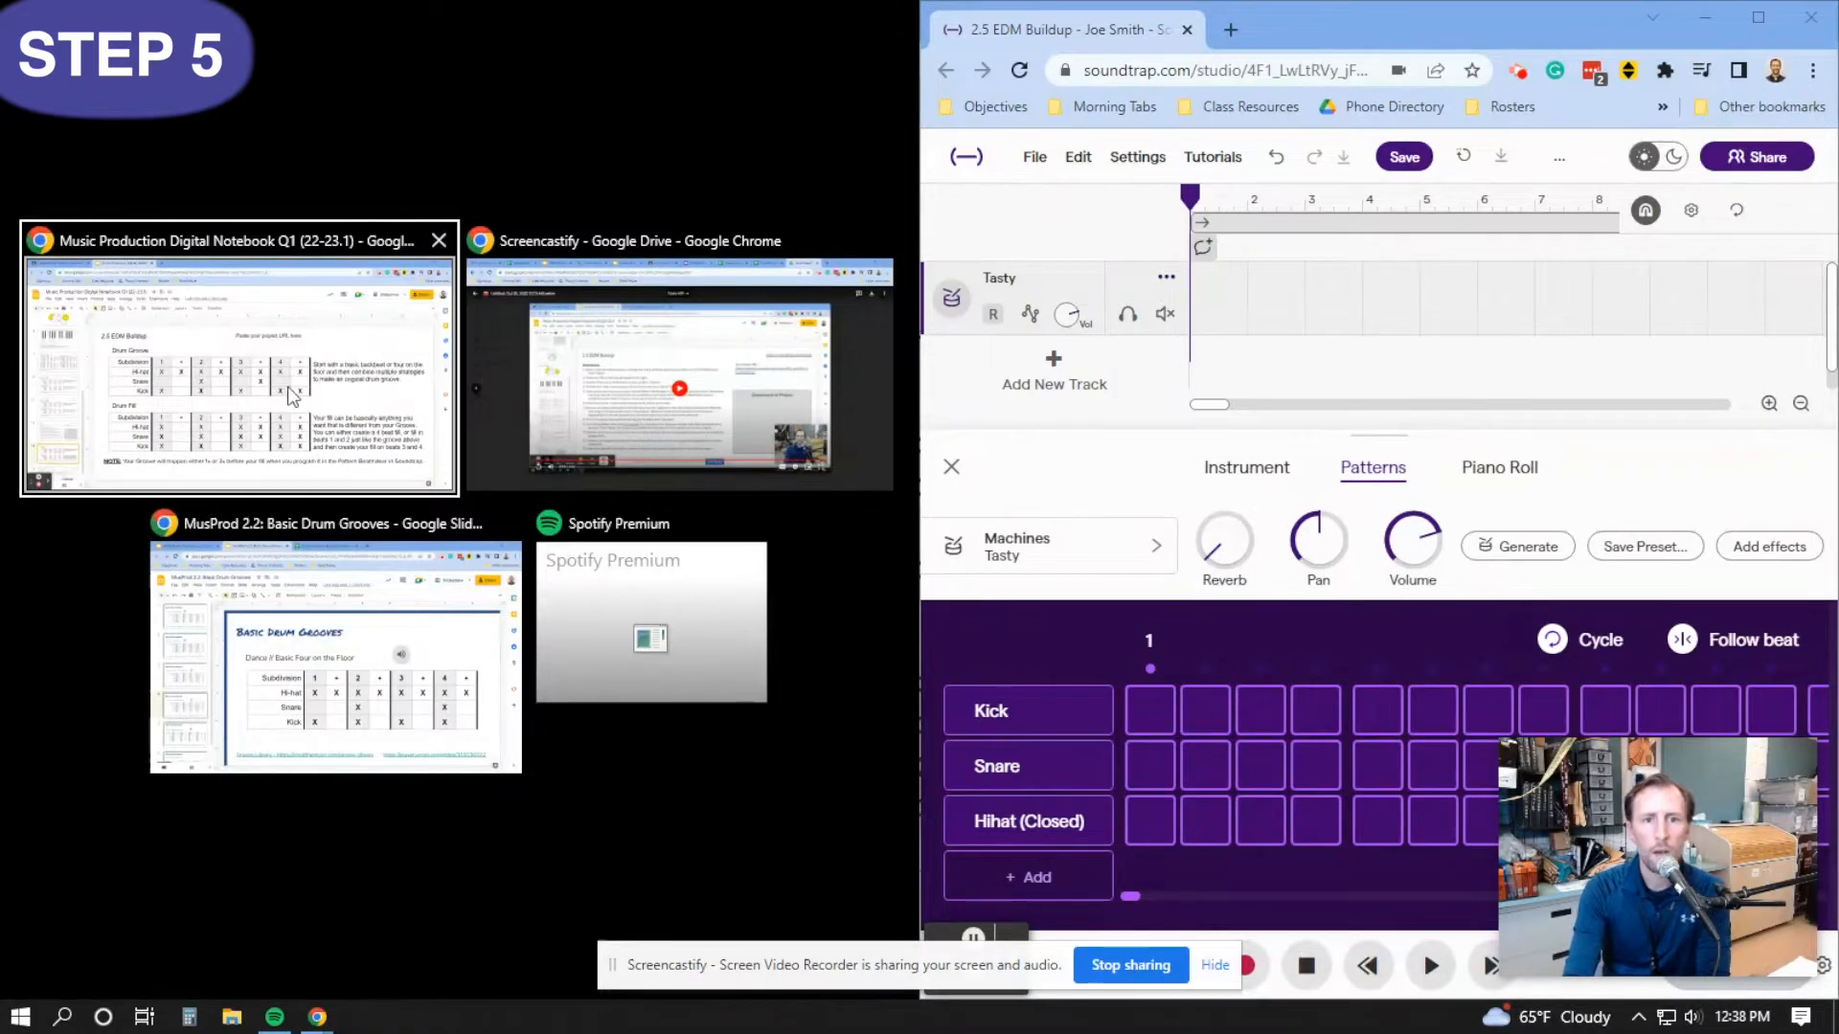
click(330, 337)
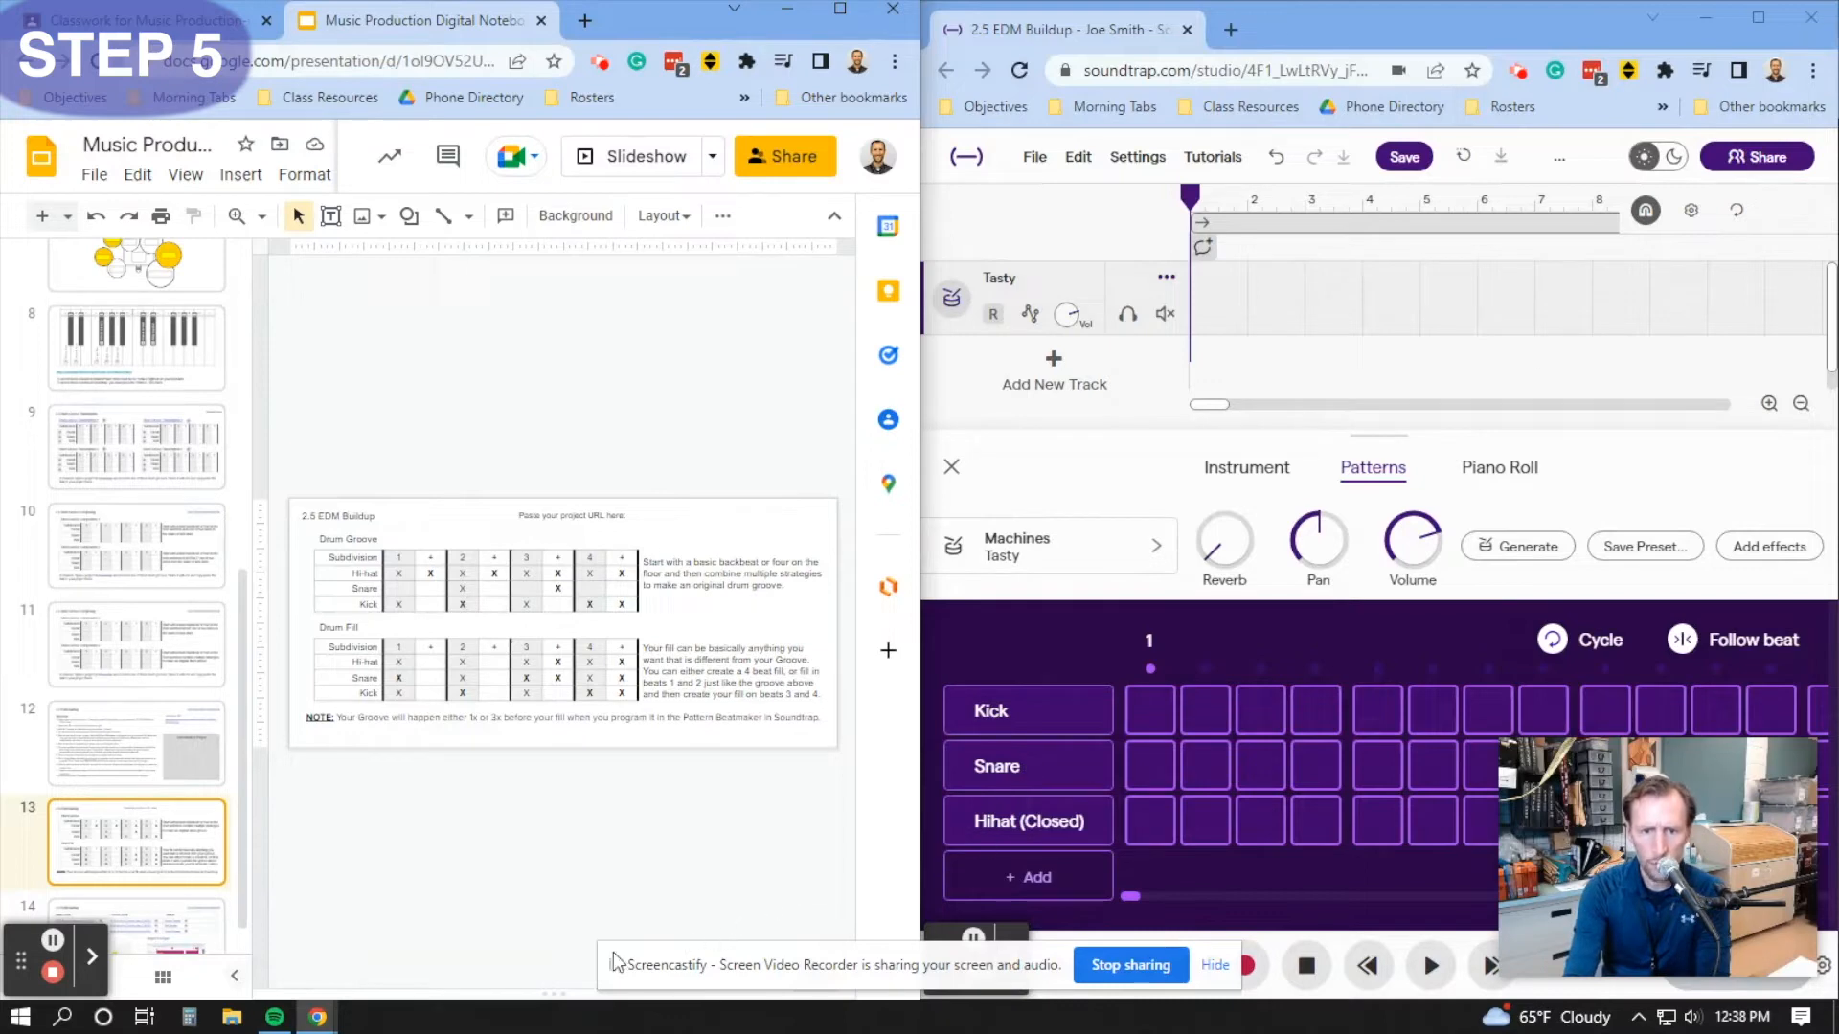
- Hide the side panel and slide filmstrip in the notebook window, and widen the Soundtrap window beside it
drag(613, 968, 604, 883)
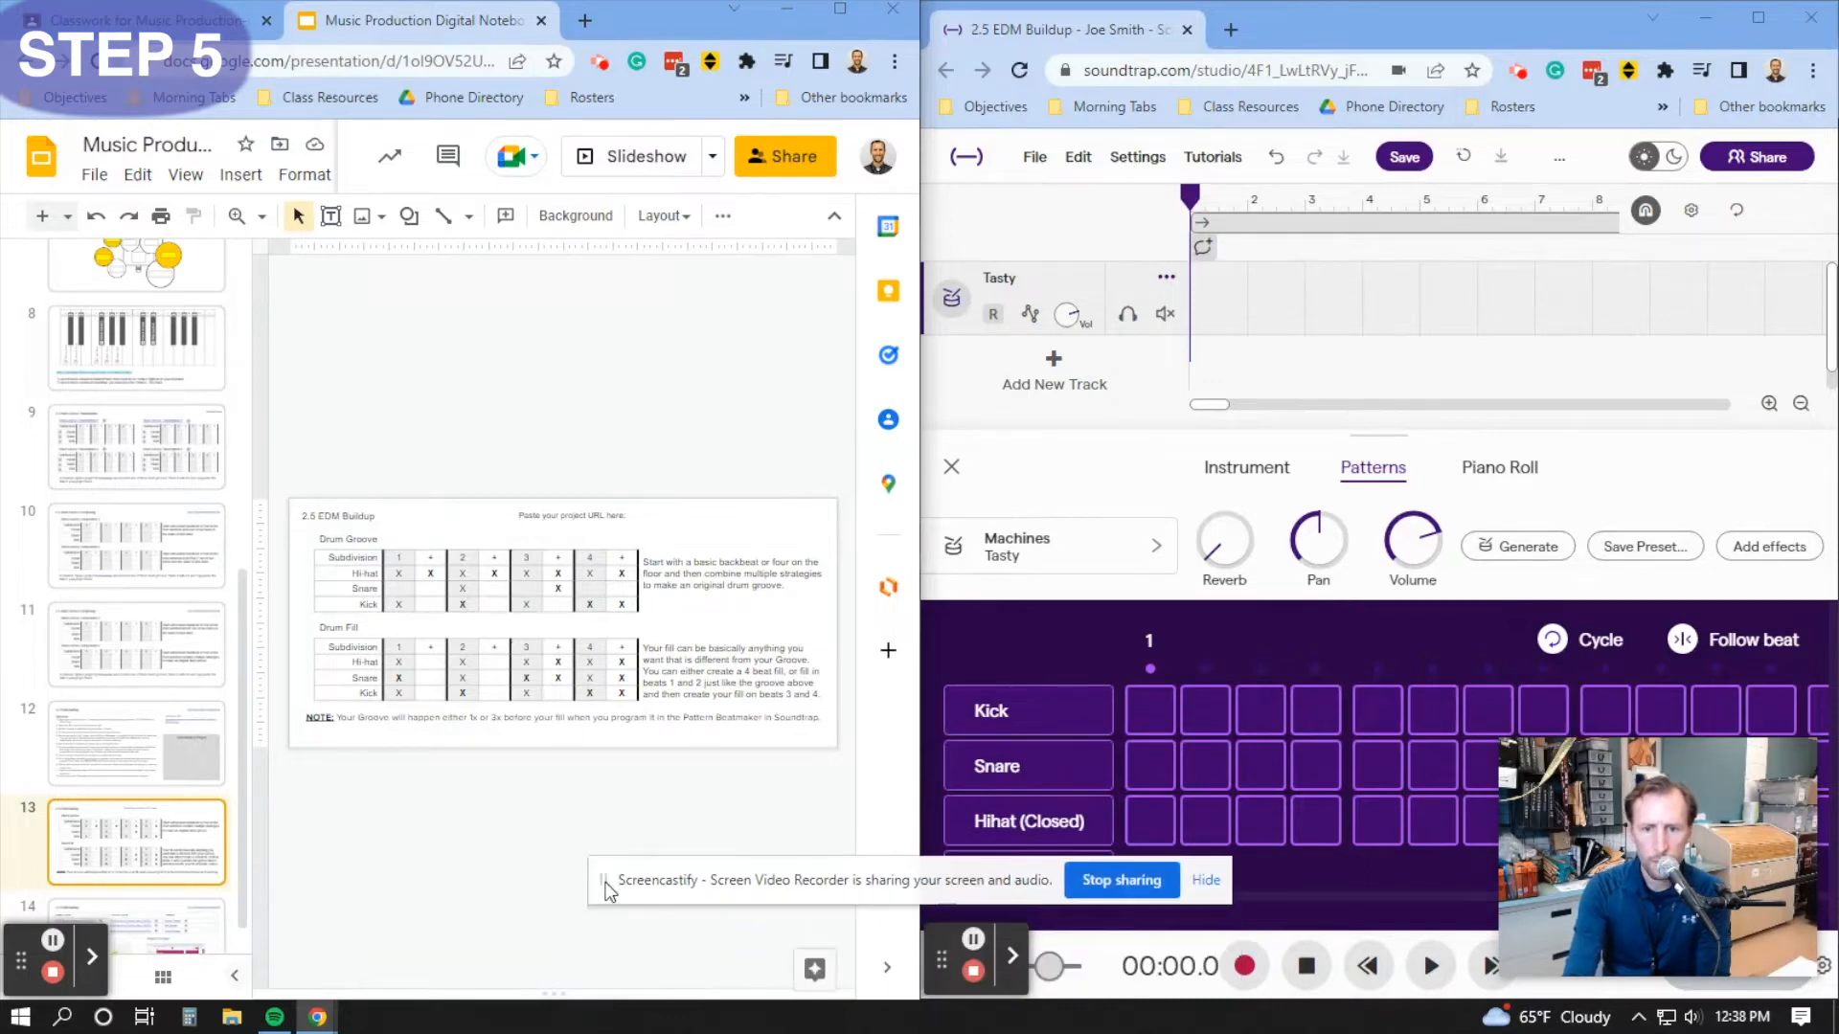
click(885, 972)
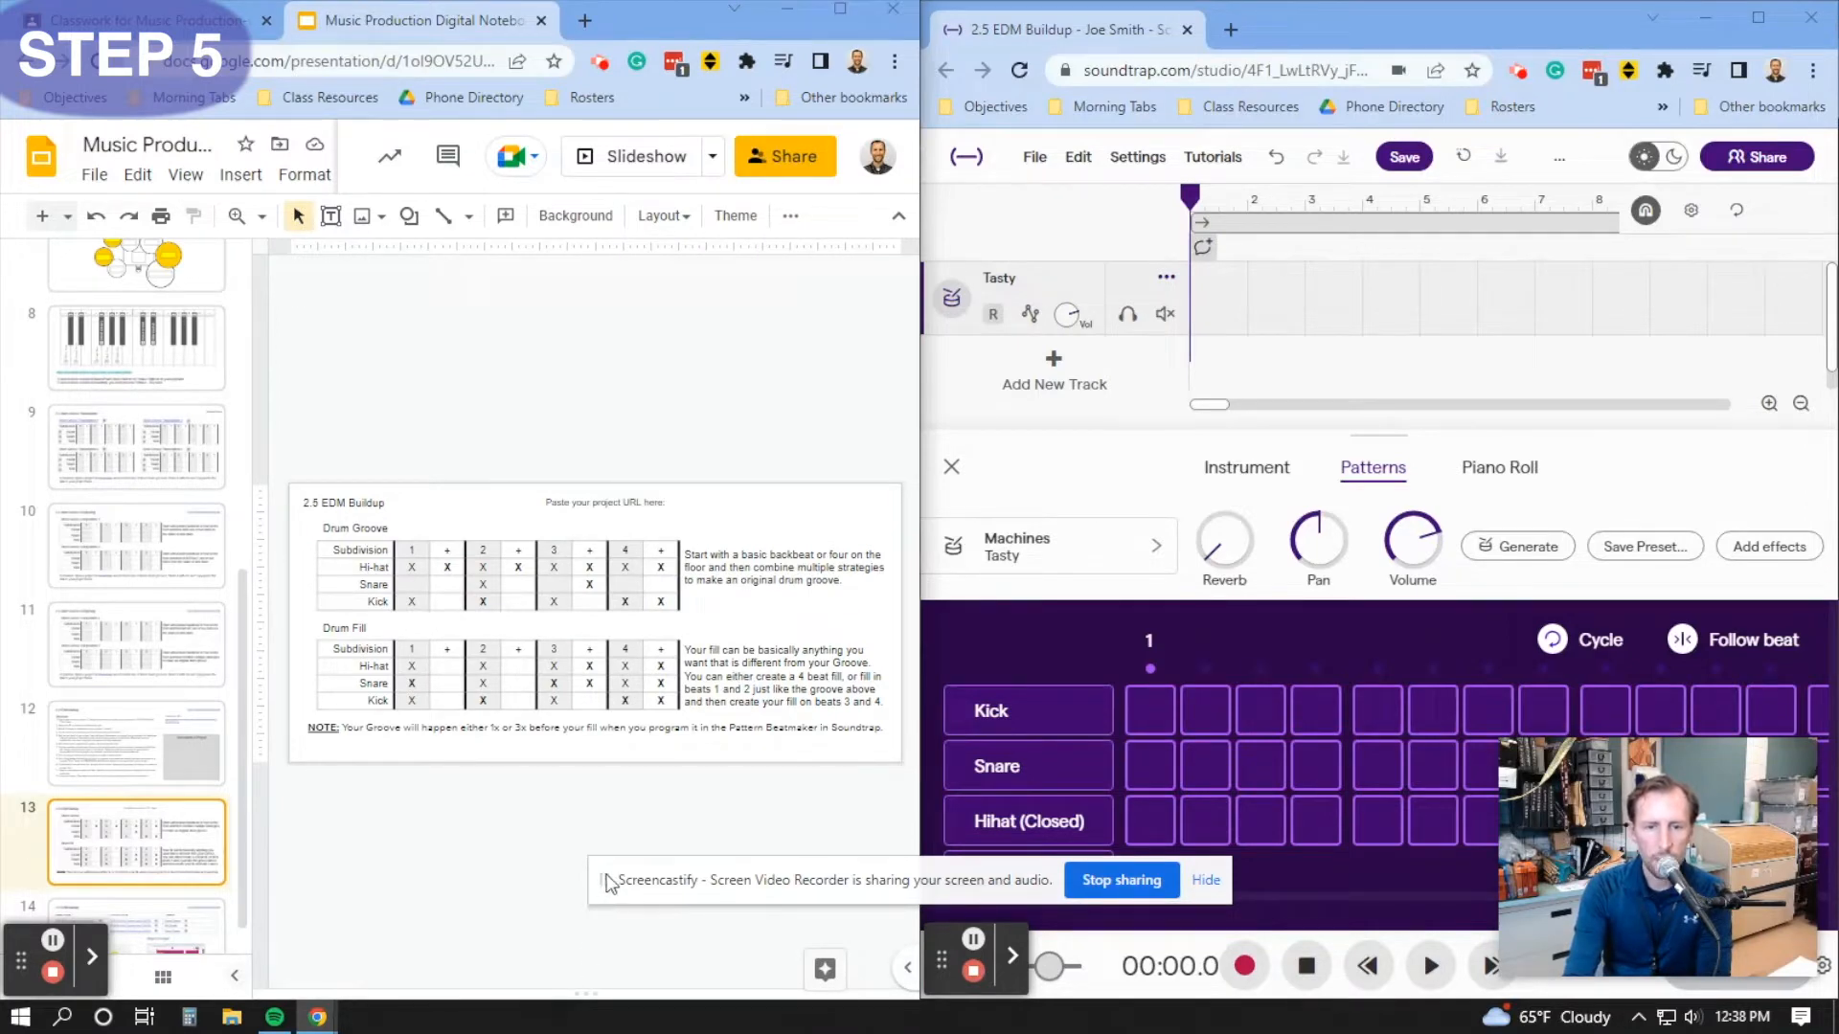
drag(602, 879, 603, 979)
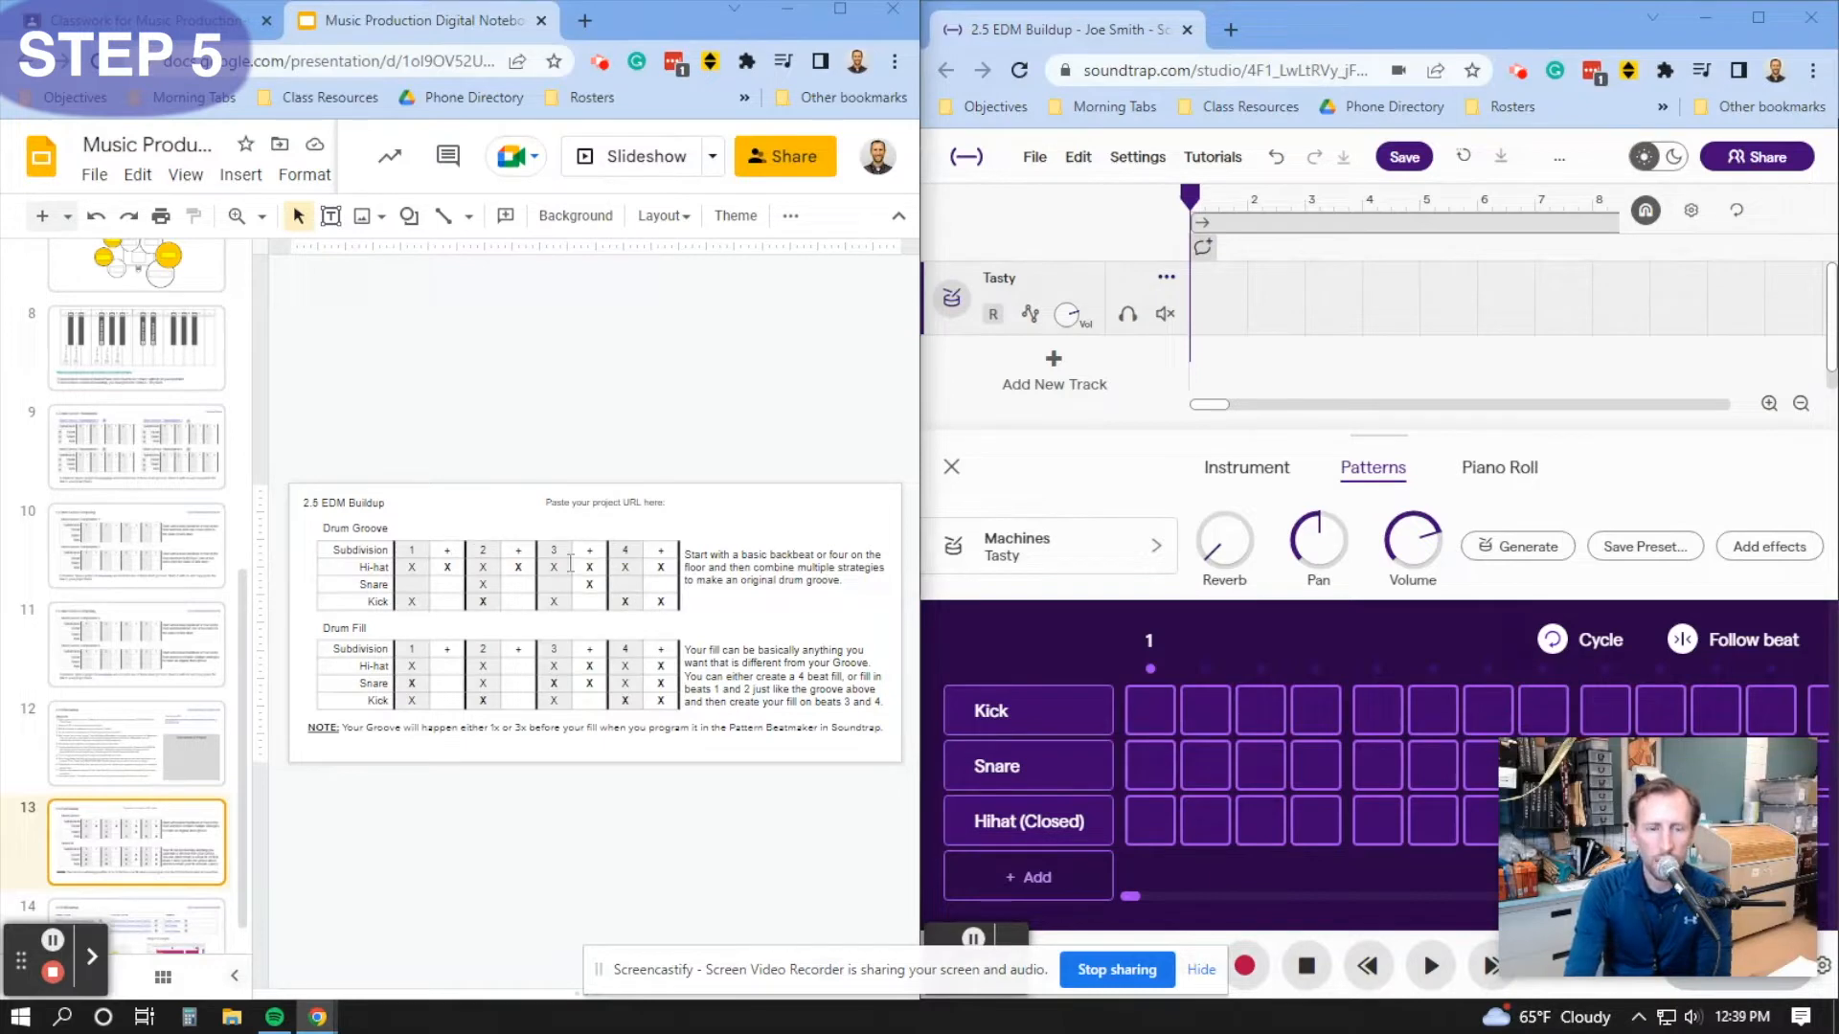
click(235, 976)
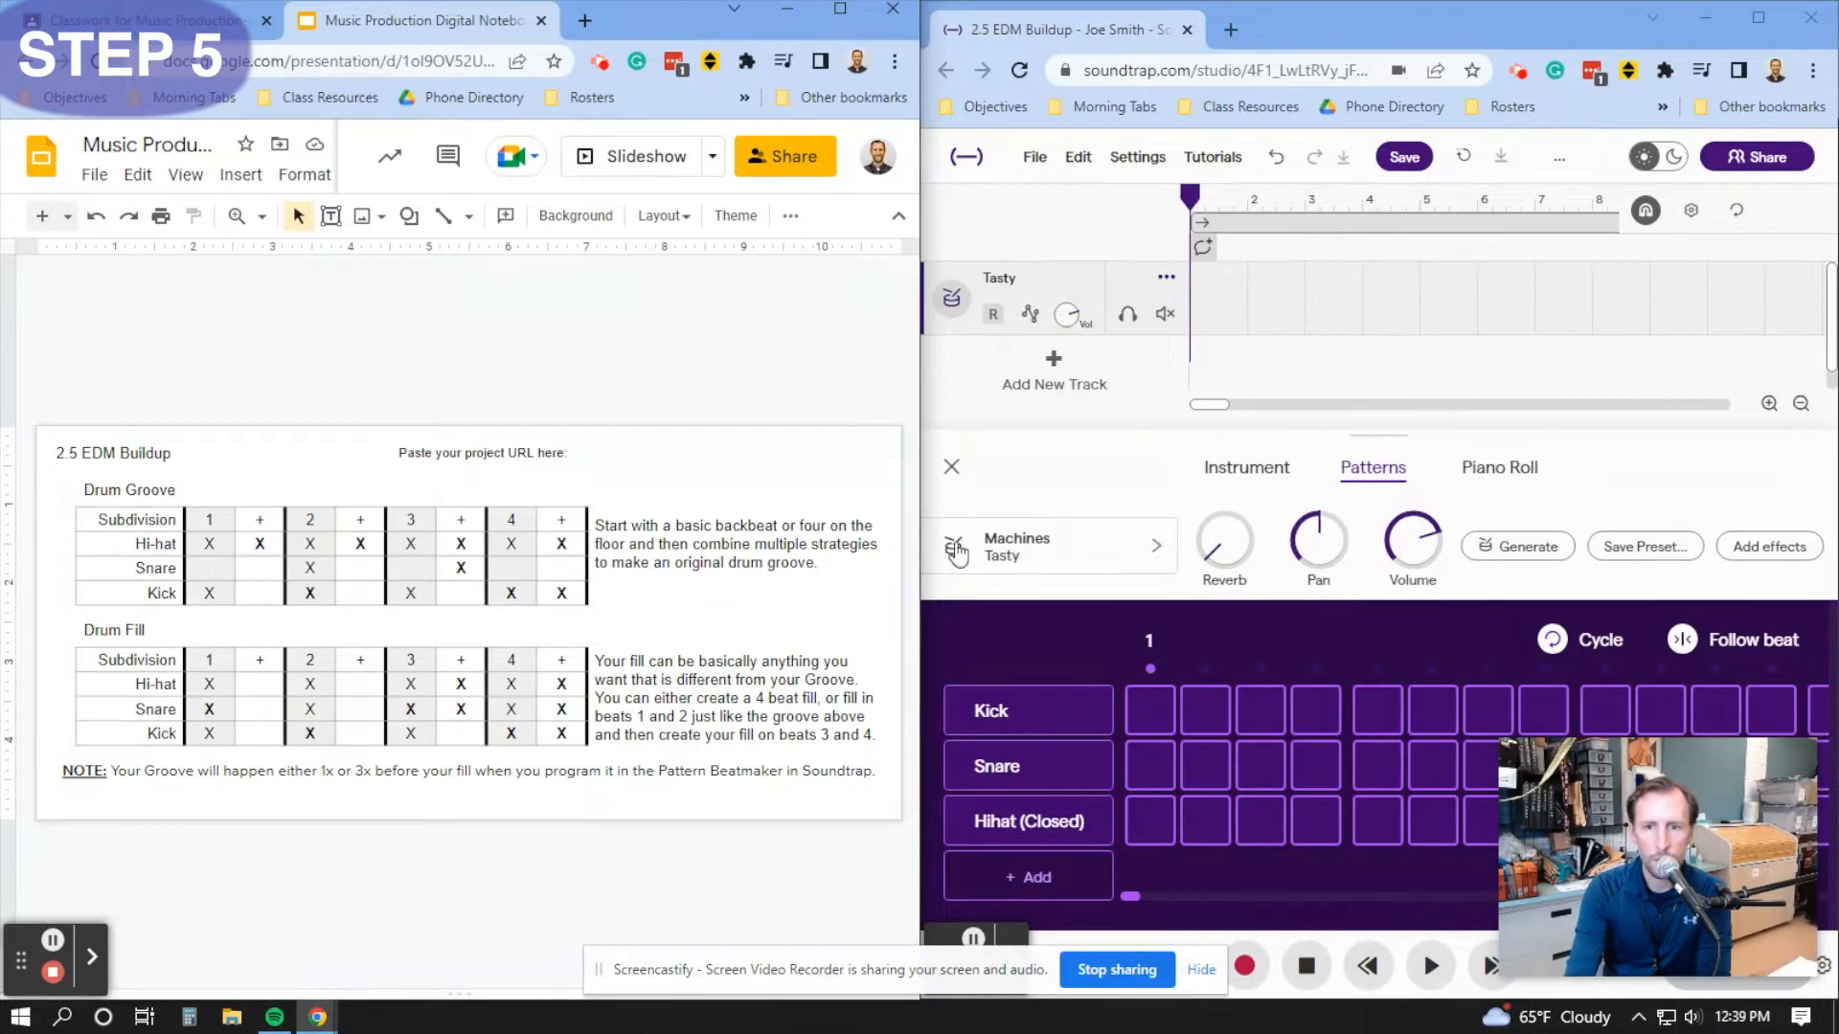
drag(920, 538, 848, 538)
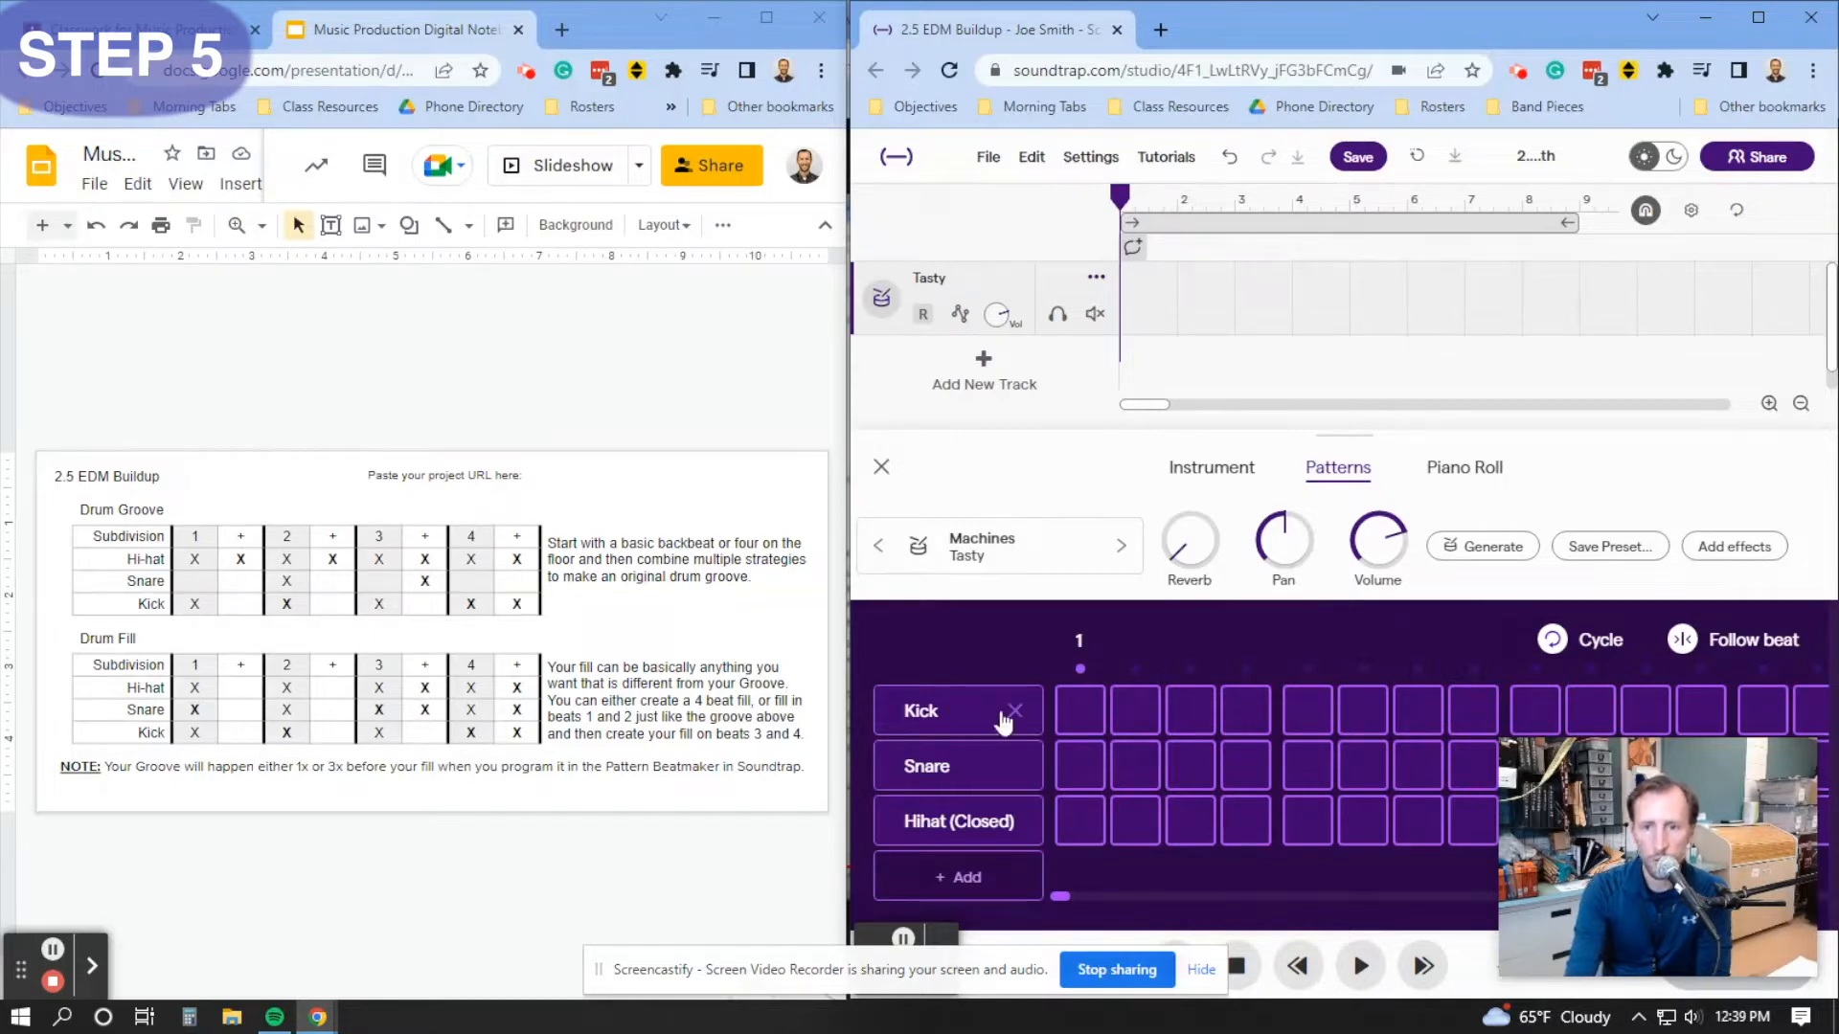
- Program the groove's Kick in measure 1 on beats 1, 2, 3, 4 and the "+" of beat 4, widening the Soundtrap window further
click(1081, 717)
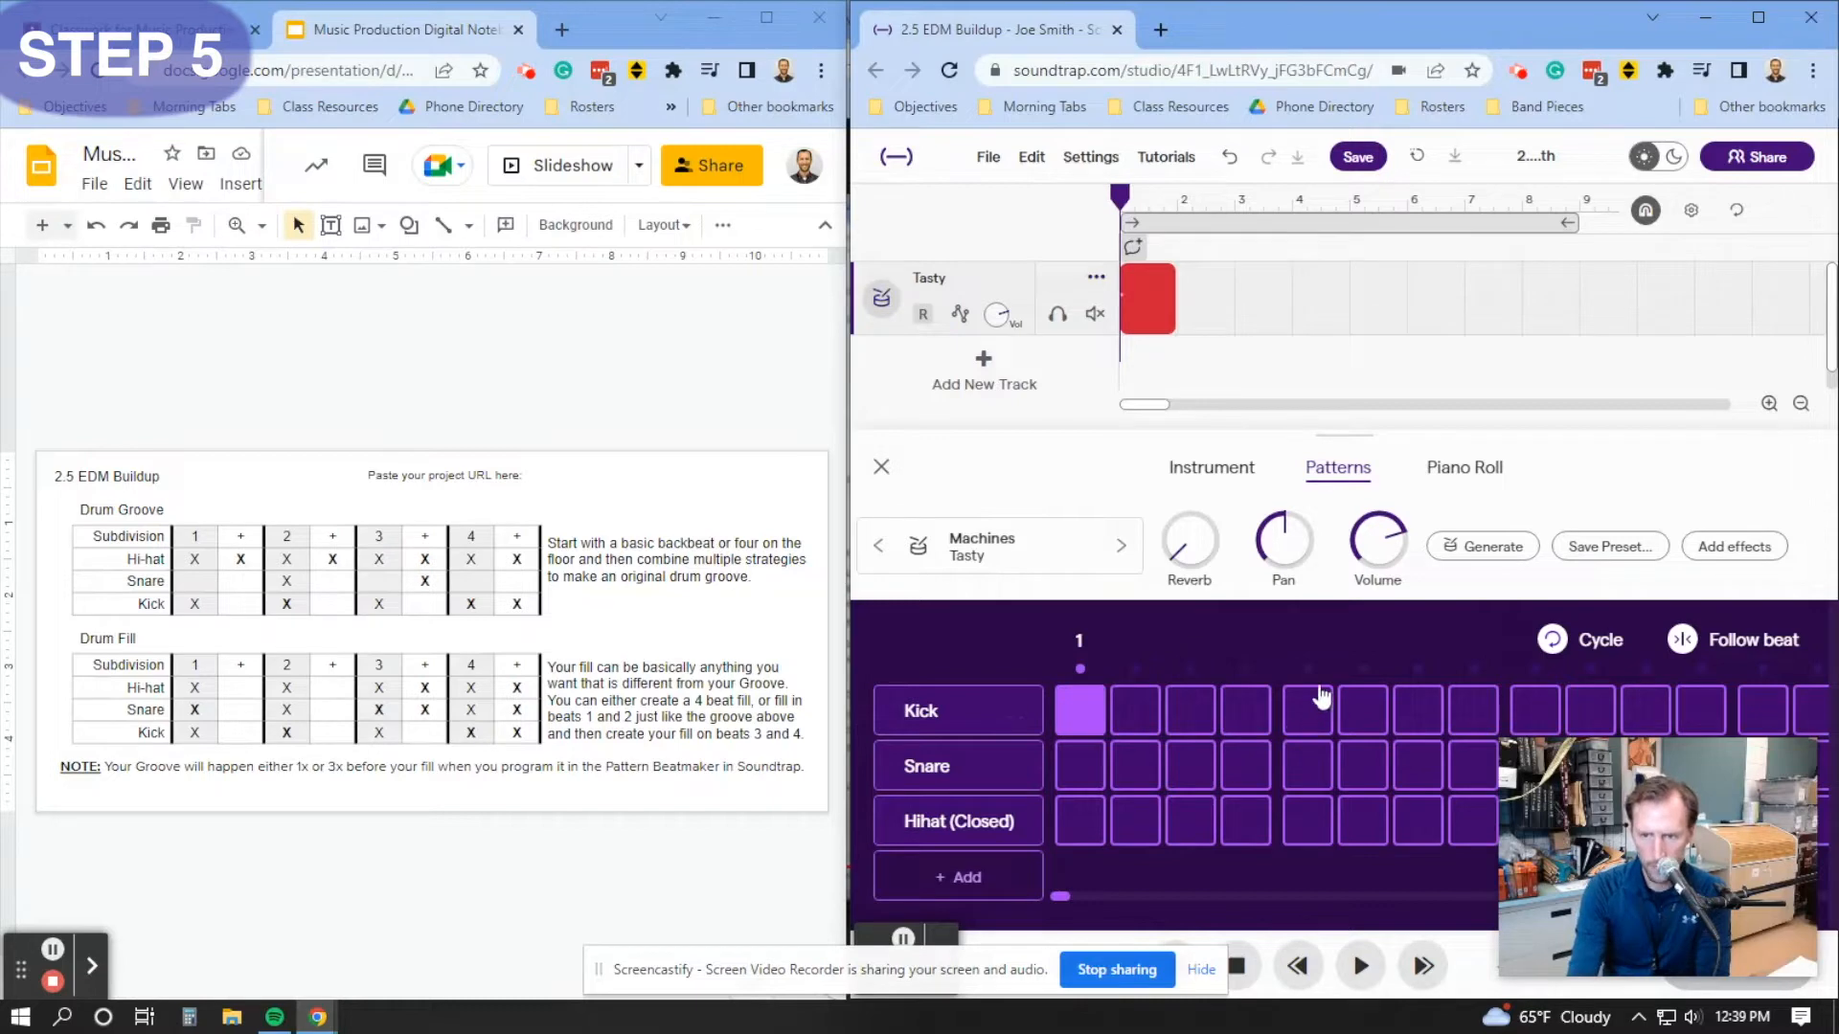
click(1300, 717)
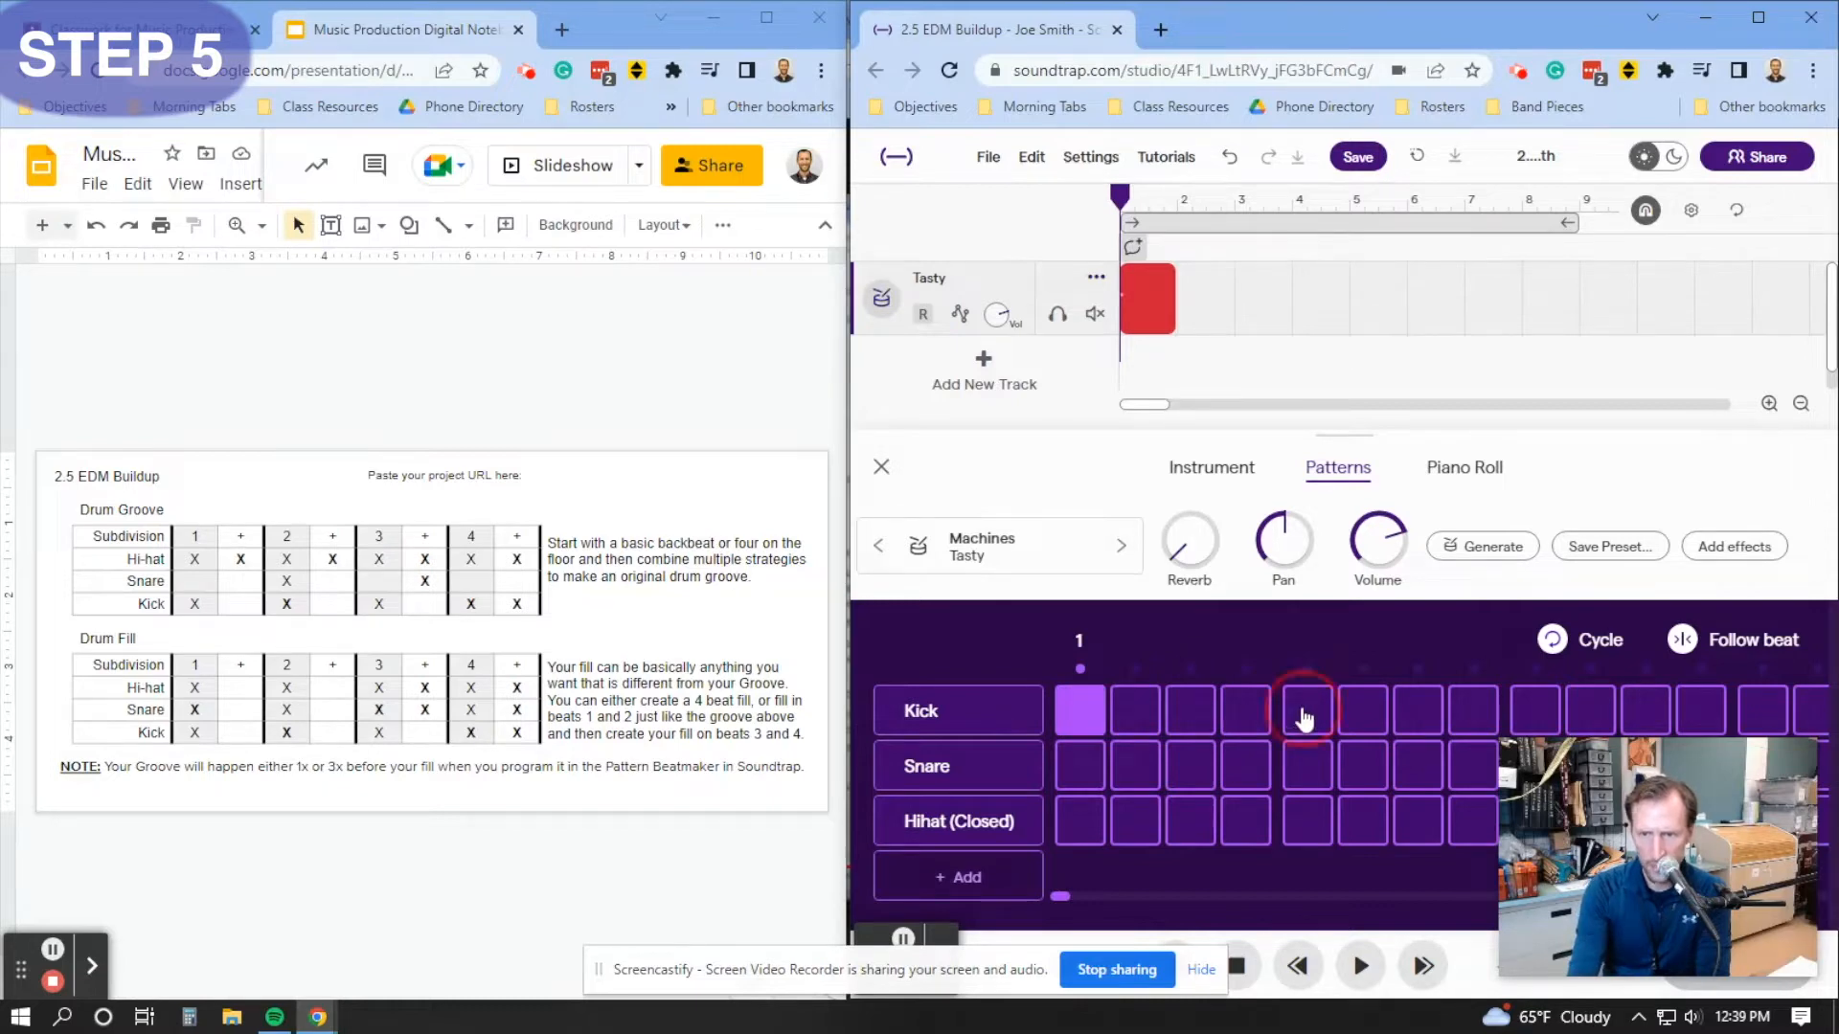
click(1537, 723)
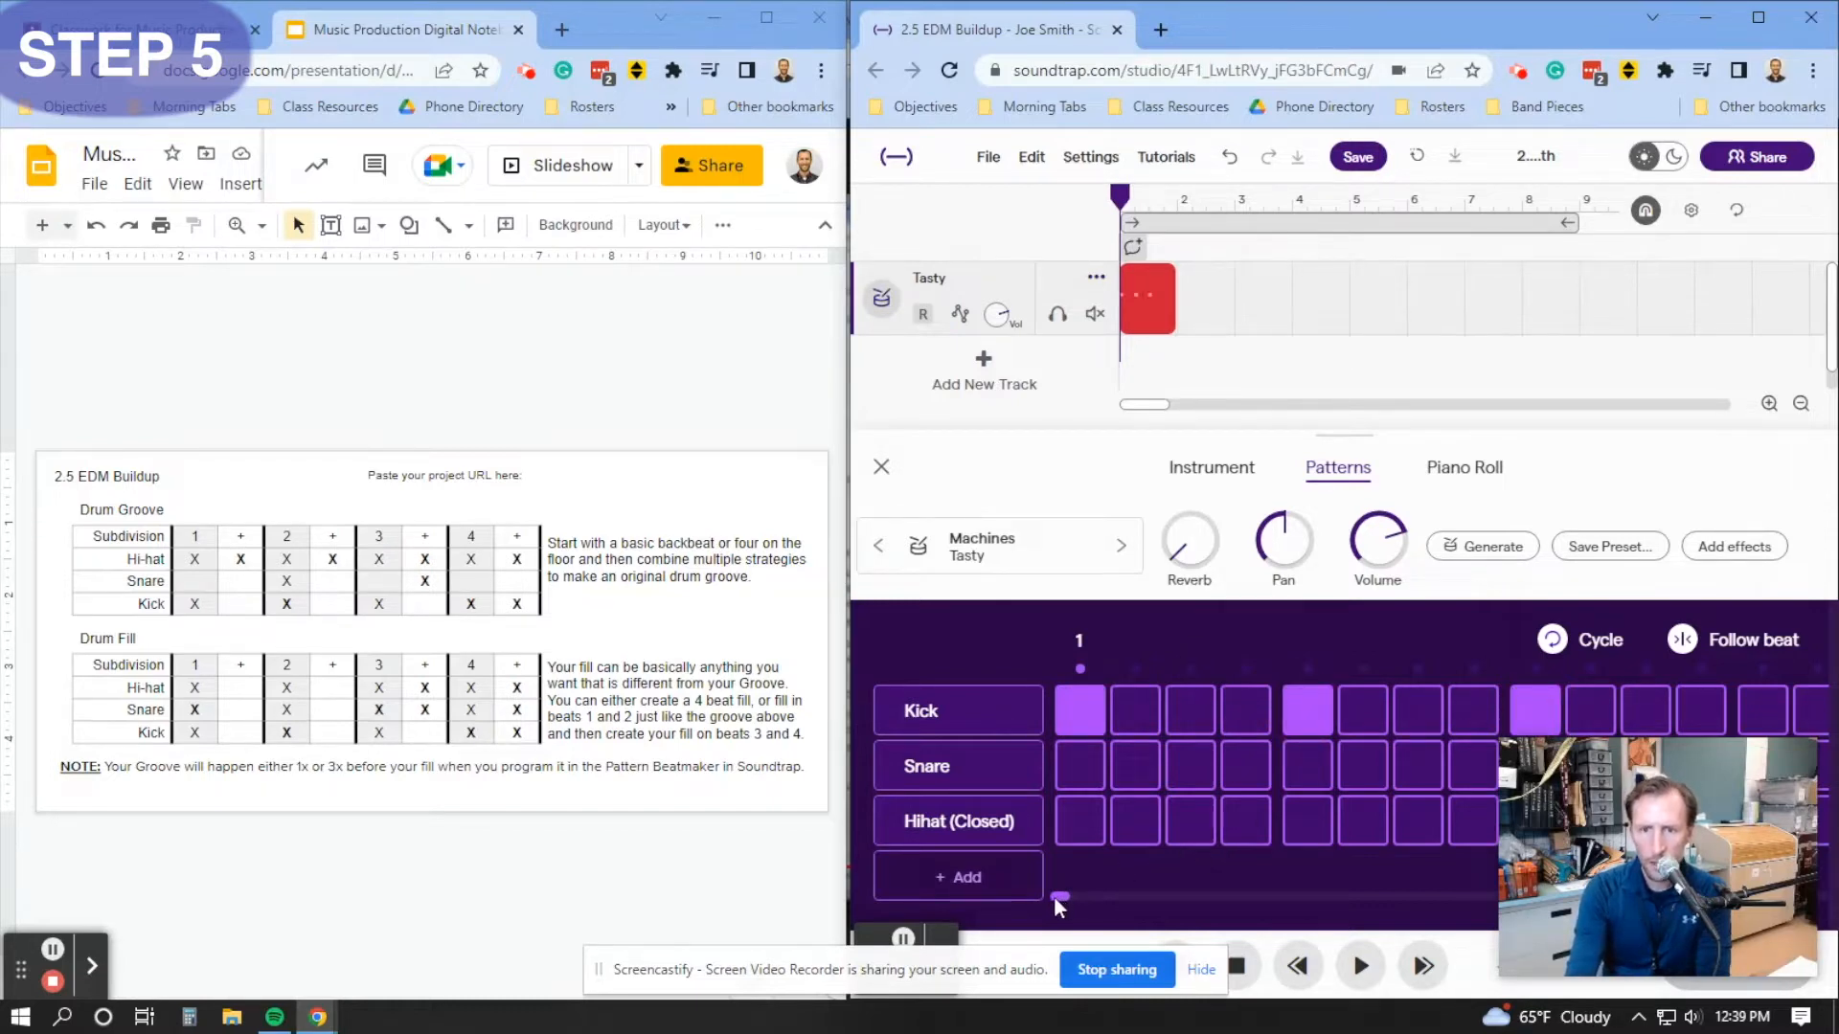
drag(843, 566, 572, 577)
click(1495, 711)
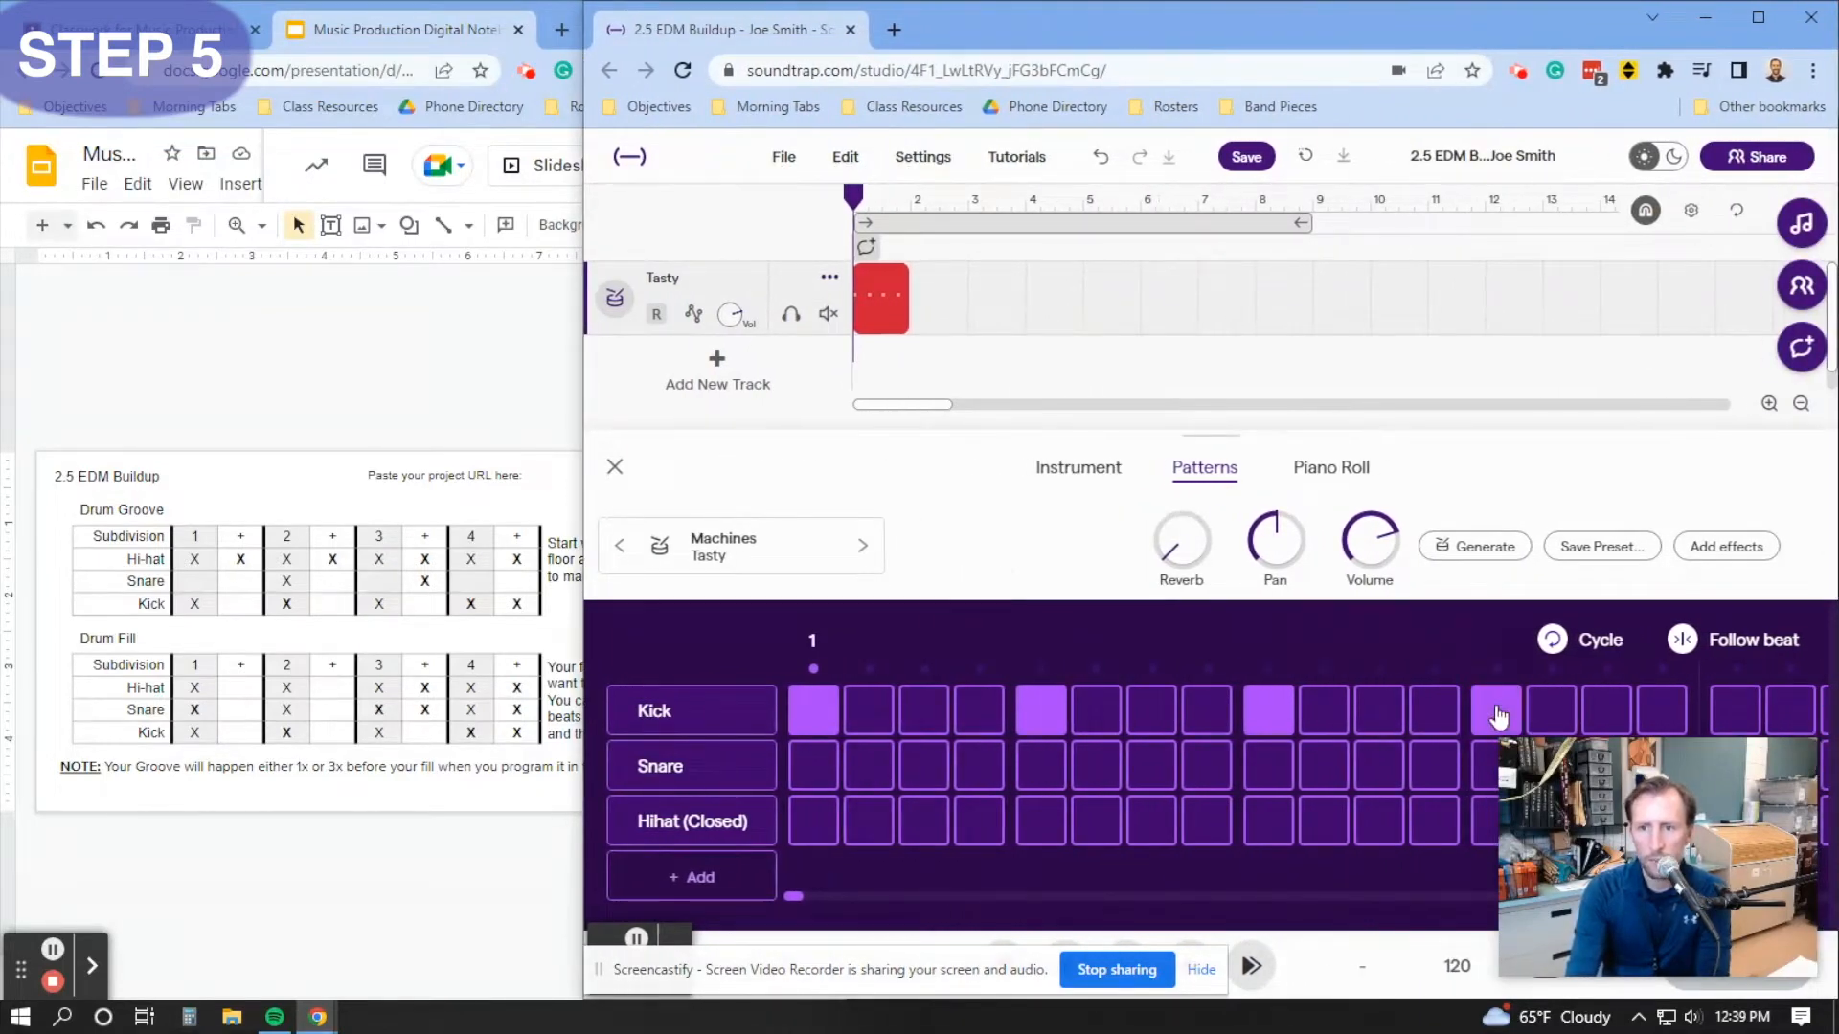
click(1608, 713)
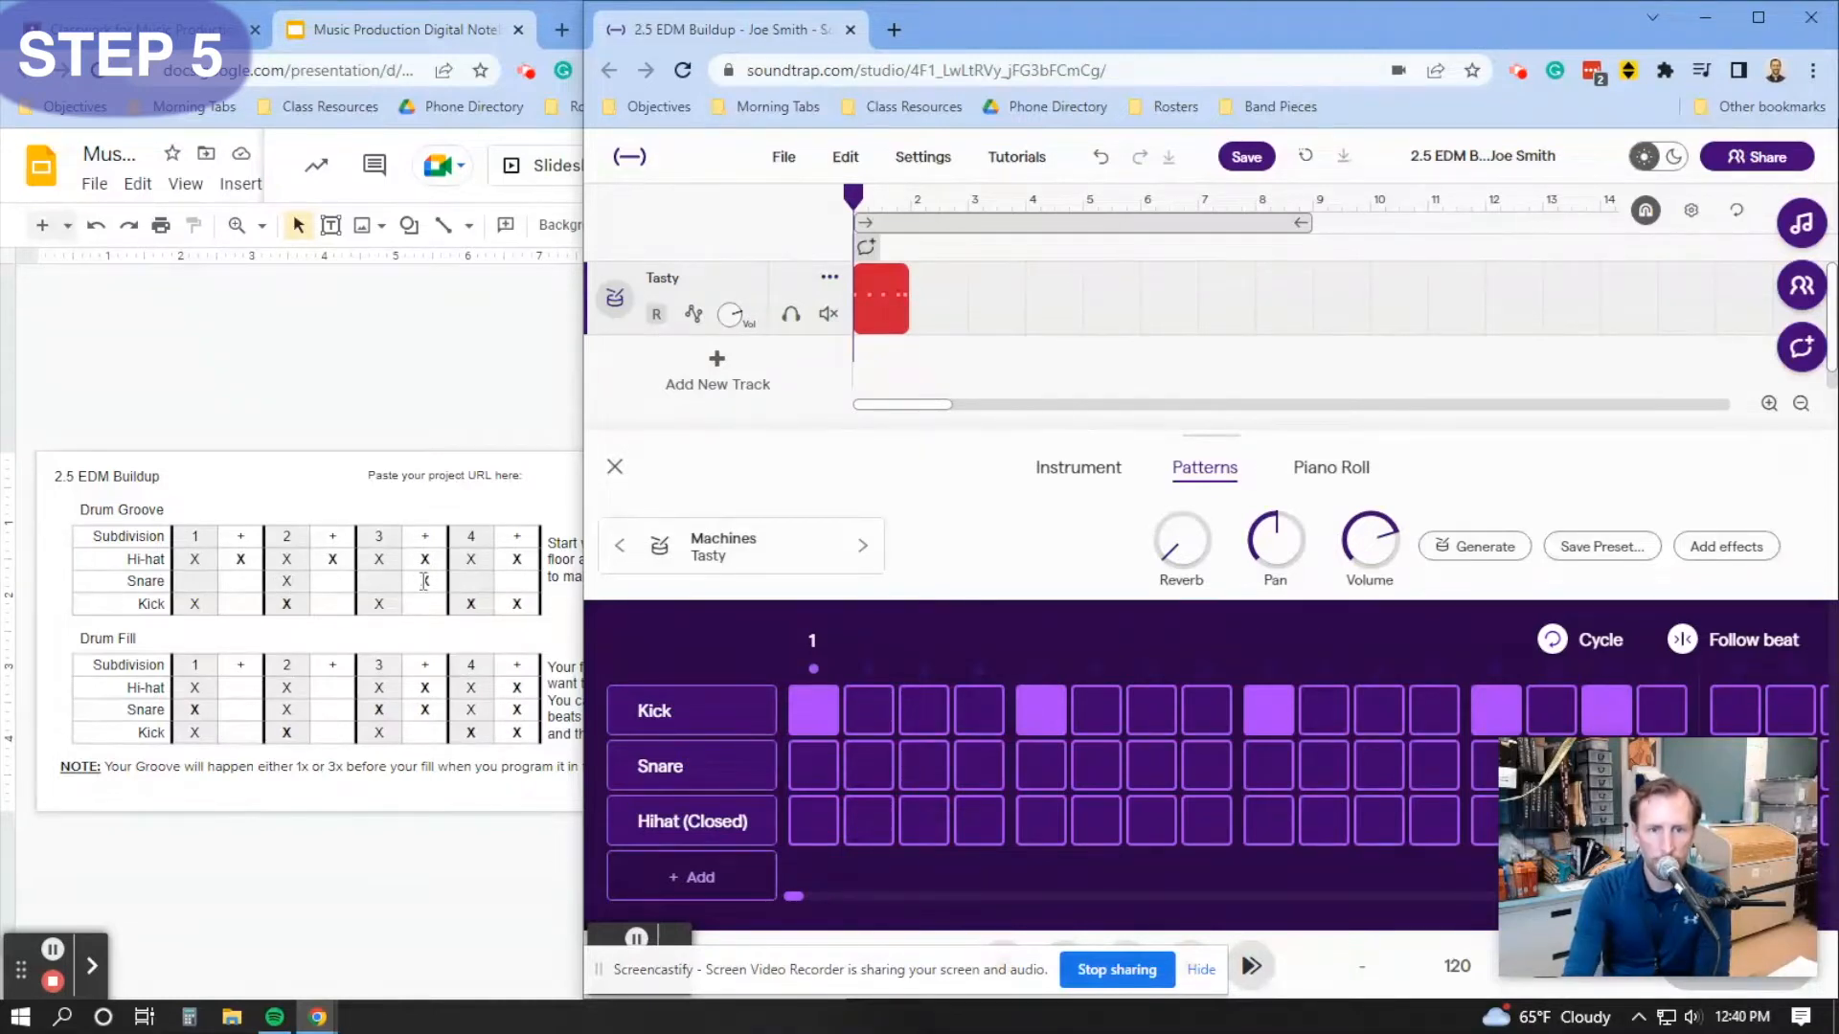
- Program the groove's Snare in measure 1 on beat 2 and the "+" of beat 3
click(1049, 766)
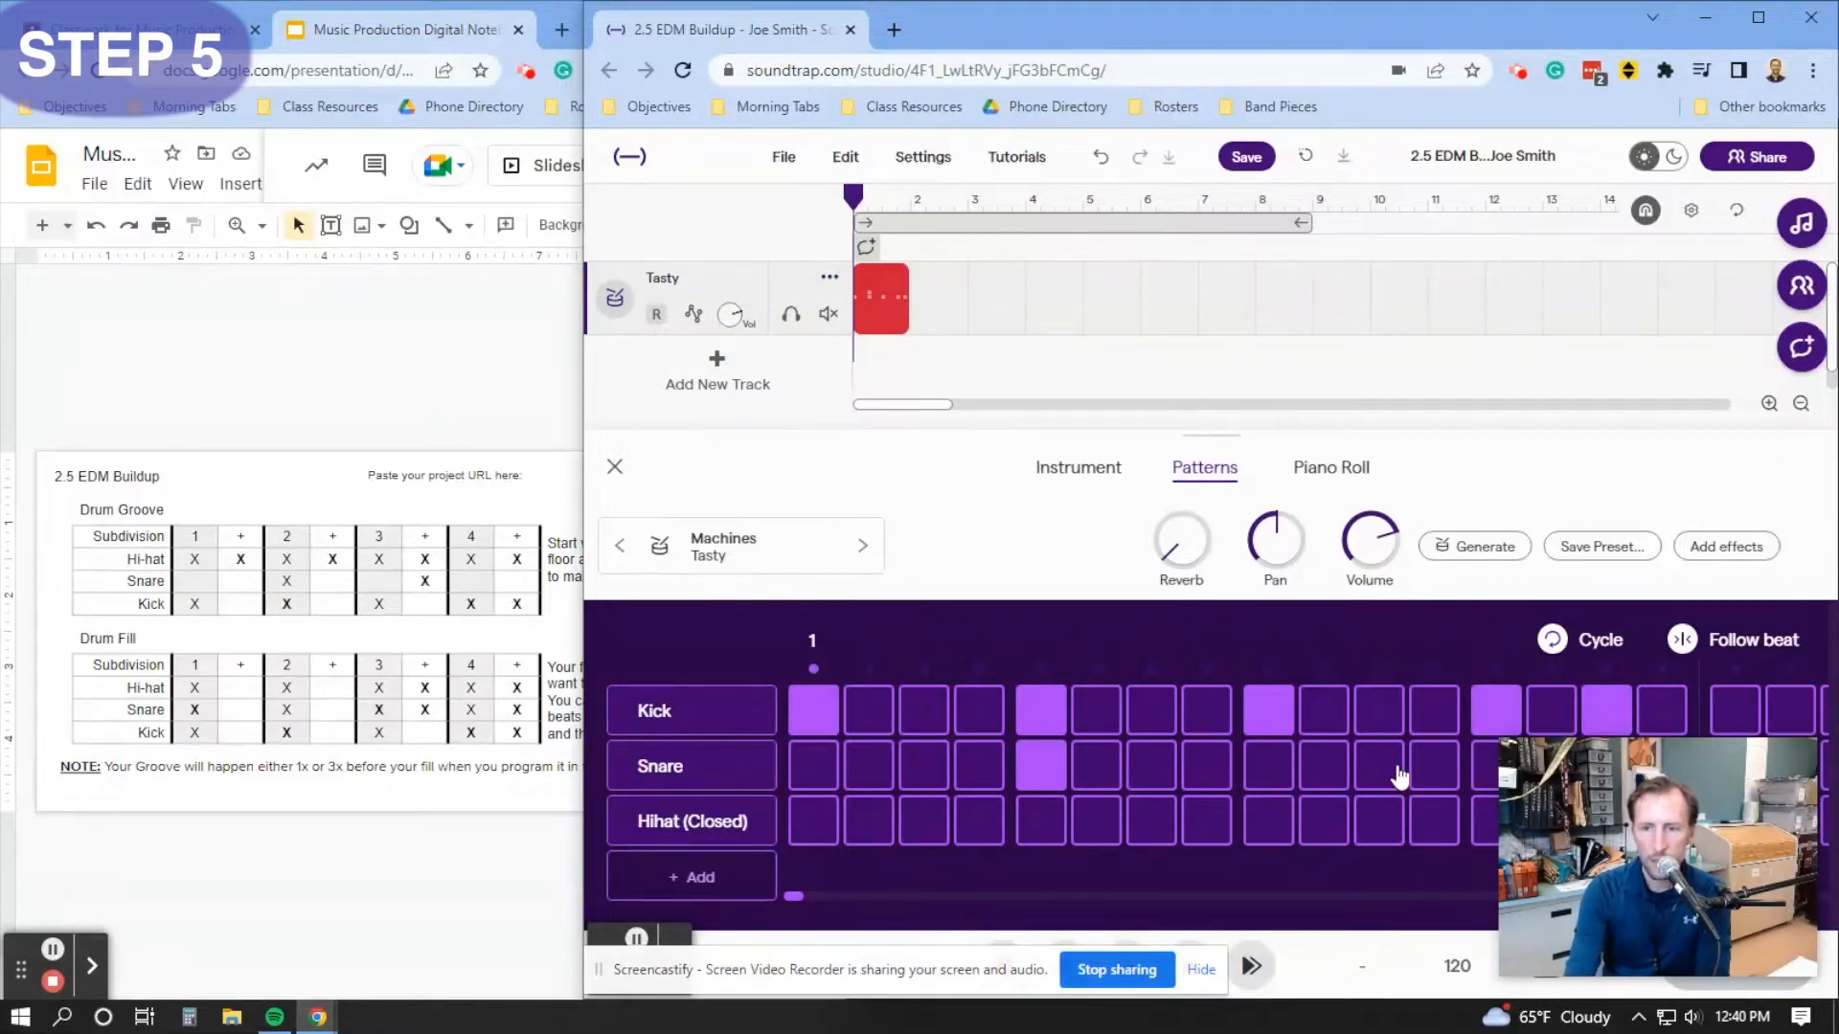
click(1397, 773)
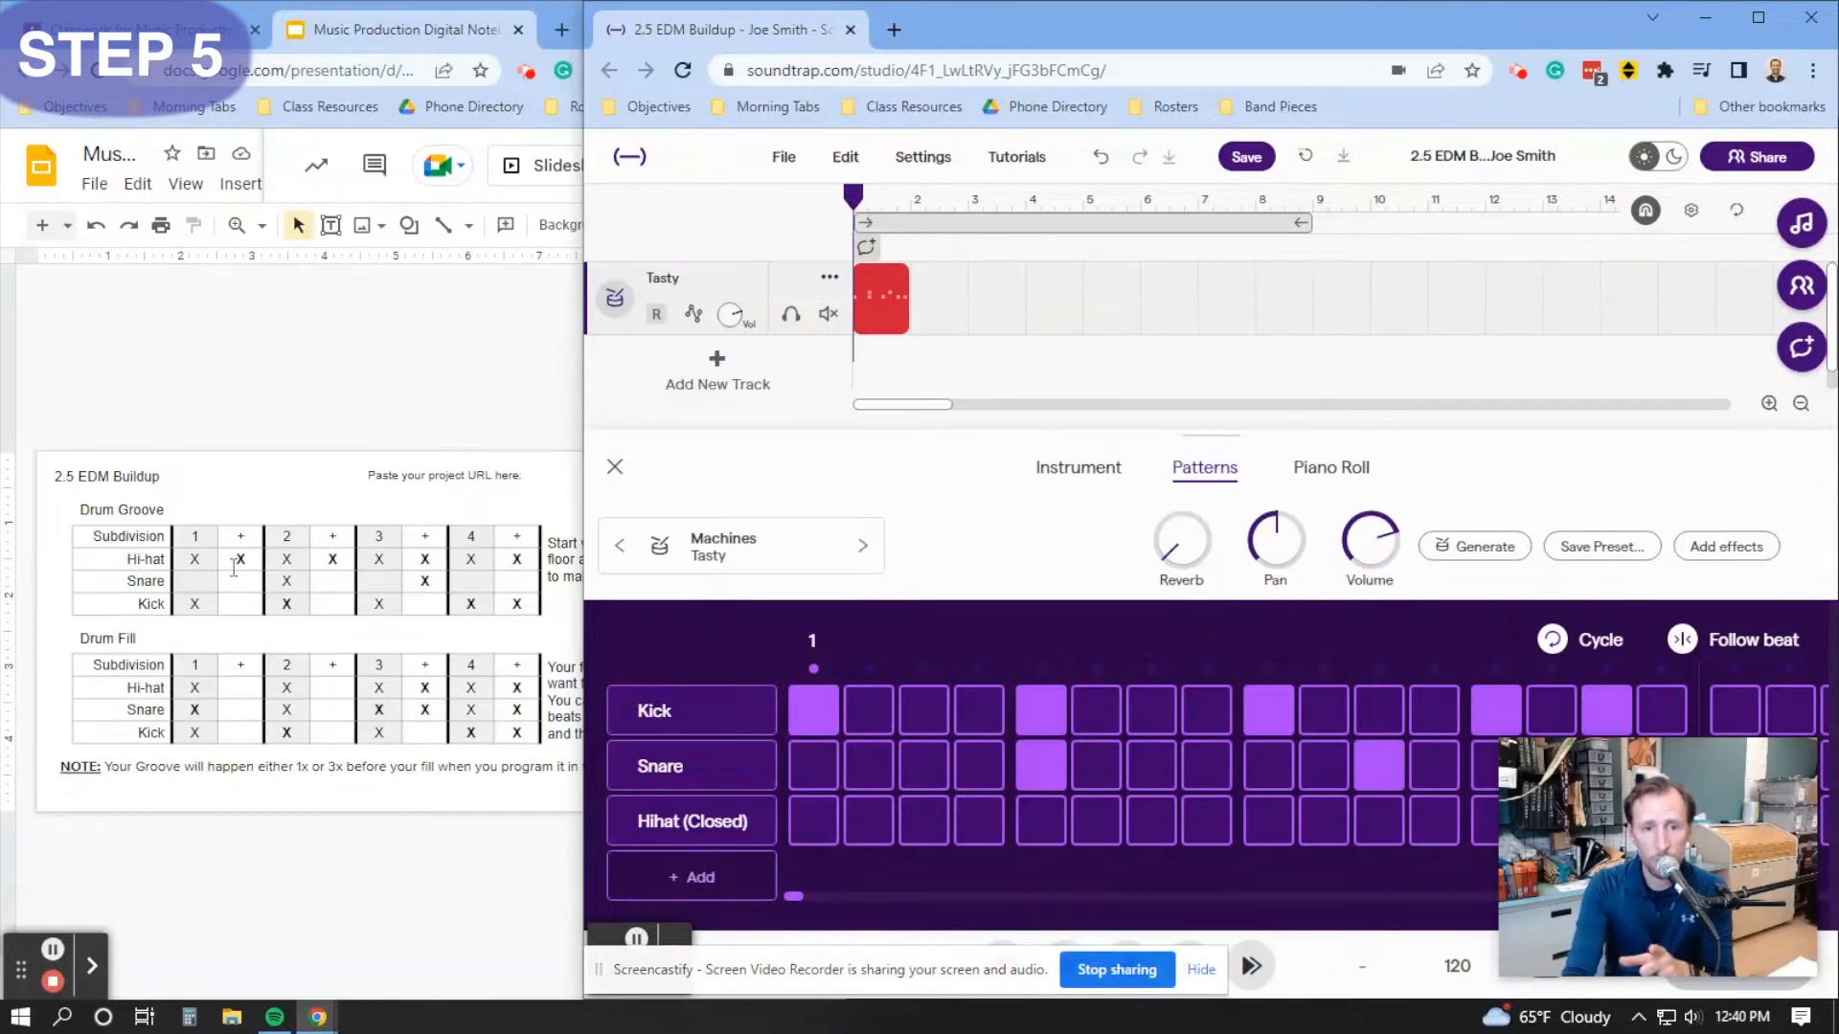
- Program the groove's closed Hi-hat in measure 1 on all four beats and every "+" between them
click(813, 841)
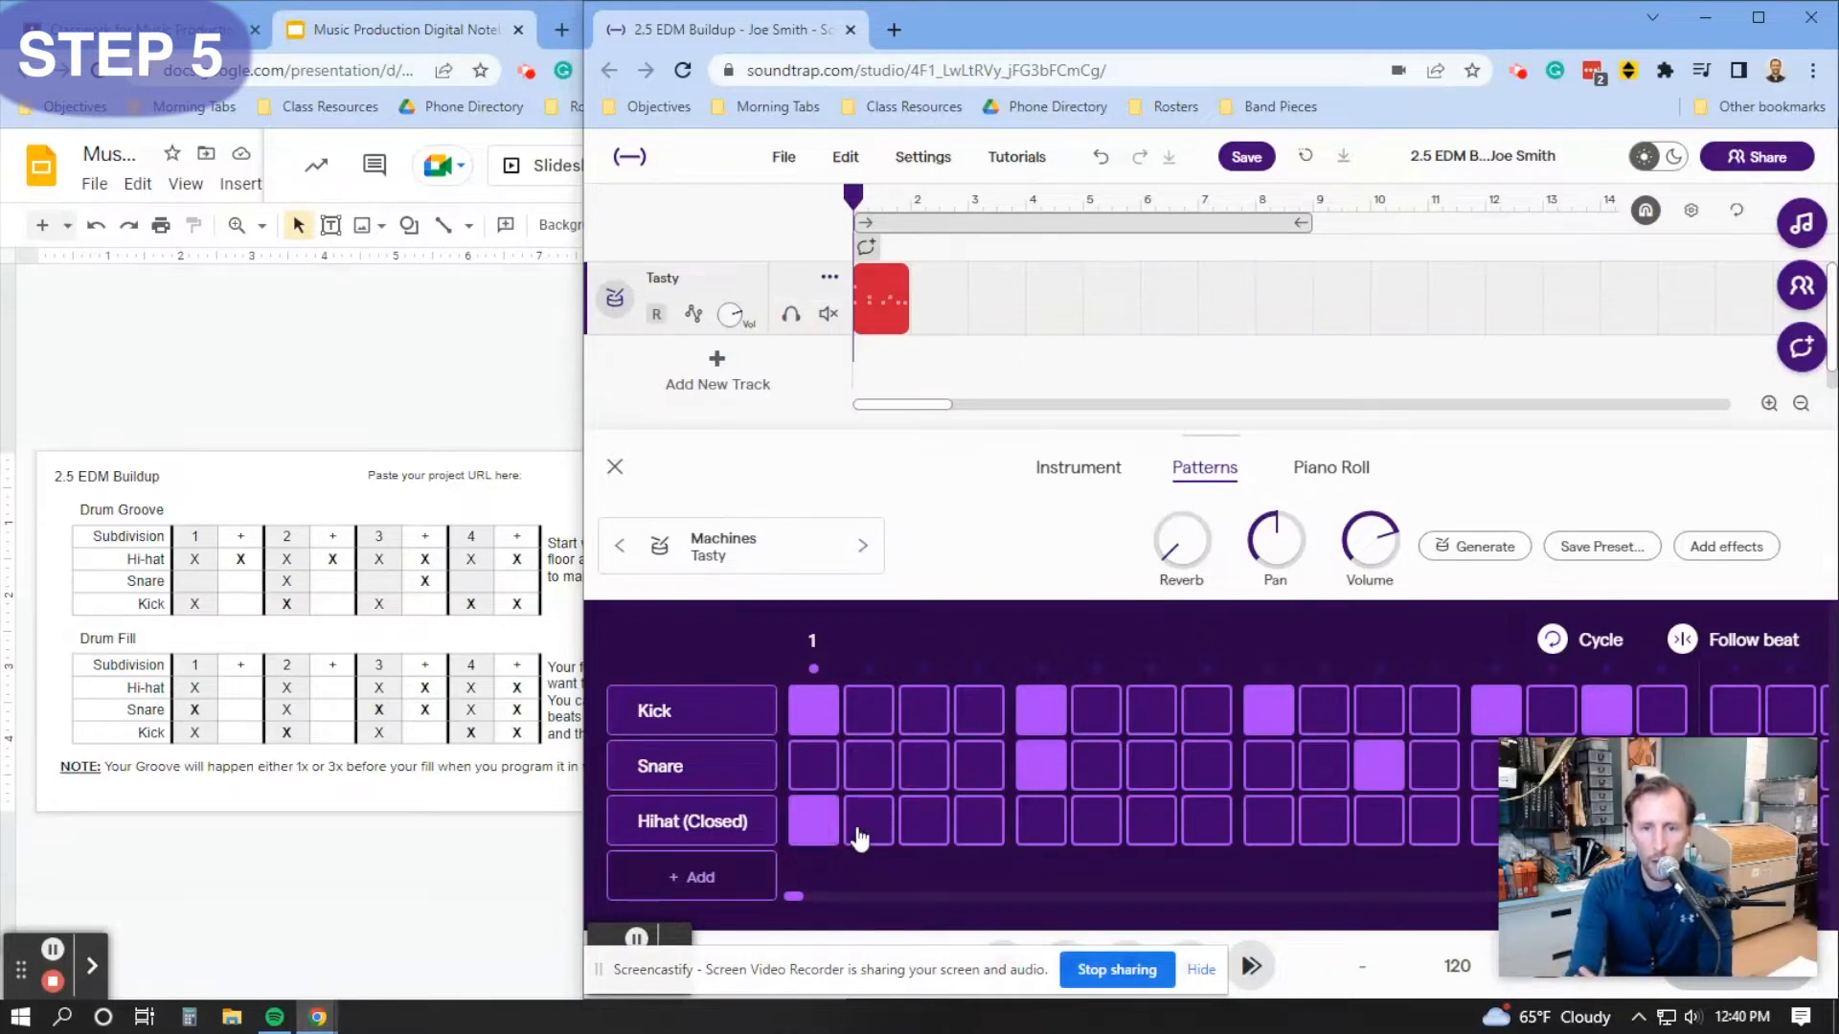
click(924, 829)
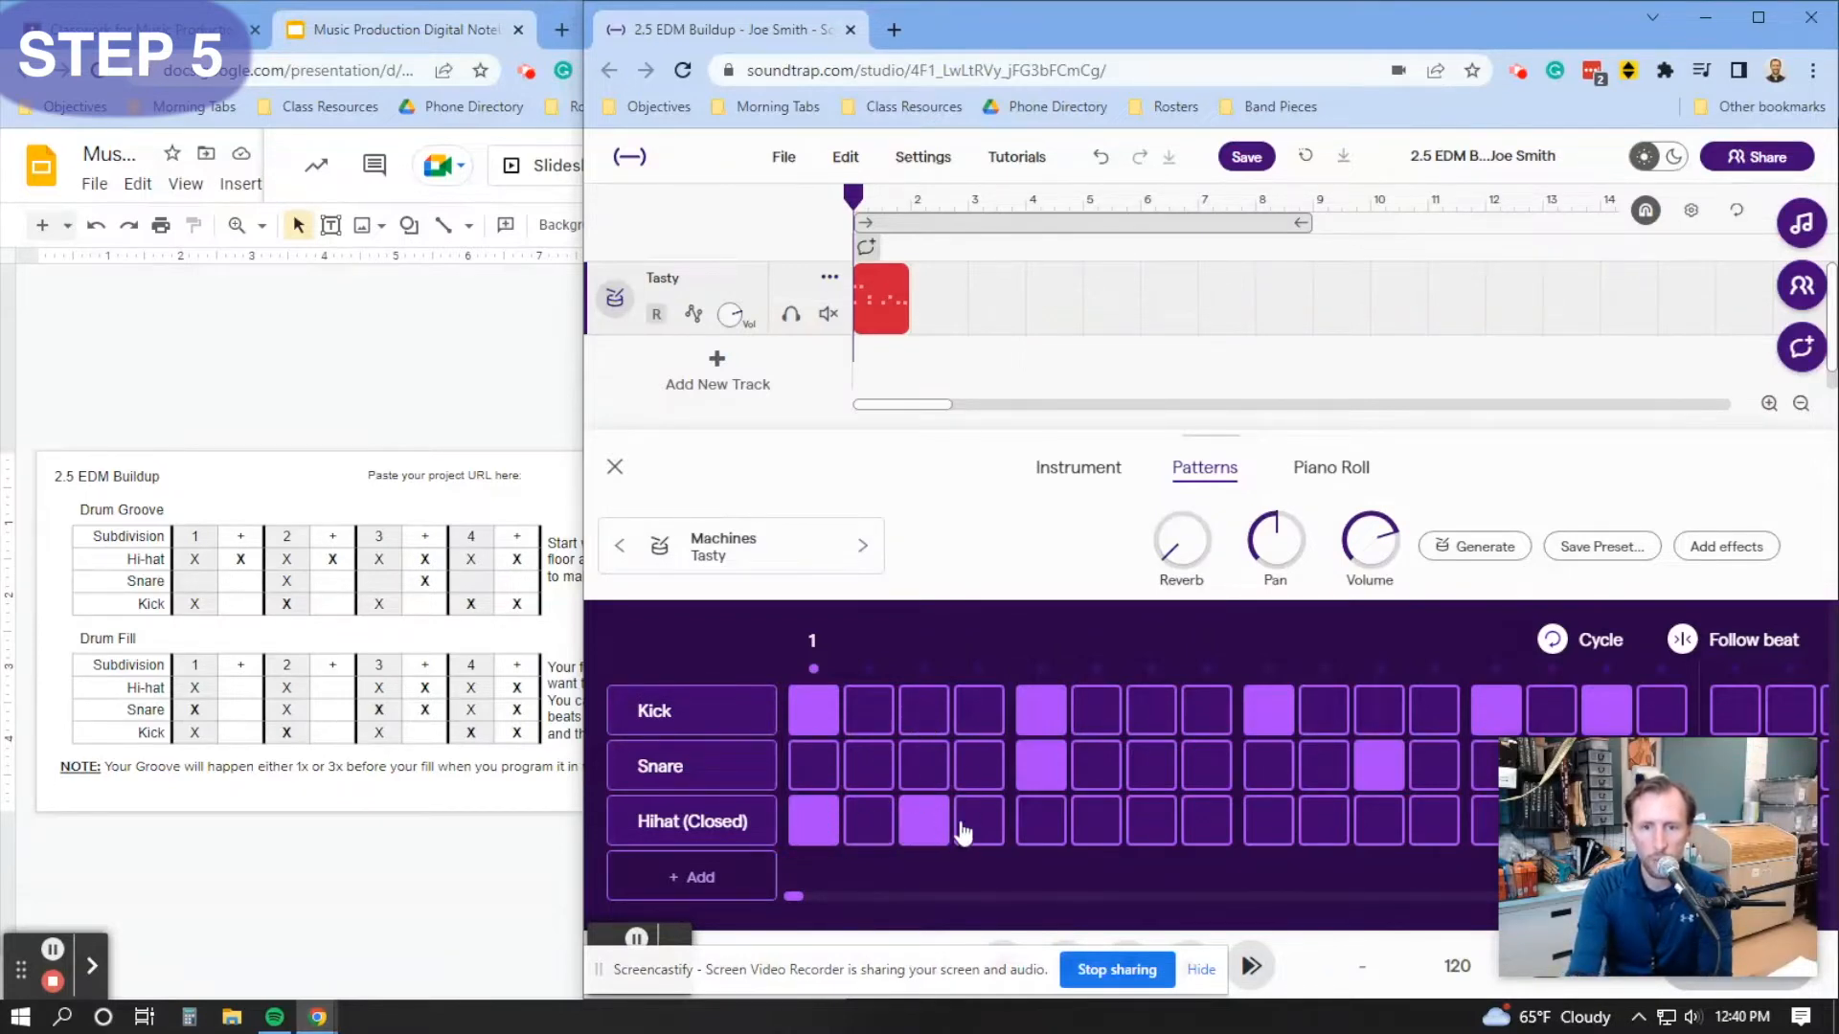
click(1043, 829)
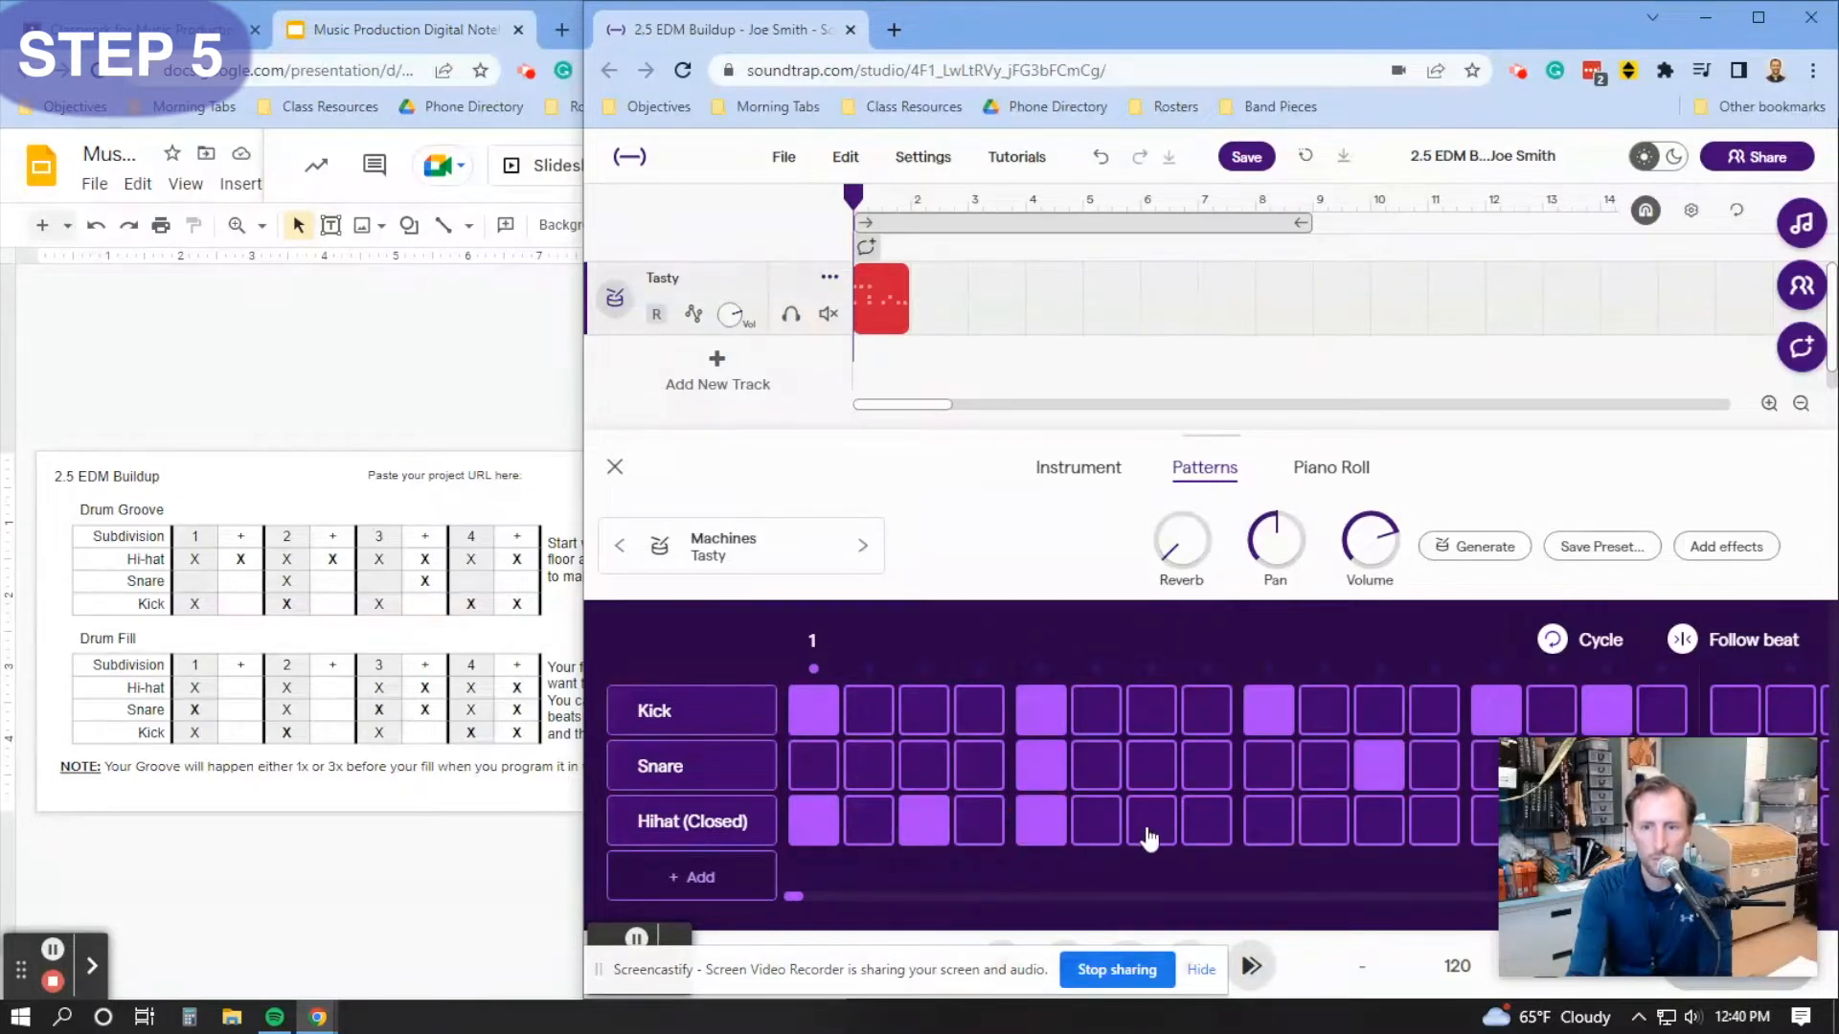
click(1151, 830)
click(1273, 832)
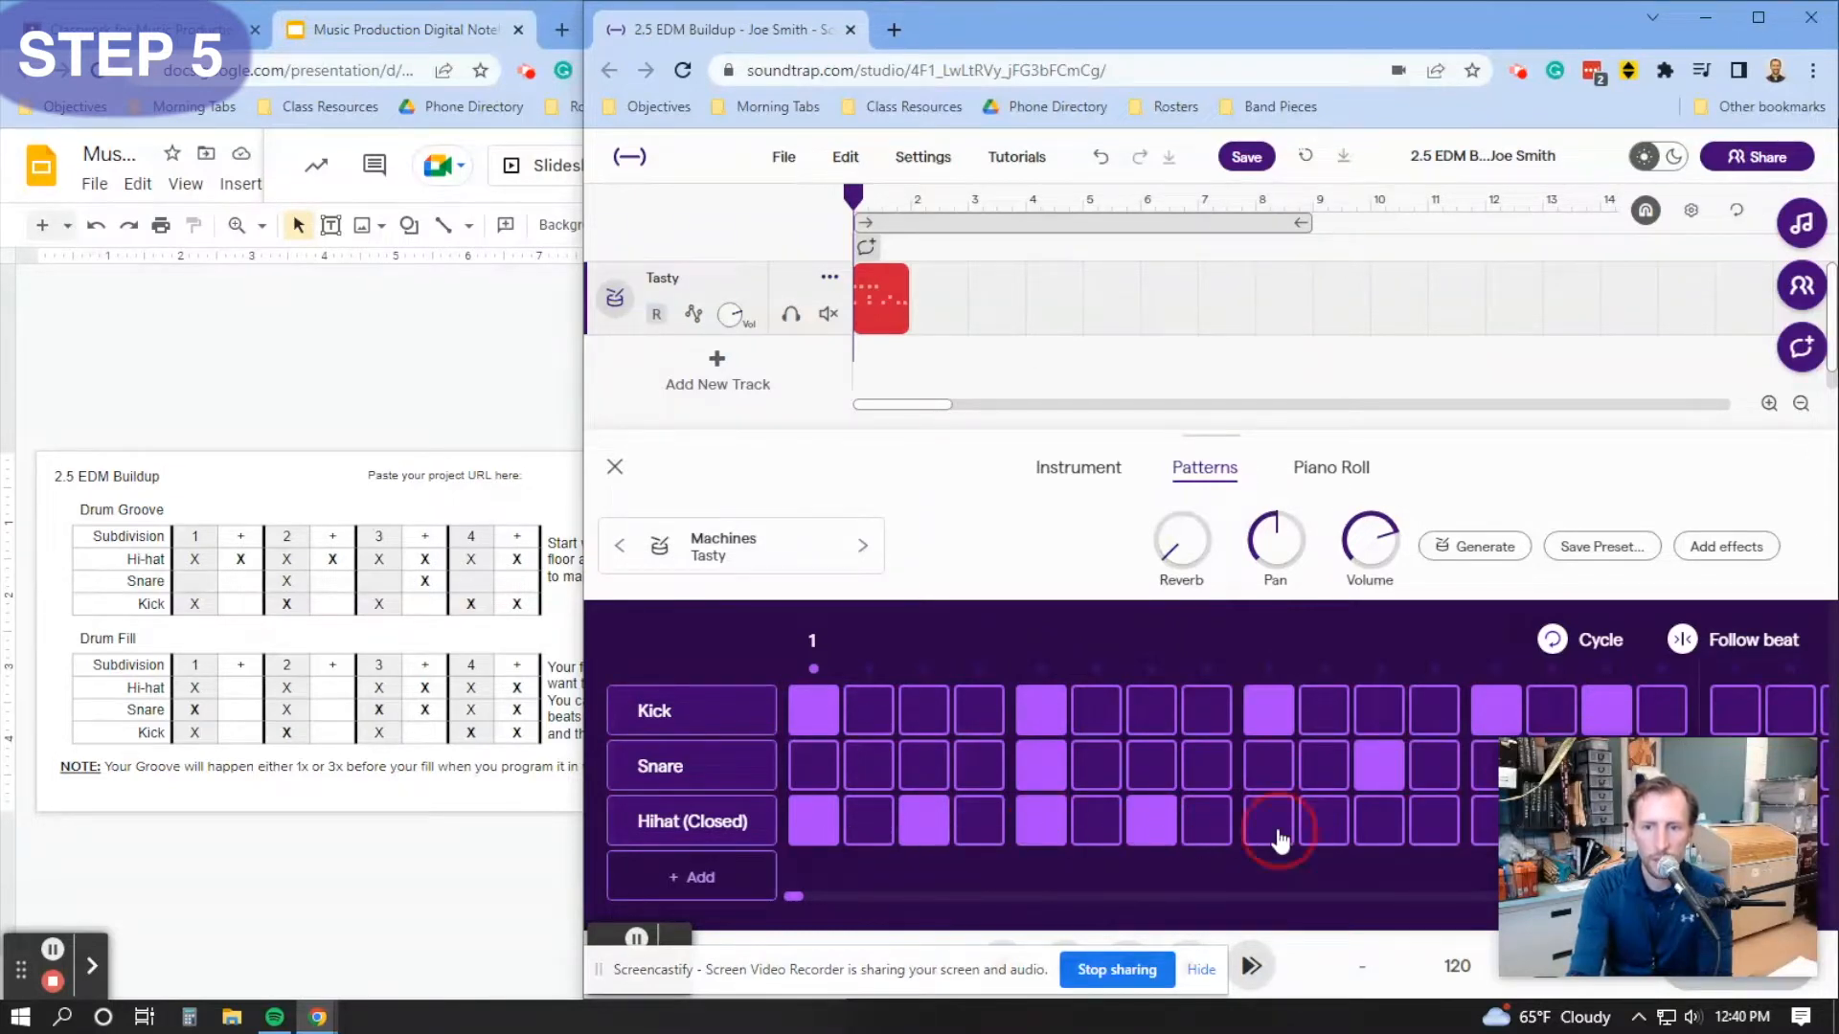
click(1374, 833)
click(1486, 839)
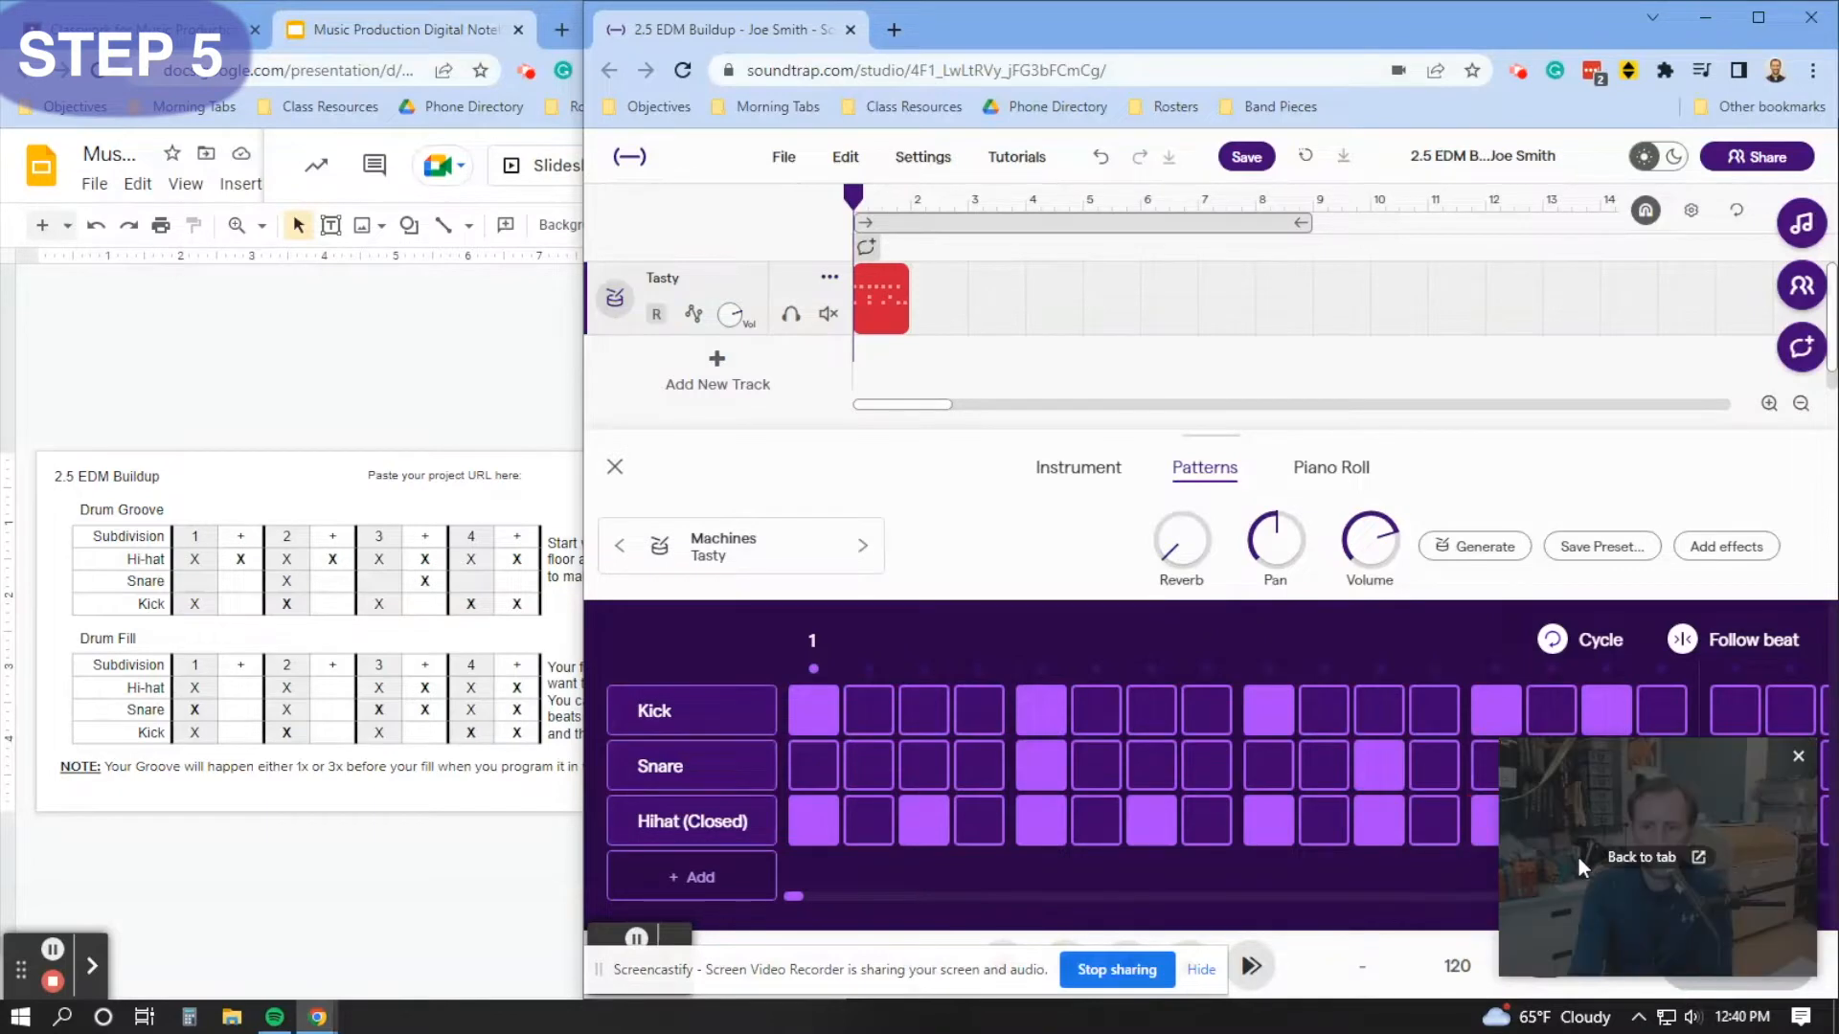
drag(1578, 858, 1540, 622)
click(1606, 829)
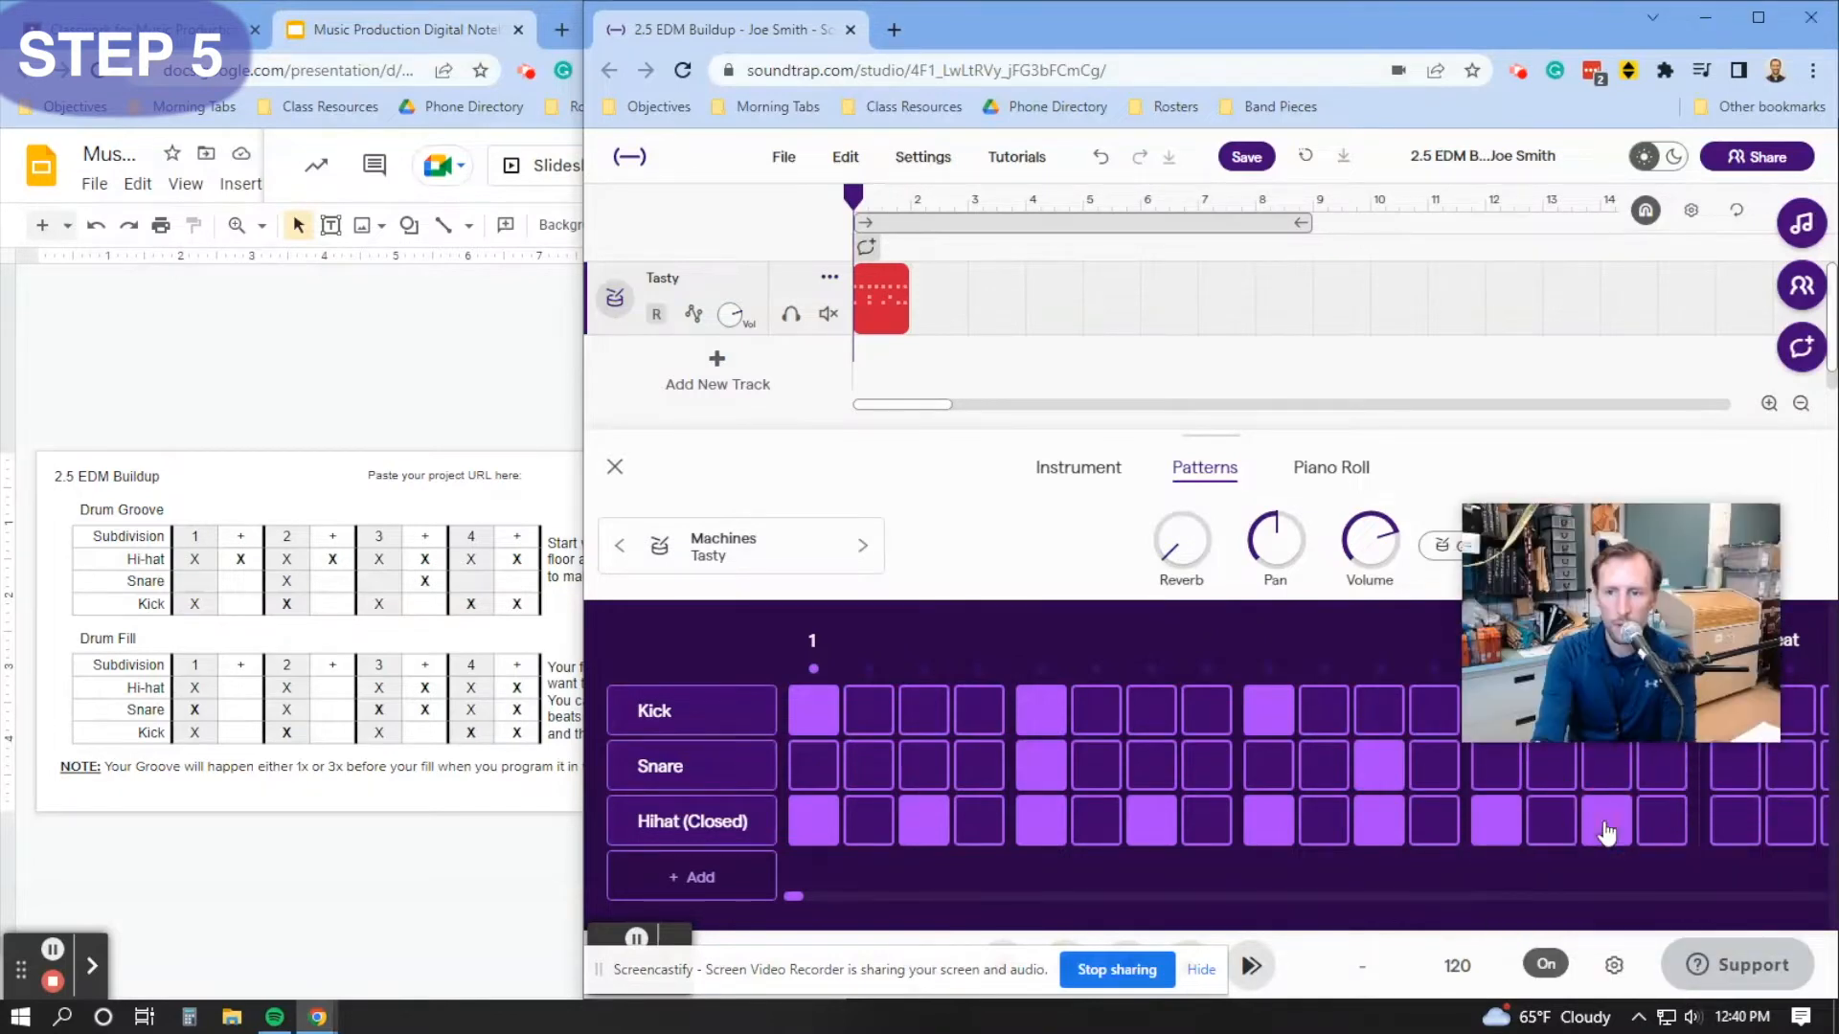
drag(1618, 608, 1616, 458)
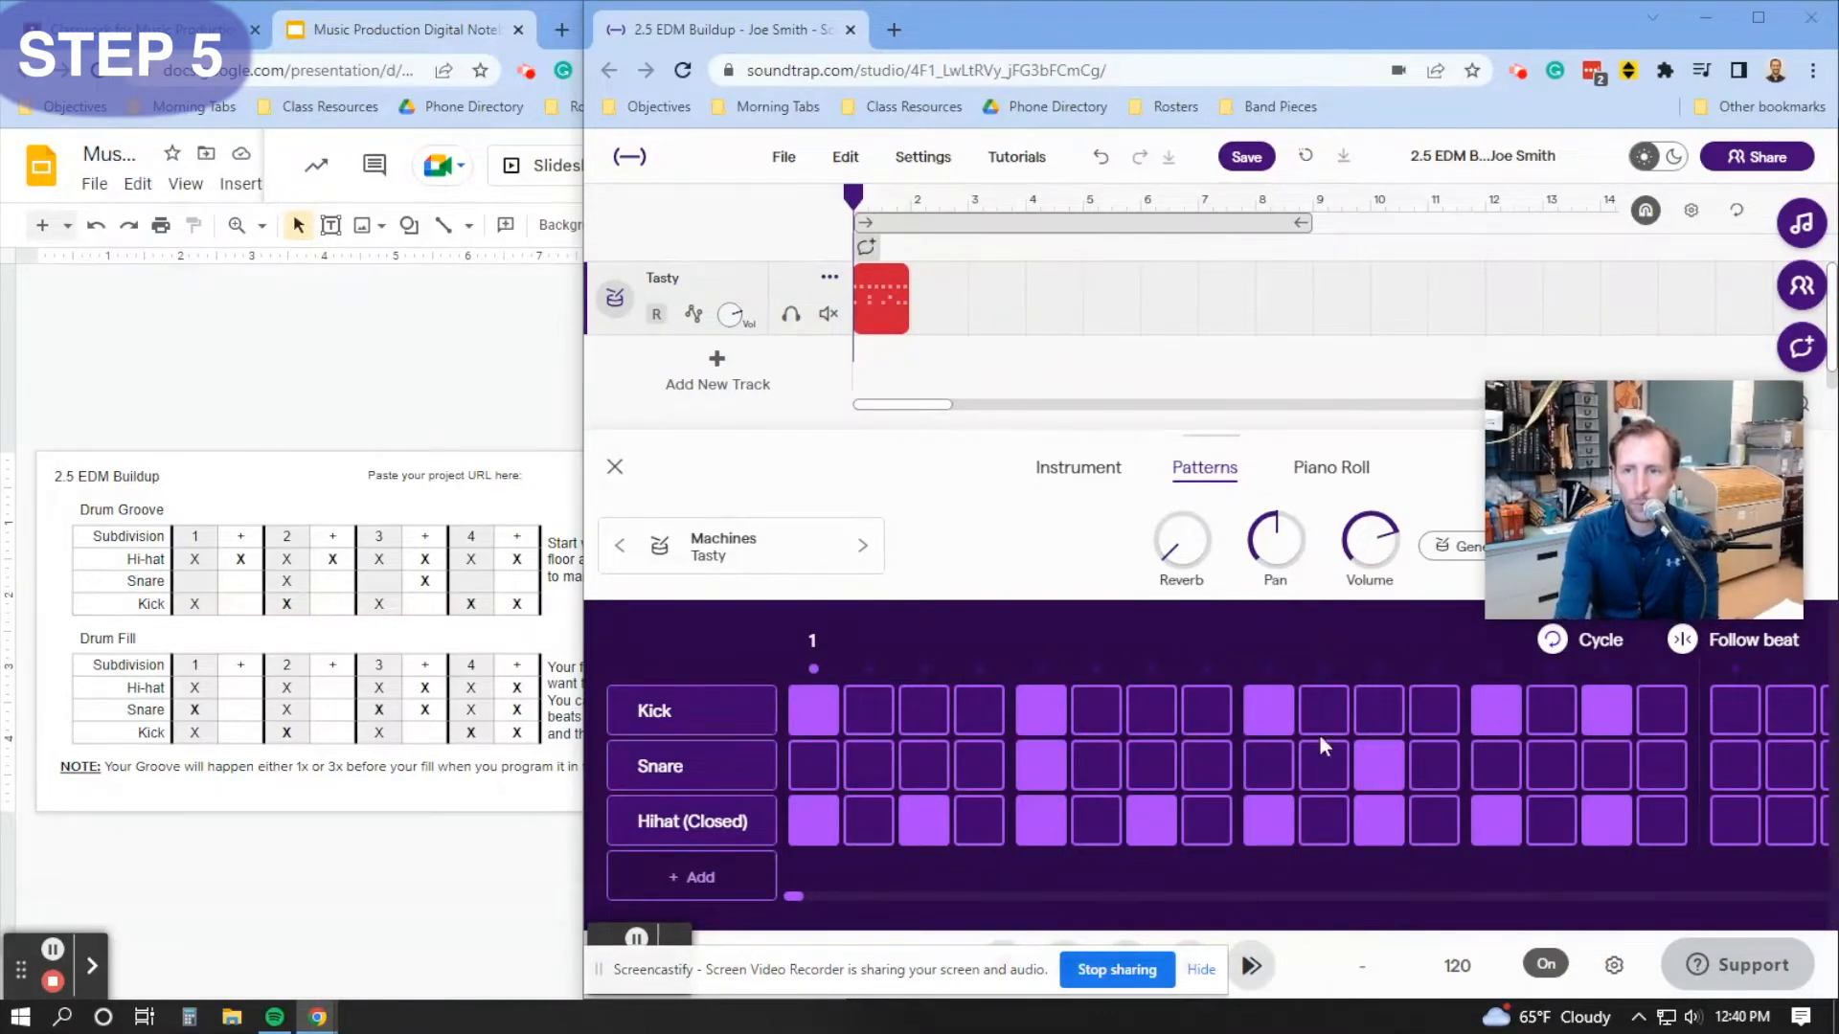
mouse_move(1747, 513)
drag(1666, 461, 1682, 824)
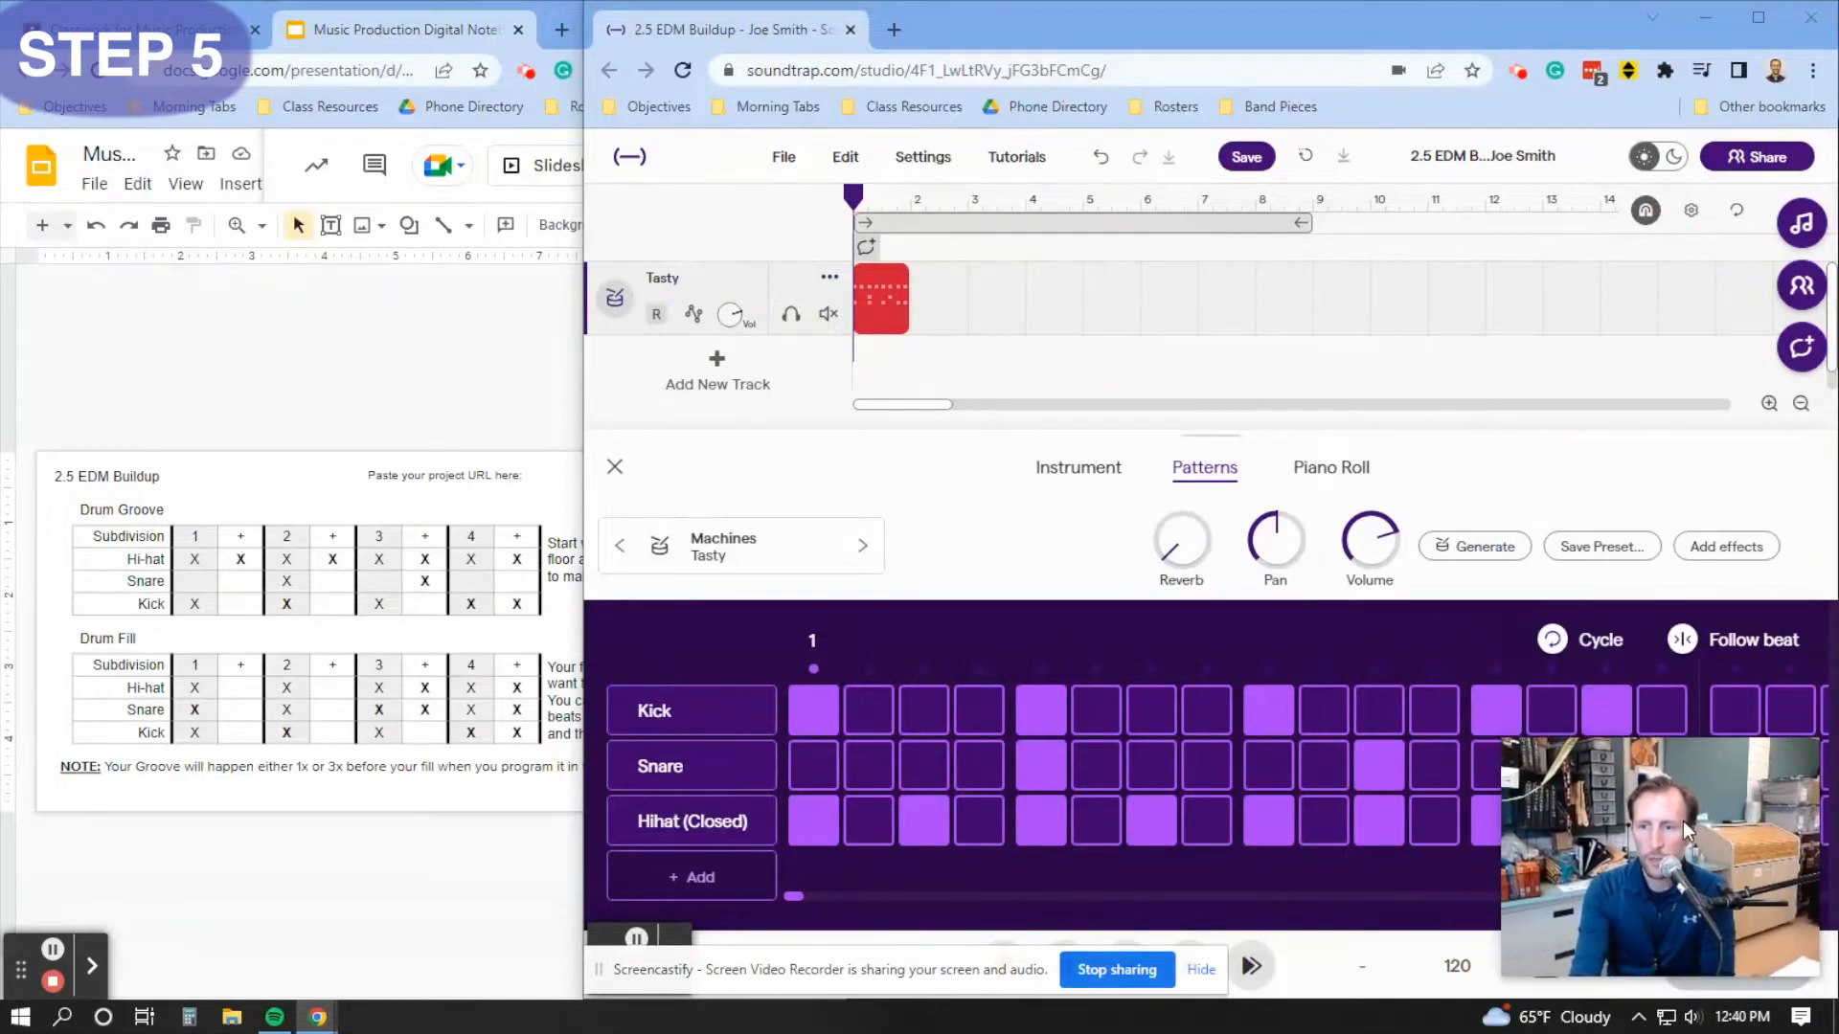
- Loop the one-measure groove region on the Tasty track so it fills measures 1 through 3
mouse_move(879, 295)
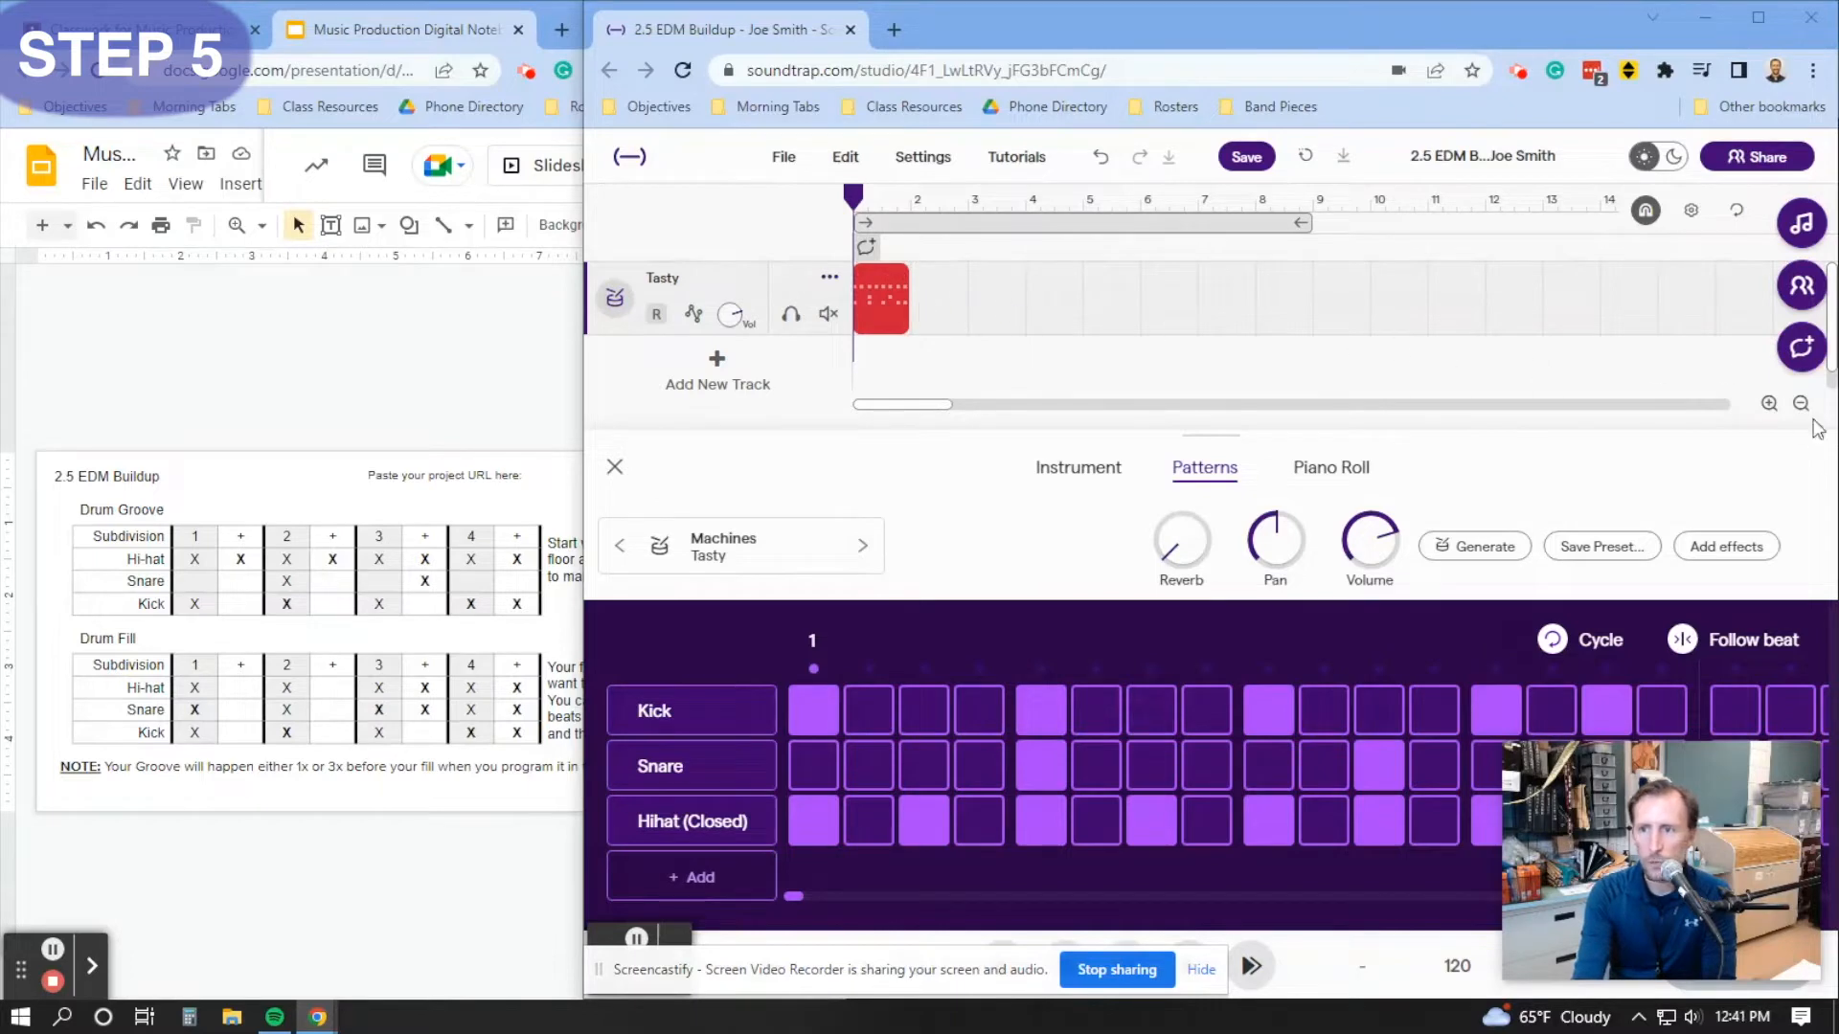
click(1769, 403)
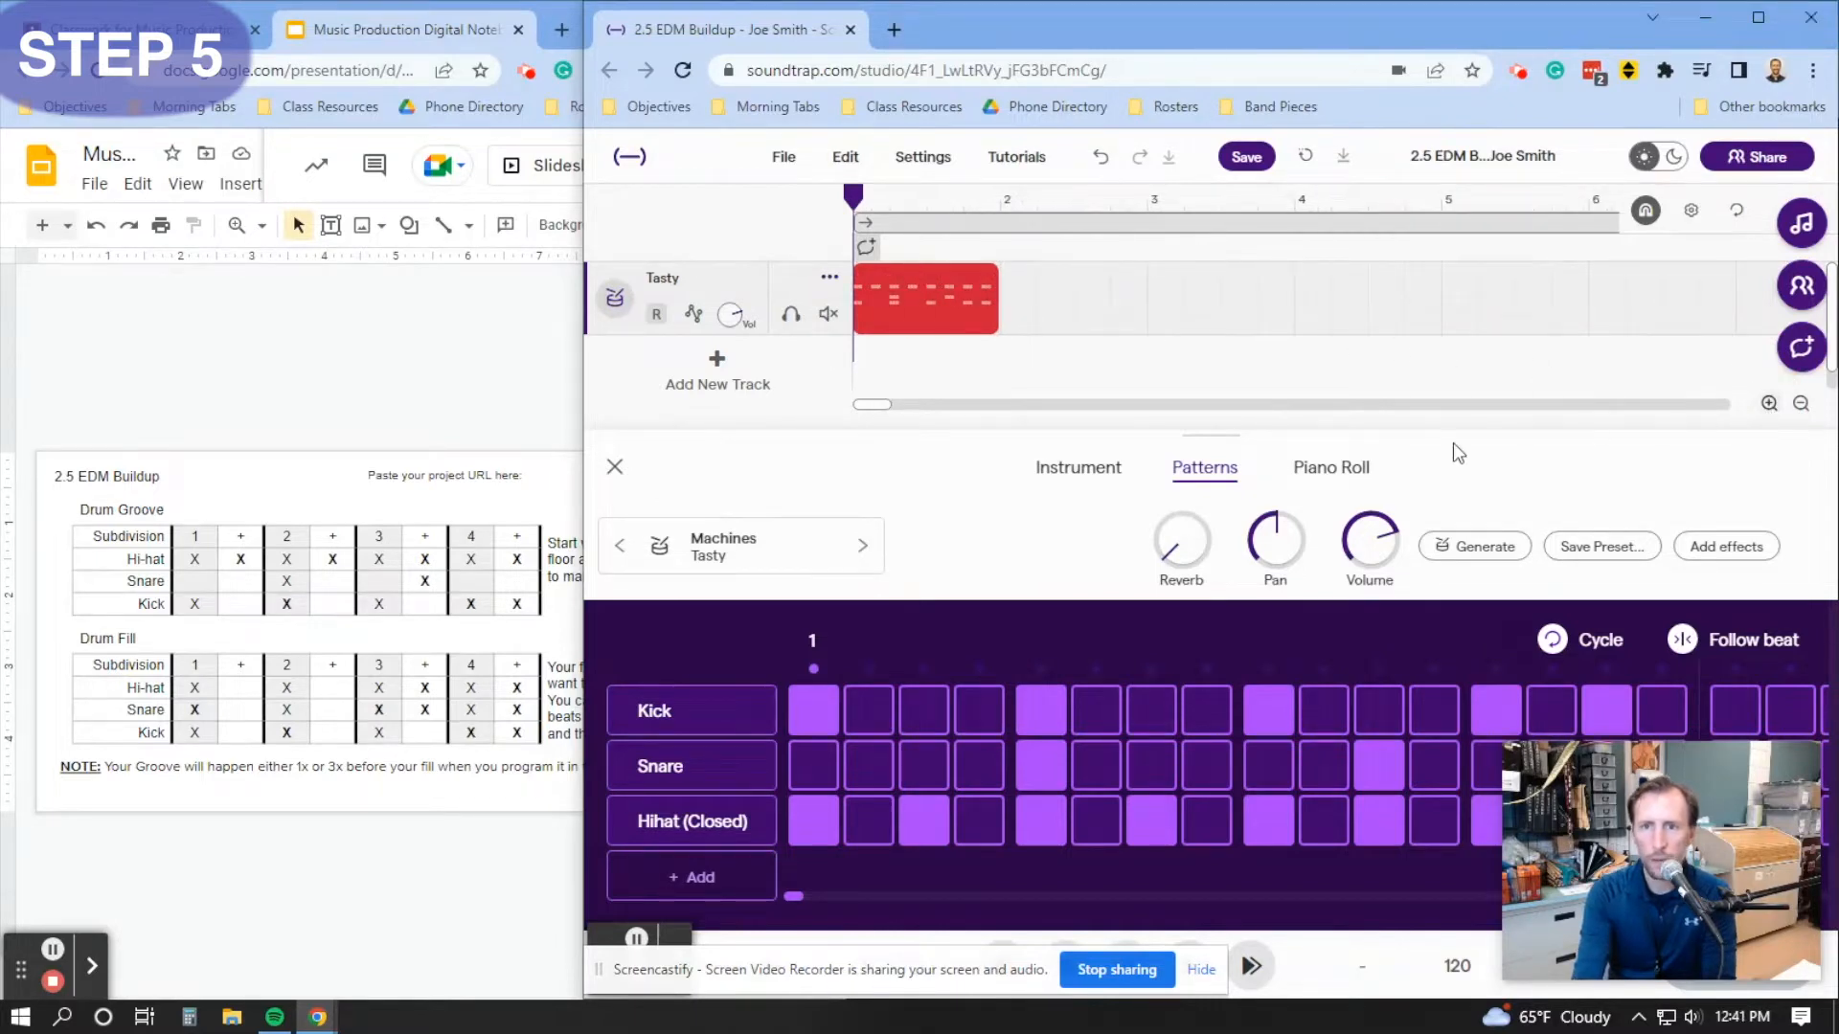
mouse_move(980, 330)
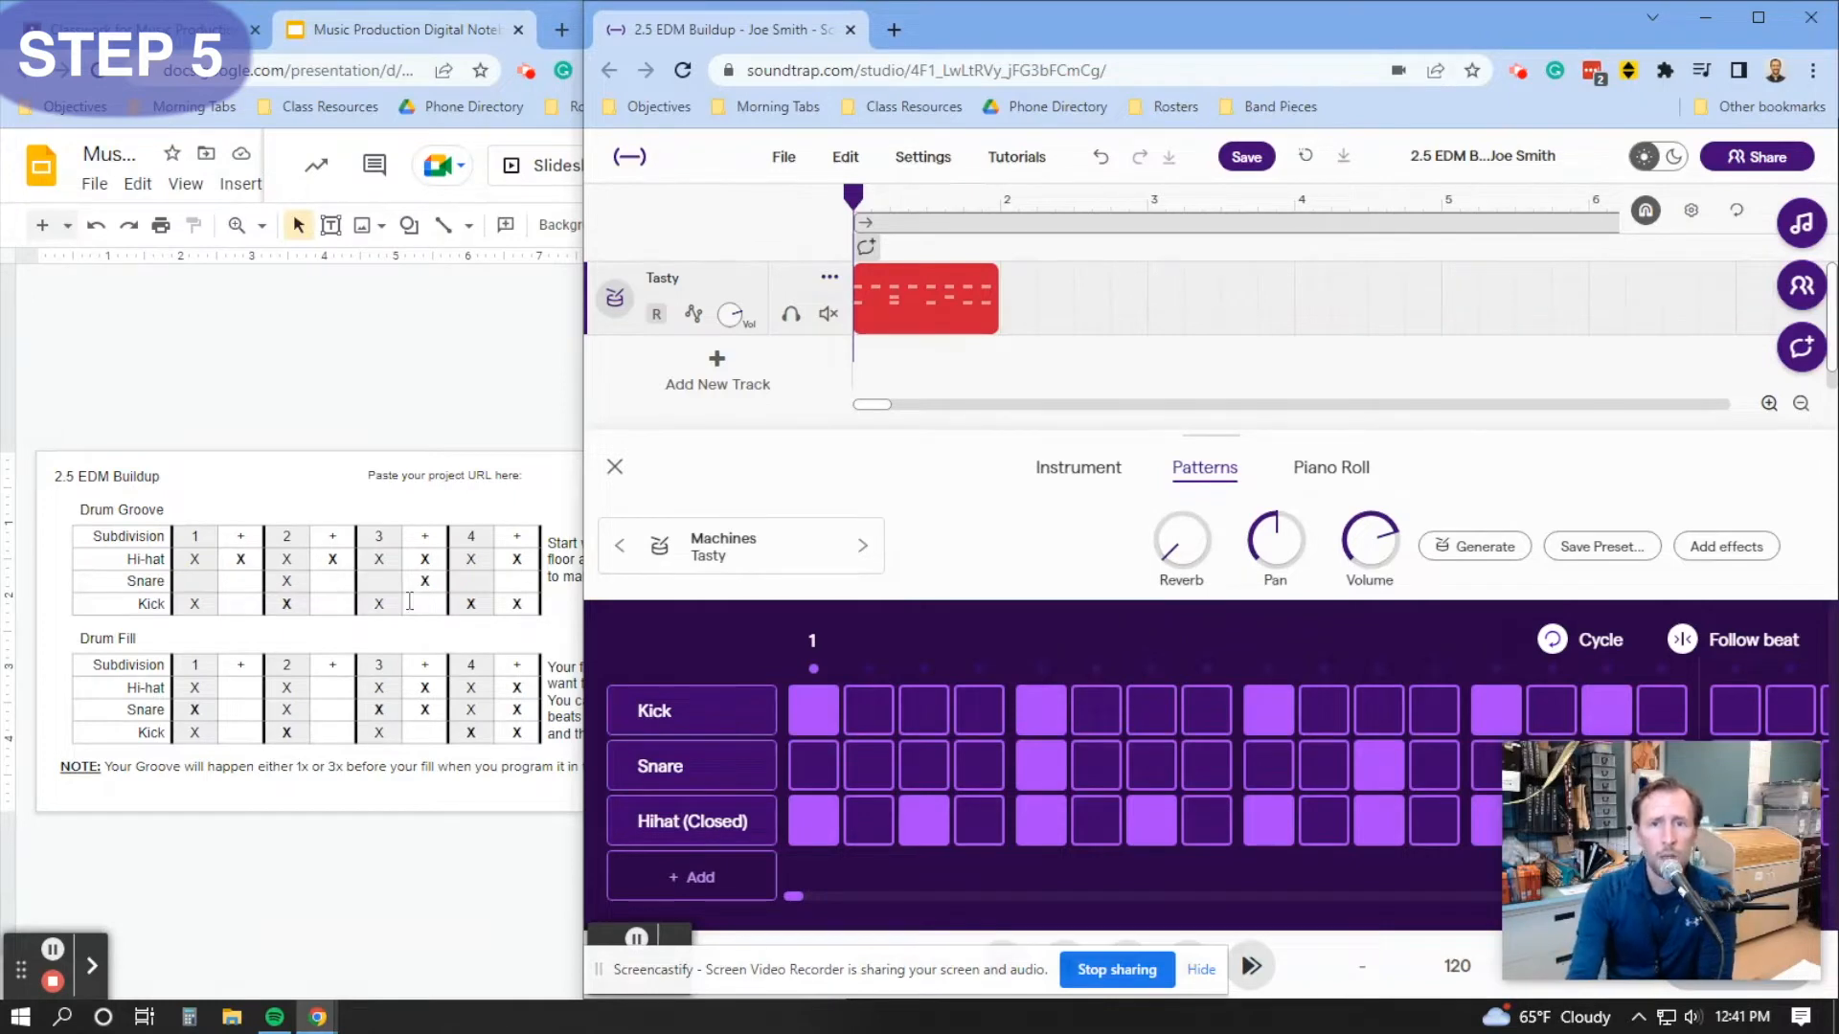
mouse_move(983, 298)
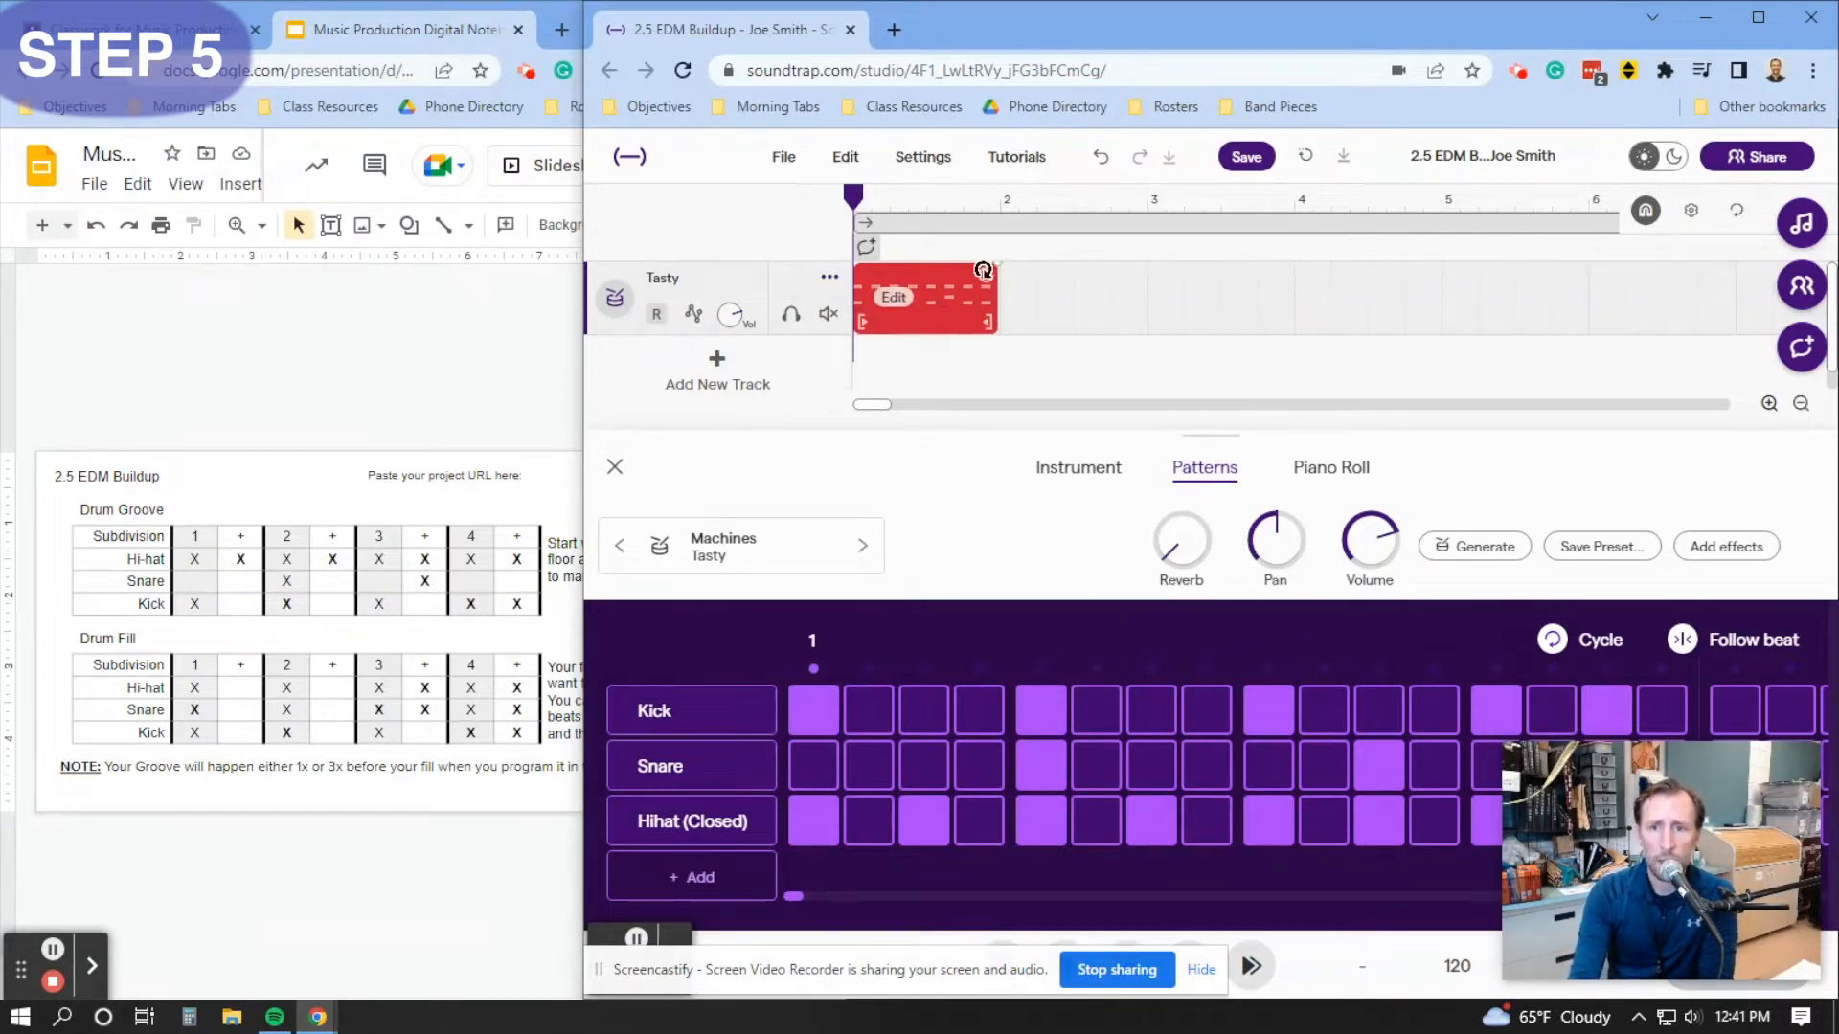
drag(988, 279, 1280, 284)
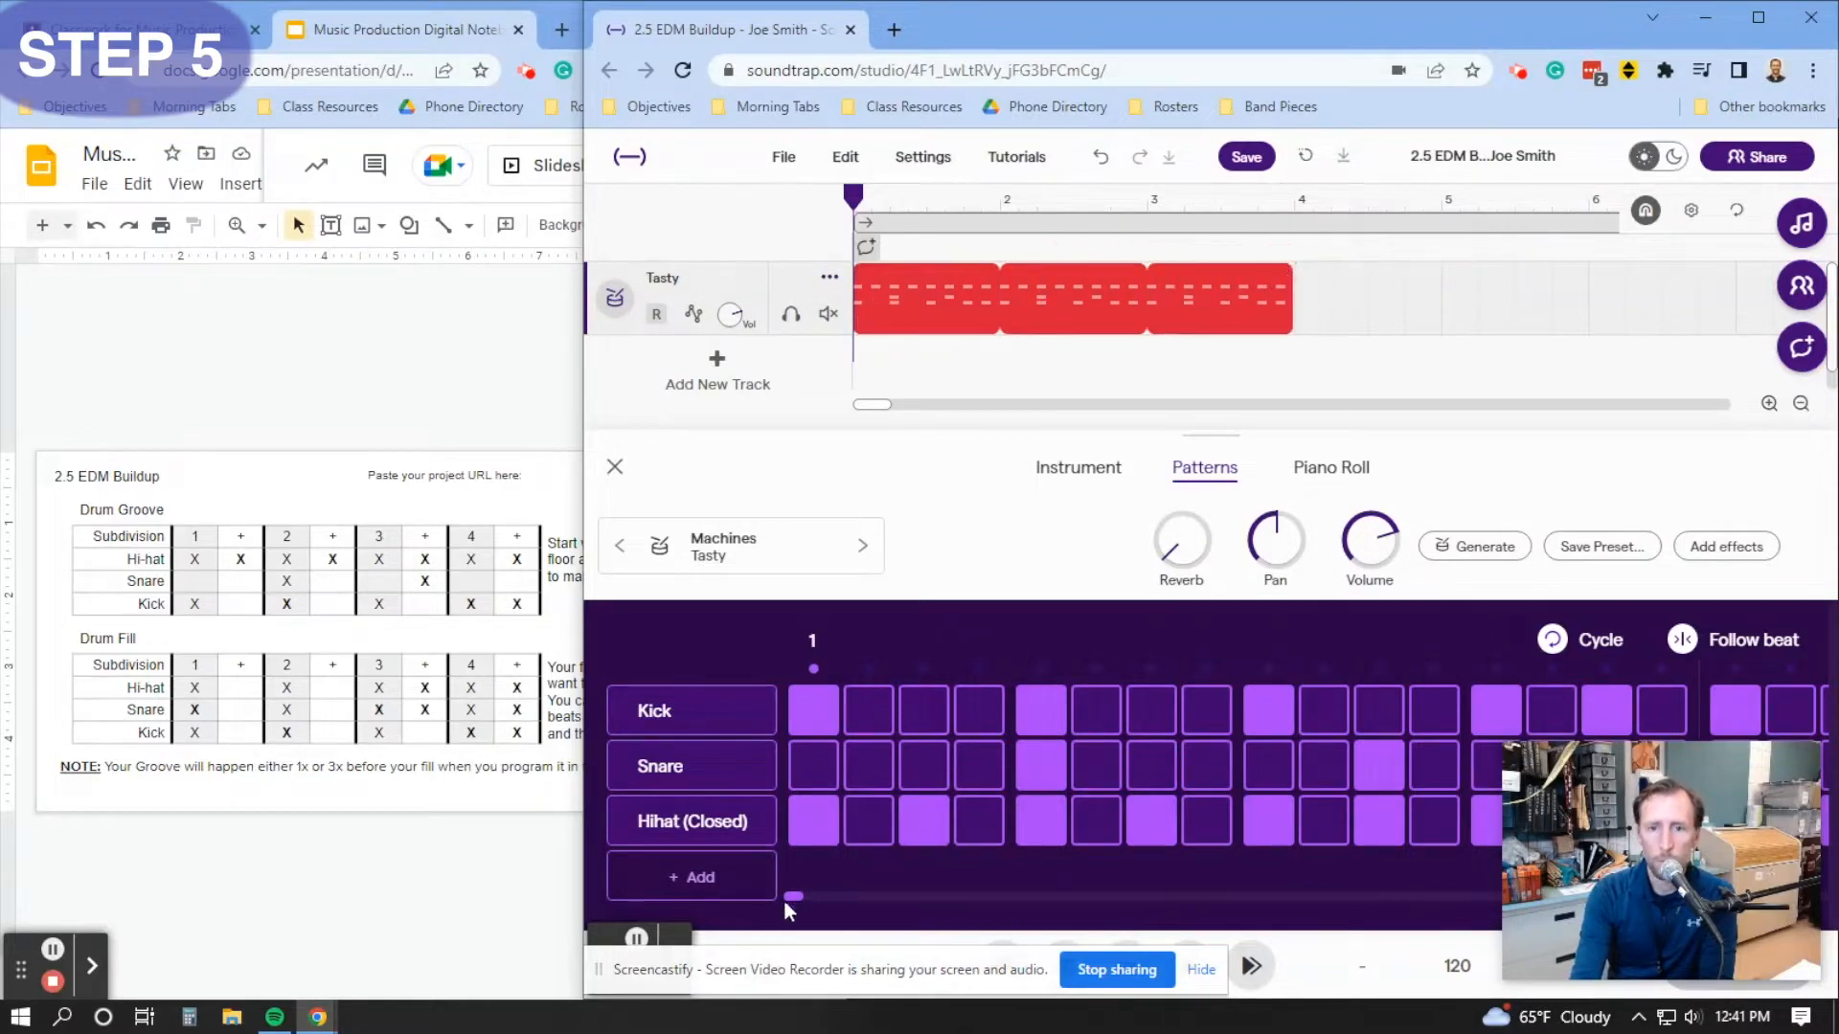
- Move the playhead to measure 4 and program the fill's Kick on beats 1, 2, 3, 4 and the "+" of beat 4
drag(797, 896, 812, 894)
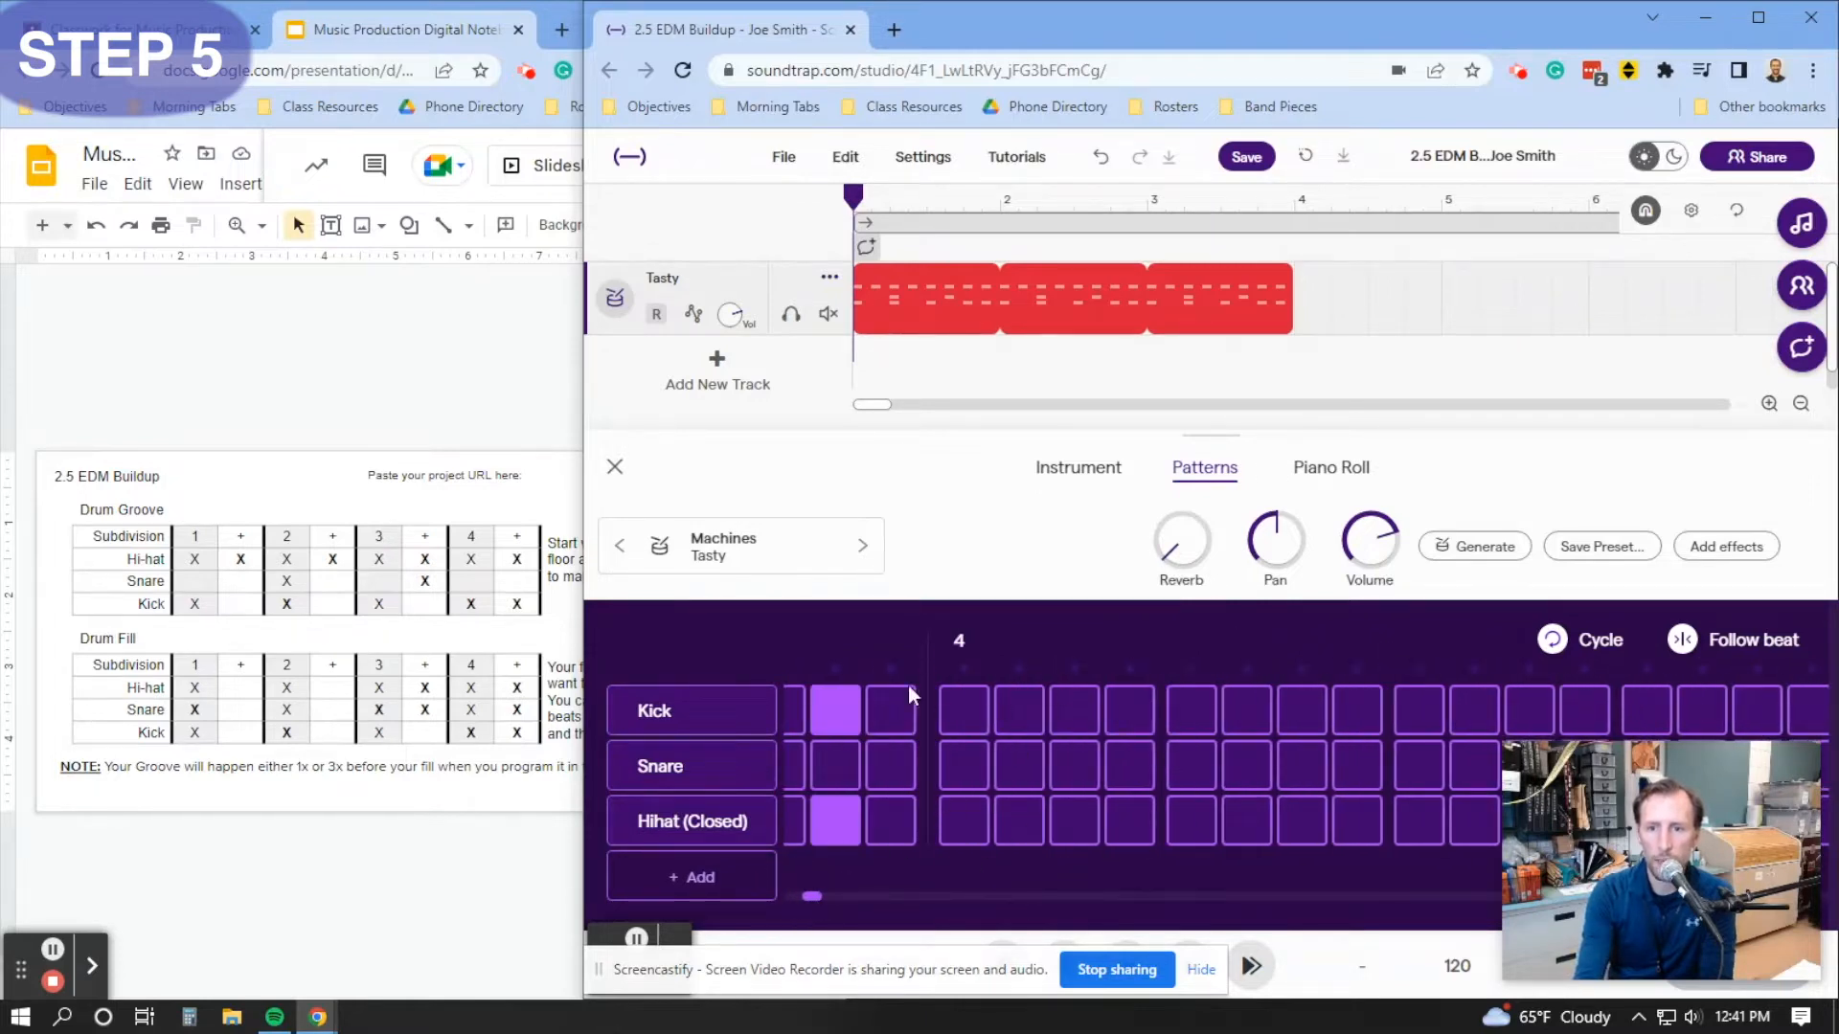
drag(813, 894, 812, 894)
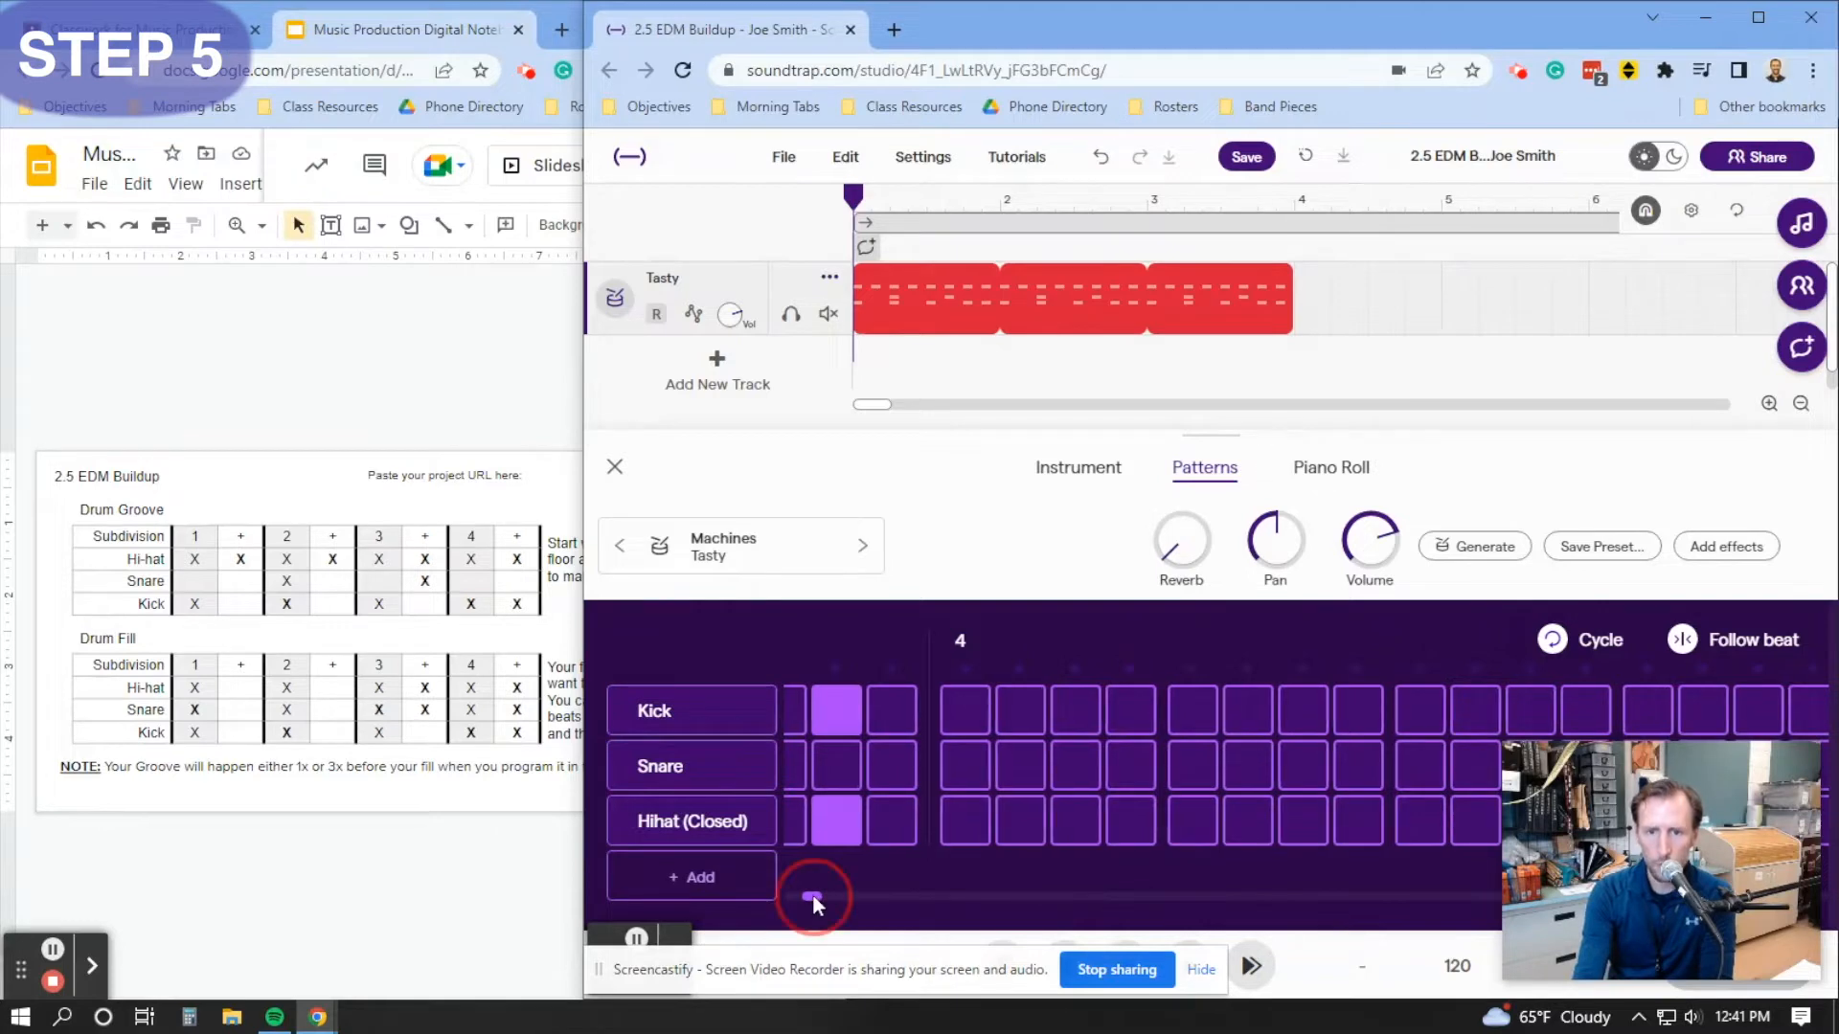
click(1296, 210)
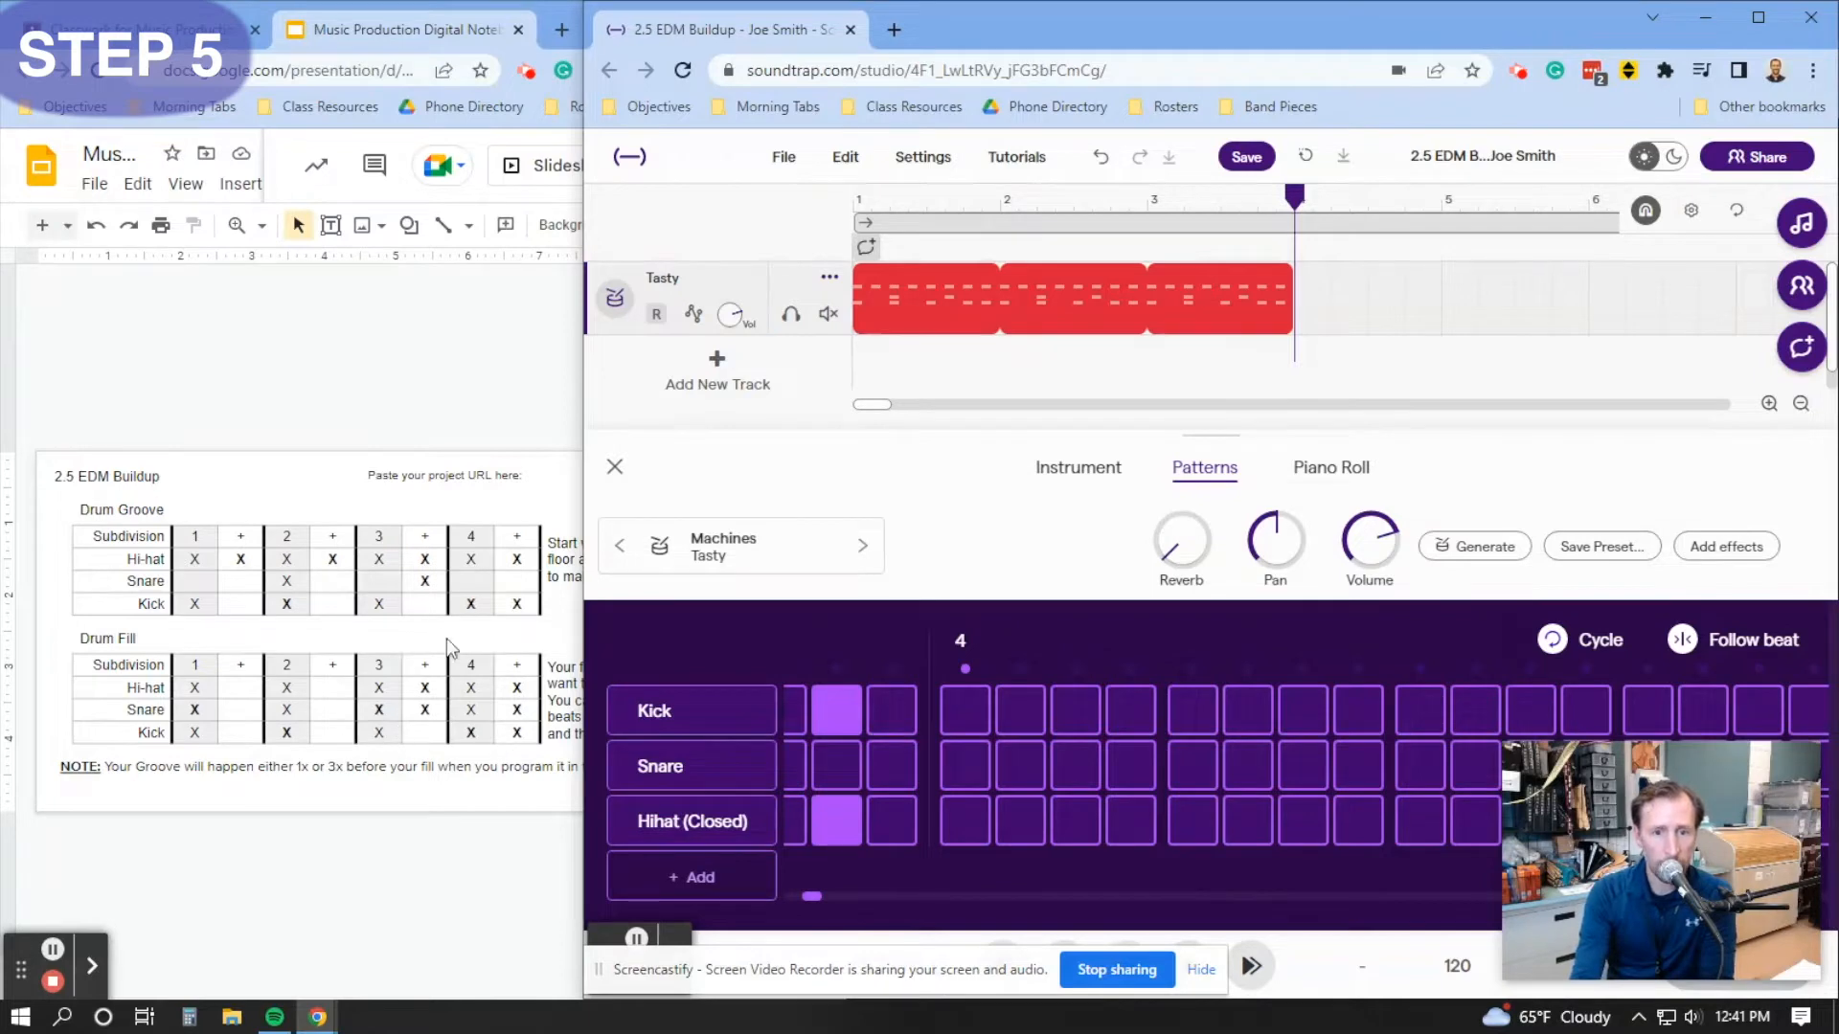
mouse_move(736, 728)
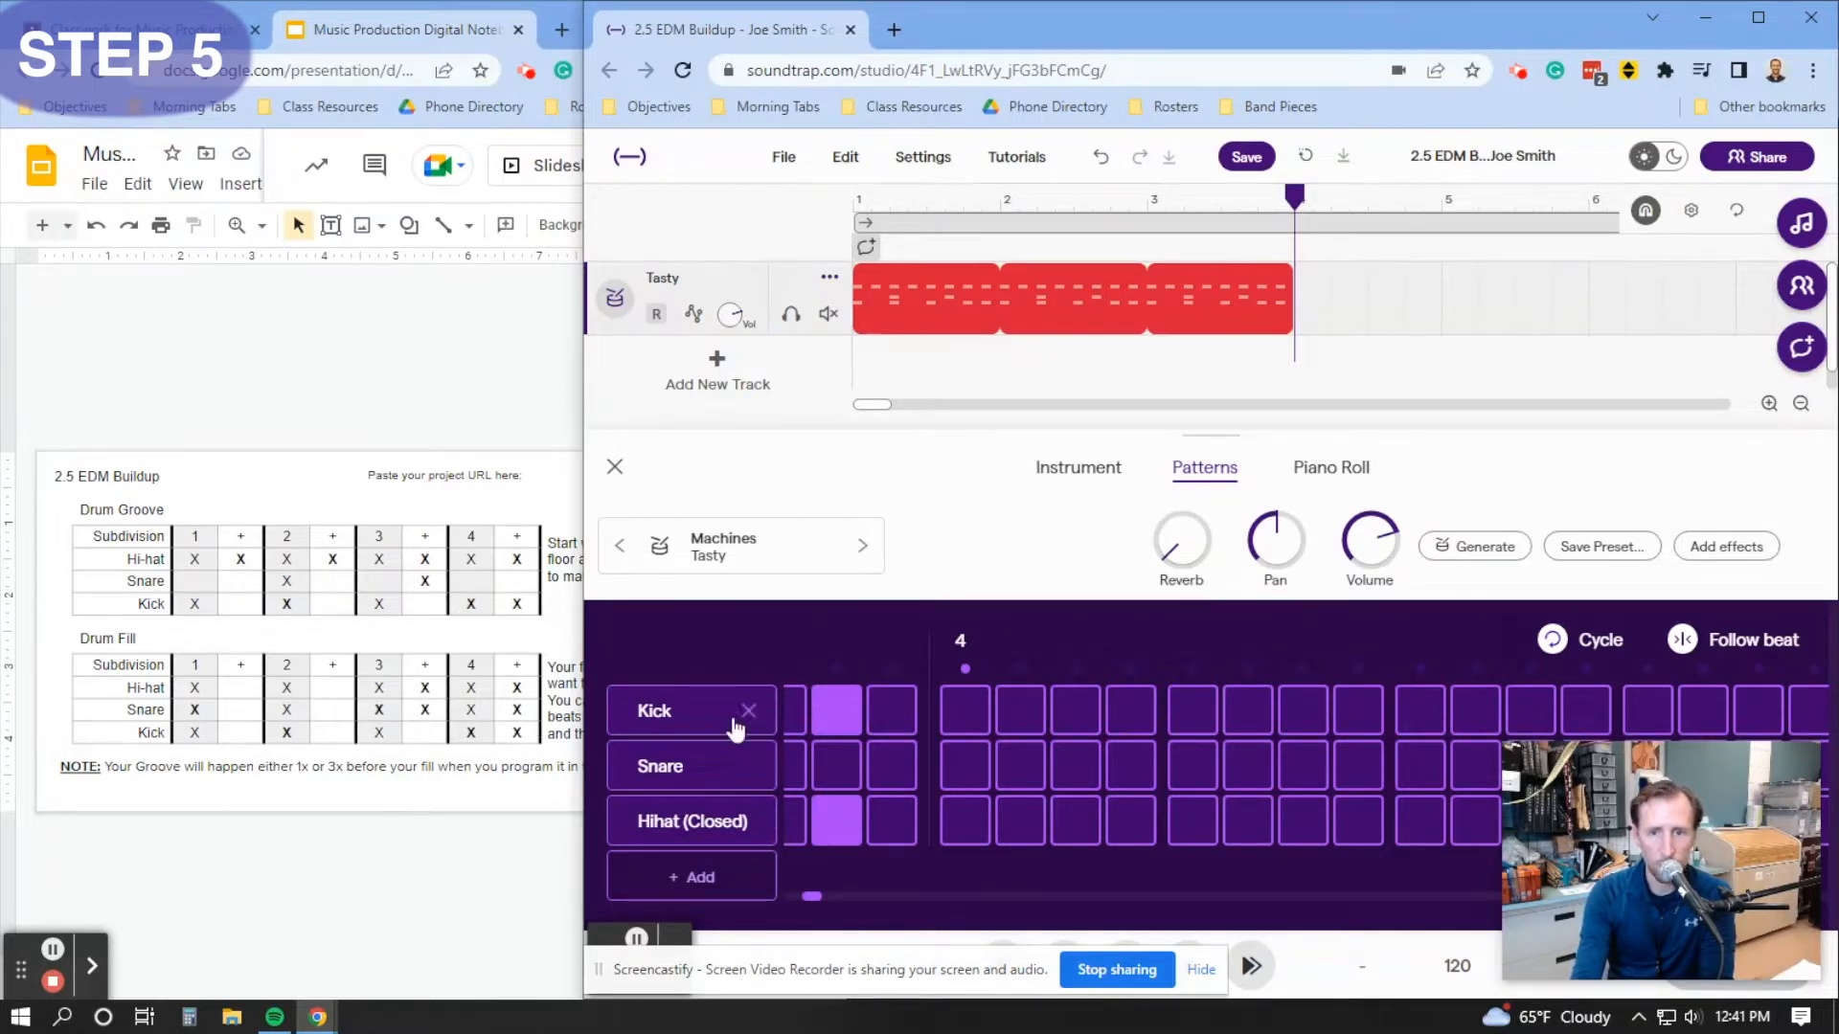
click(964, 710)
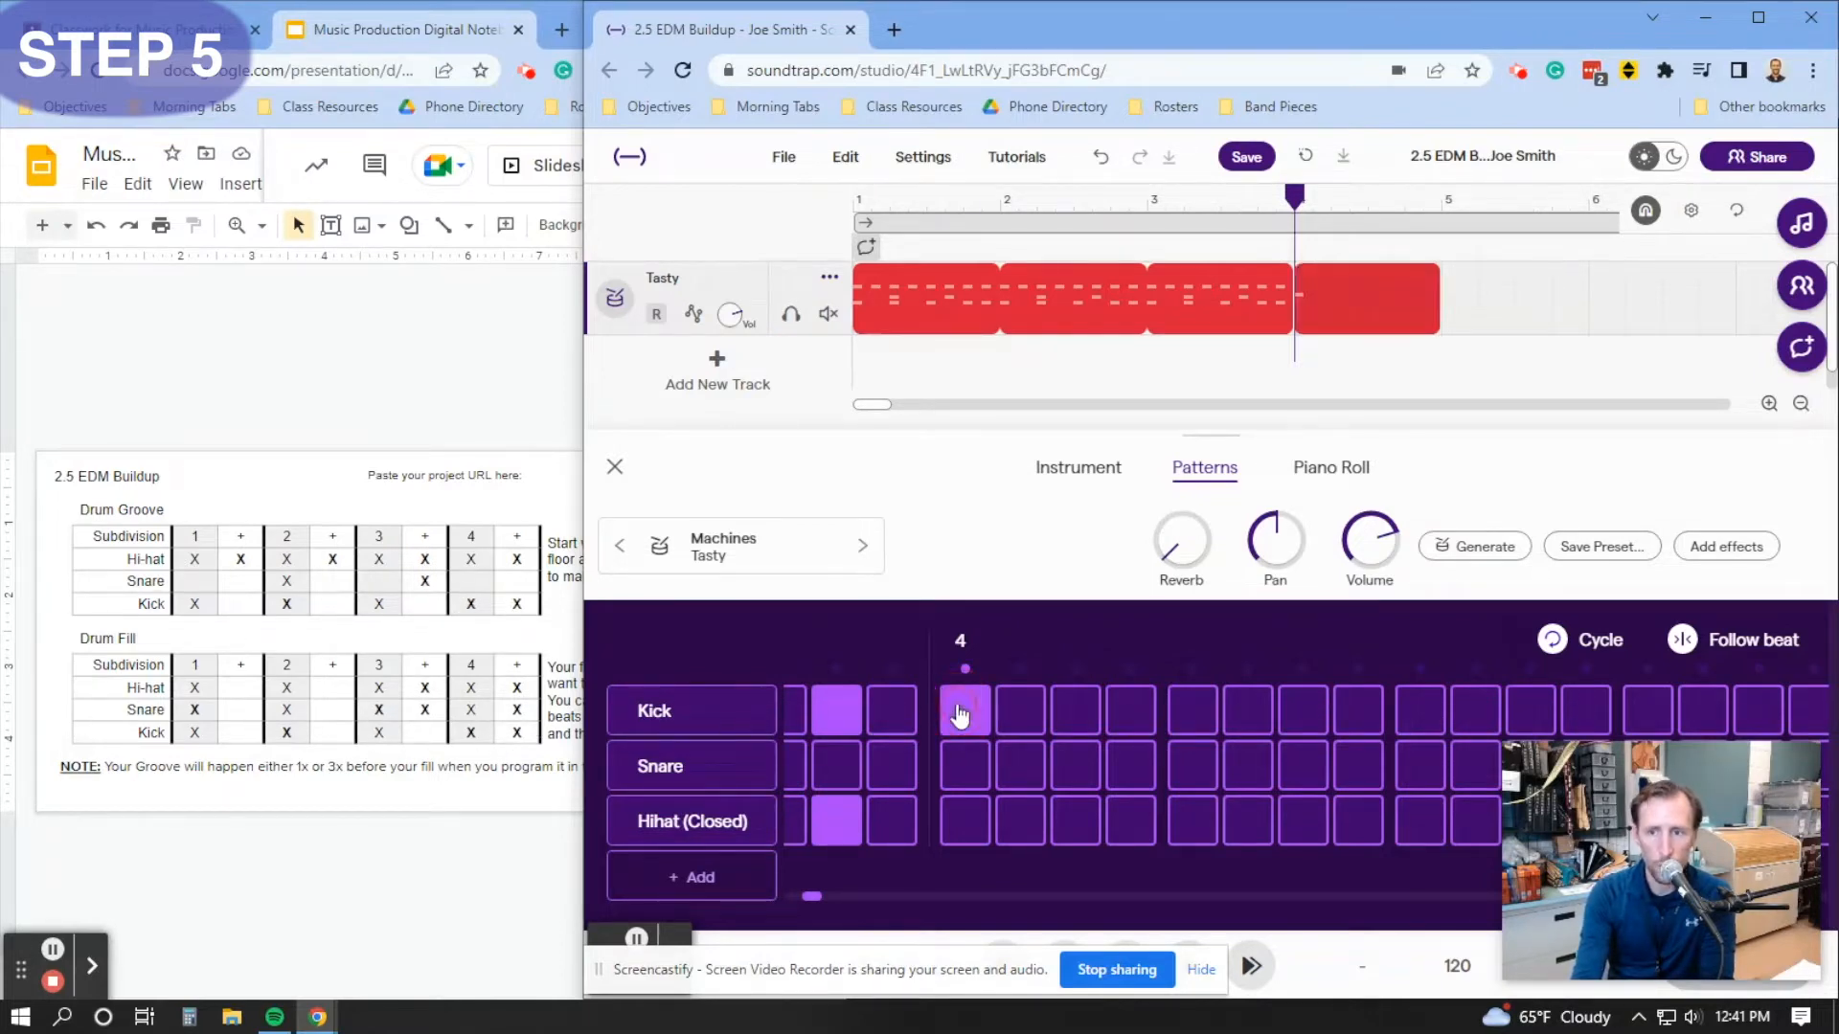
click(1190, 713)
click(1417, 713)
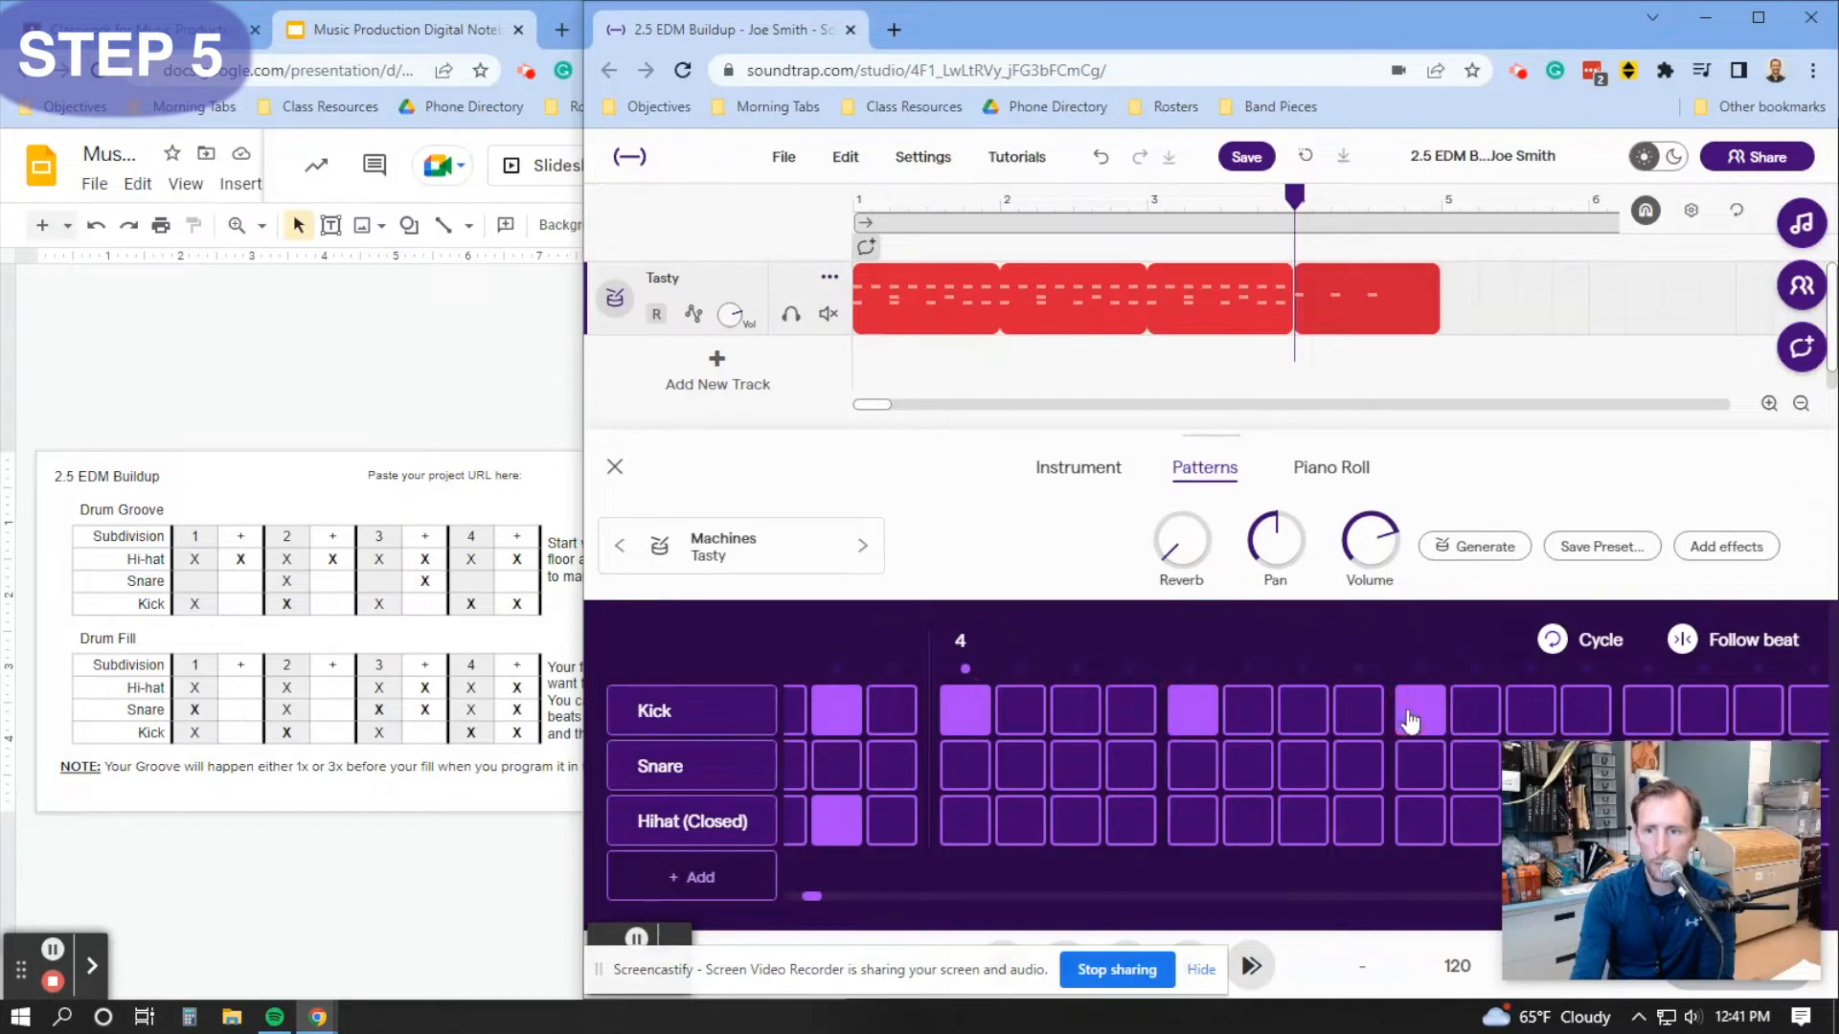
click(1646, 713)
click(1757, 713)
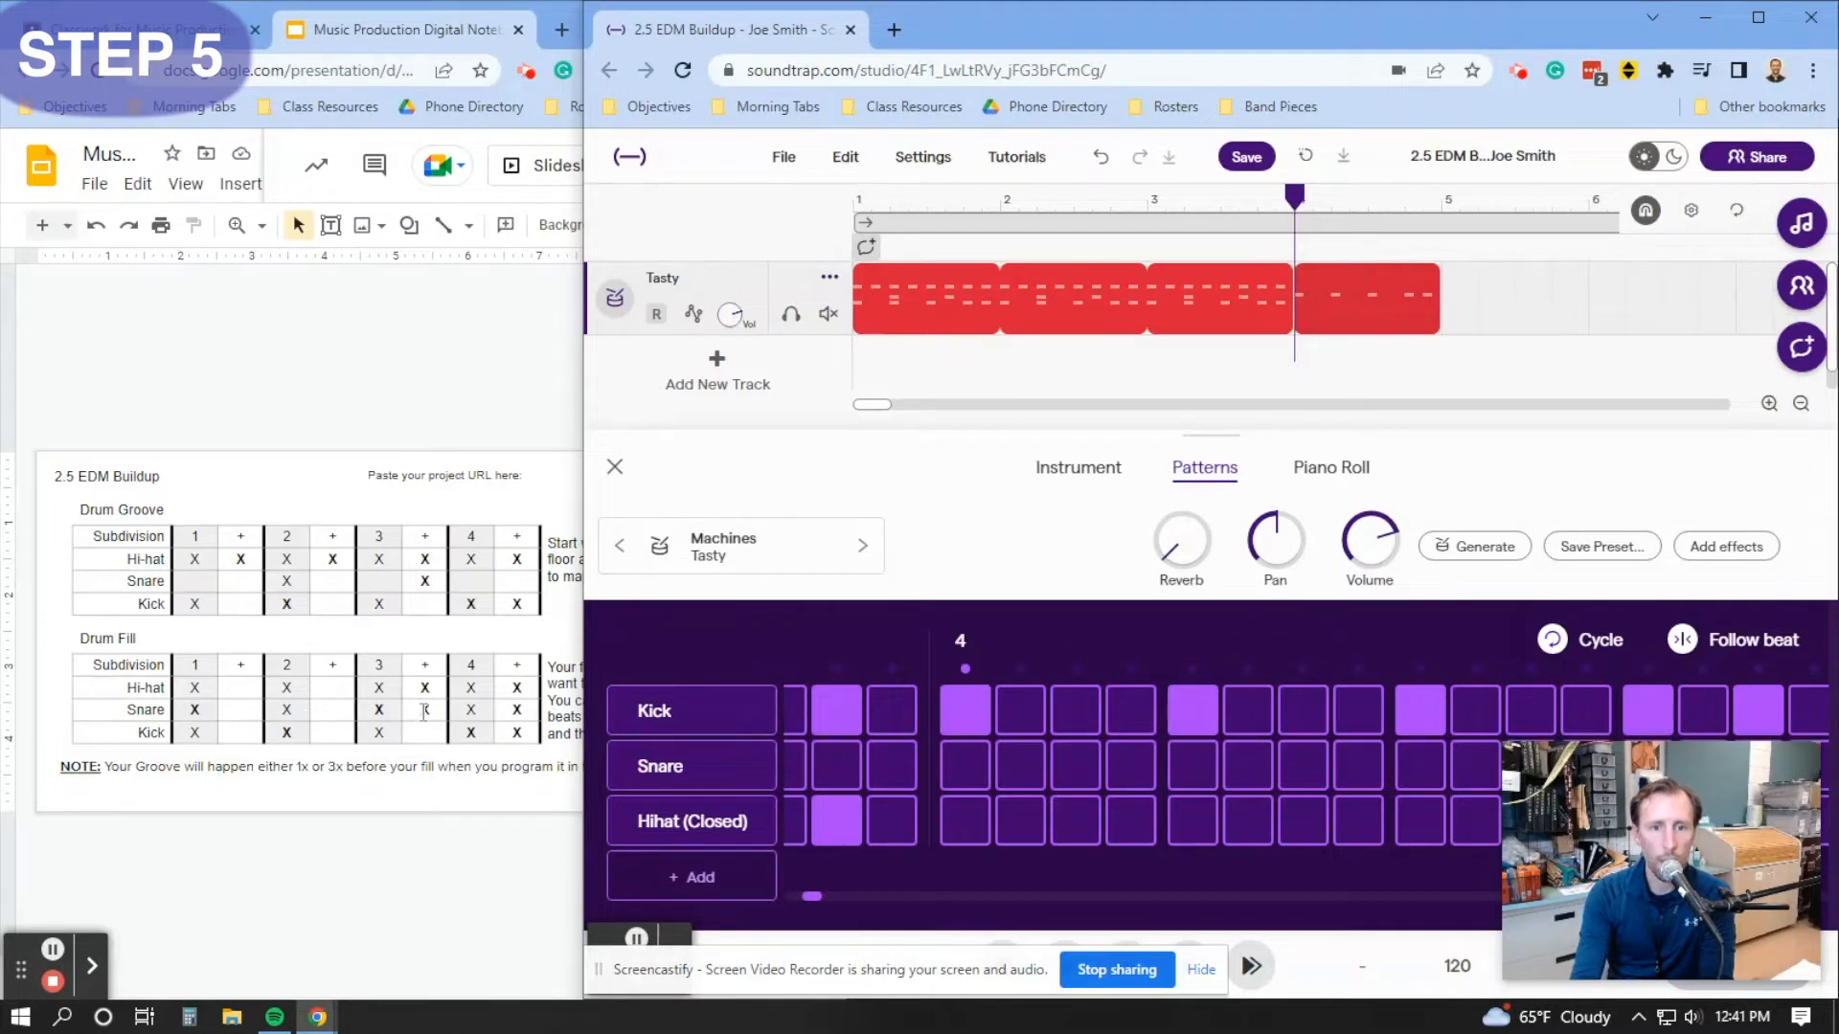
- Program the fill's Snare in measure 4 on beats 1, 2, 3, 4 and the "+" of beats 3 and 4
mouse_move(1758, 796)
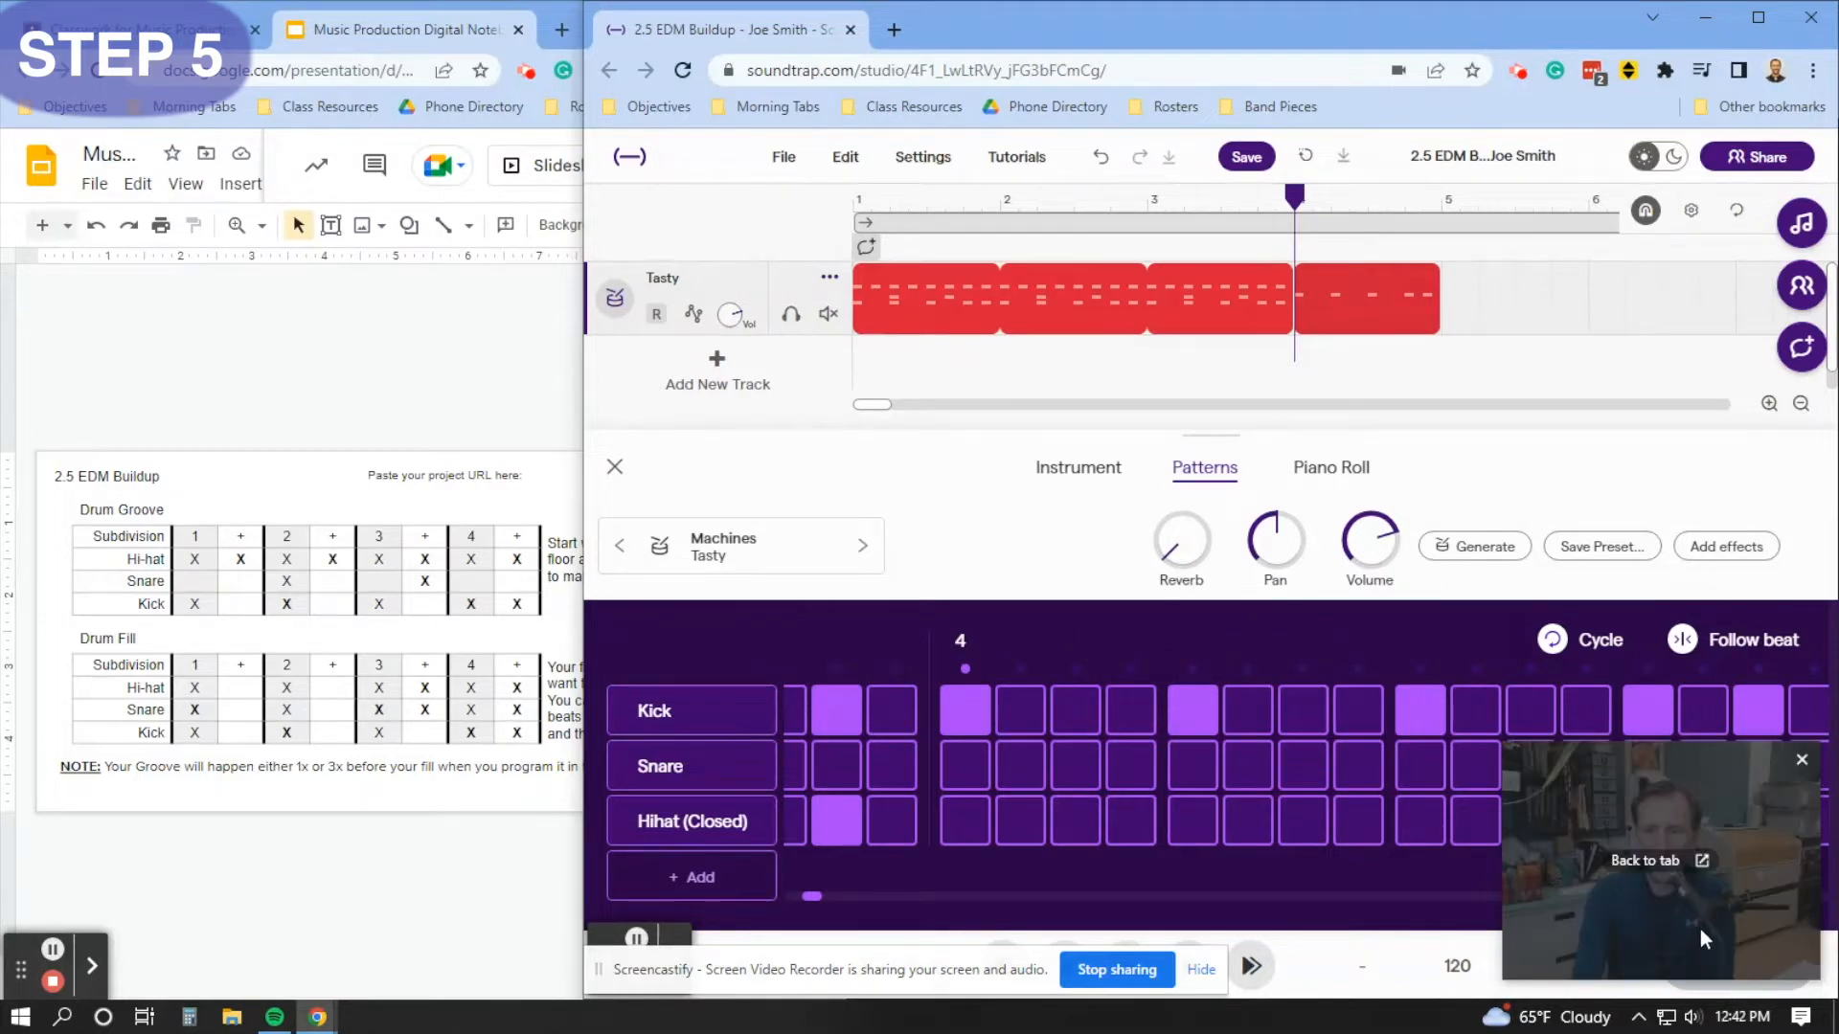
drag(1701, 935, 1695, 586)
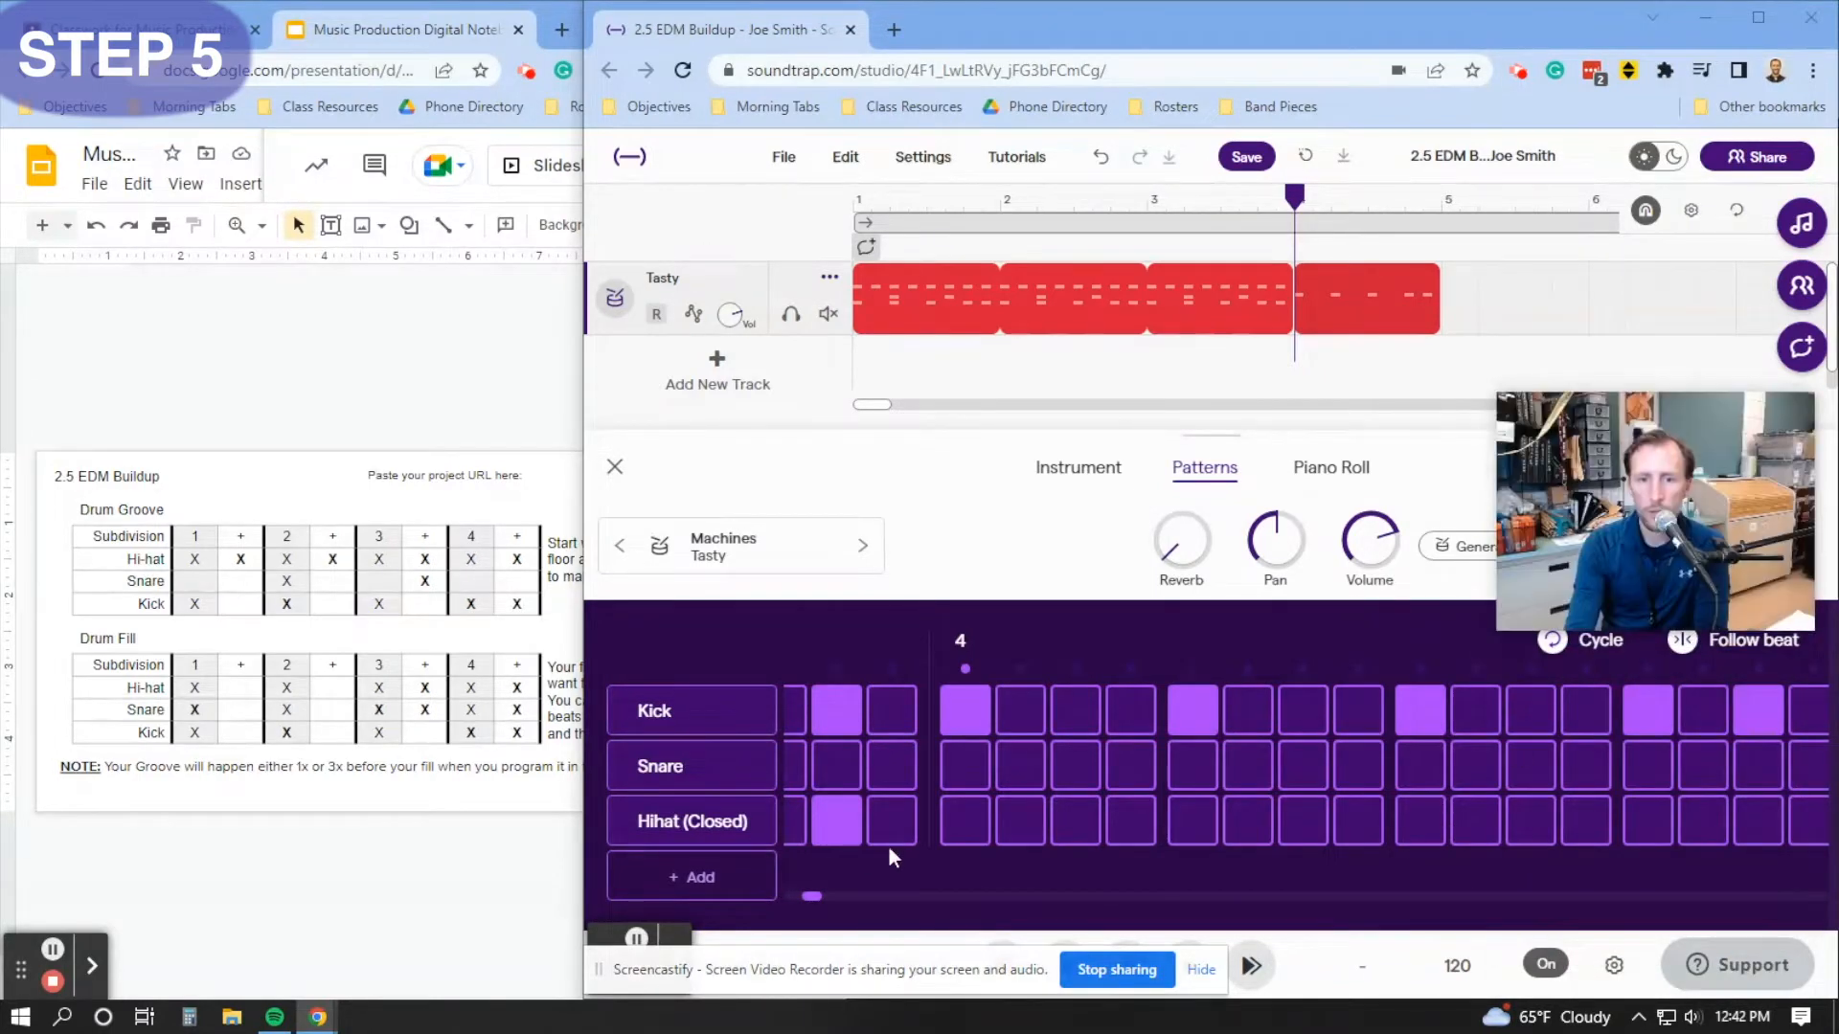
click(962, 771)
click(1196, 768)
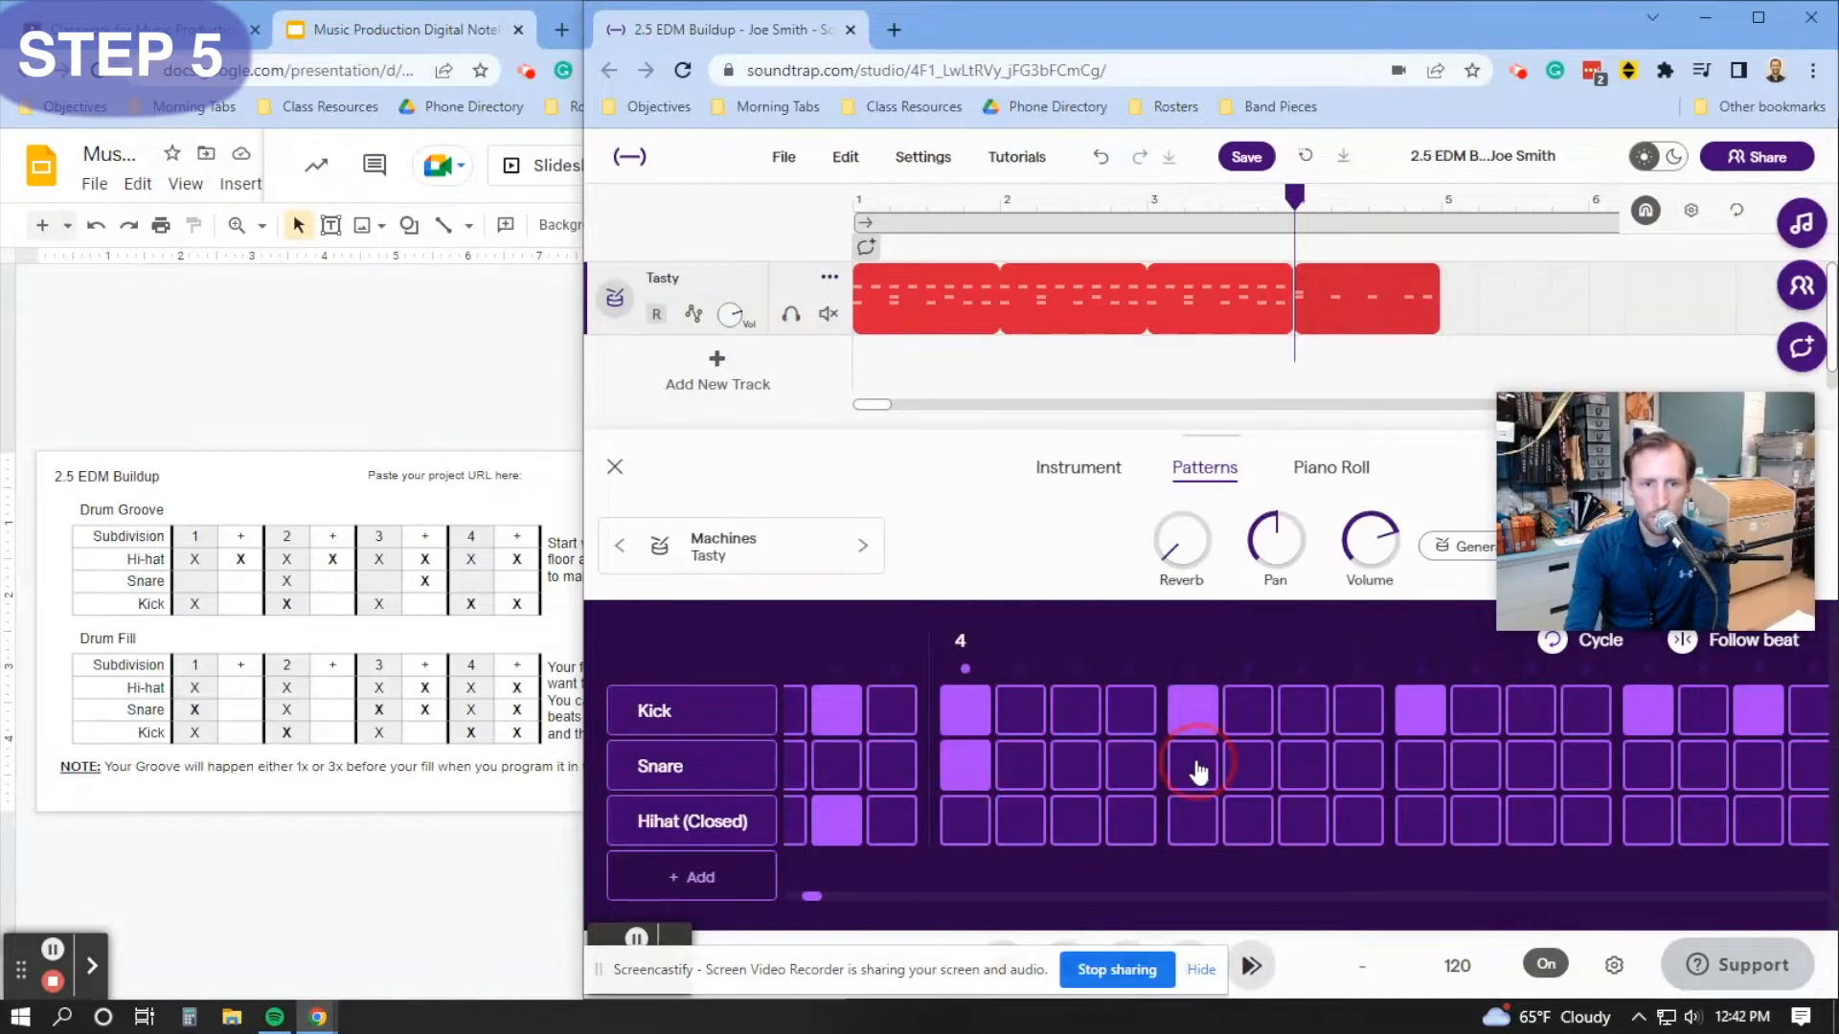
click(1422, 771)
click(1528, 769)
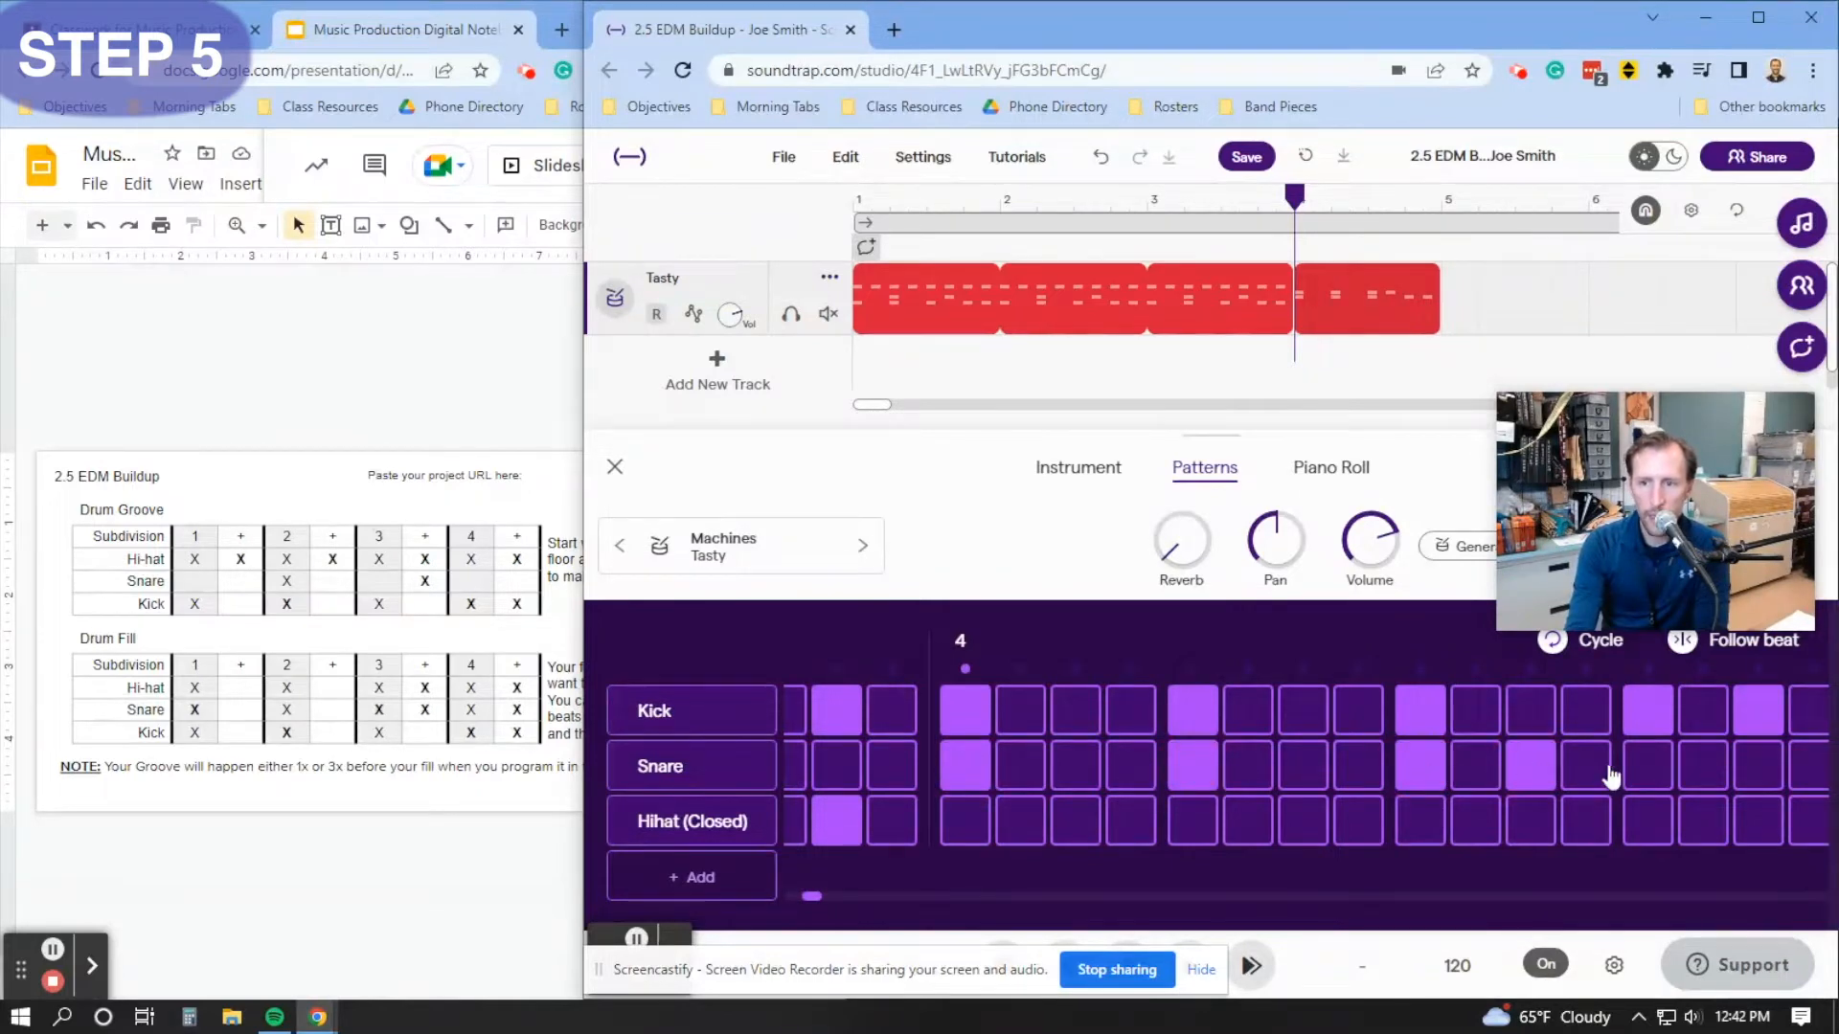
click(1644, 771)
click(1761, 773)
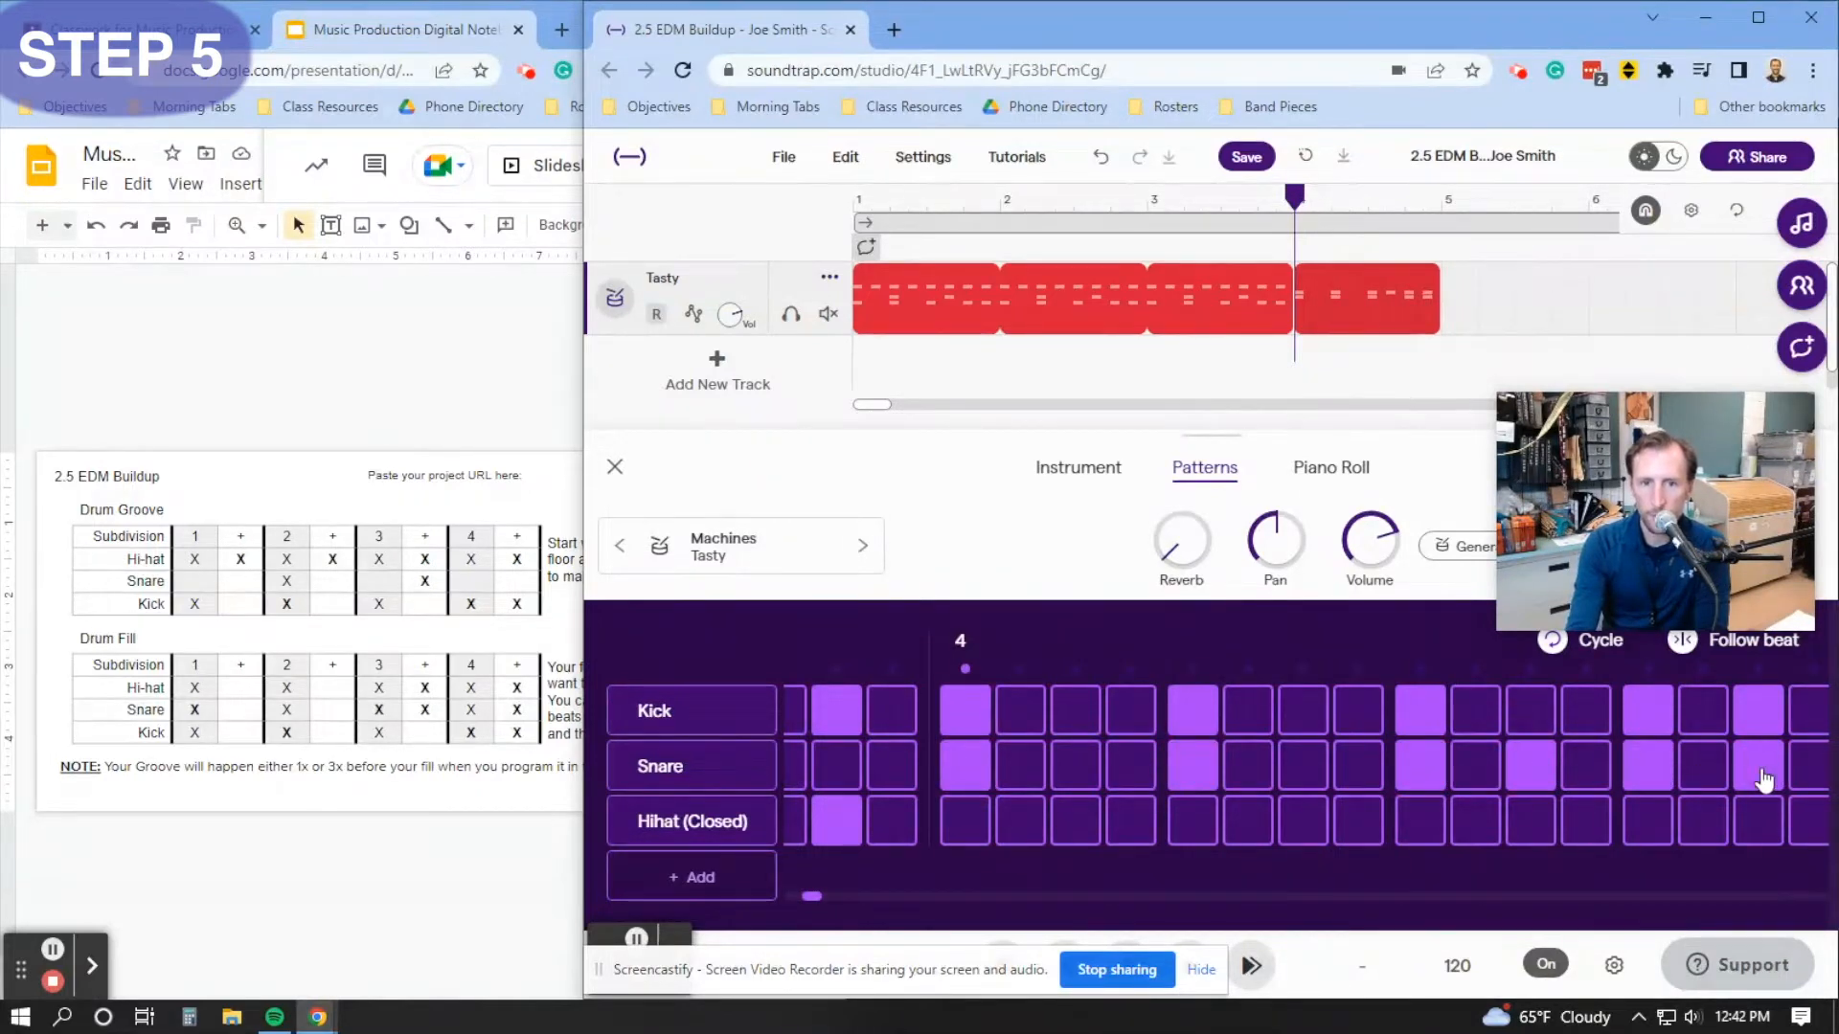
- Program the fill's closed Hi-hat in measure 4 on beats 1, 2, 3, 4 and the "+" of beats 3 and 4
click(960, 831)
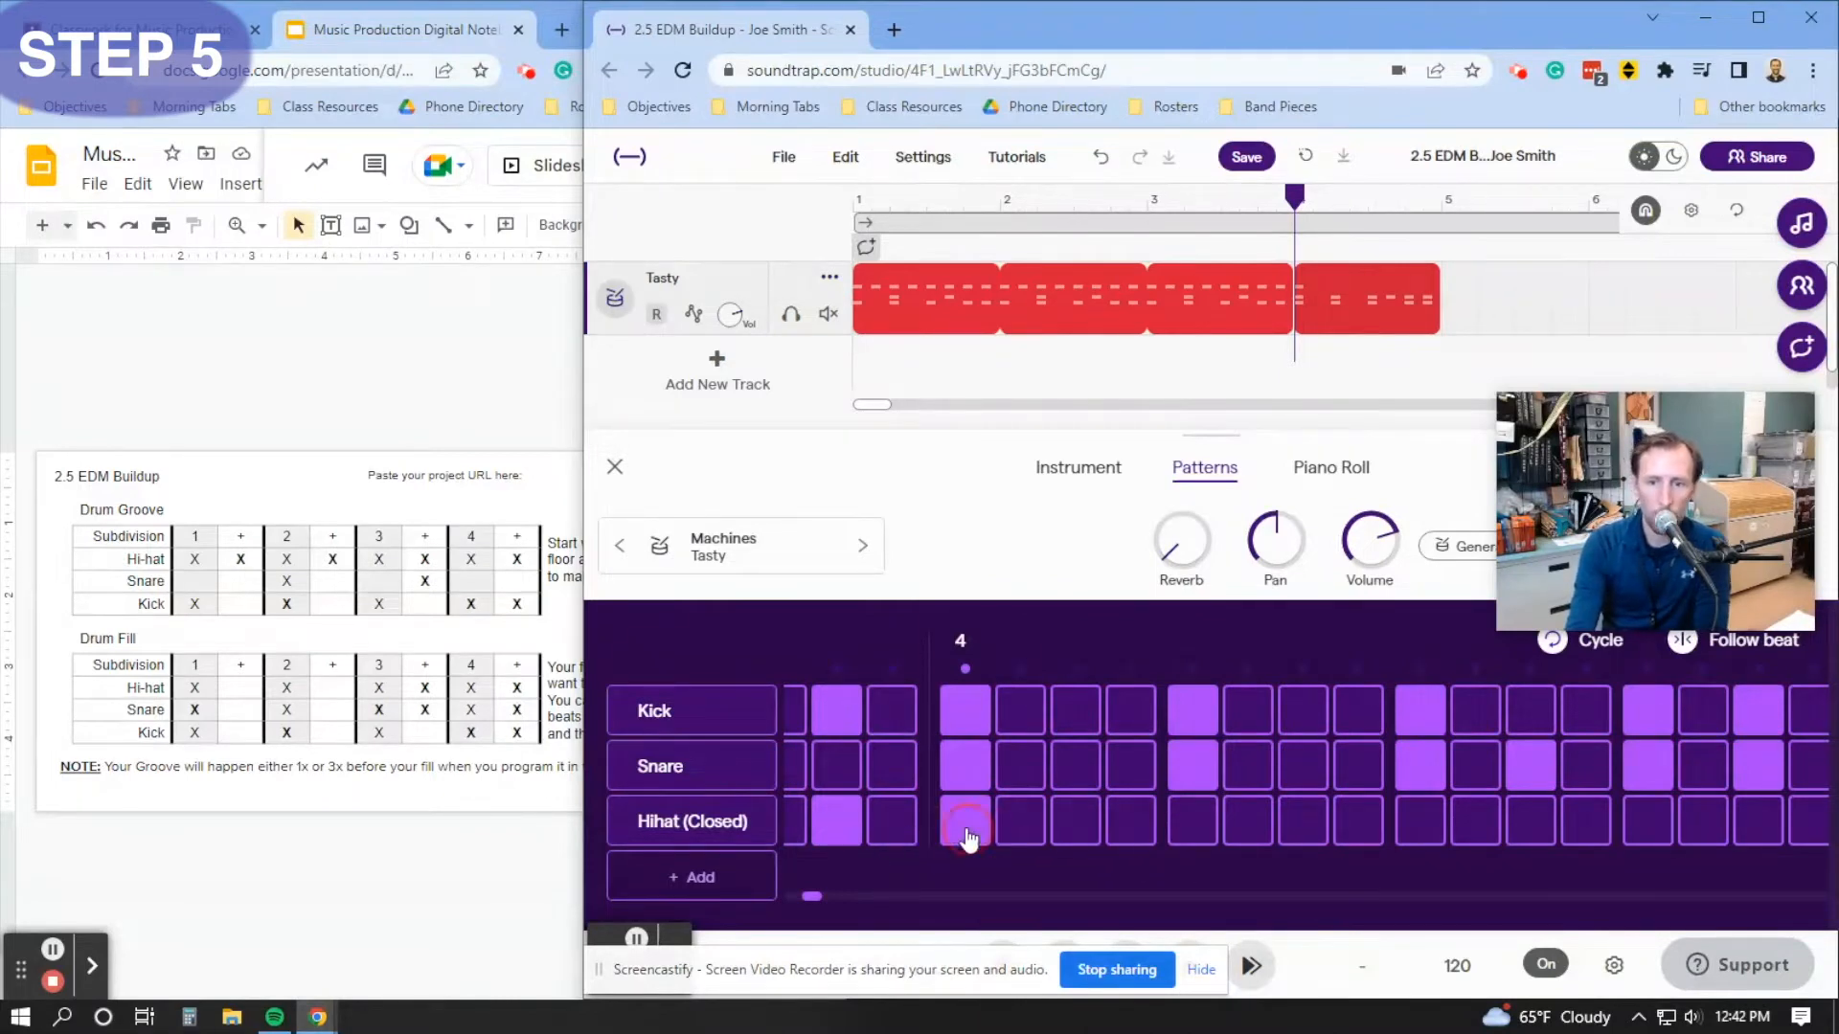
click(1199, 839)
click(1424, 840)
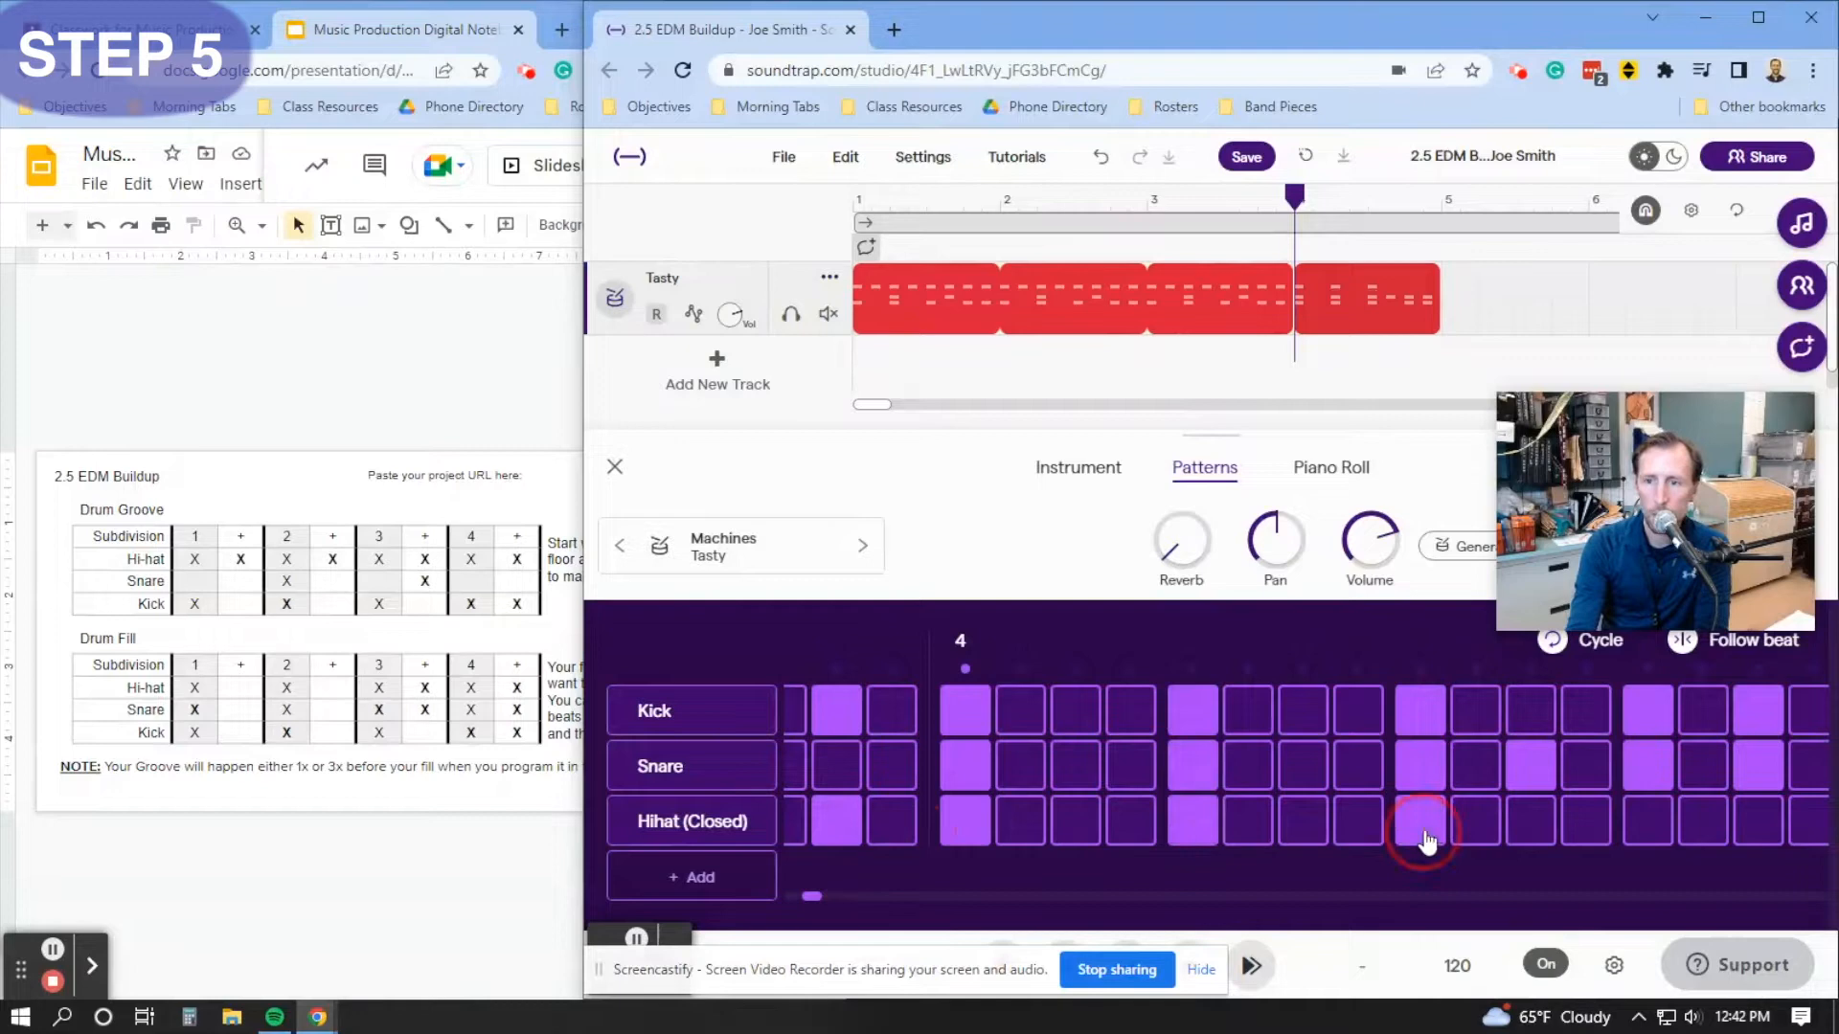
click(1539, 828)
click(1645, 825)
click(1758, 829)
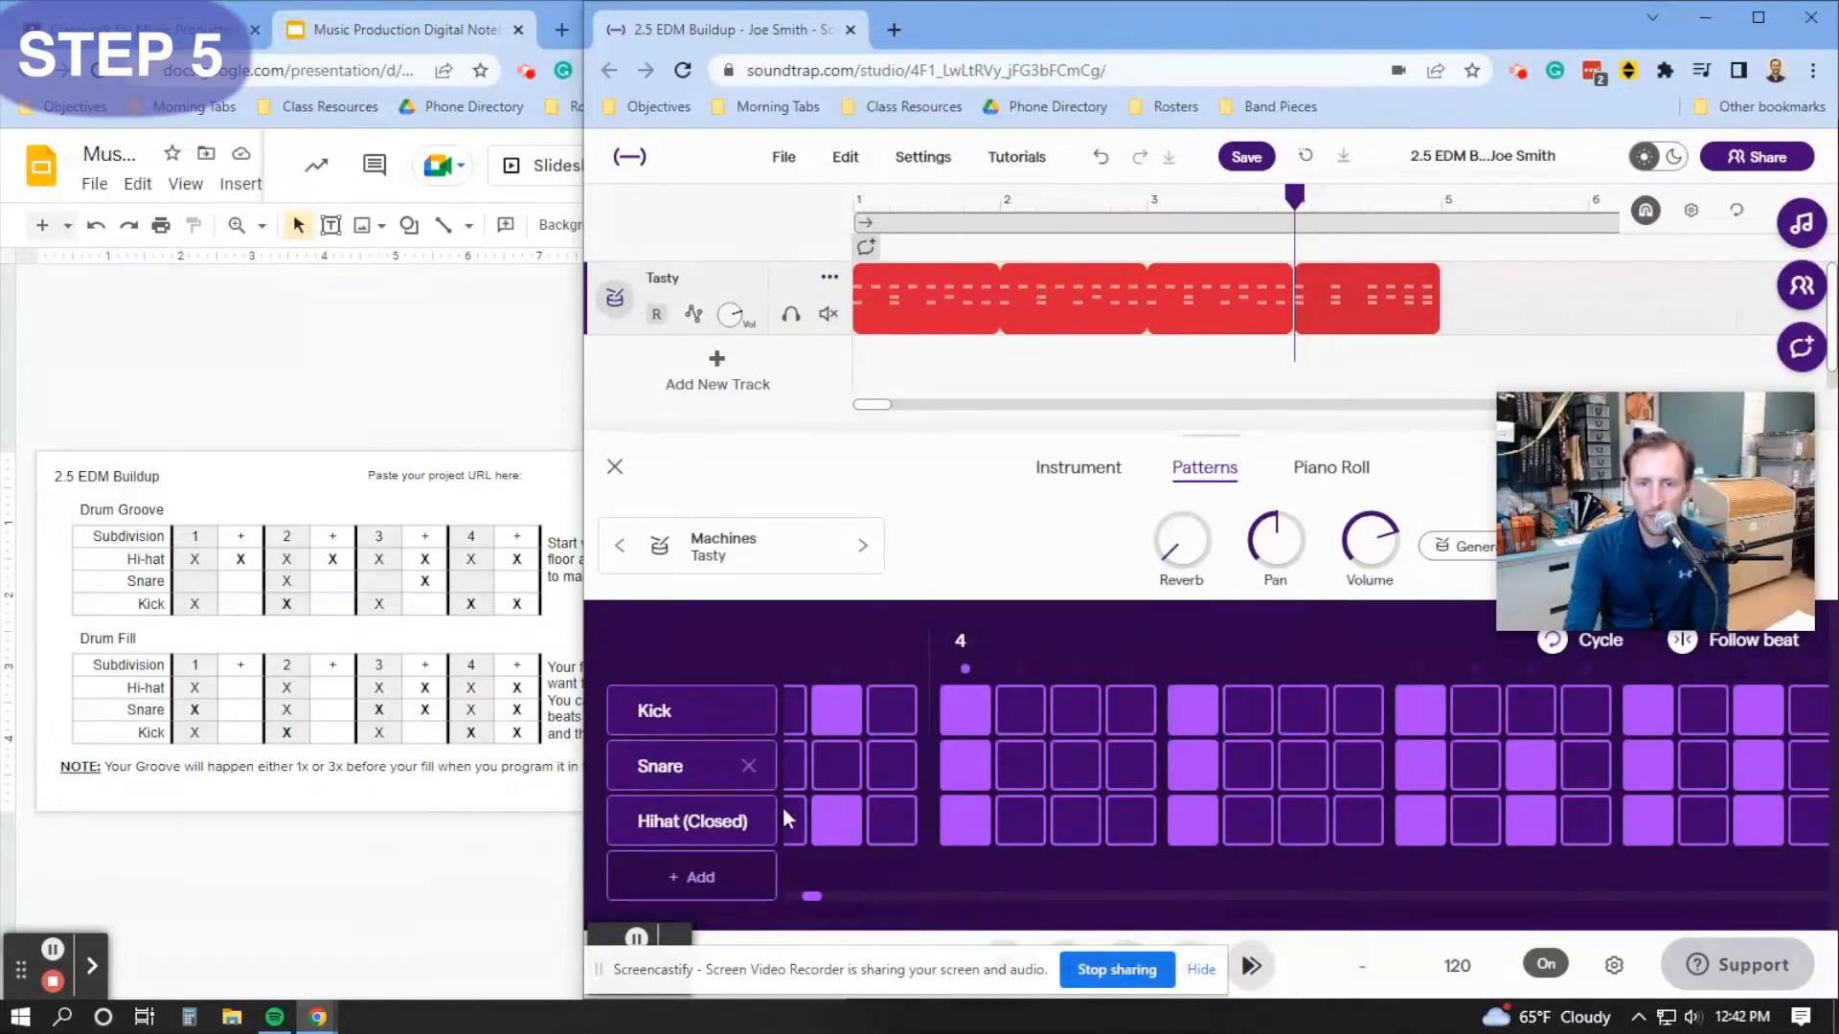
mouse_move(1575, 538)
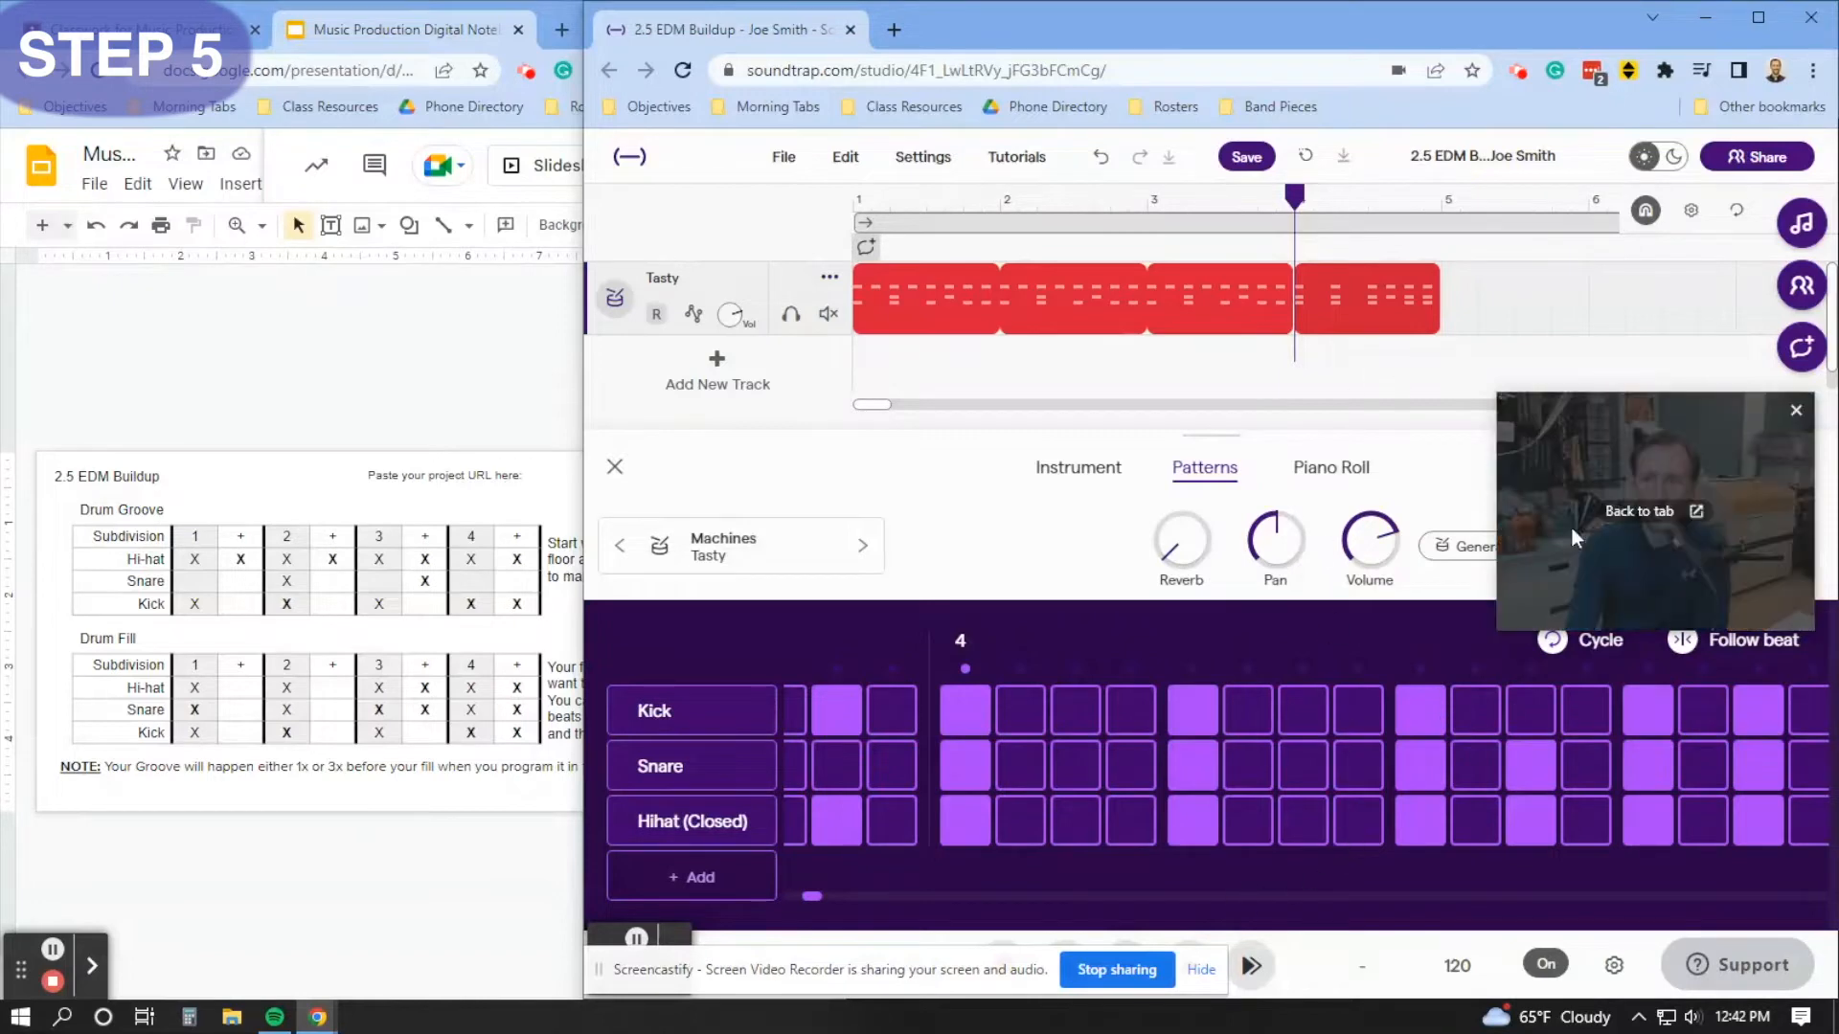
drag(1686, 566, 1698, 855)
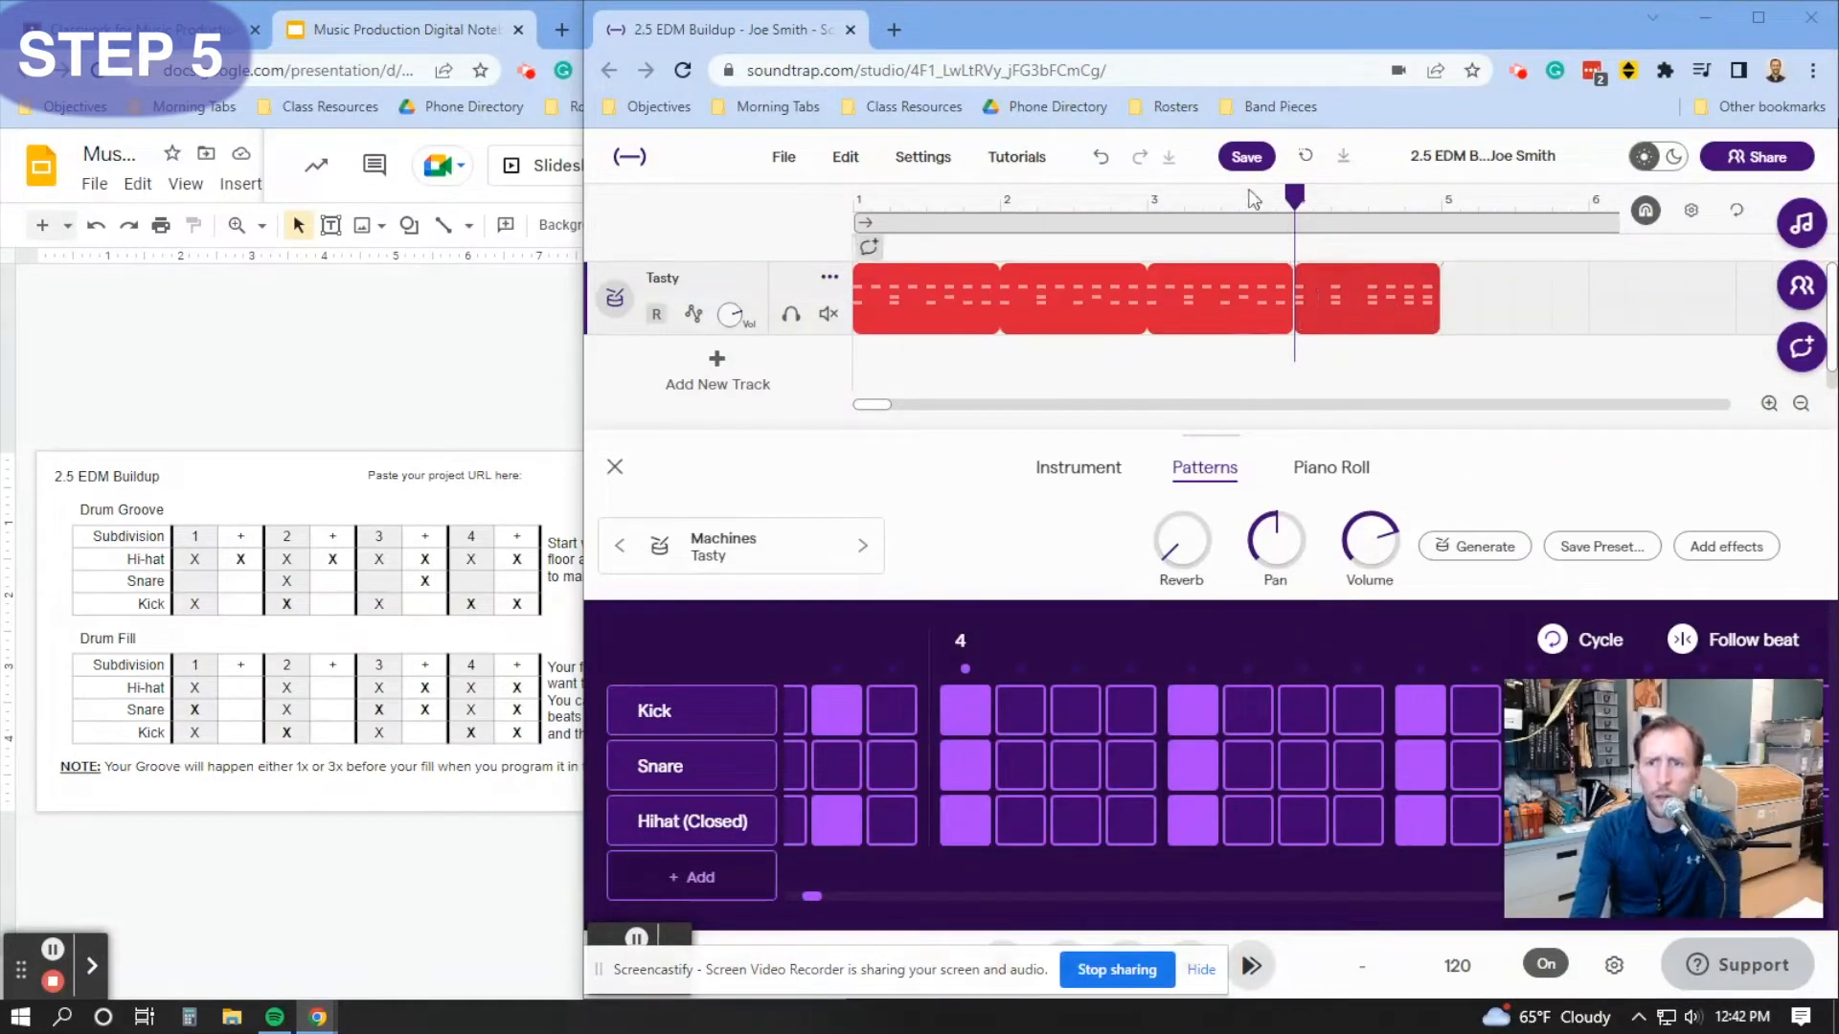
- Move the playhead to the start of measure 3 and compare the looped groove with the fill region
click(1149, 199)
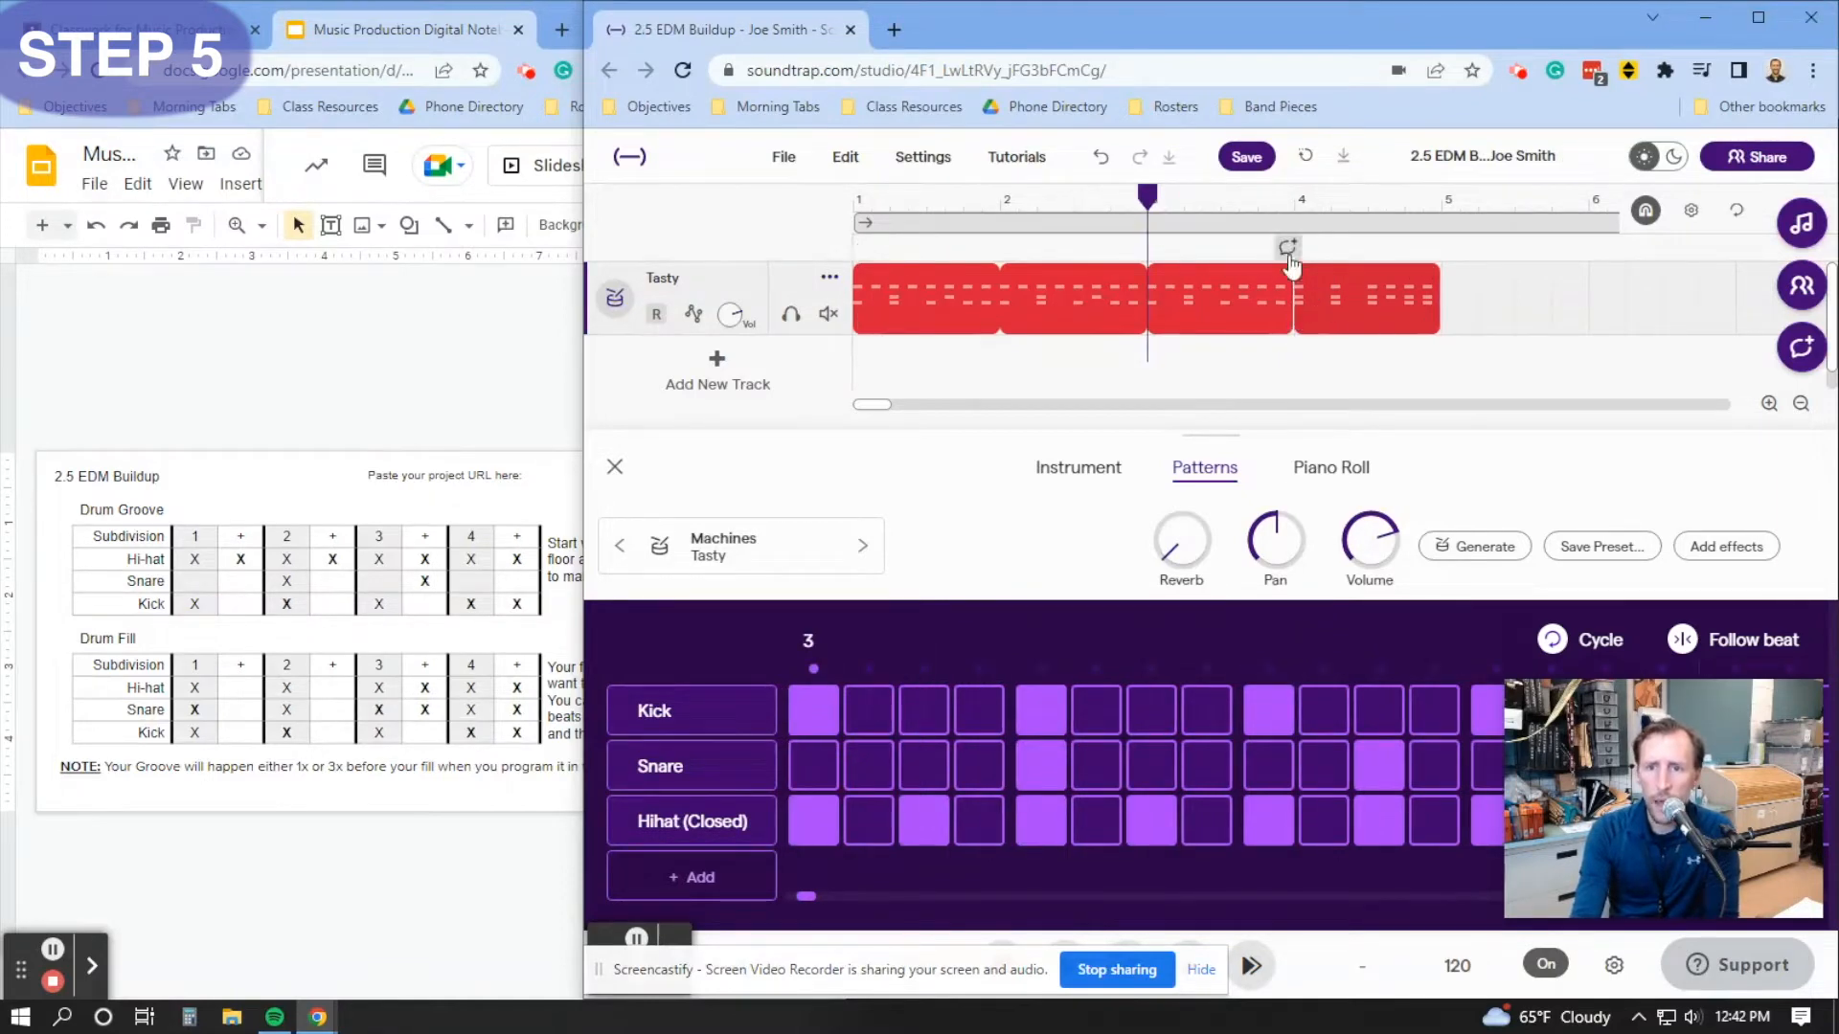
mouse_move(1359, 290)
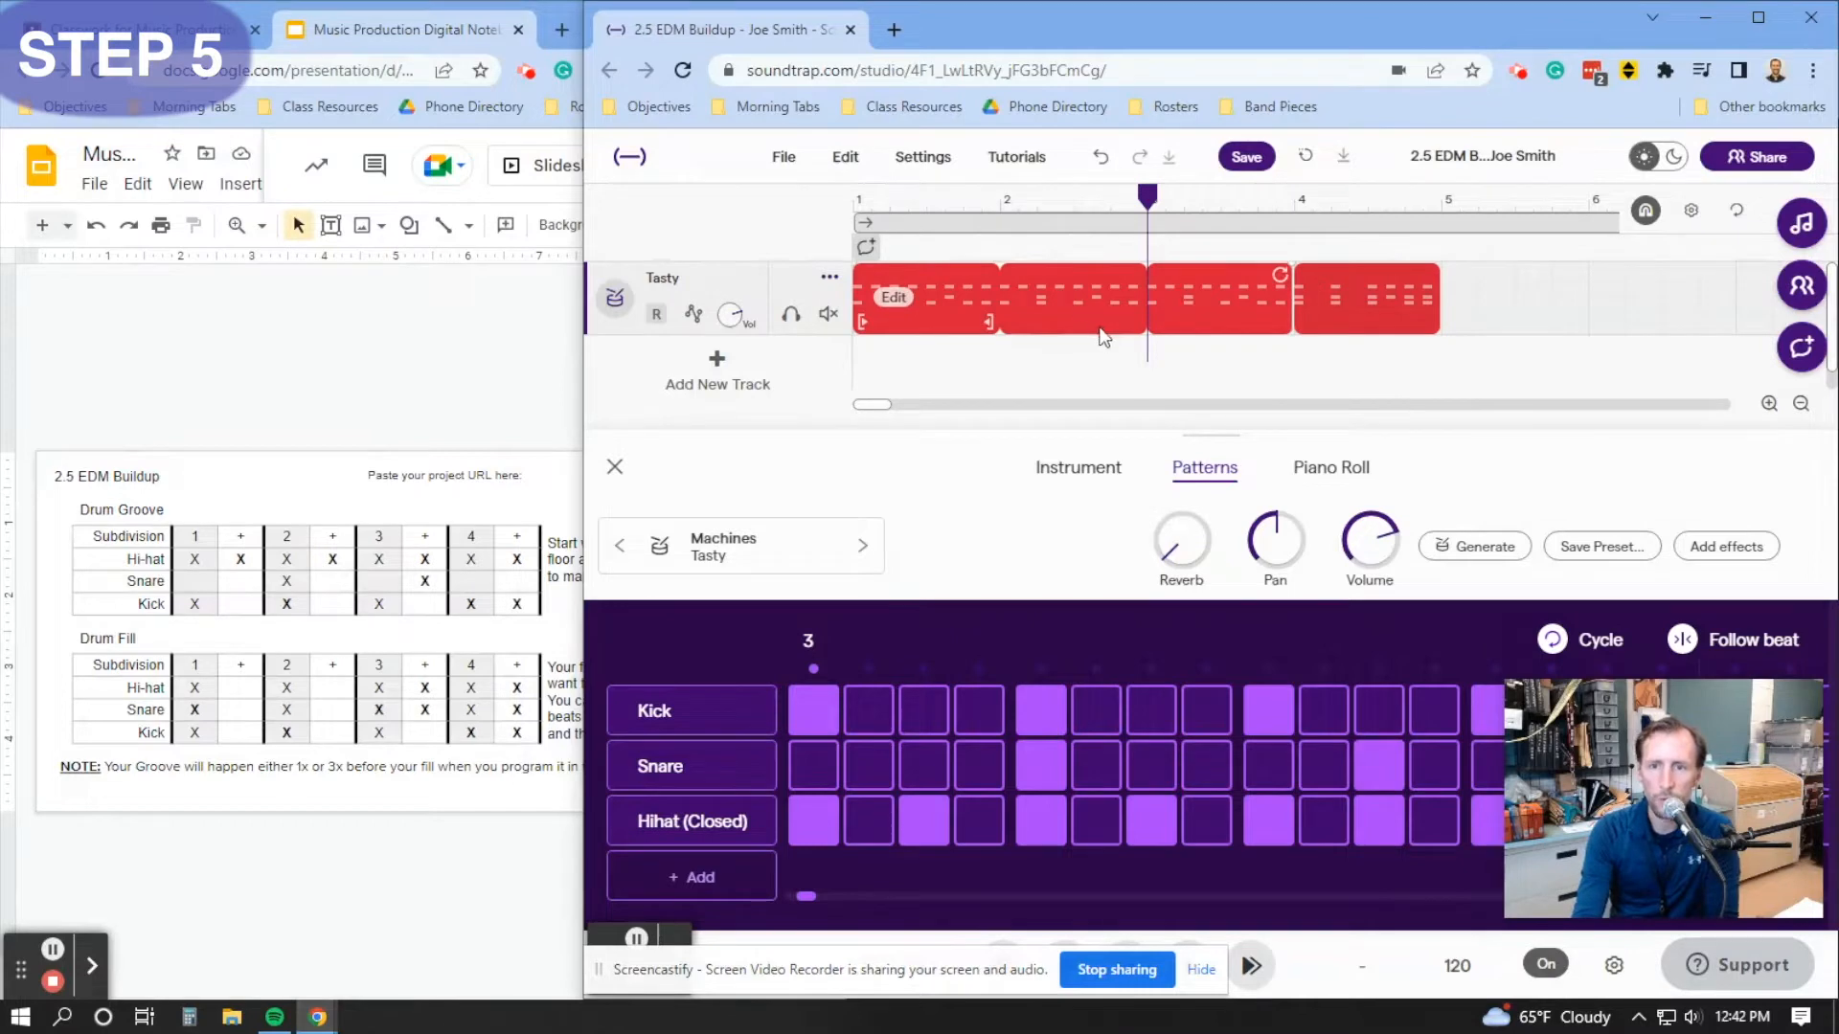
drag(1360, 309, 1406, 303)
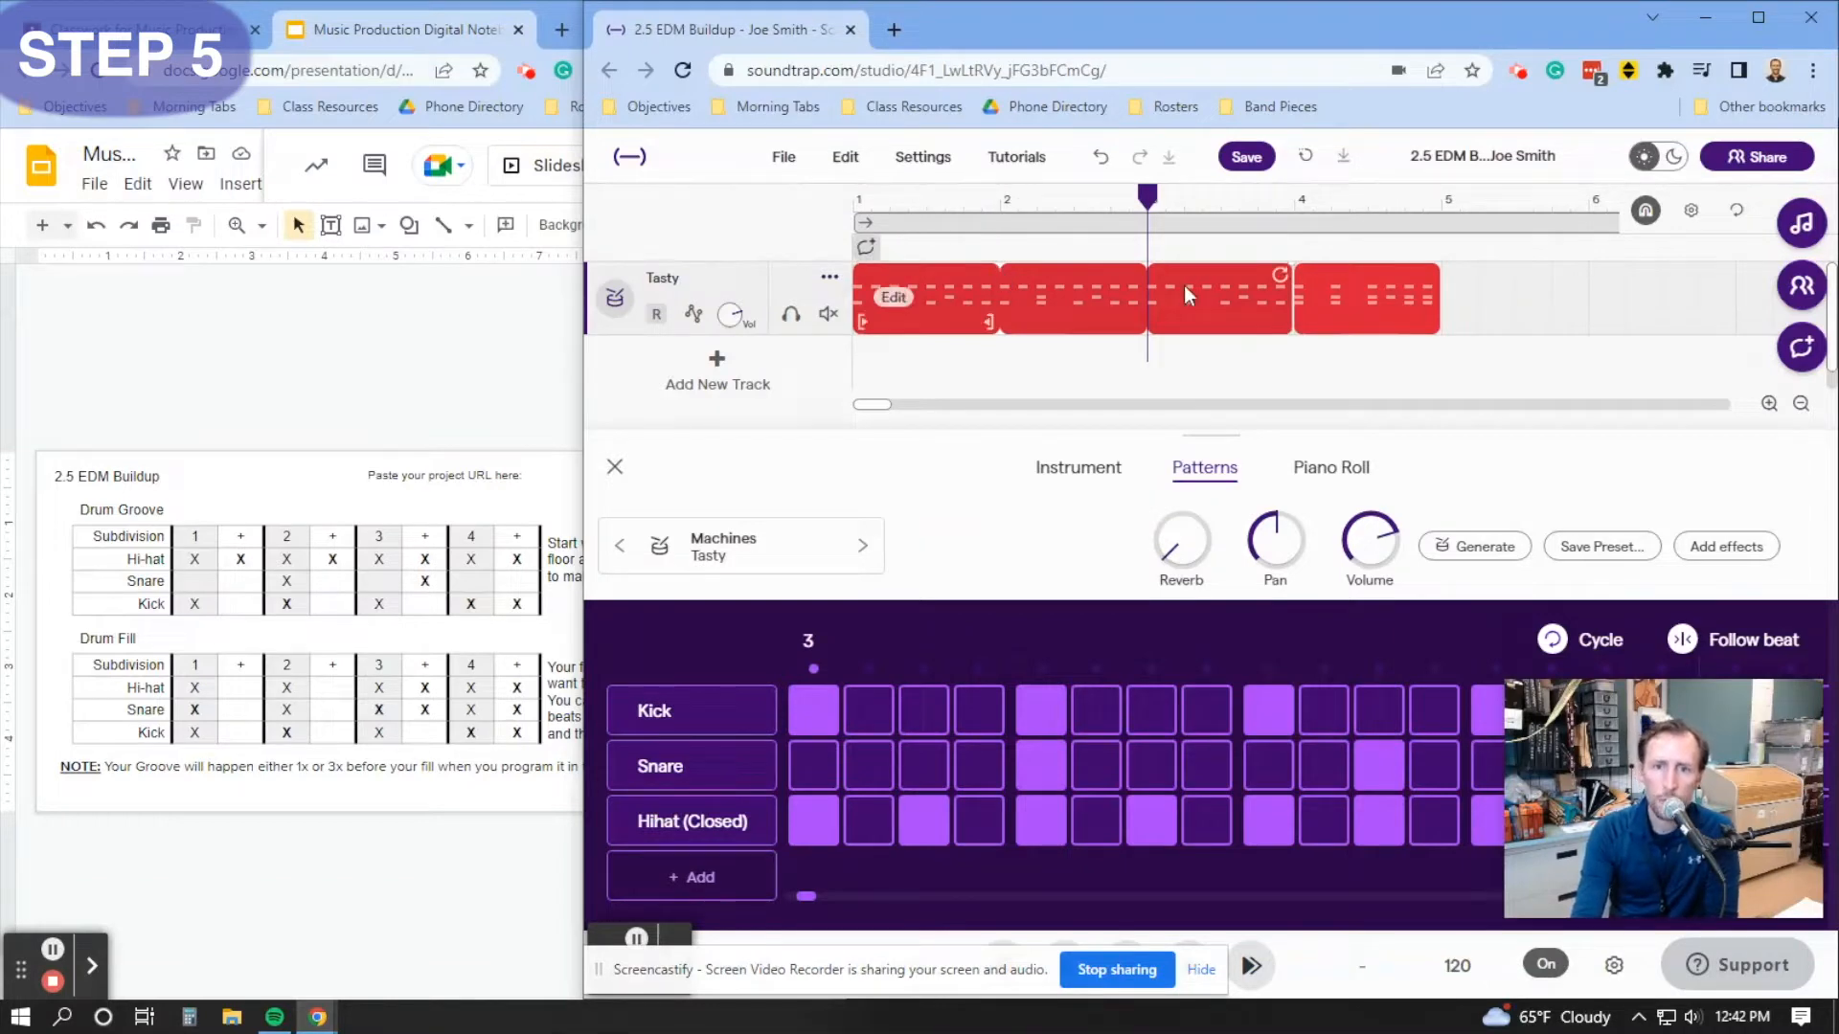
- Merge the Soundtrap project tab into the Google Slides browser window and maximize that window
click(381, 402)
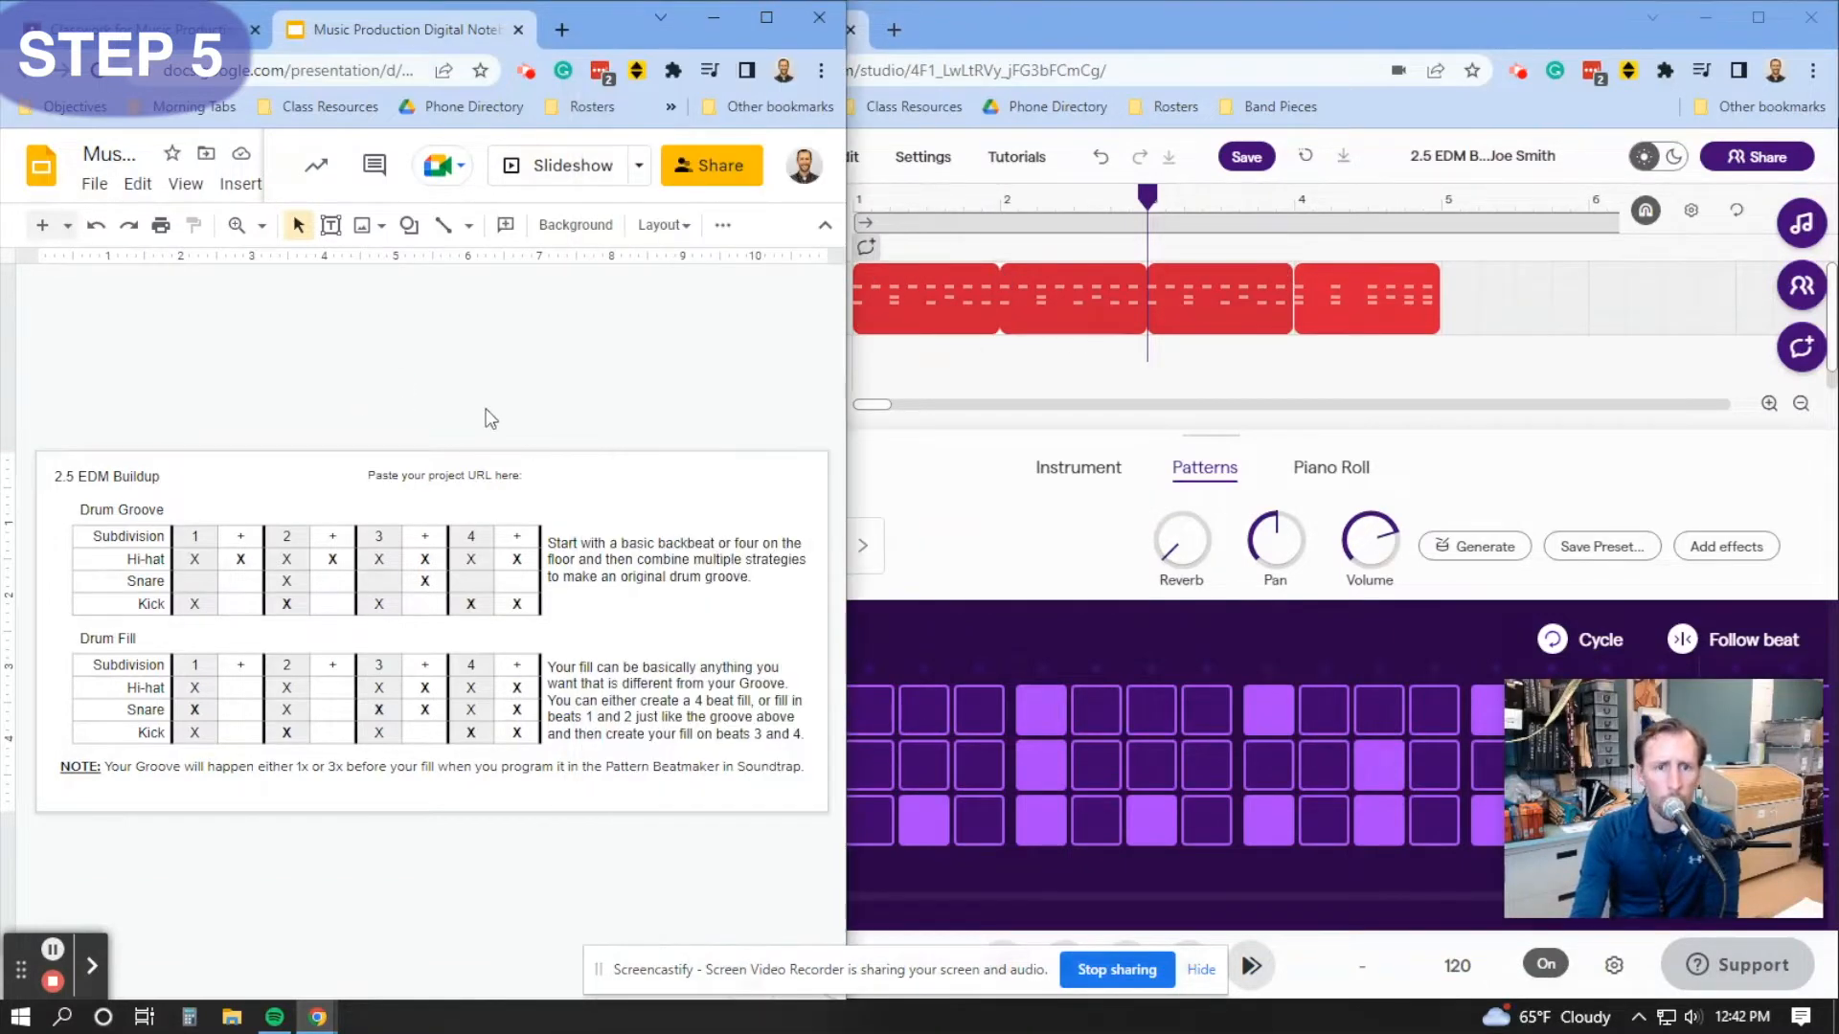
drag(849, 372, 809, 371)
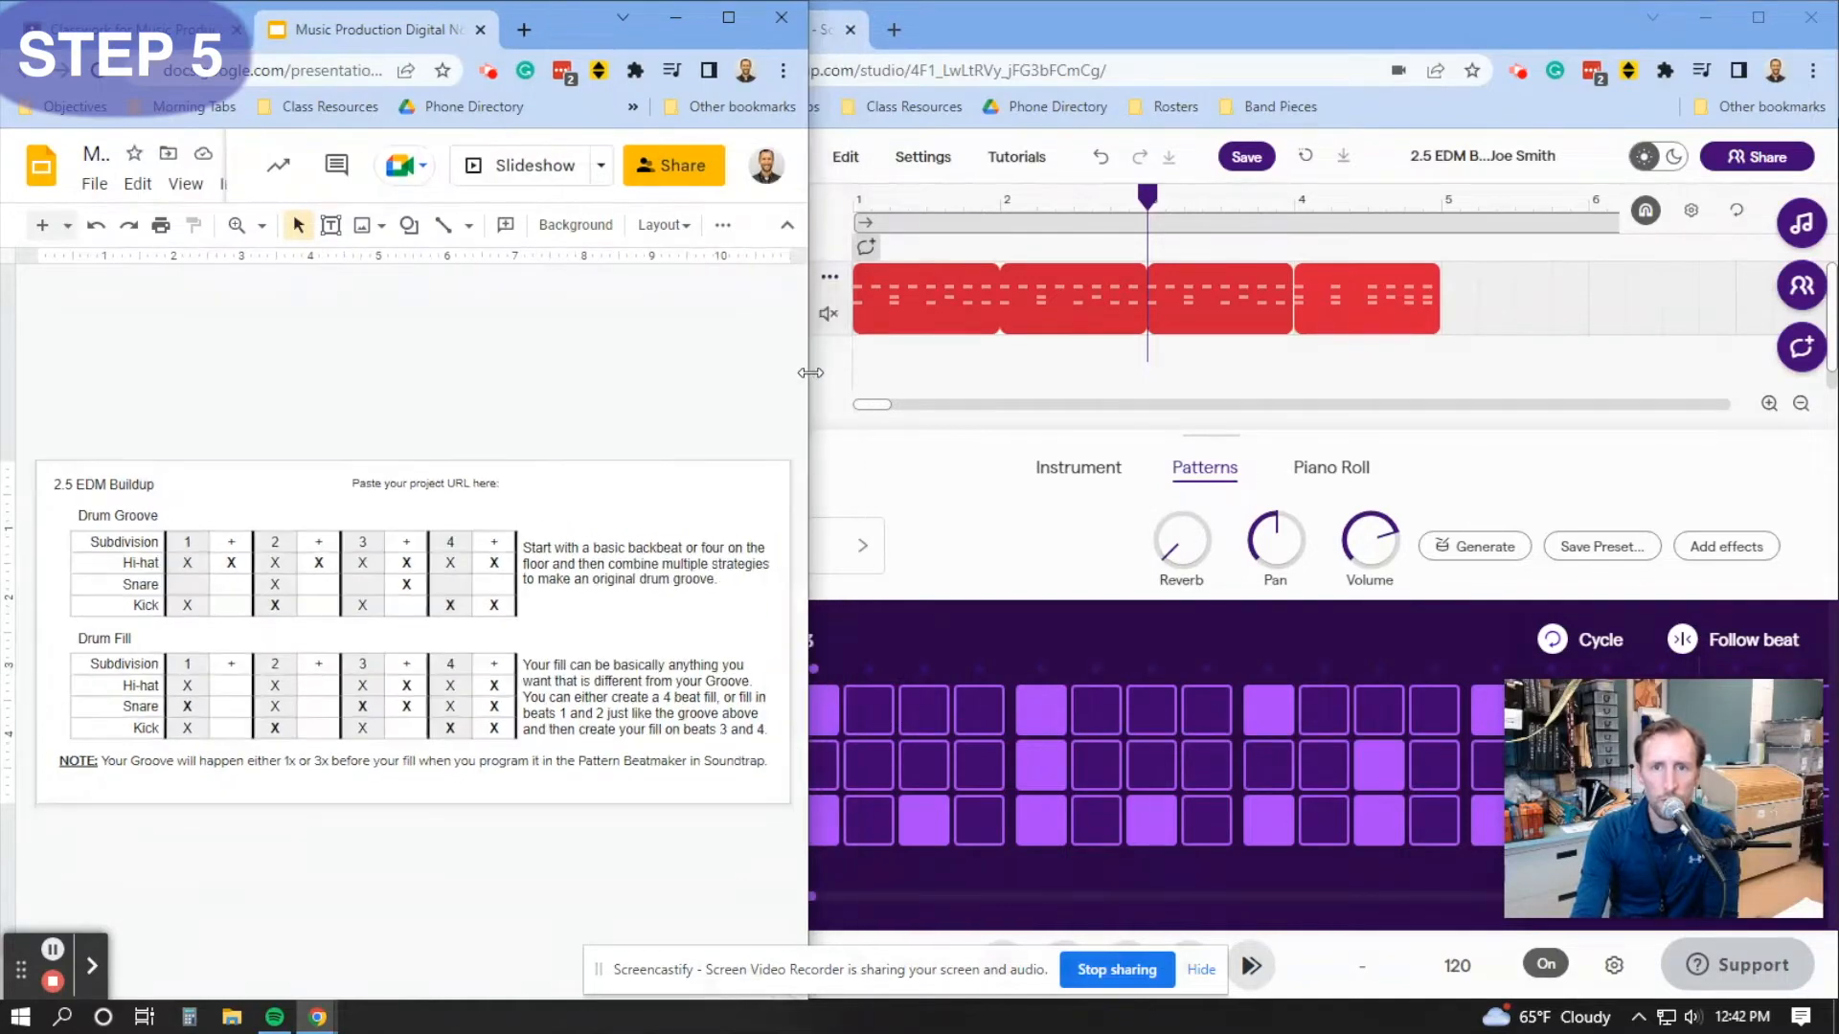
double_click(827, 44)
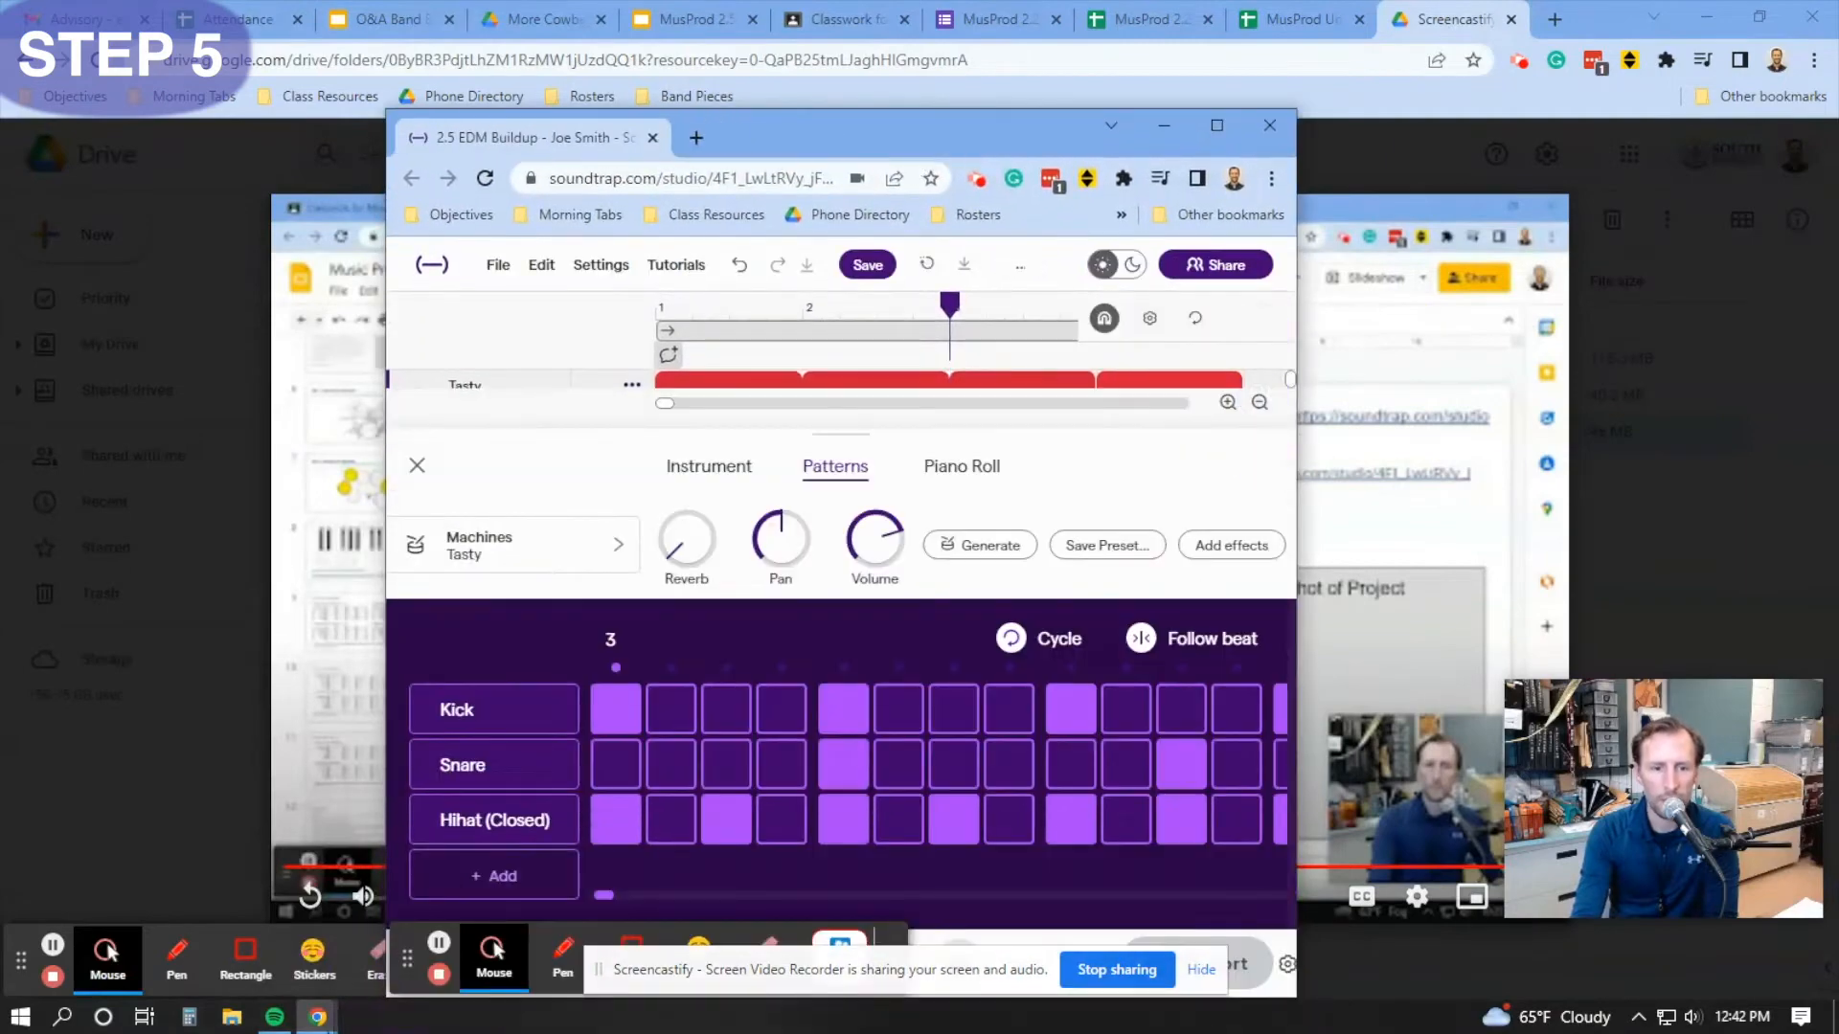
mouse_move(319, 1013)
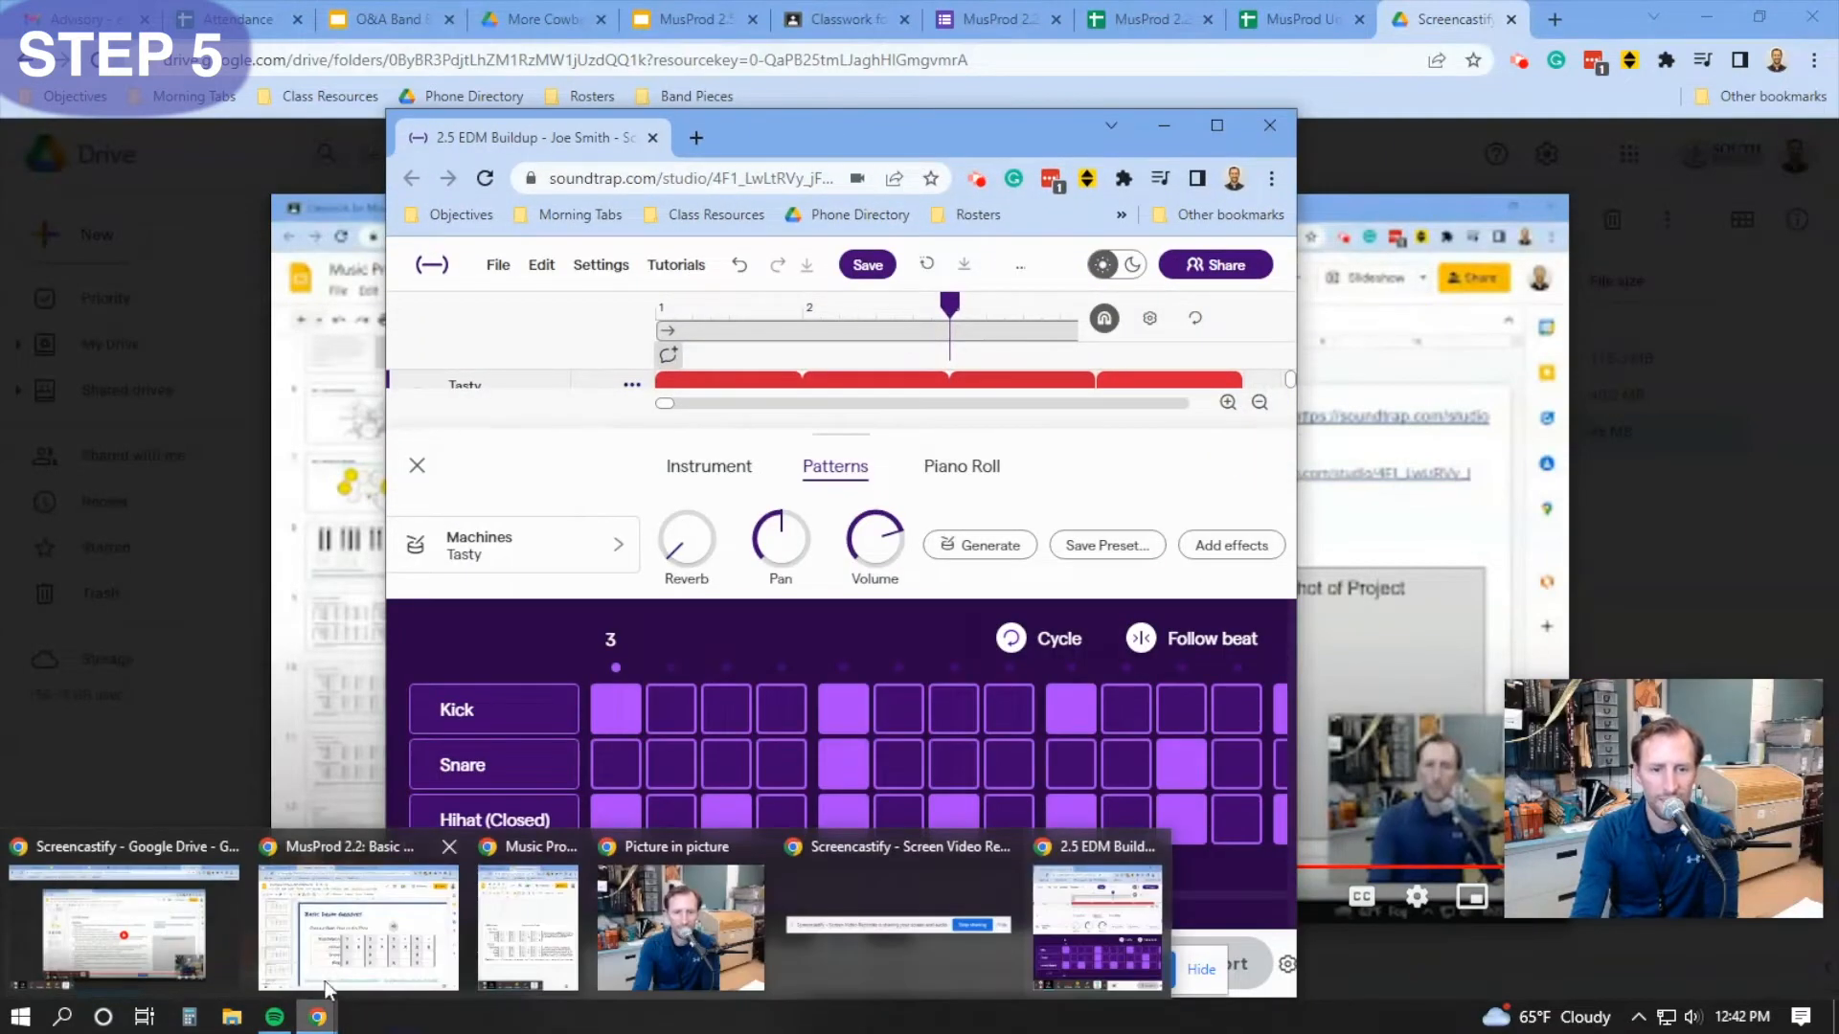
click(509, 944)
click(875, 130)
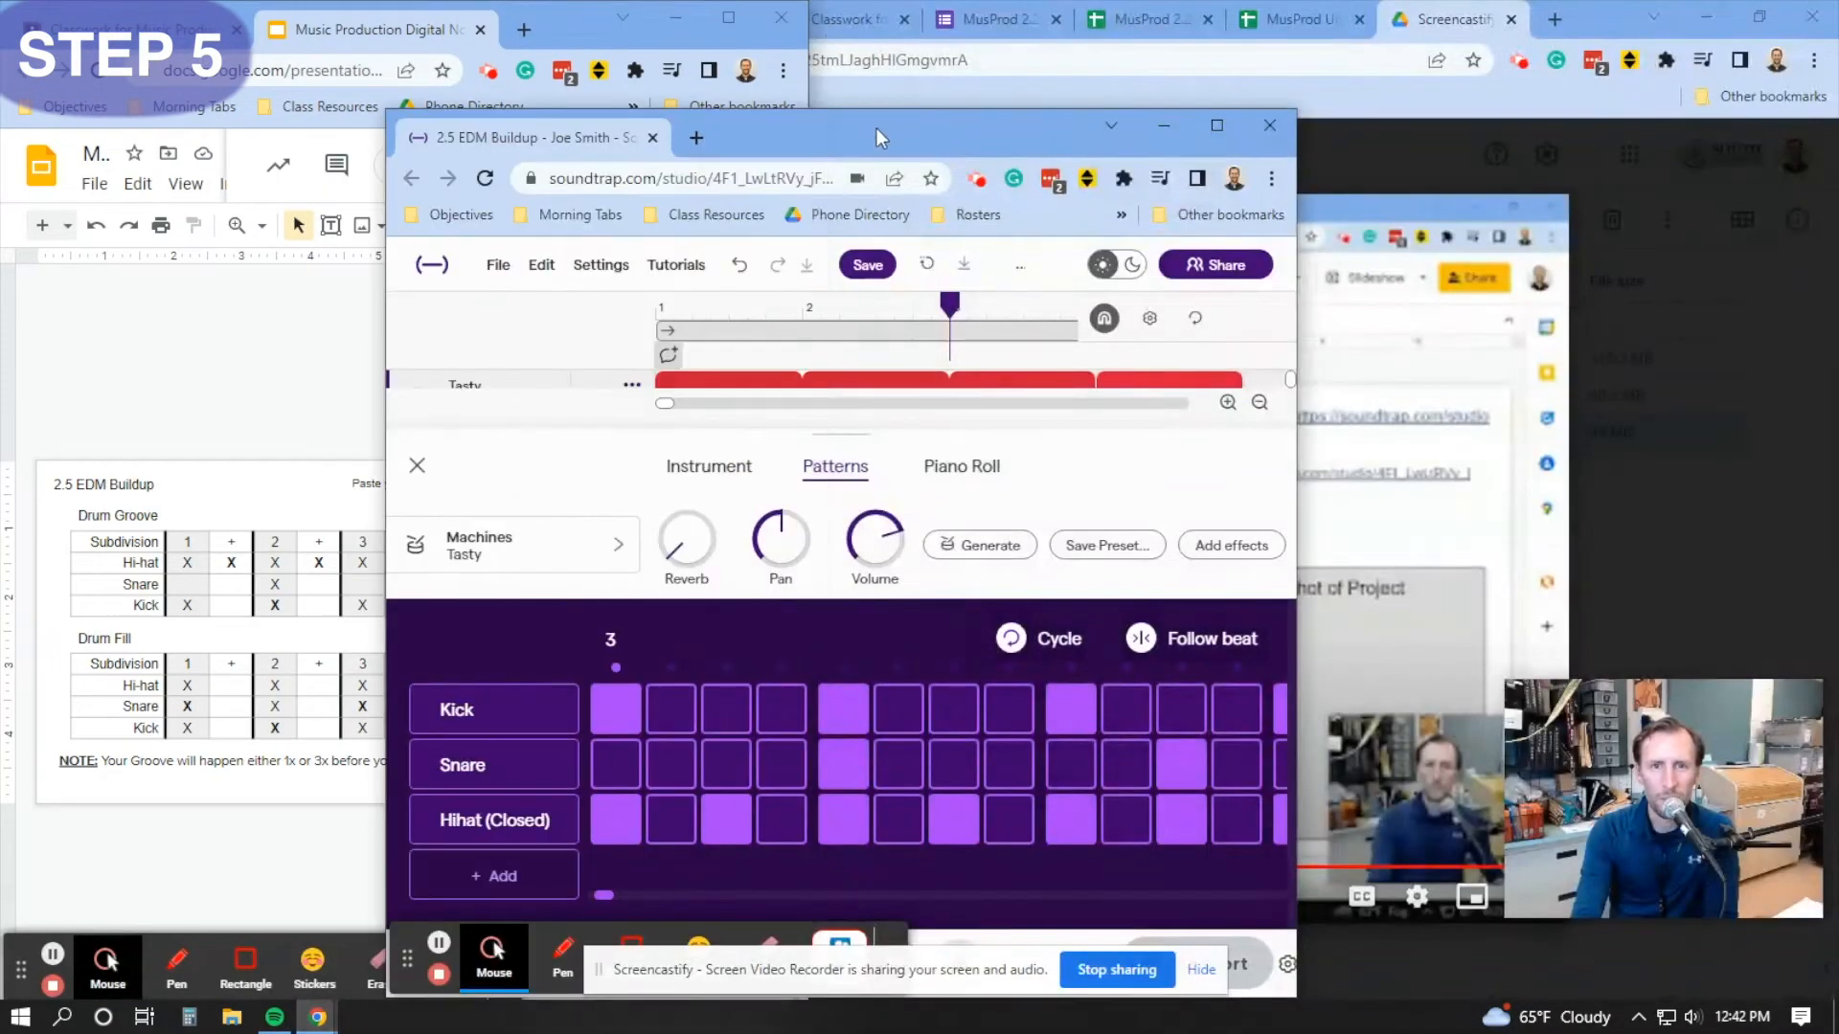
drag(528, 140, 446, 46)
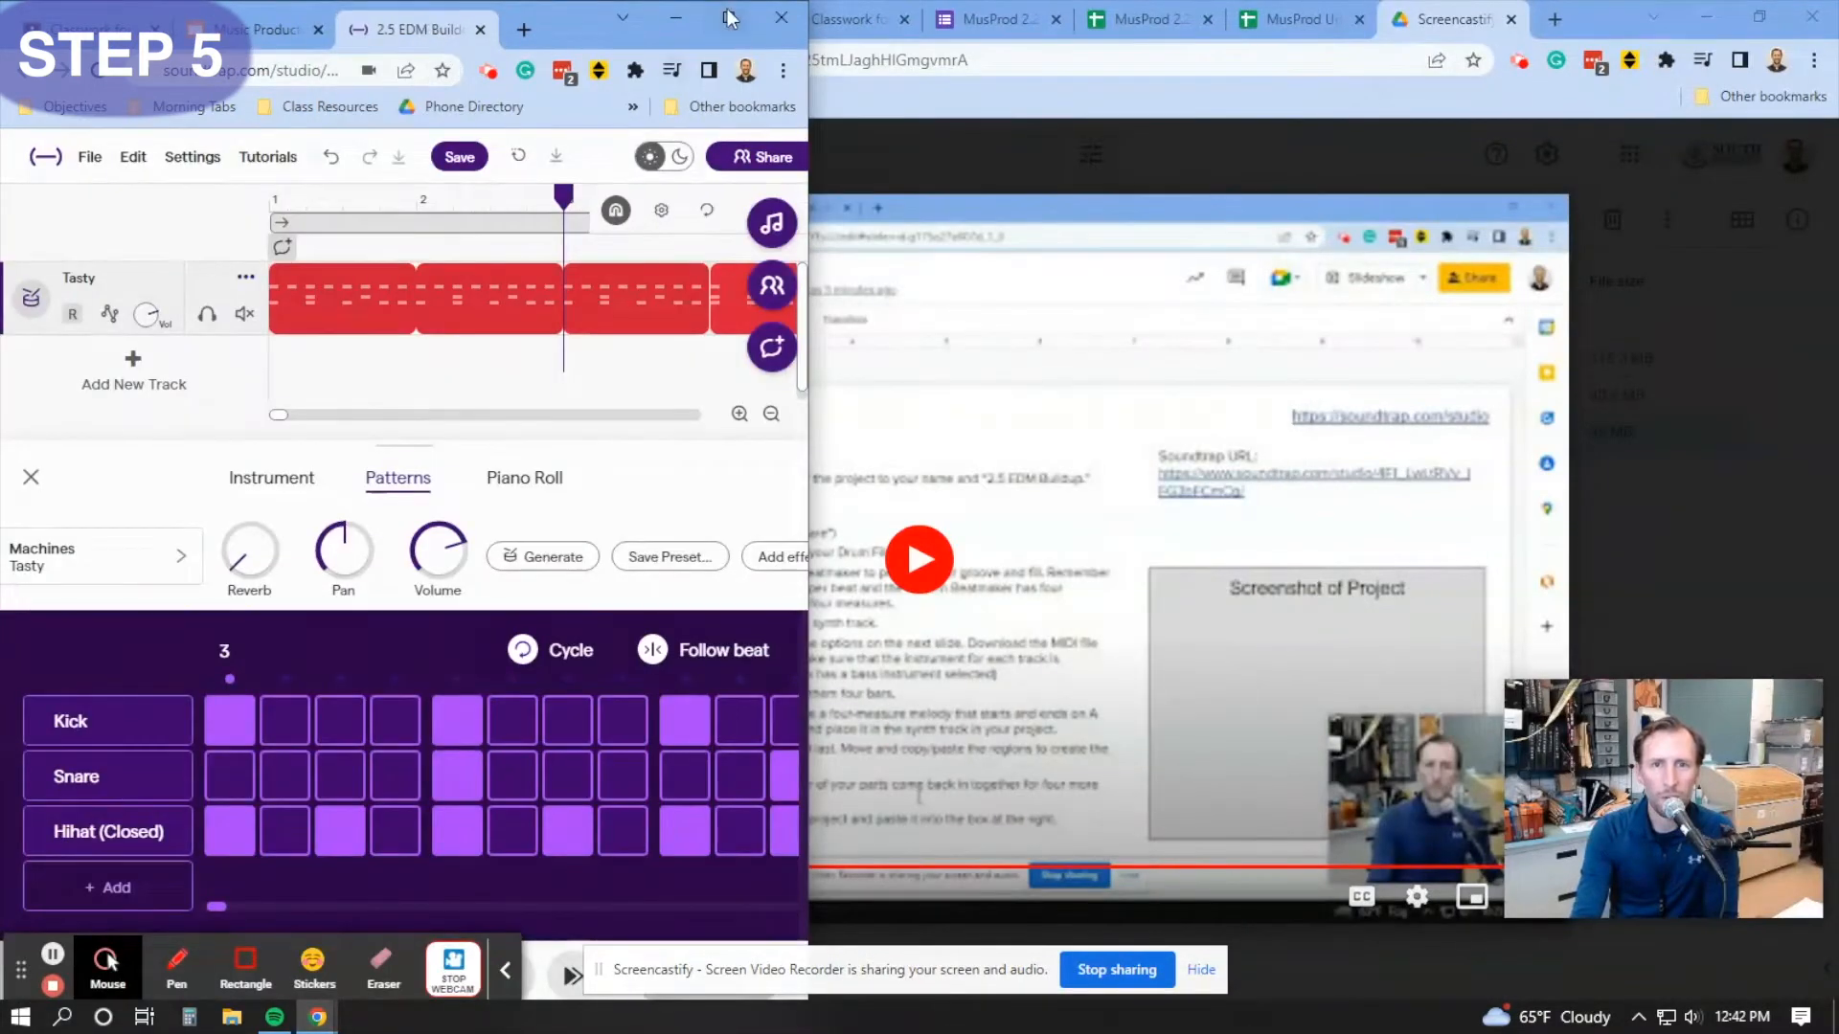
click(727, 17)
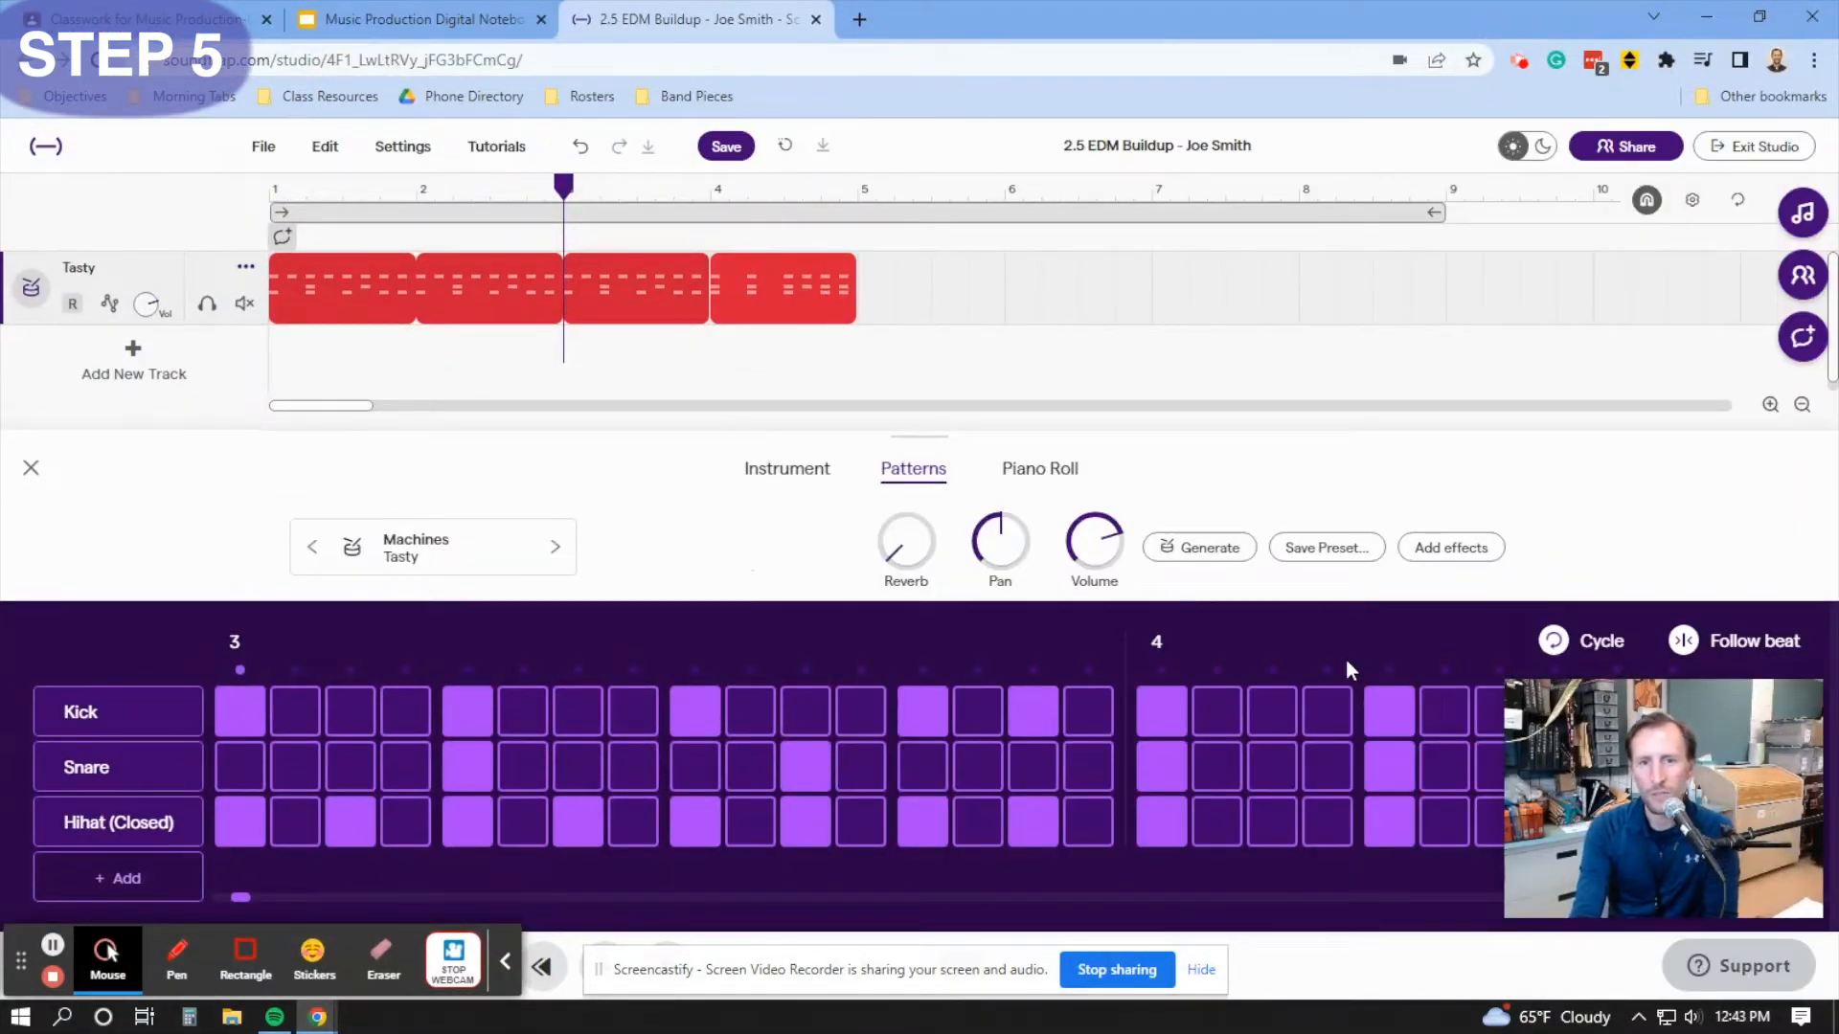
- Check the programmed drum groove and fill against the planner slide and instruction 5 of the 2.5 EDM Buildup slide
click(423, 36)
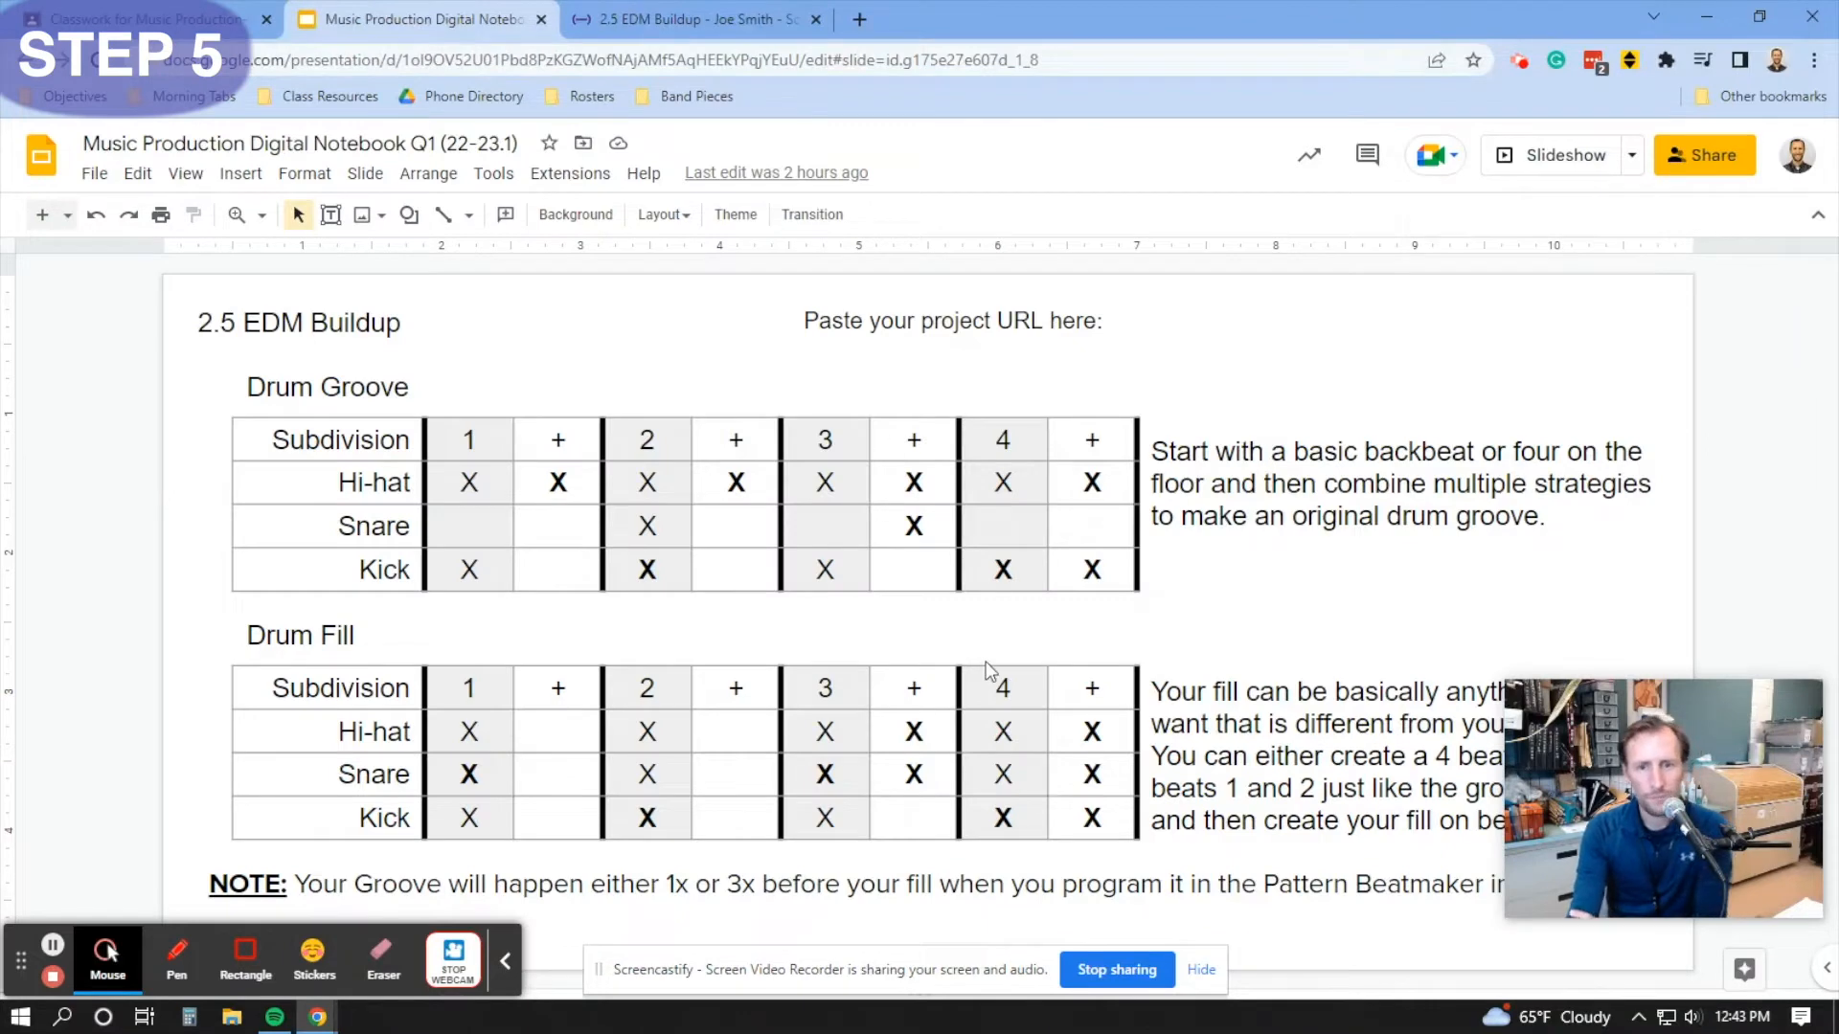
scroll(450, 584, up, 1)
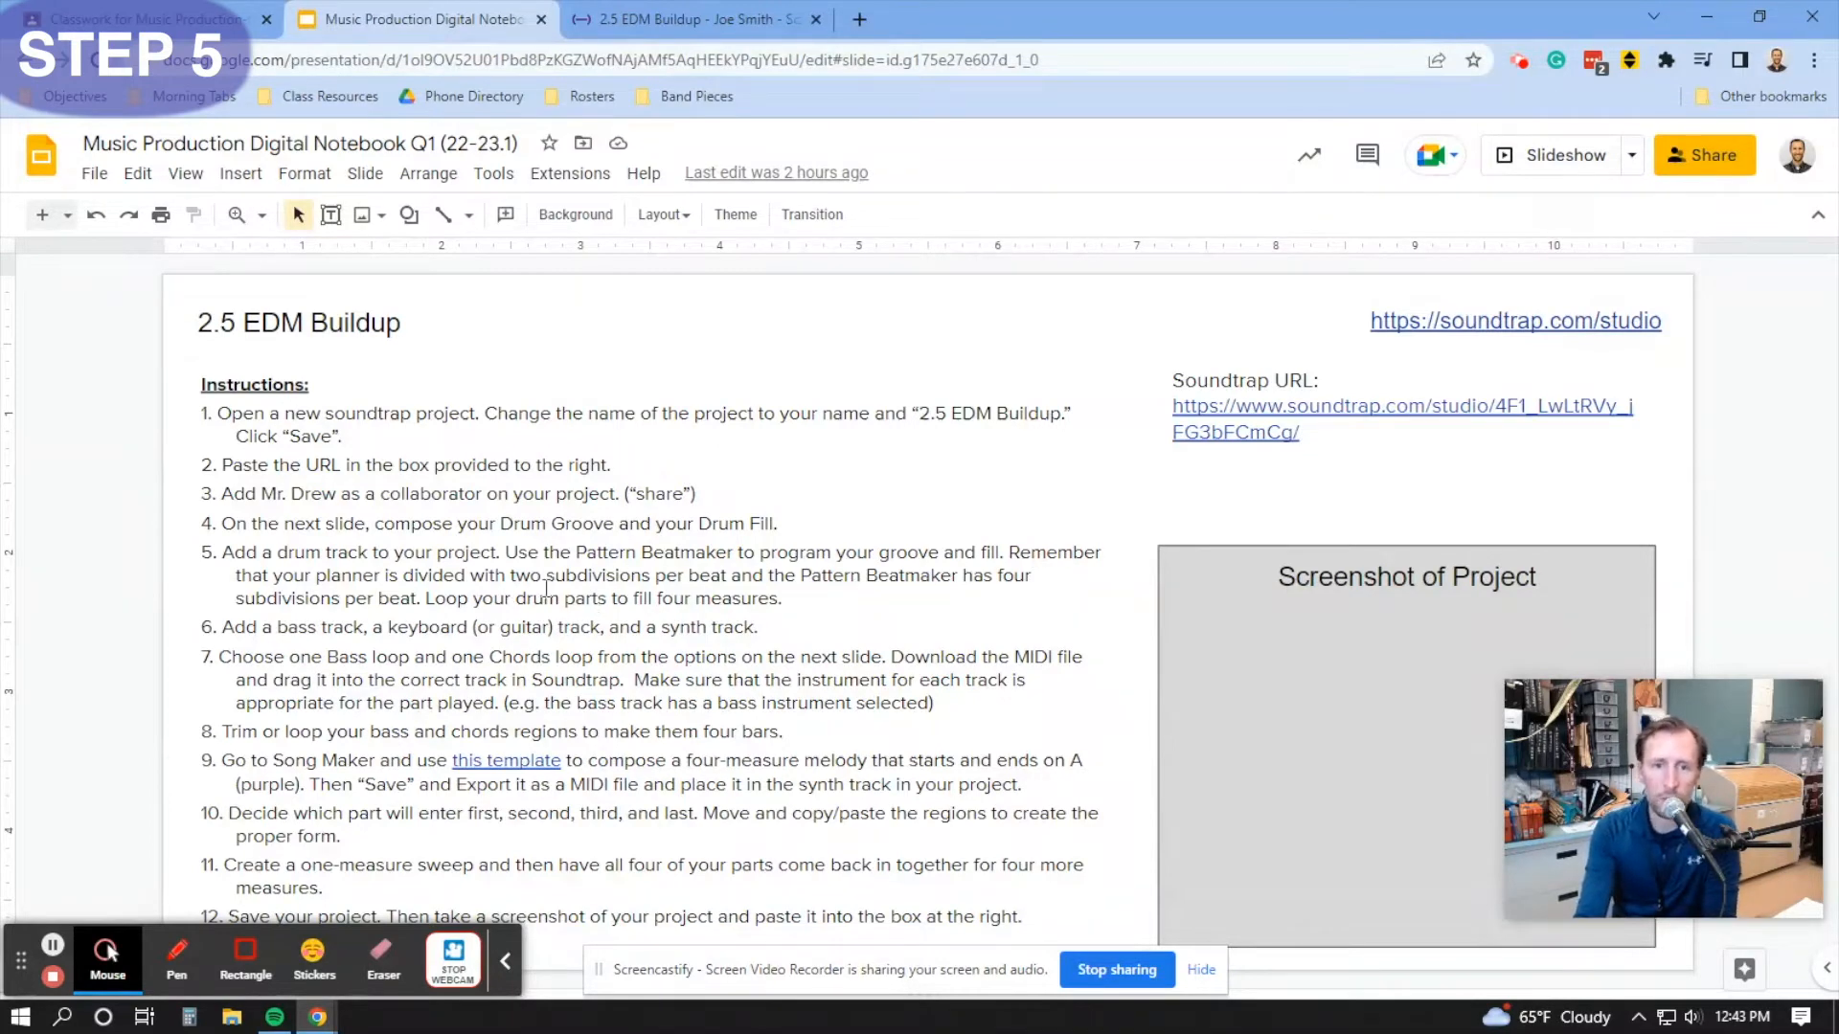
click(668, 575)
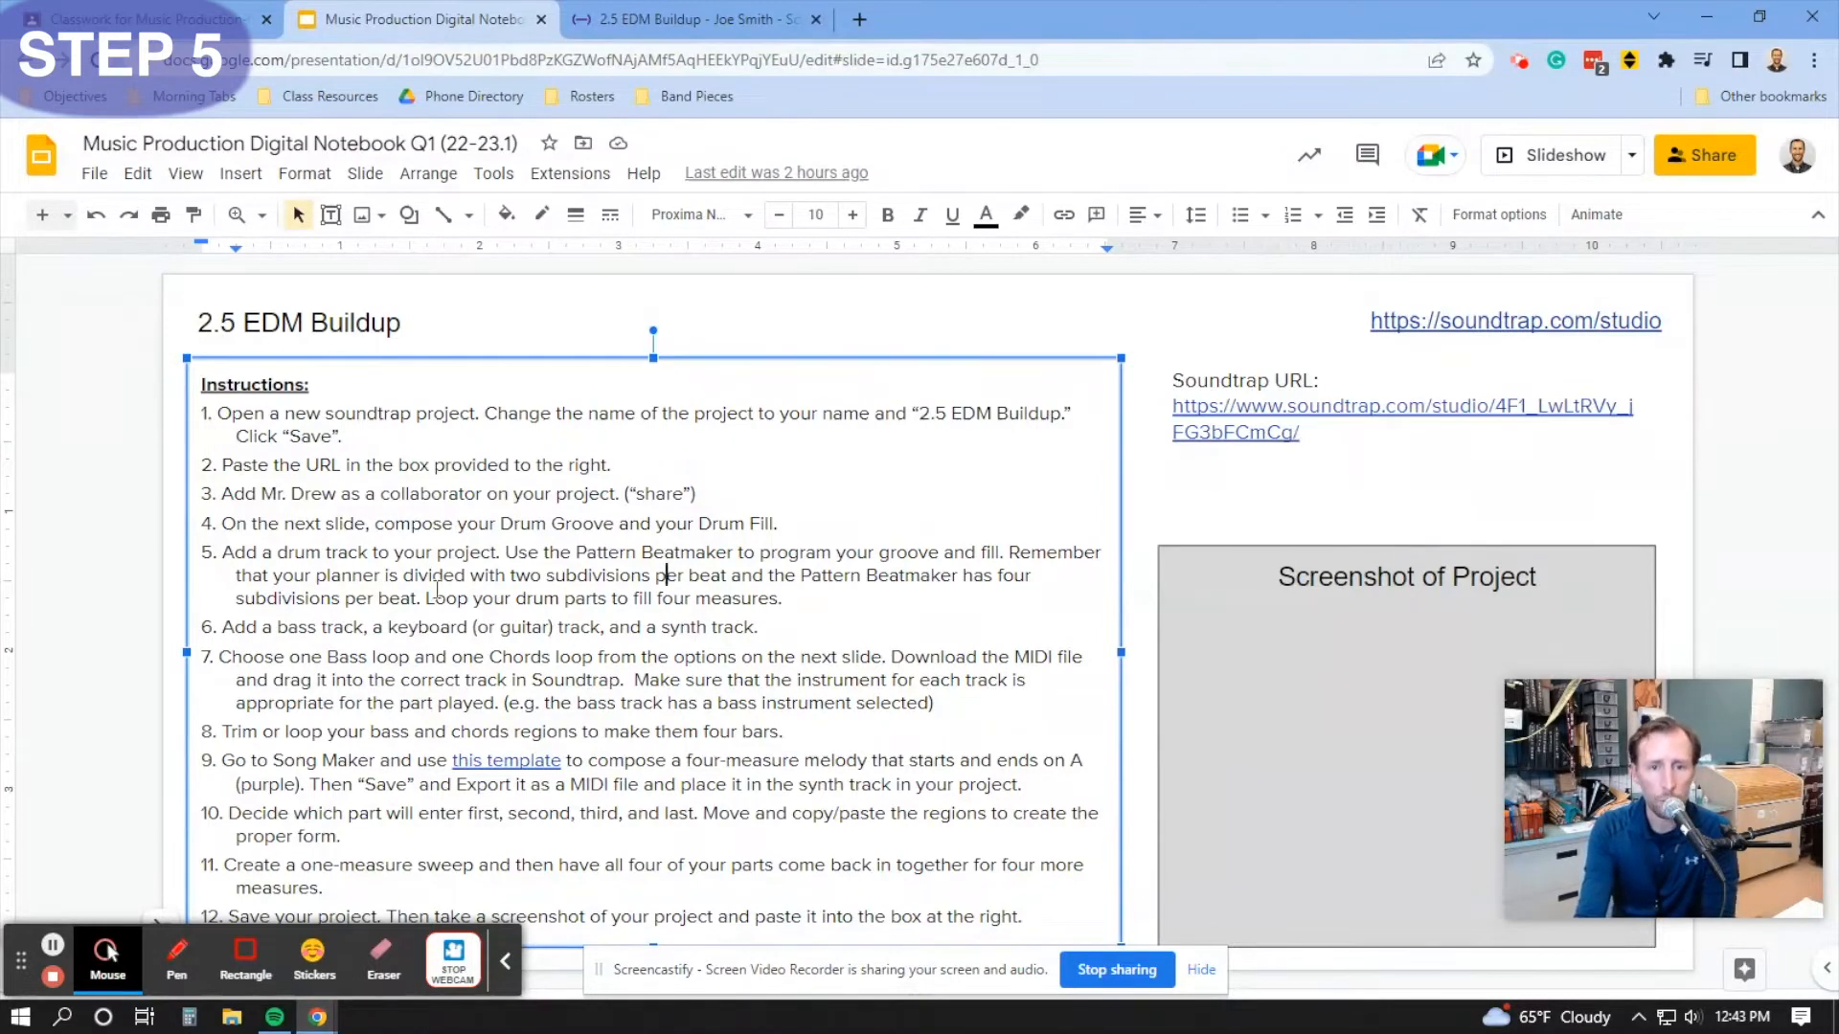
click(684, 19)
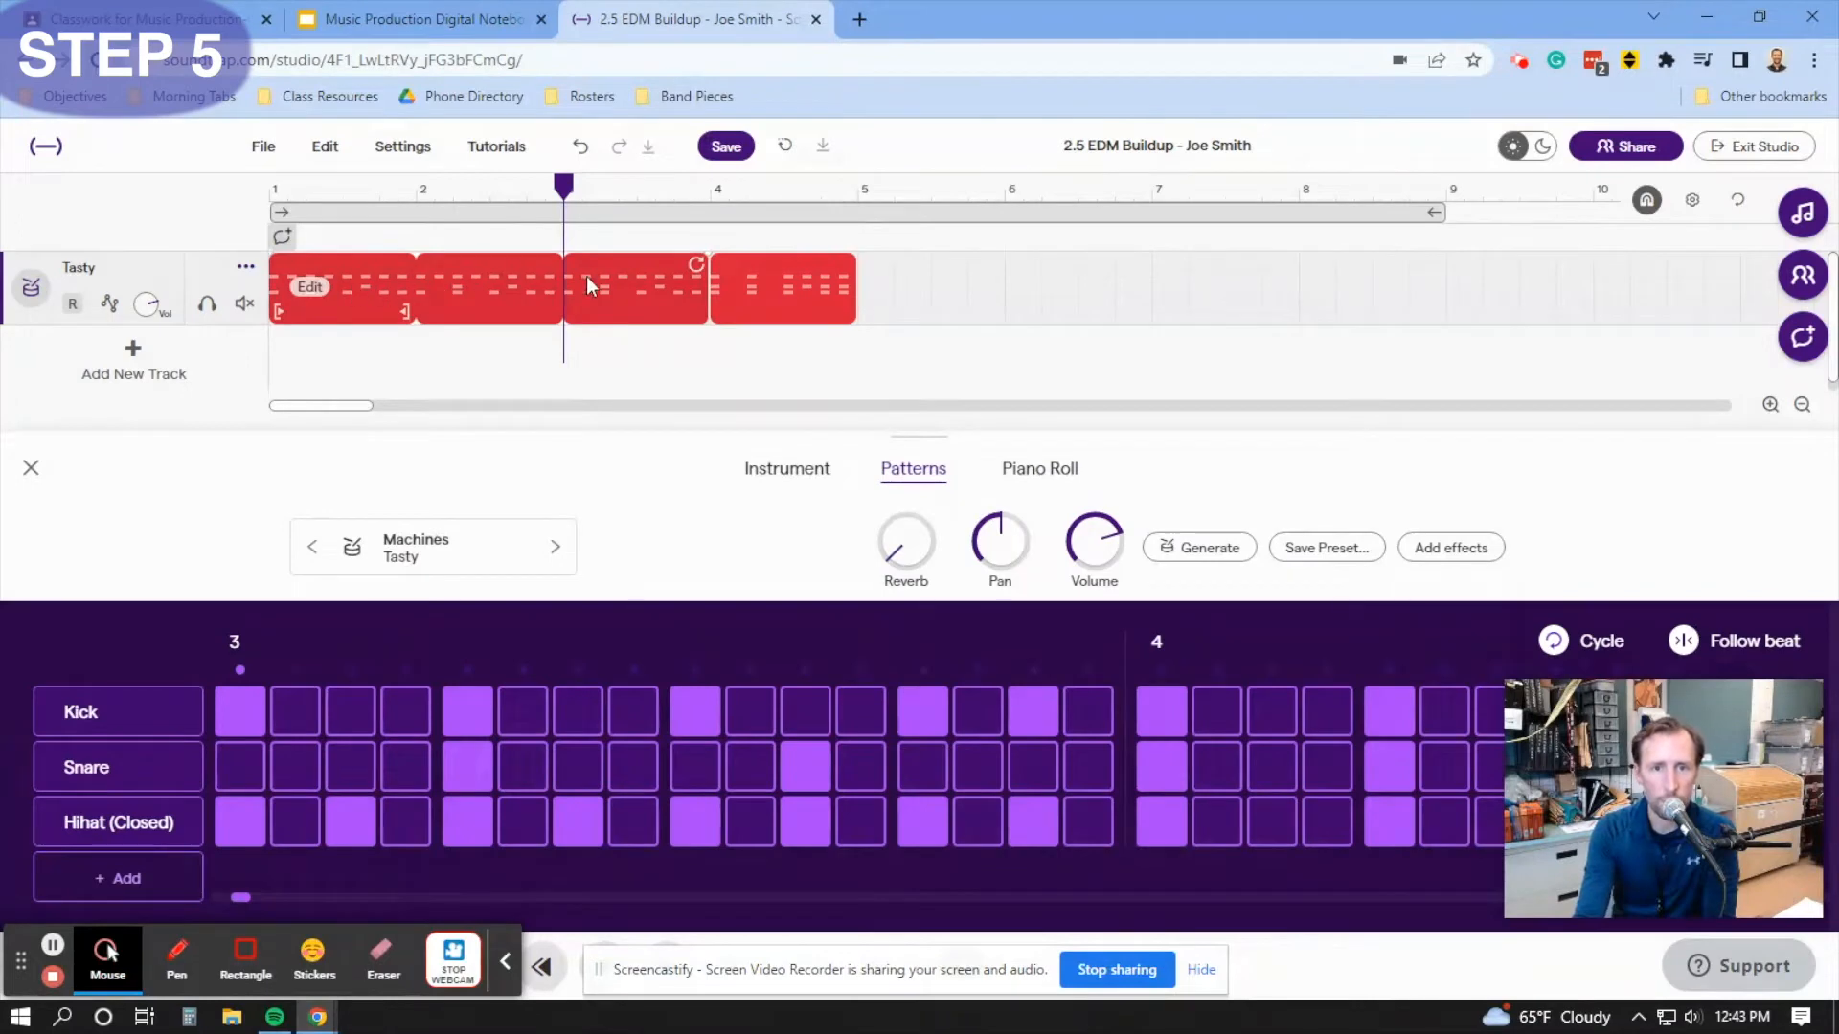
click(823, 294)
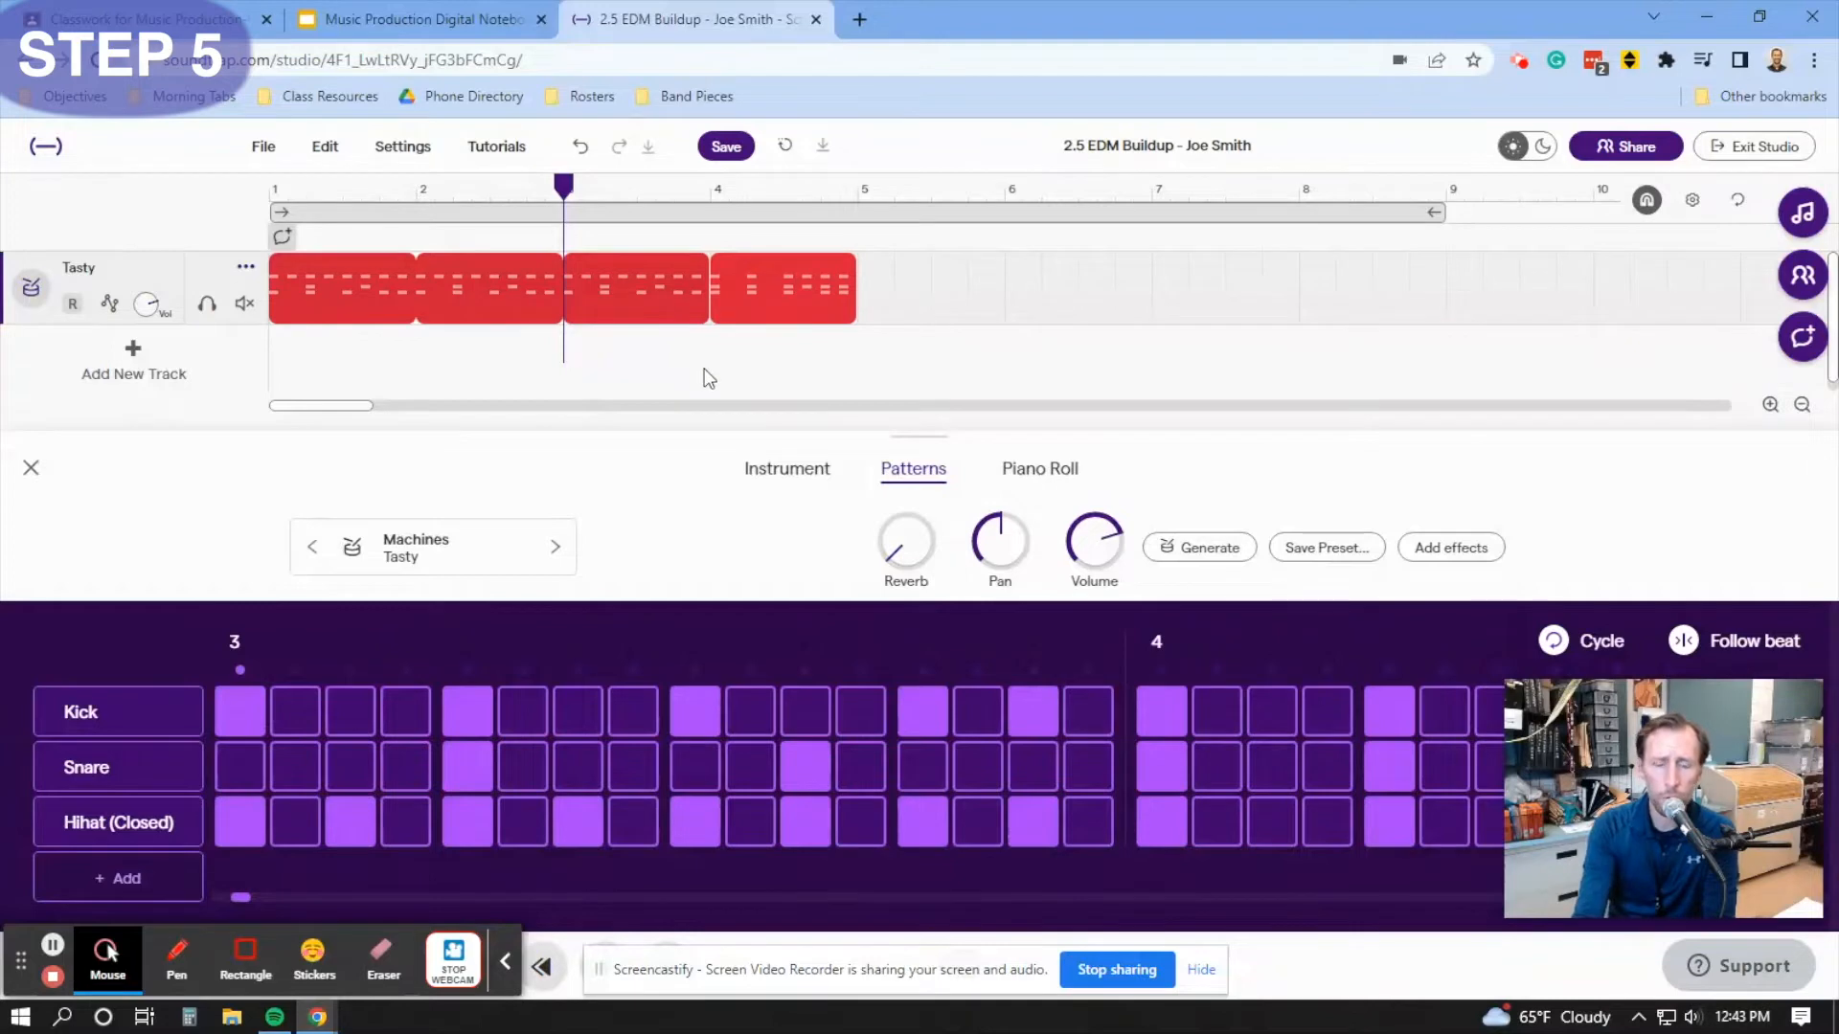
- Switch to the Google Slides instructions and highlight items 1 through 5 in yellow
click(467, 9)
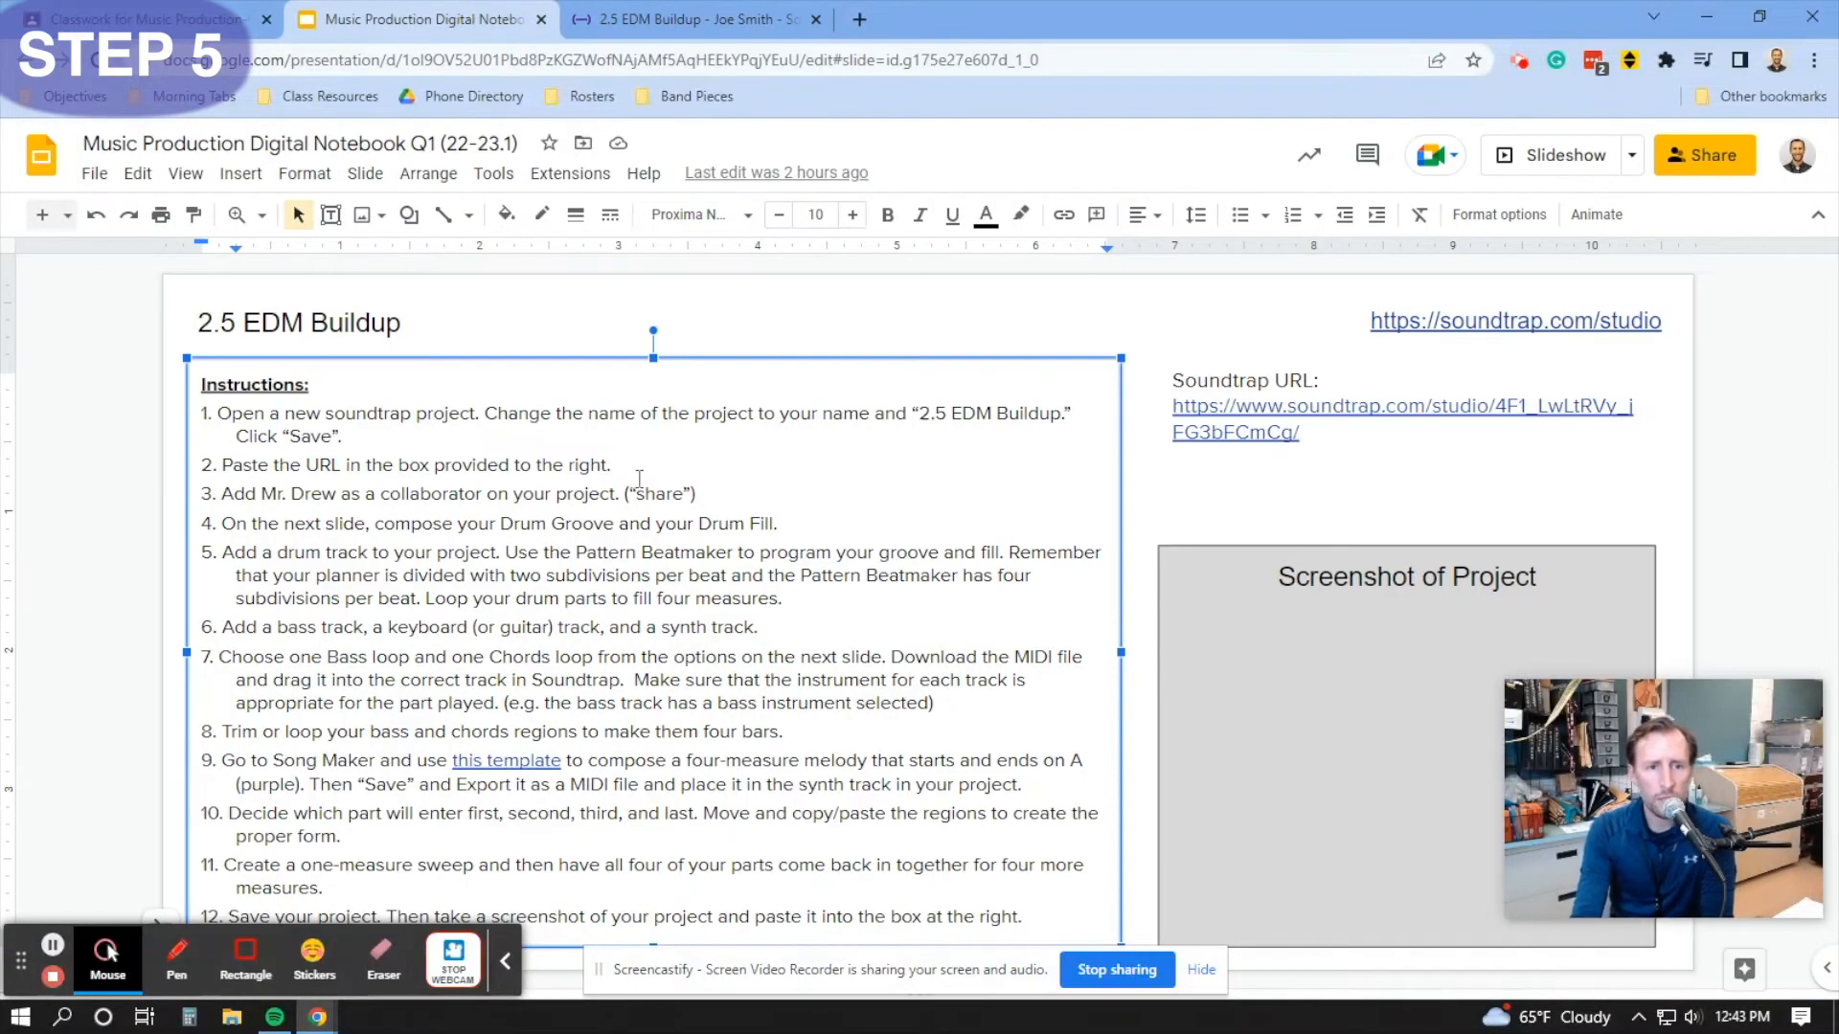
drag(792, 604, 198, 414)
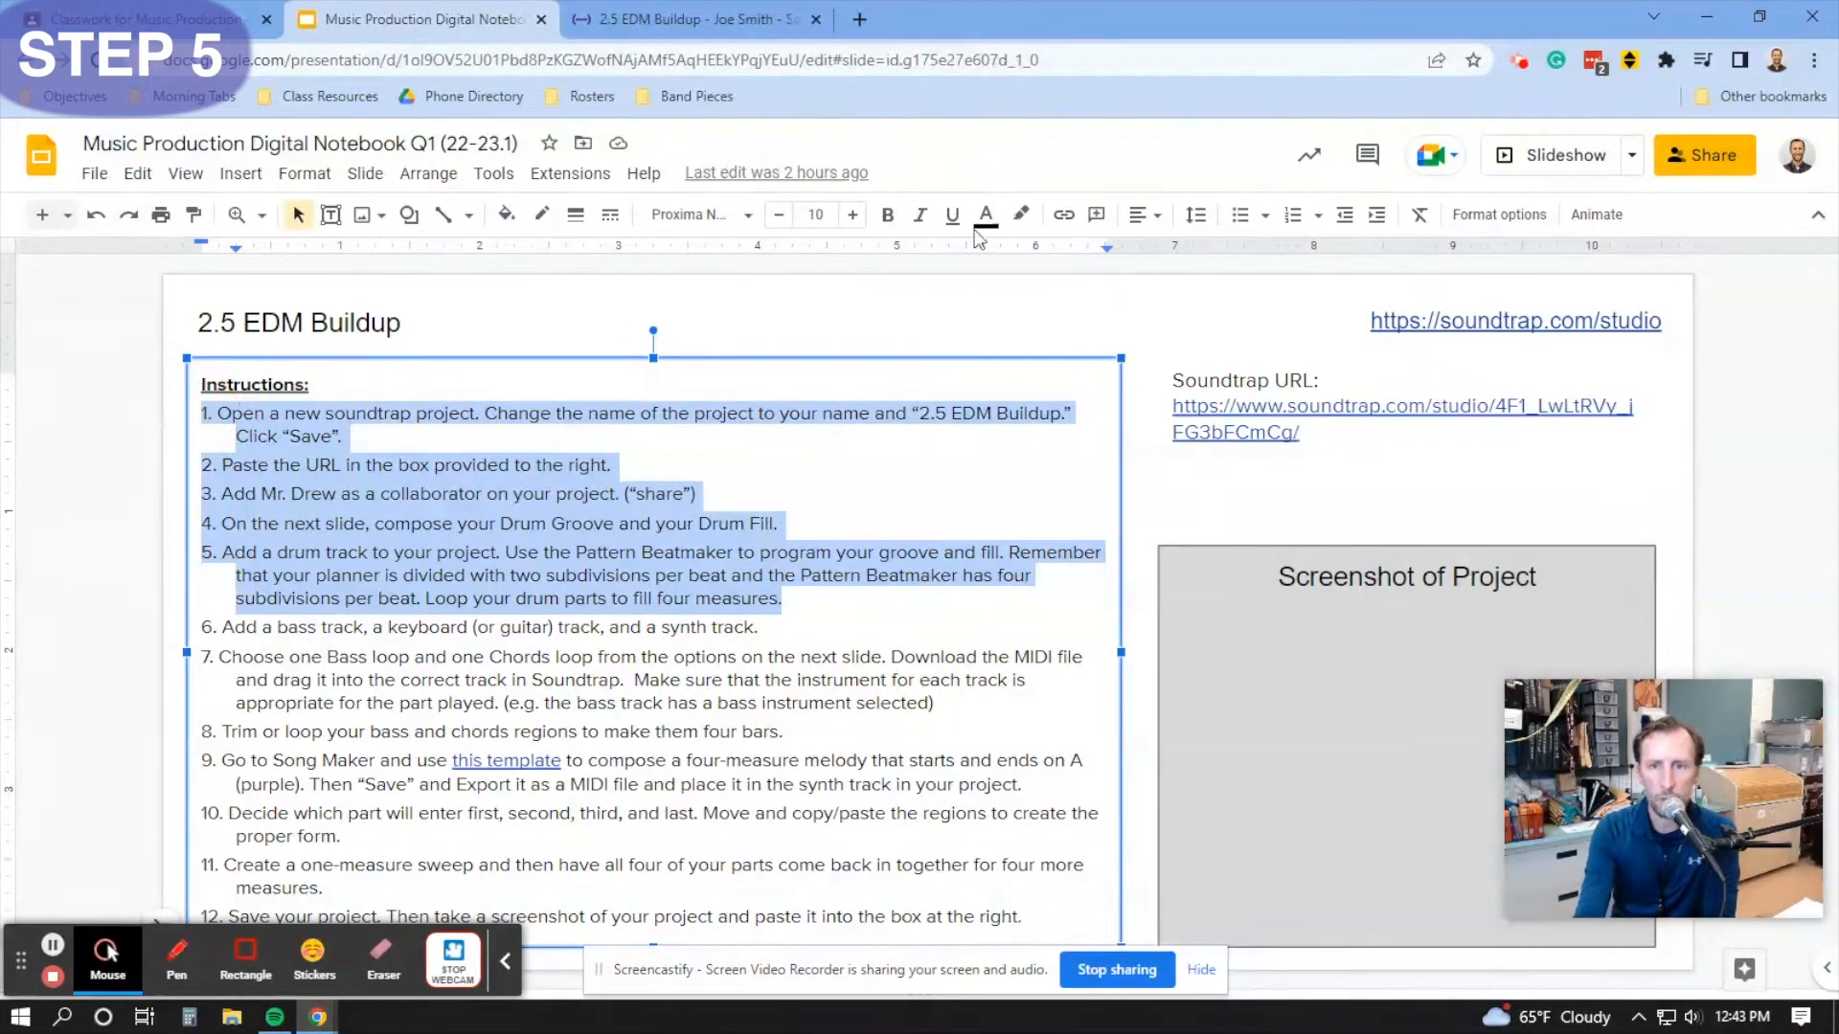
click(1020, 215)
click(1114, 445)
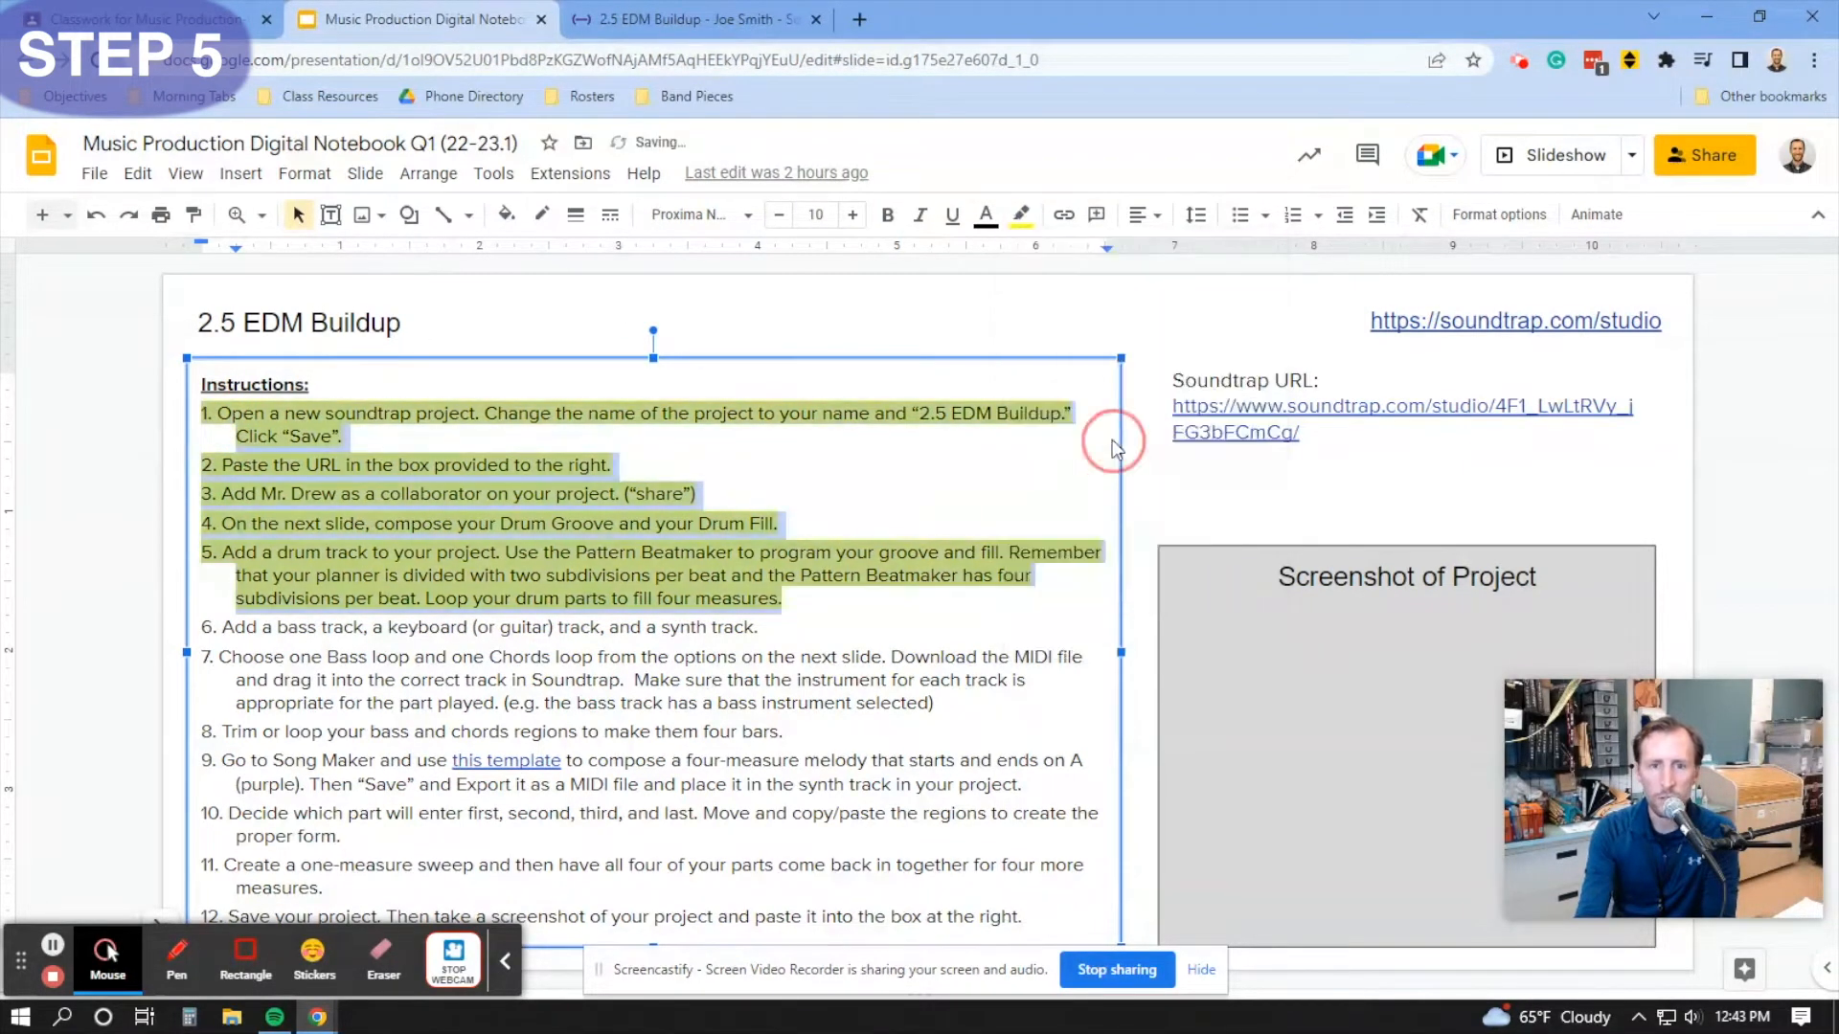
click(840, 599)
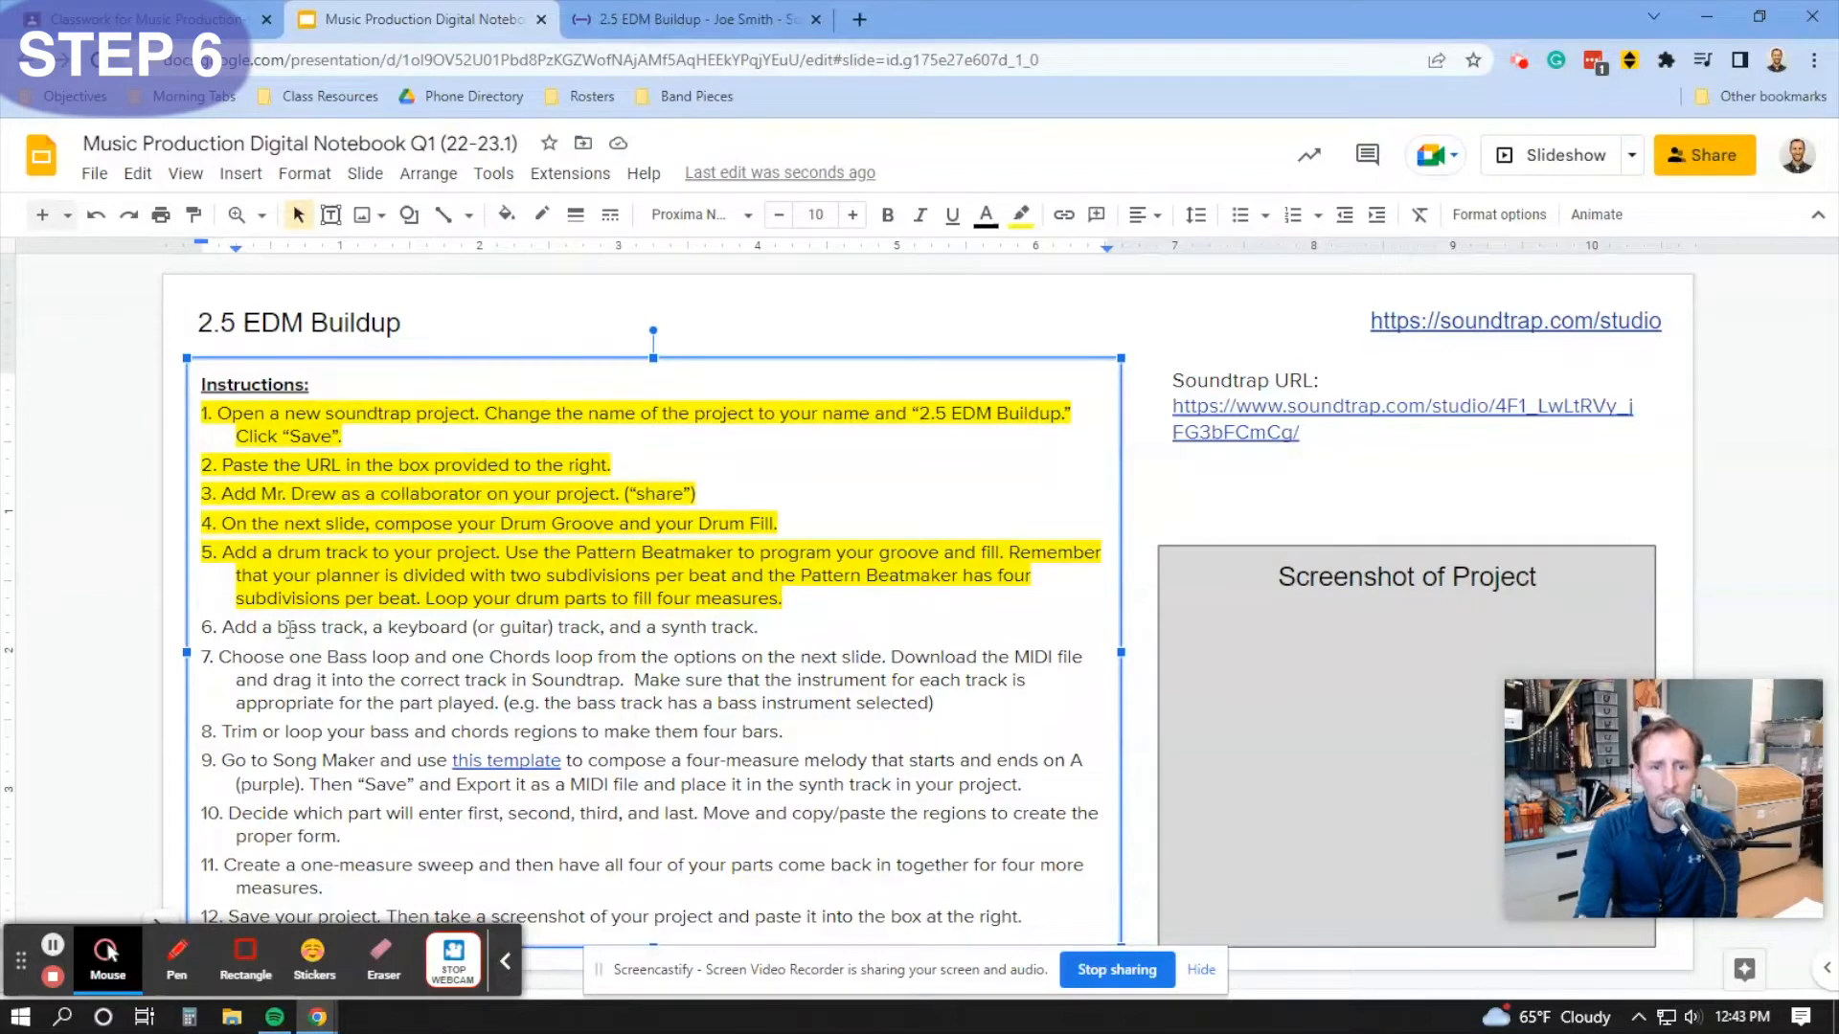
- Return to the Soundtrap project, close the pattern editor and add a Bass & 808 track
click(227, 628)
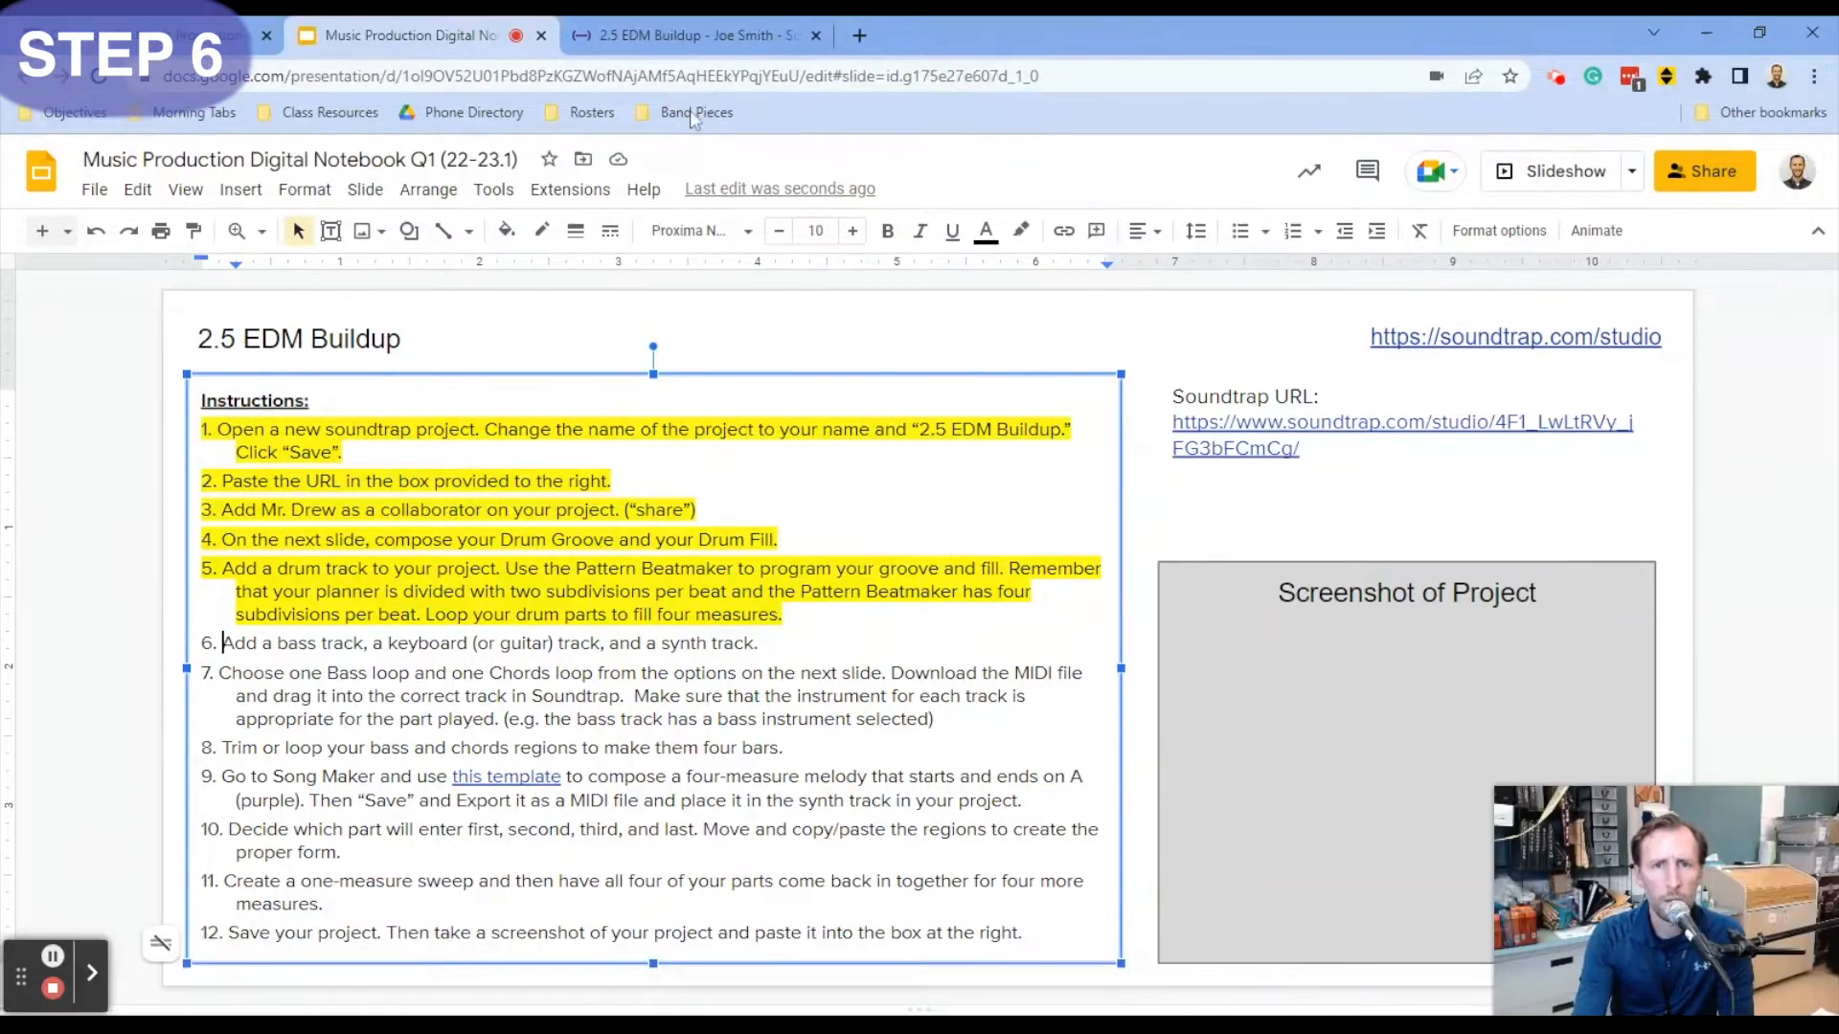
click(689, 19)
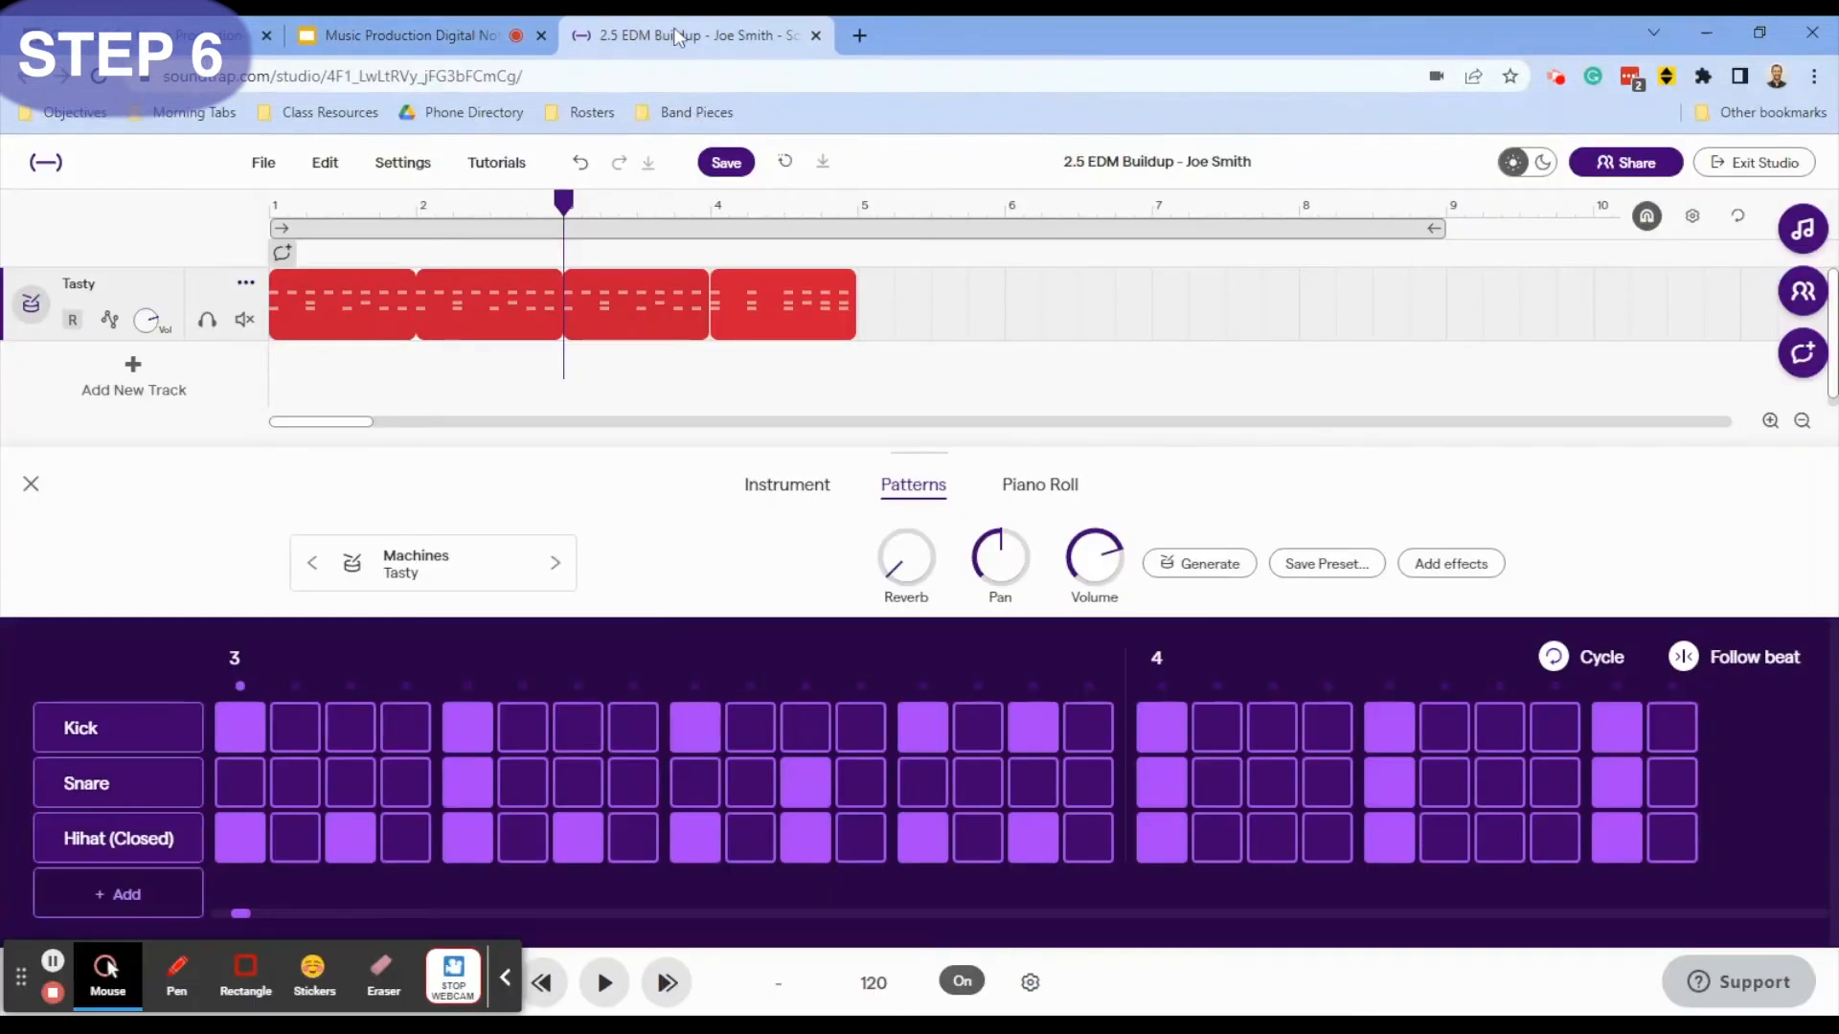
click(30, 488)
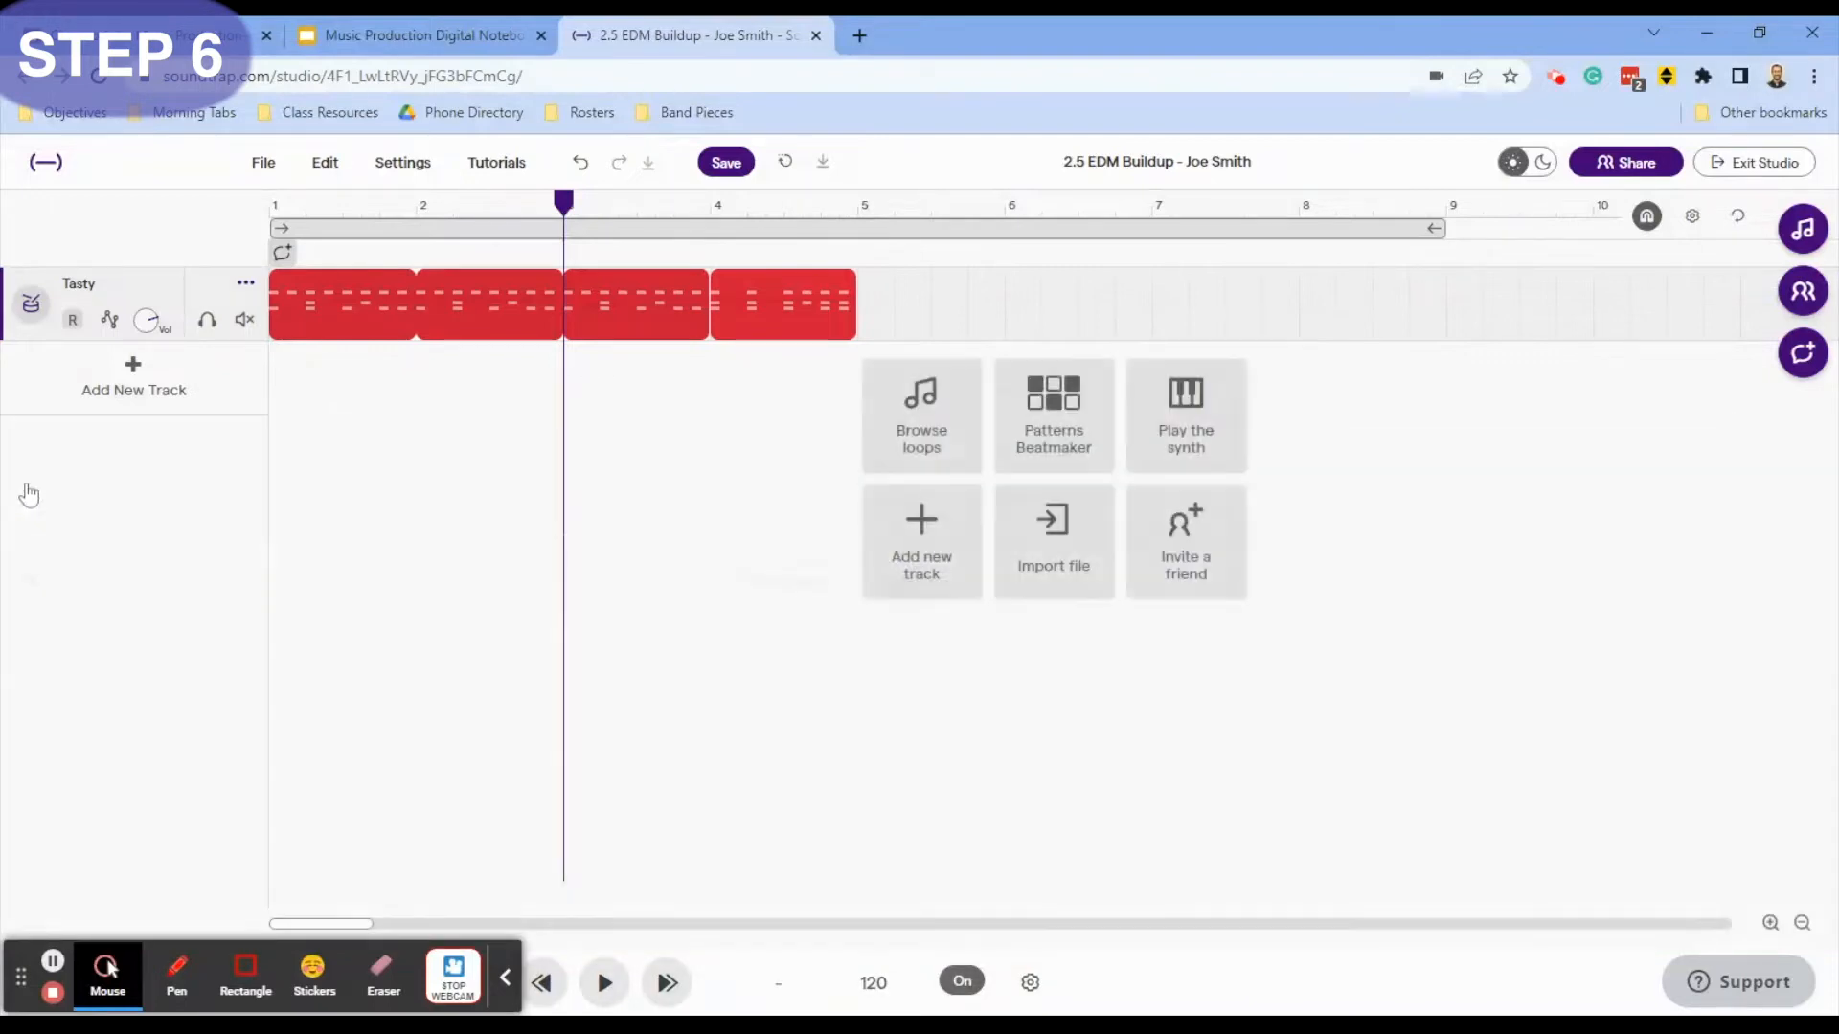
click(132, 369)
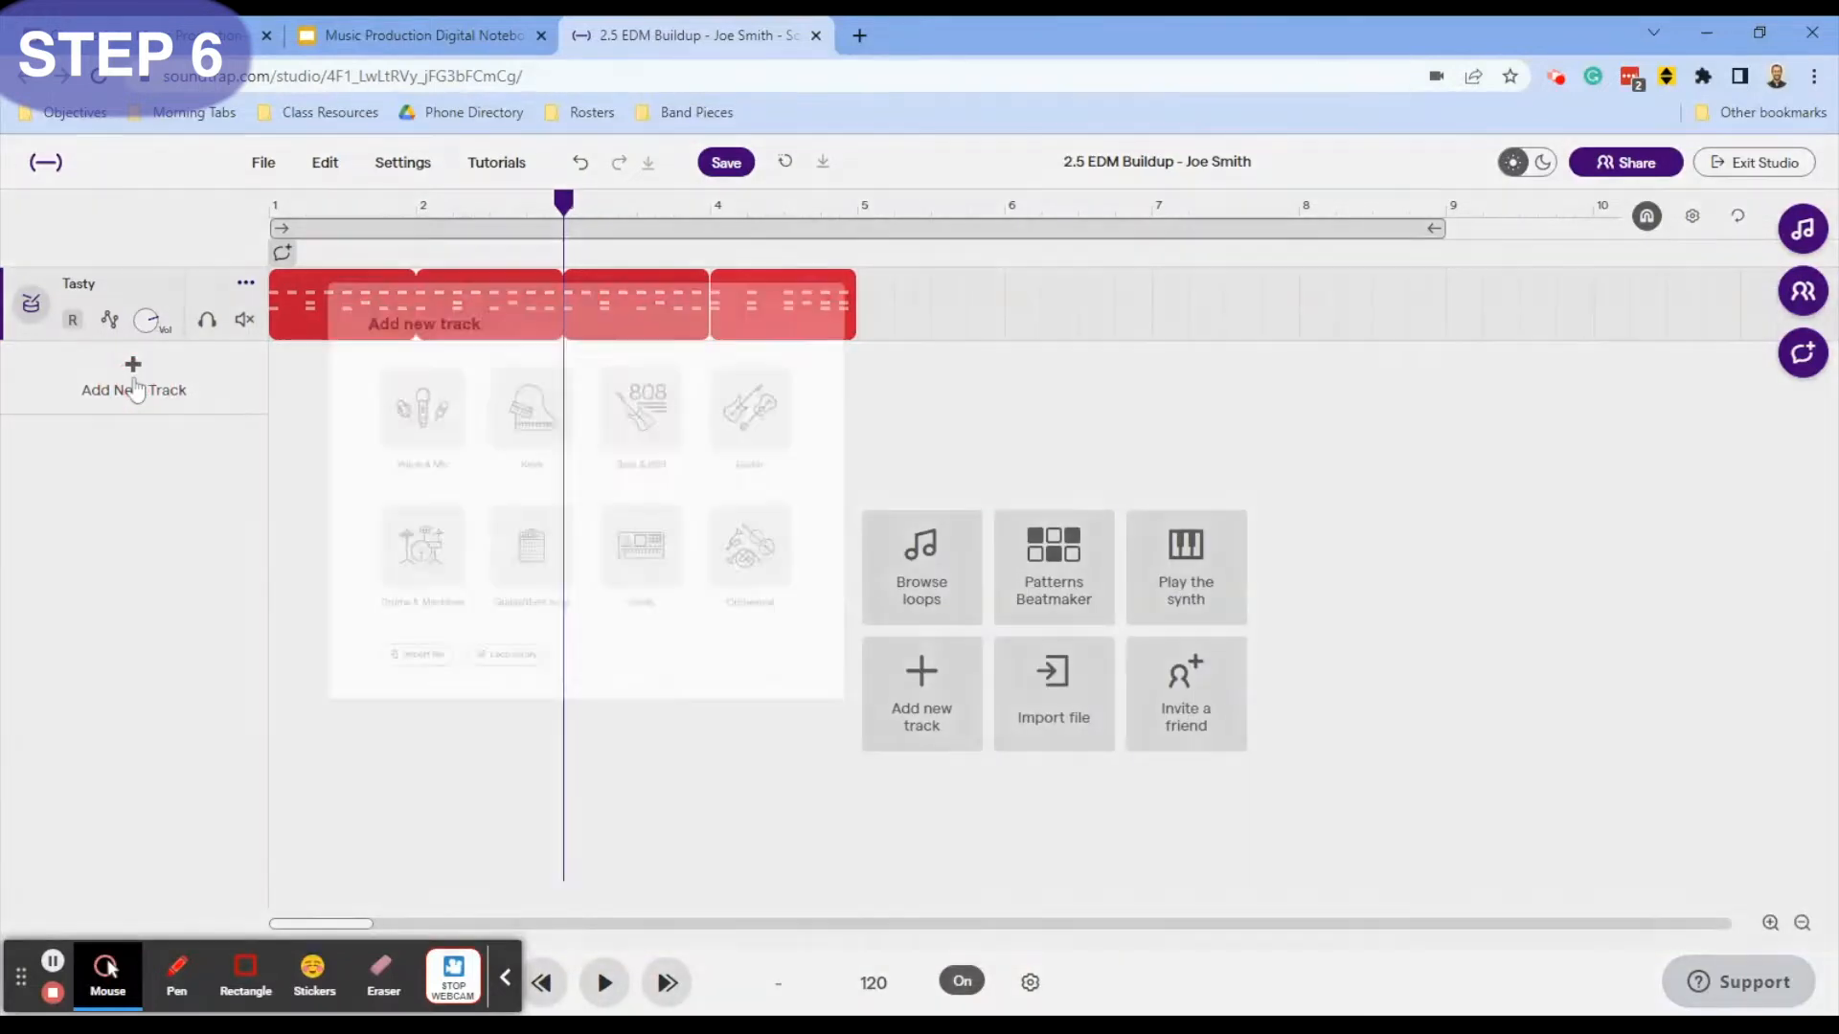
click(1032, 464)
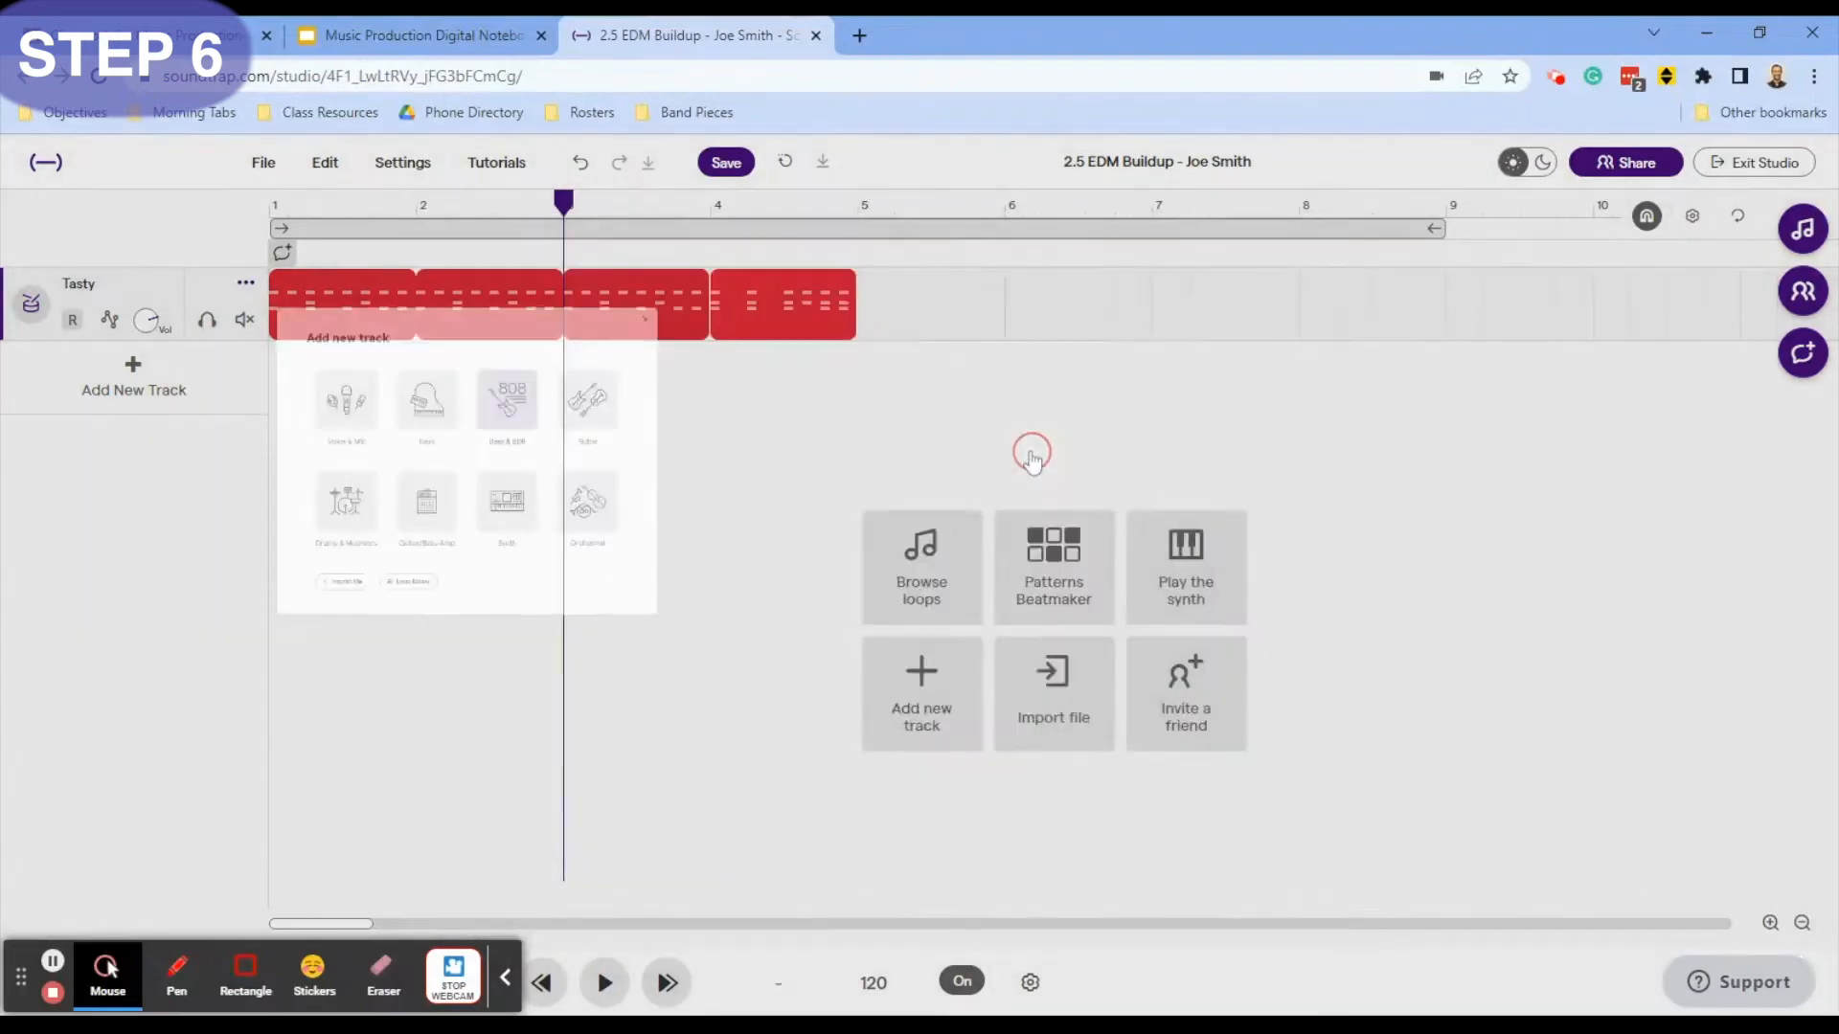
click(31, 484)
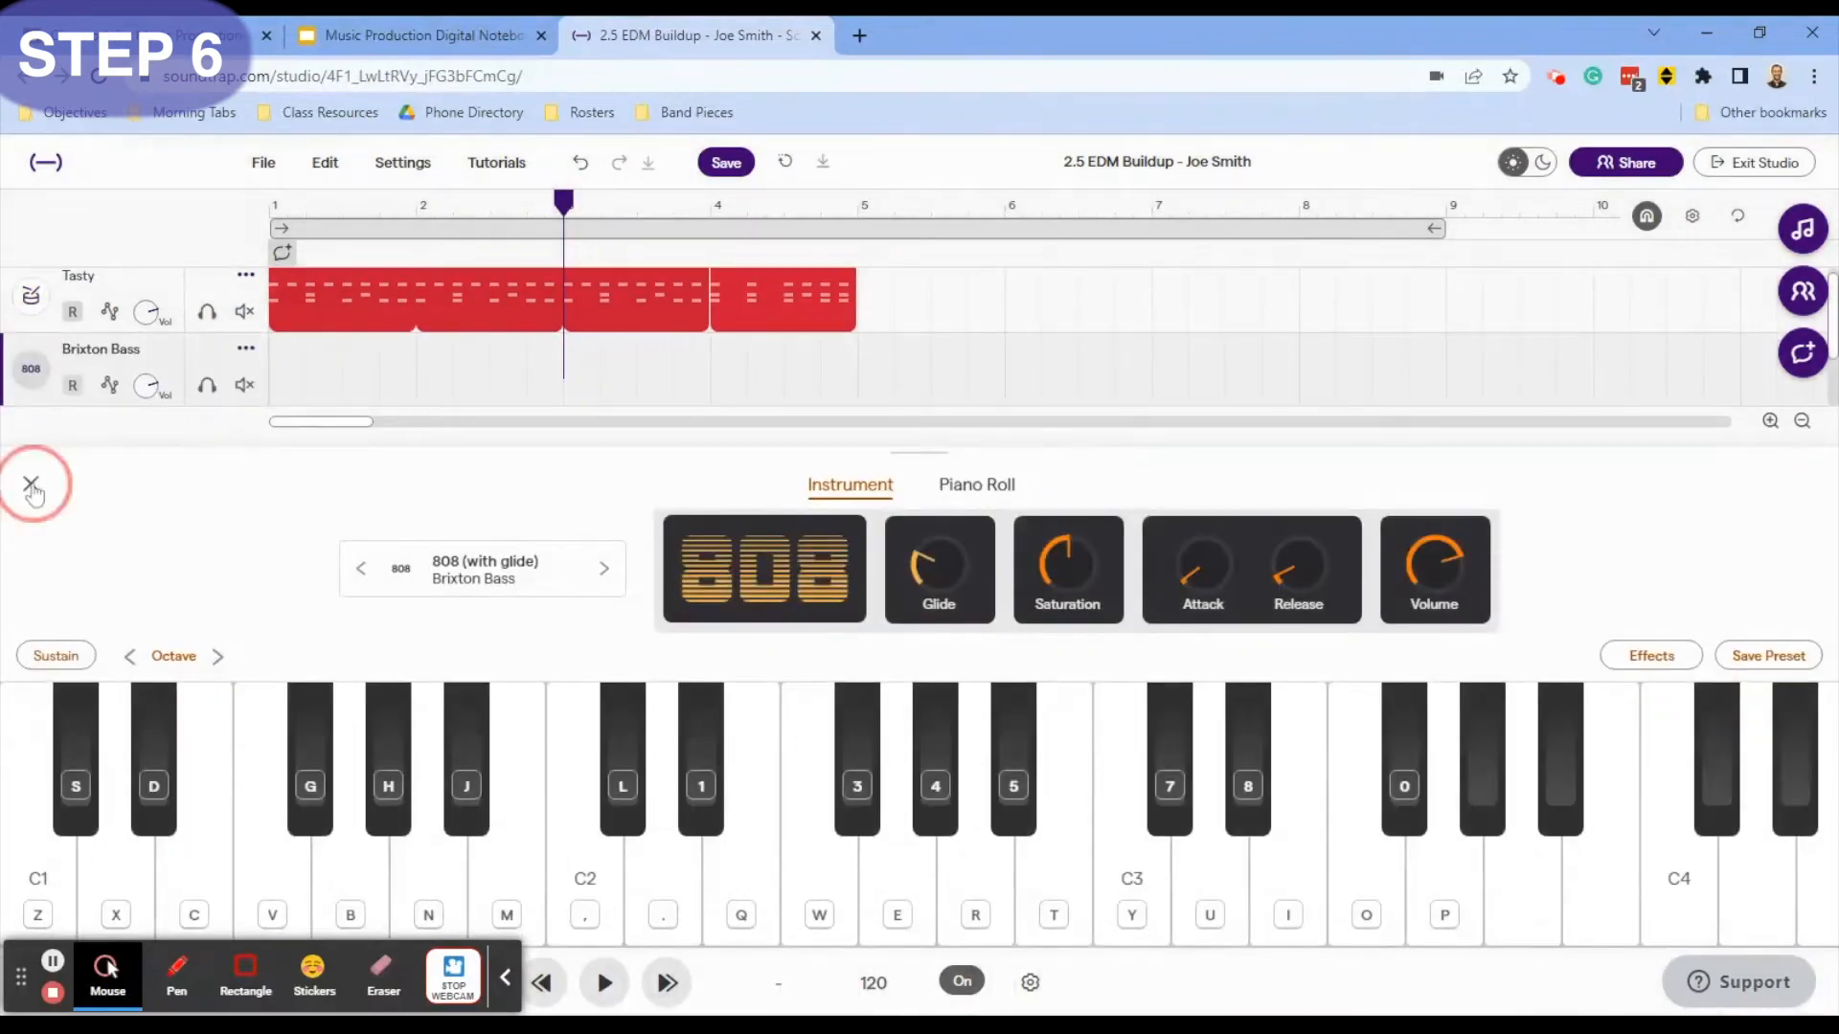
- Add a Keys track and a Synth track below the bass track, closing each instrument editor
click(134, 450)
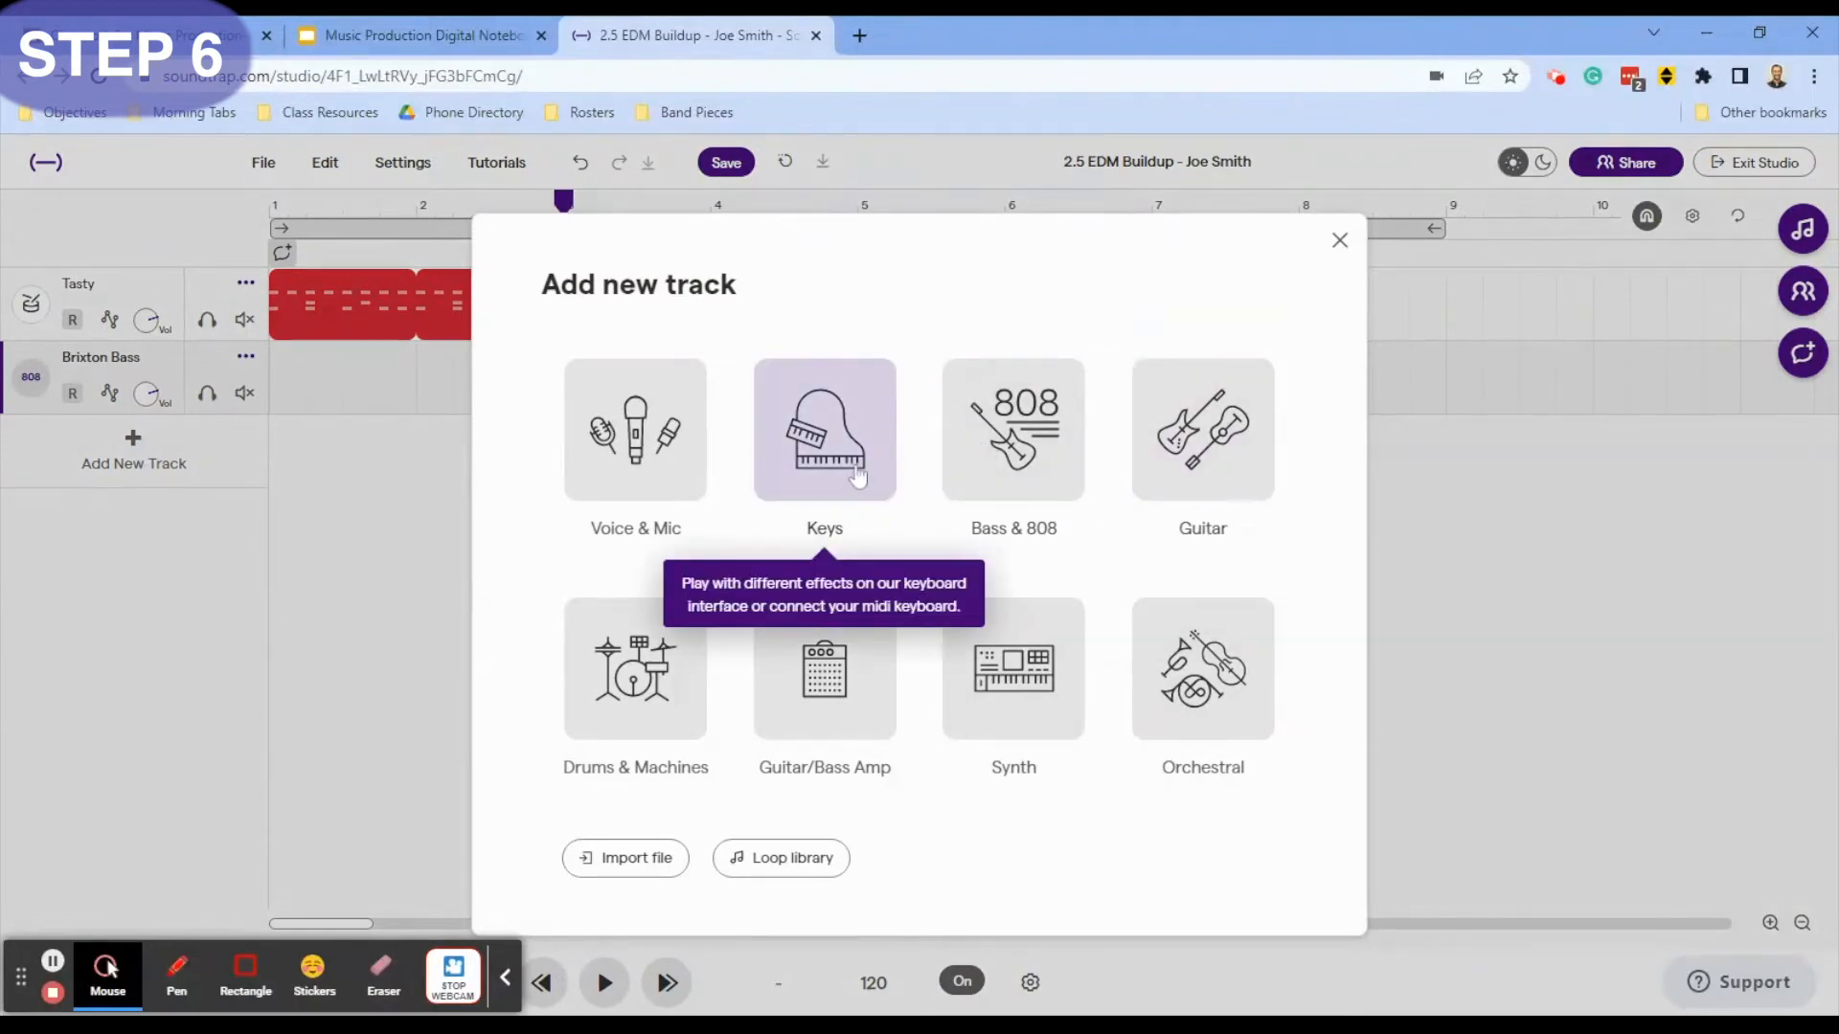
click(857, 476)
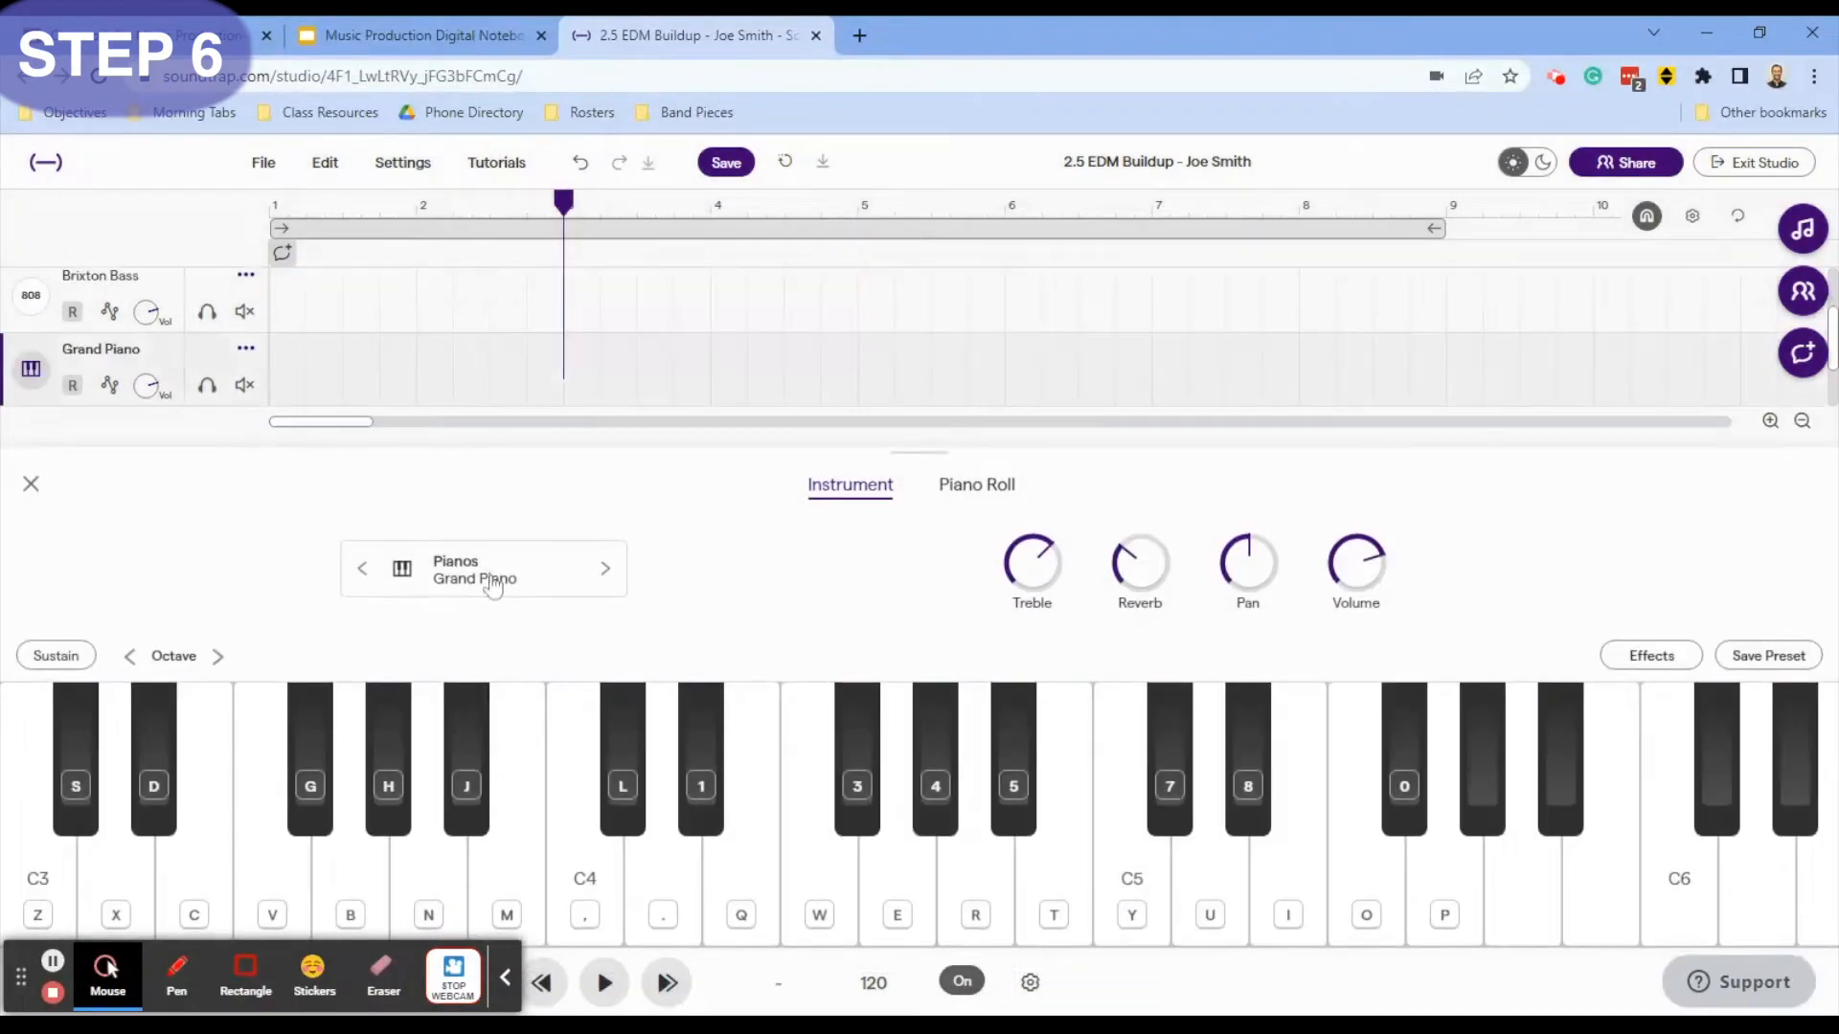
click(31, 484)
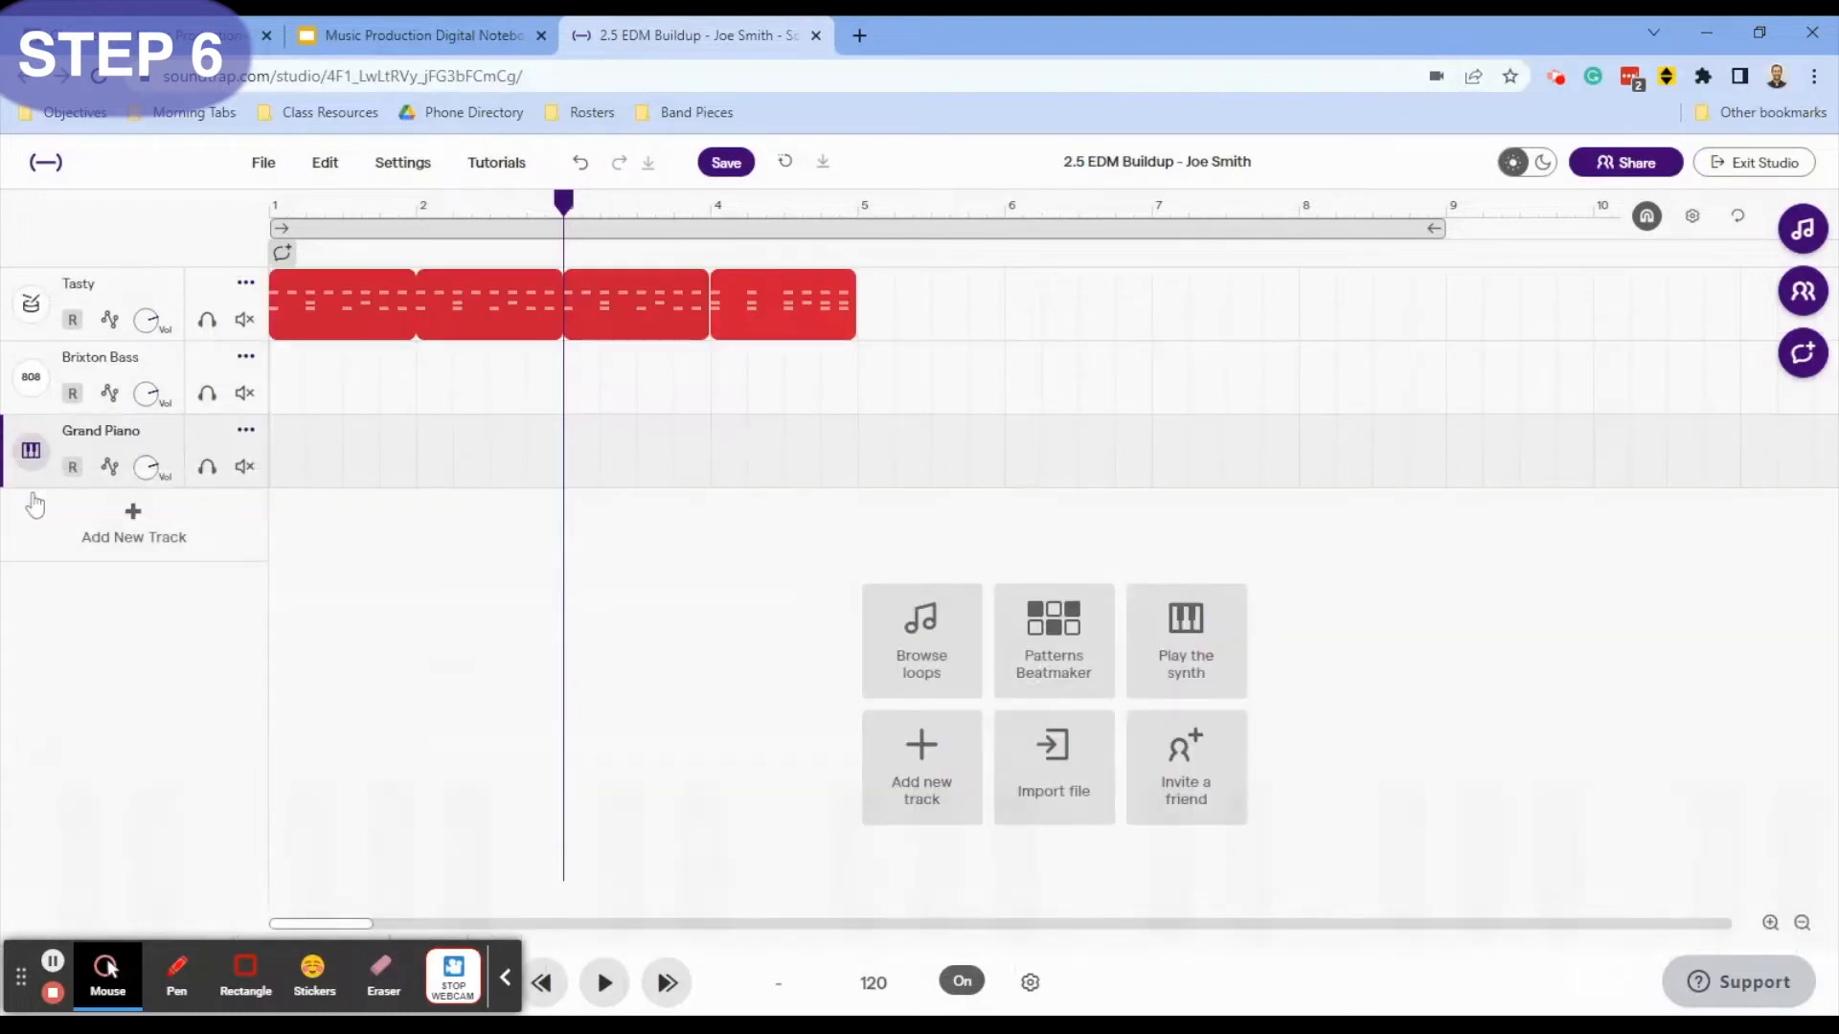
click(132, 526)
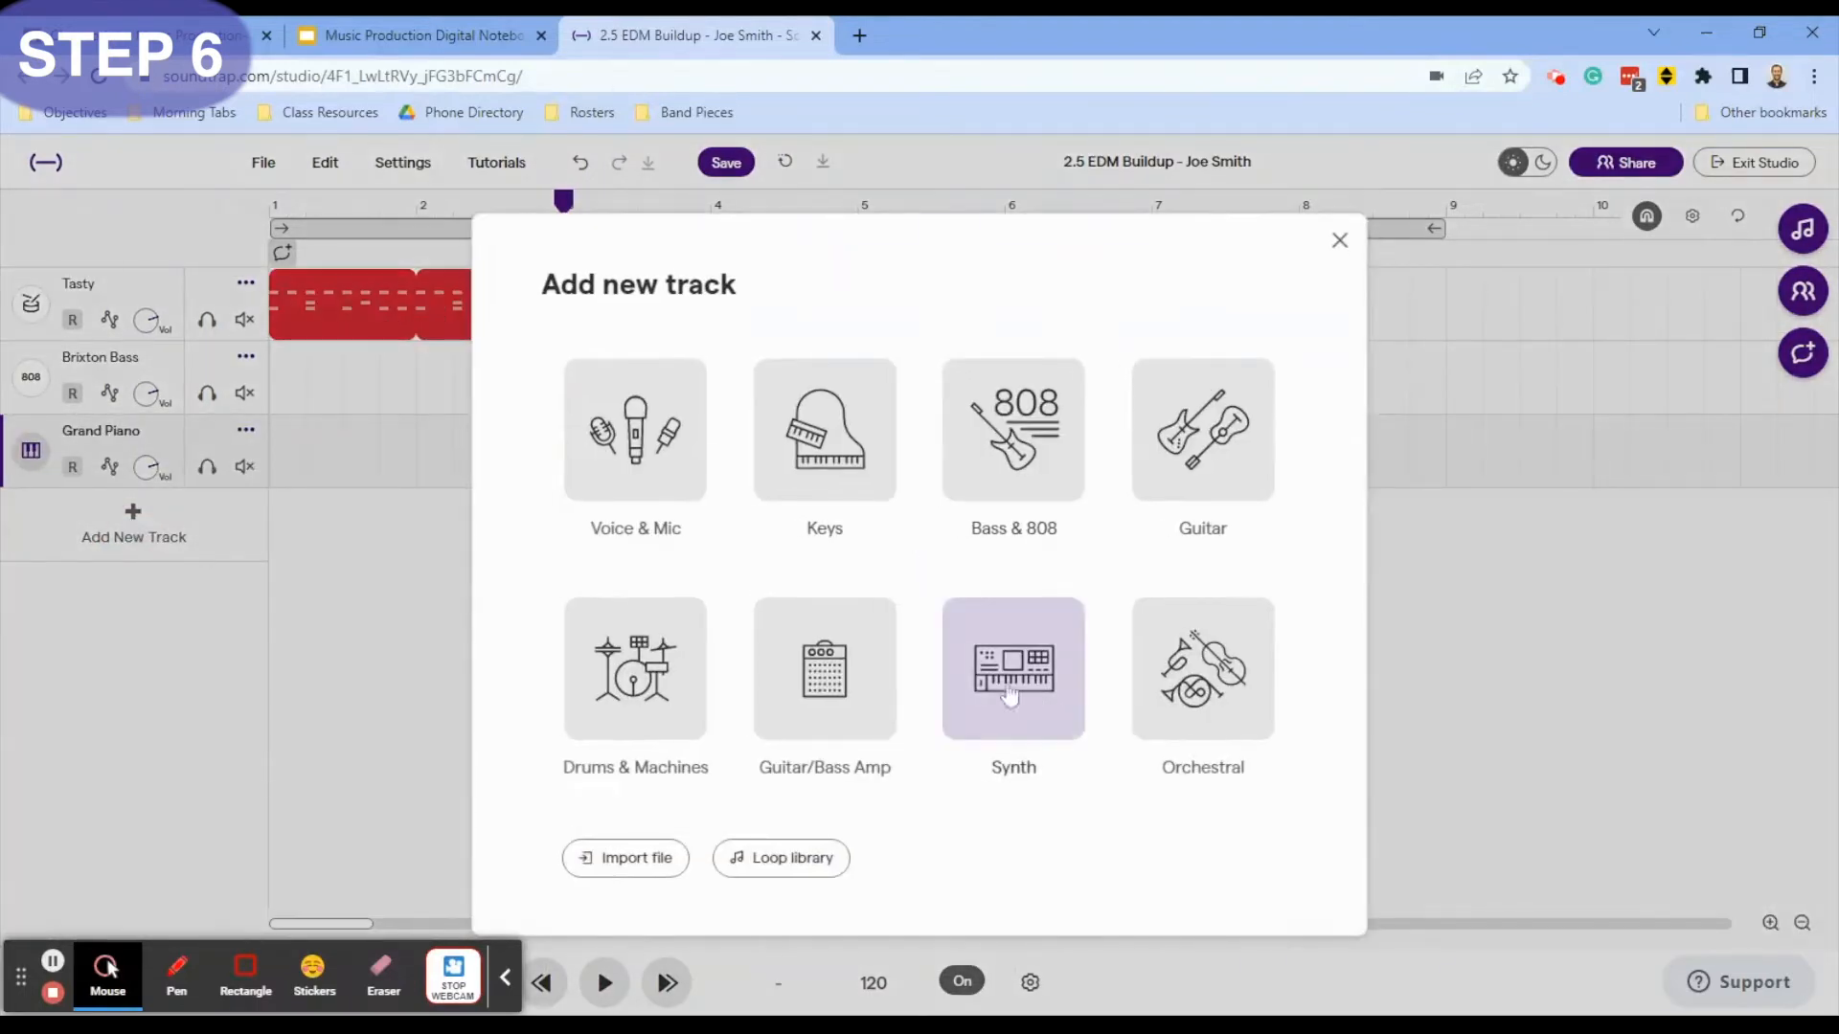
click(1017, 686)
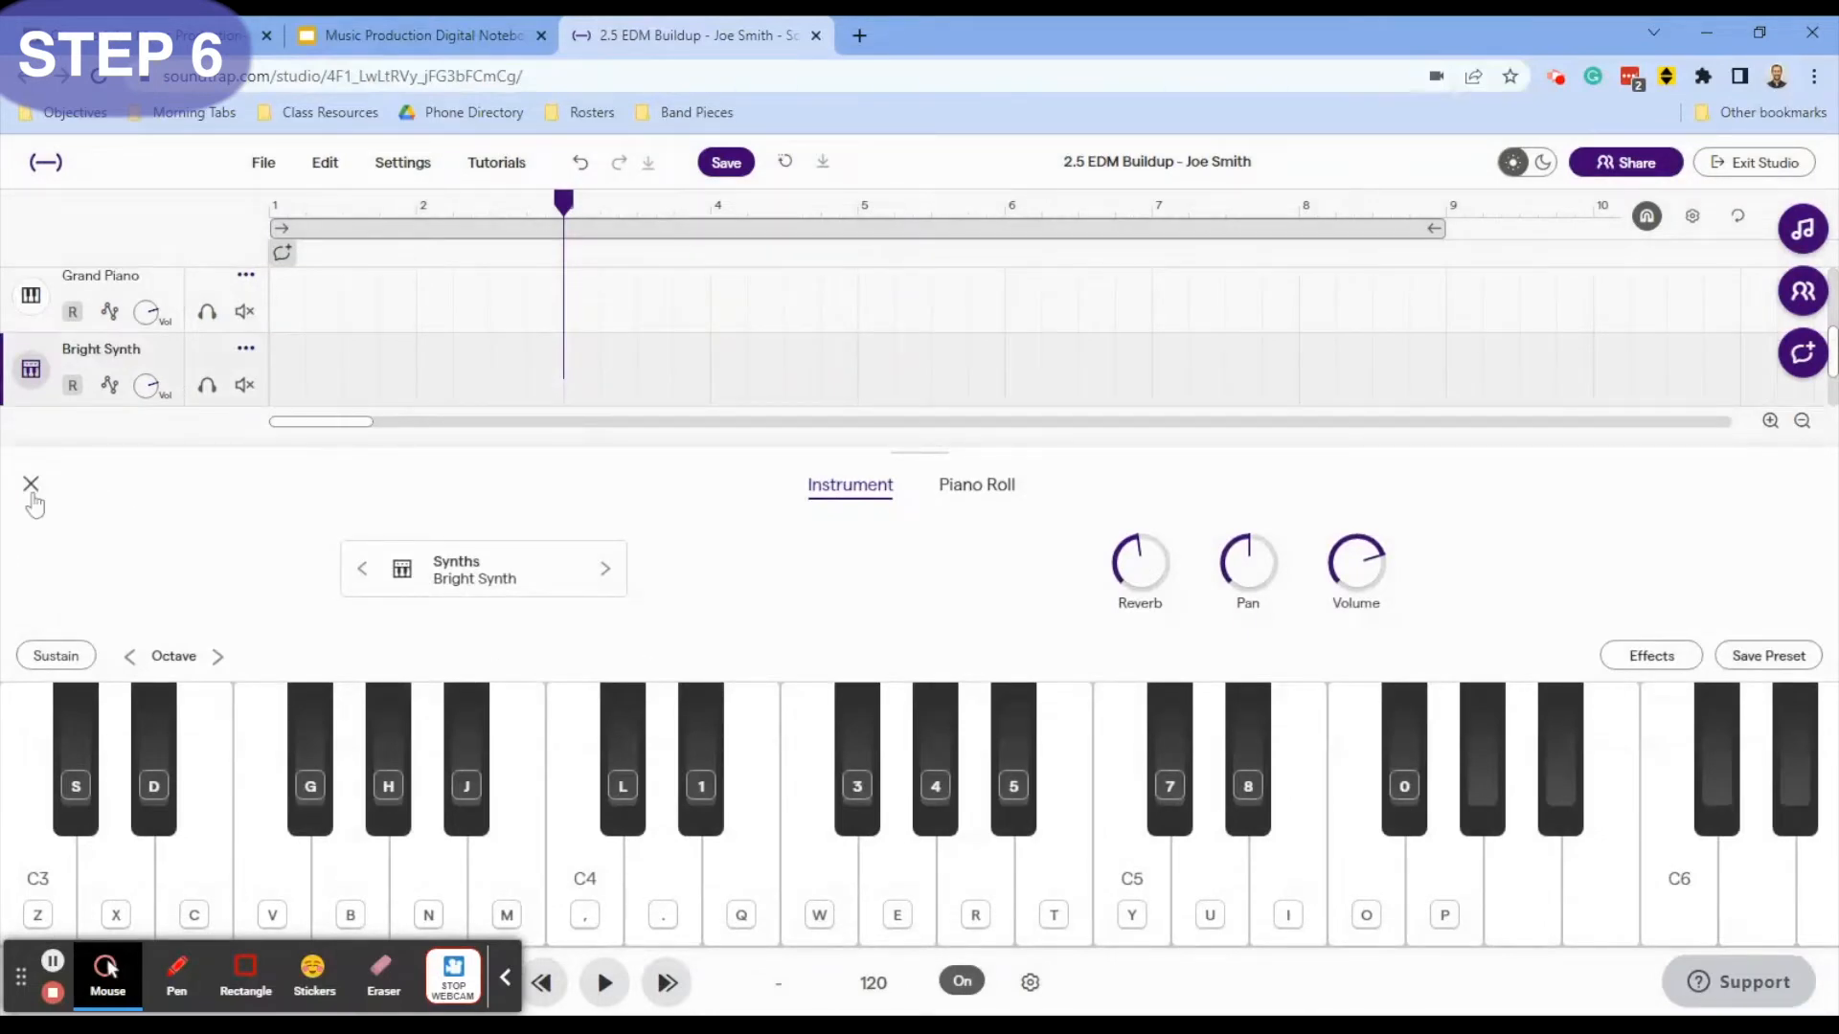
click(30, 485)
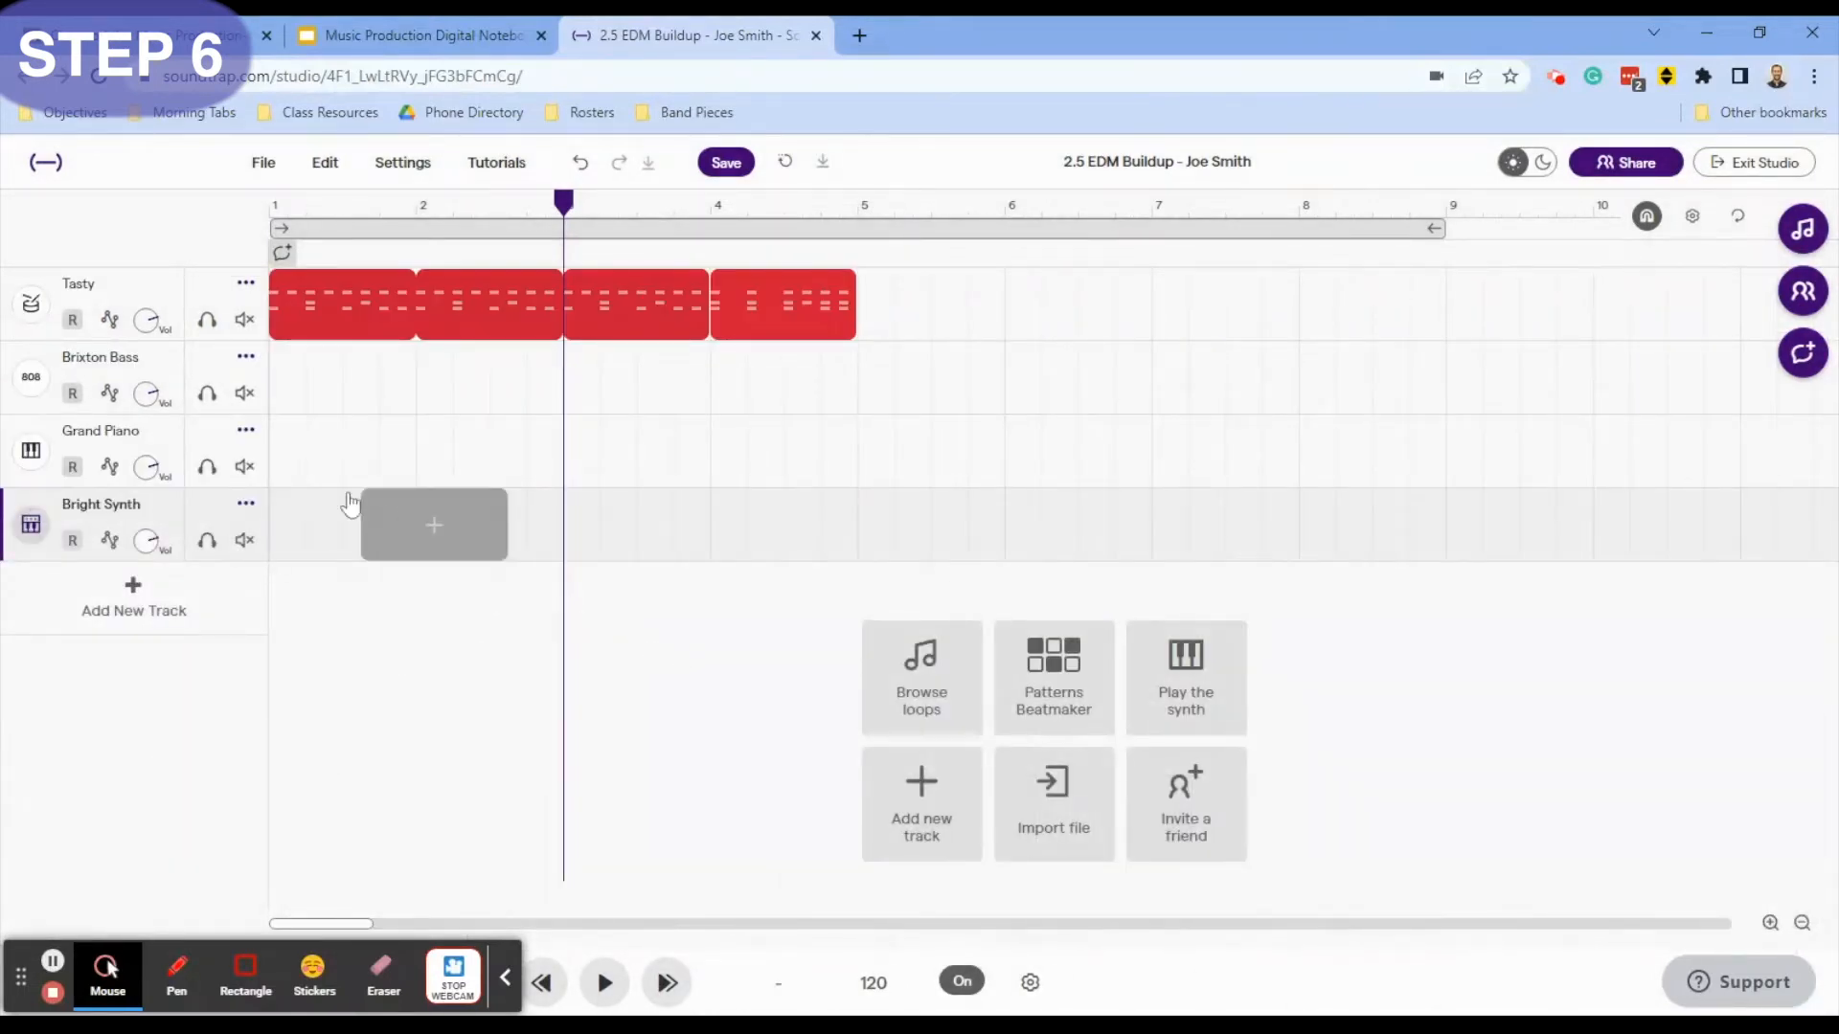
- Switch to the Google Slides instructions and highlight item 6 about adding the bass, keyboard and synth tracks in yellow
click(423, 36)
drag(764, 644, 194, 645)
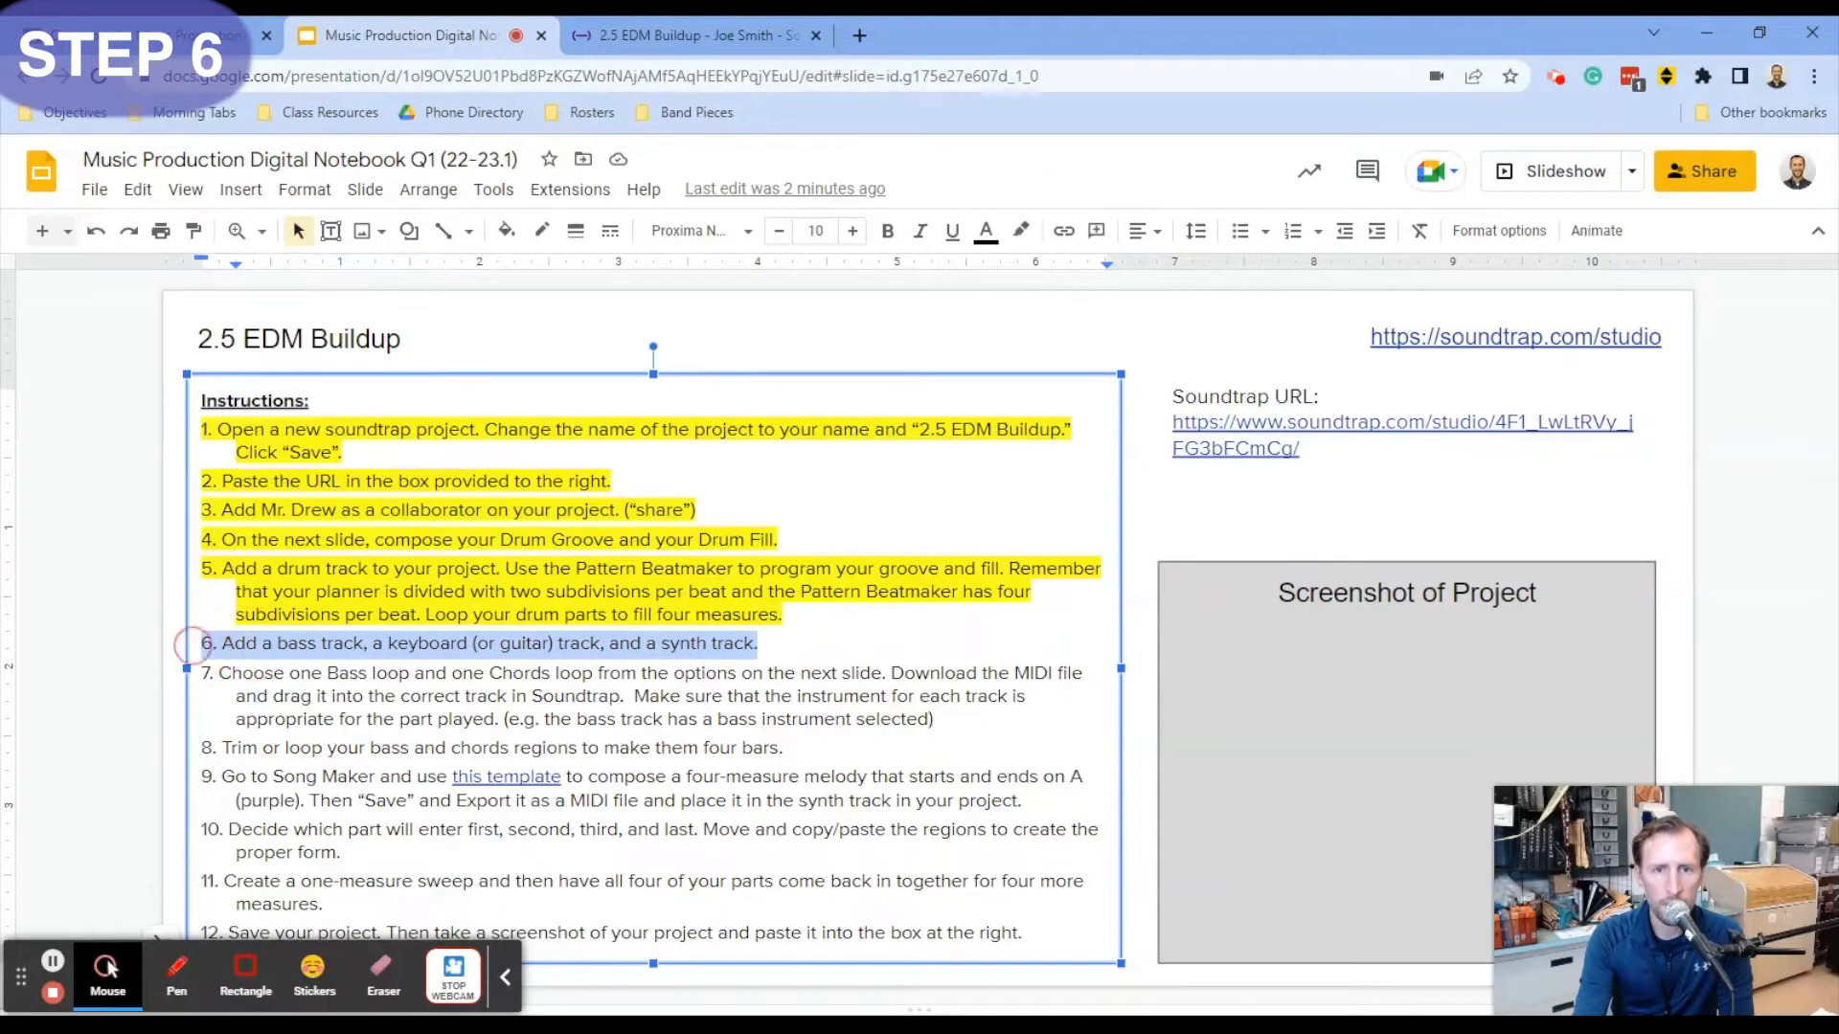
click(1021, 231)
click(1108, 448)
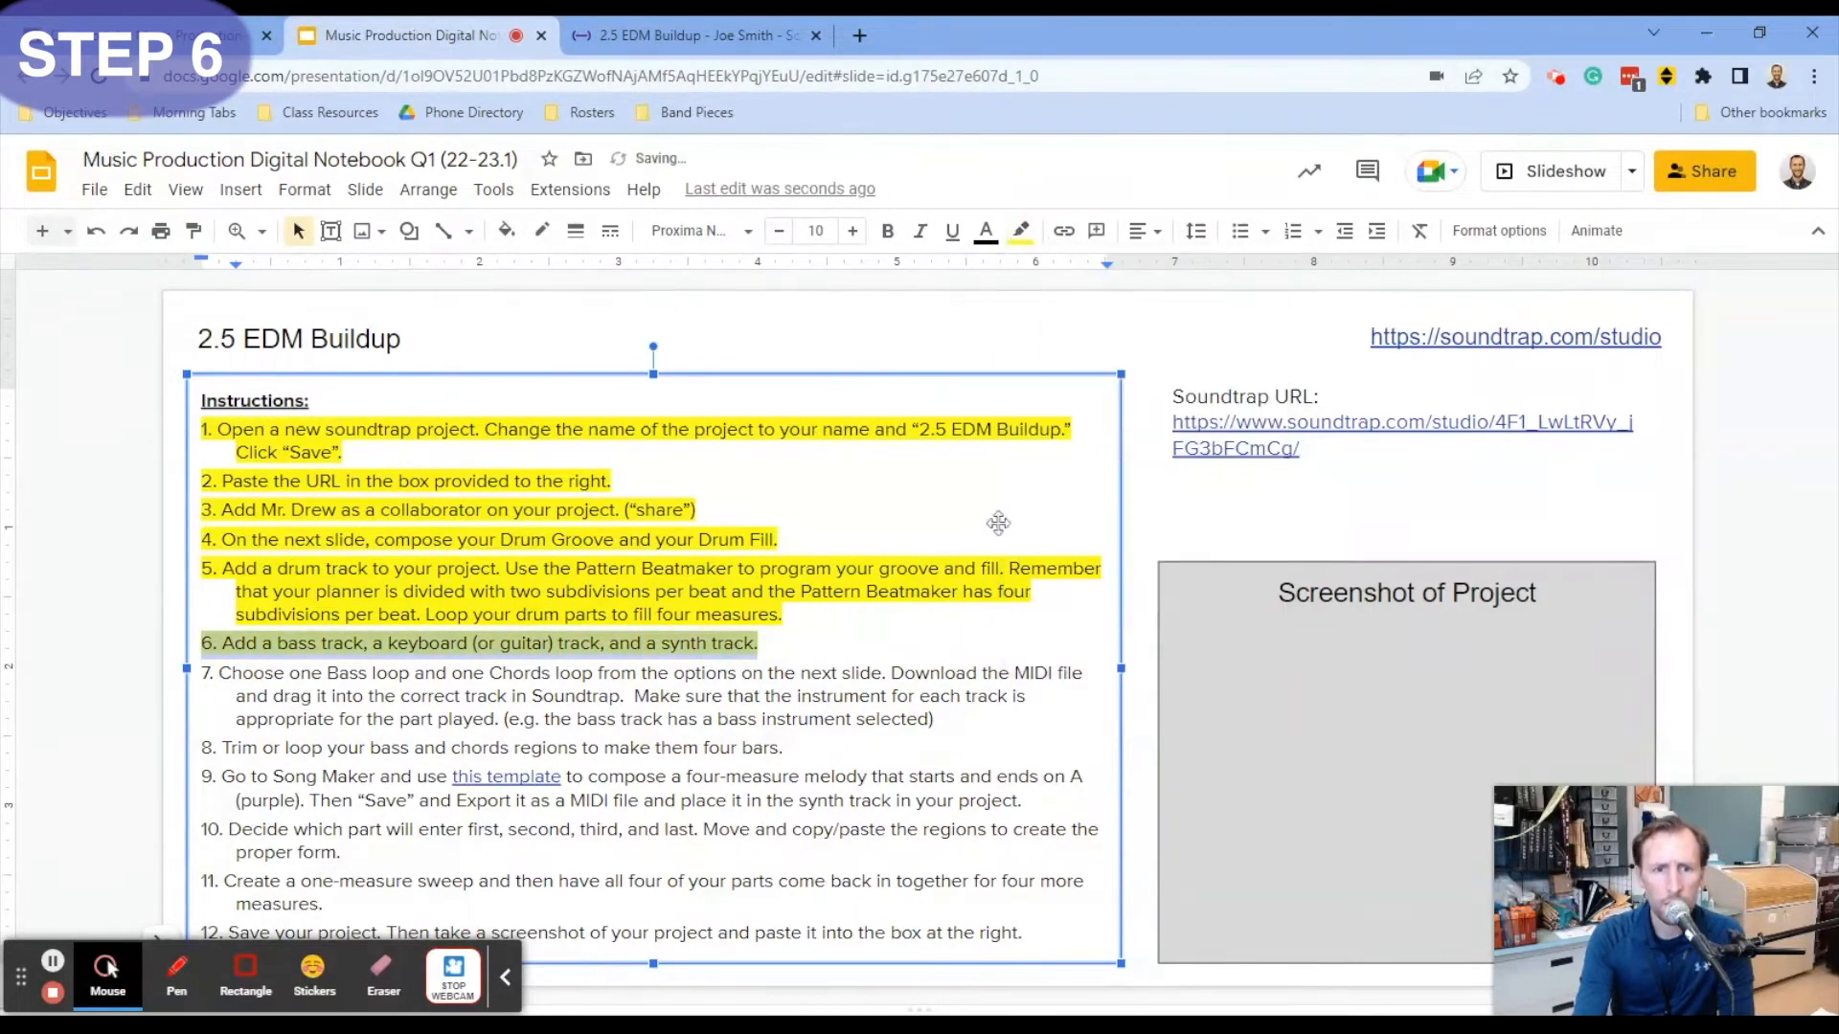
click(682, 695)
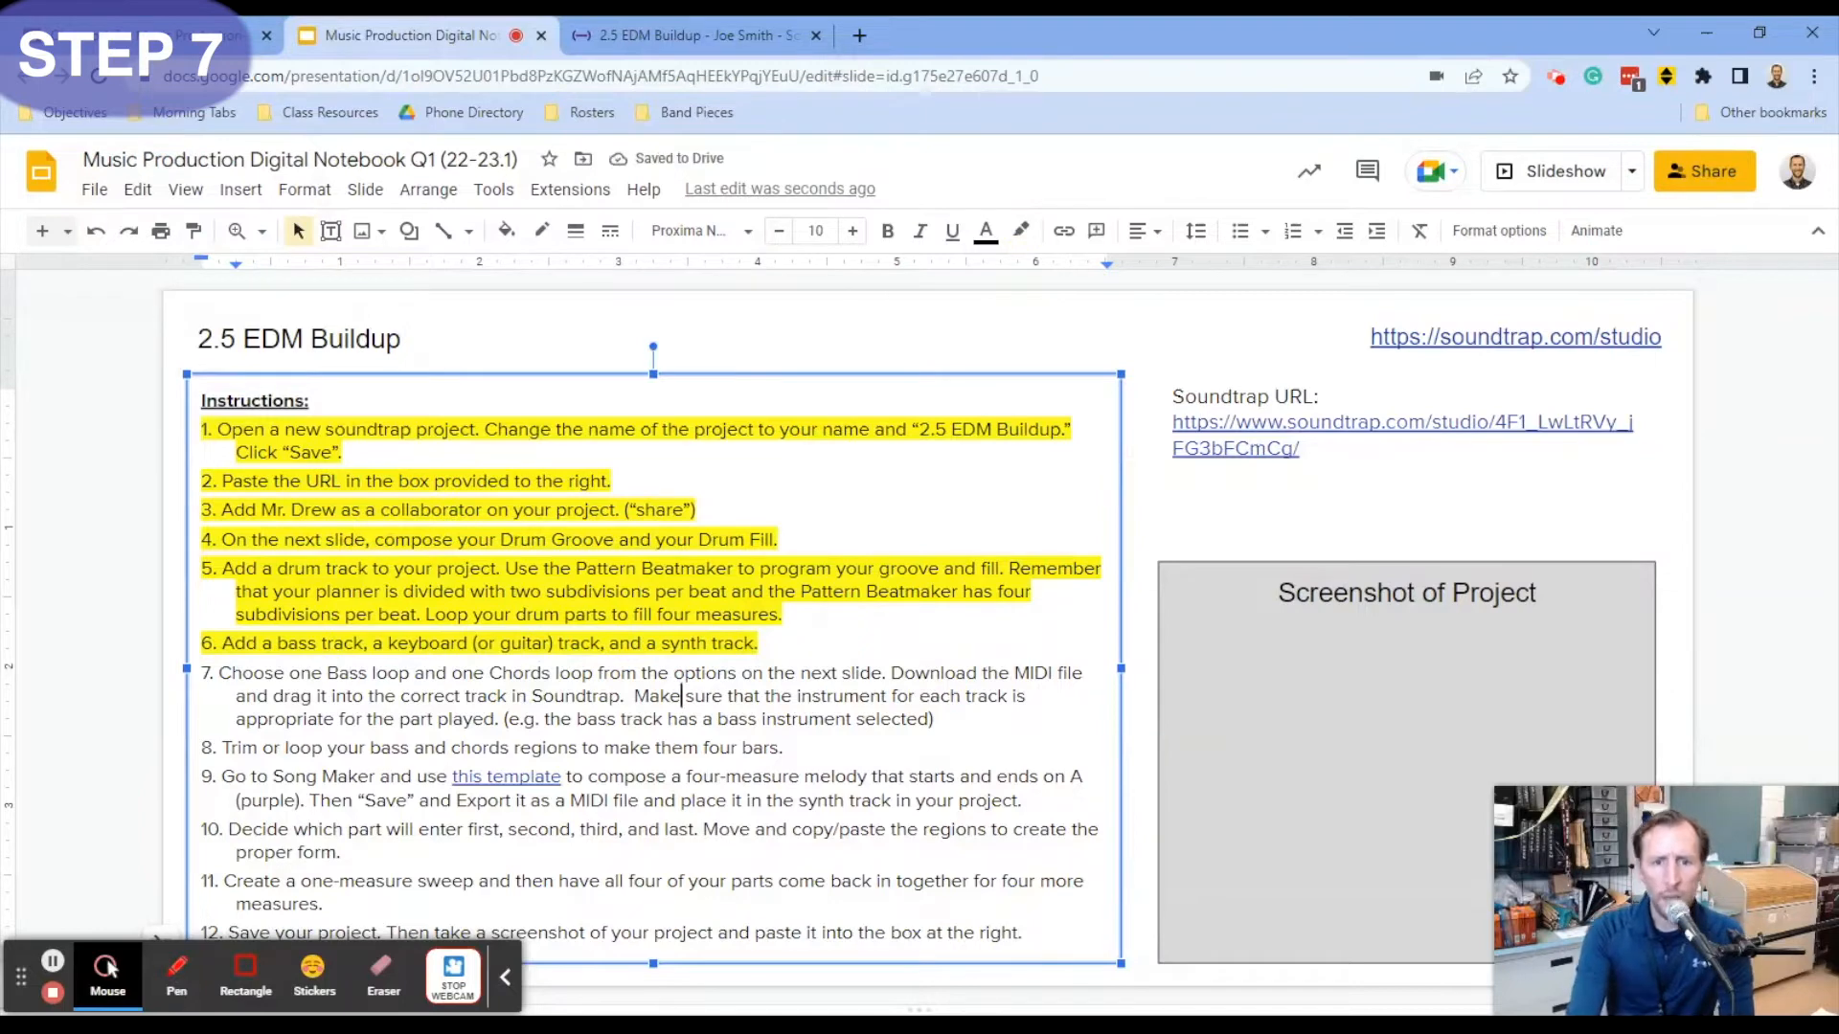
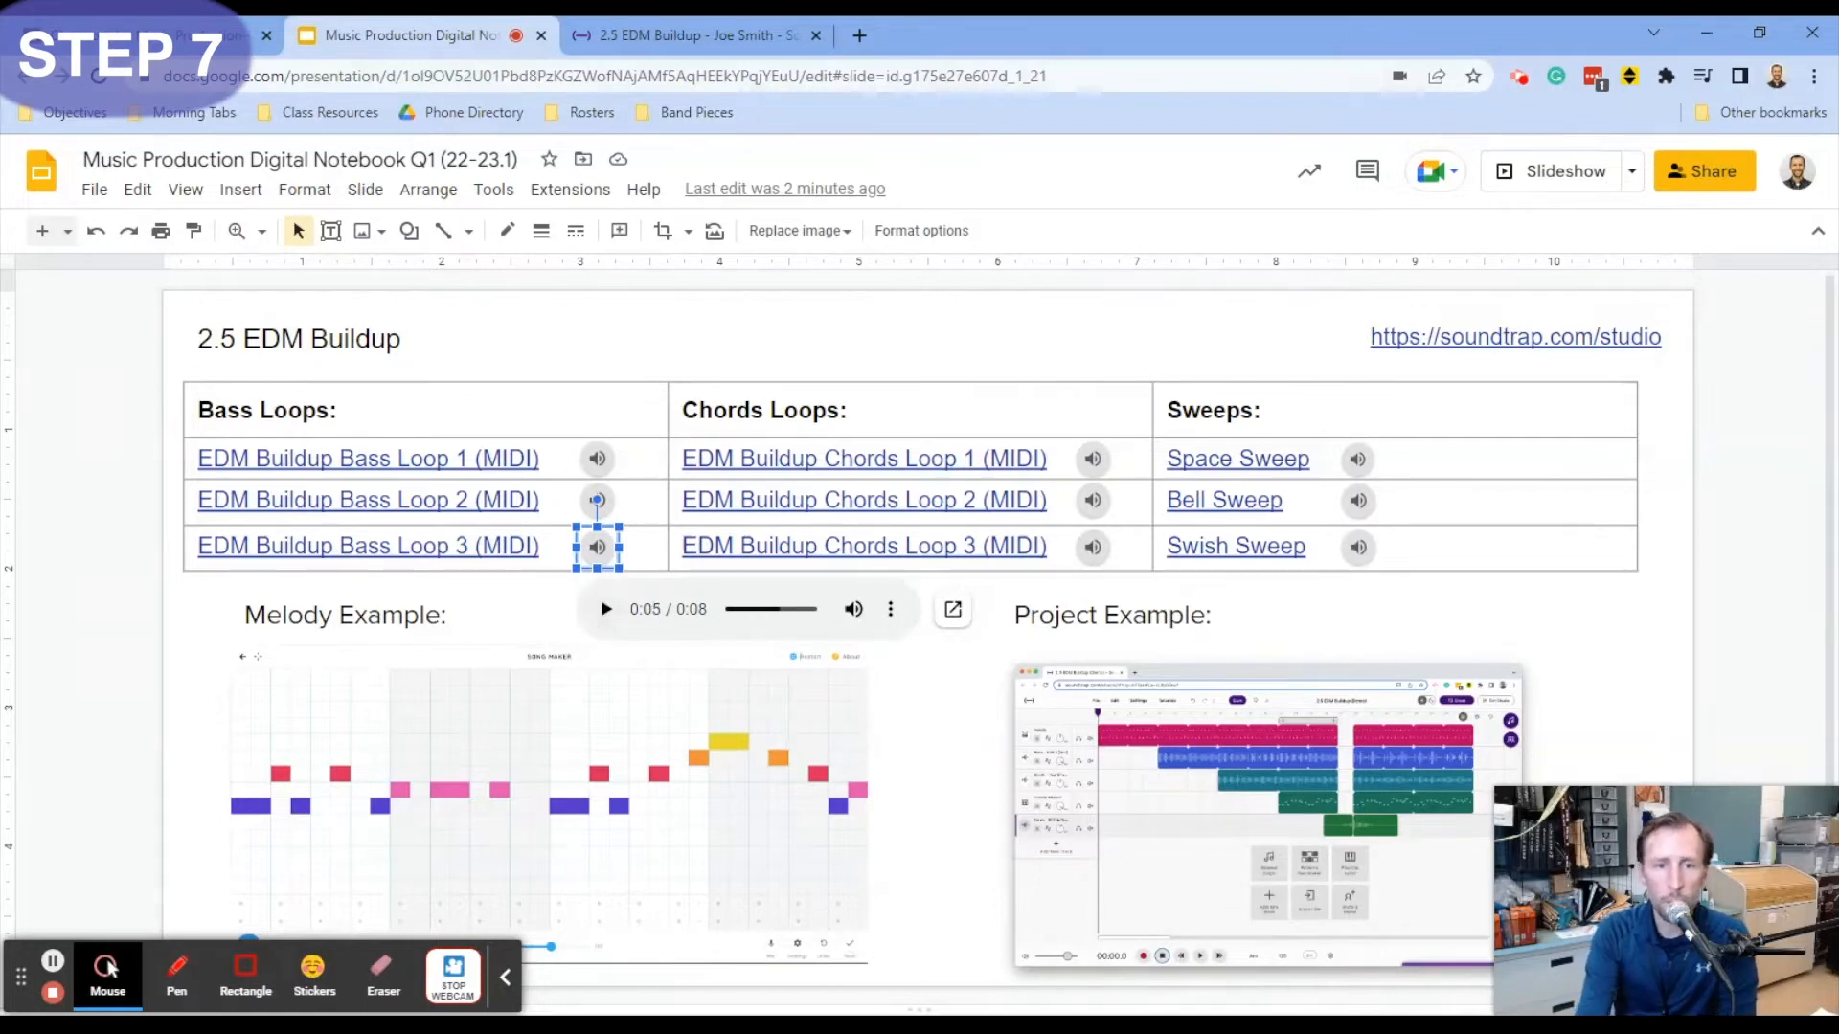
- Download the EDM Buildup Bass Loop 3 MIDI file from its slide link and return to the Soundtrap project
click(410, 546)
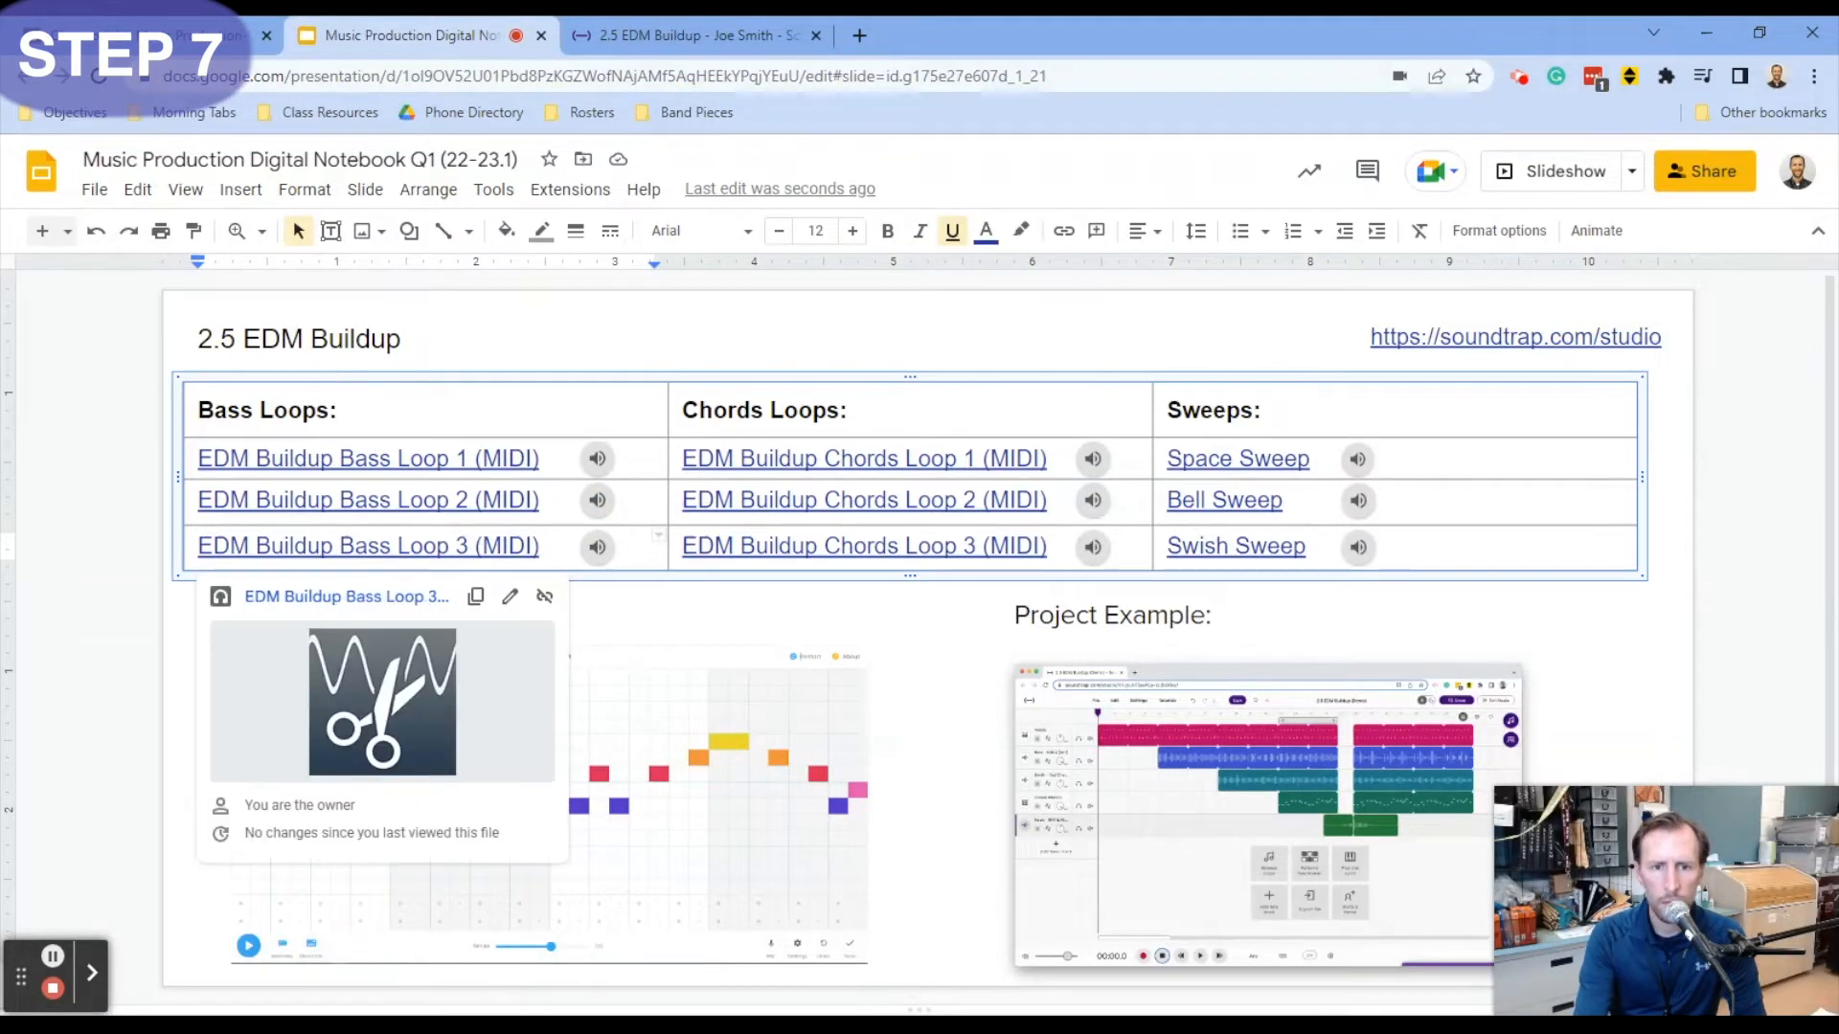
click(371, 597)
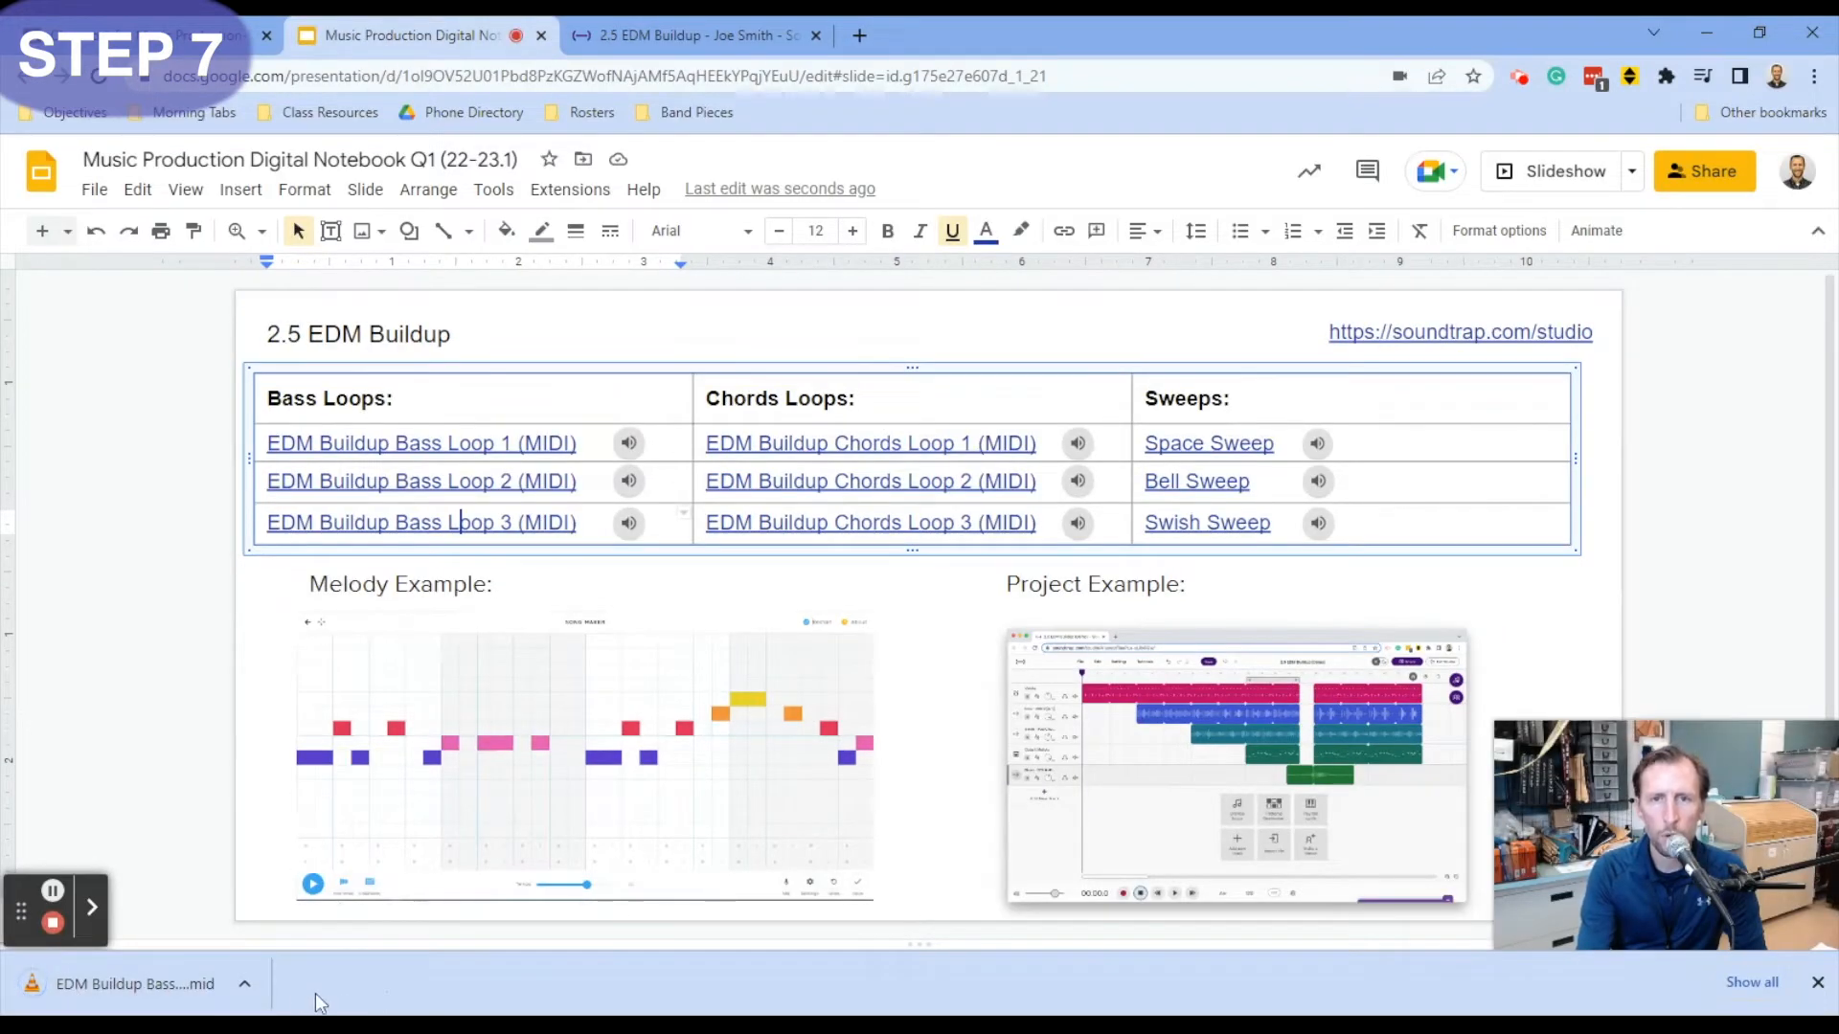
click(699, 36)
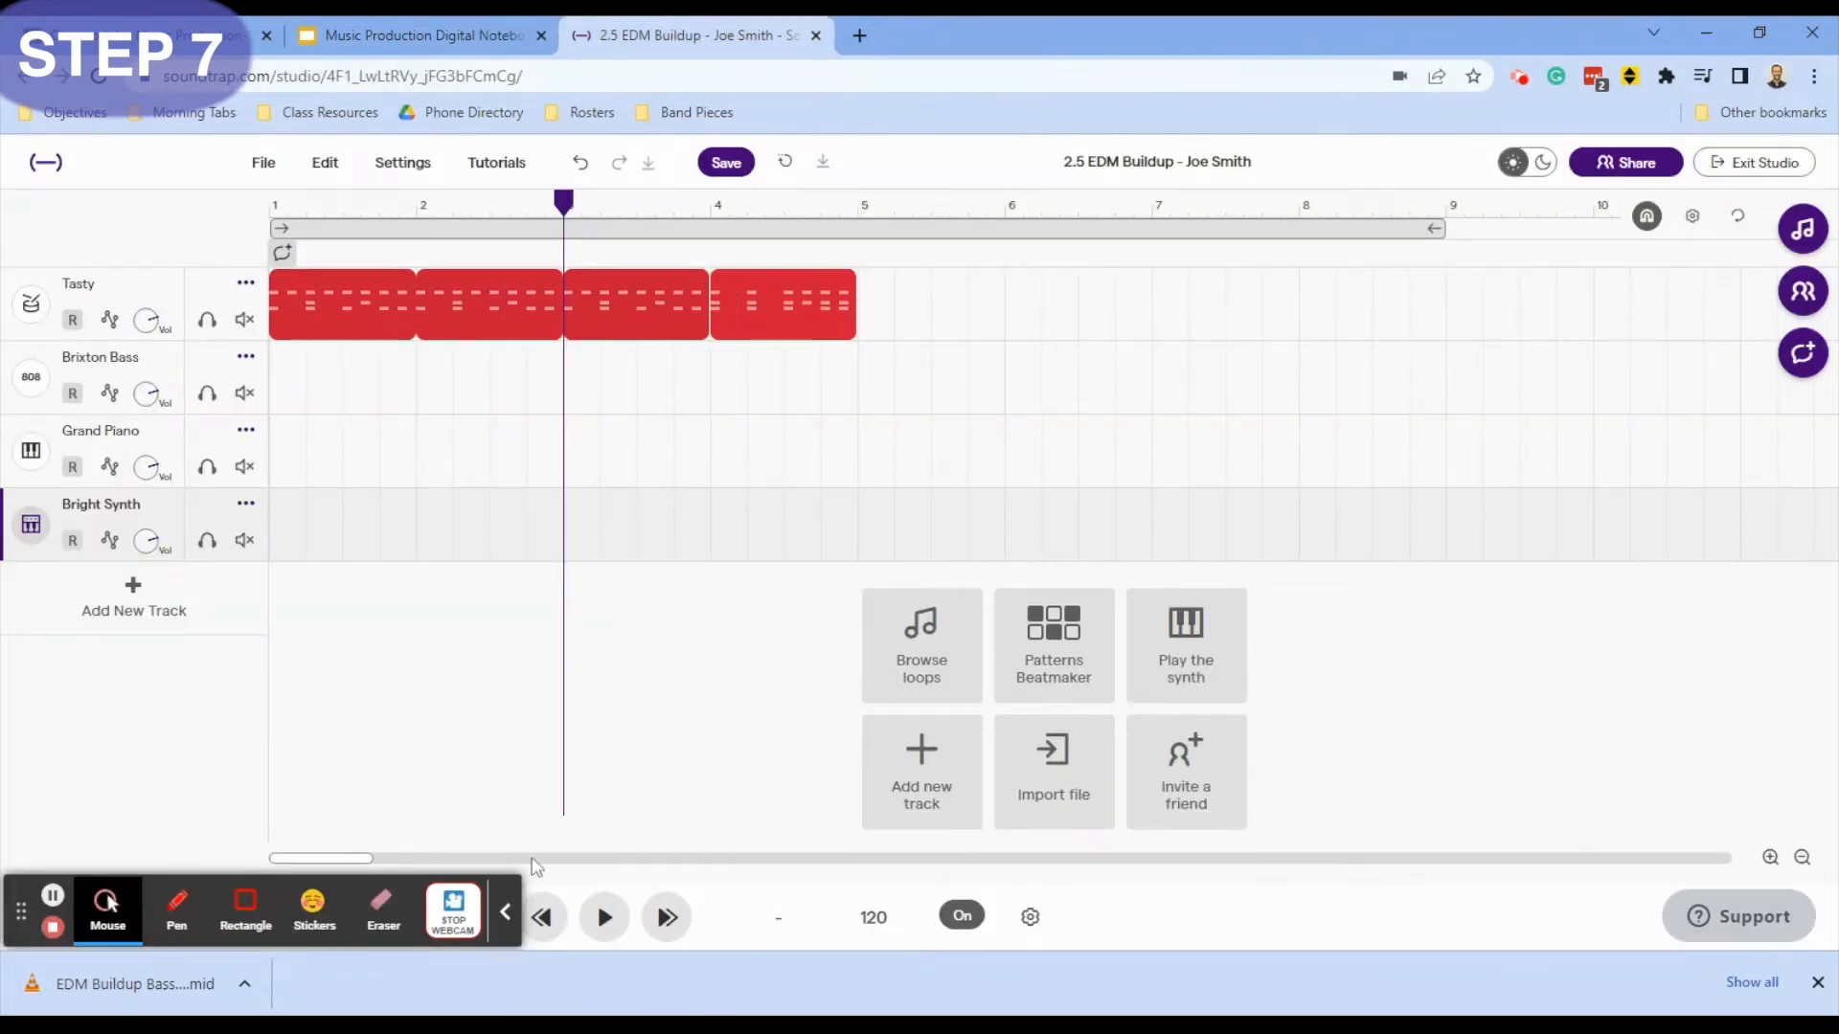
- Place the downloaded EDM Buildup Bass Loop 3 MIDI file at measure 1 of the Brixton Bass track
click(506, 913)
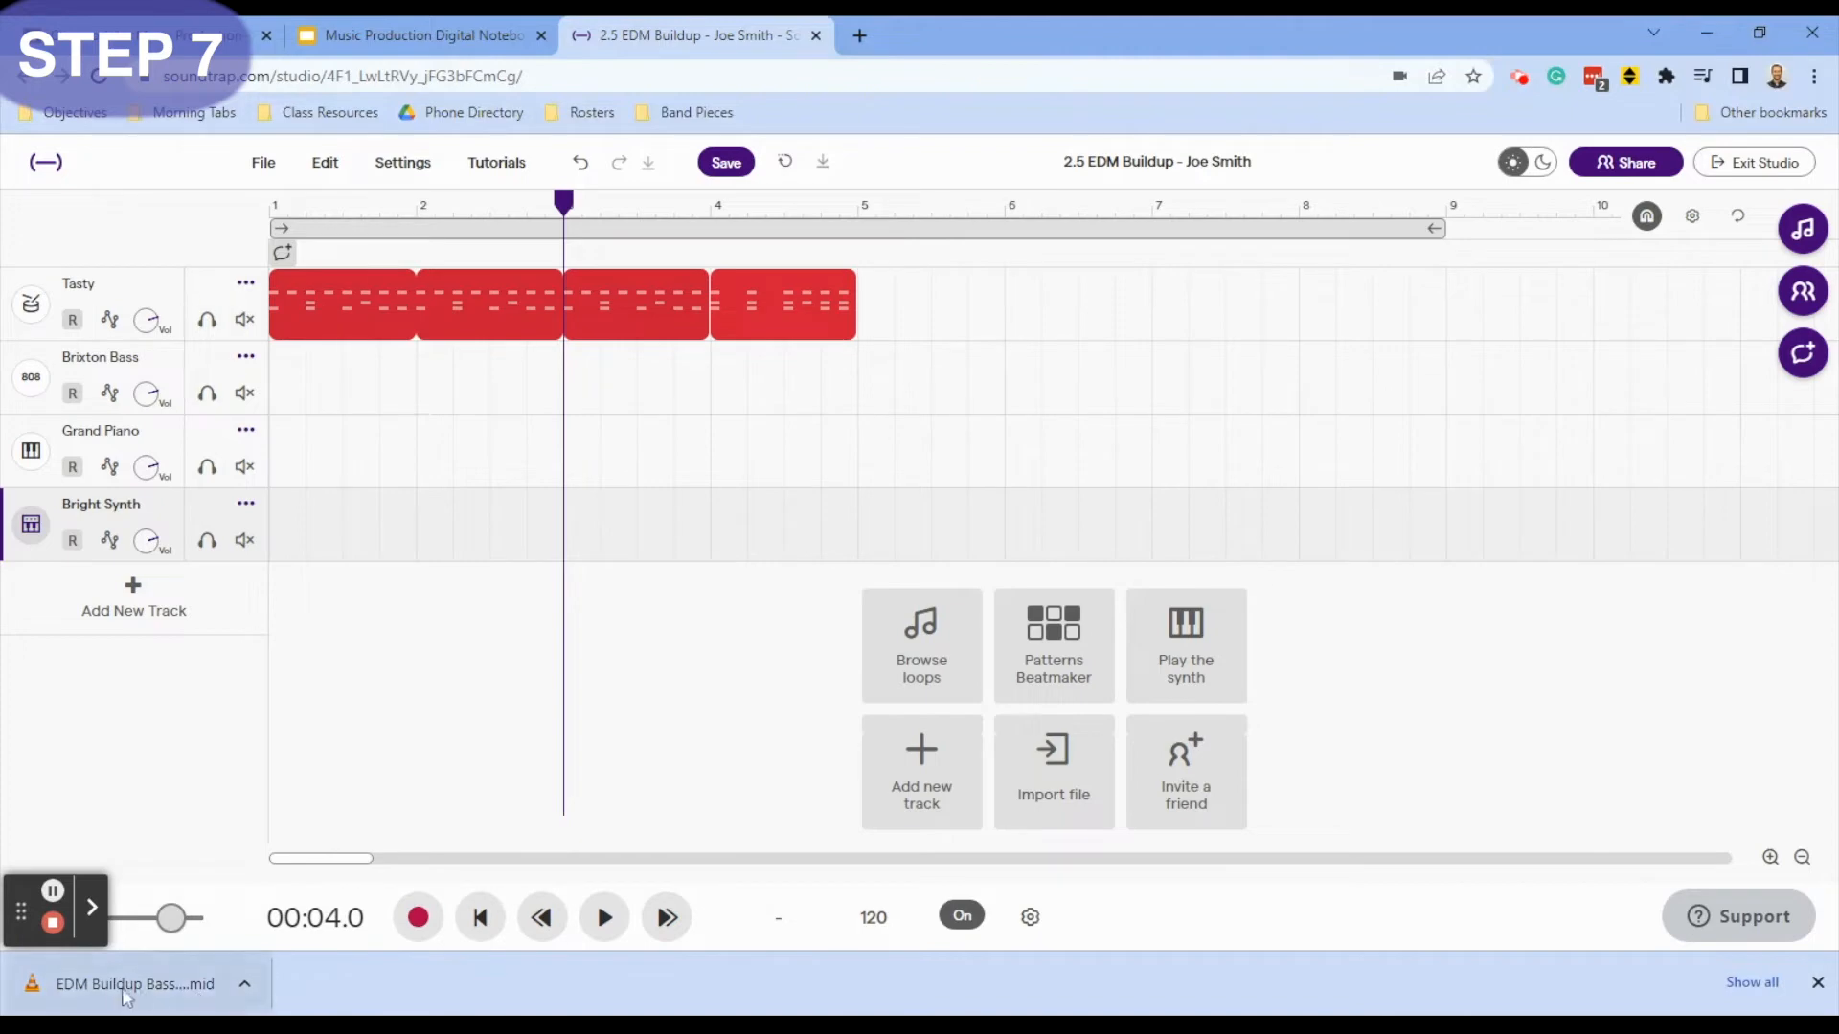
drag(111, 996, 134, 377)
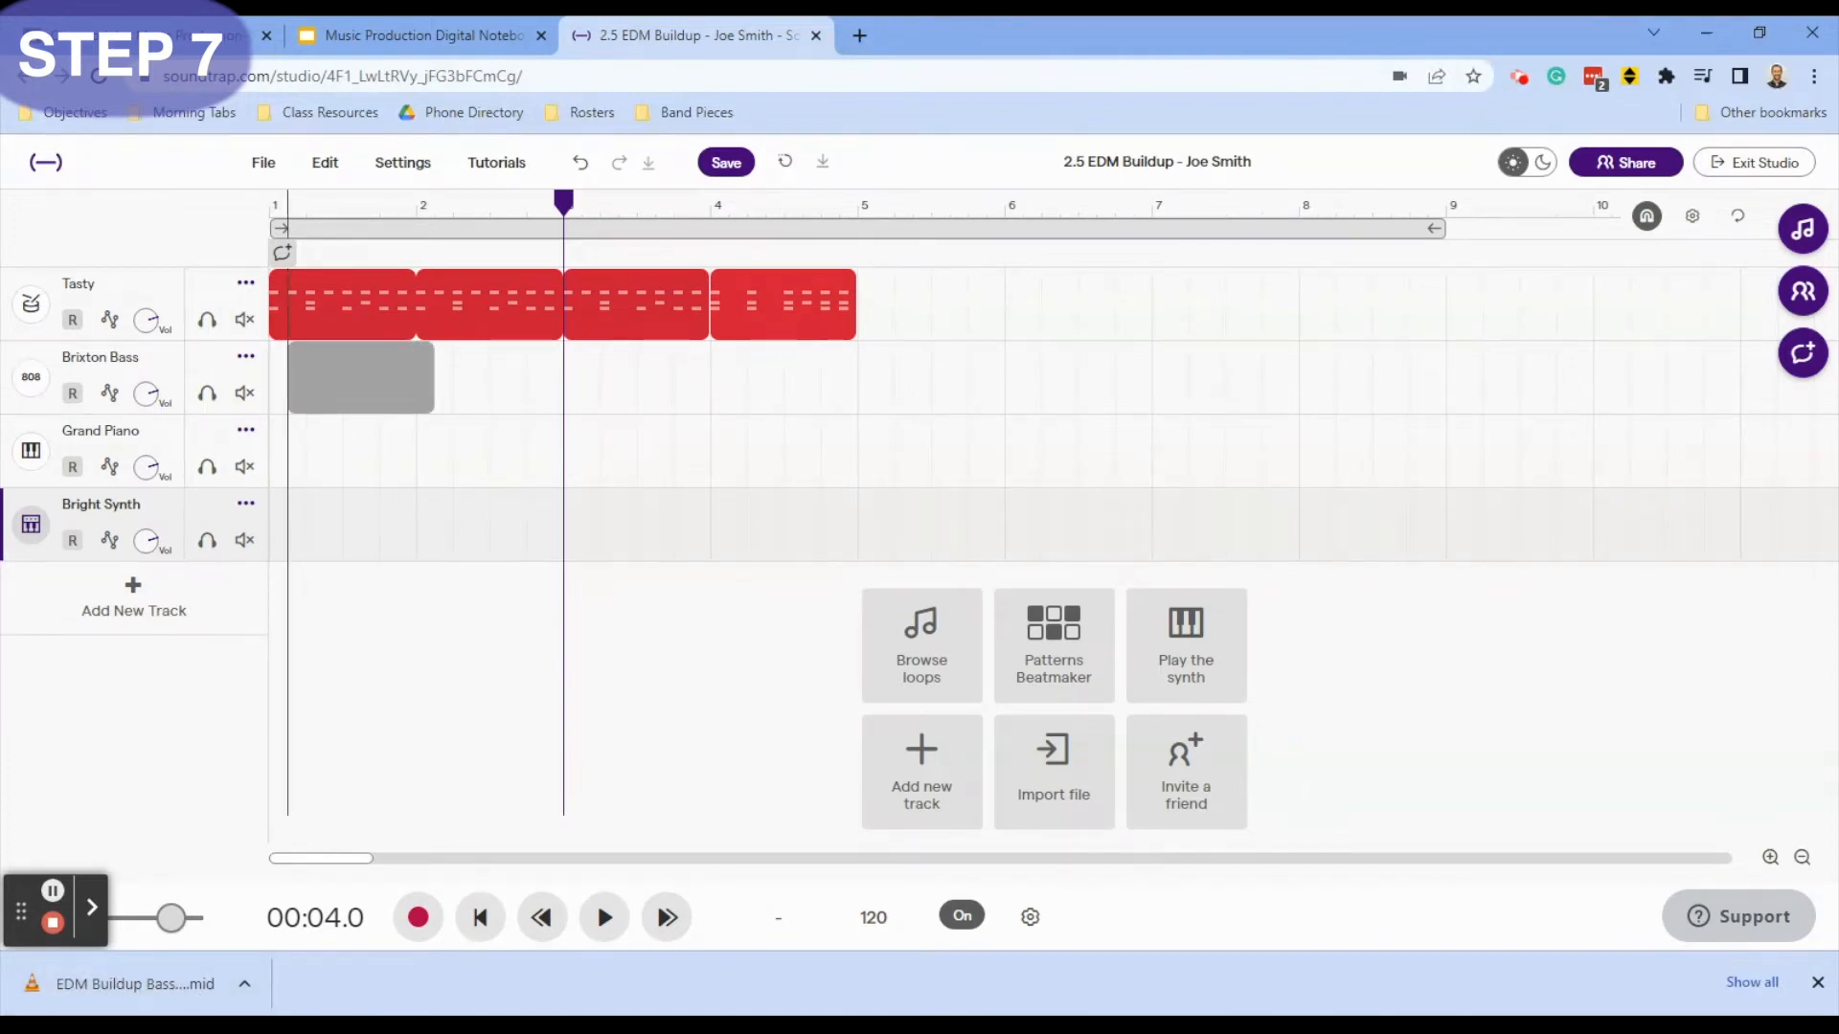
mouse_move(360, 377)
mouse_down()
mouse_move(343, 377)
mouse_move(361, 450)
mouse_move(582, 597)
mouse_move(527, 599)
mouse_move(349, 379)
mouse_up()
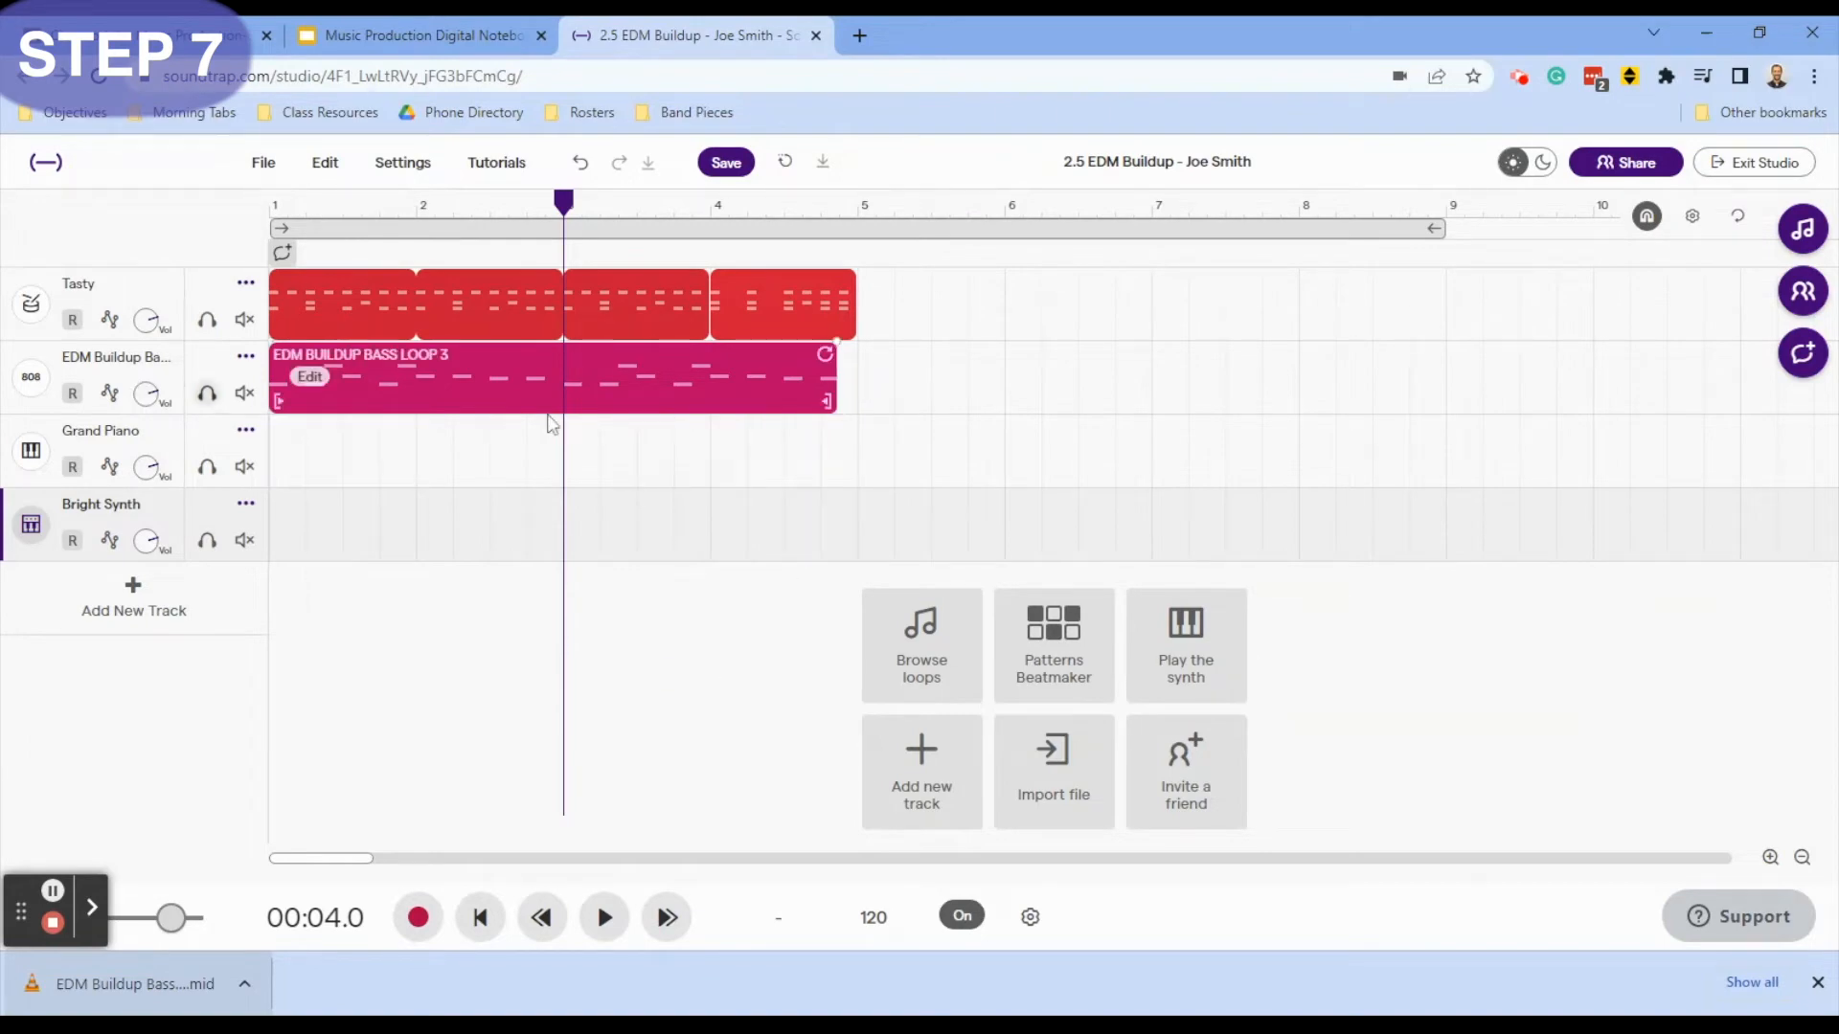
- Switch to the Google Slides loop table and preview the audio of EDM Buildup Chords Loops 1, 2 and 3
click(383, 19)
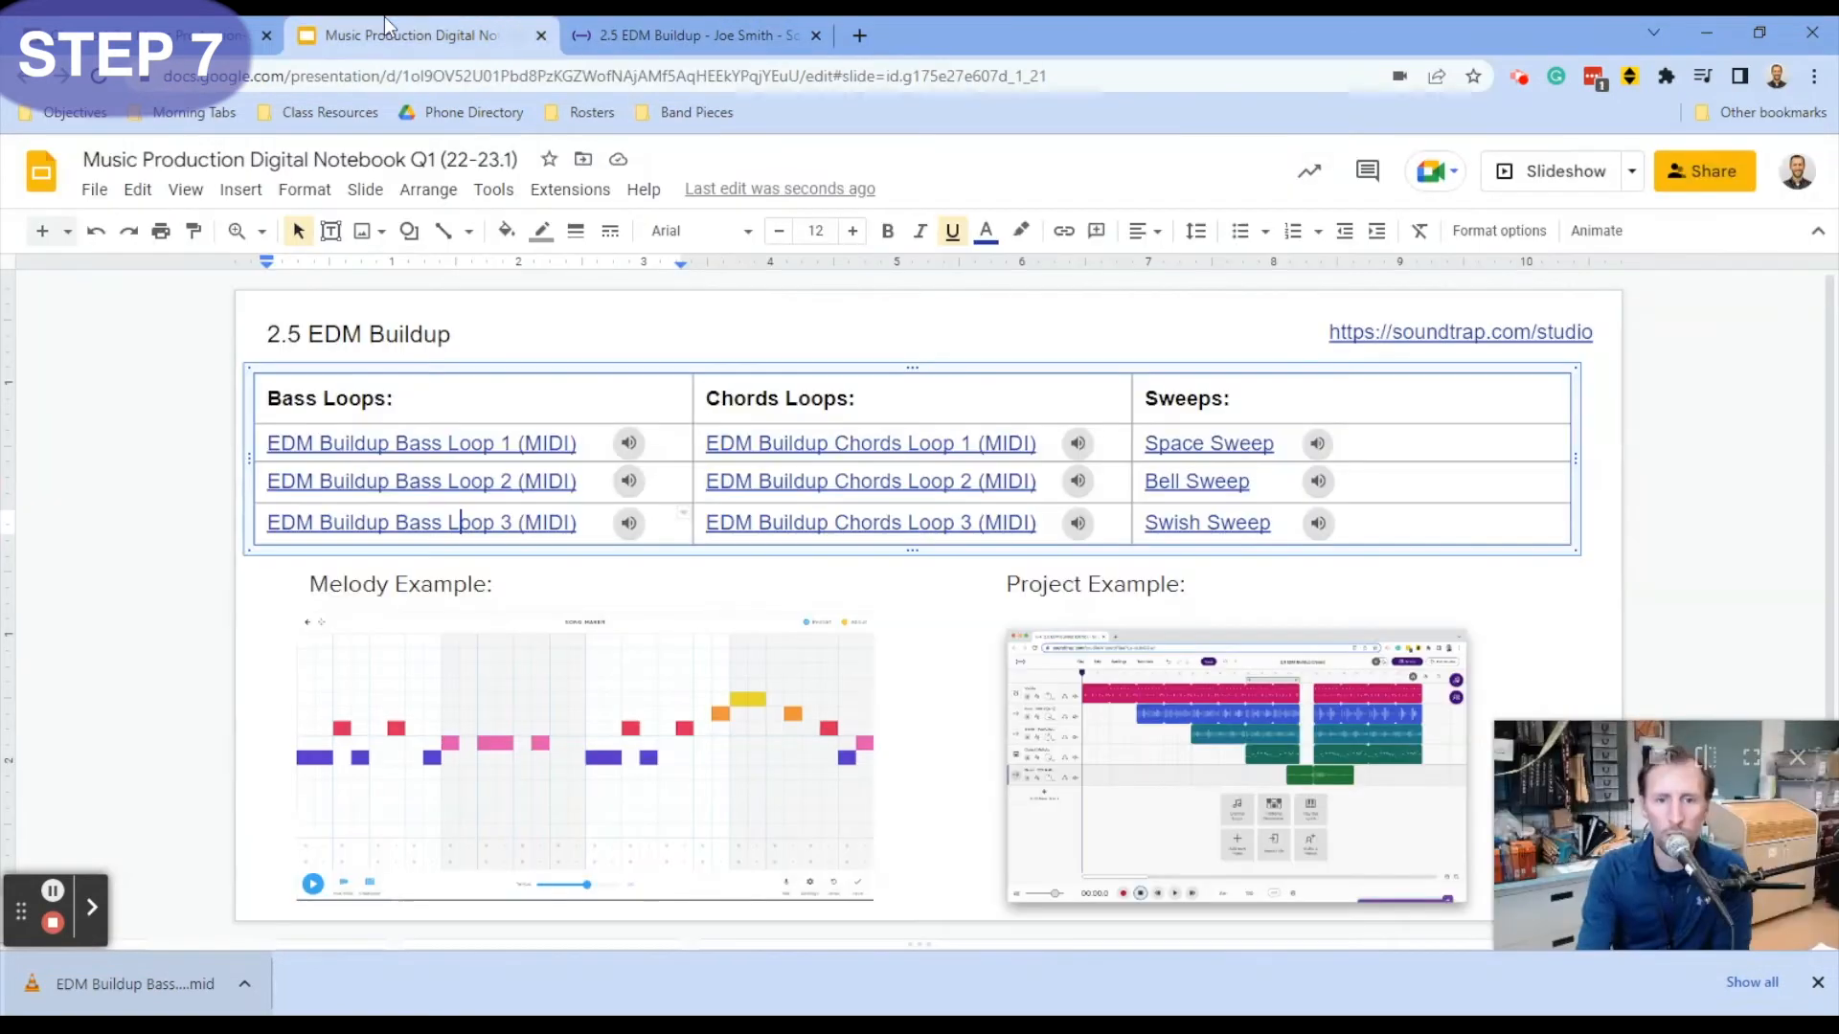
click(1080, 443)
click(1092, 511)
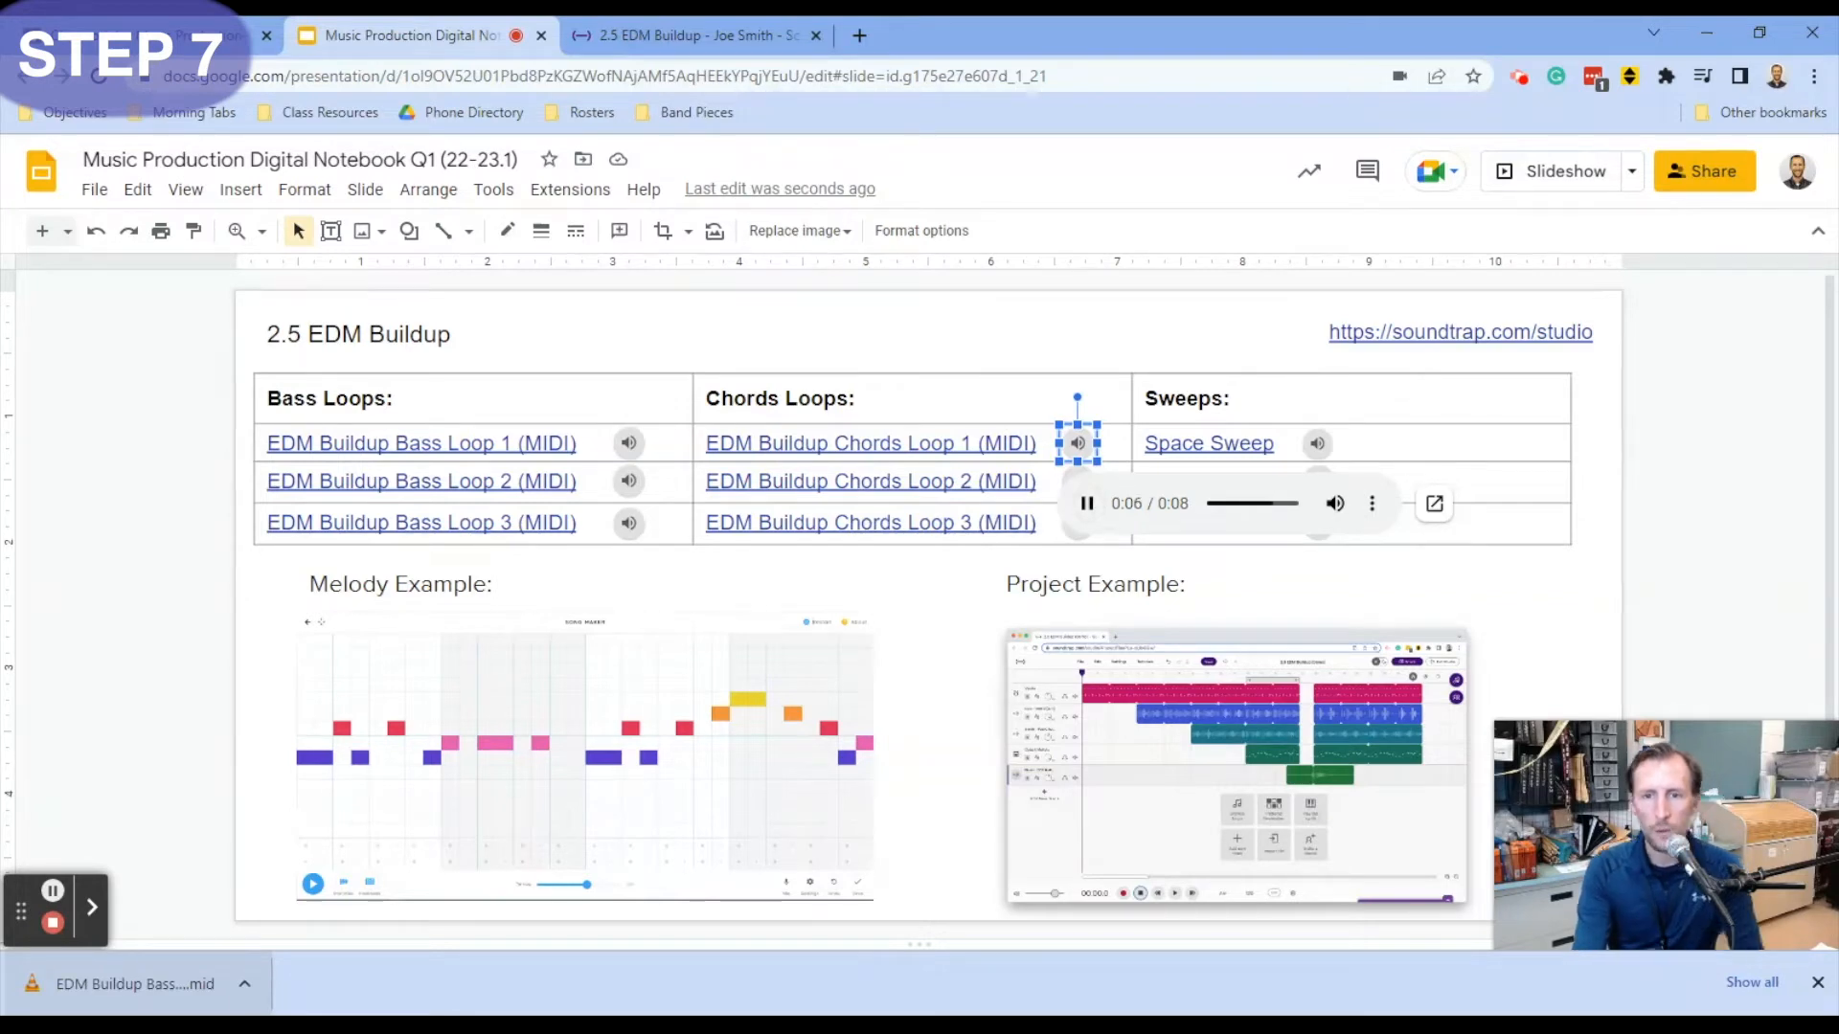
click(1077, 477)
click(1077, 479)
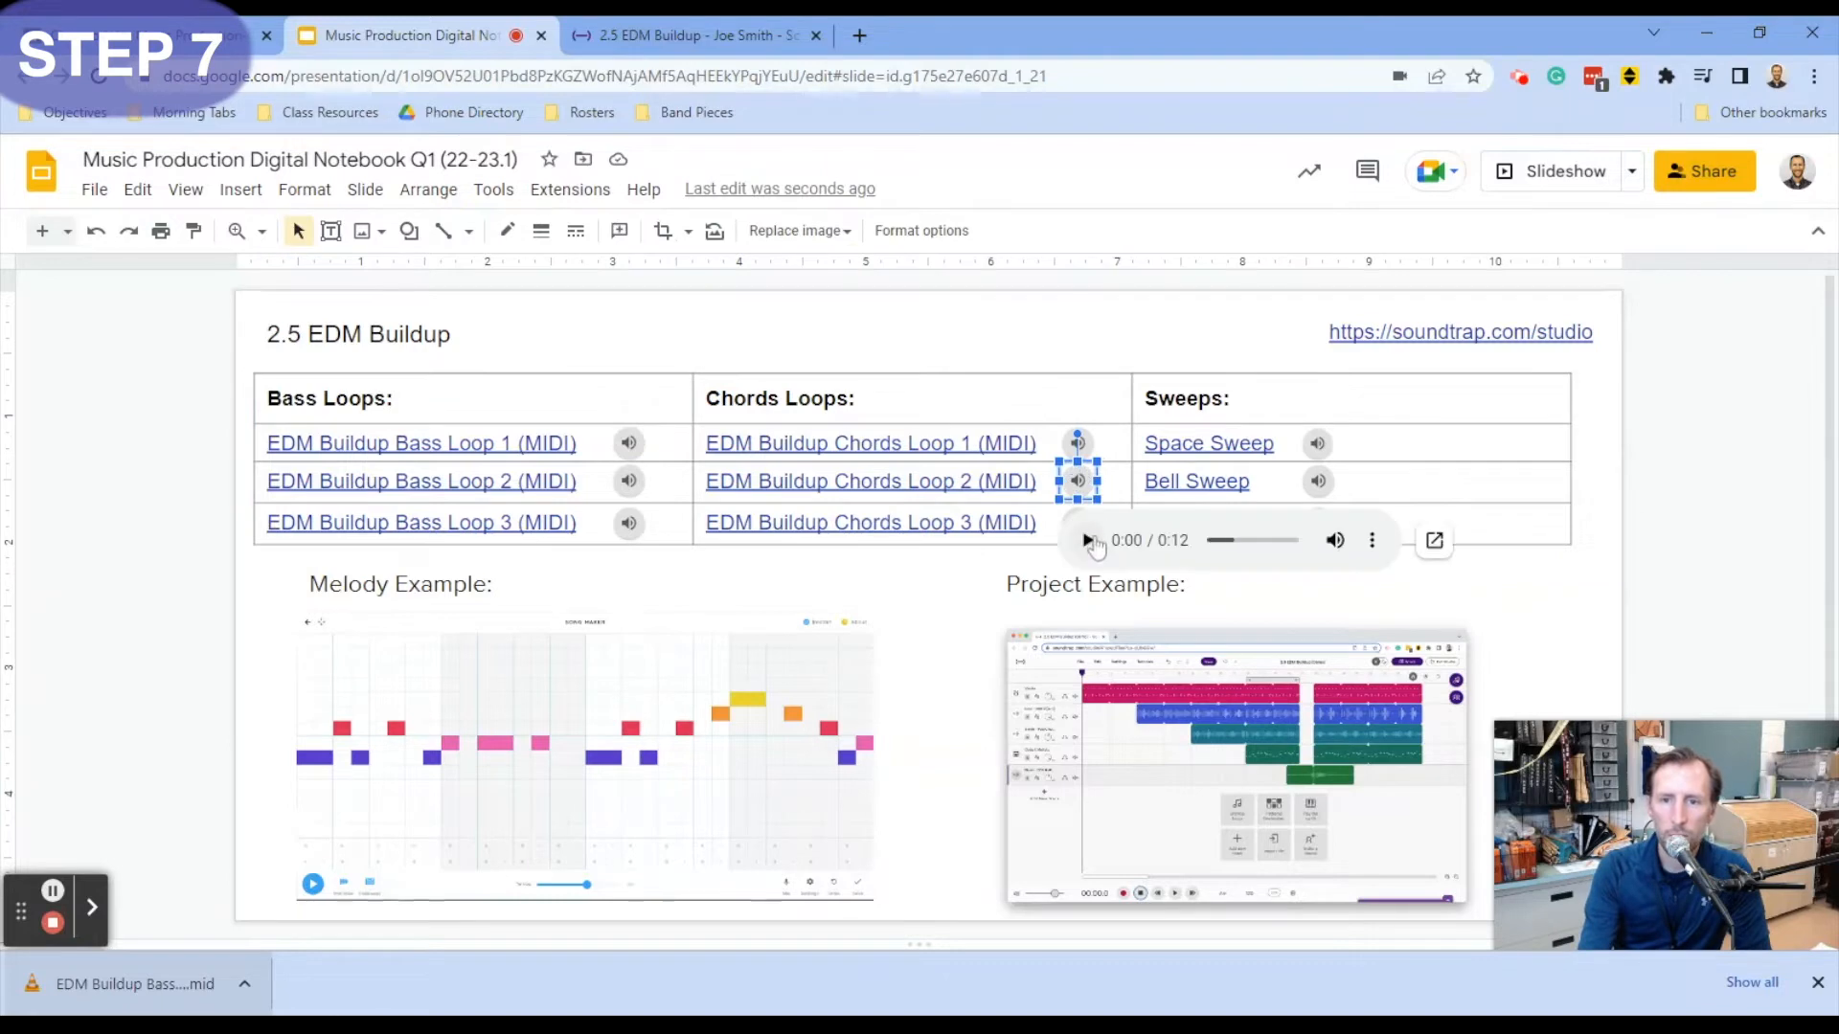
click(1087, 540)
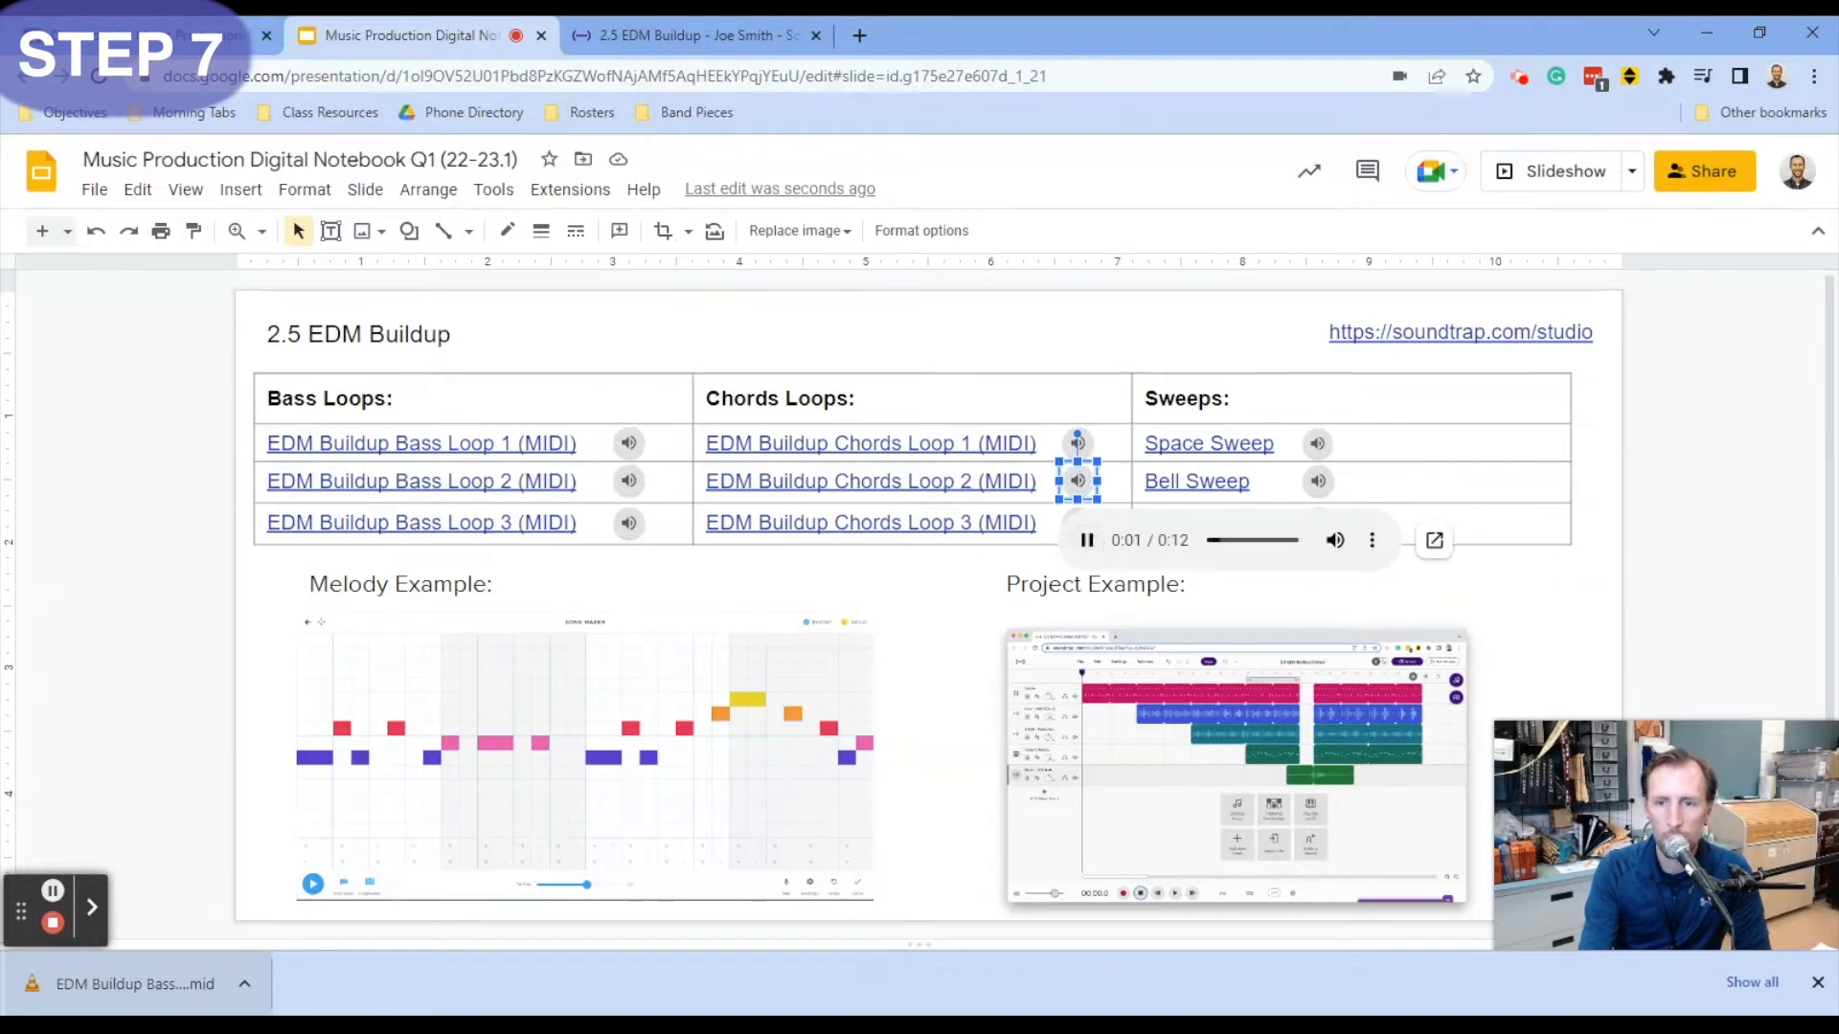
click(1078, 522)
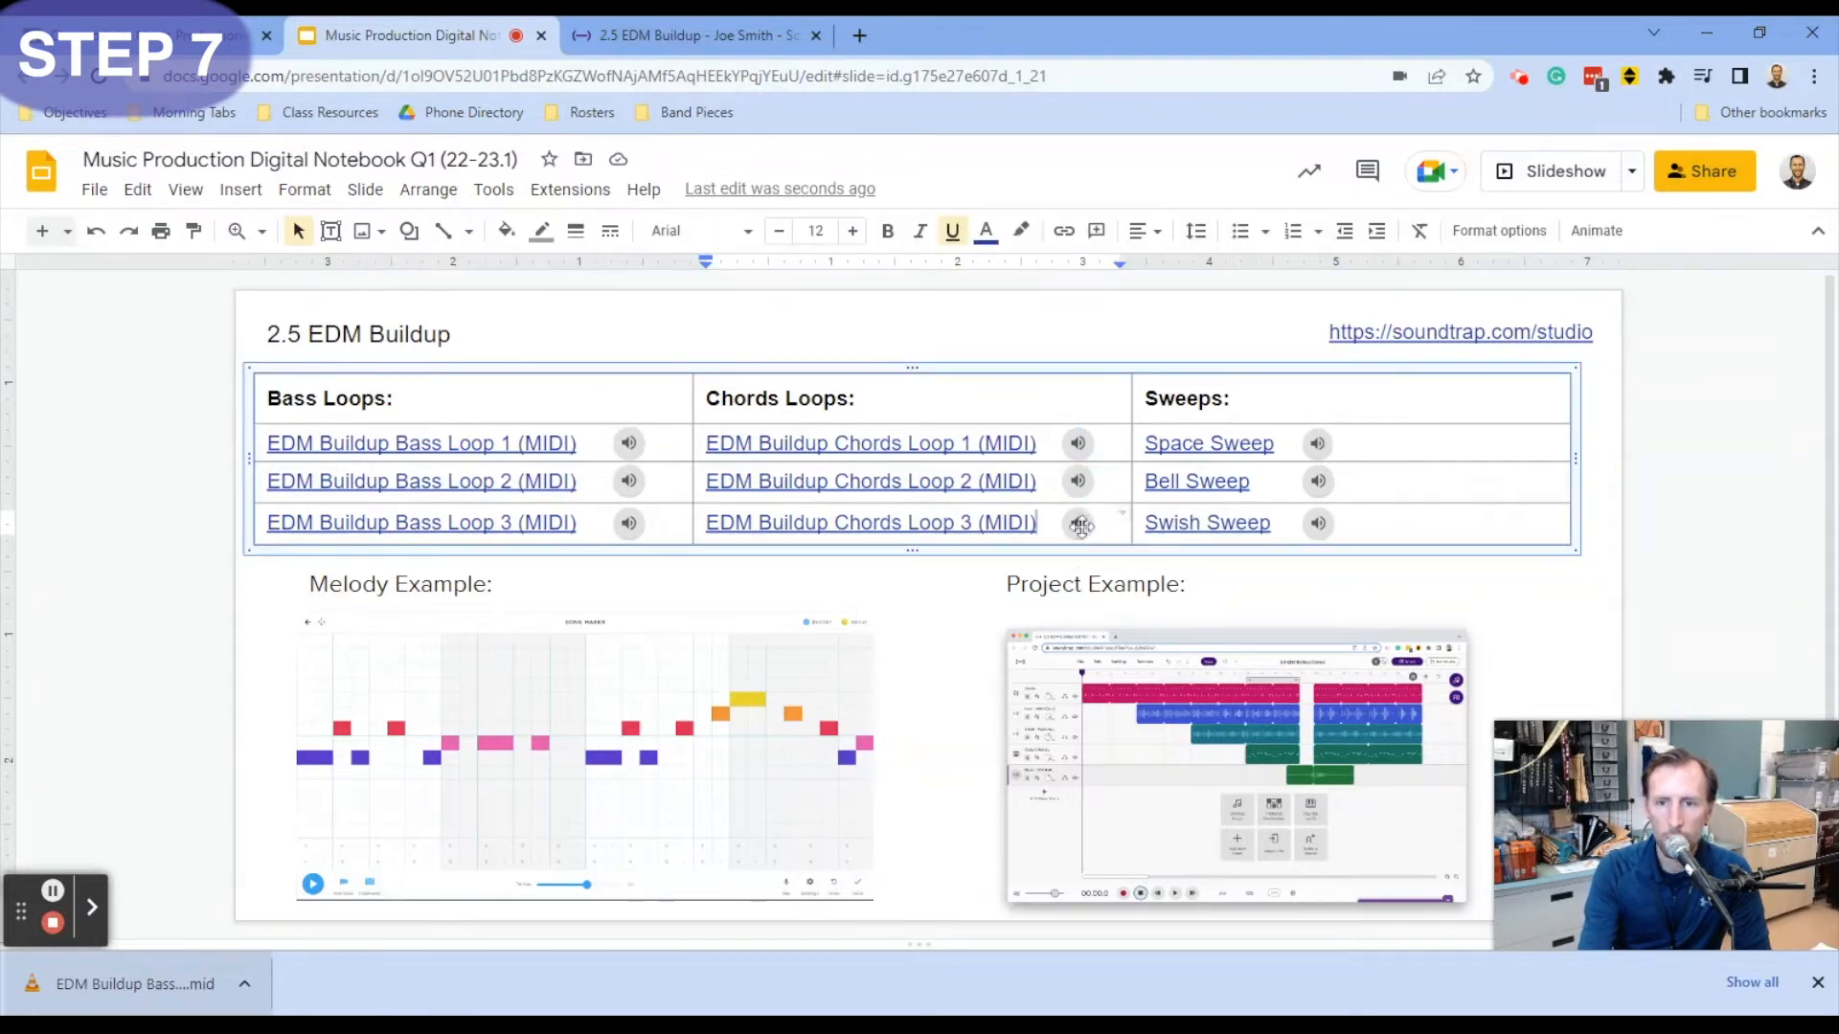
click(1079, 524)
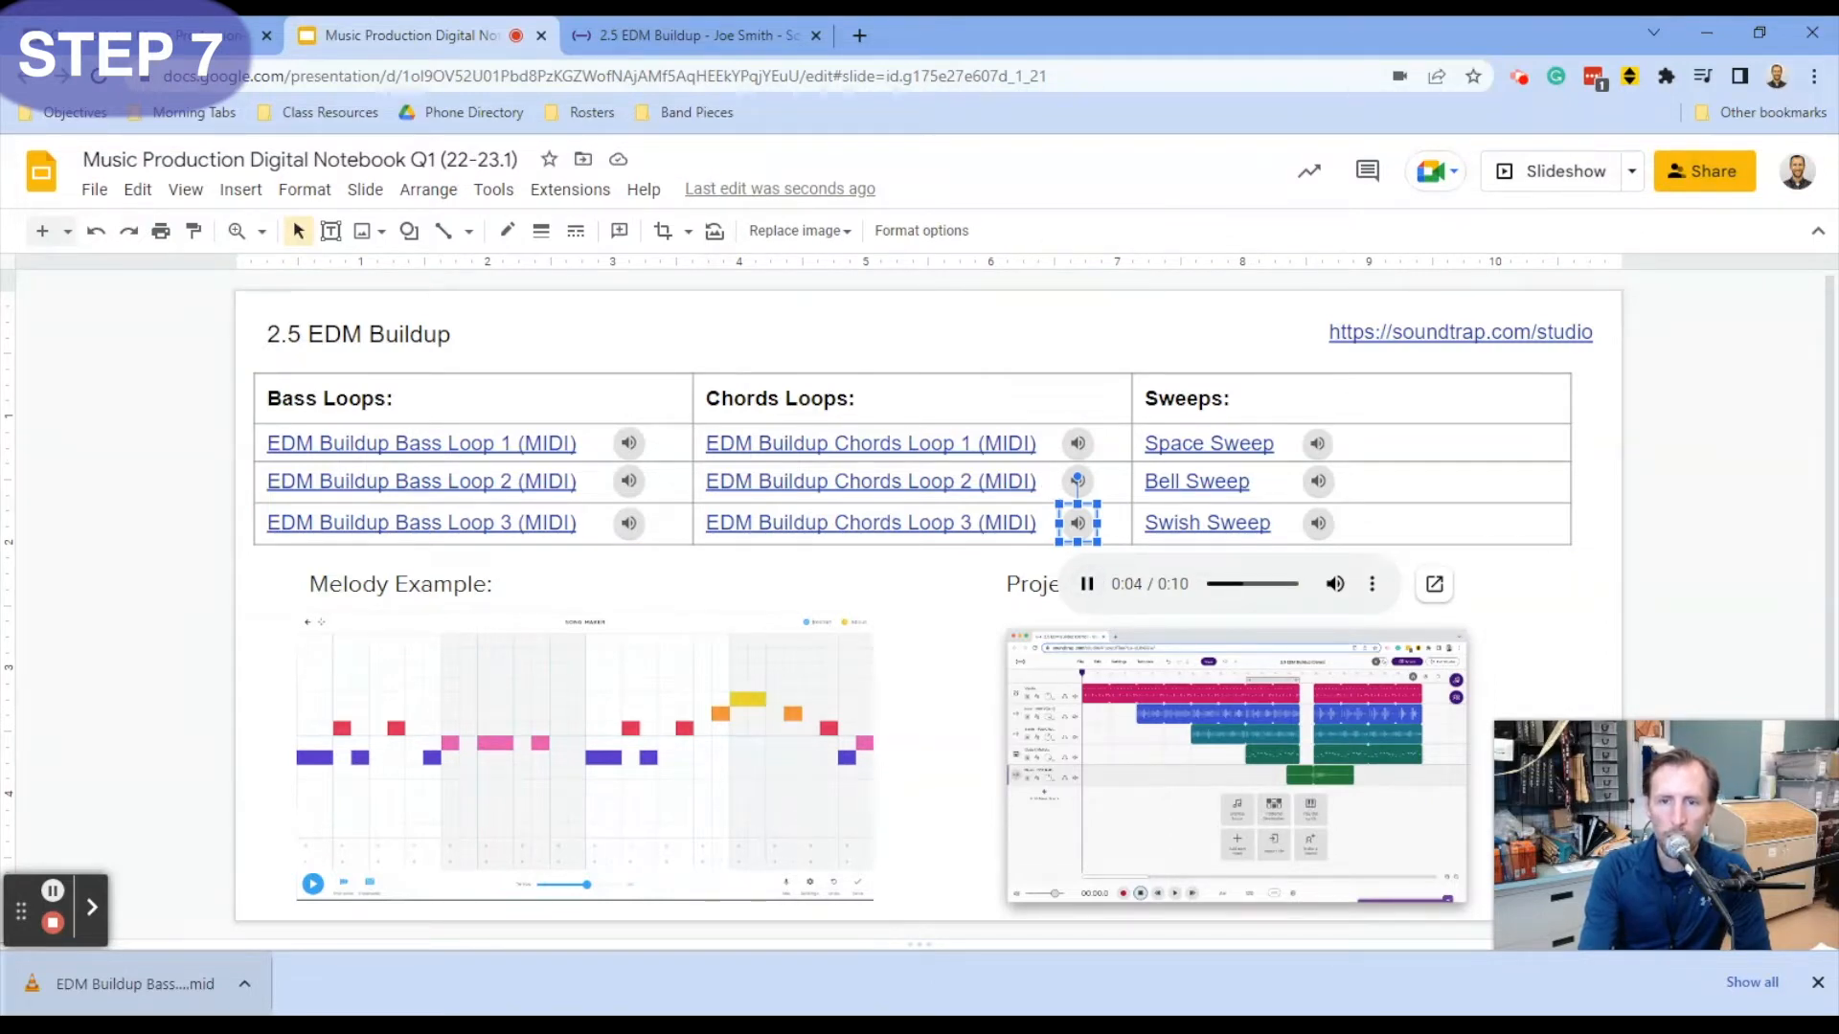
- Listen to the audio preview of EDM Buildup Chords Loop 2 again
click(1122, 471)
click(1078, 482)
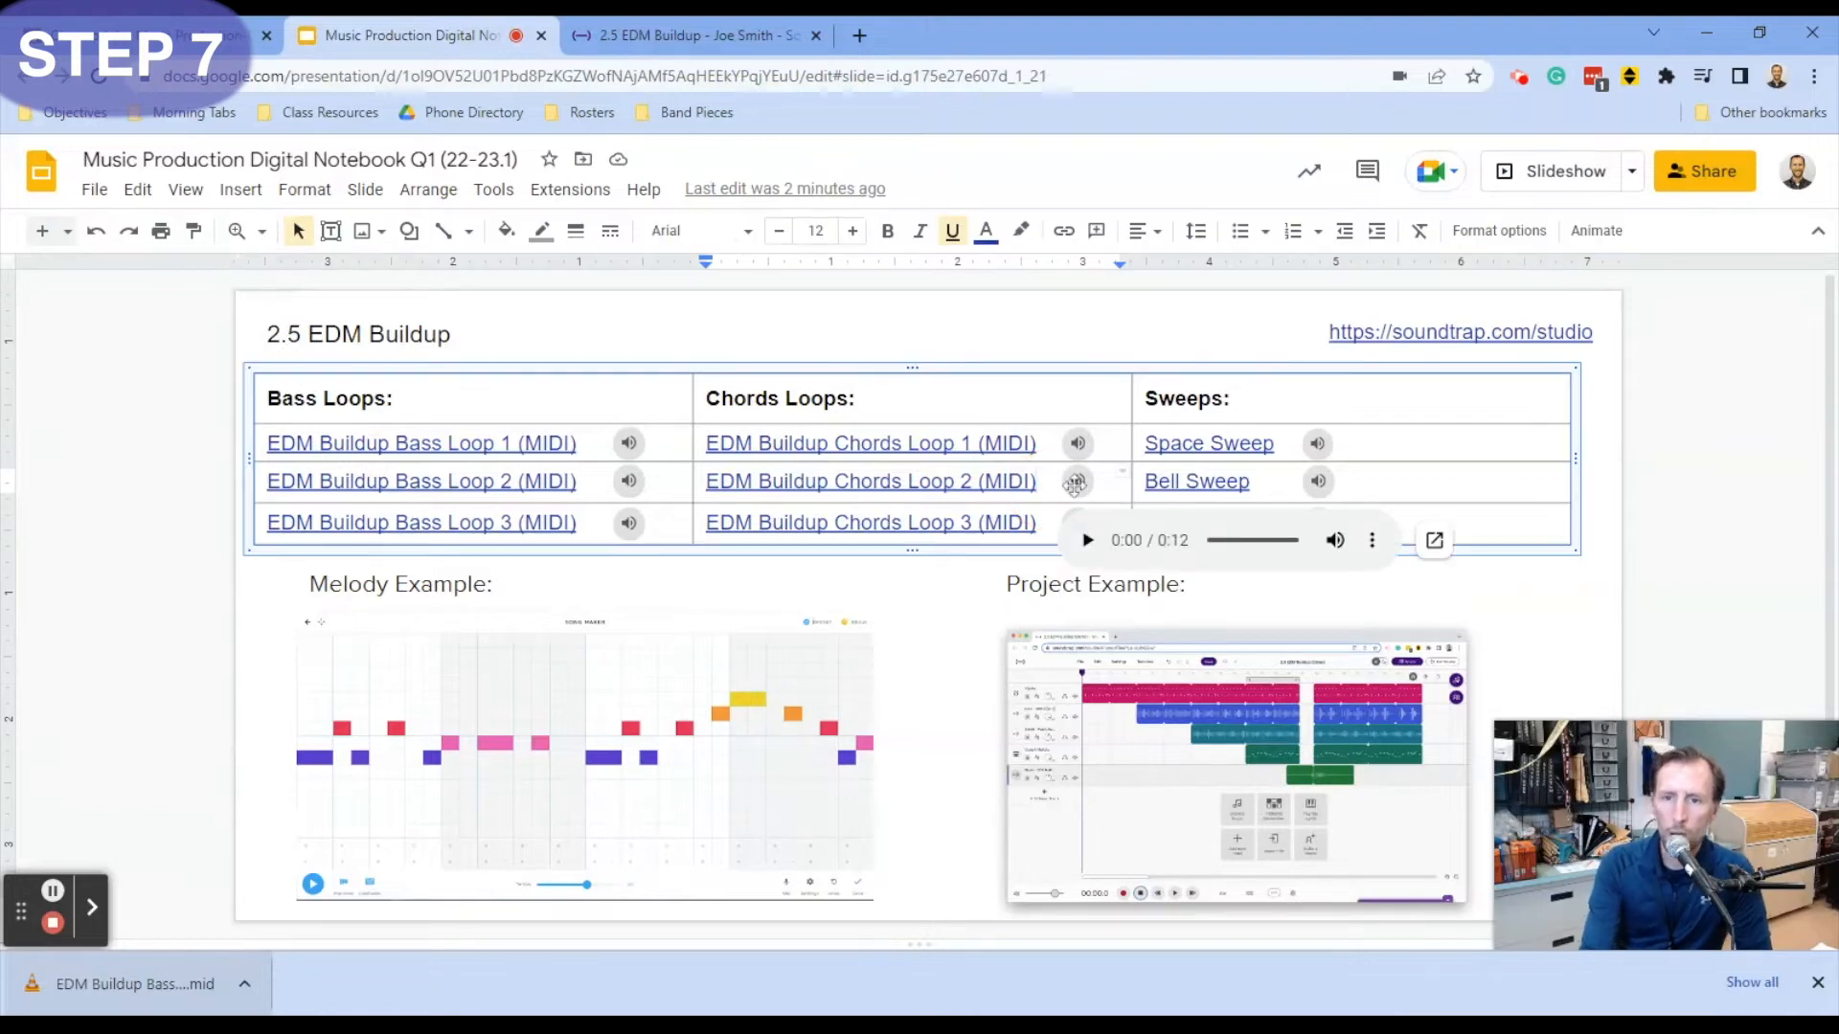
click(1079, 489)
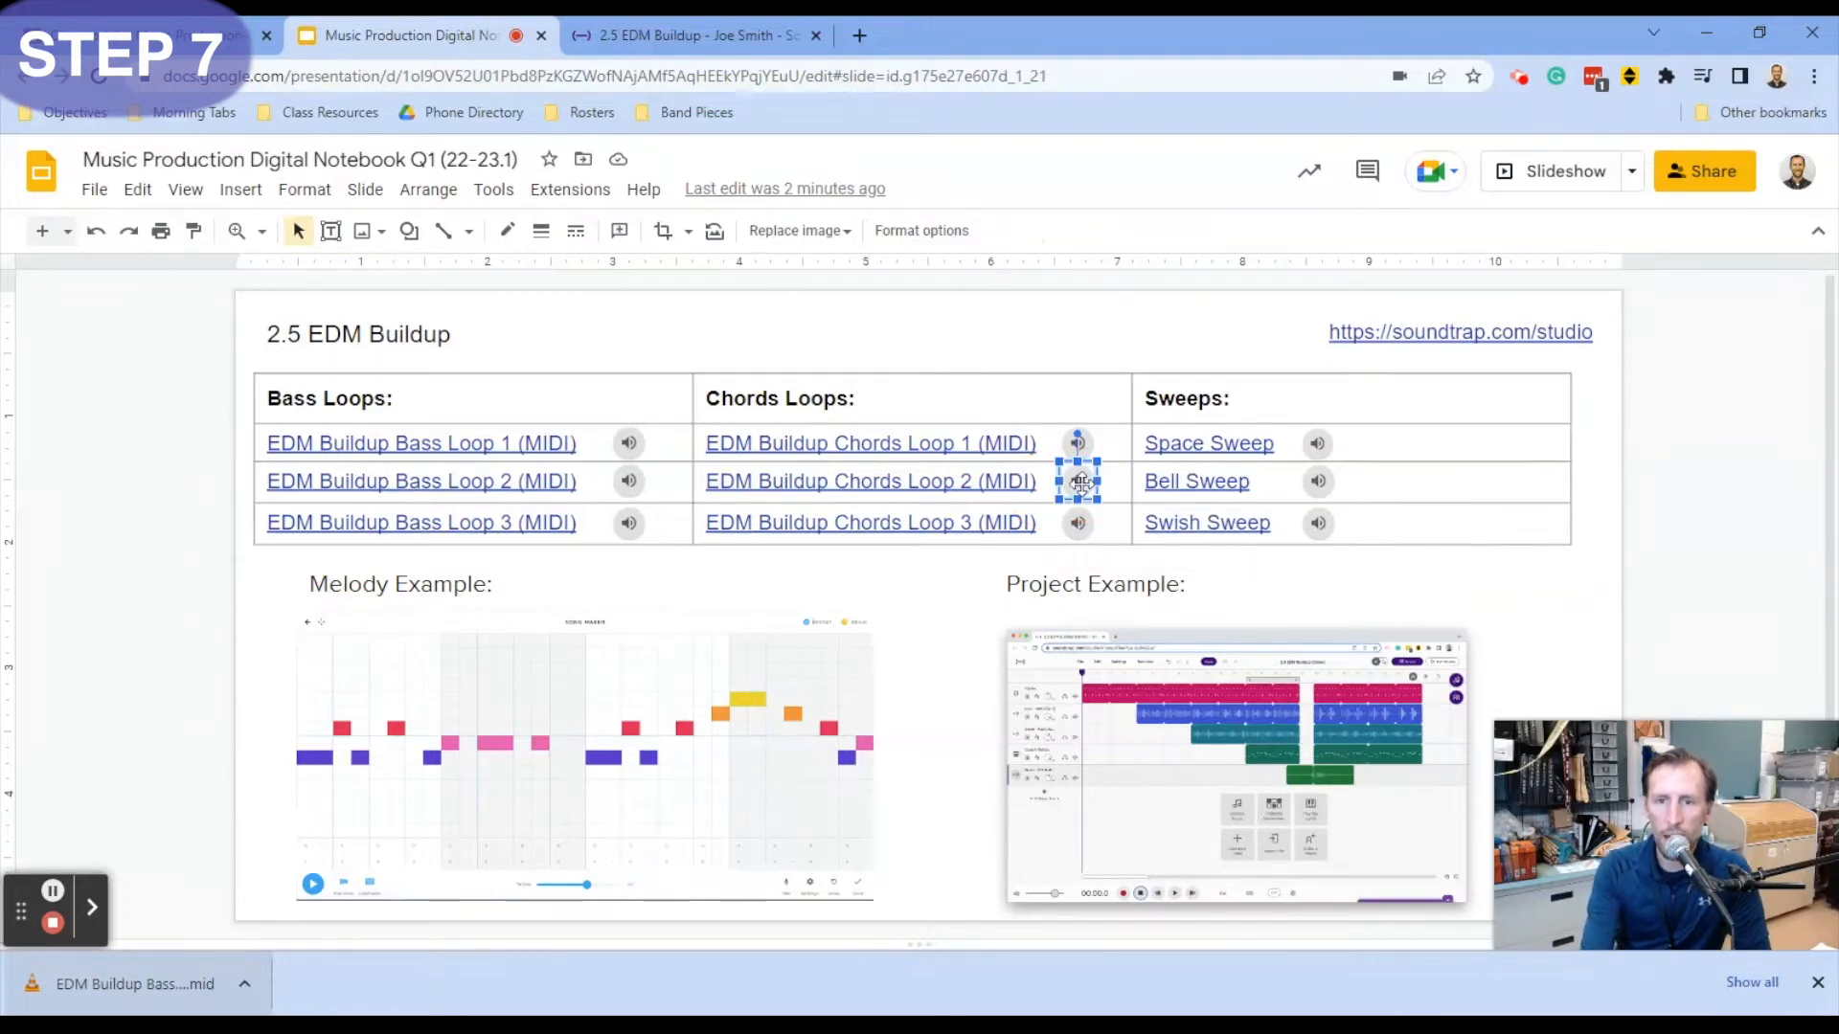
click(1086, 546)
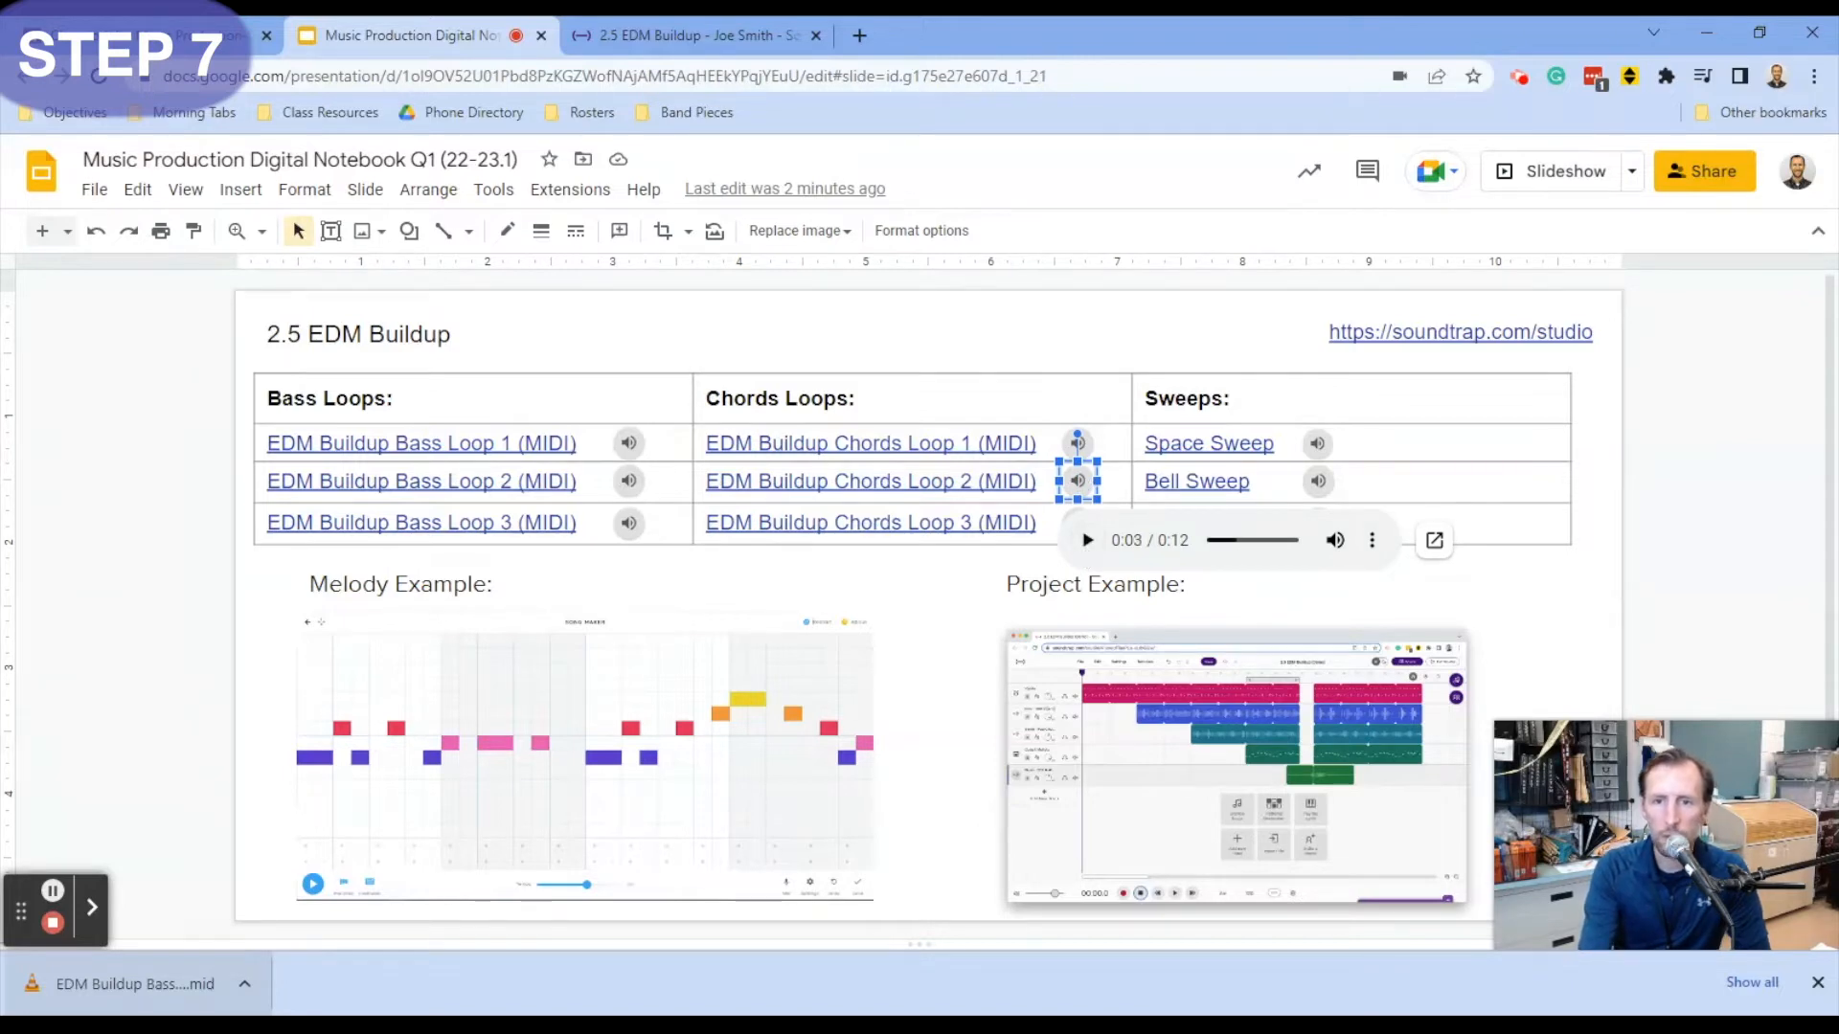
- Download the EDM Buildup Chords Loop 2 MIDI file from its slide link and return to the Soundtrap project
click(1015, 523)
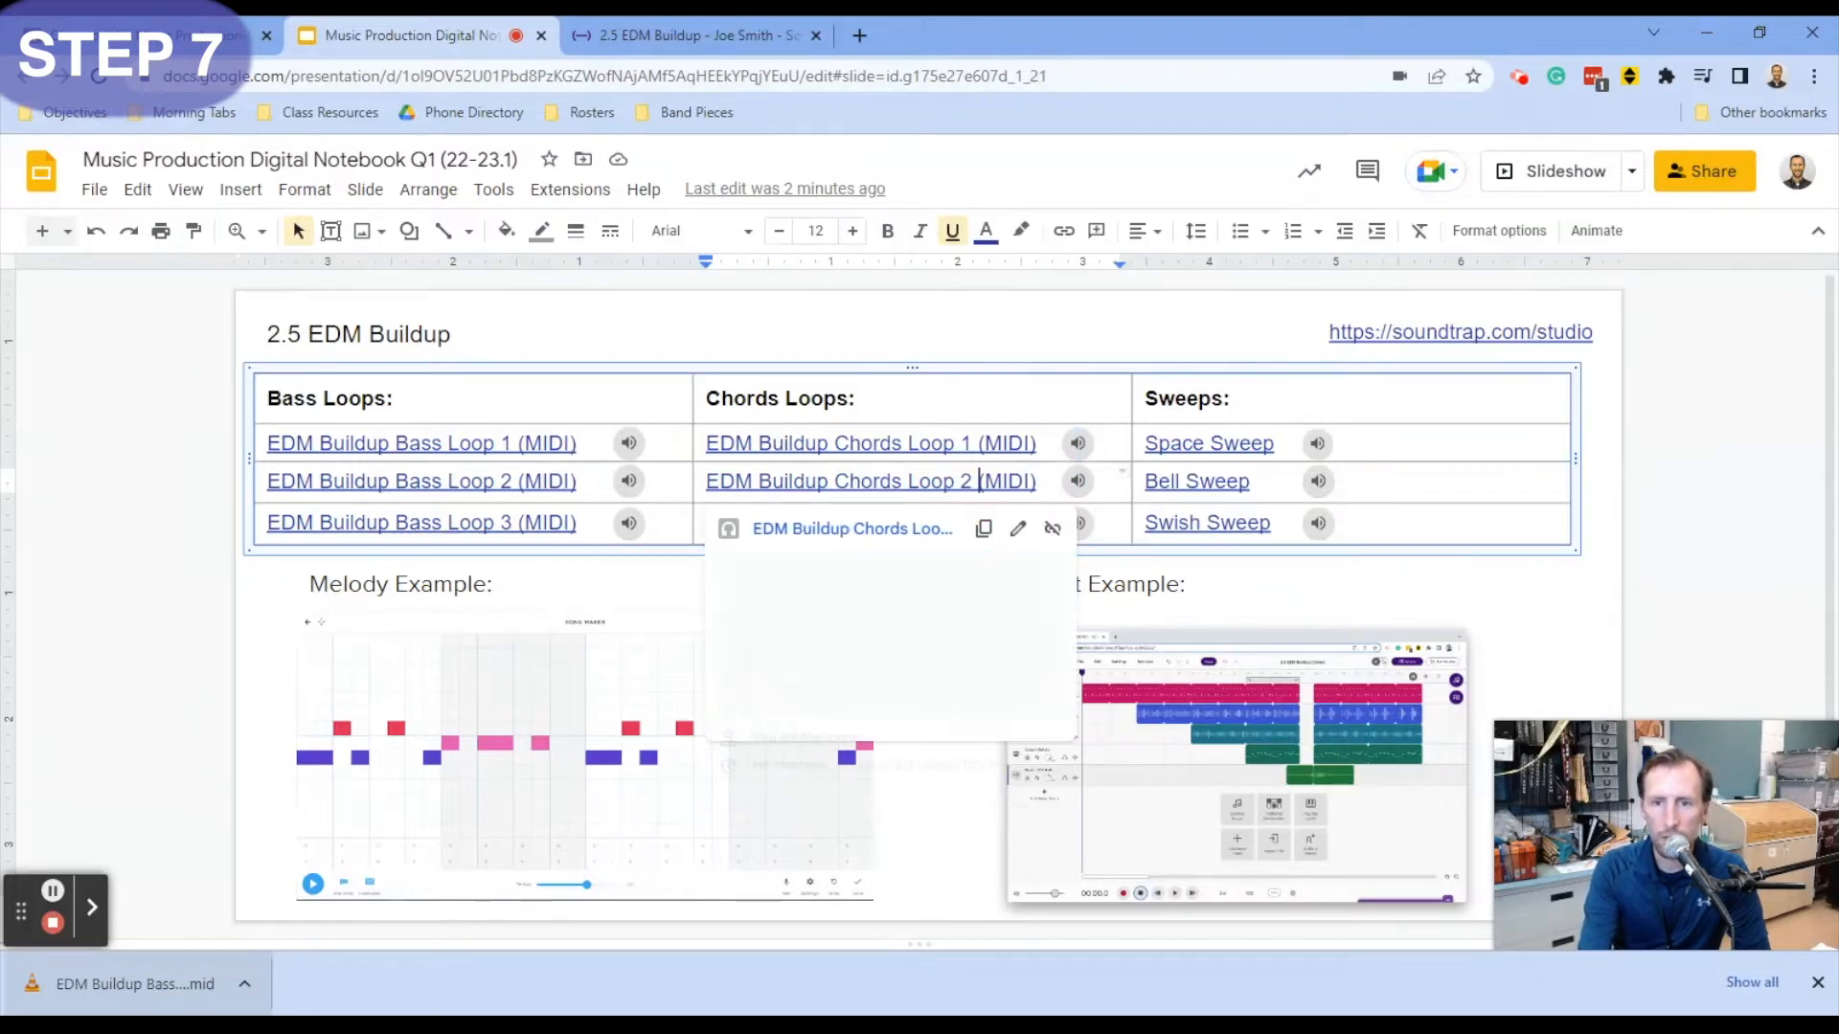
click(875, 526)
click(702, 34)
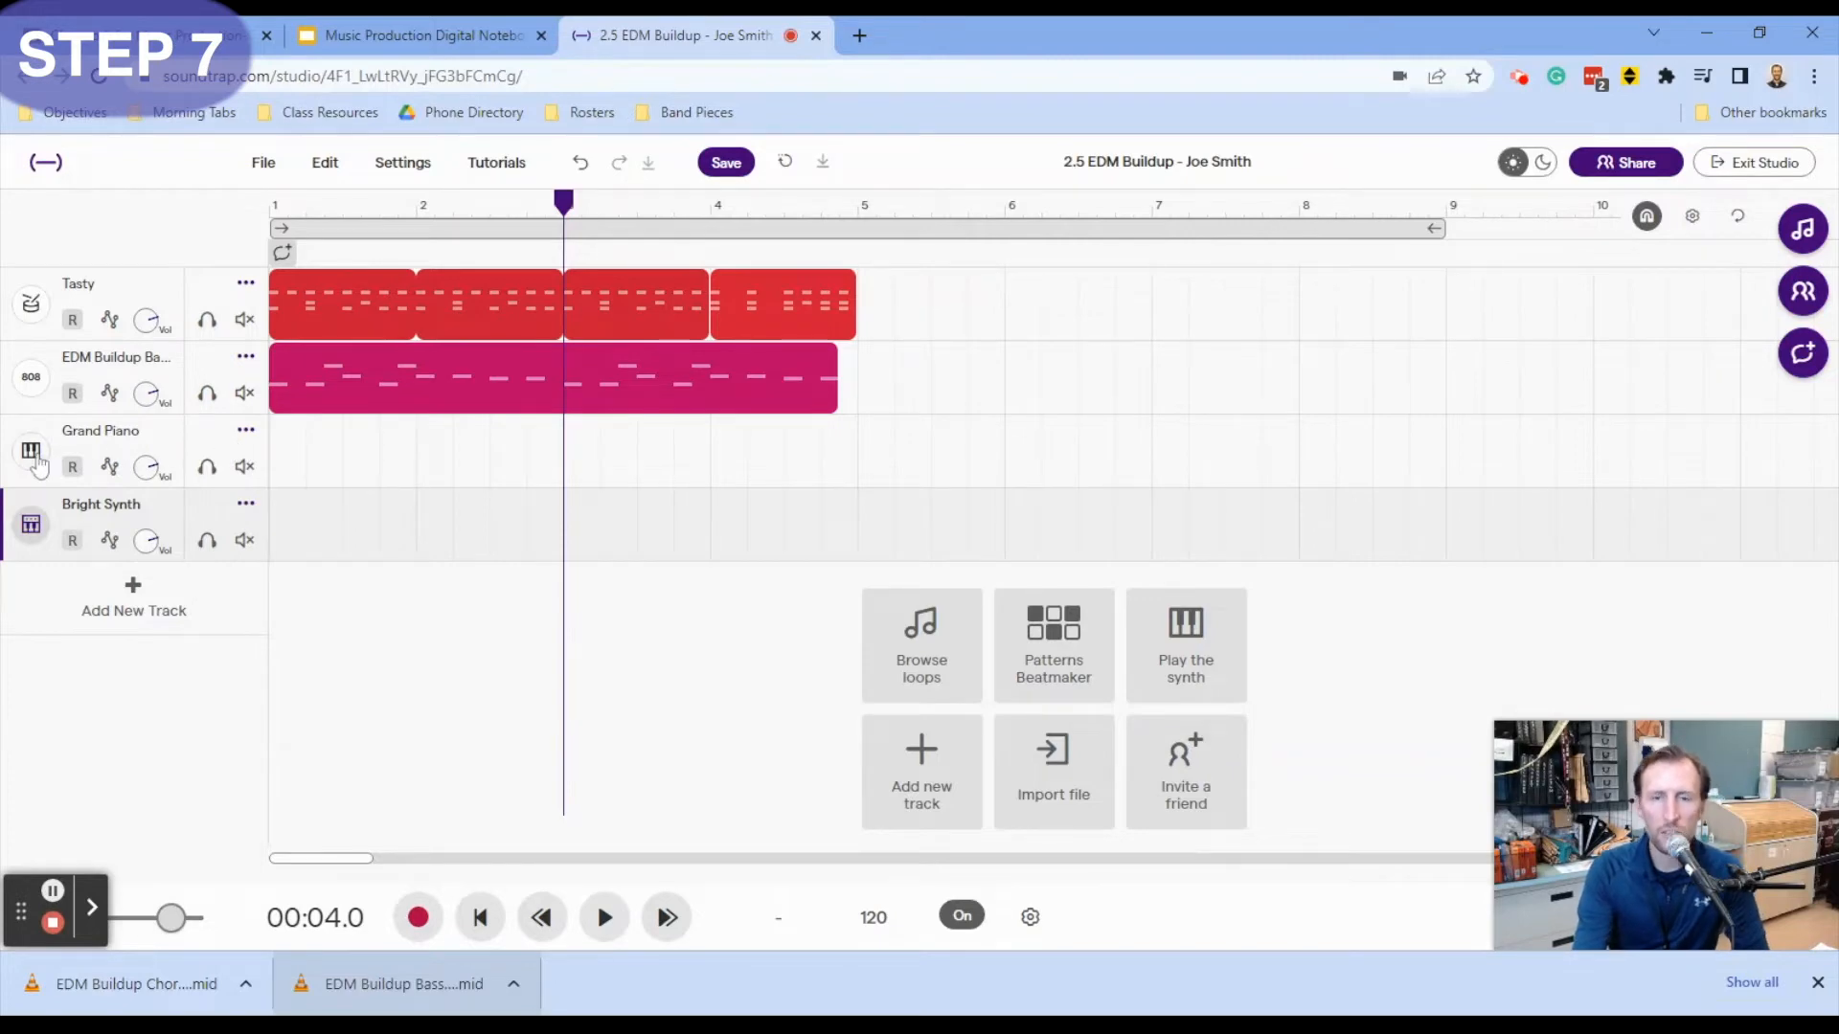
- Place the Chords Loop 2 MIDI file at measure 1 of the Grand Piano track and play the project from the beginning
drag(112, 983, 272, 458)
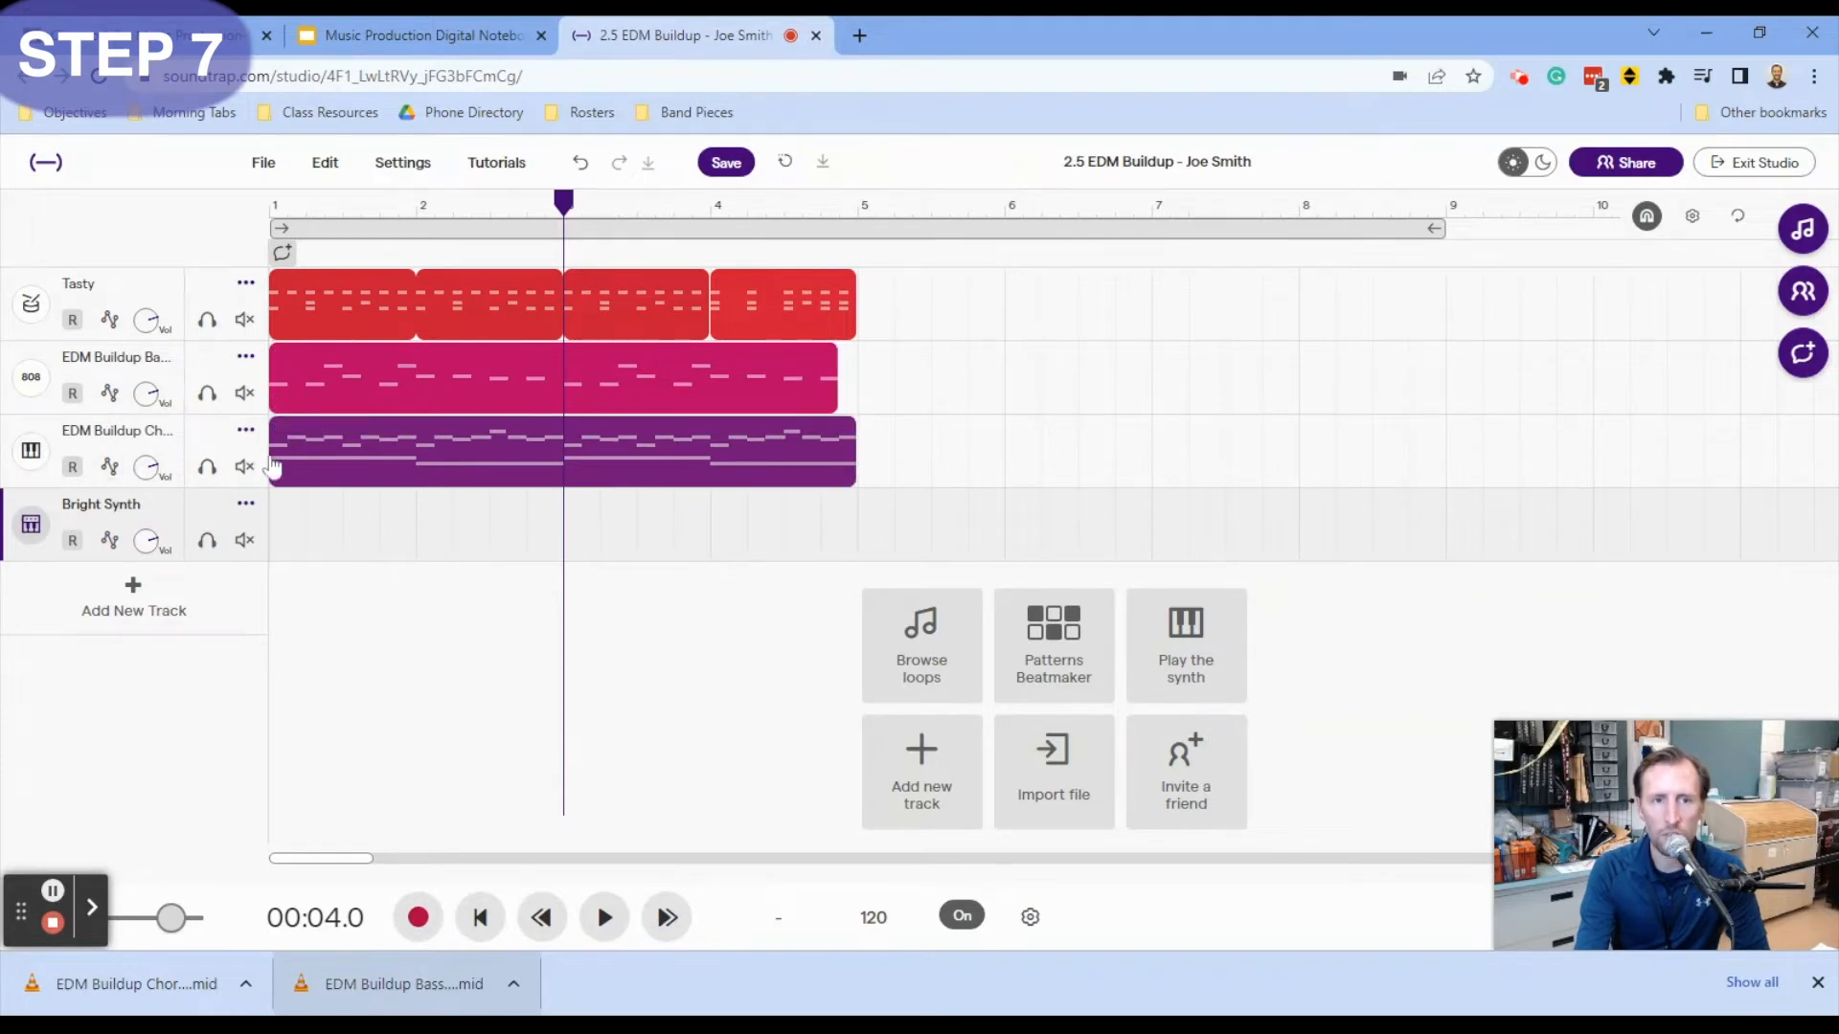
click(272, 201)
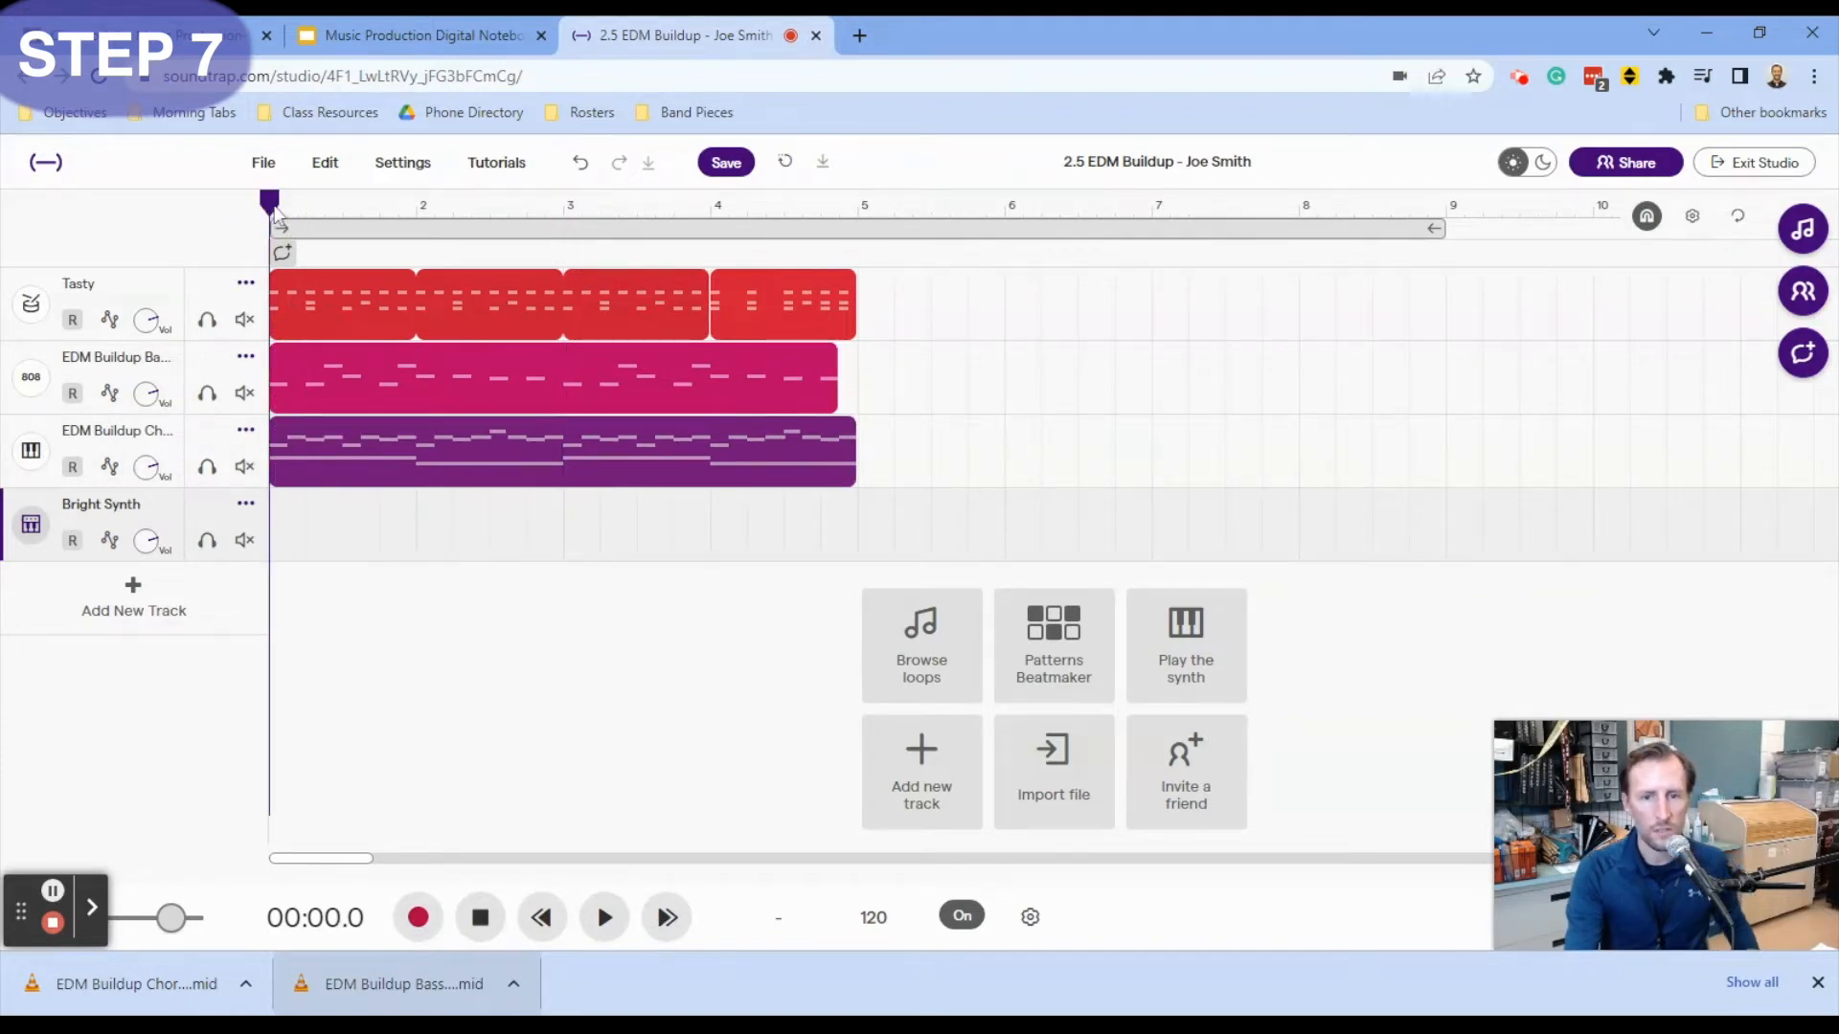
key(space)
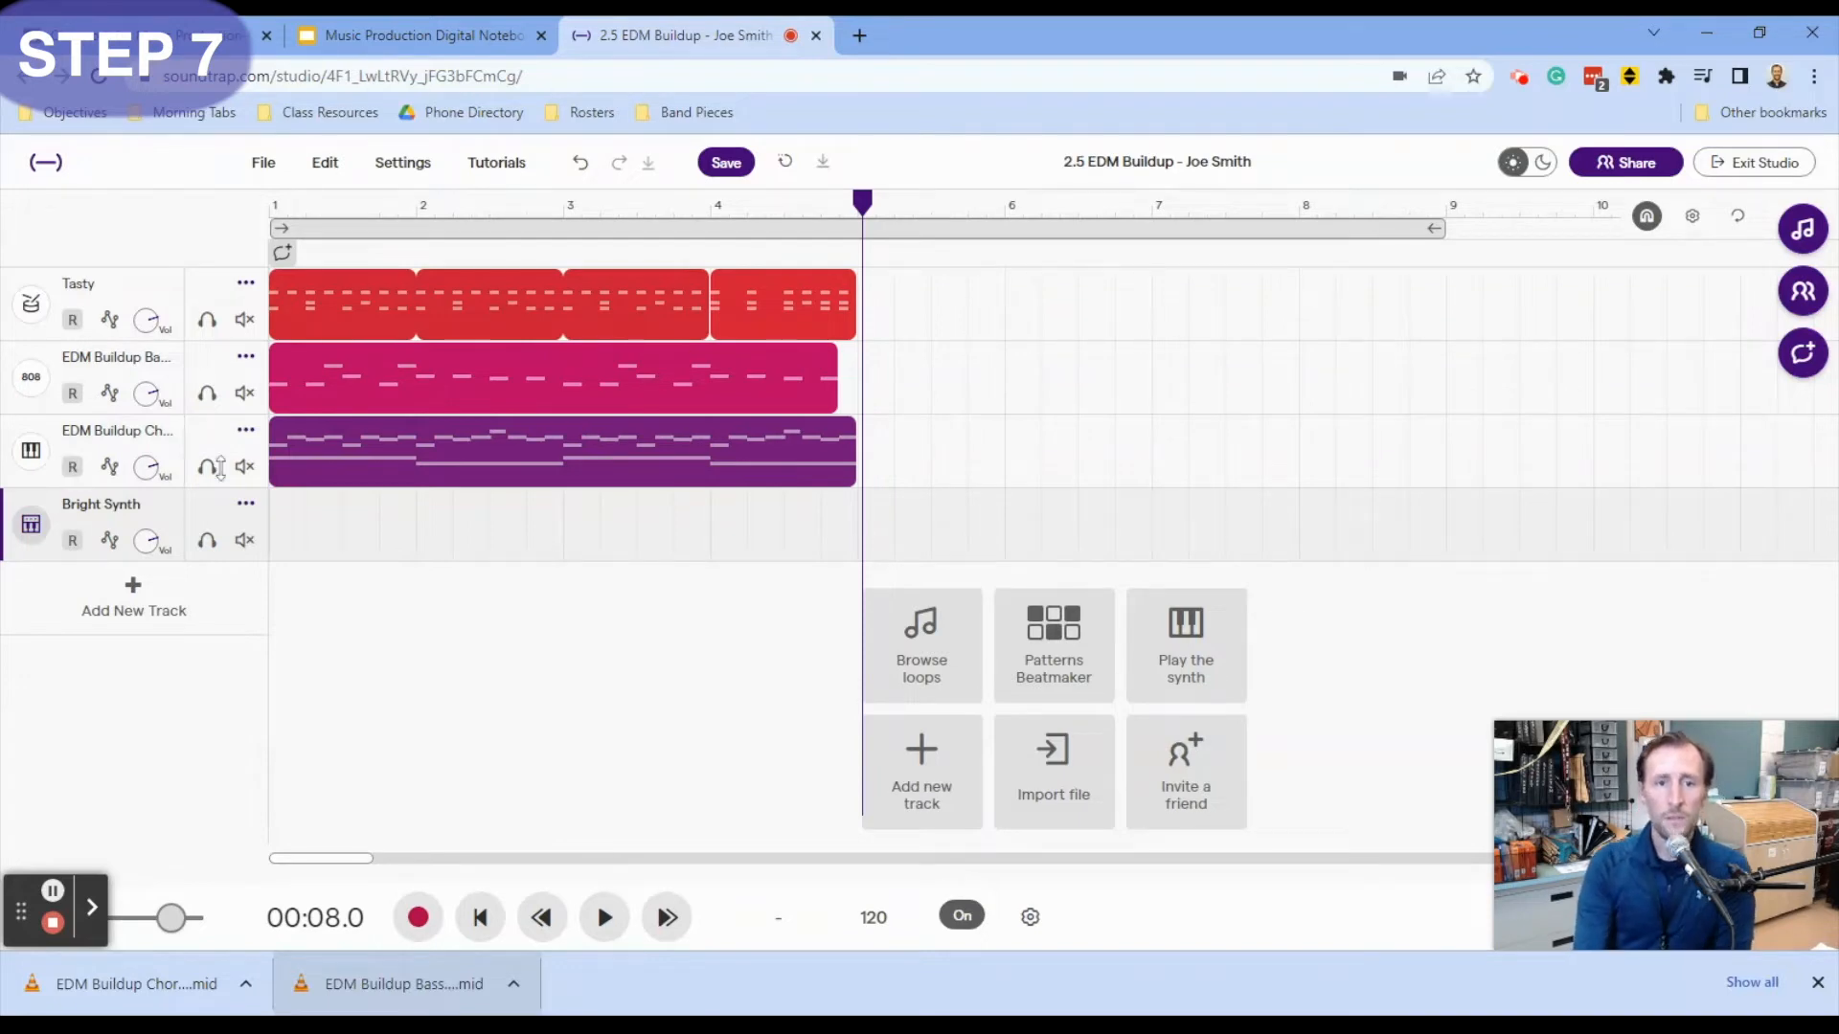
- Check the chords track's instrument presets under Keys, Pianos without changing the sound, and close the instrument editor
mouse_move(579, 481)
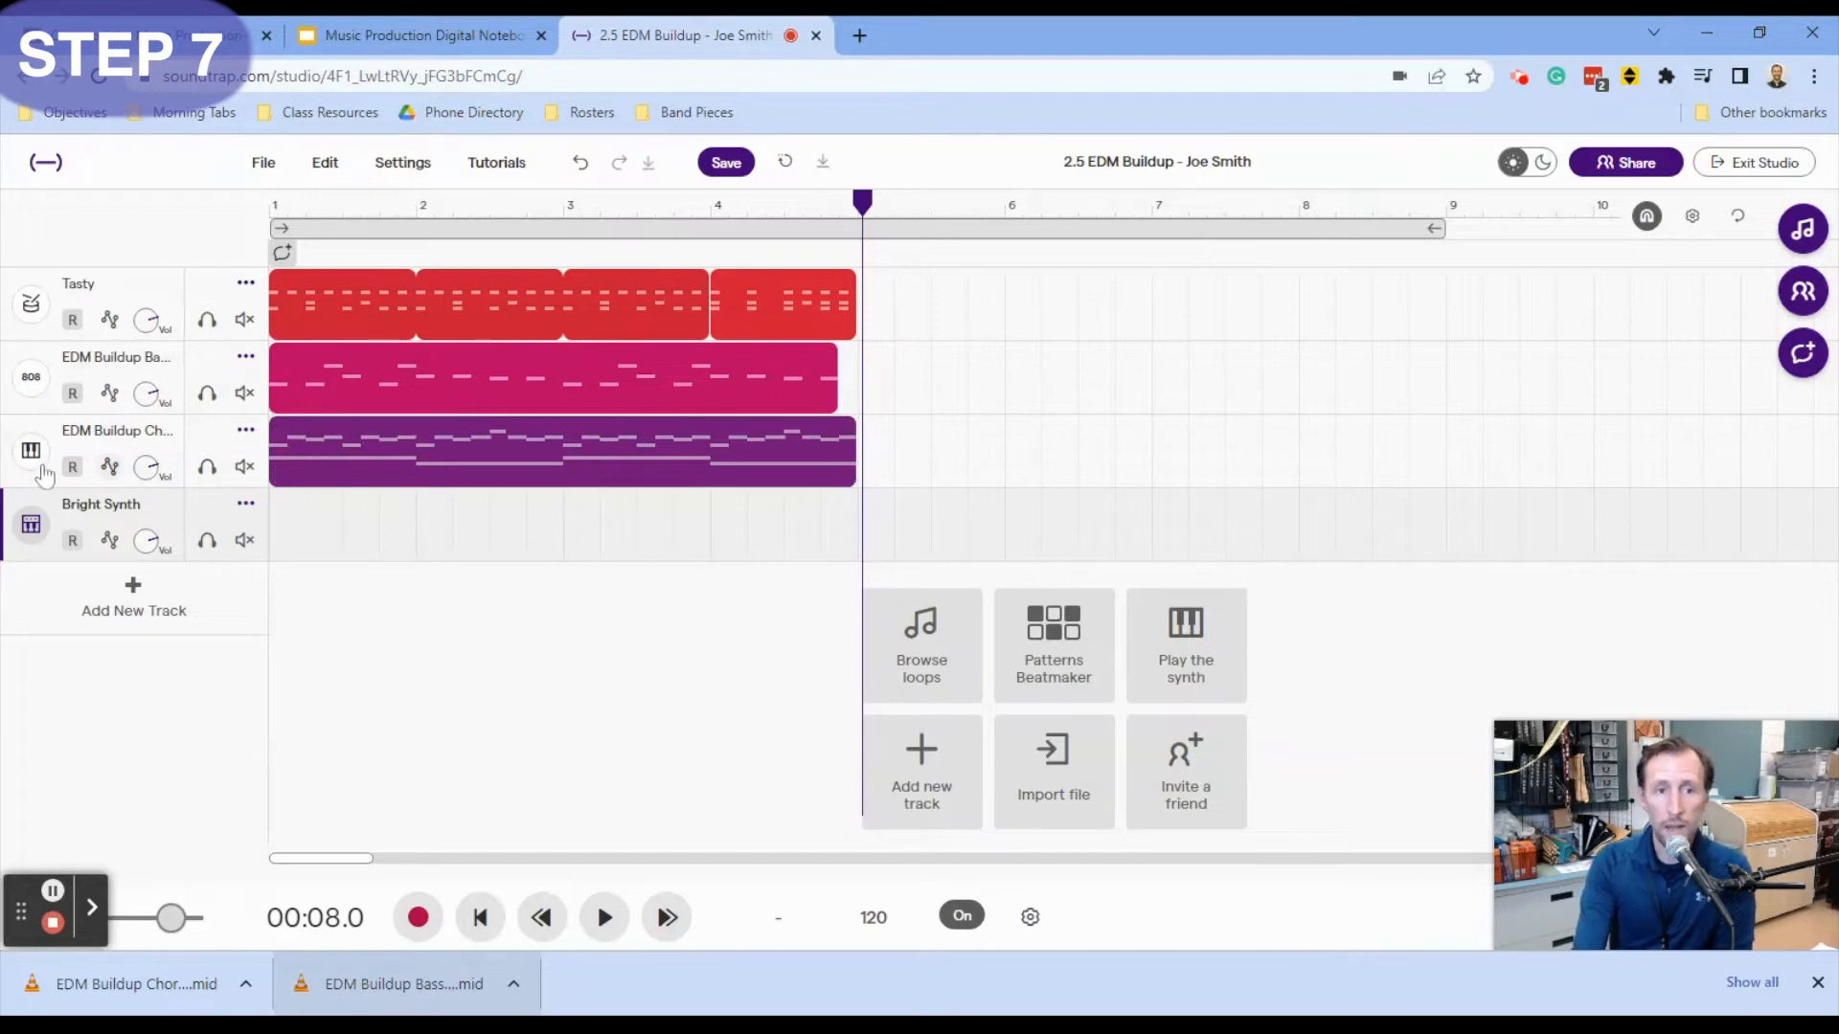
click(34, 457)
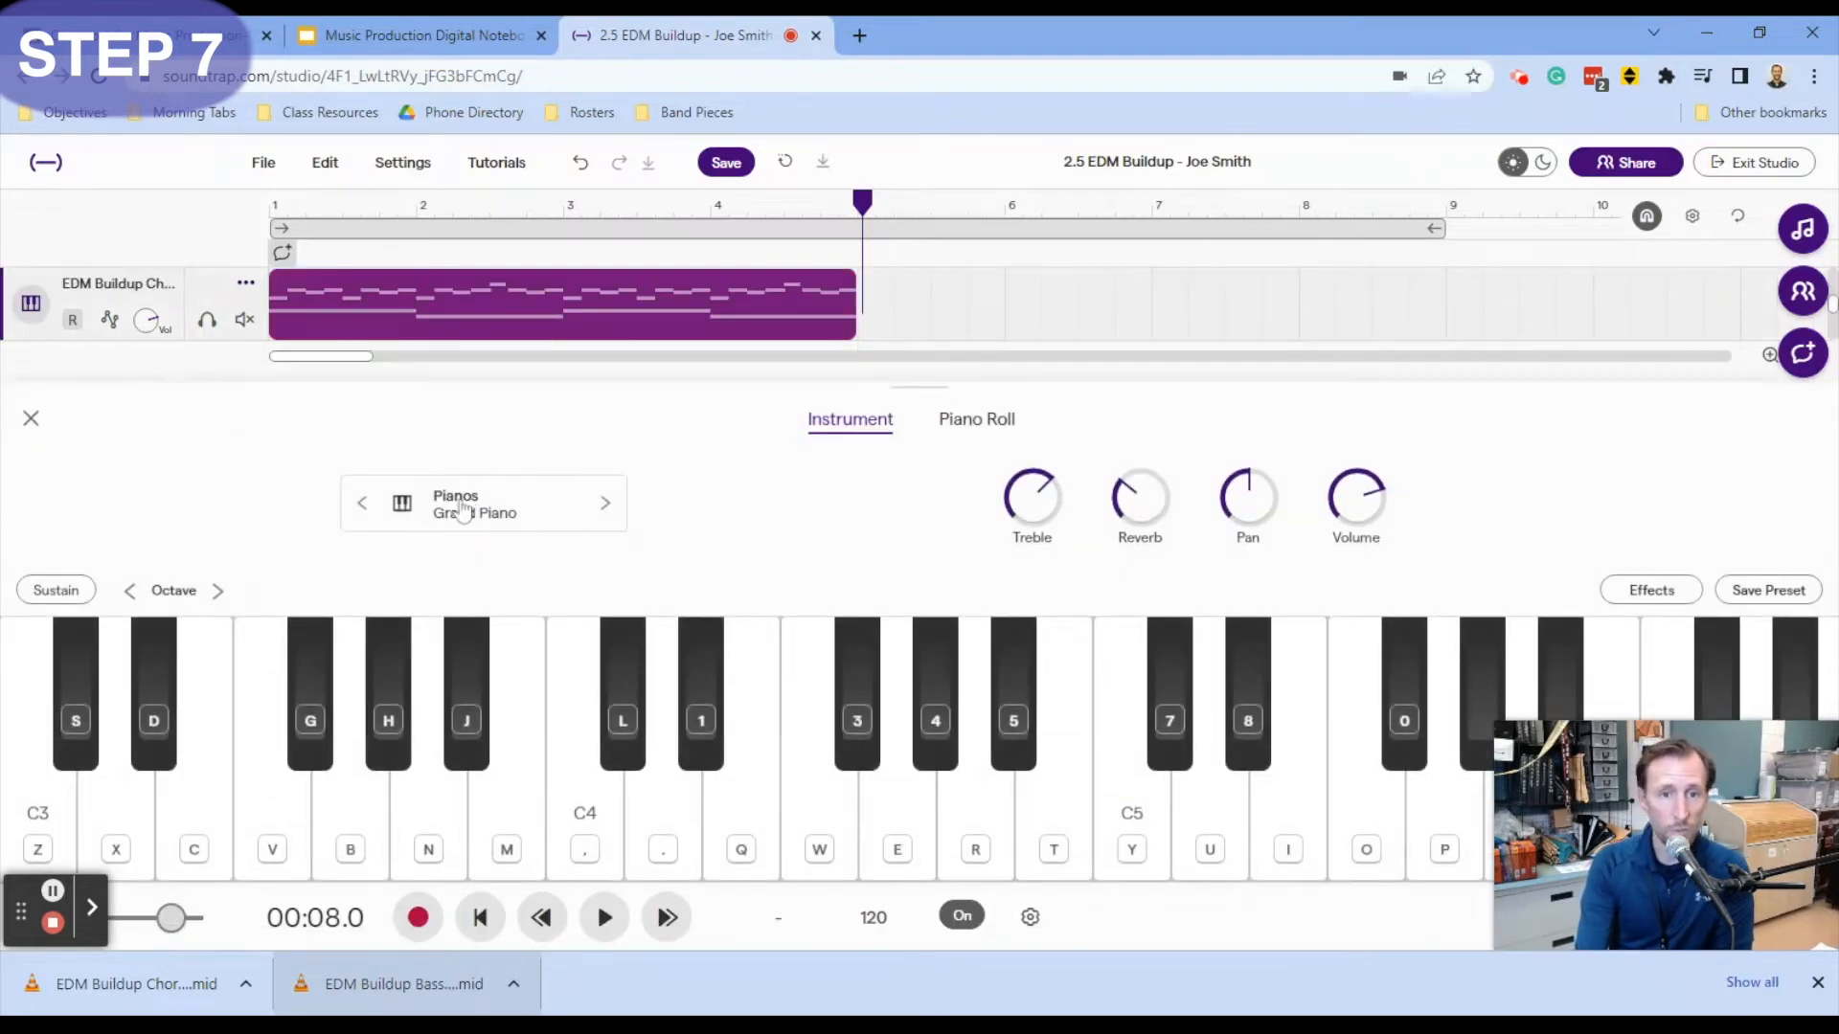
click(486, 518)
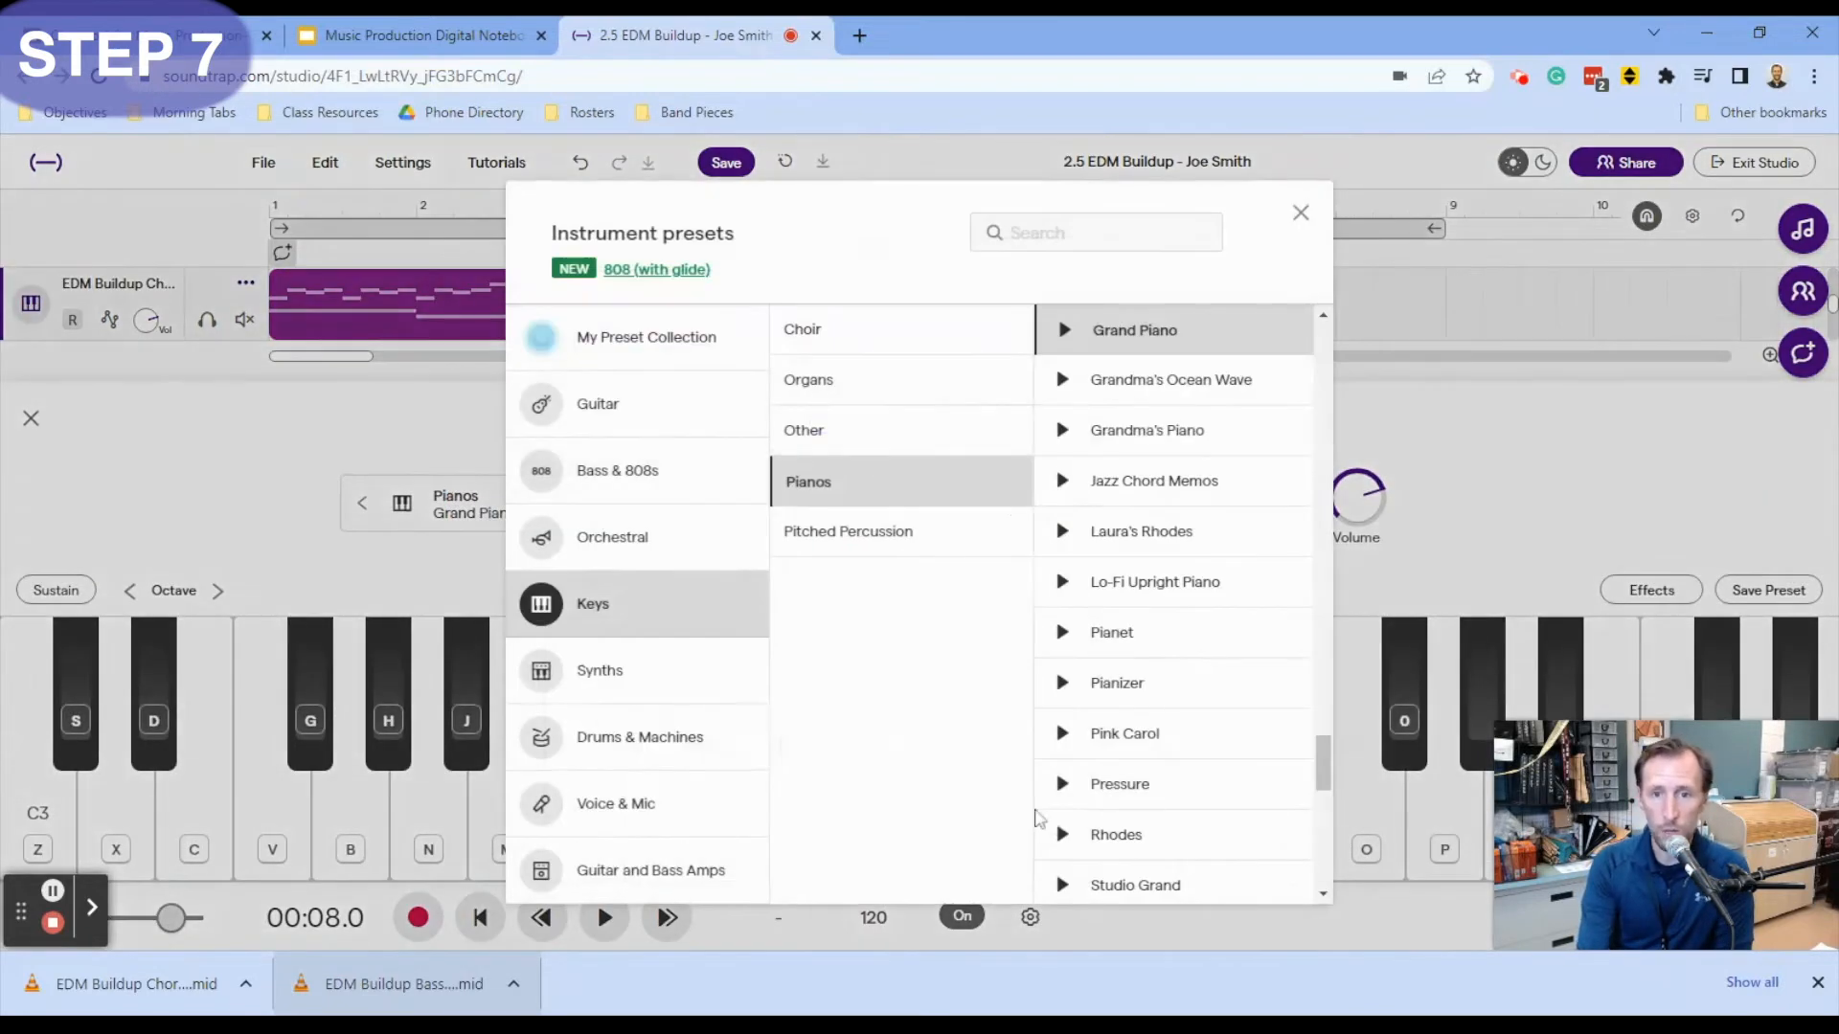
click(1299, 213)
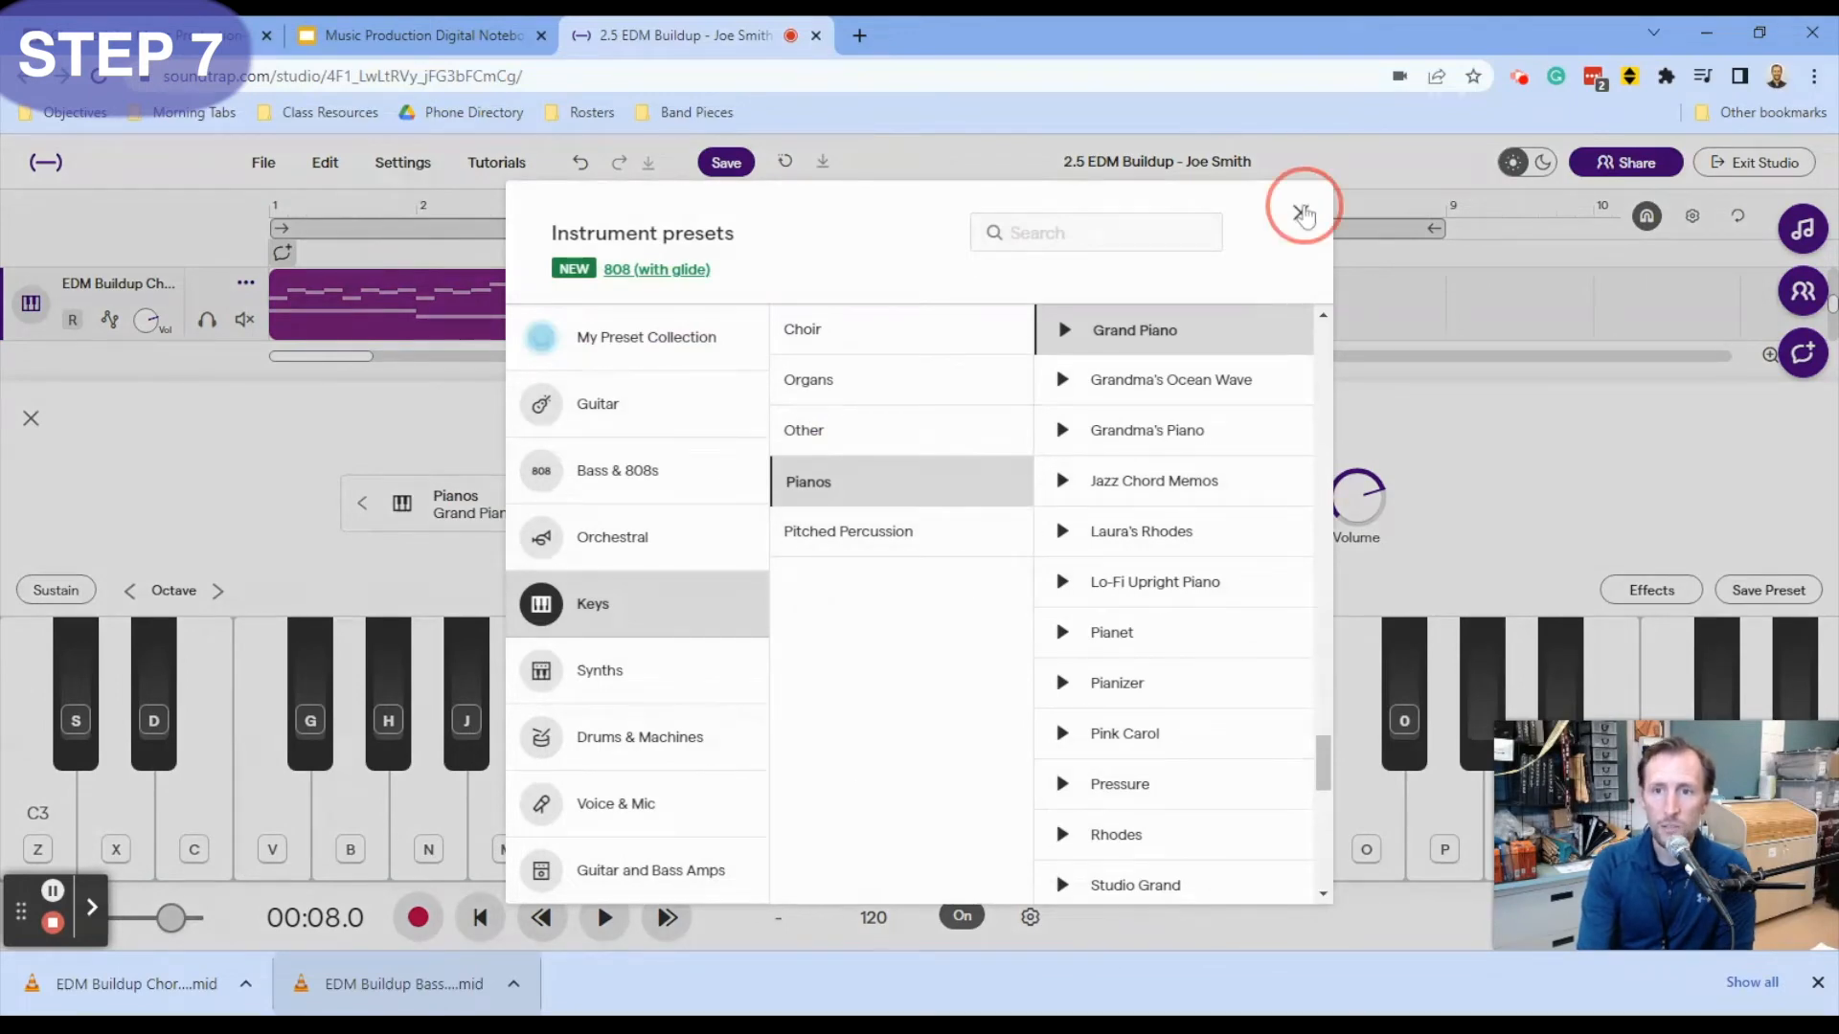
click(31, 419)
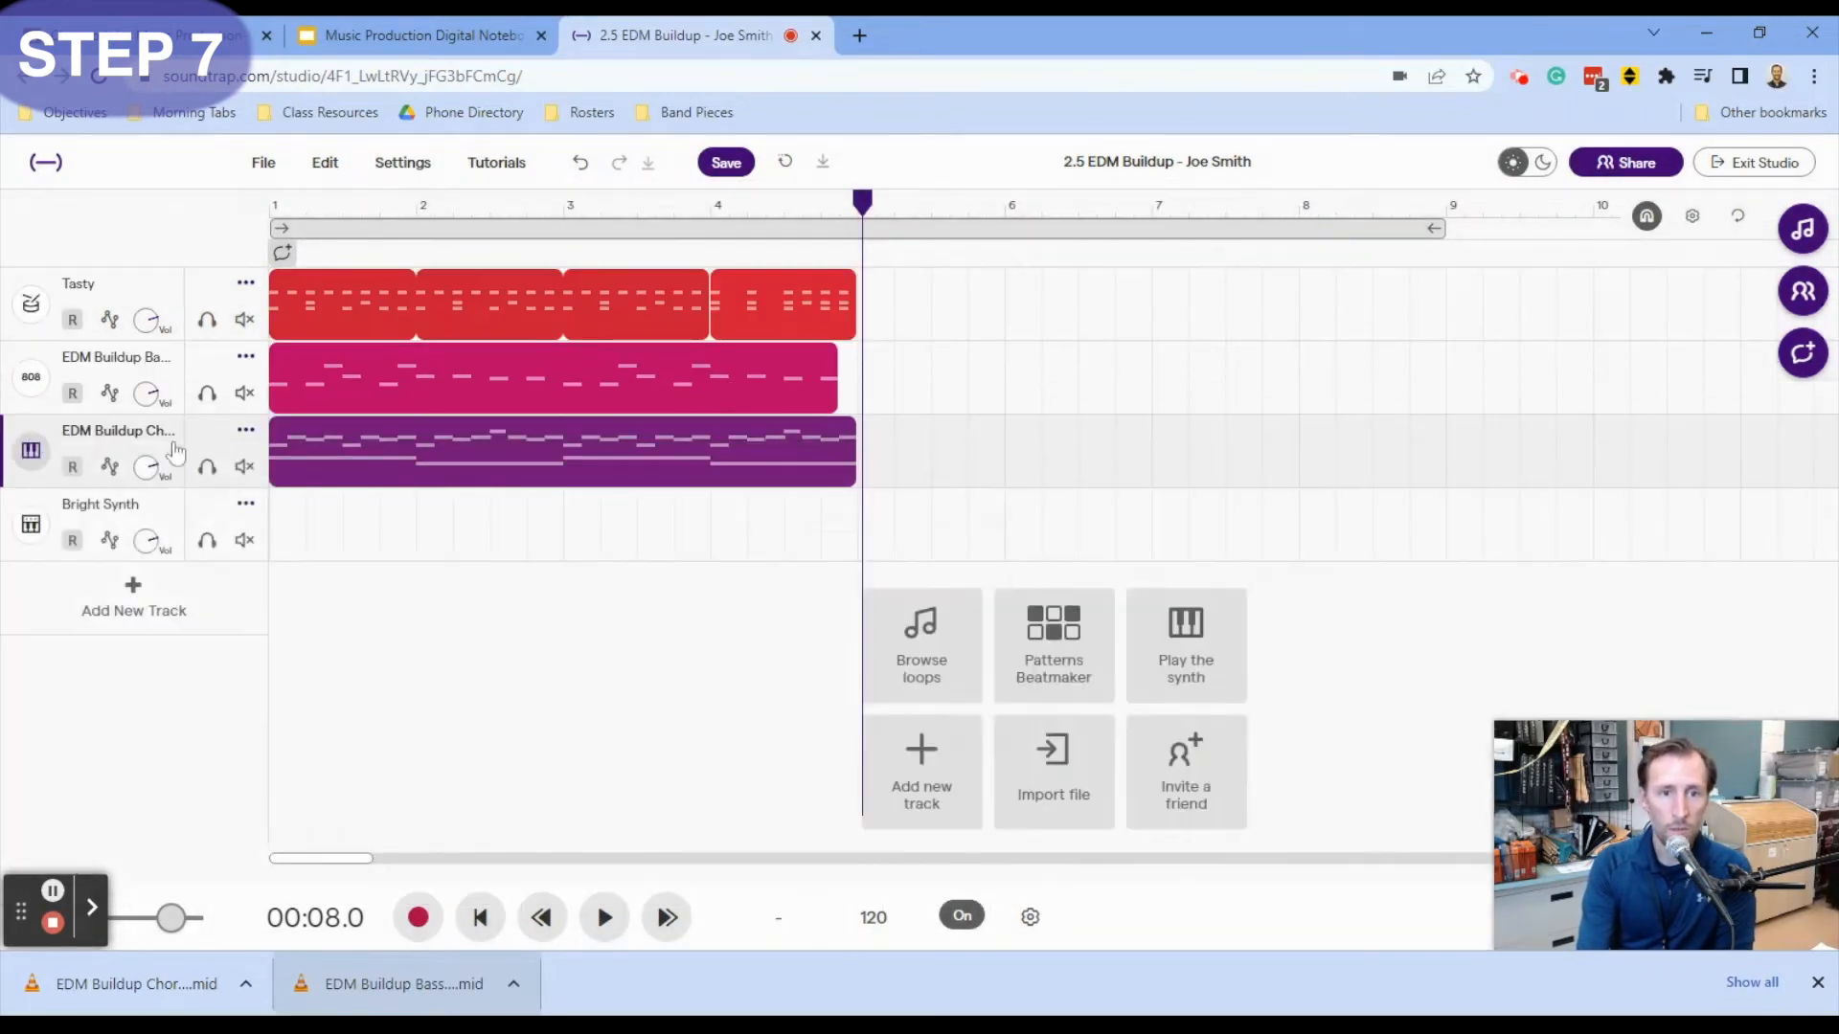
click(440, 451)
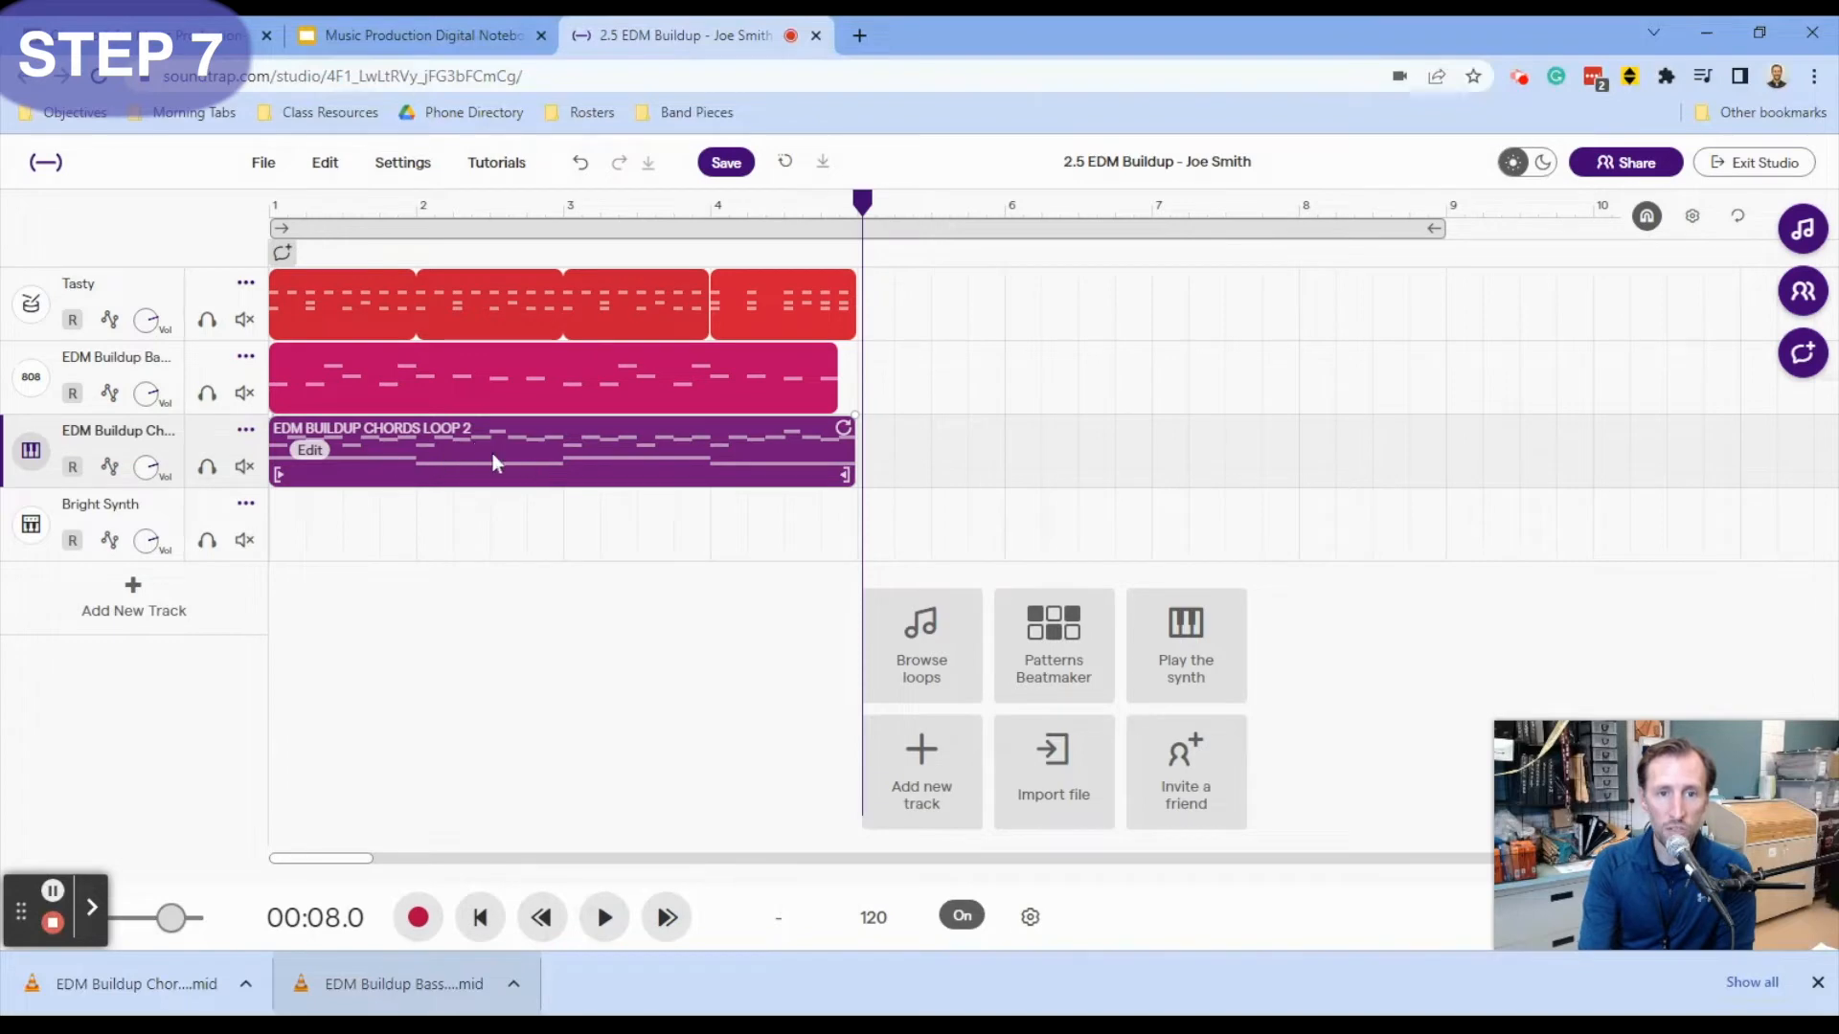
- Switch to the Google Slides instructions and highlight item 7 about choosing the bass and chords loops in yellow
click(465, 28)
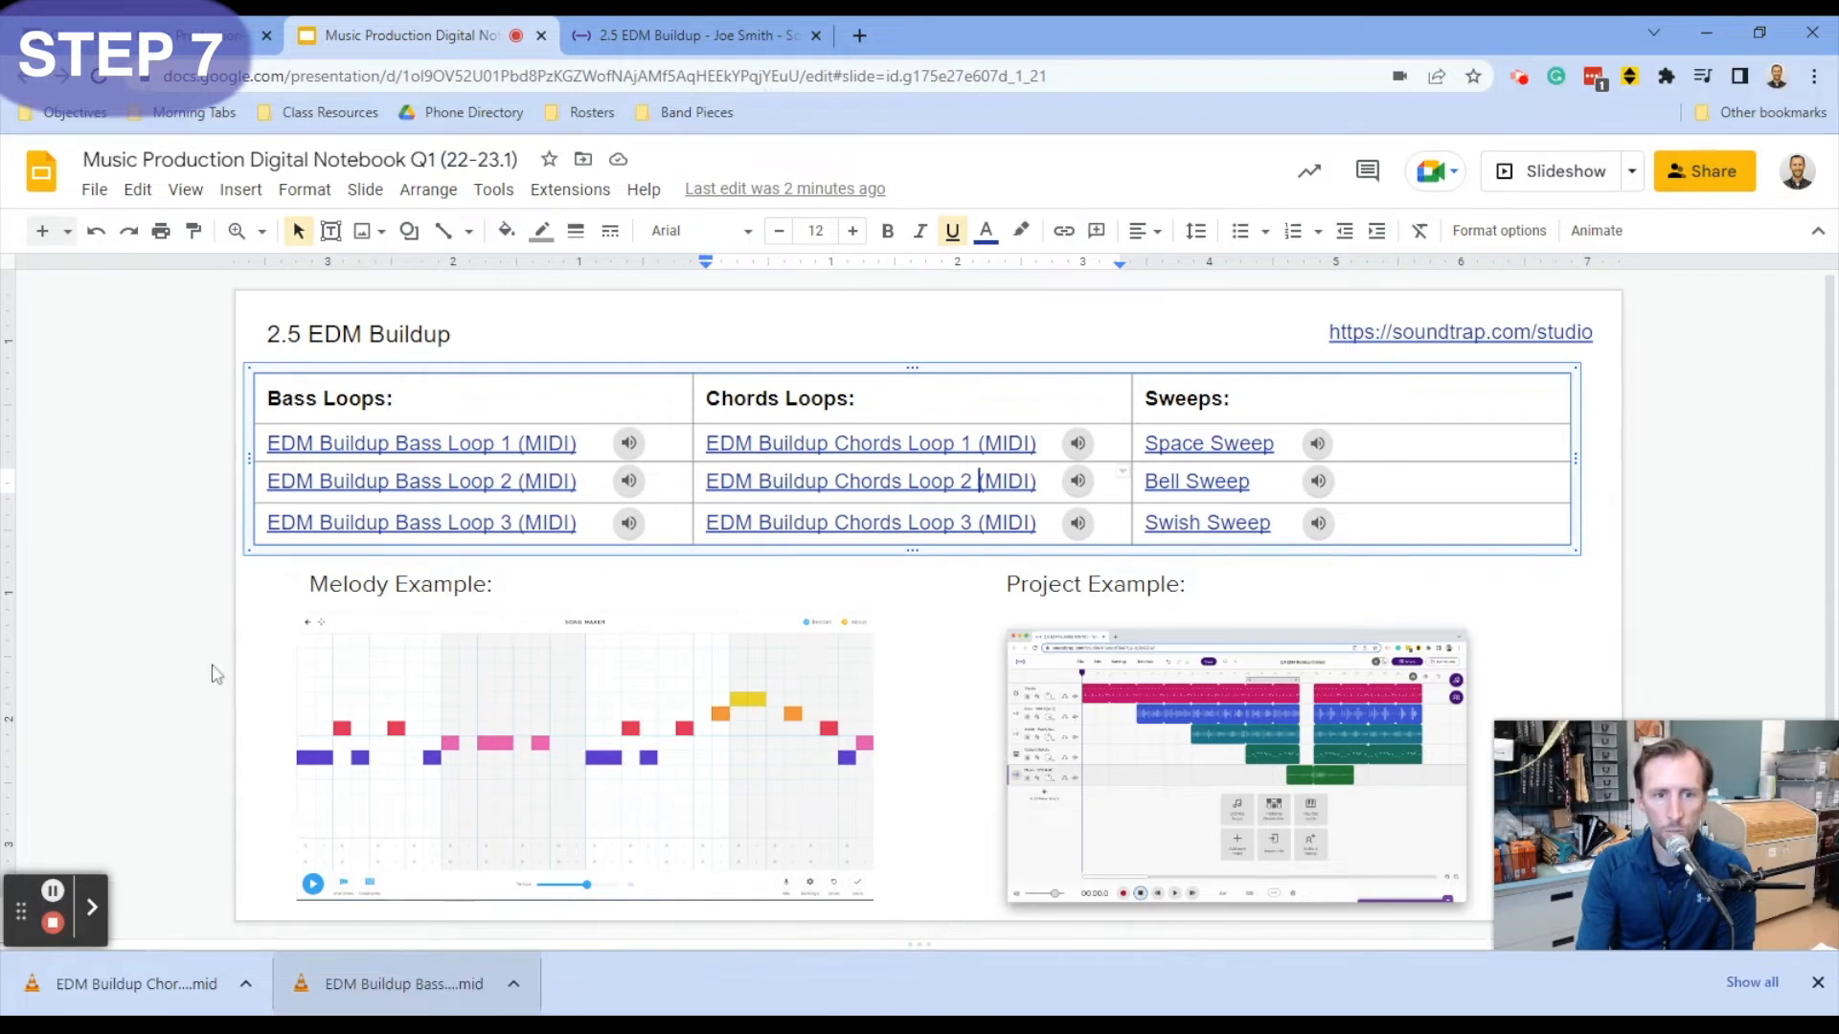
scroll(218, 667, up, 2)
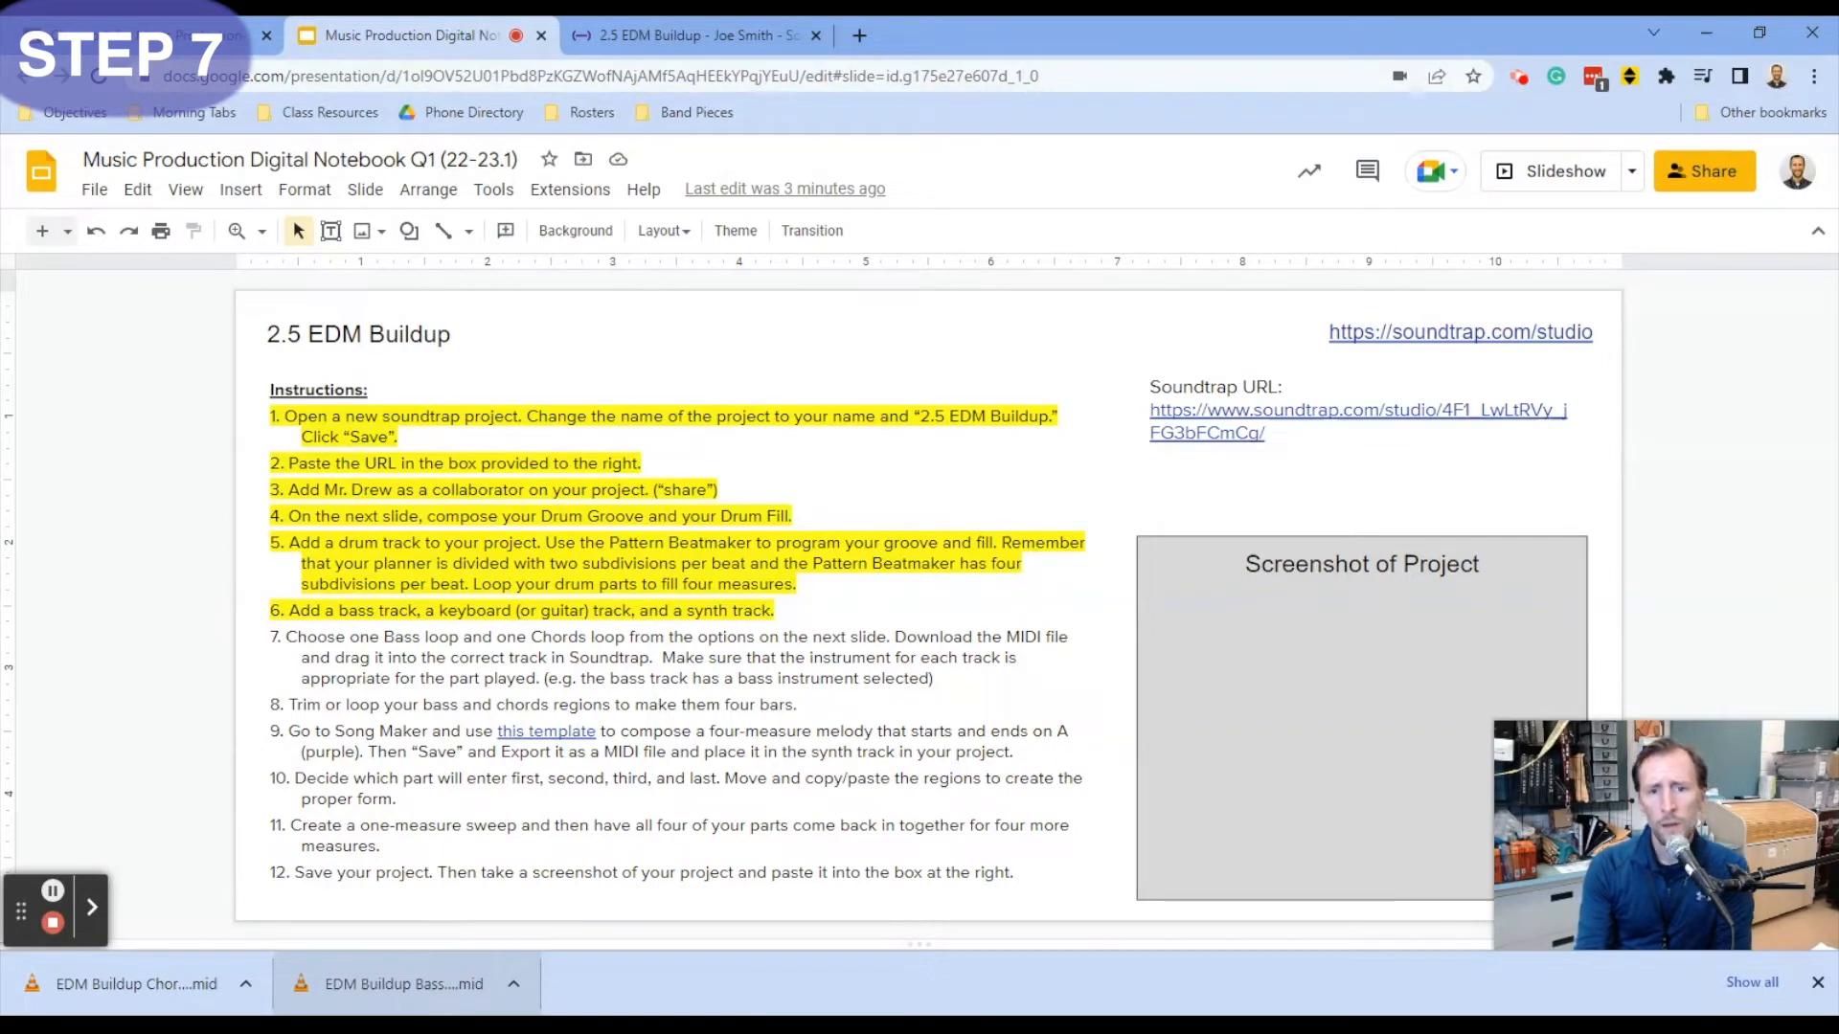
drag(934, 678, 271, 637)
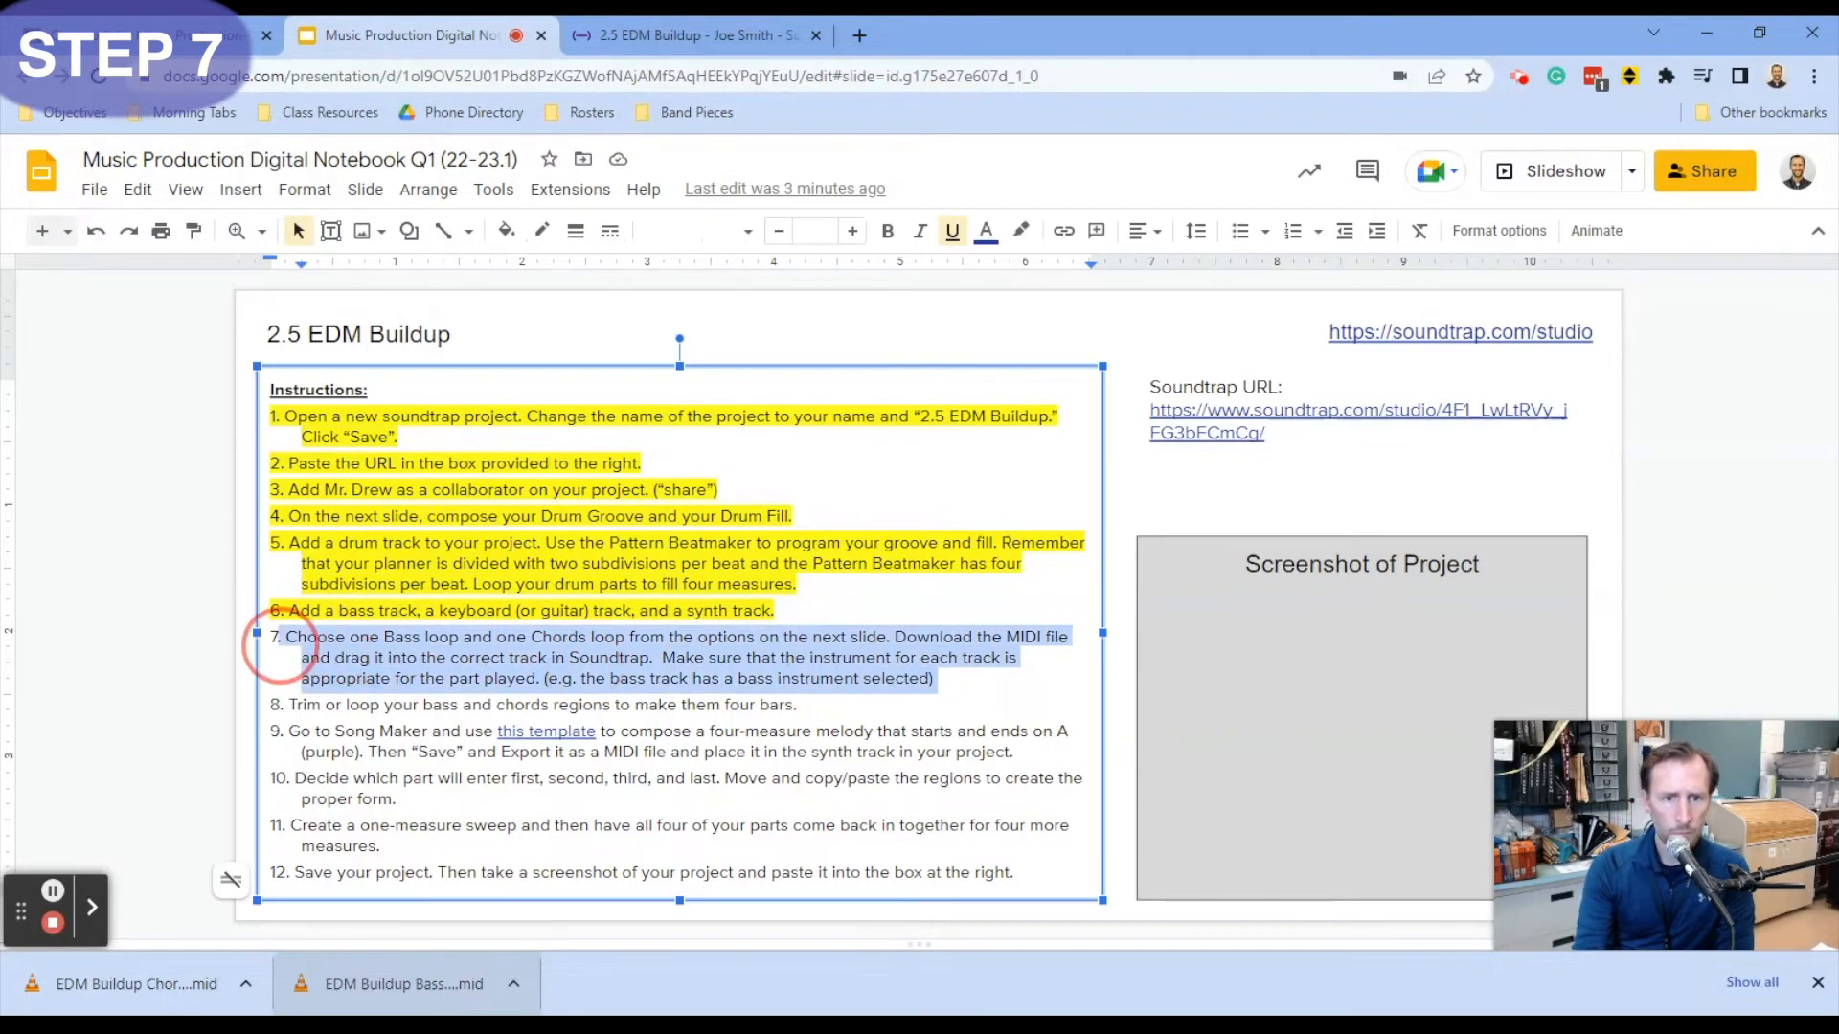
click(1021, 231)
click(1106, 450)
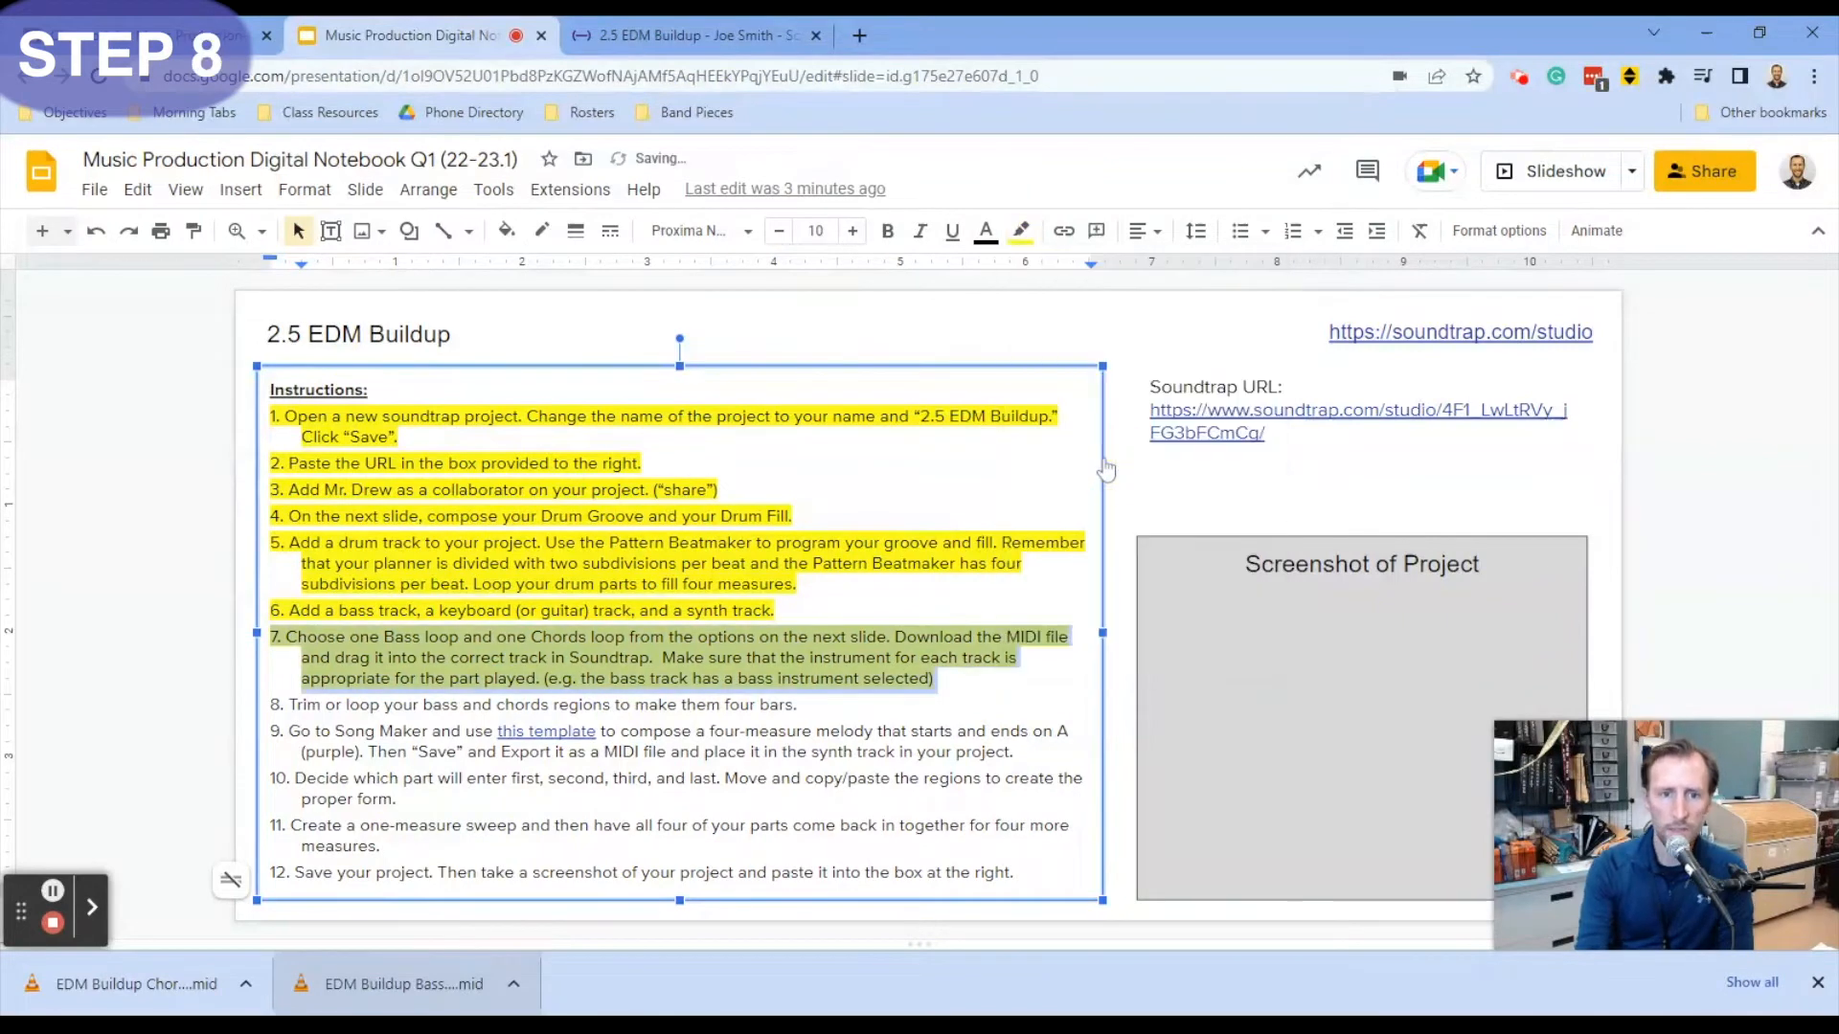
click(558, 705)
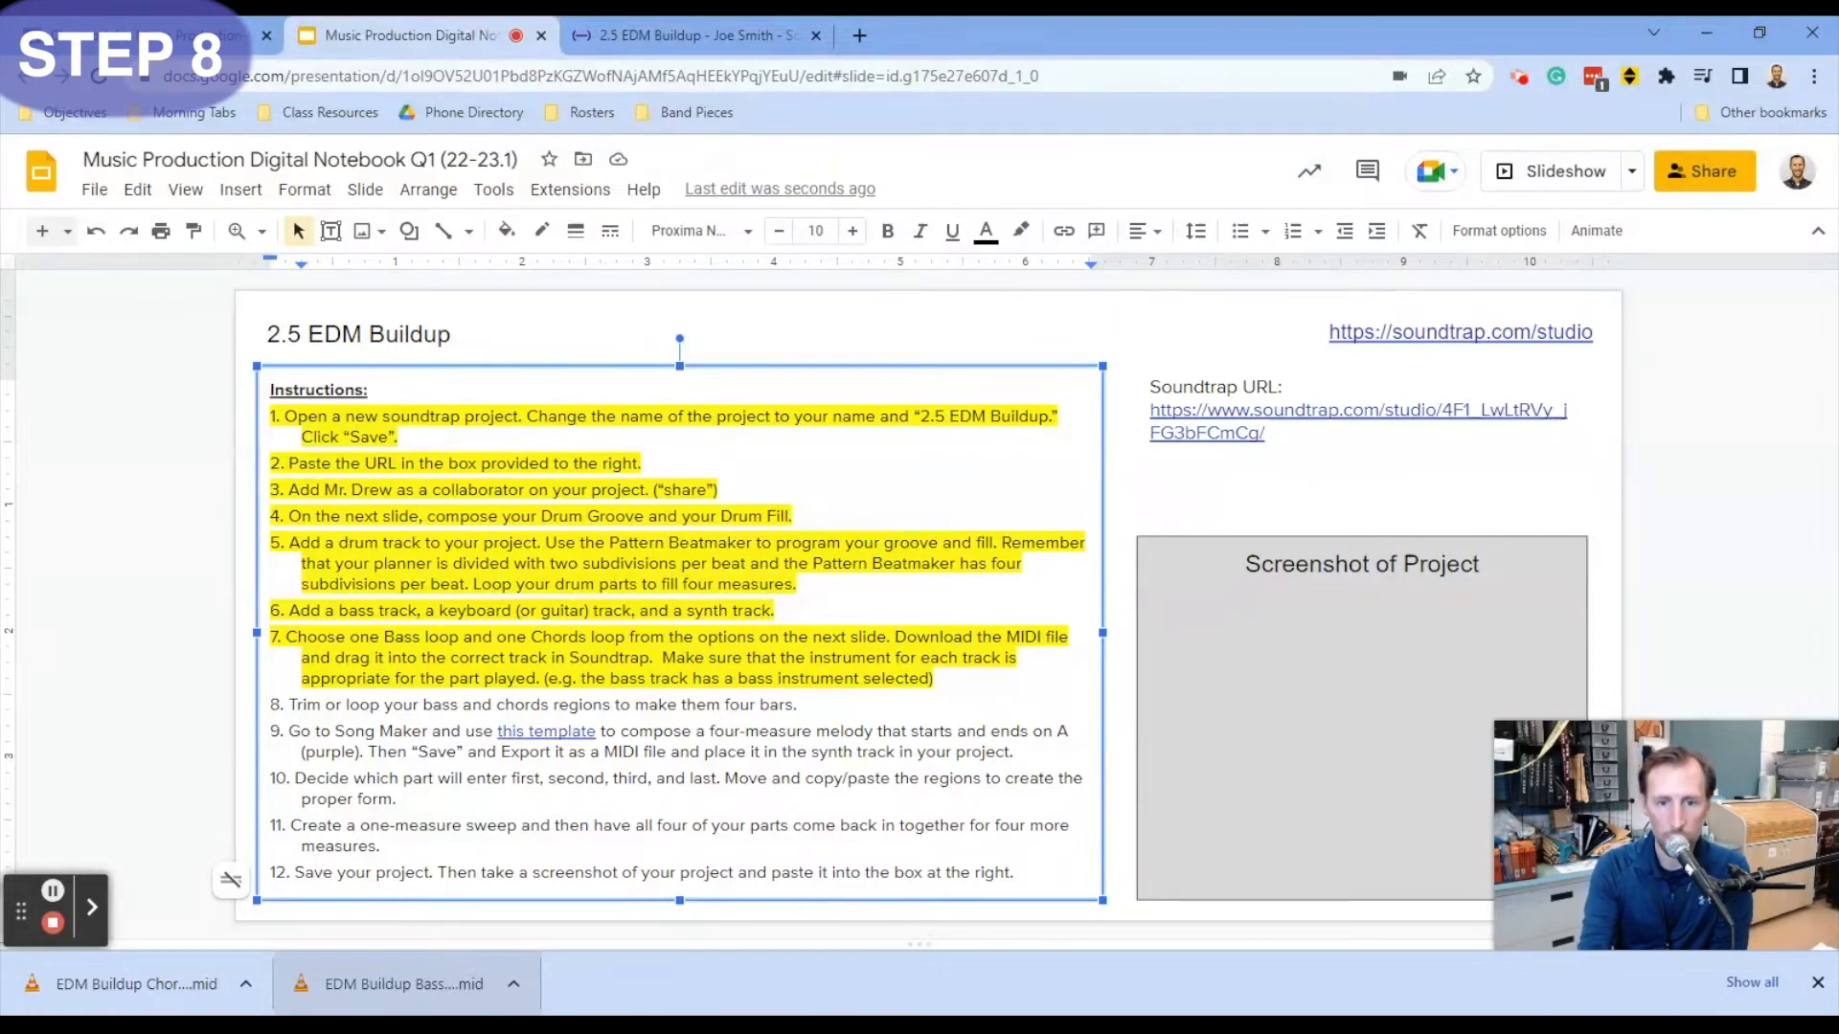
- Return to the Soundtrap project, extend the Bass Loop 3 region to the end of measure 4 and play from the beginning
click(667, 31)
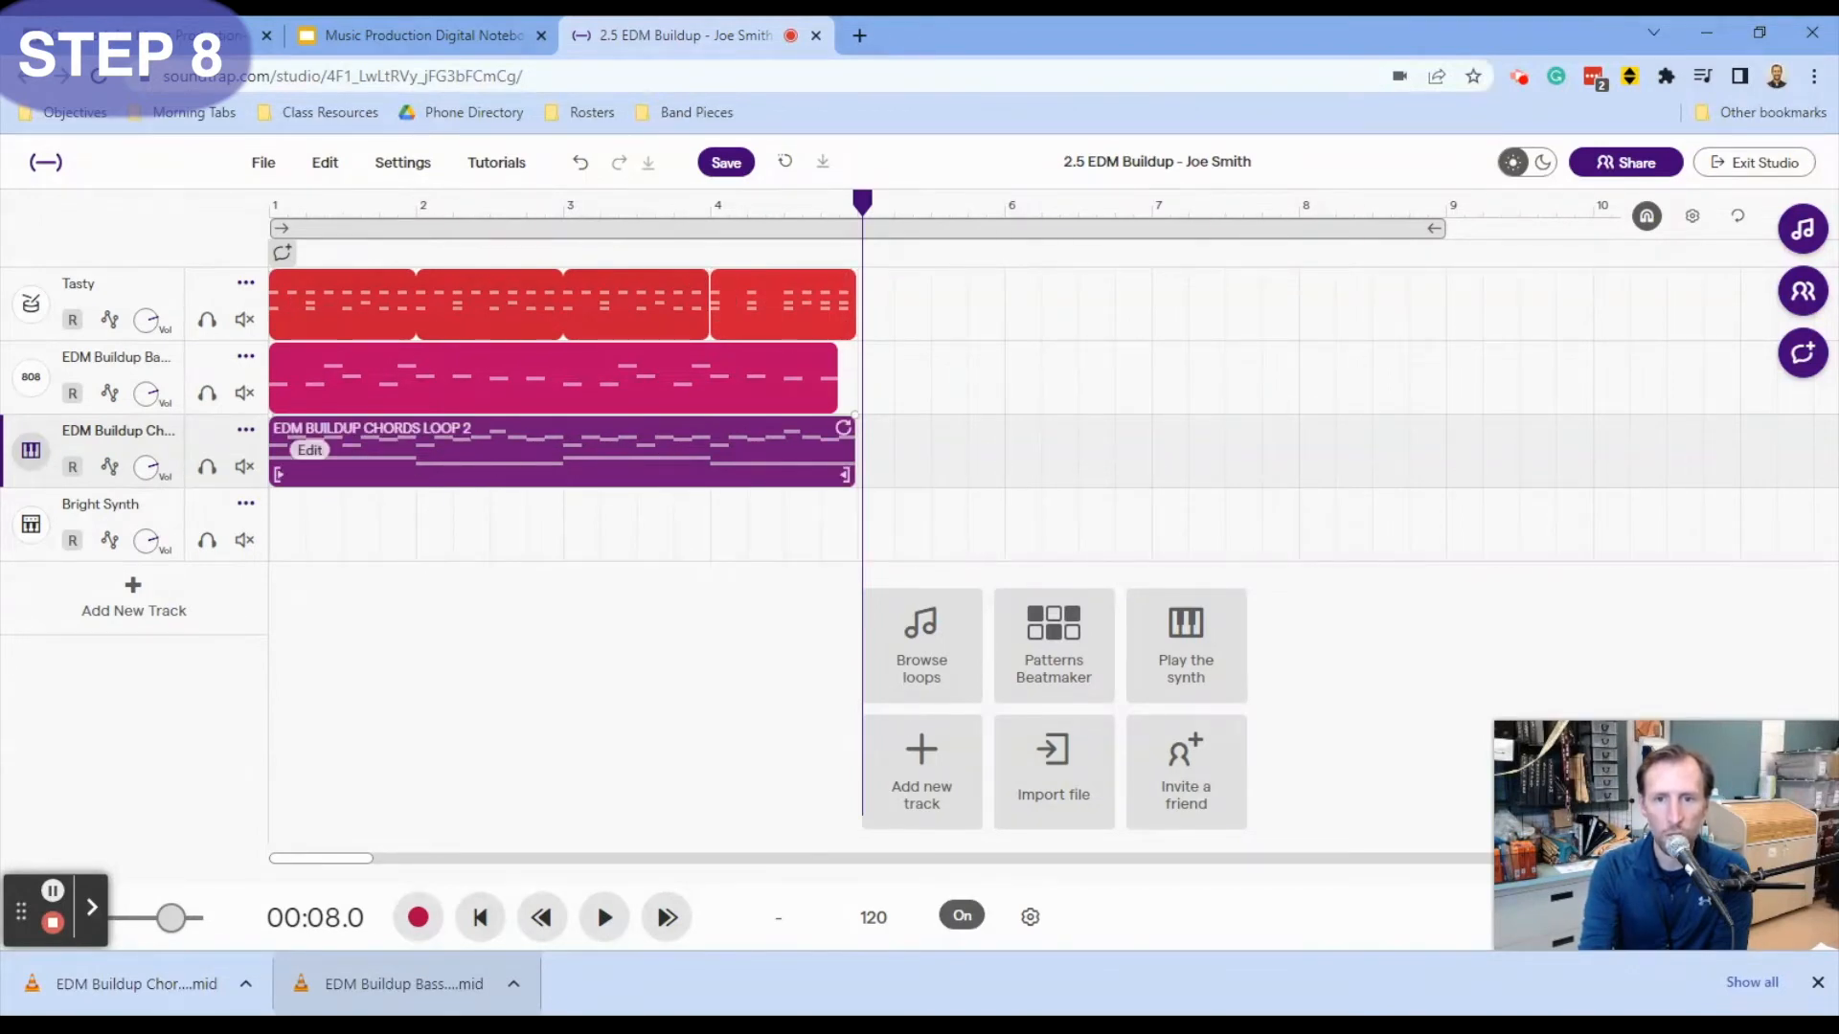
mouse_move(850, 481)
mouse_down()
mouse_move(836, 487)
mouse_move(857, 495)
mouse_move(821, 487)
mouse_move(851, 493)
mouse_up()
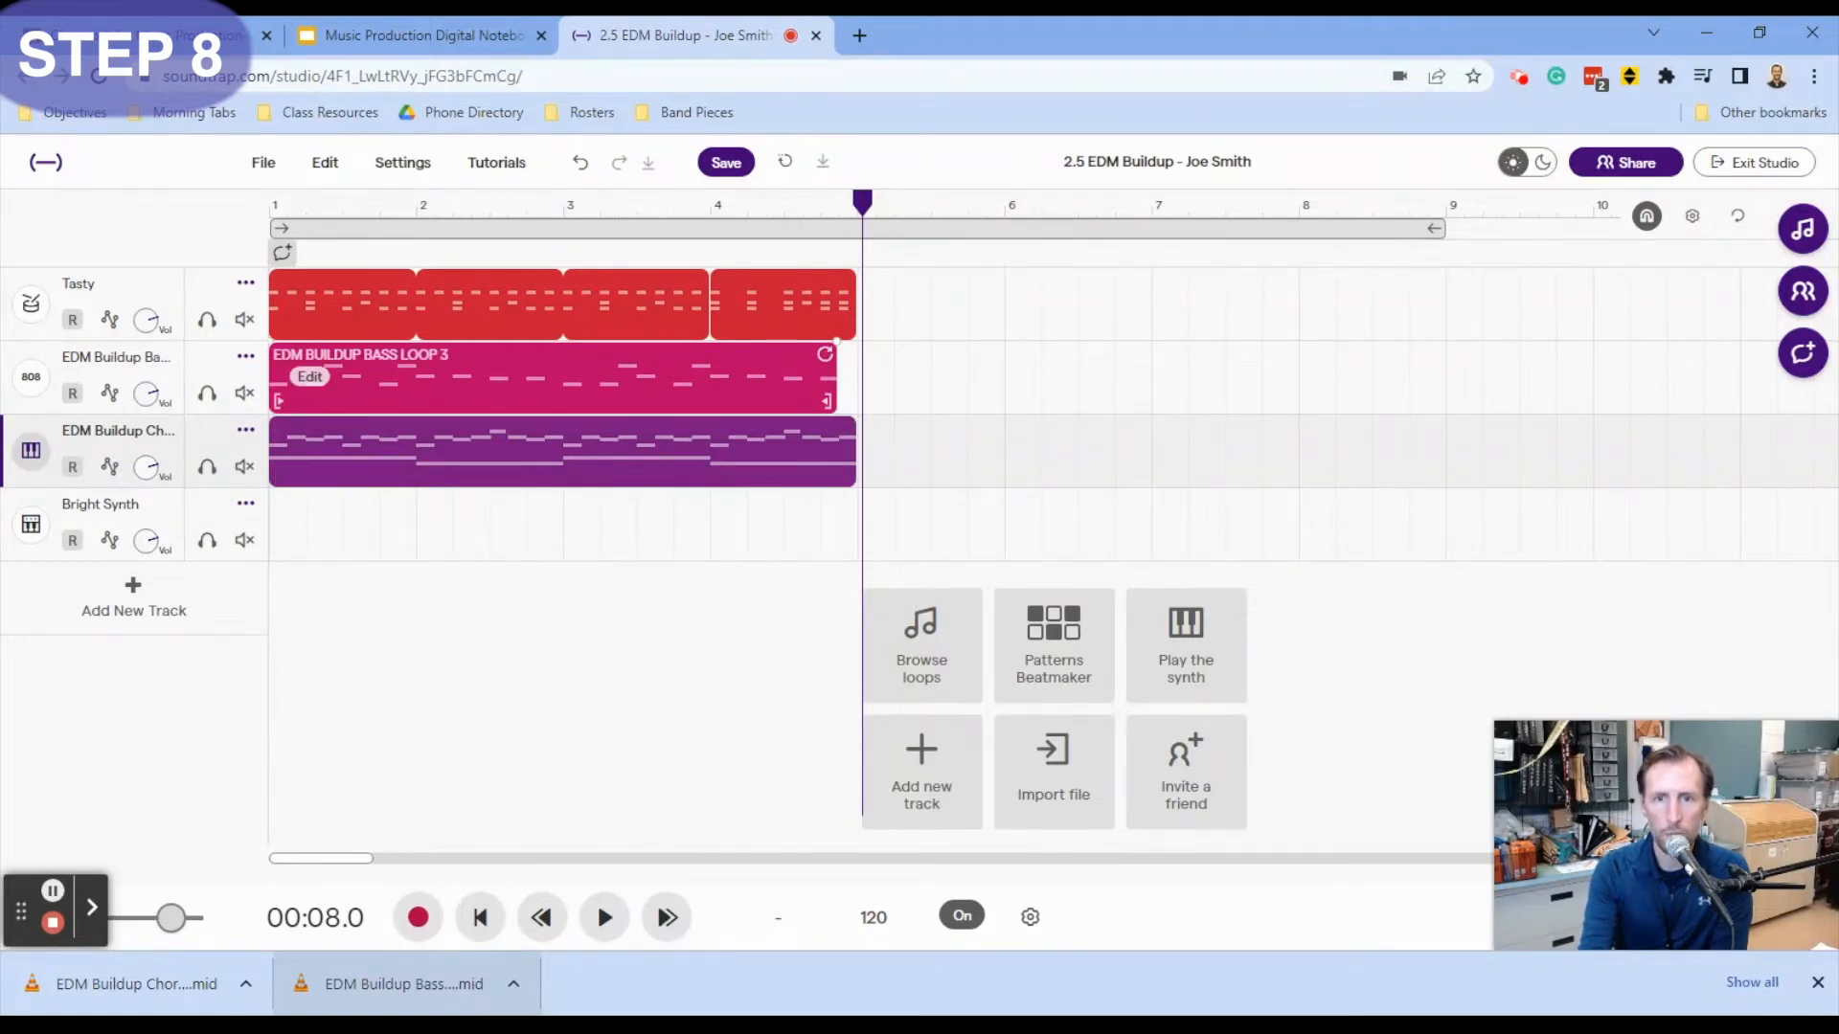
click(835, 400)
drag(836, 402, 851, 405)
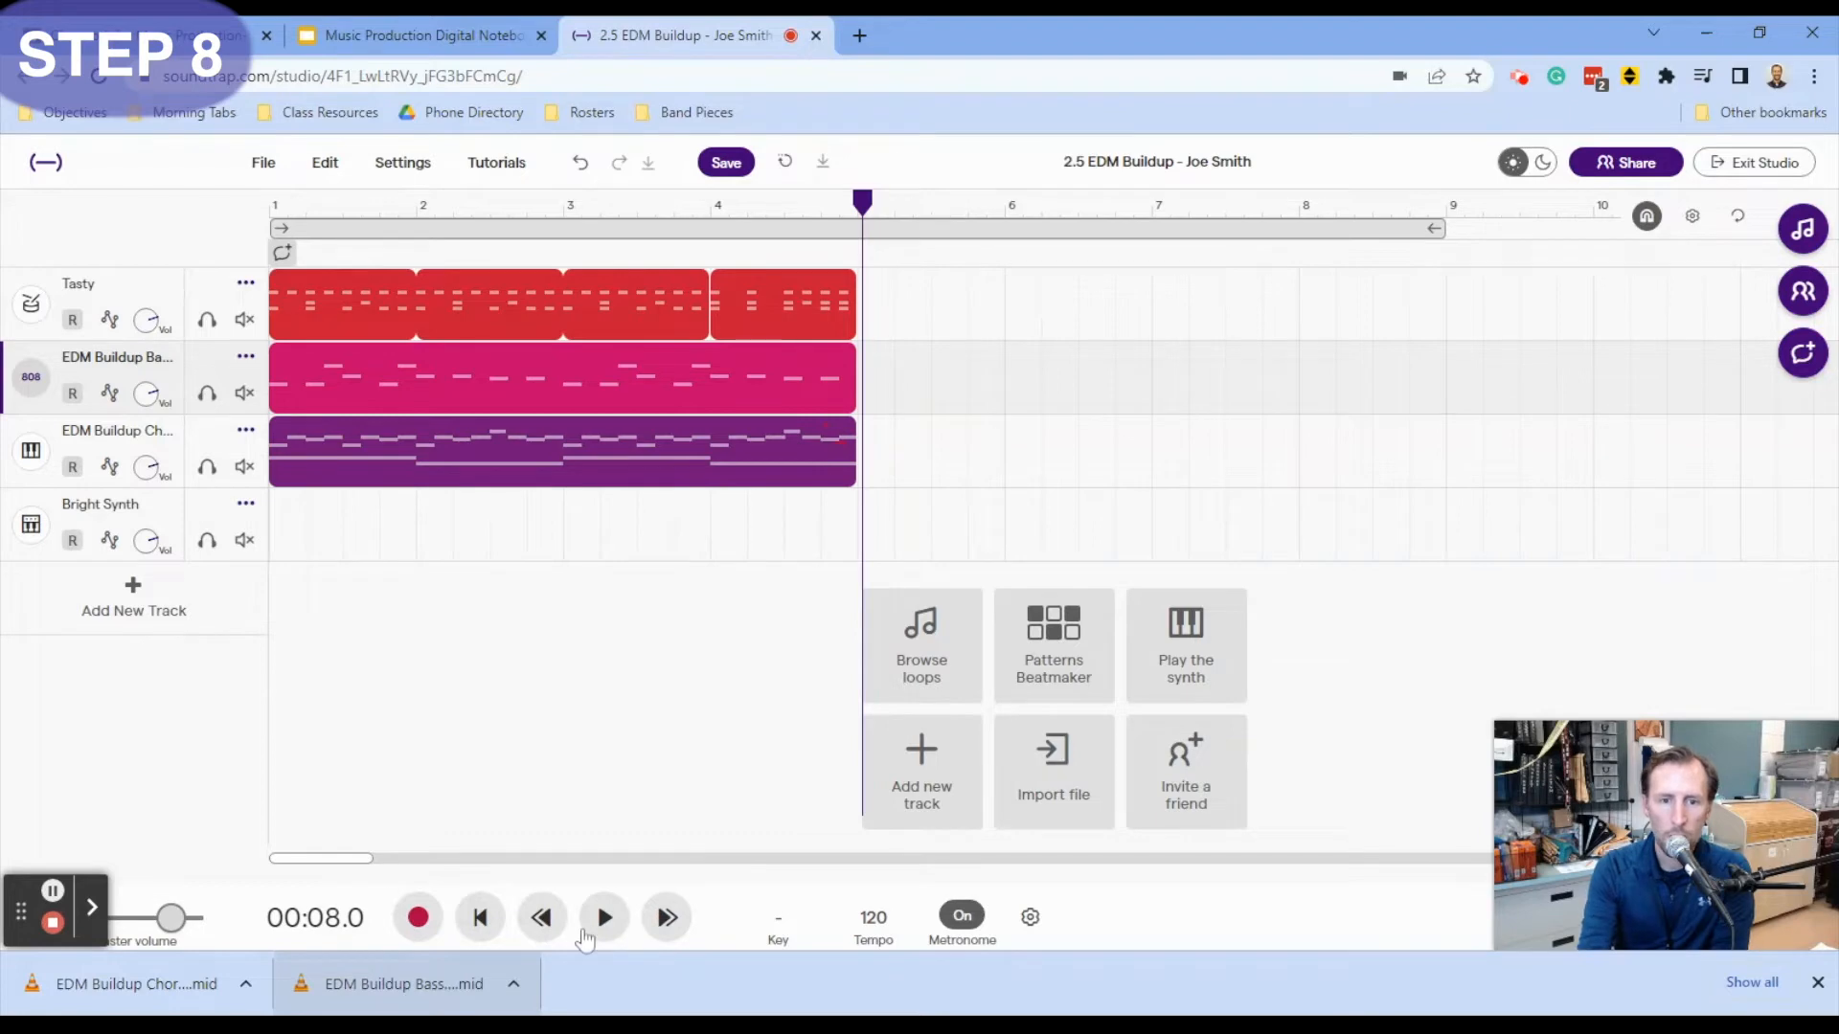
click(479, 922)
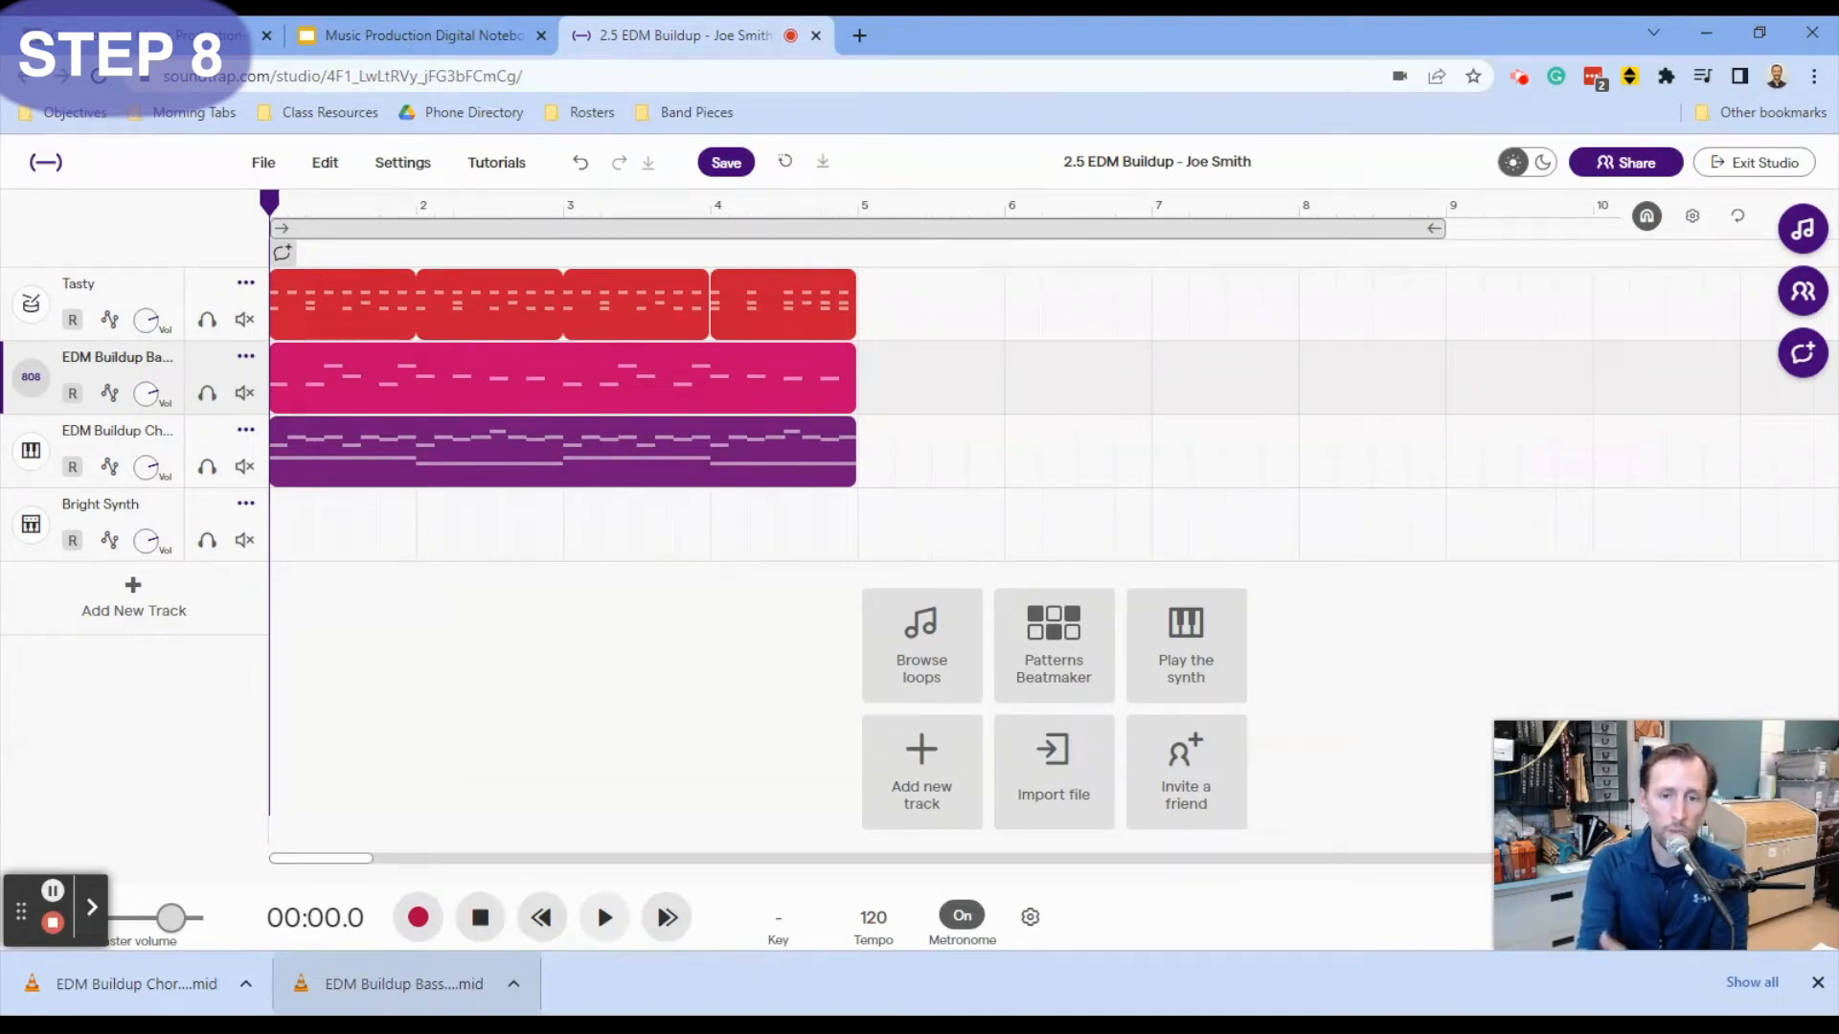
click(604, 917)
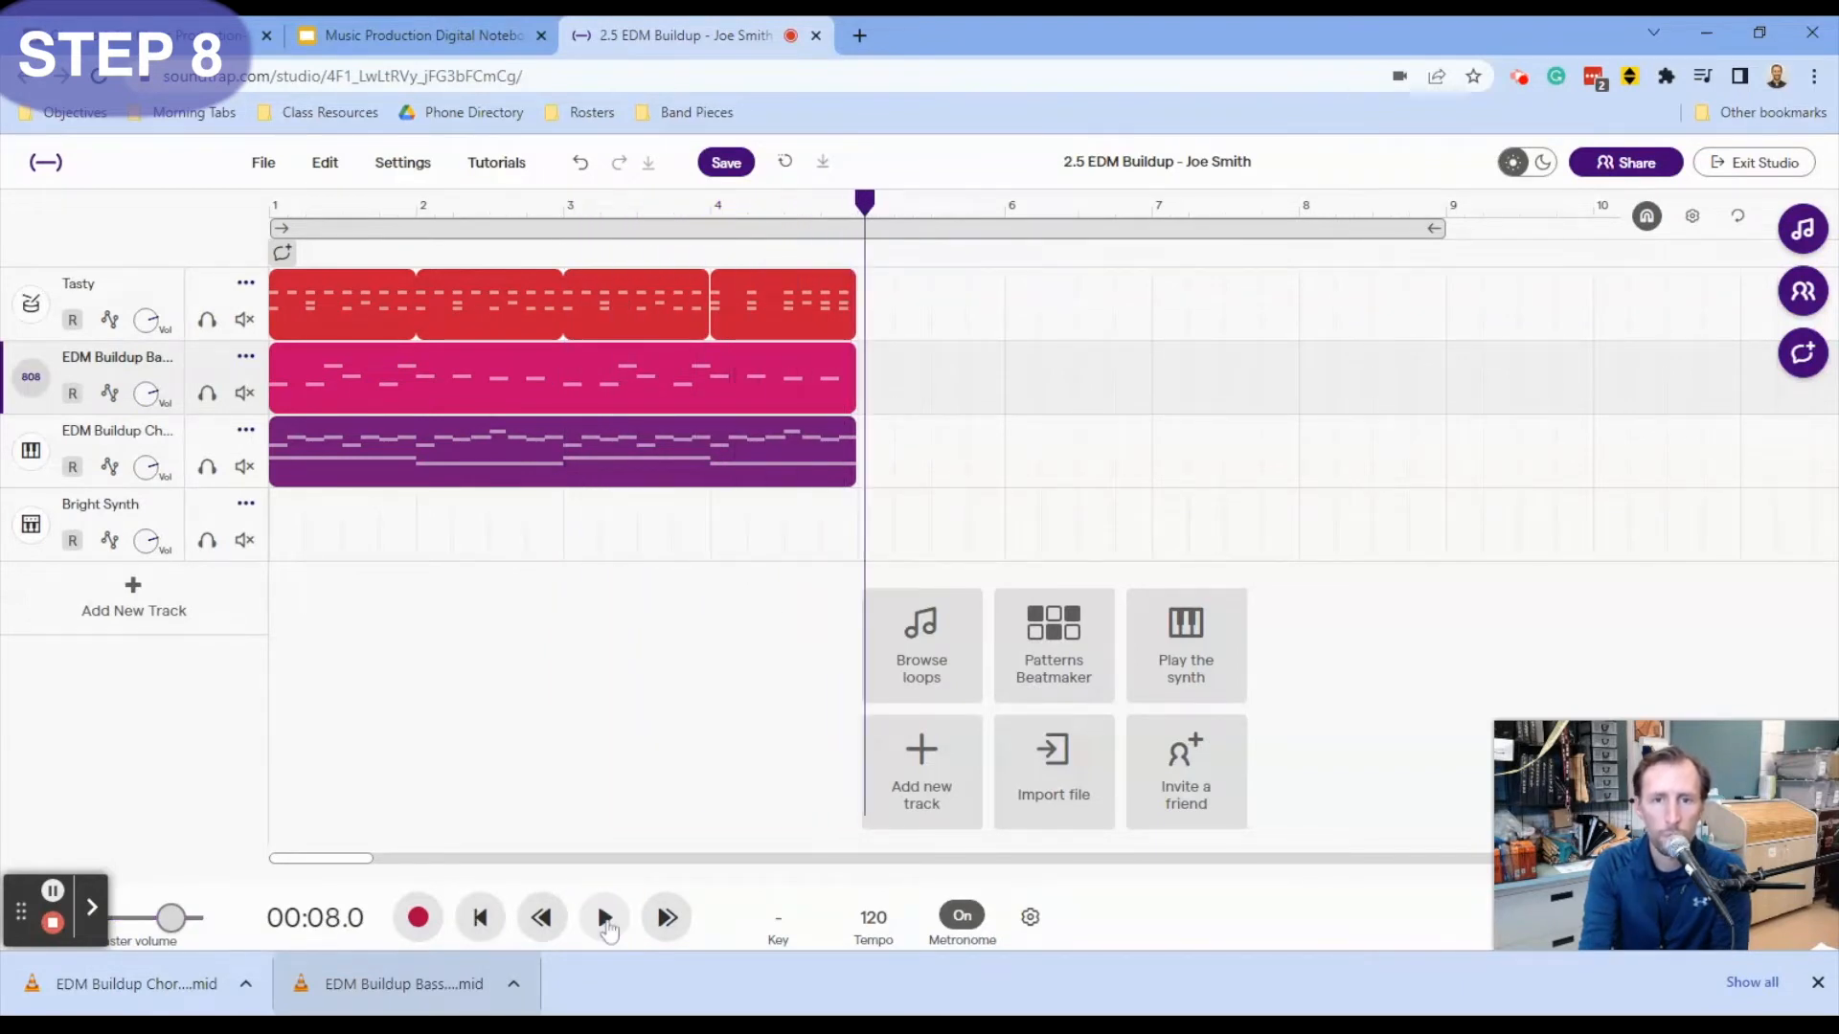
- Switch to the Google Slides instructions and highlight item 8 about trimming or looping the bass and chords regions in yellow
click(372, 38)
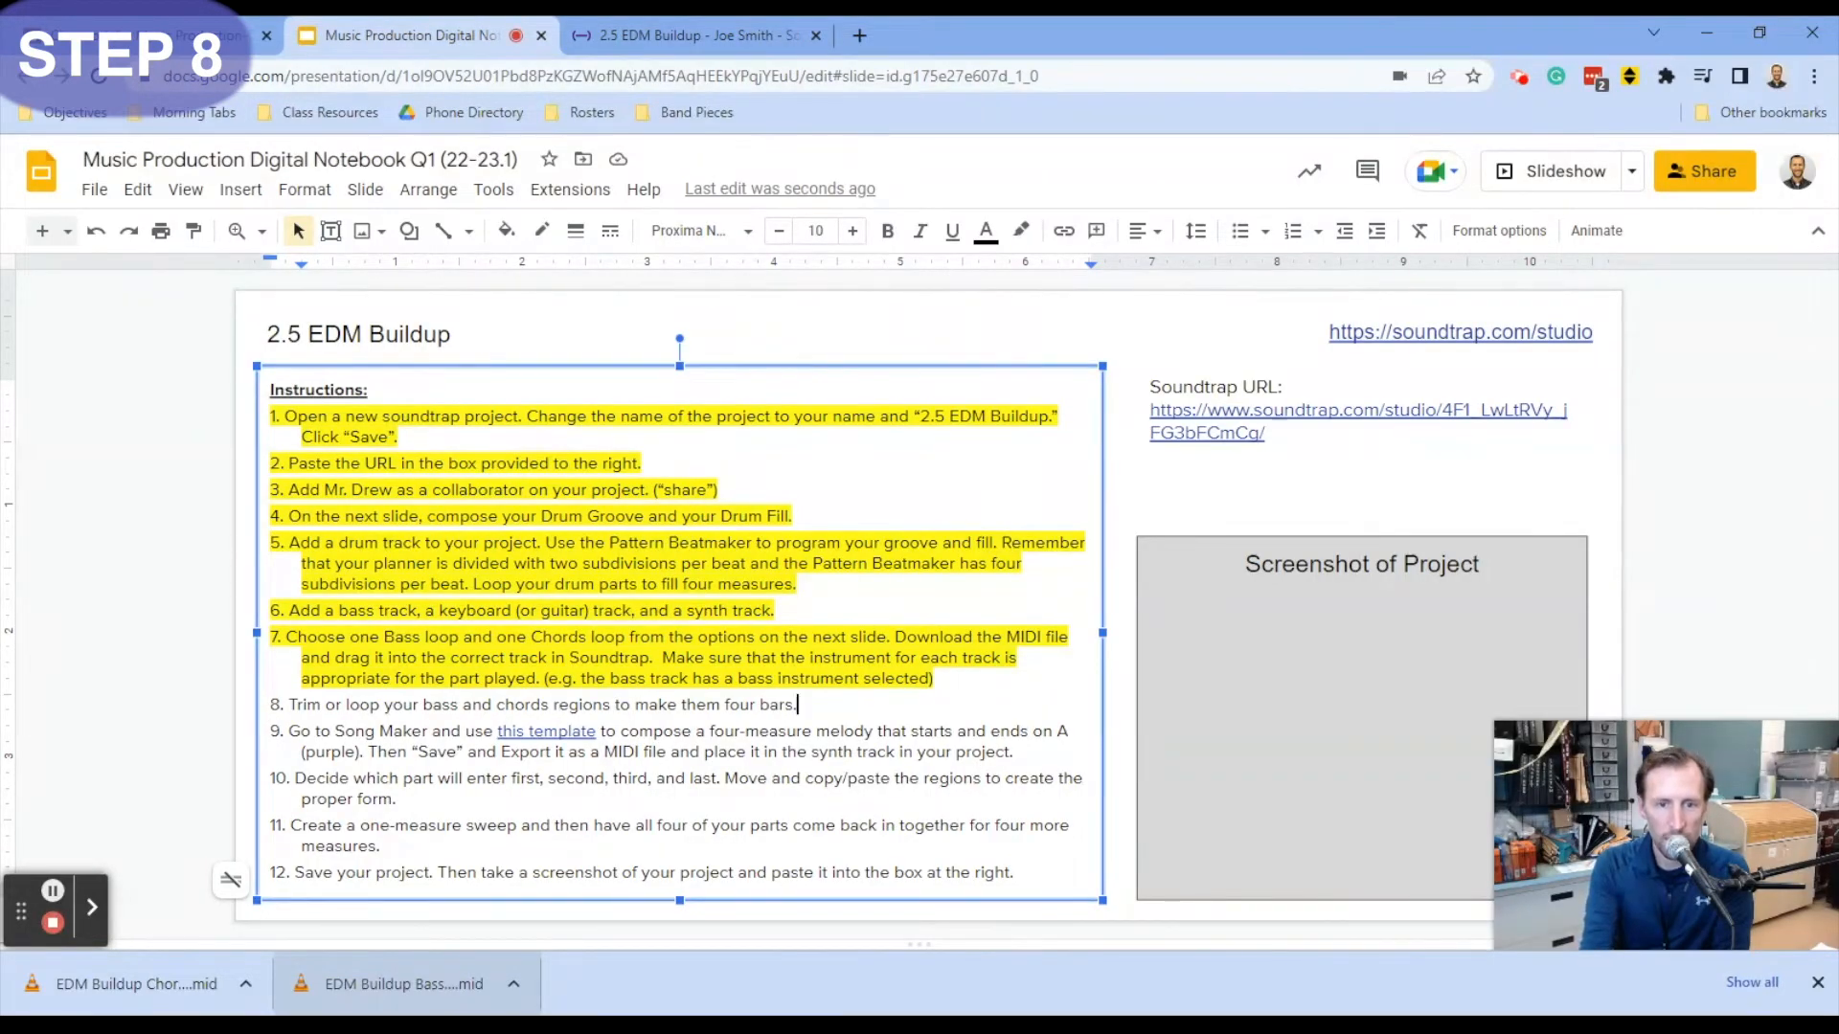
triple_click(278, 705)
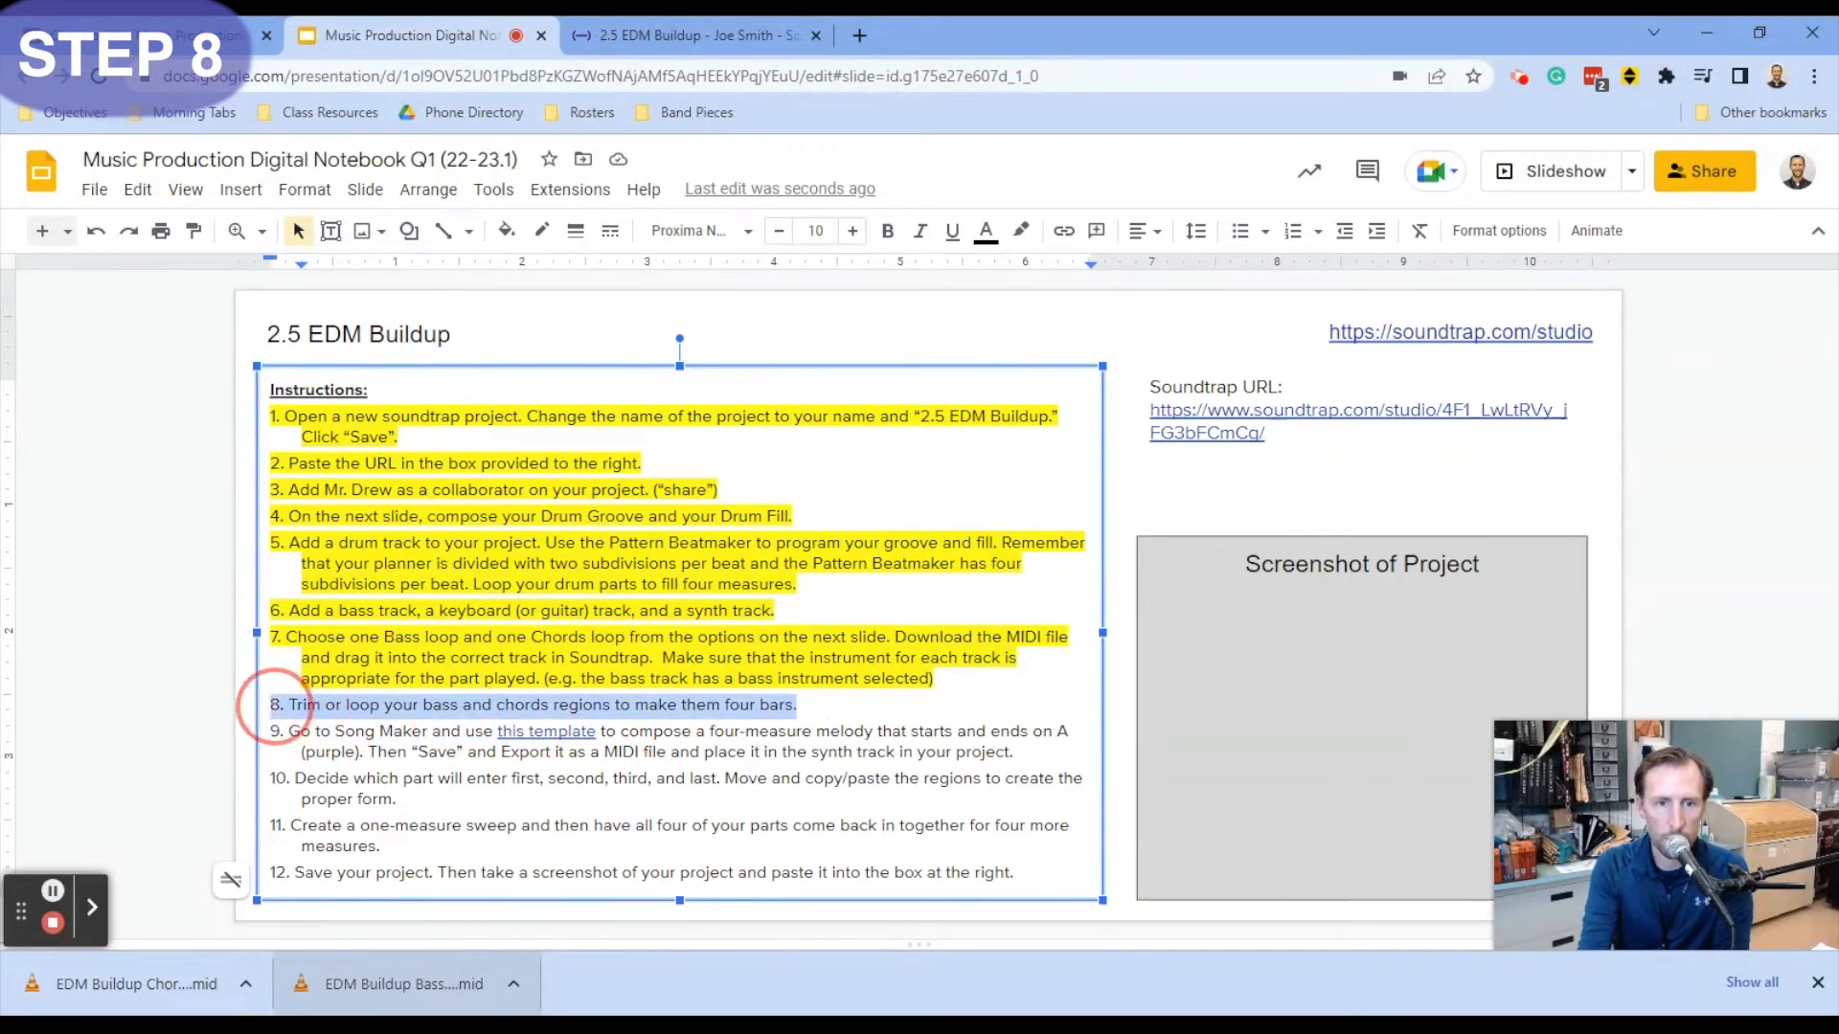
click(1021, 231)
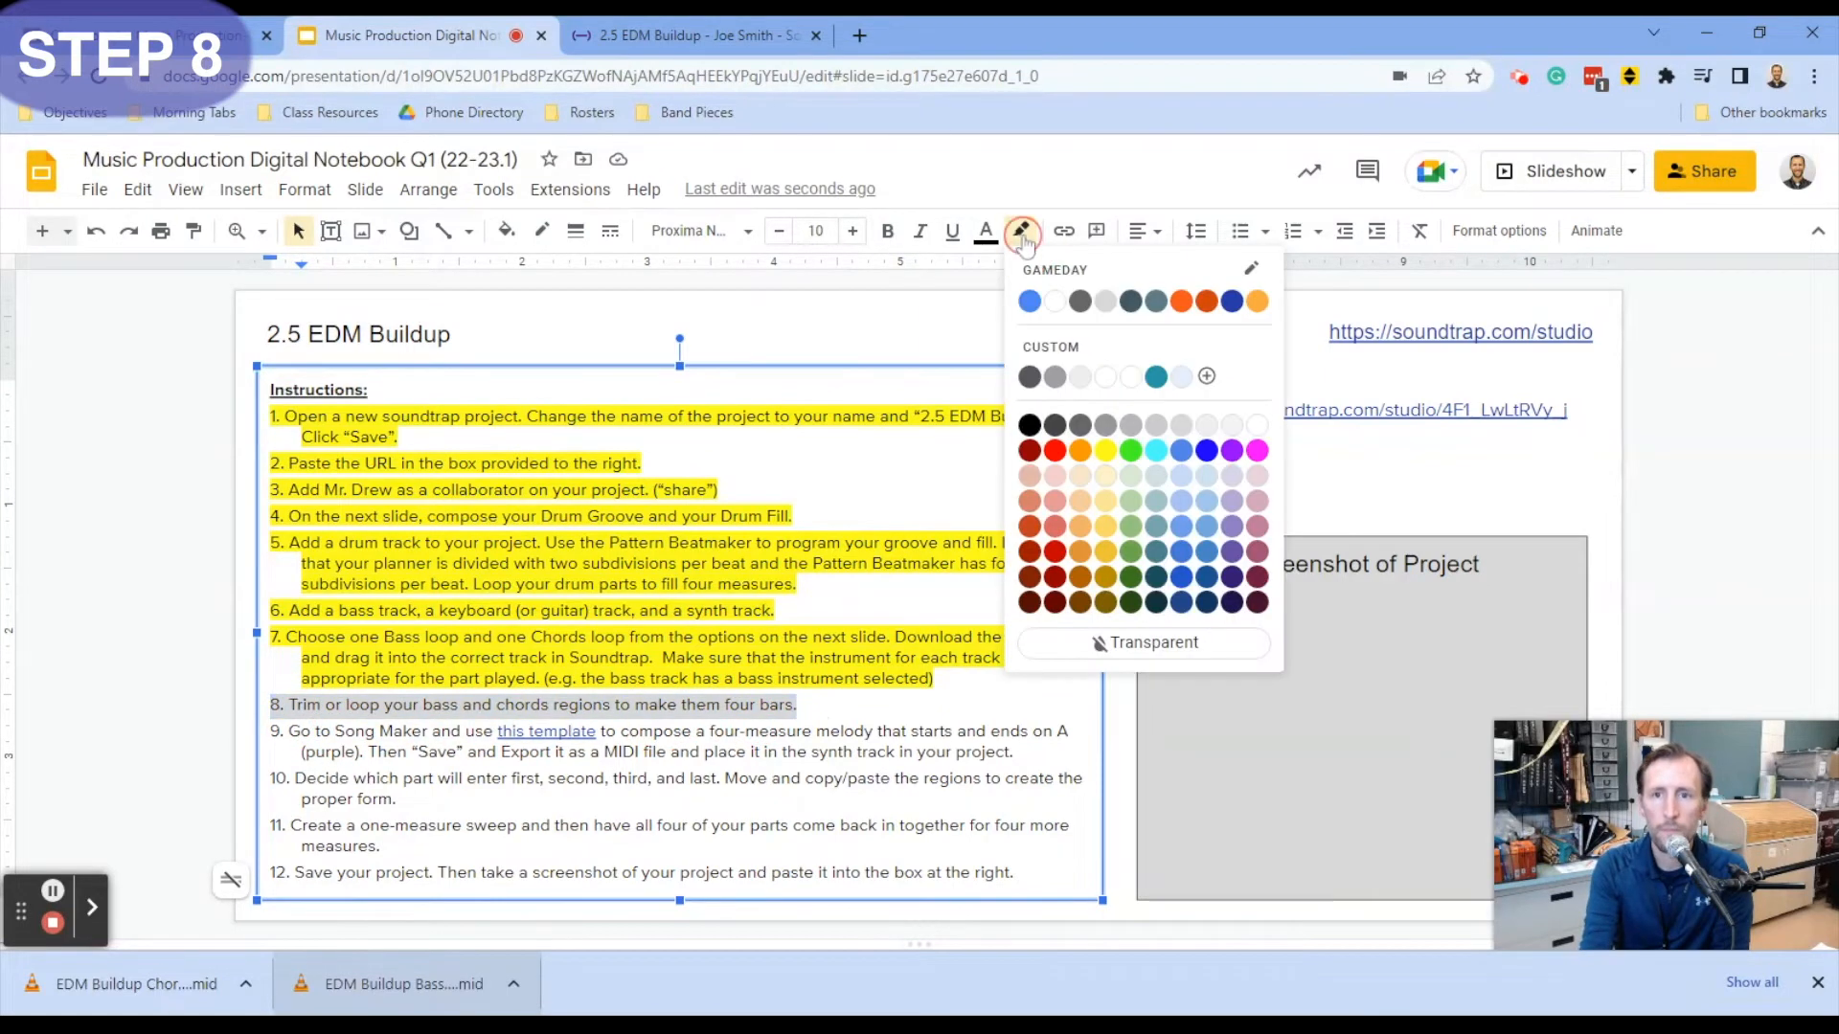
click(1107, 456)
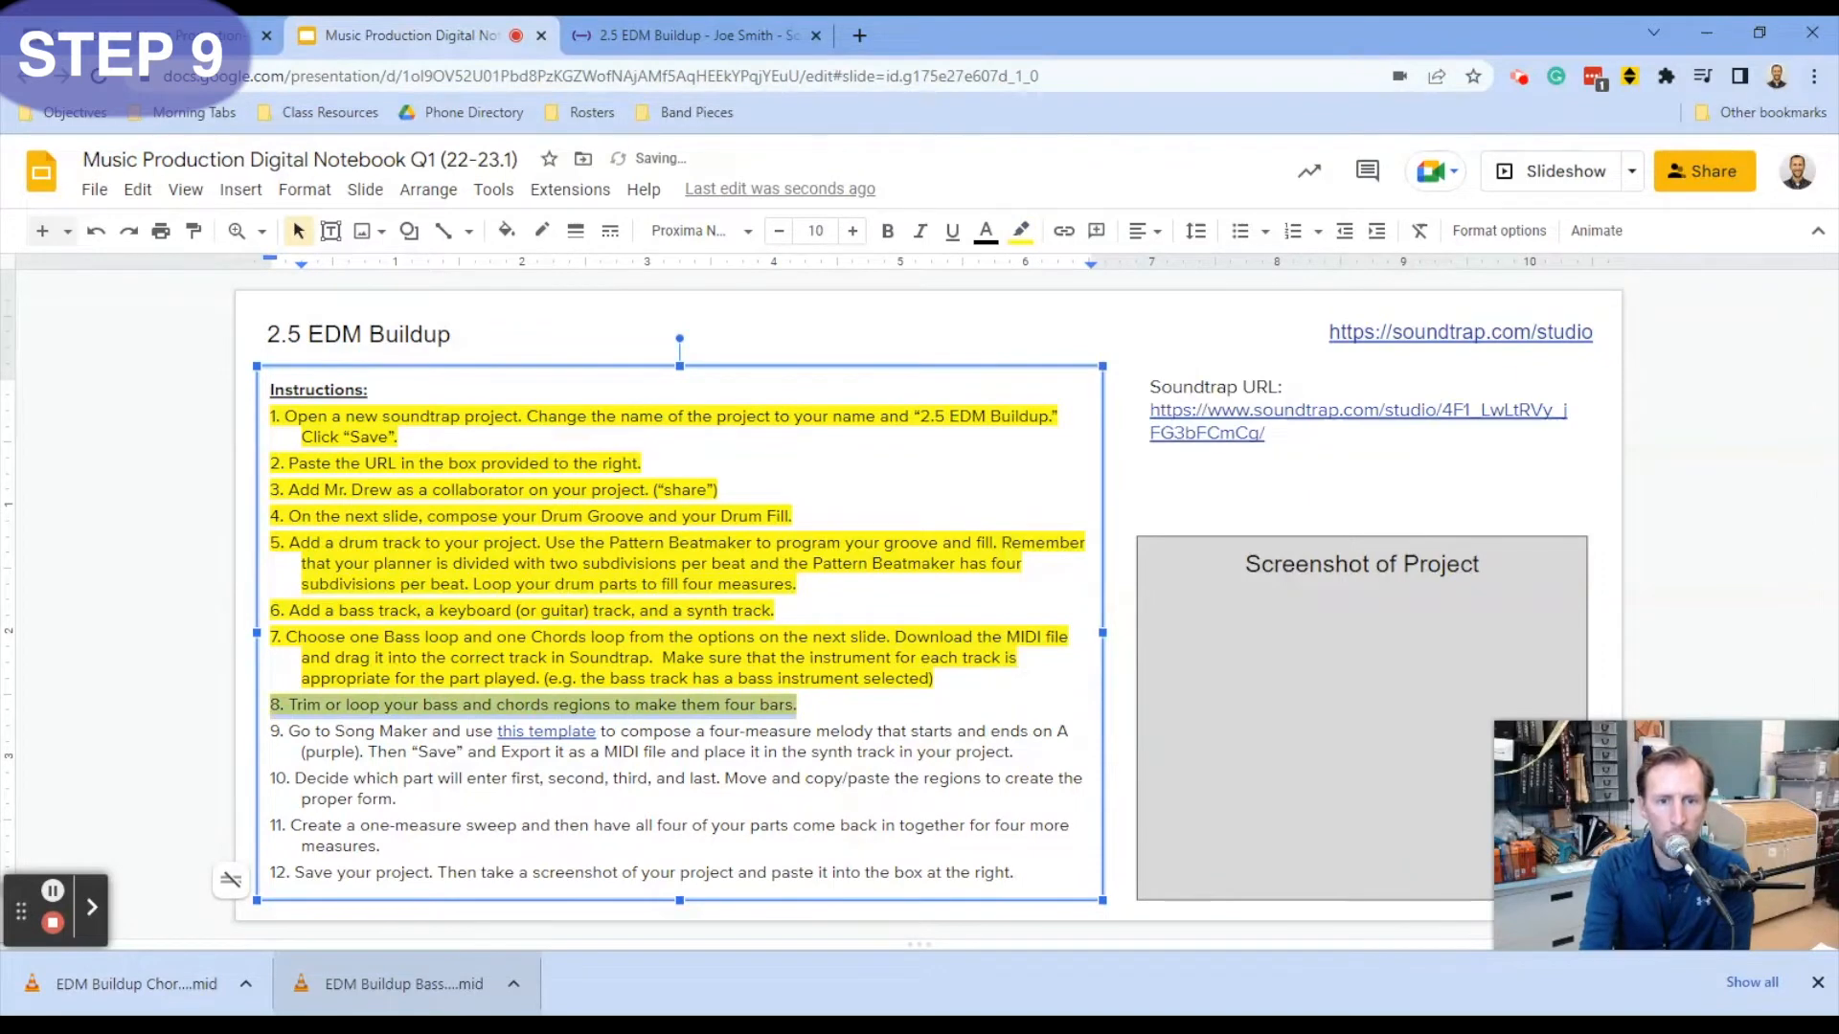
click(399, 752)
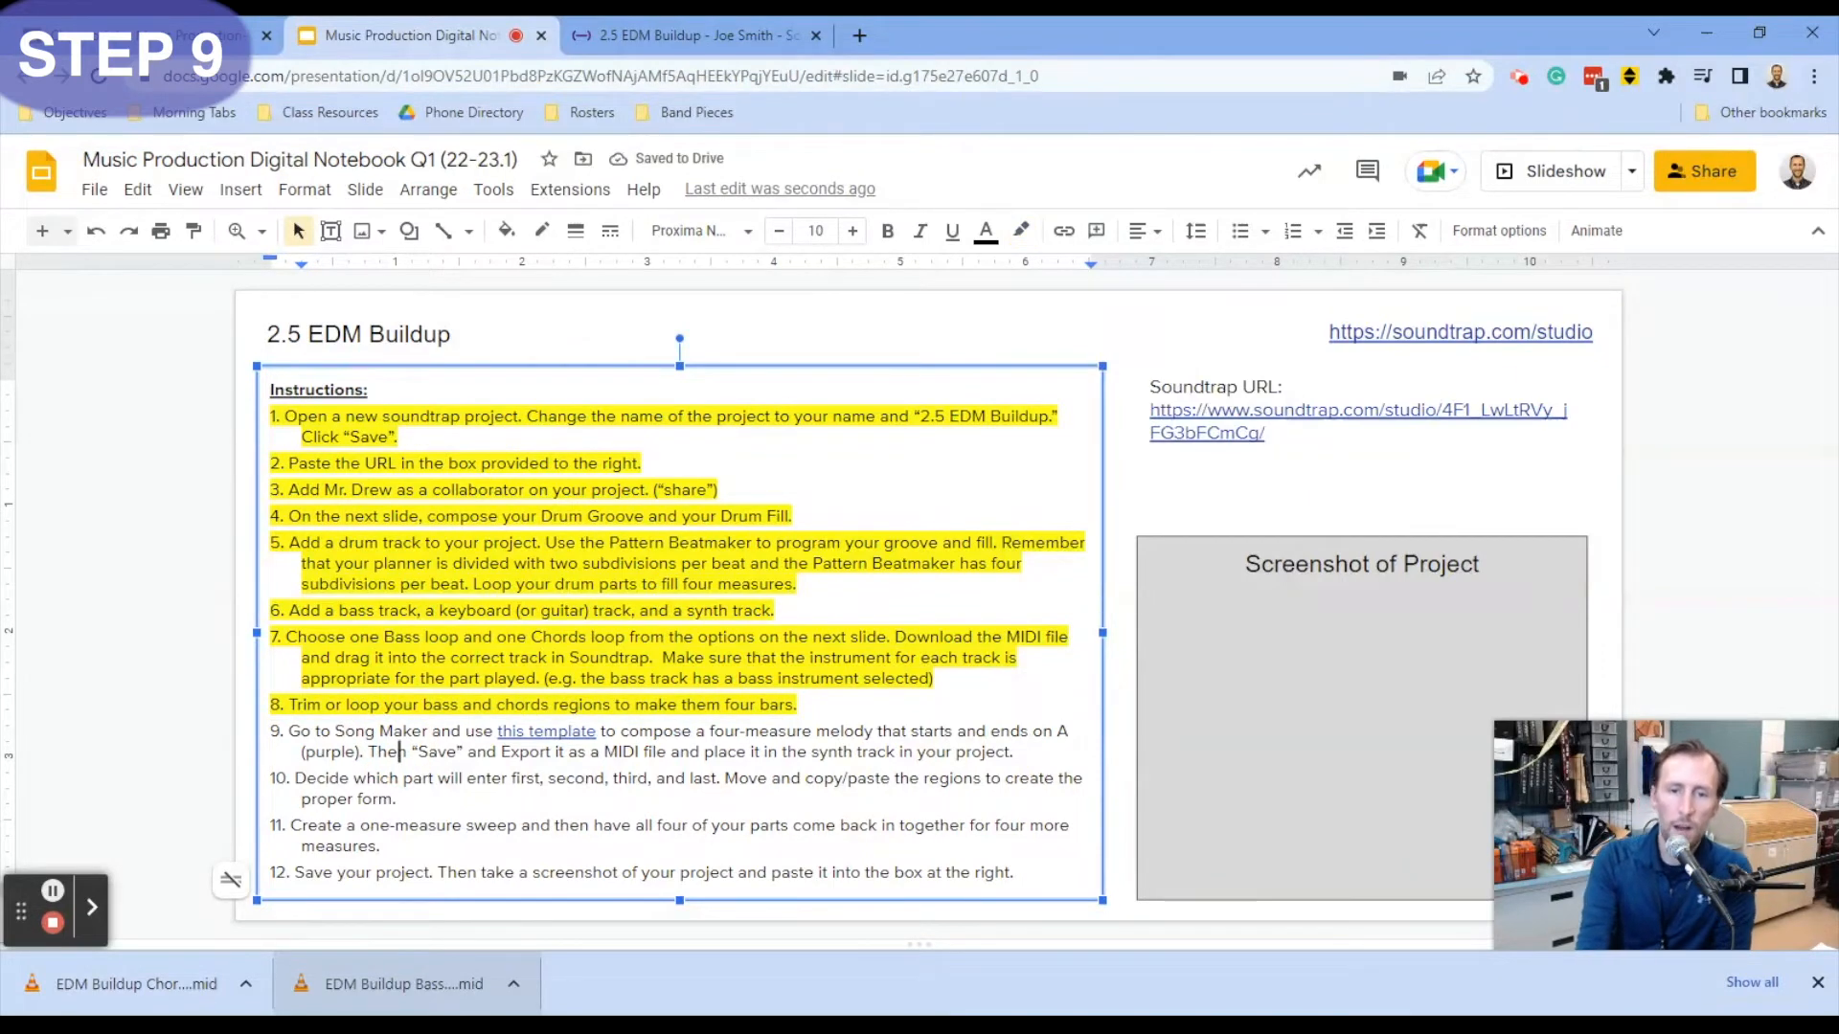
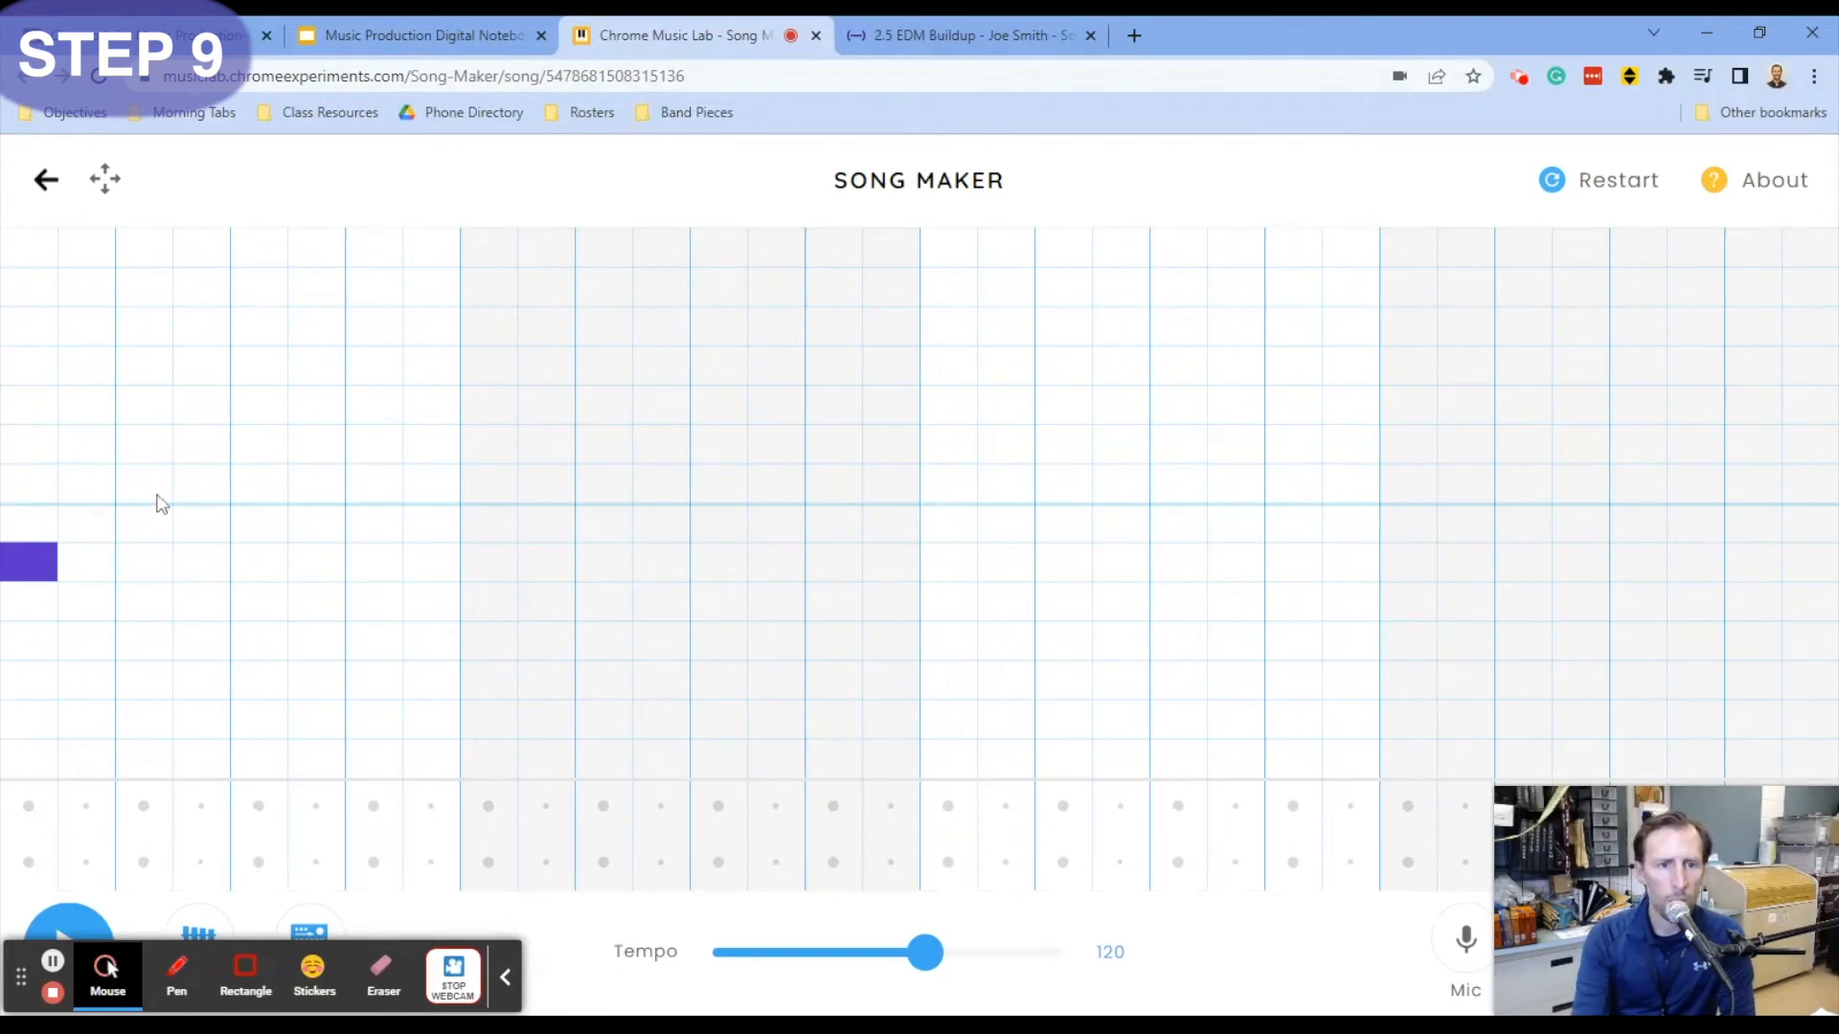
- In Song Maker, fill measure 1 with a yellow note on beat 2, red notes on beats 3 and 4, and yellow on 4-and
click(147, 404)
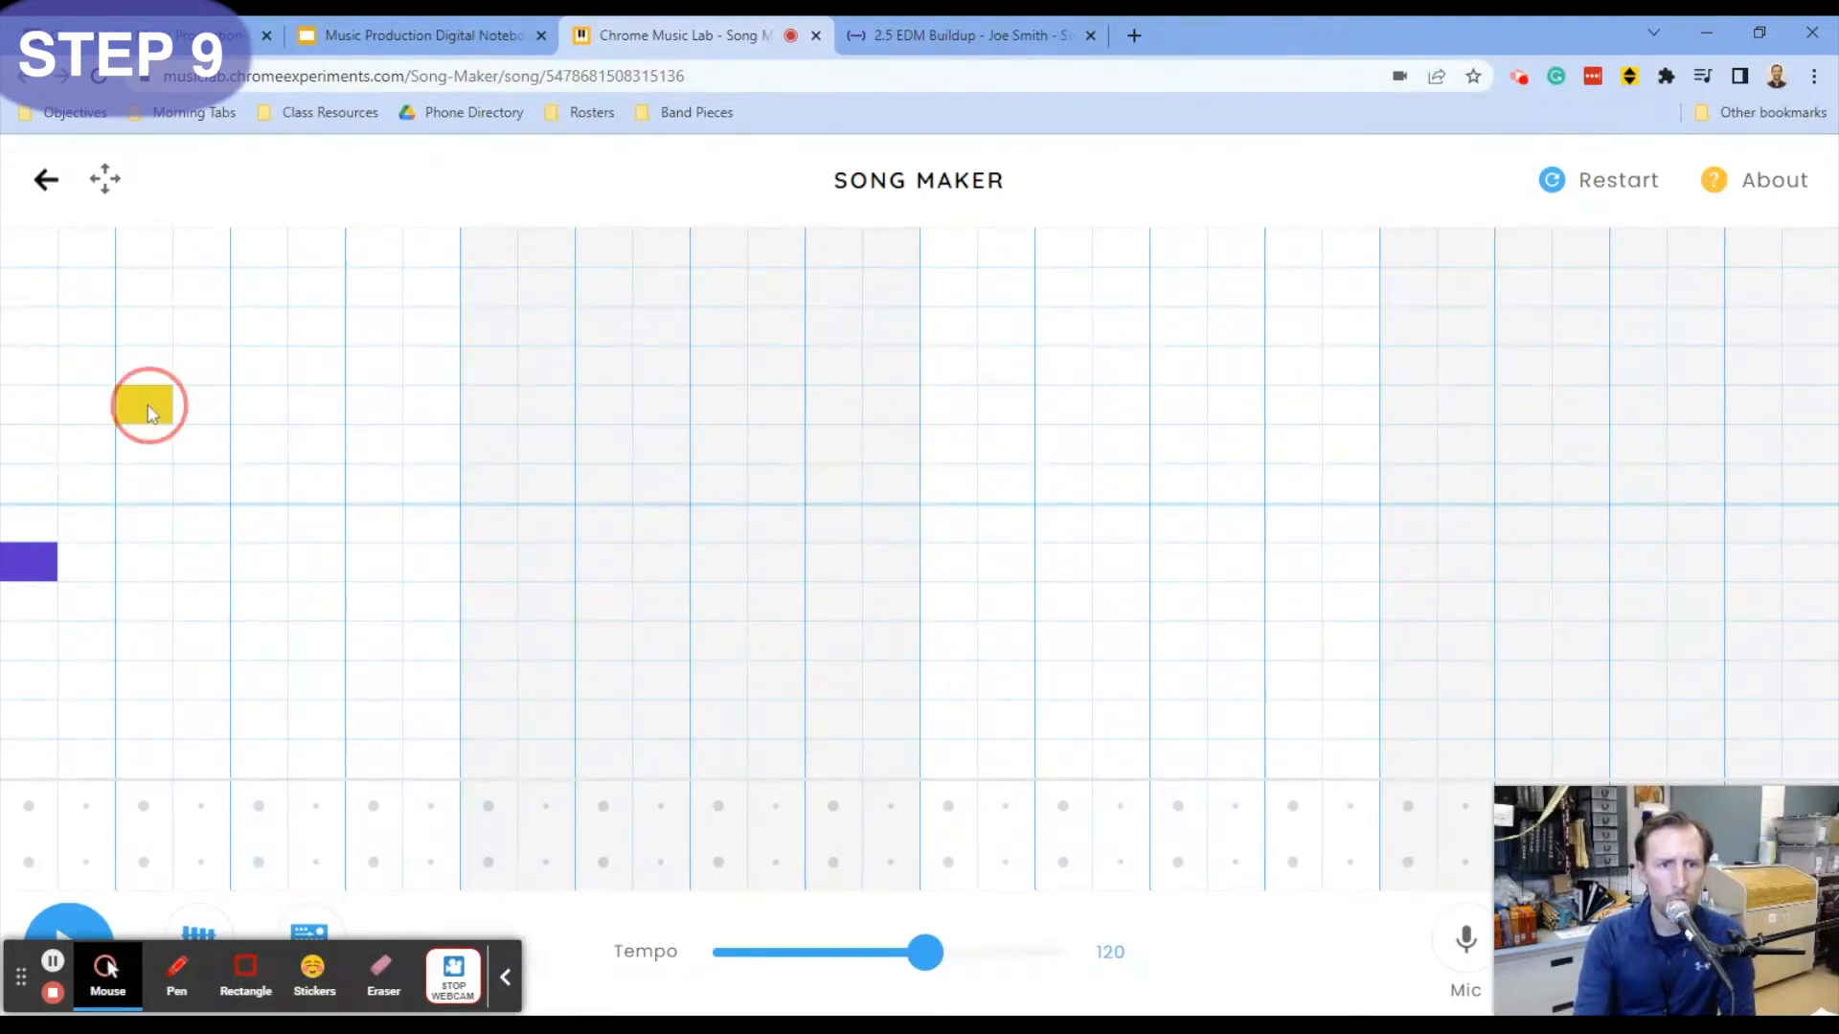
click(264, 491)
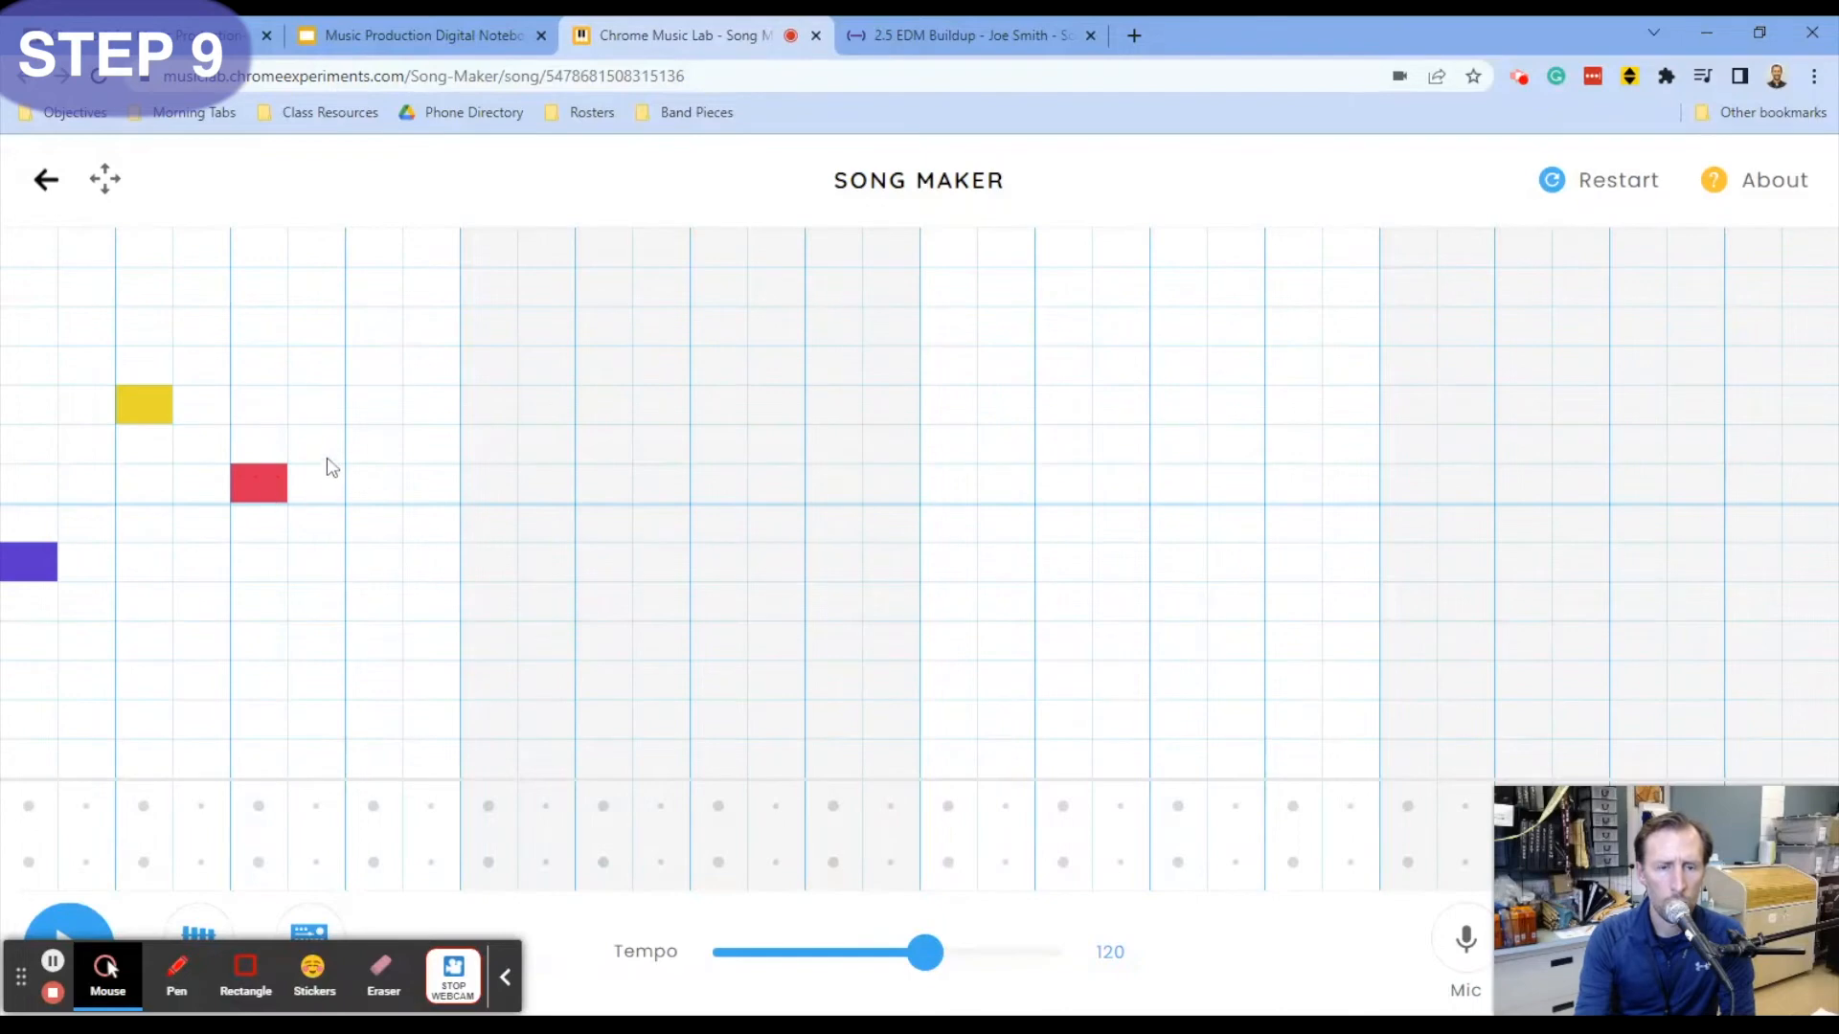
click(377, 488)
click(431, 406)
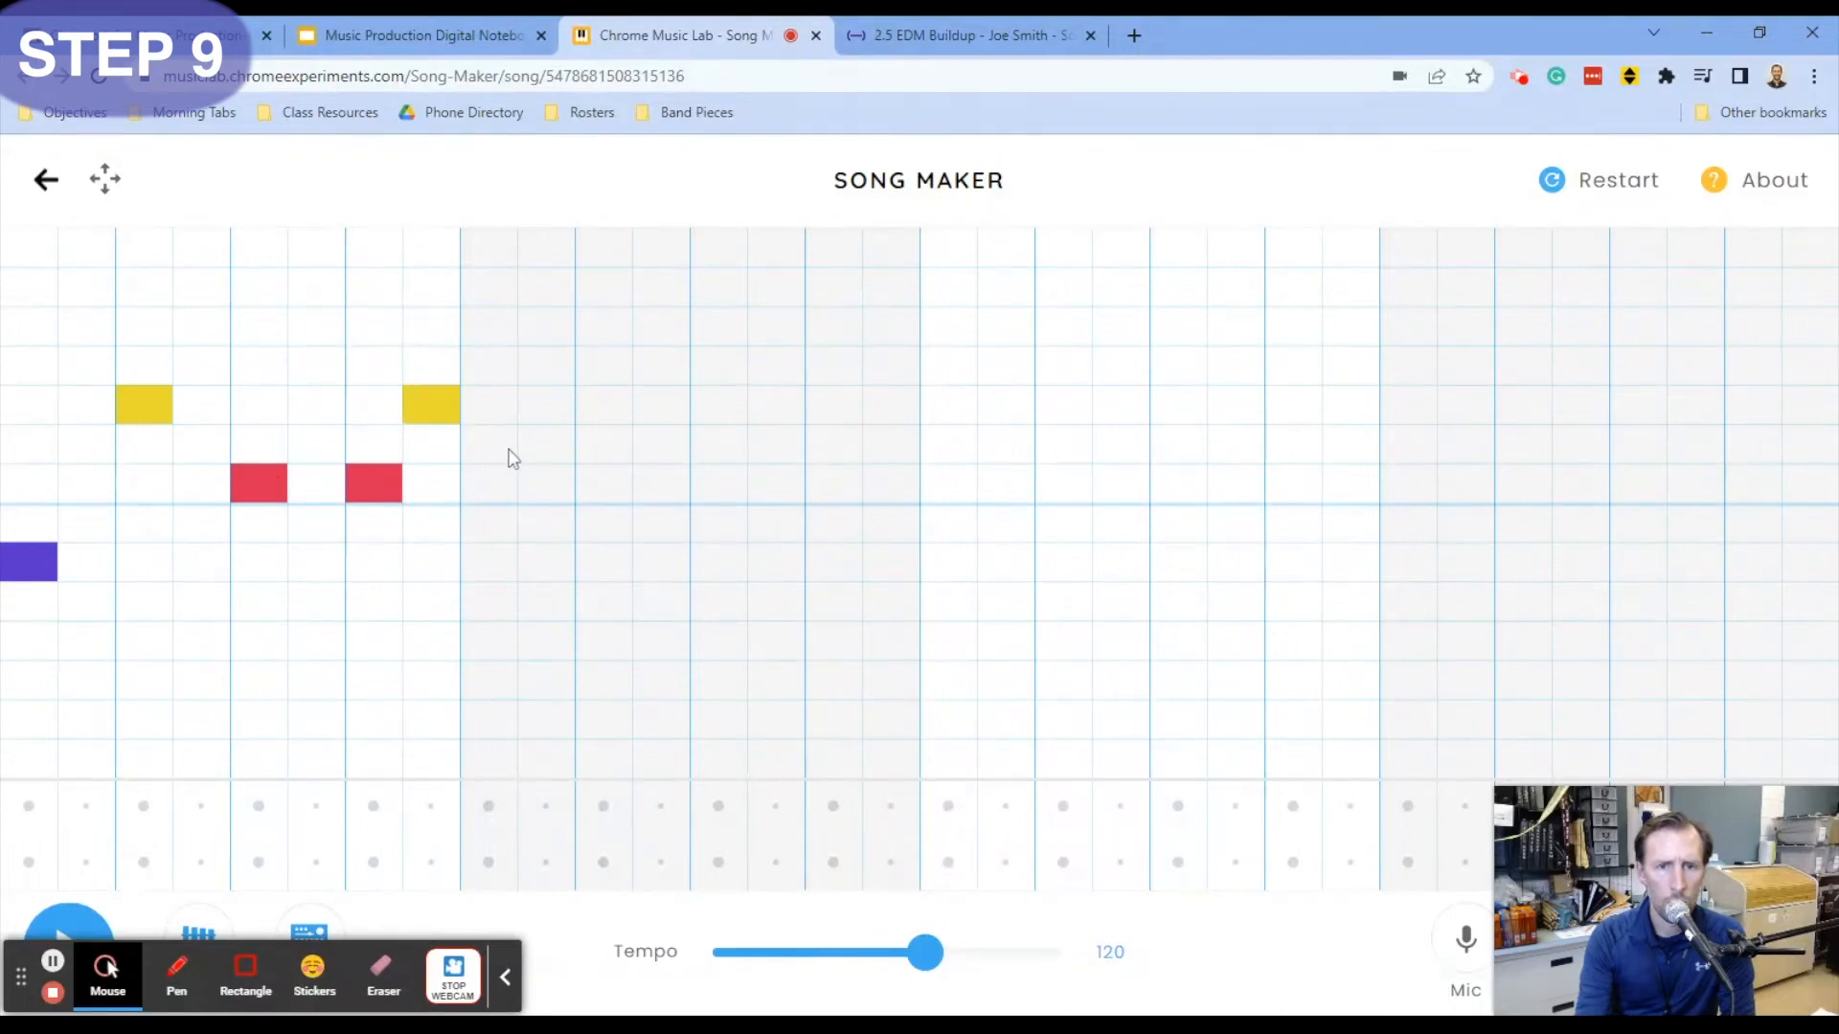
- Fill measure 2 with orange on 1-and, yellow on 2, orange on 2-and, pink on 3 and 4, and yellow on 4-and
click(546, 441)
click(609, 412)
click(661, 446)
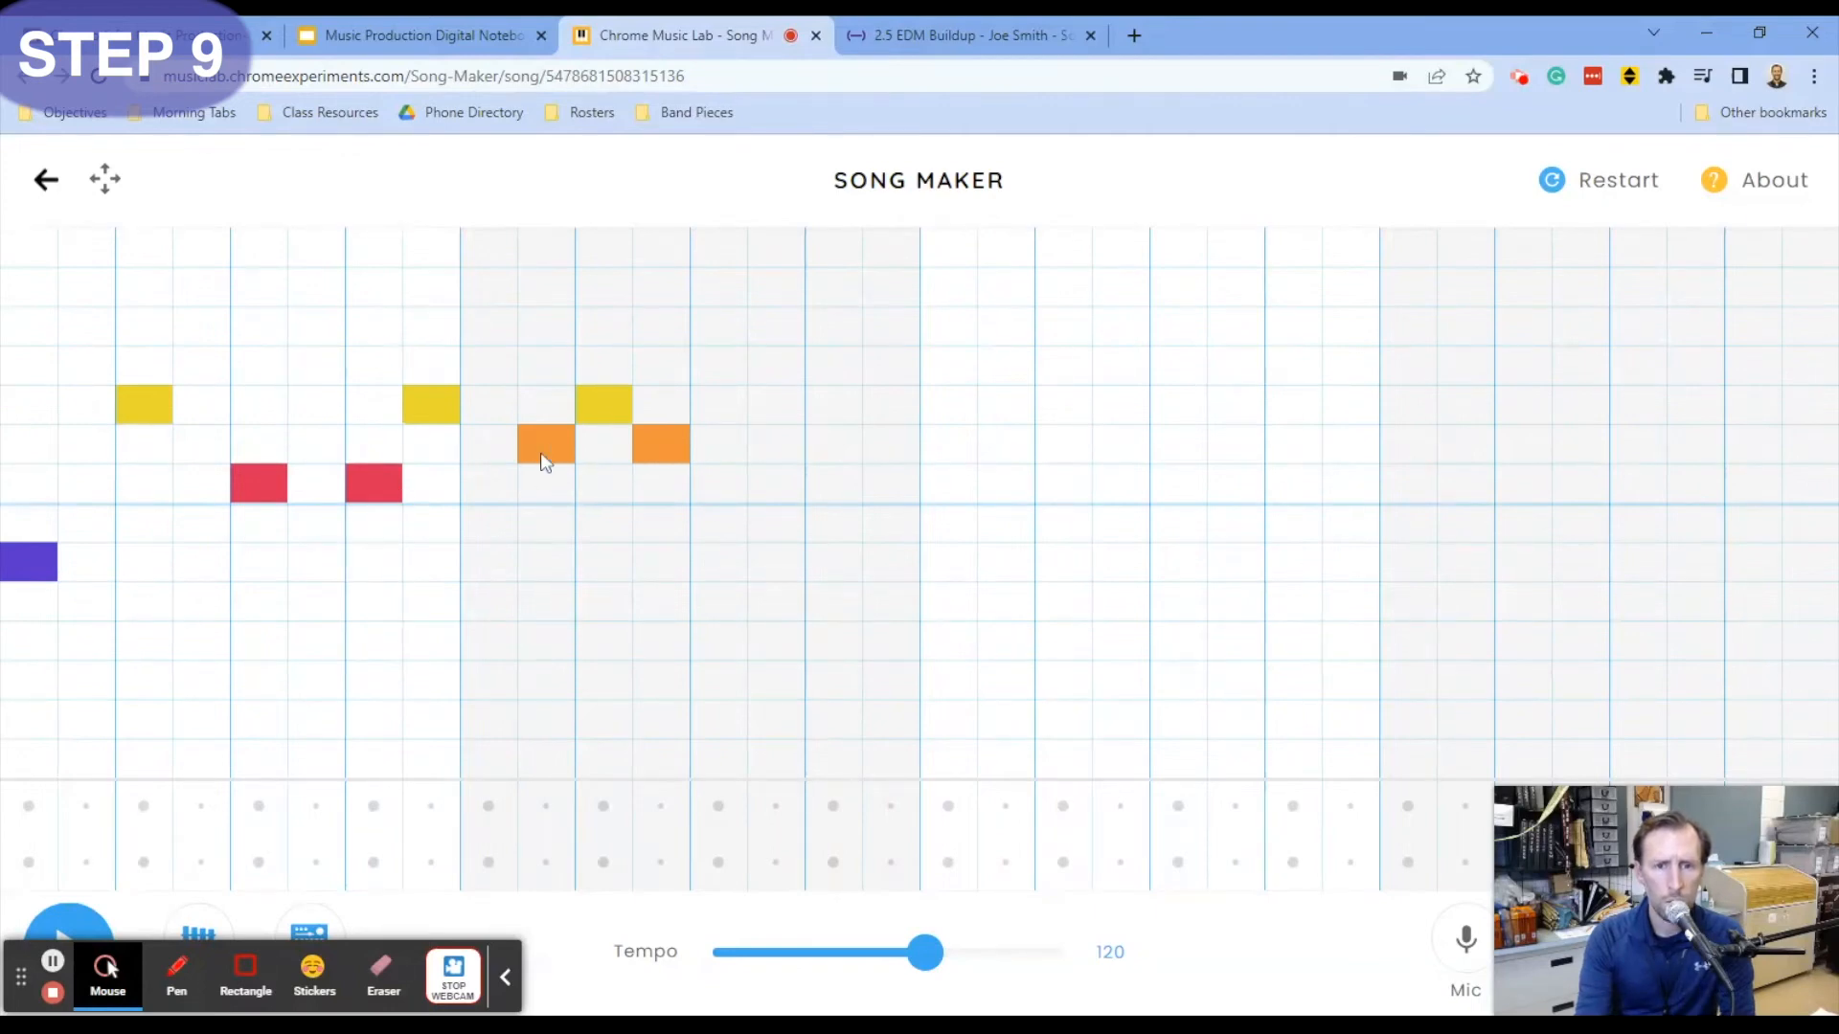
click(739, 563)
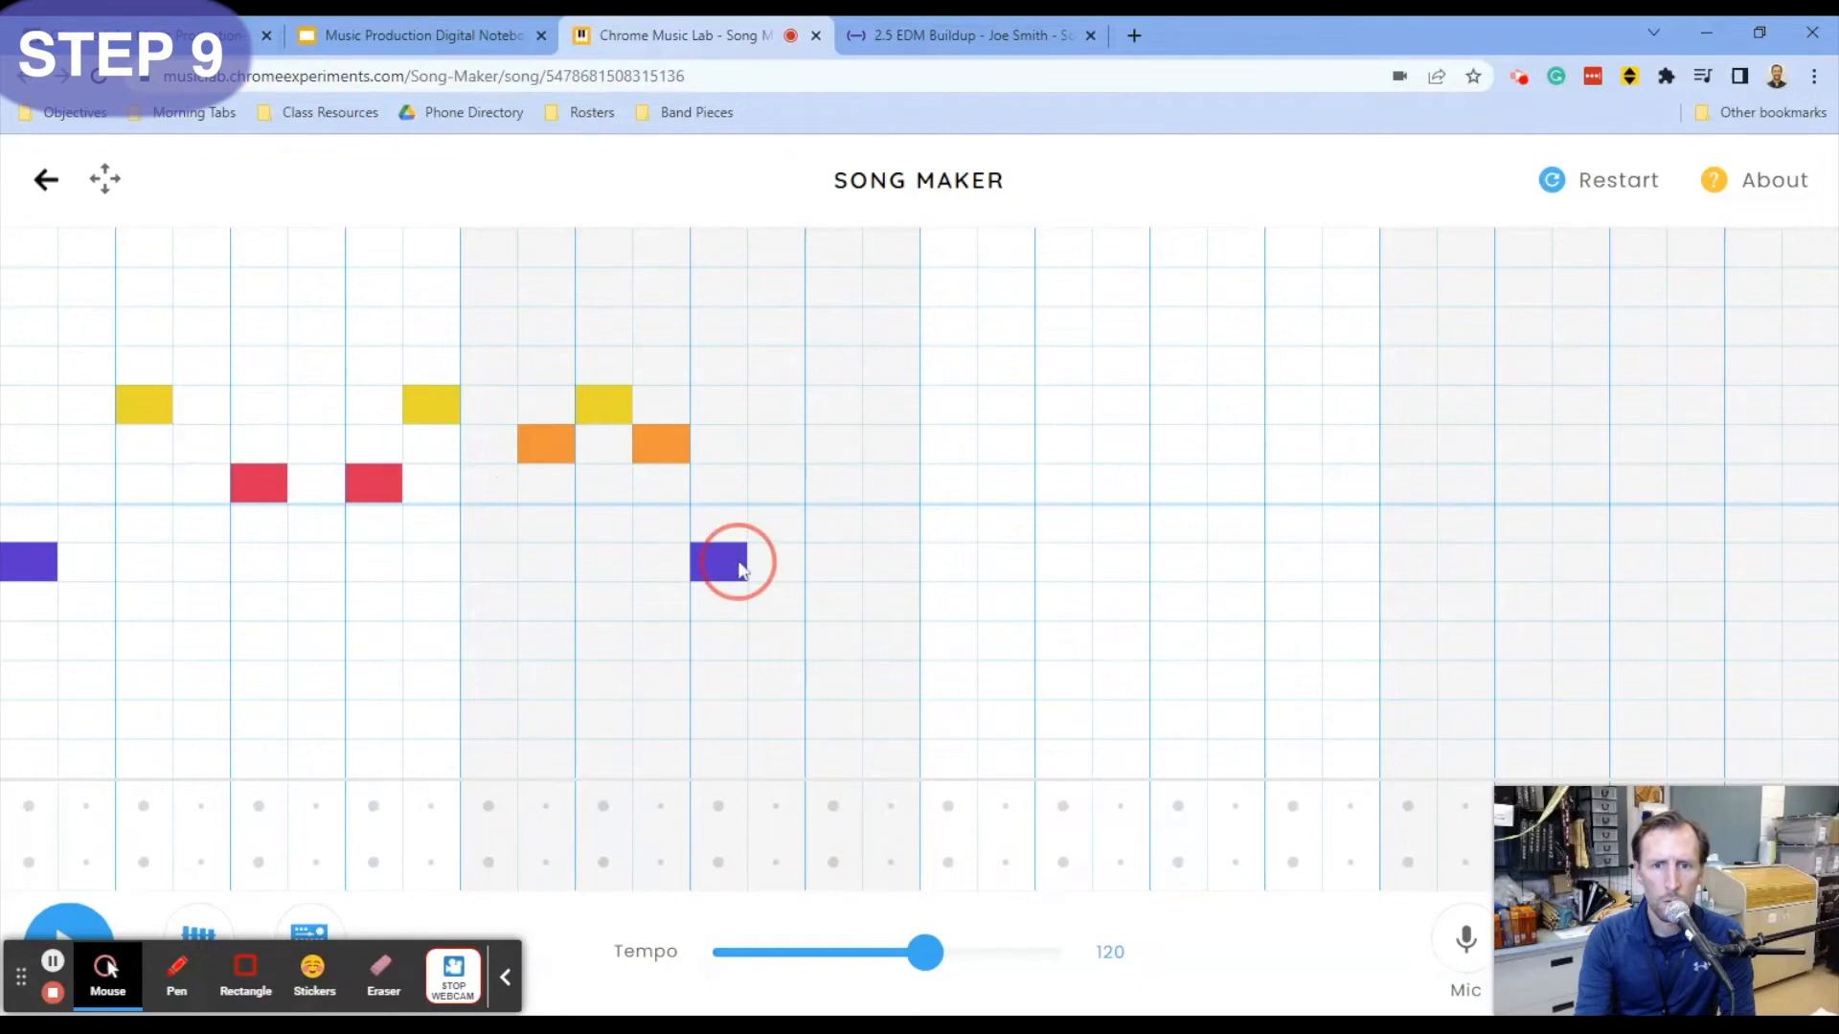
click(739, 565)
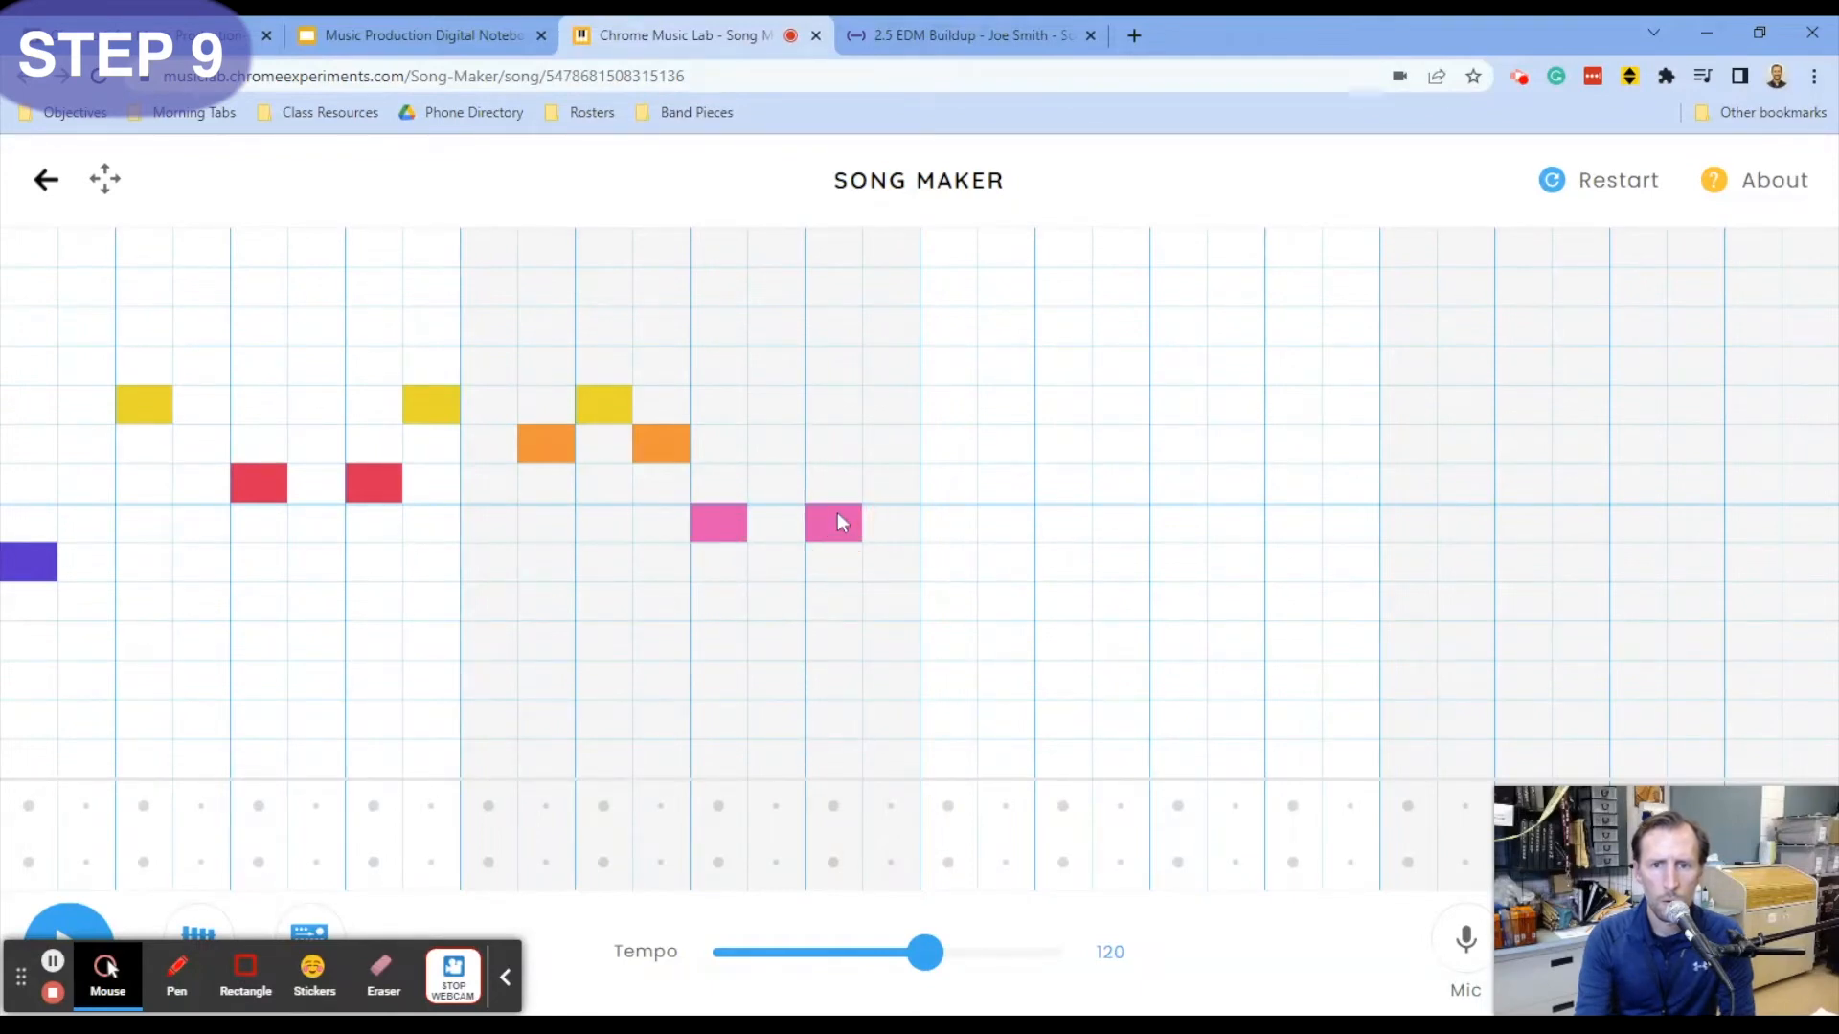
click(889, 401)
- Fill measure 3 with low purple notes on beats 1 and 3, a high purple on 2-and, and green on 4-and
click(953, 568)
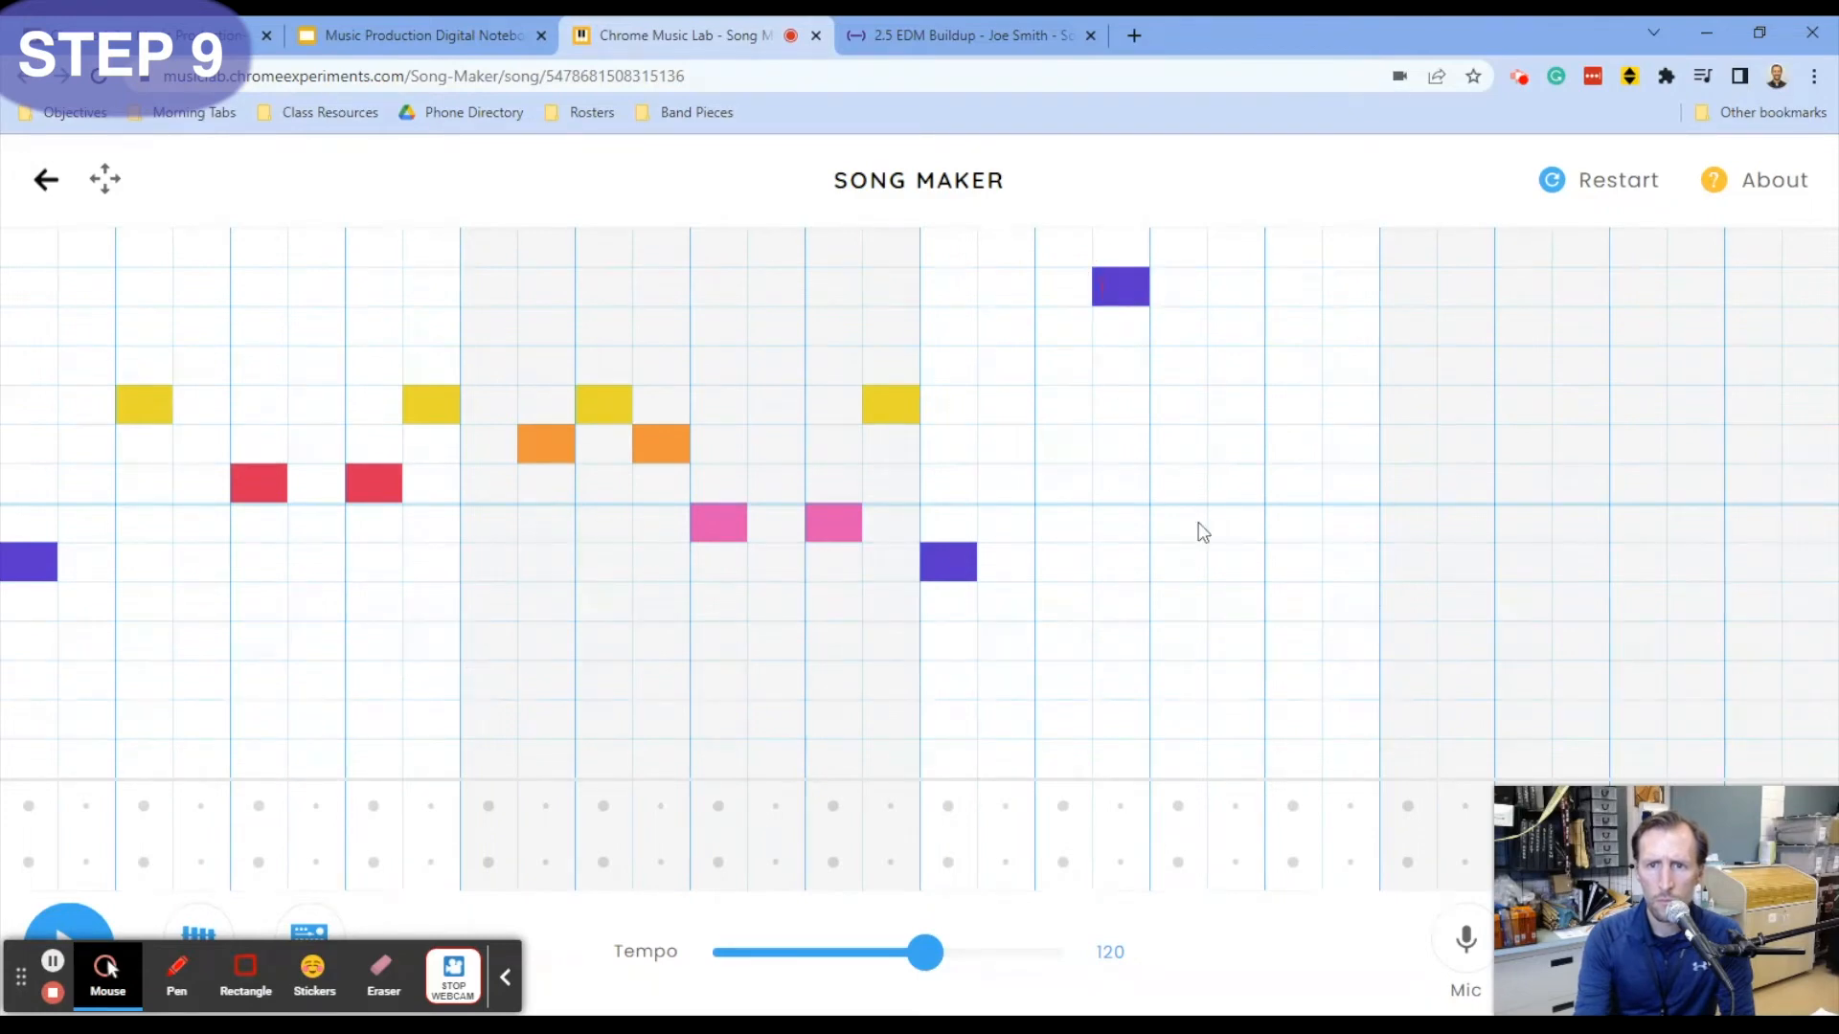
click(1181, 563)
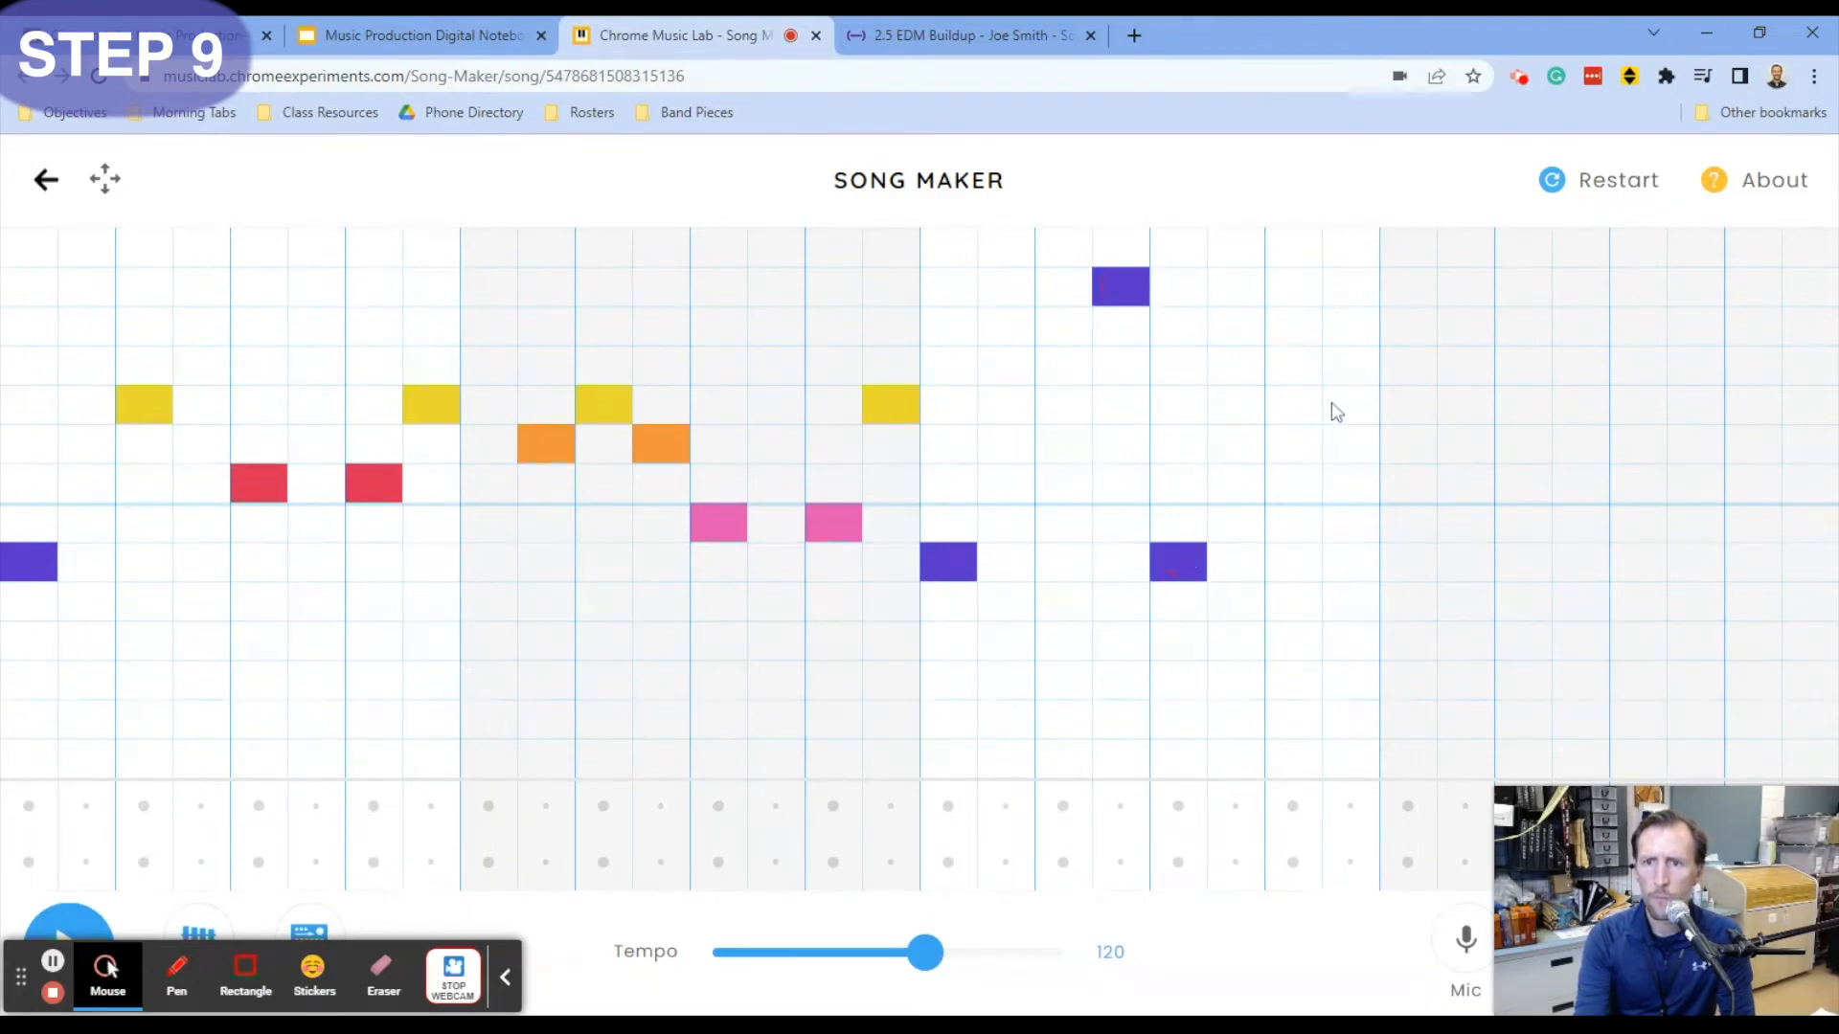
click(1239, 366)
- Fill measure 4 with eight consecutive eighth notes: red, yellow, pink, orange, pink, orange, red, pink
click(1398, 492)
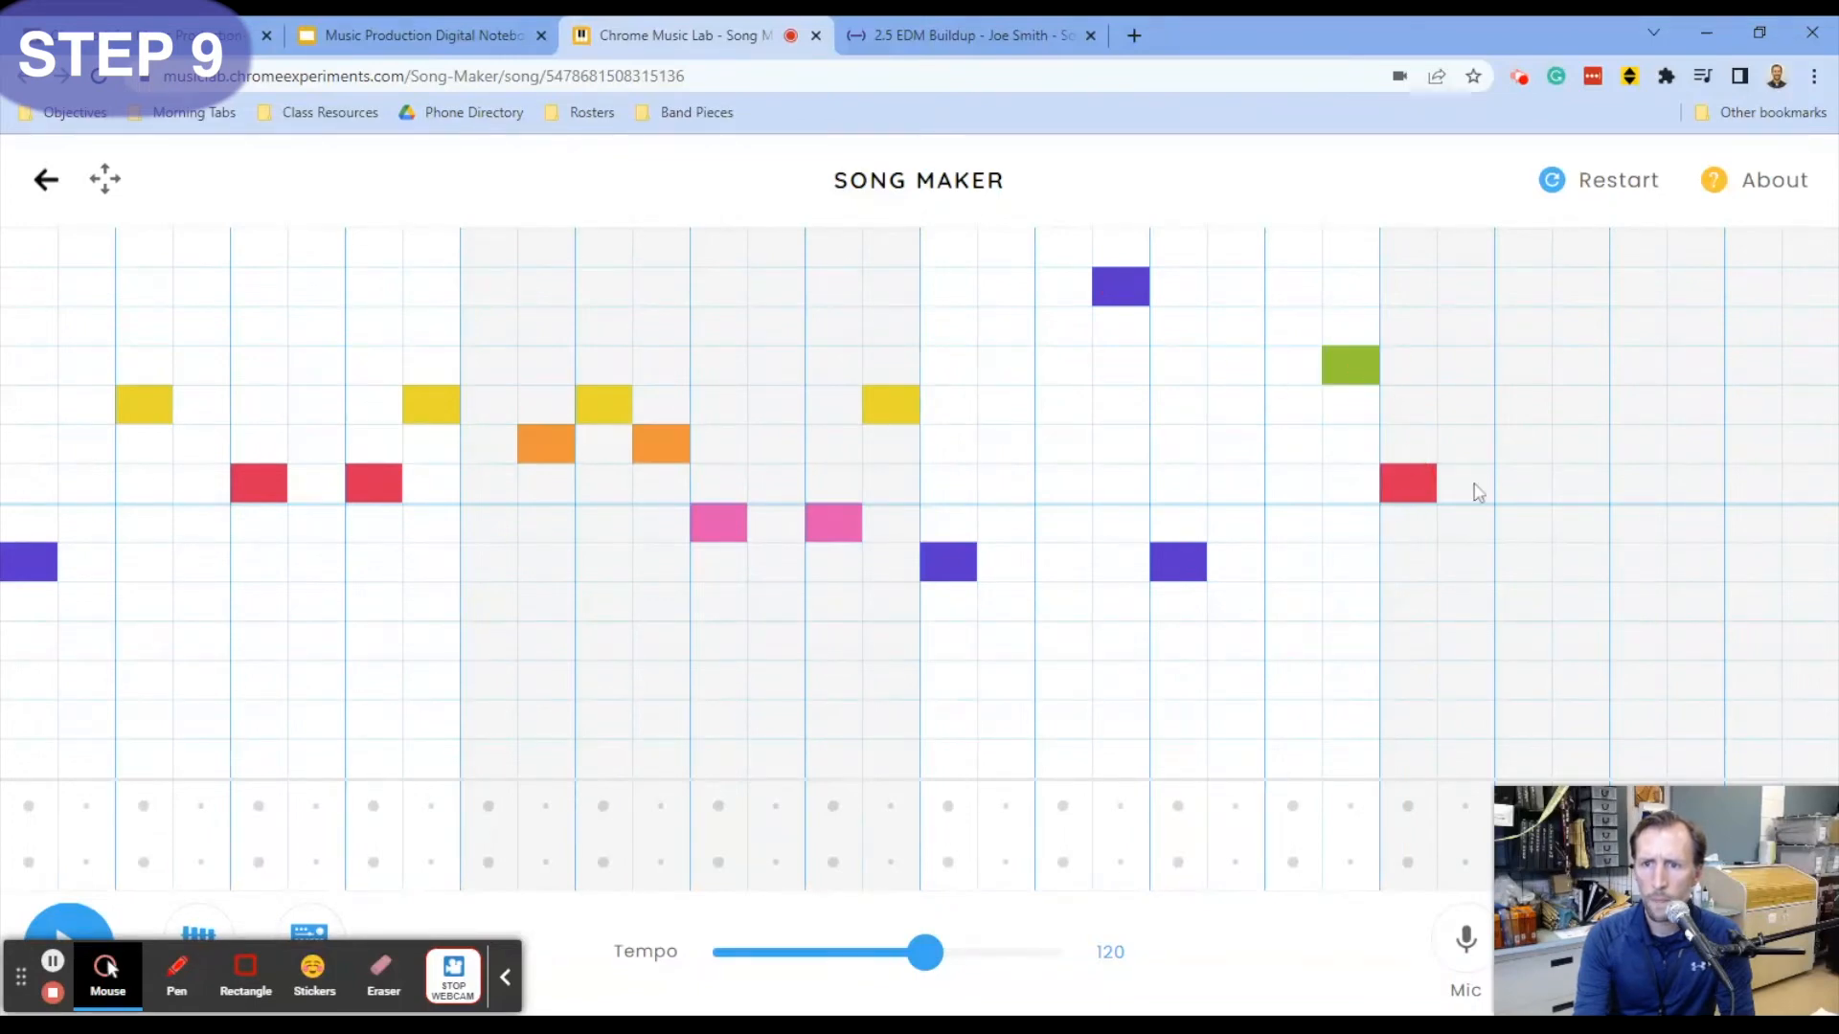
click(1475, 410)
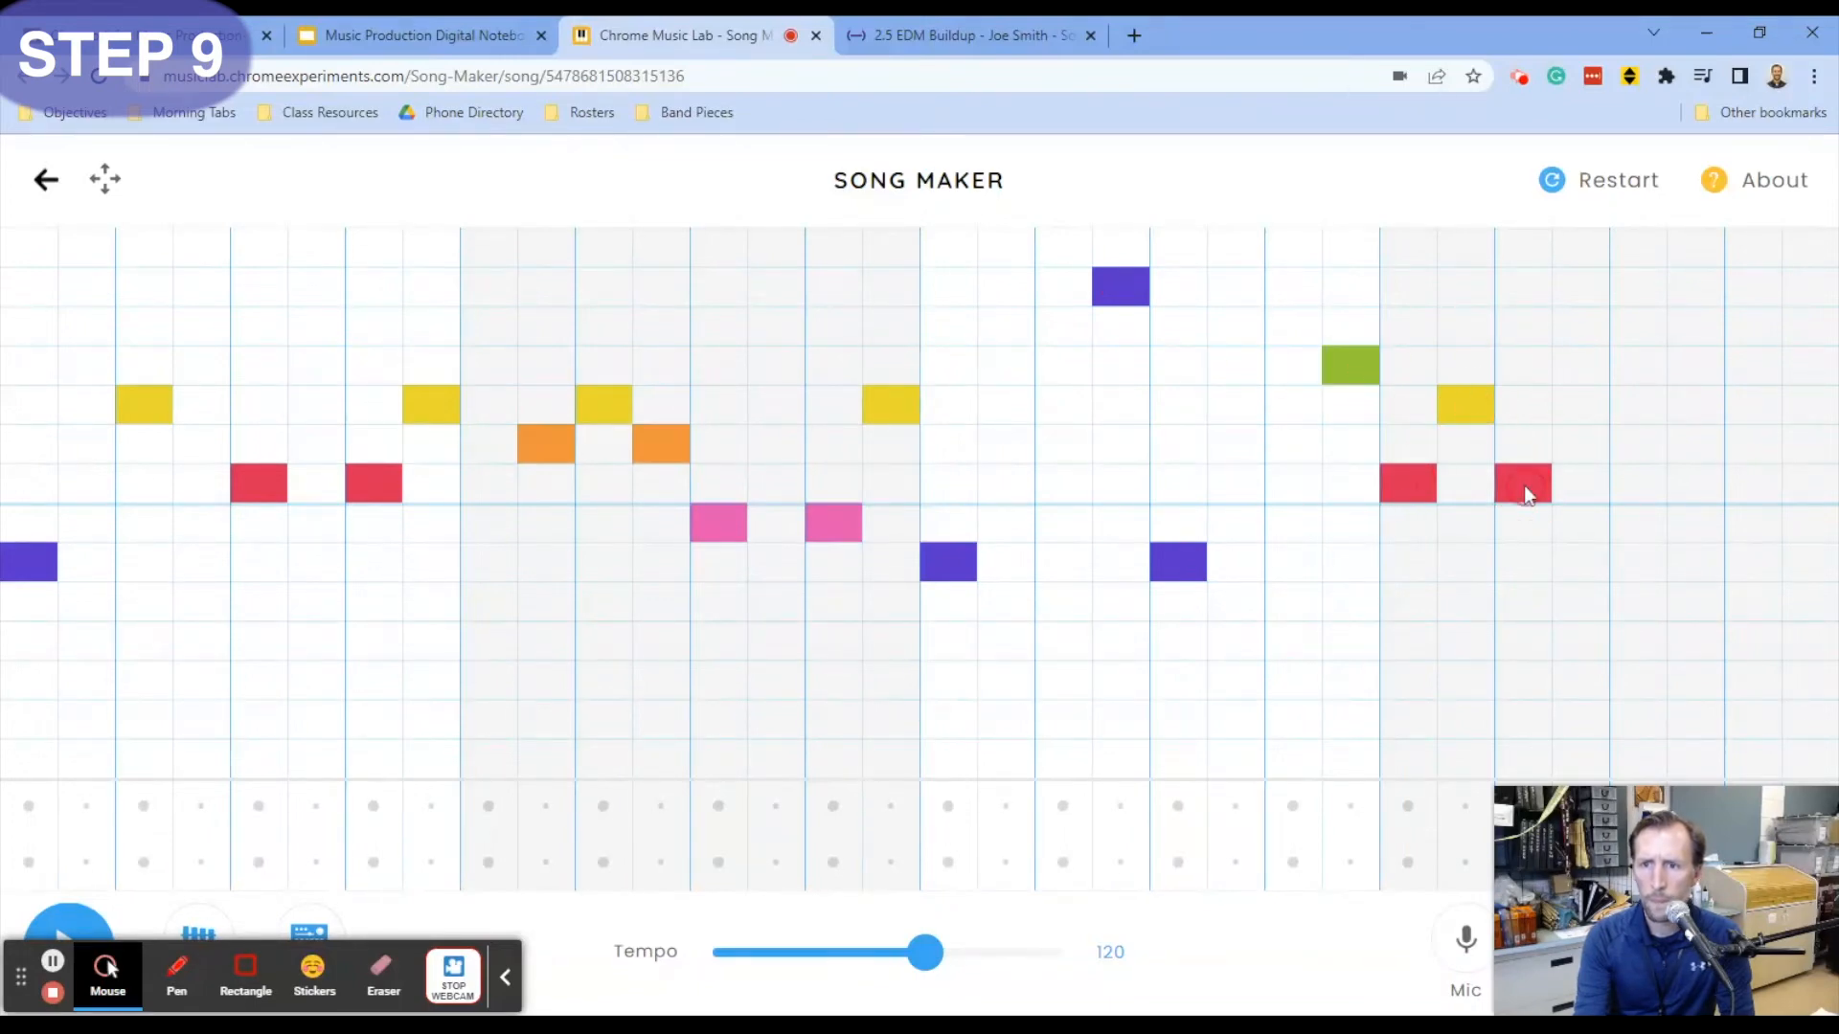
click(1527, 494)
click(1524, 521)
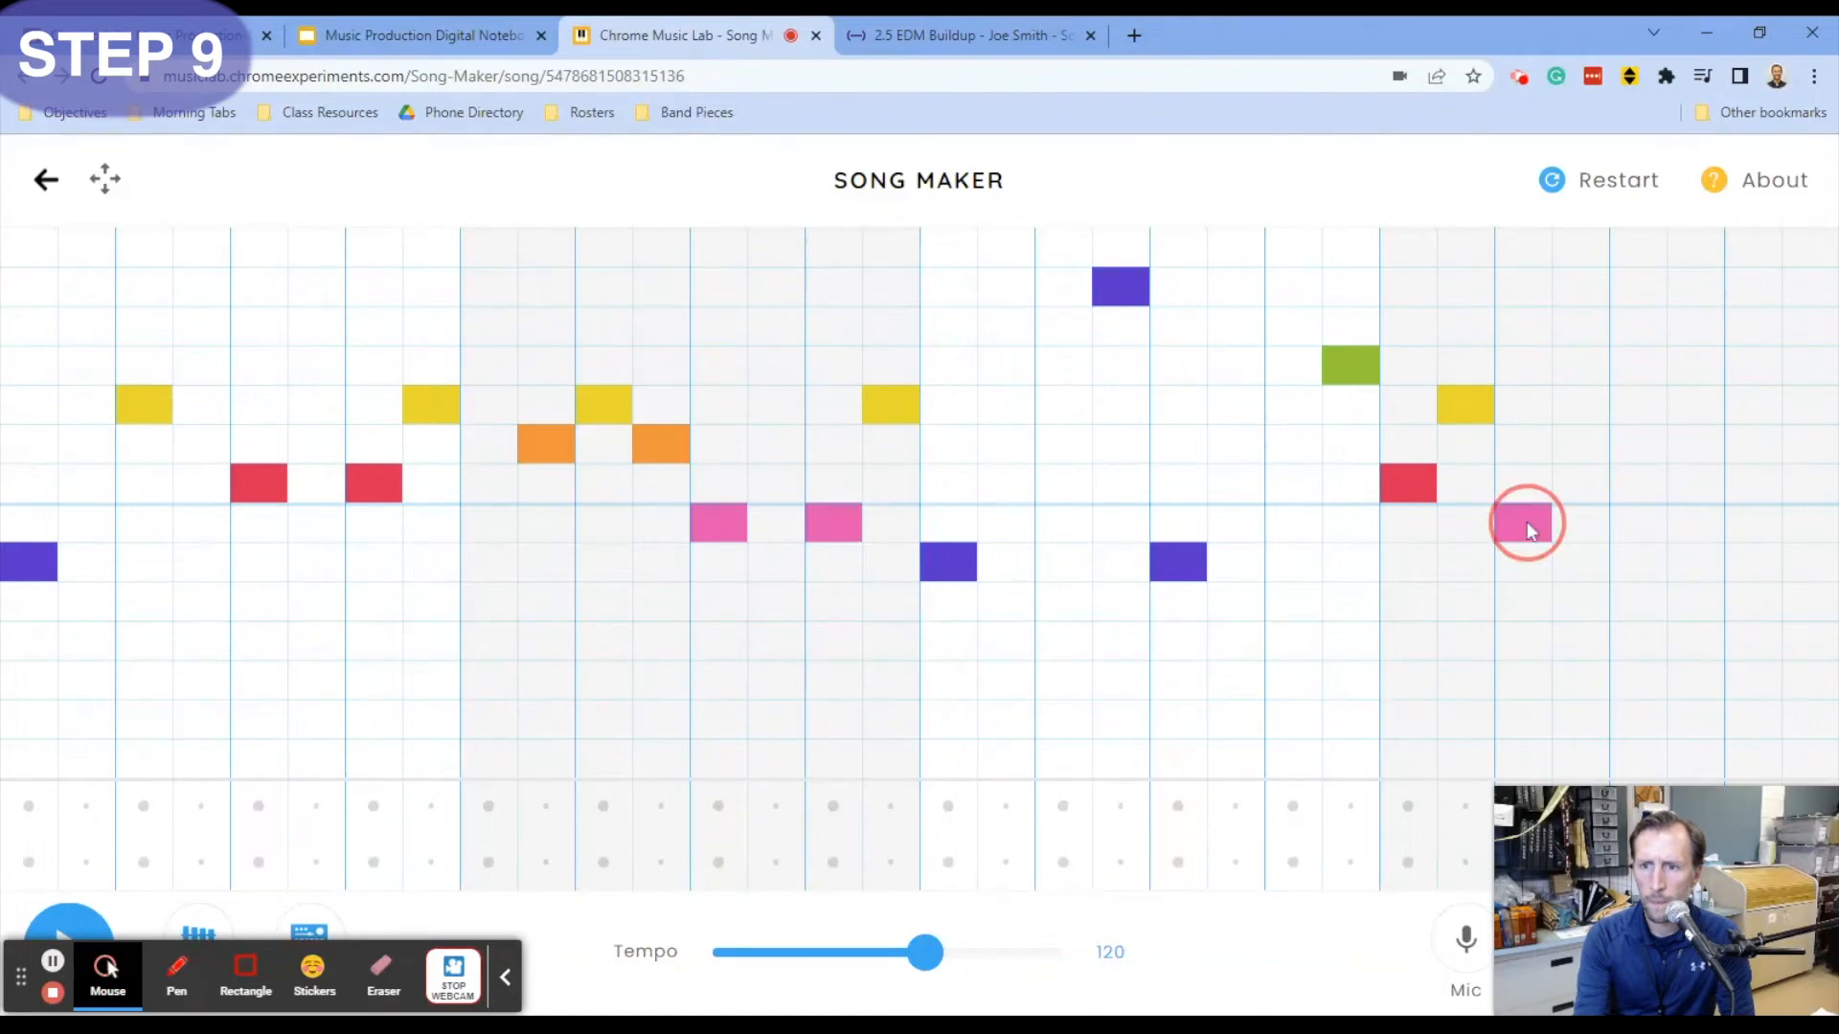
click(1588, 450)
click(1647, 576)
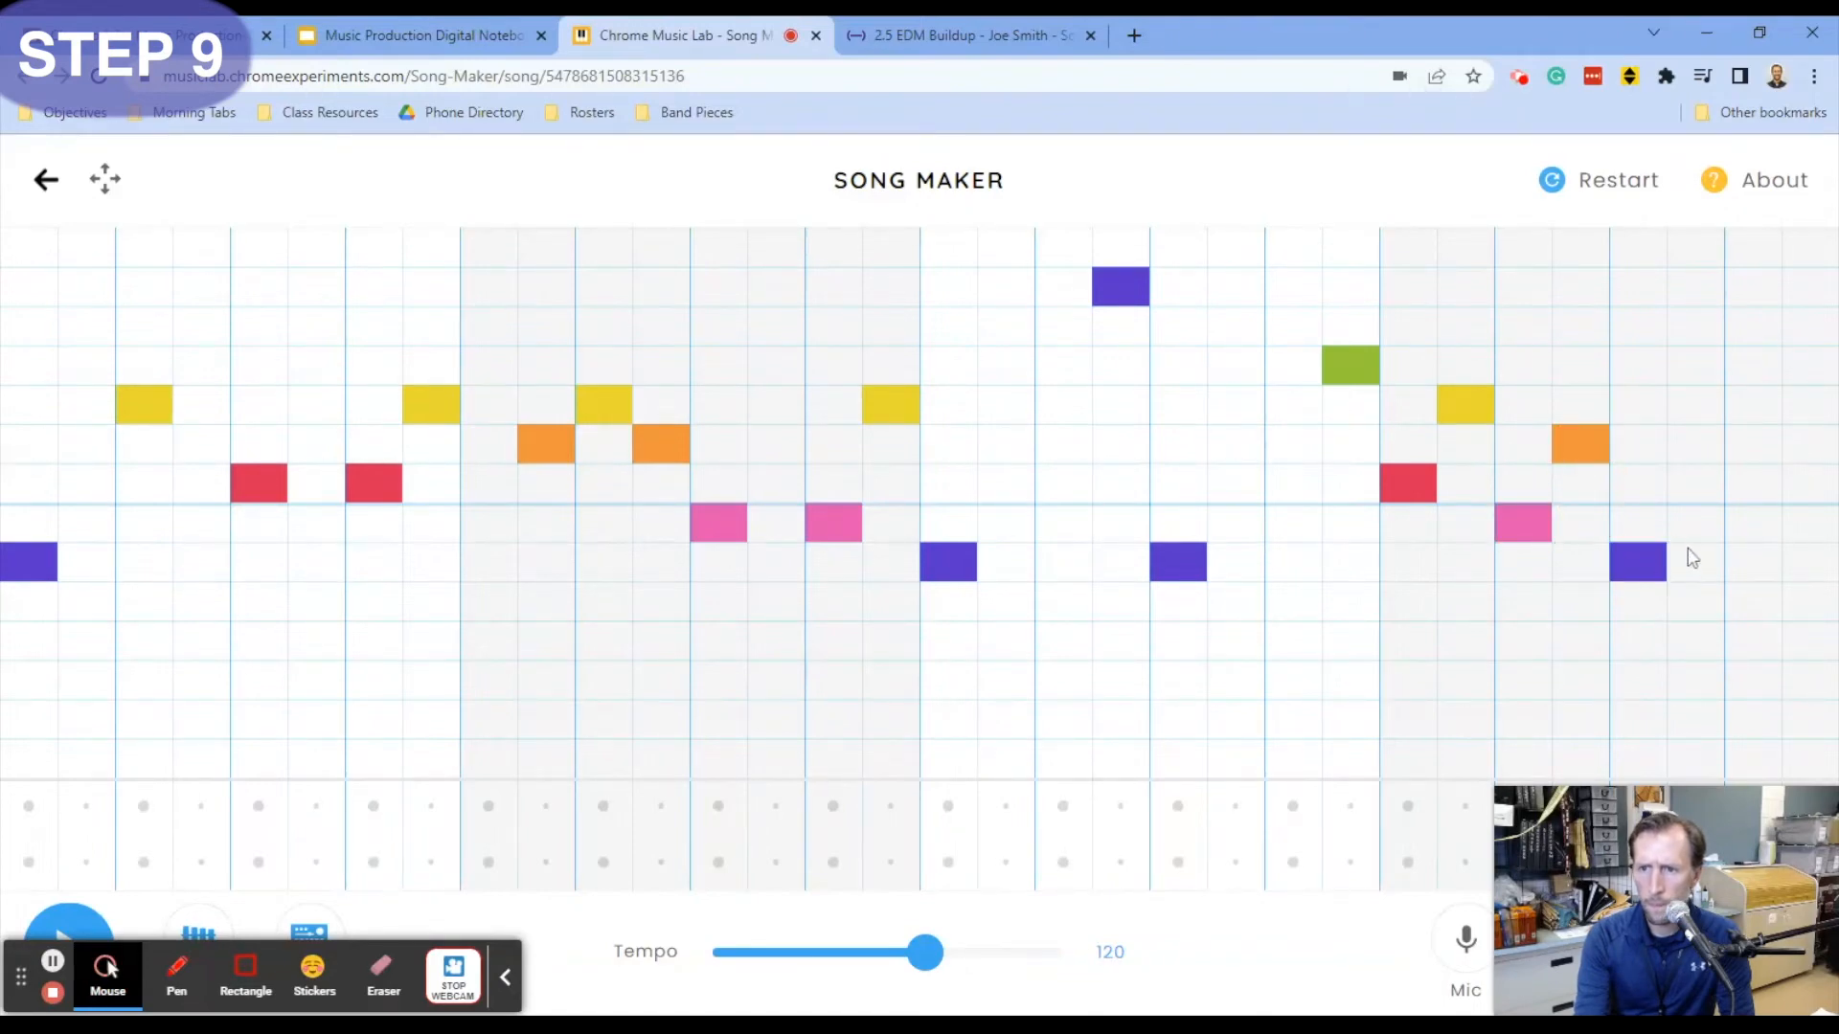
click(1638, 530)
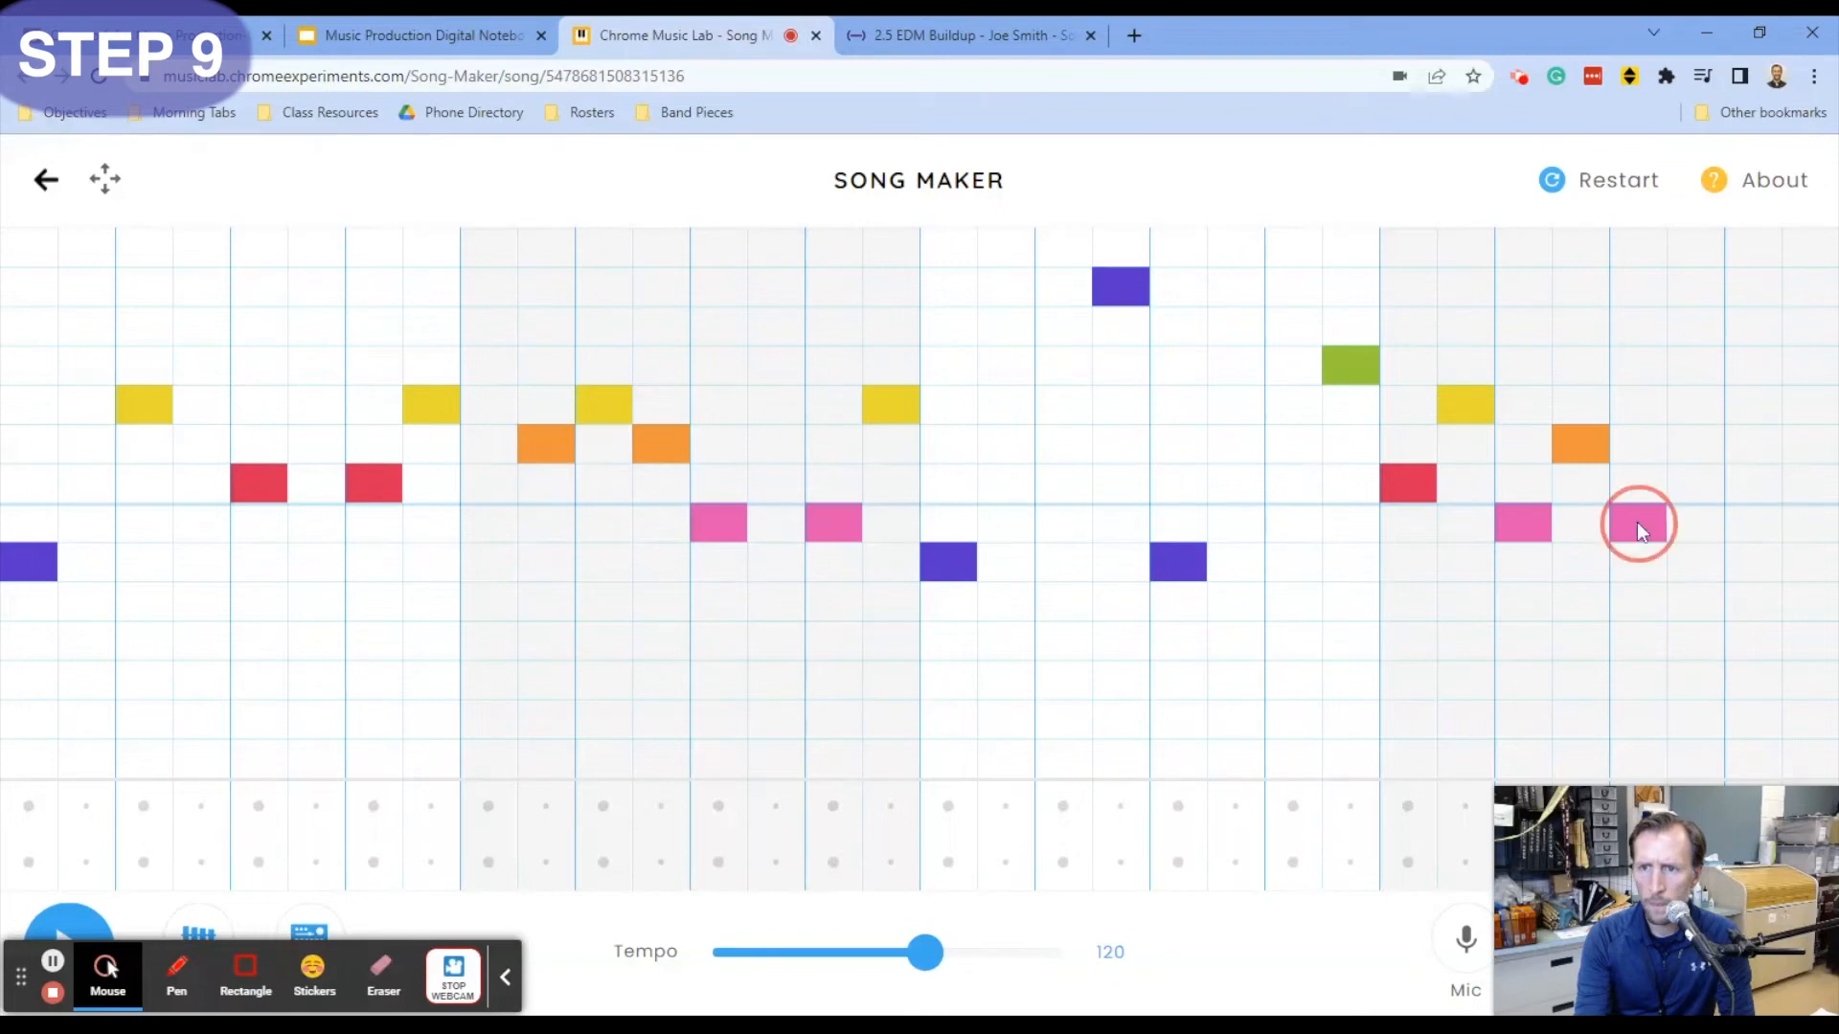
click(1697, 441)
click(1756, 485)
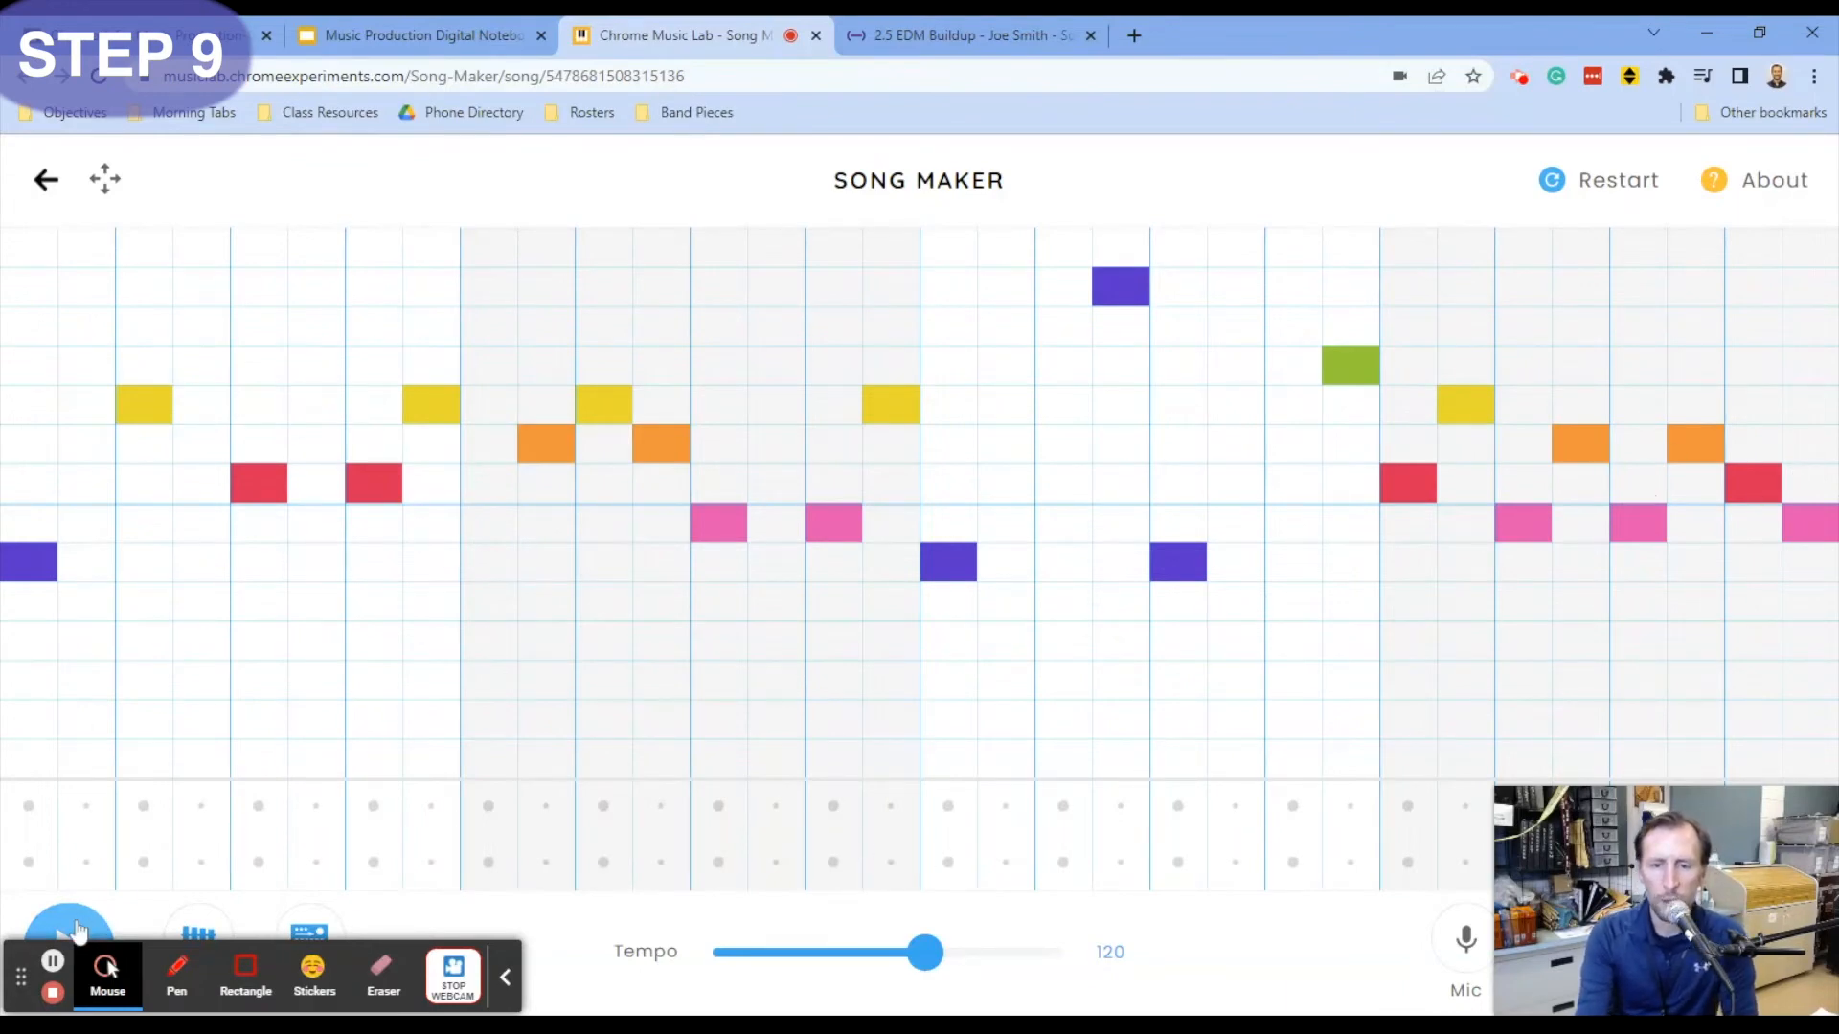
- Play back the four-measure melody, save the song and download it as a MIDI file
click(76, 929)
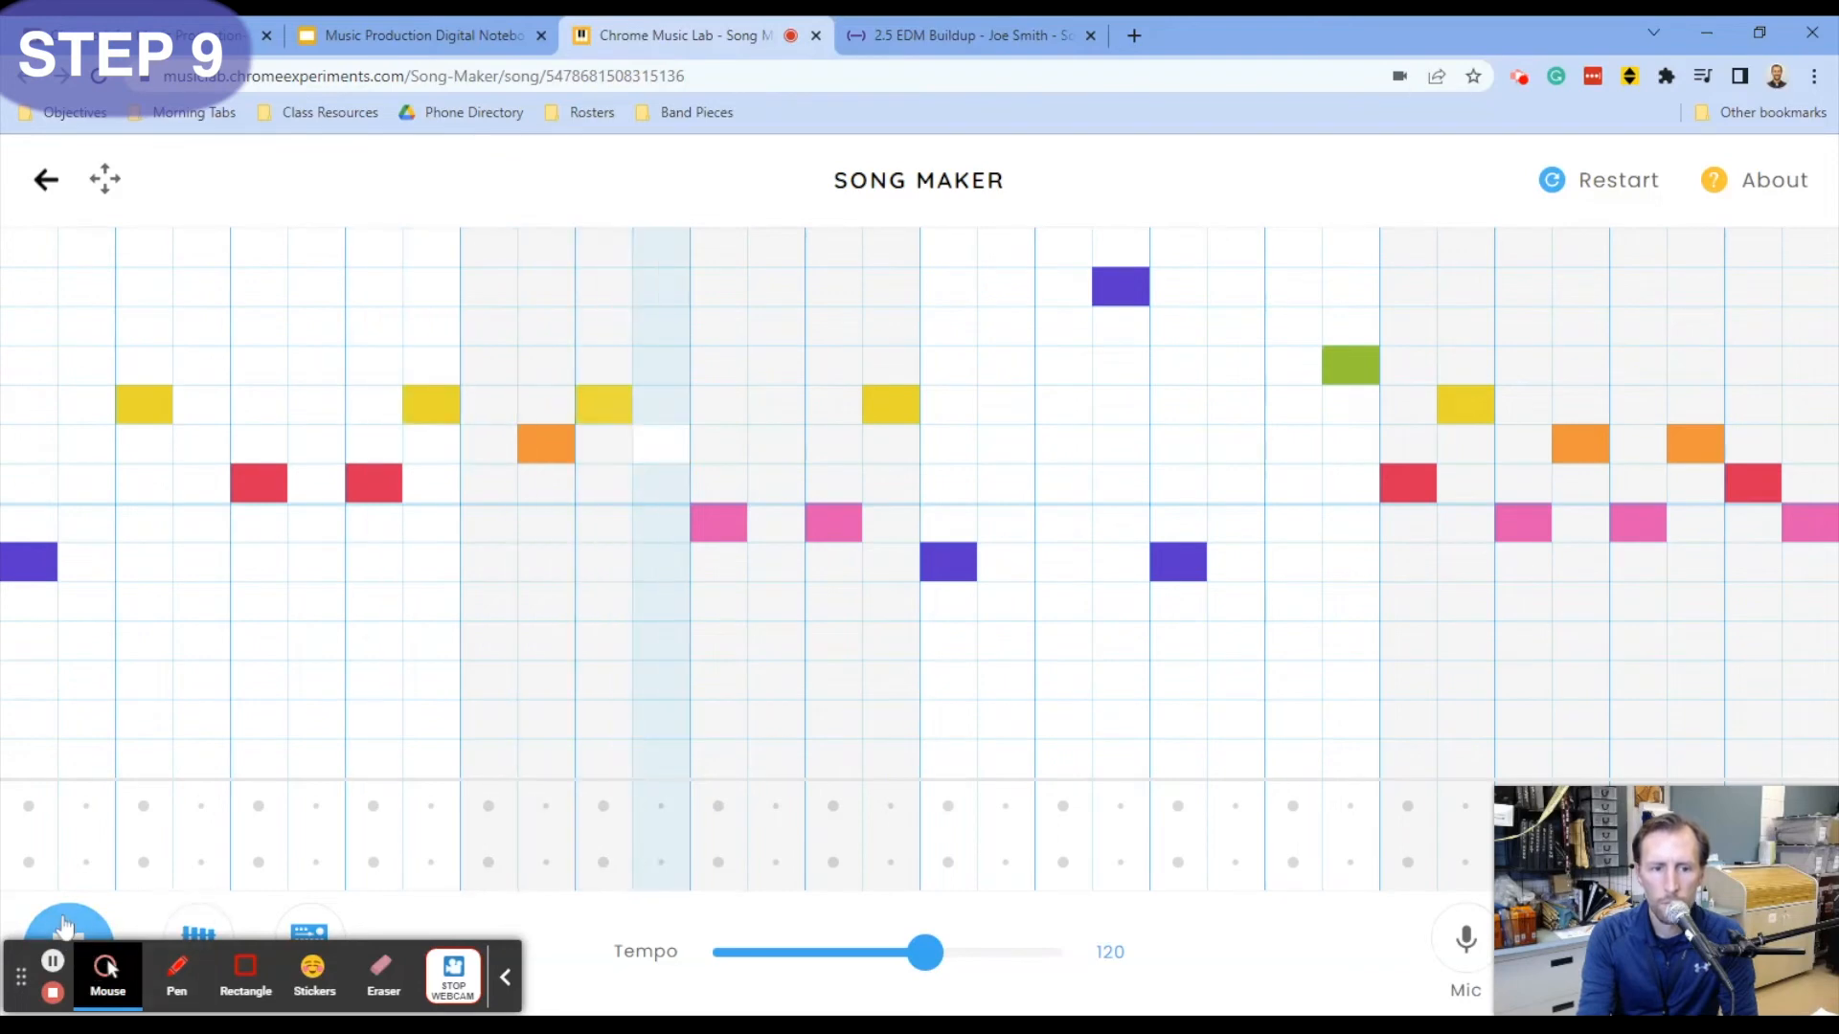
key(space)
click(505, 981)
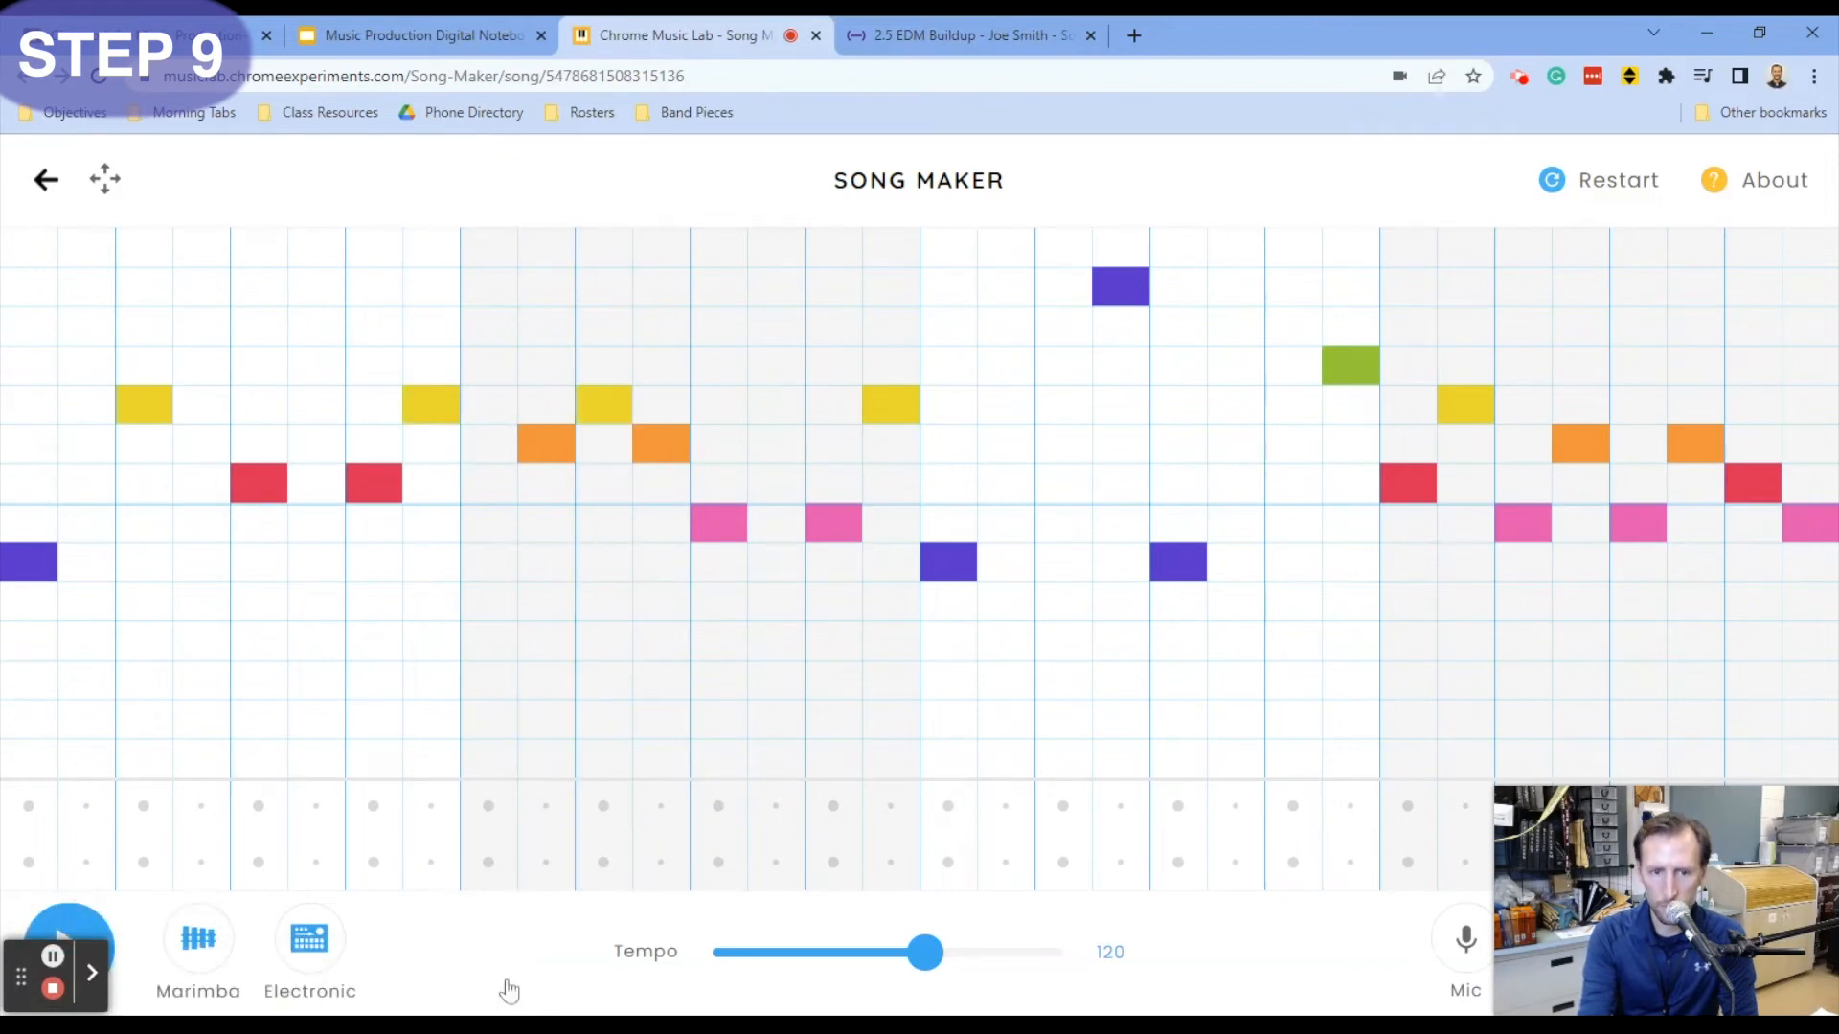
drag(1651, 963, 1651, 851)
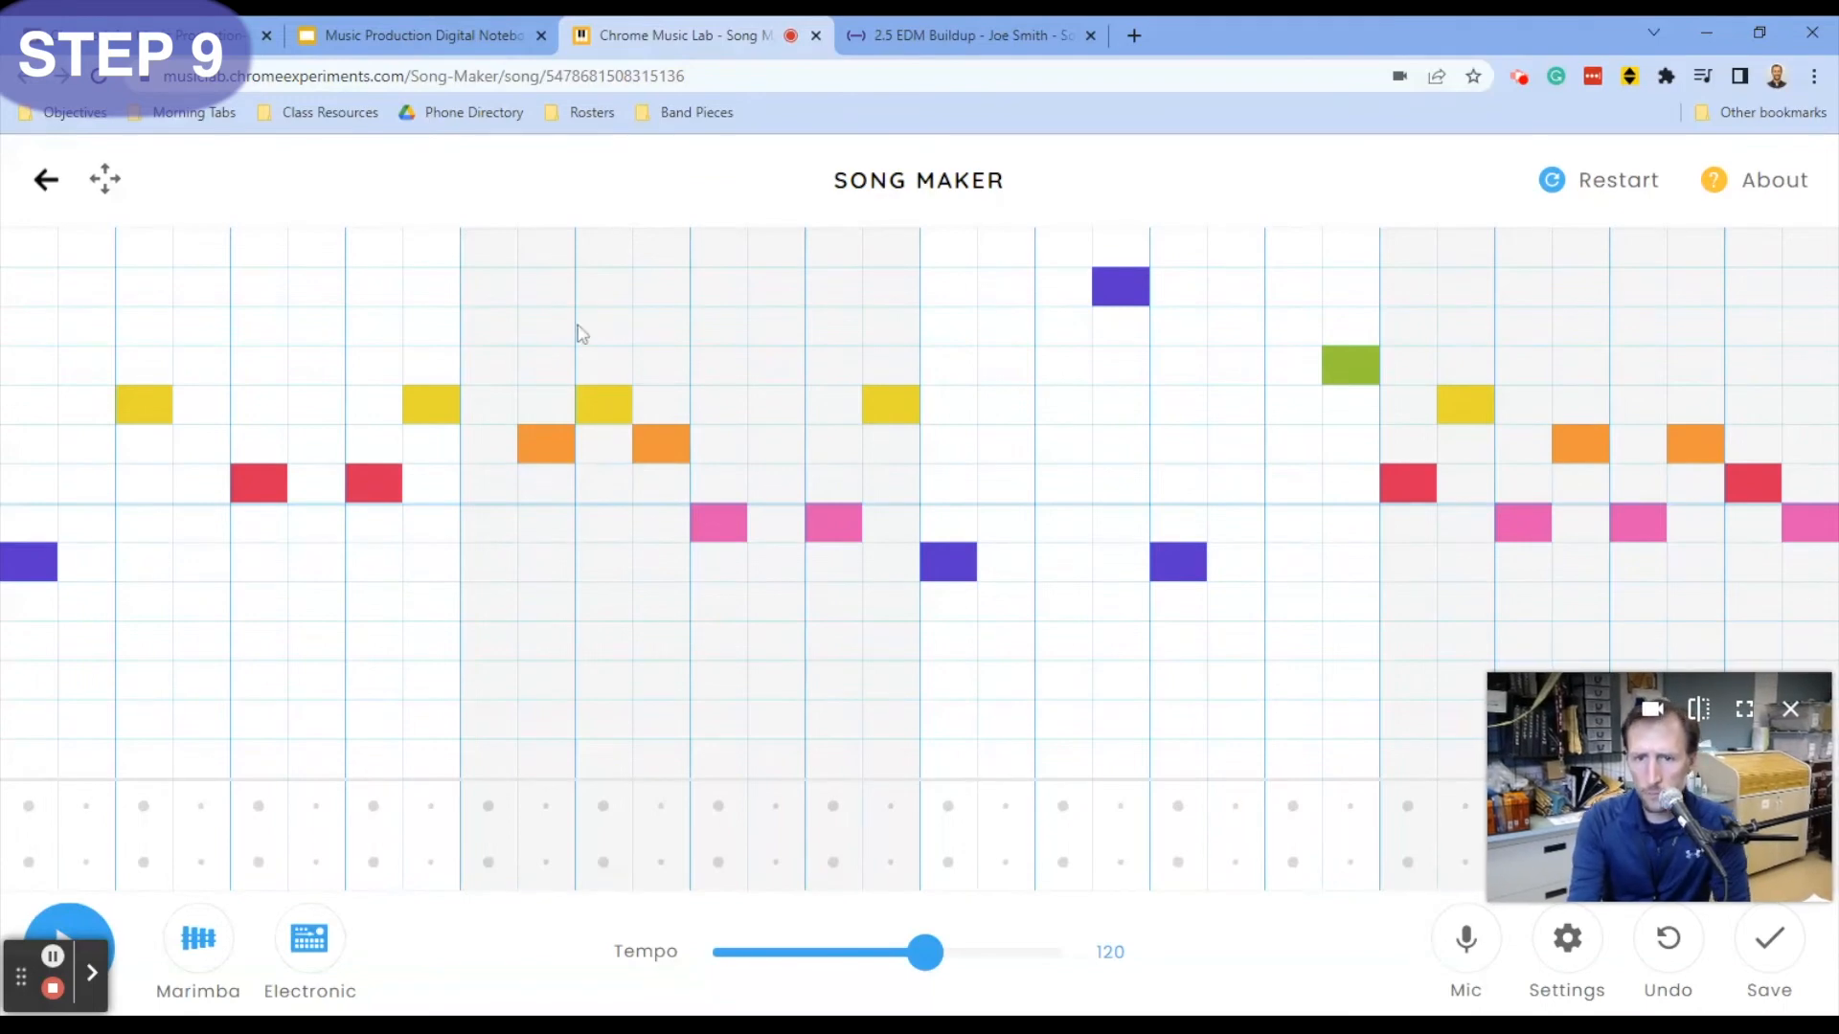
click(1782, 943)
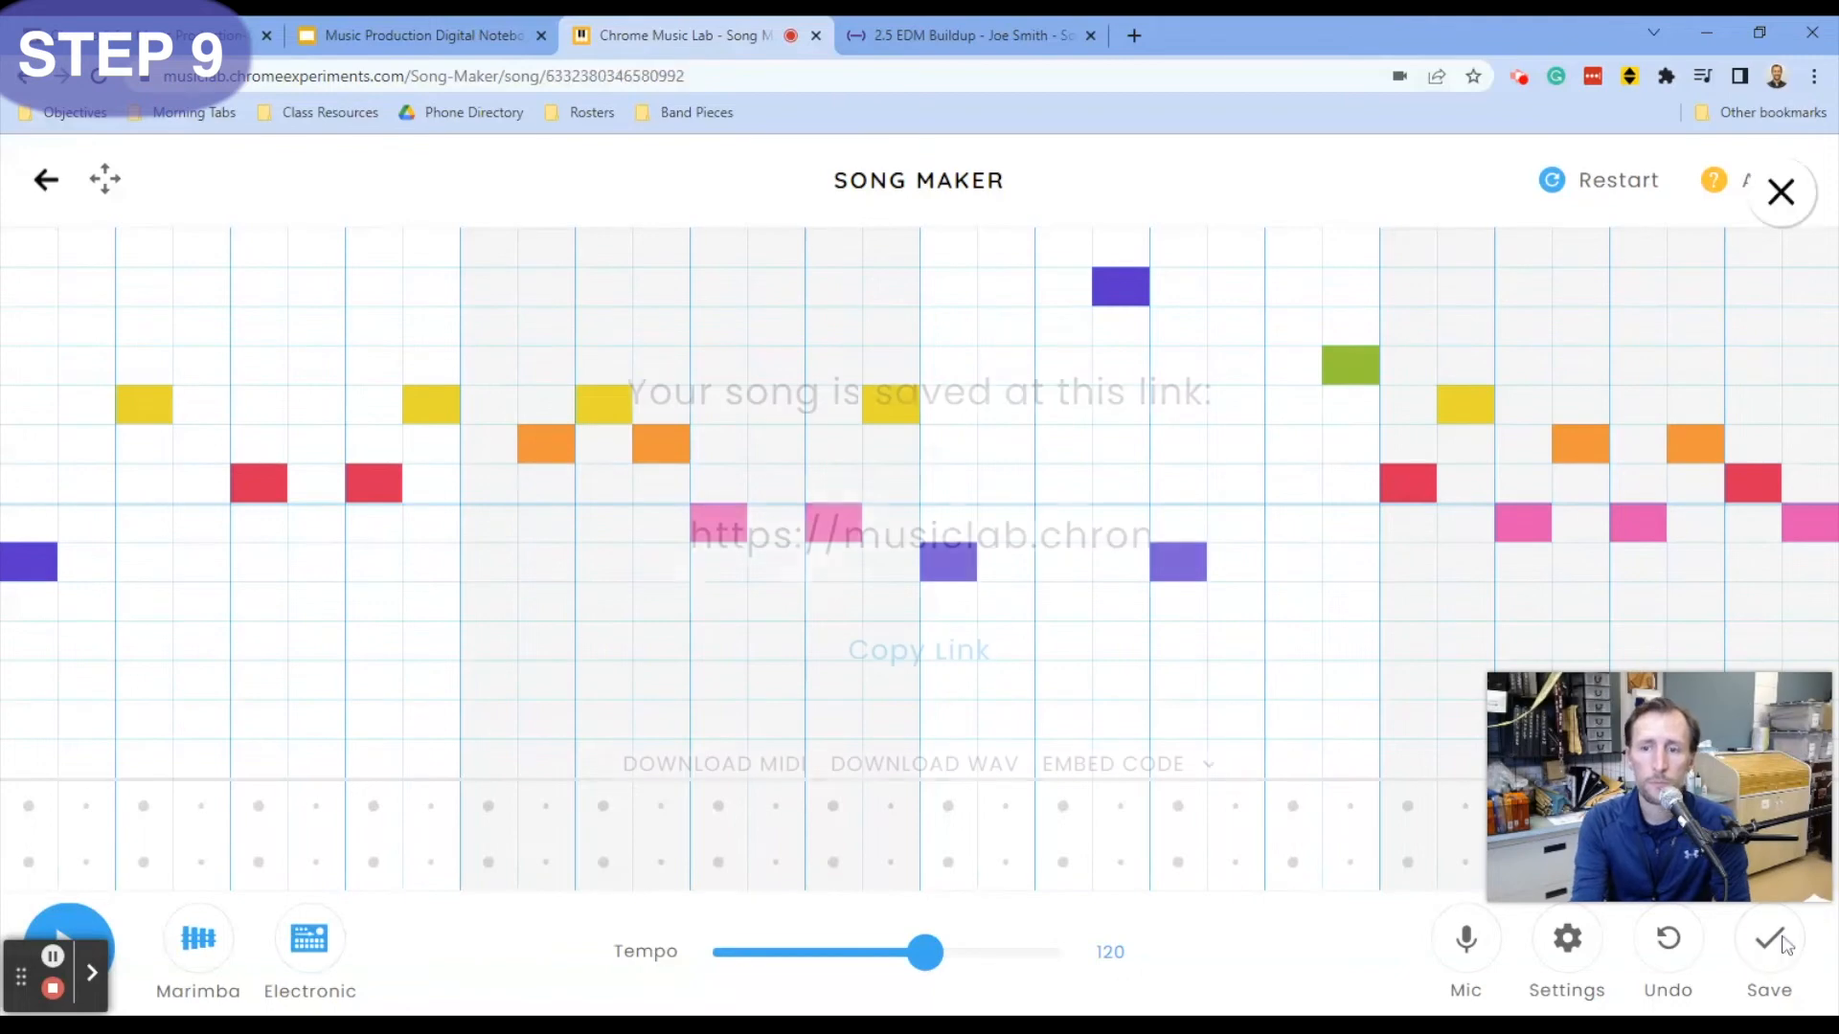
click(763, 766)
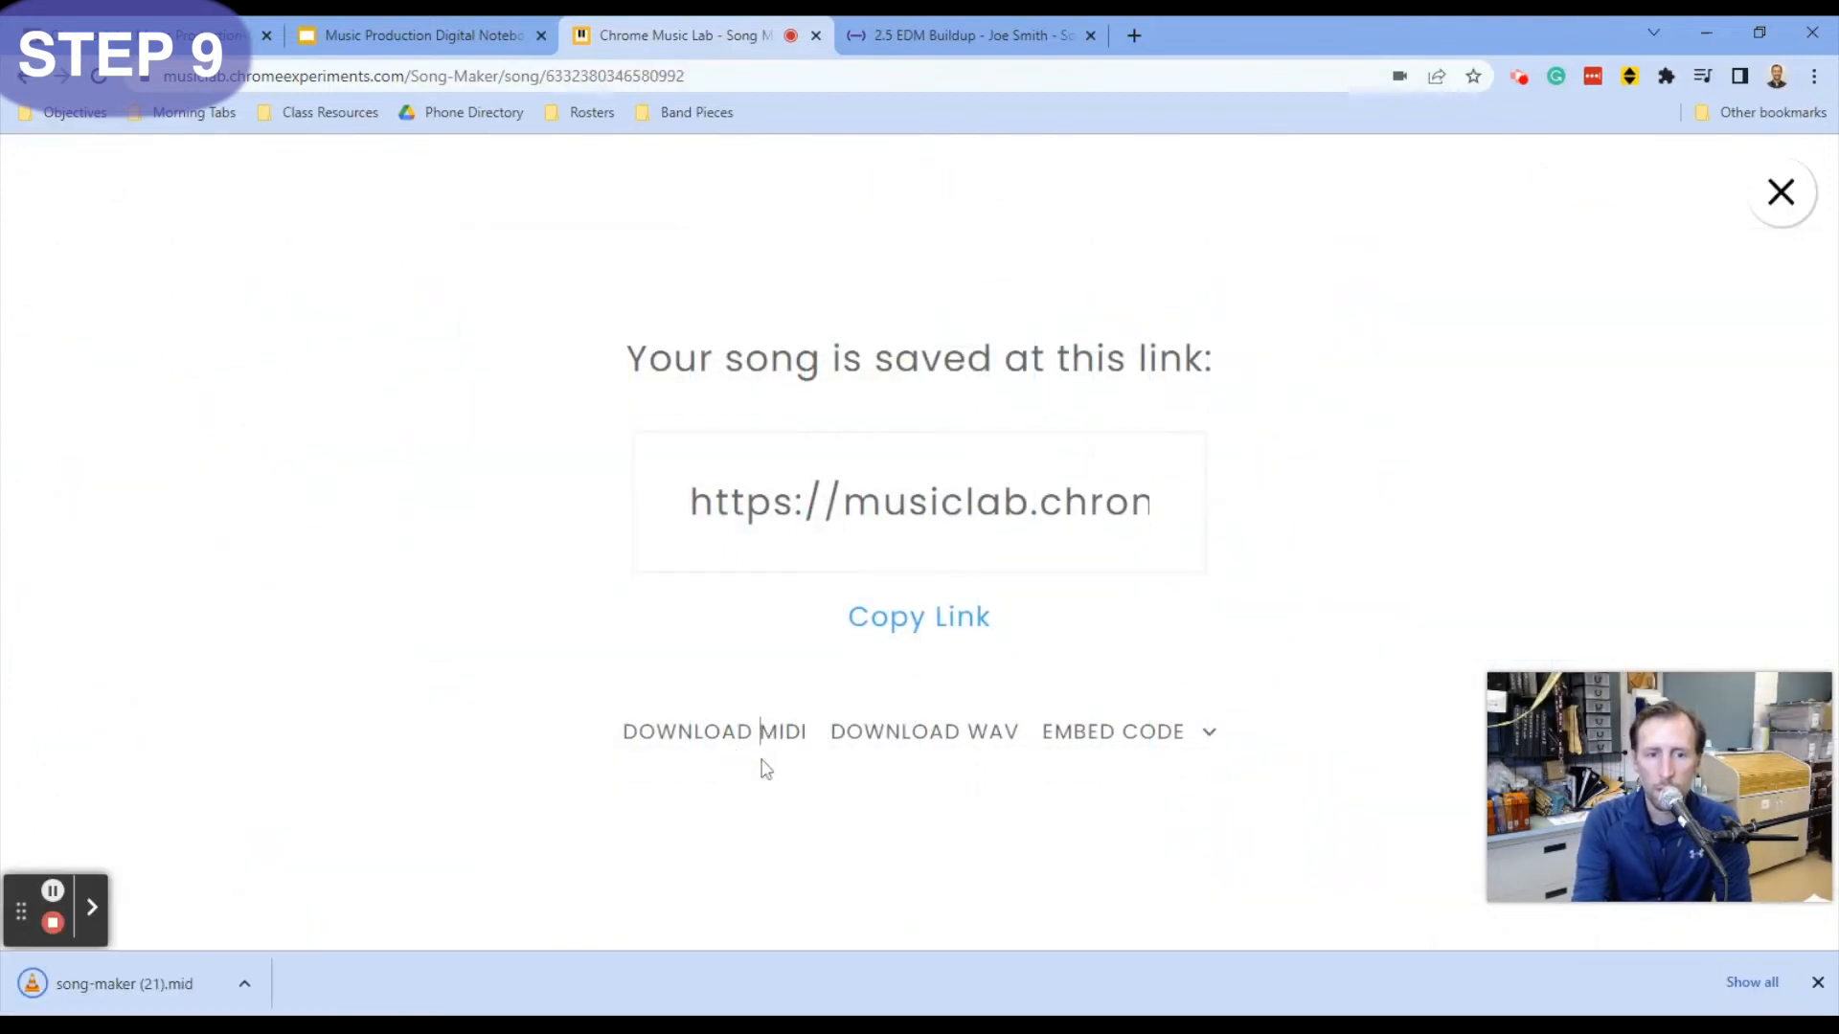
- Switch to the Soundtrap project, place song-maker (21).mid at measure 1 of the Bright Synth track and play the project from the beginning
click(927, 37)
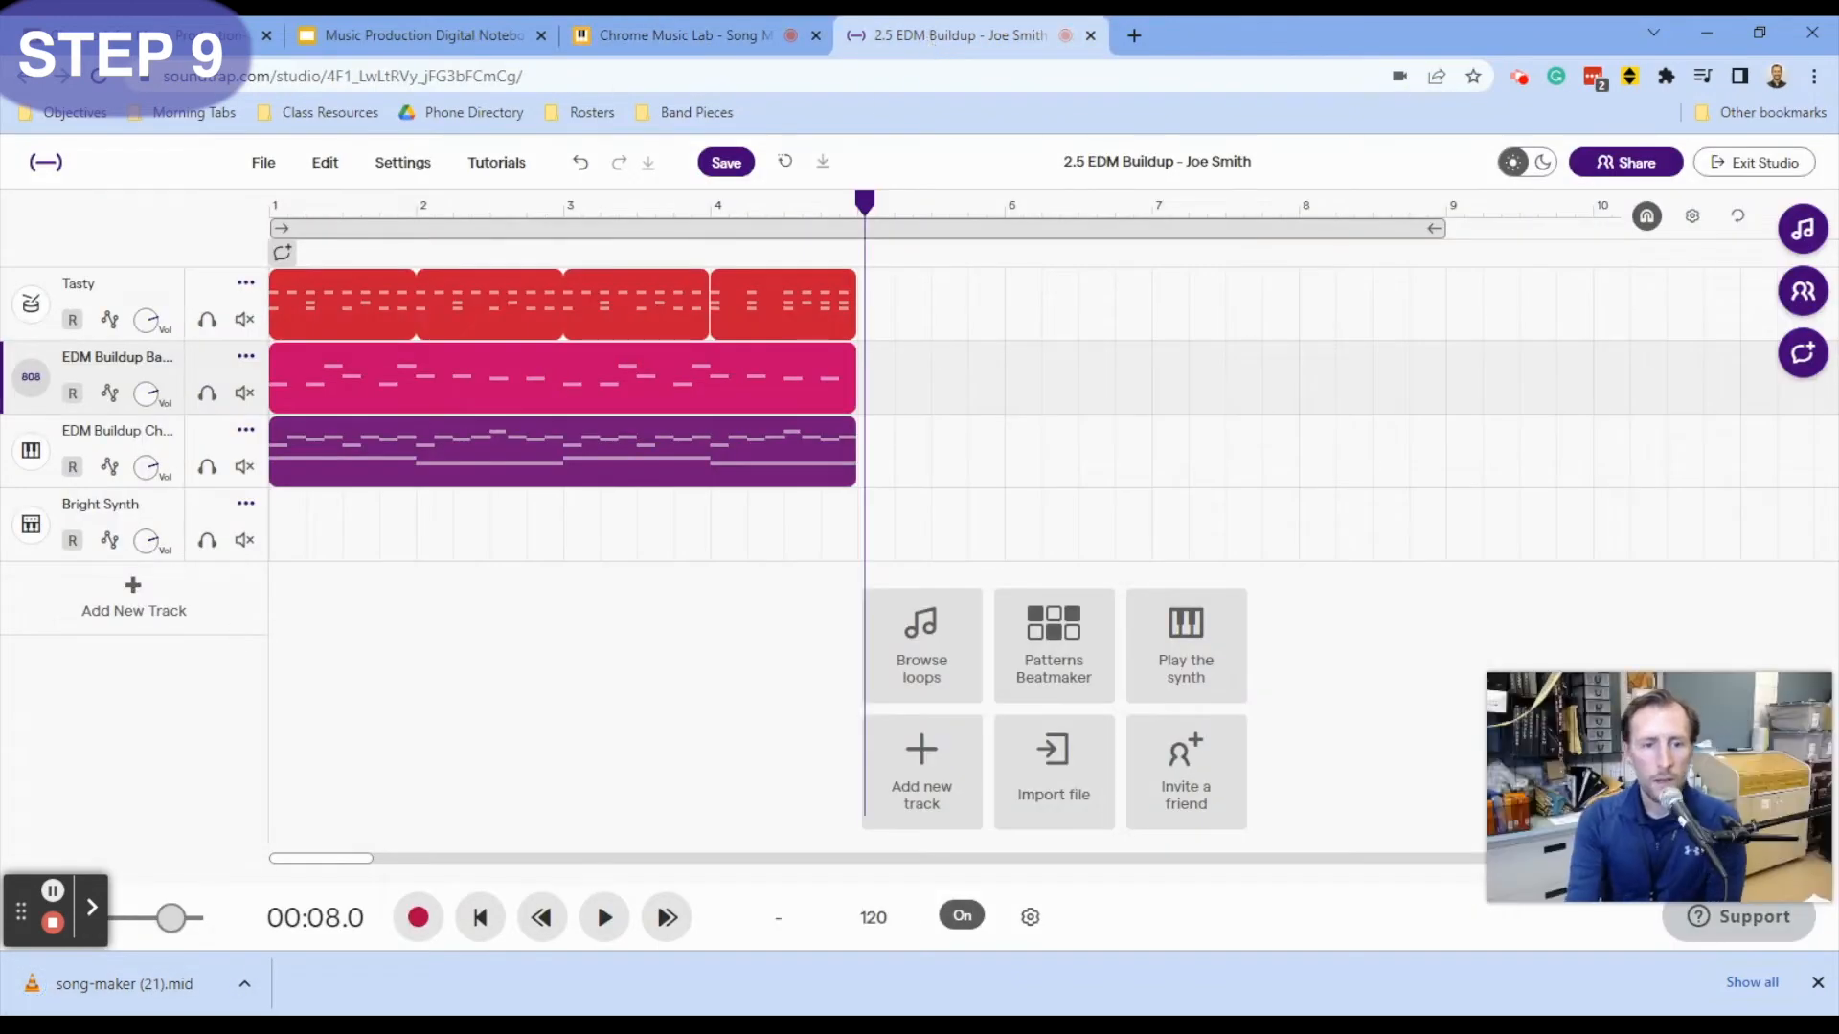
drag(148, 992, 340, 524)
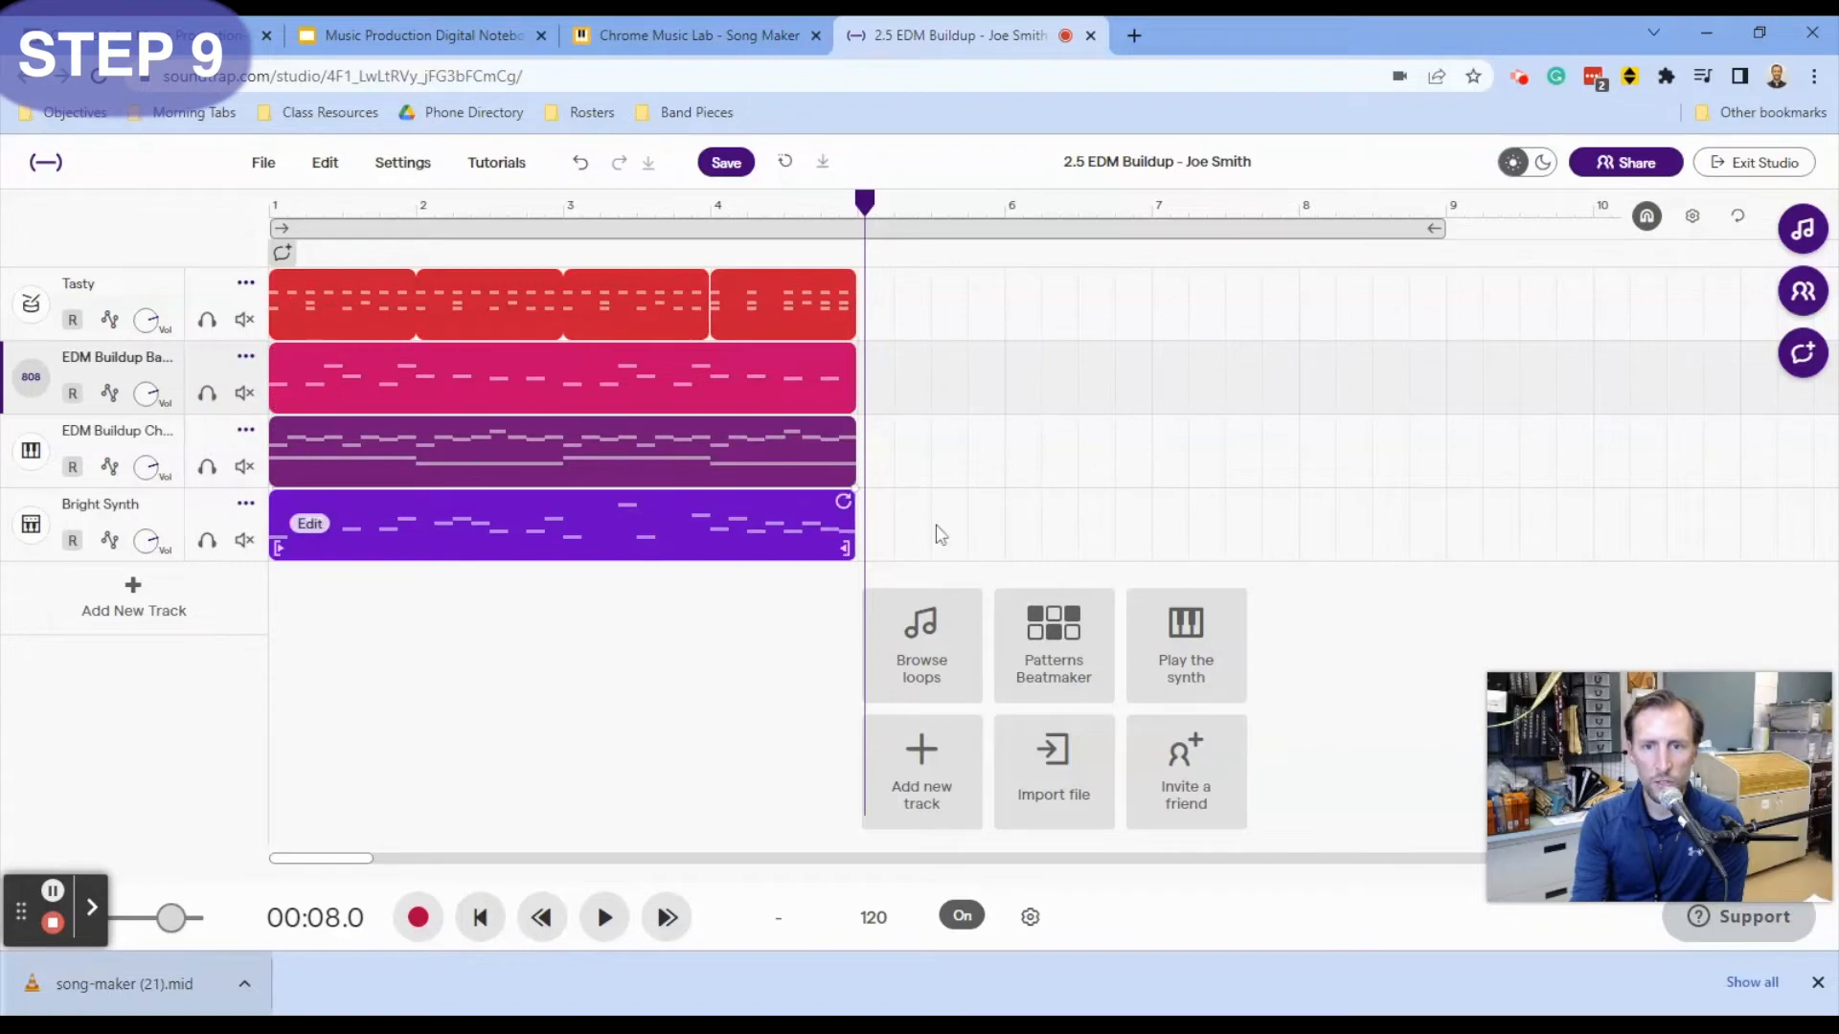
click(481, 919)
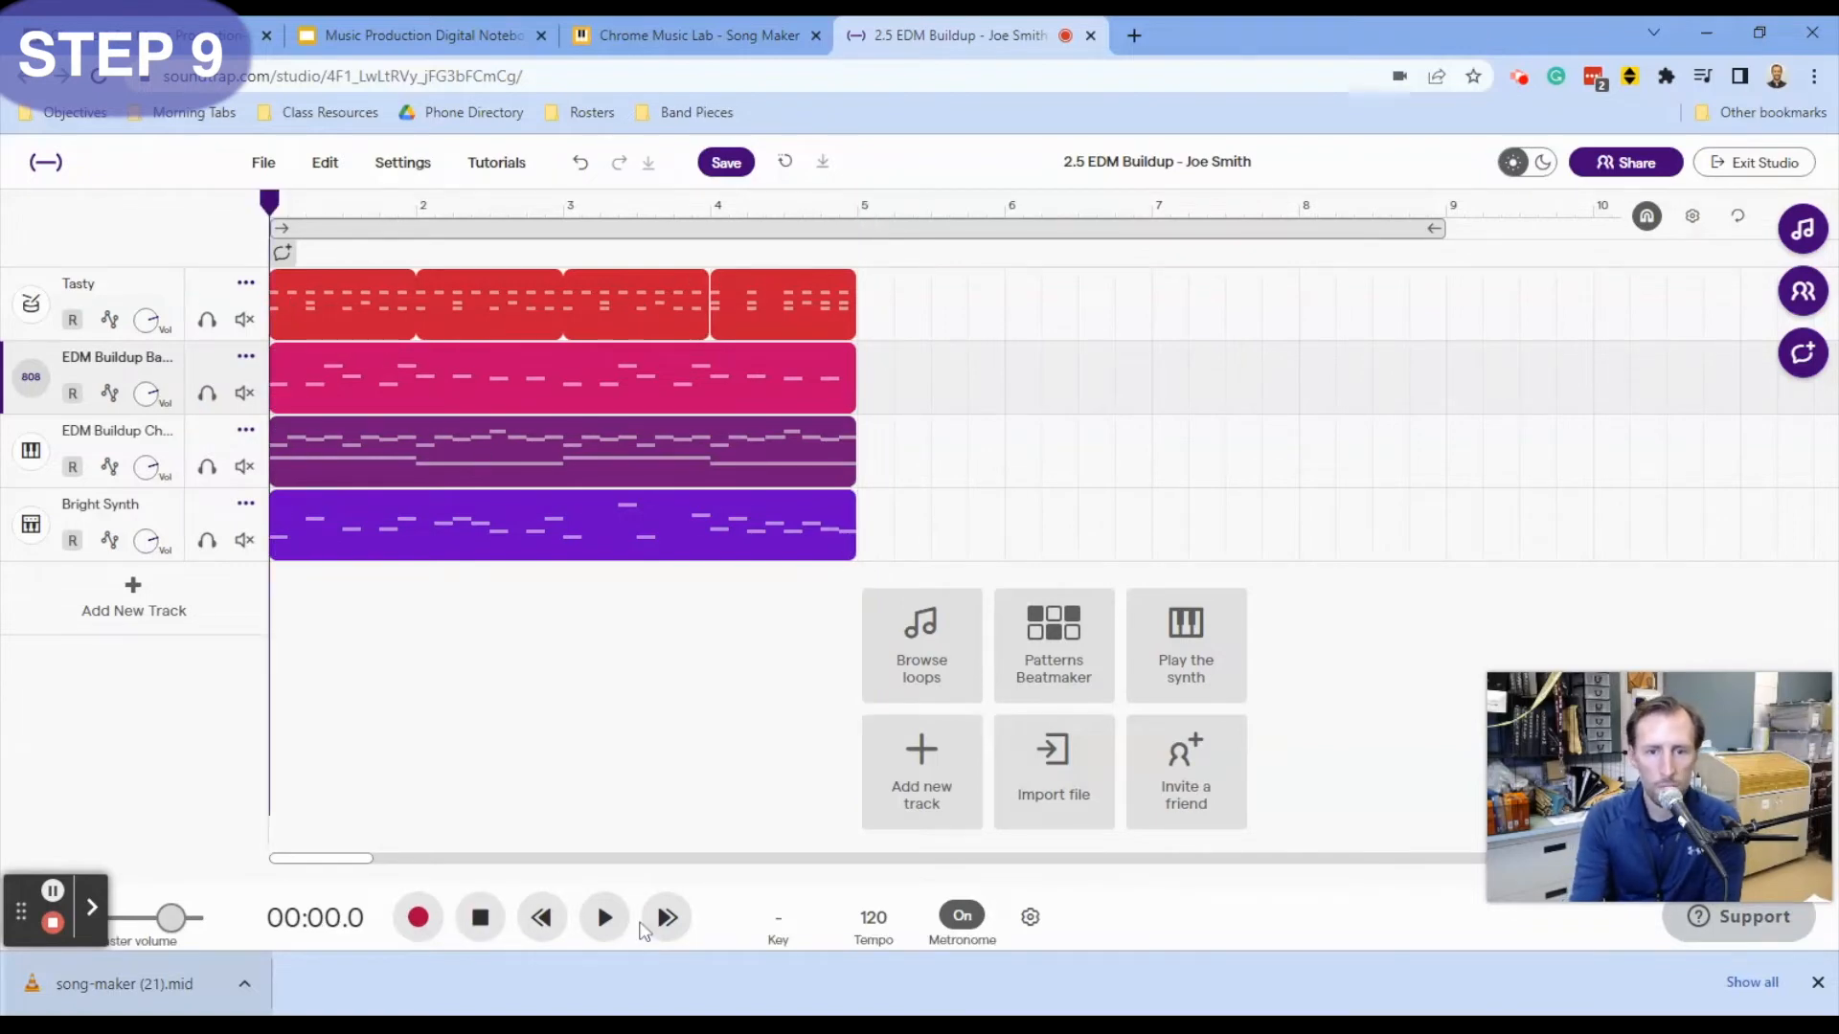
click(604, 921)
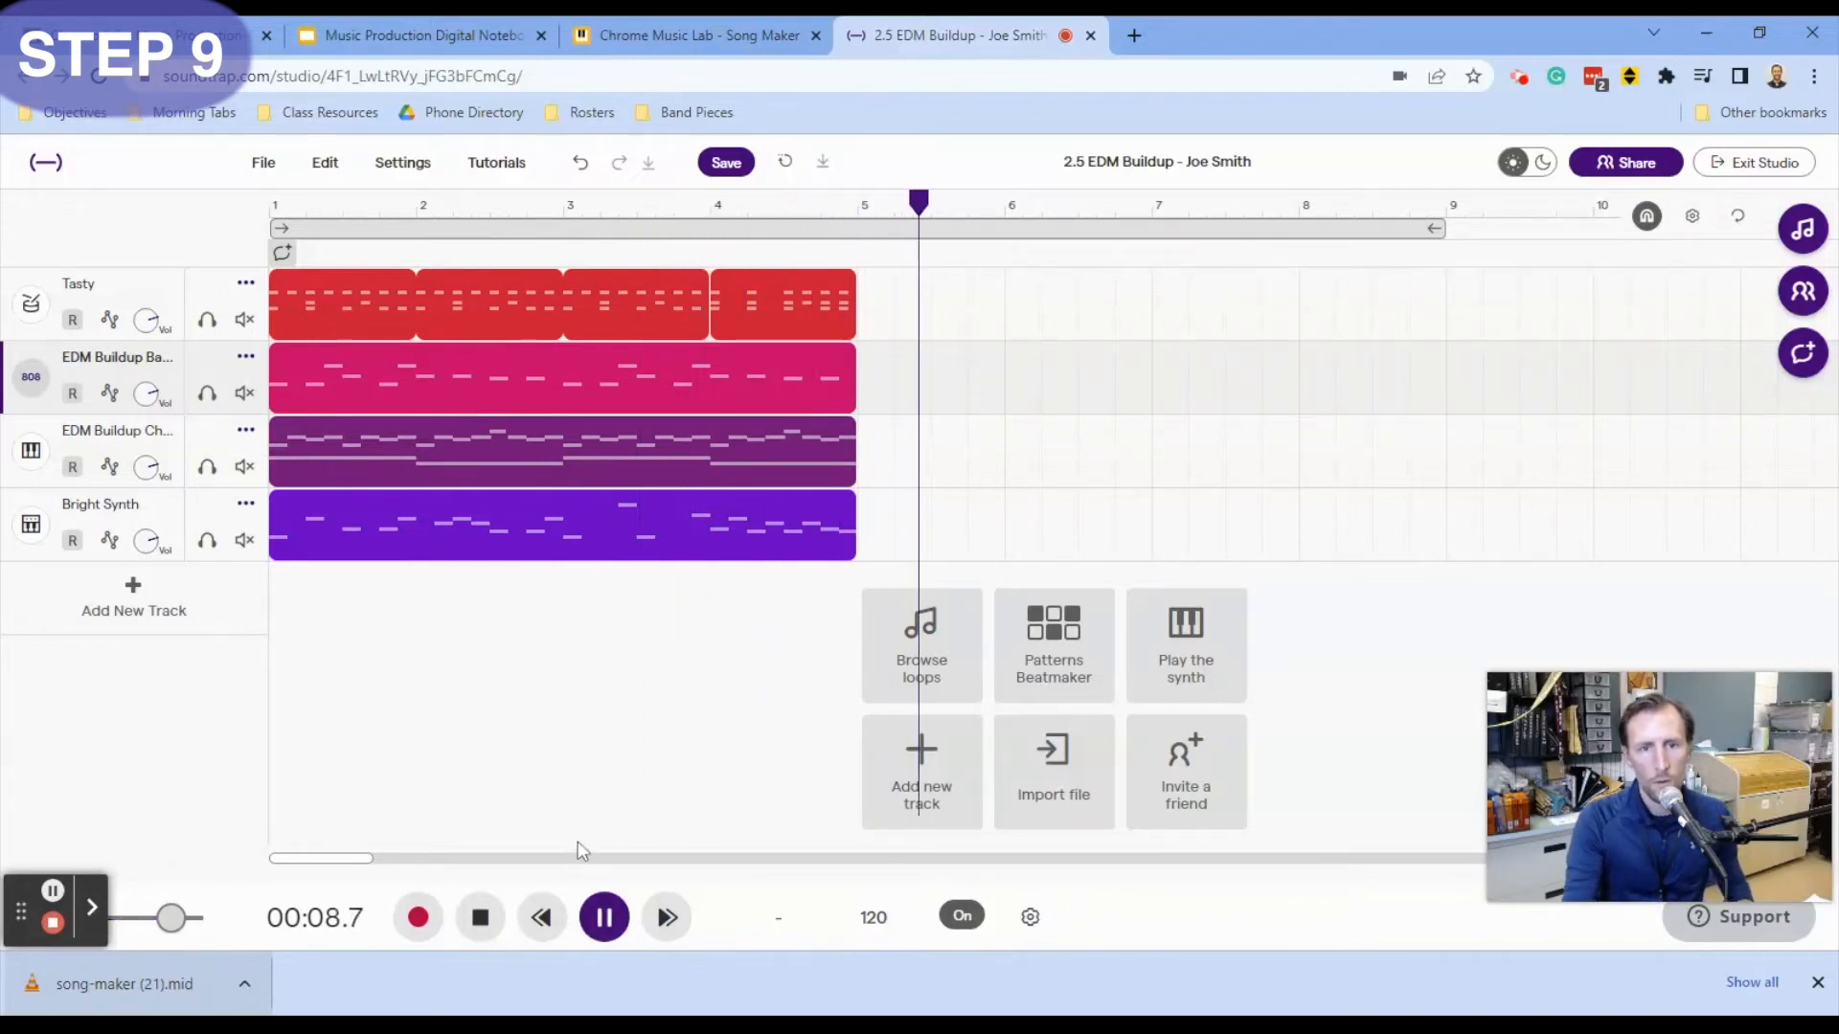
key(space)
- Lower the chords and drum track volumes, raise the Bright Synth volume, and check the mix by playing from the beginning
drag(145, 468, 144, 540)
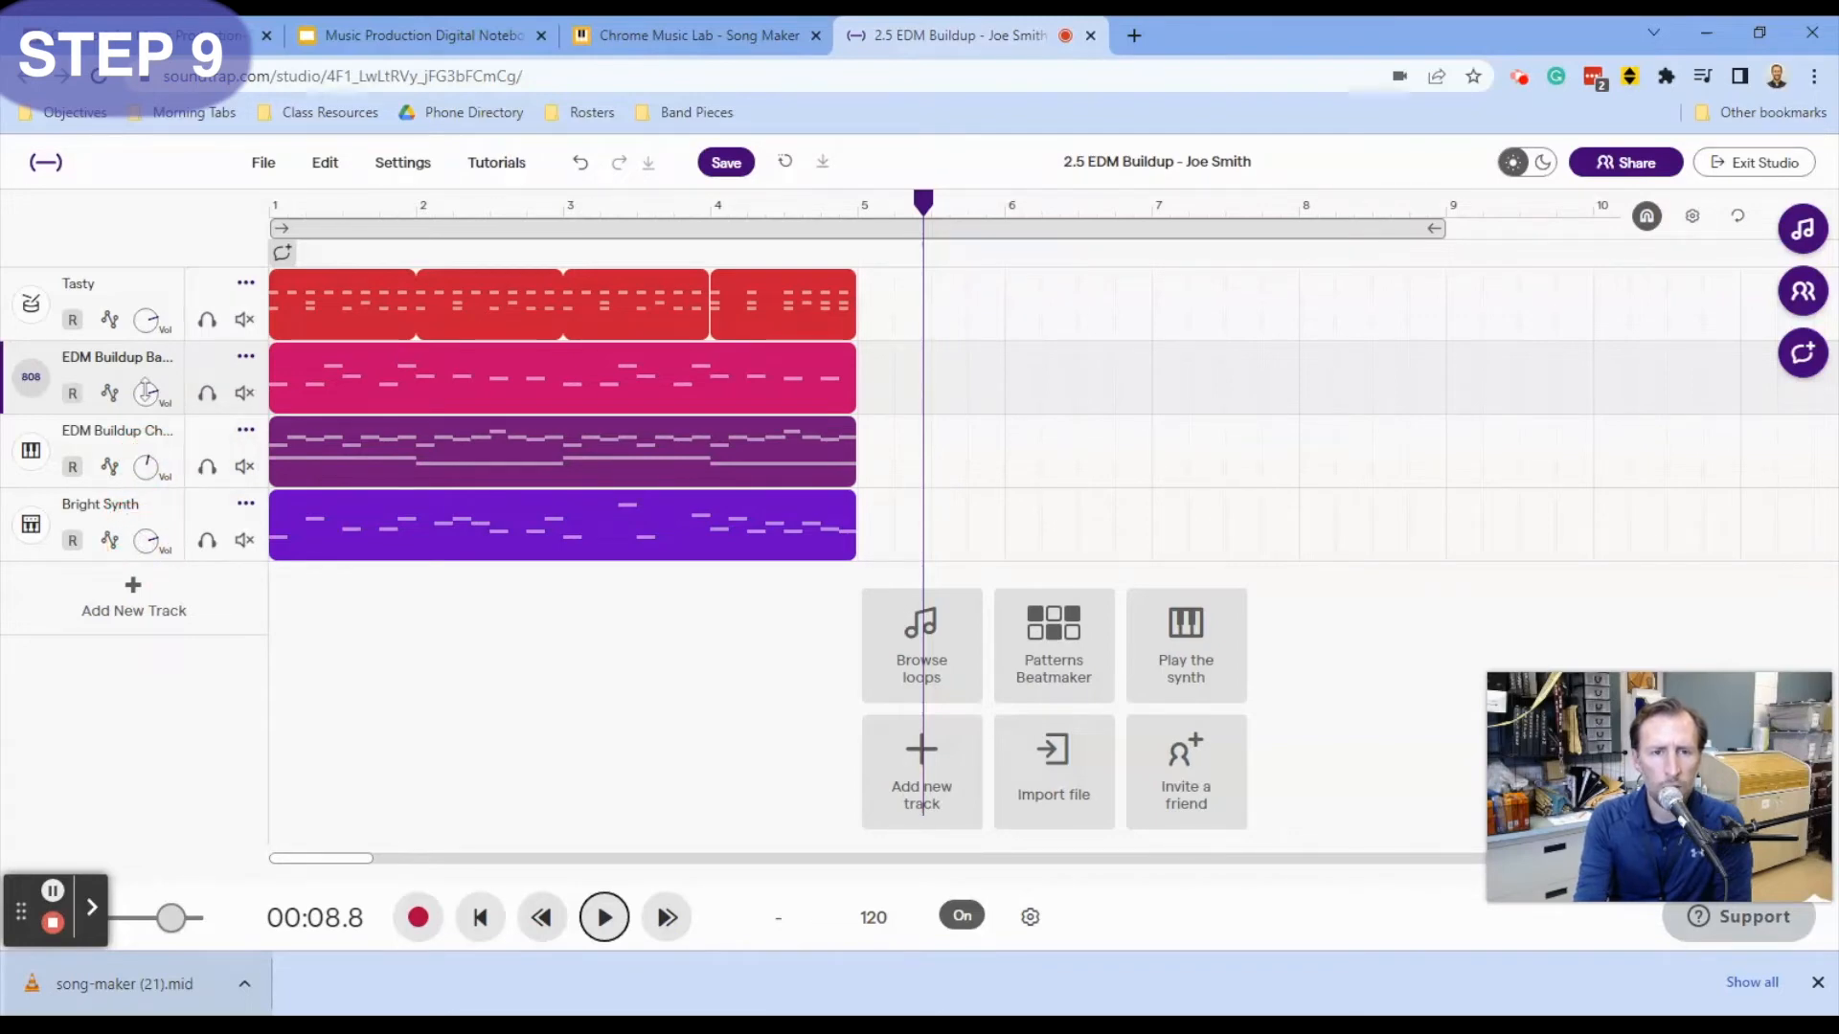
drag(143, 323, 136, 383)
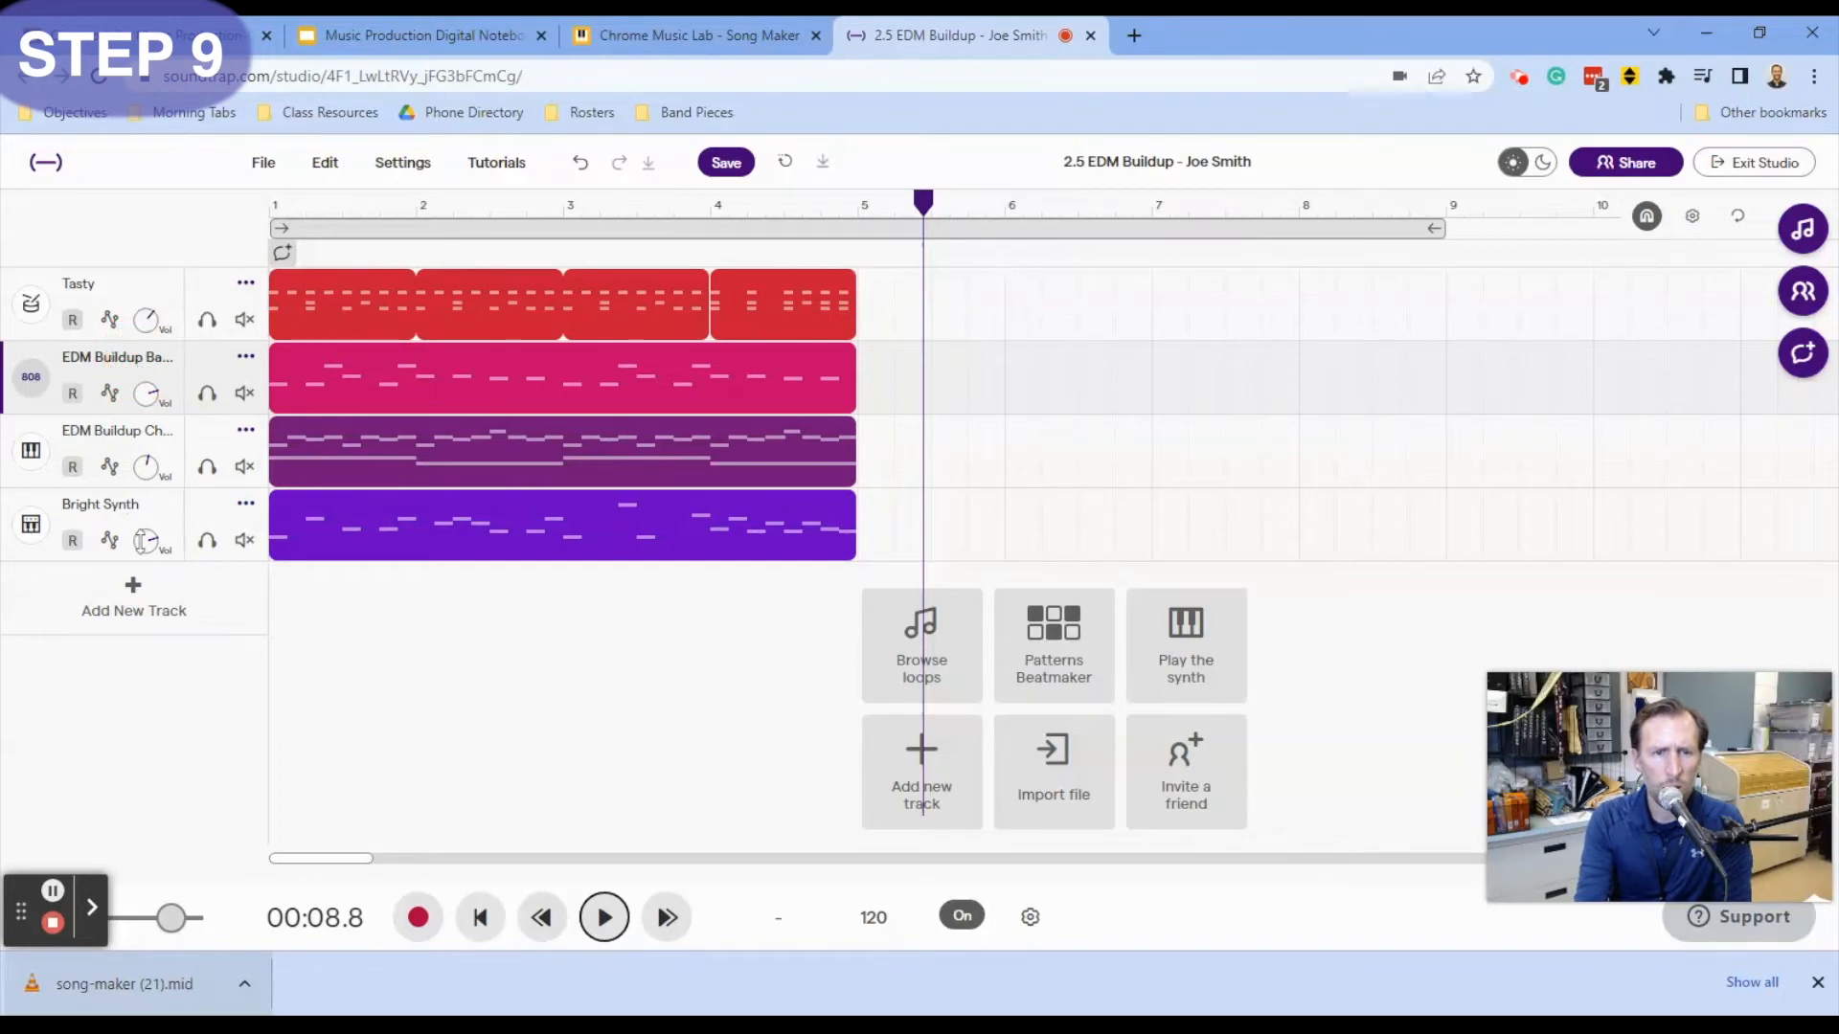
drag(144, 538, 146, 529)
click(480, 912)
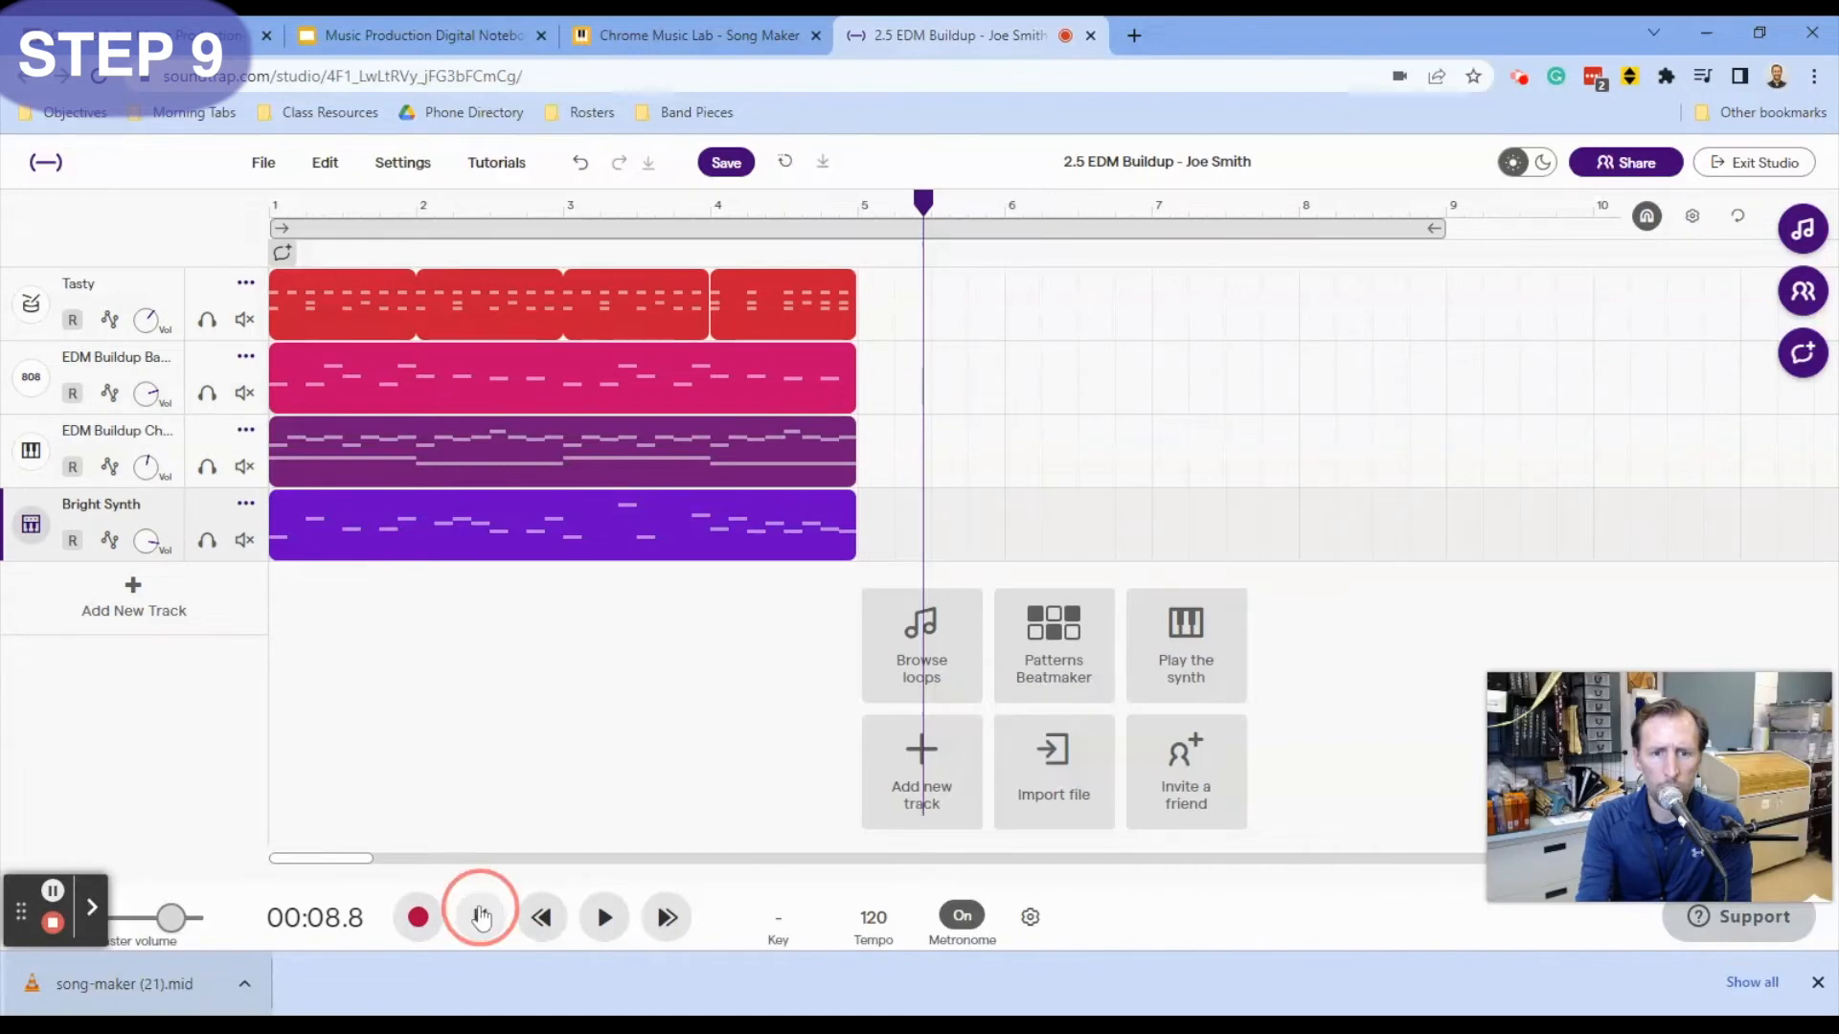
click(603, 922)
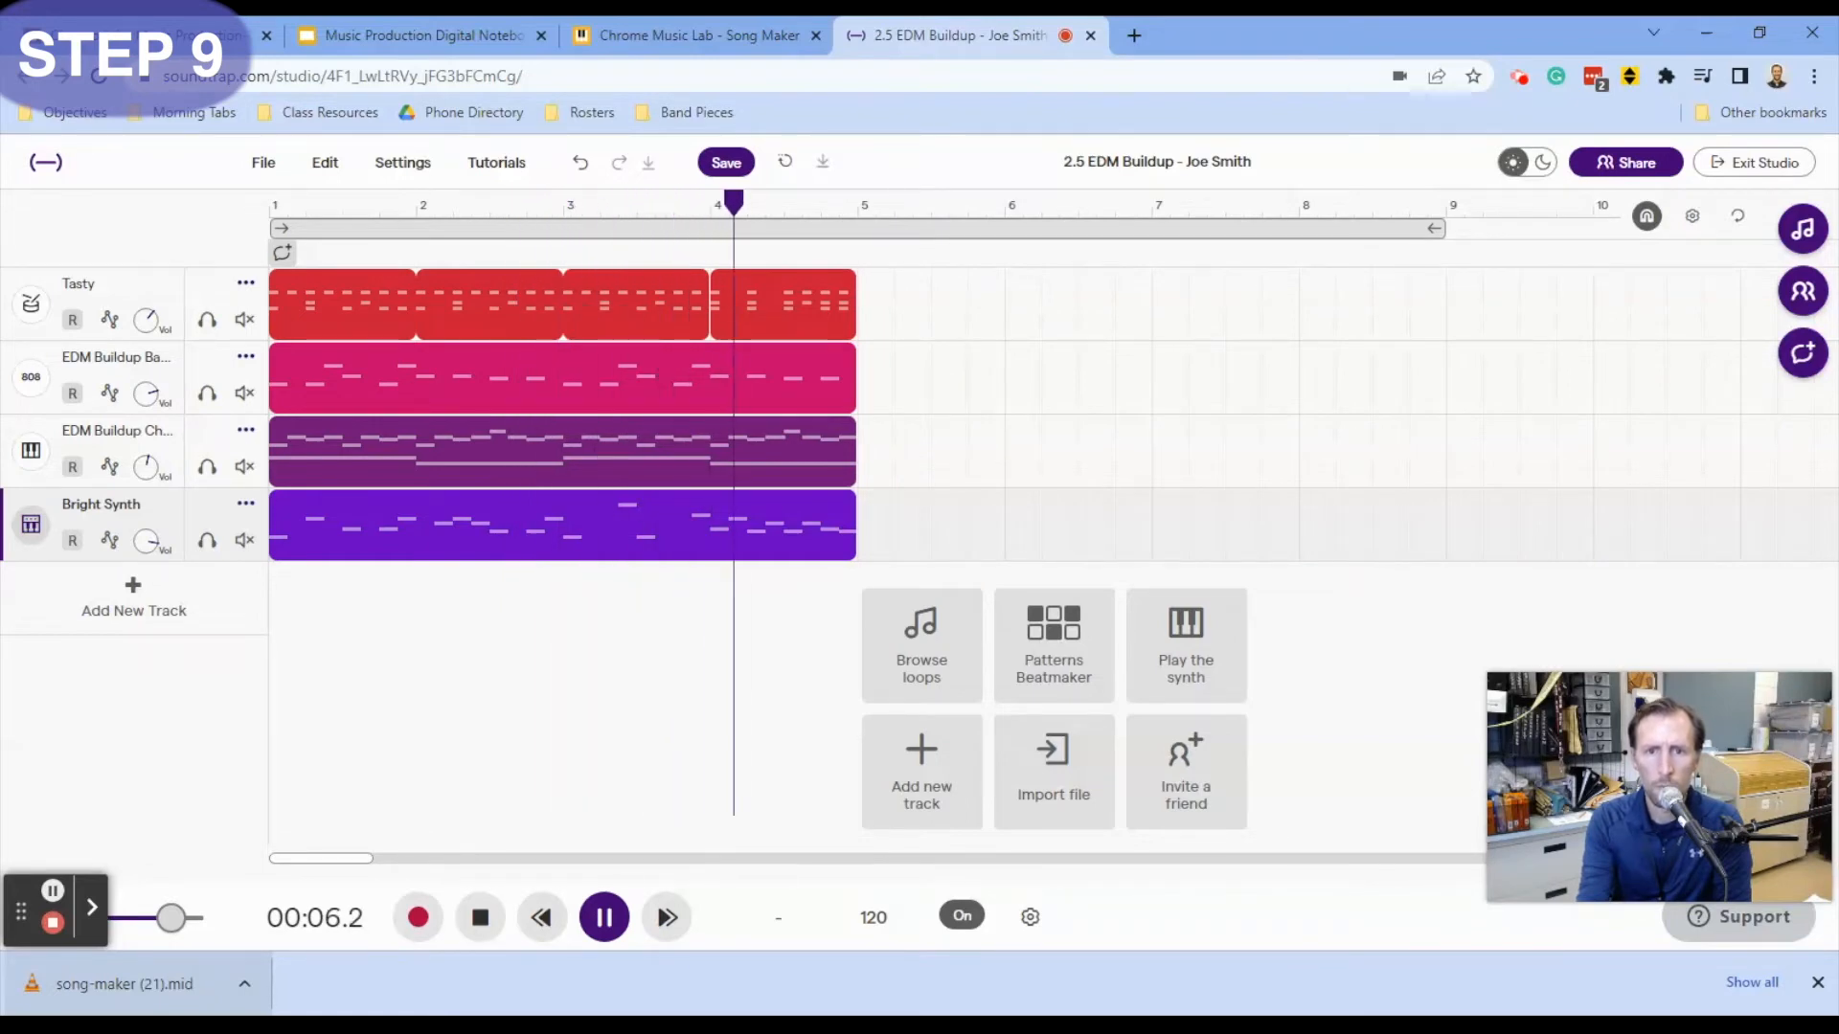
click(617, 921)
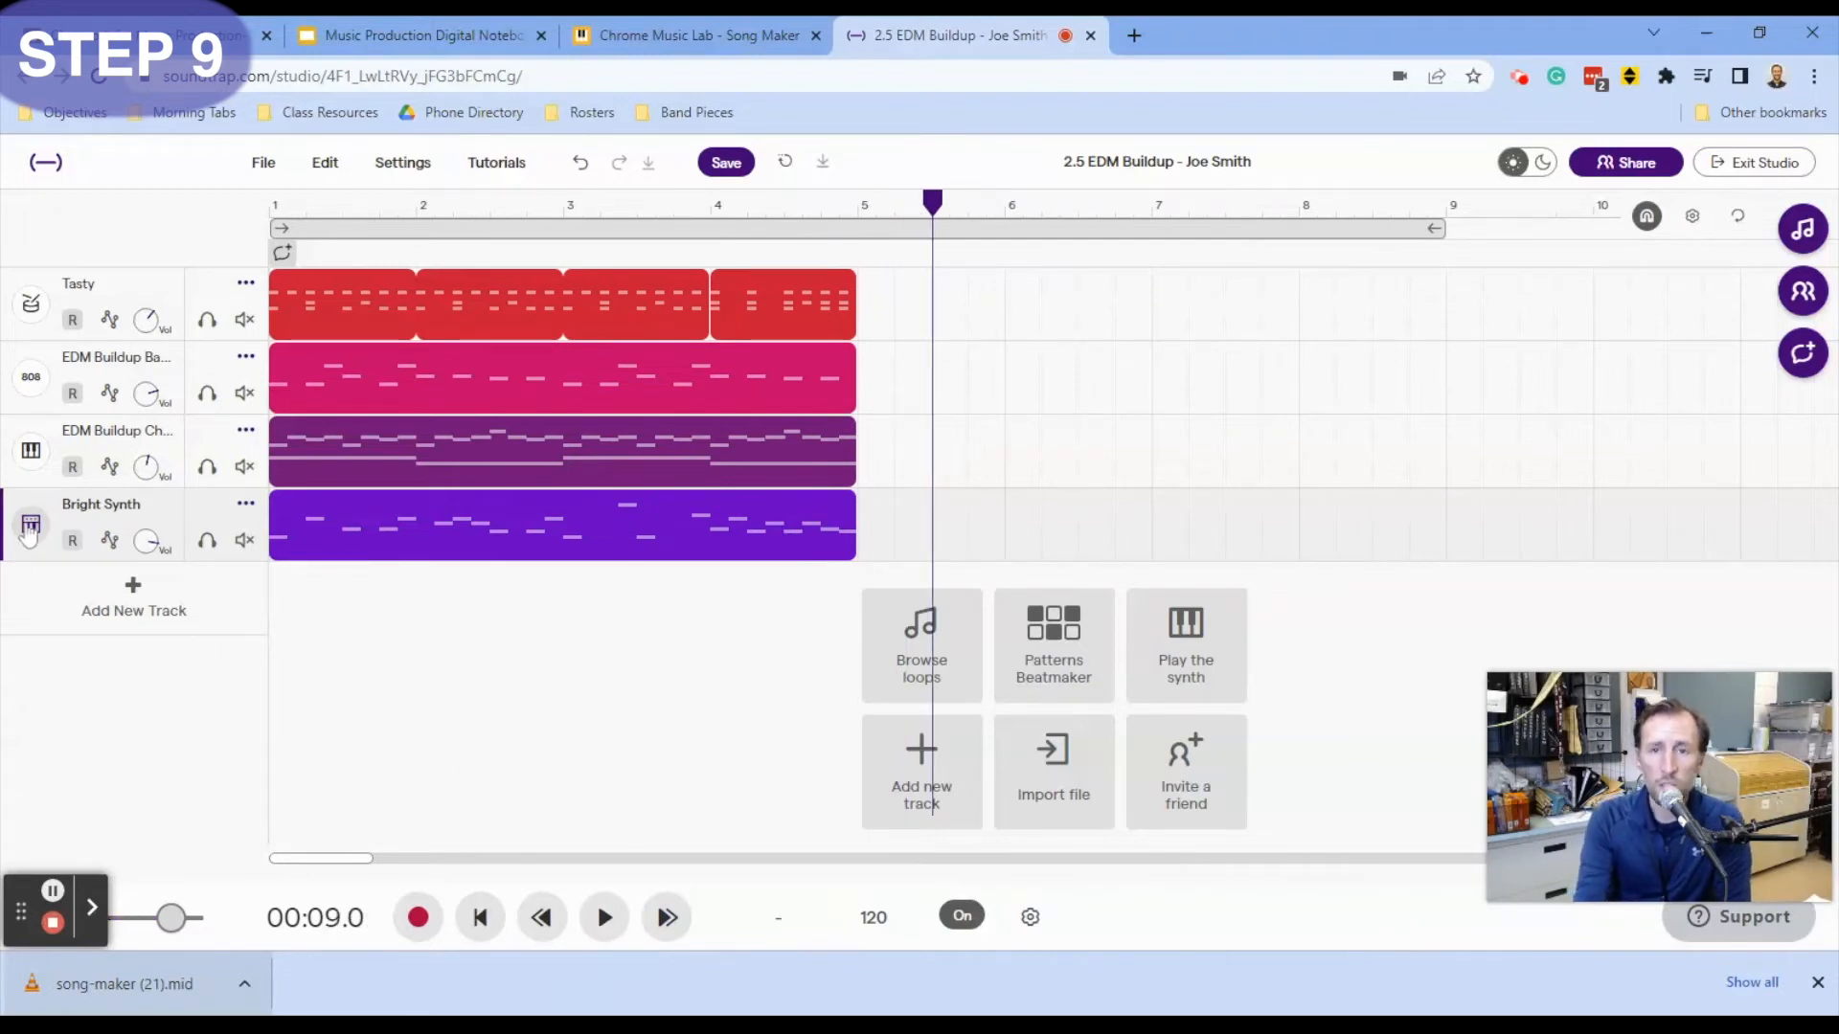
- Preview synth presets for the Bright Synth track, change its instrument to Cute-Bit and play the project from the beginning
click(30, 529)
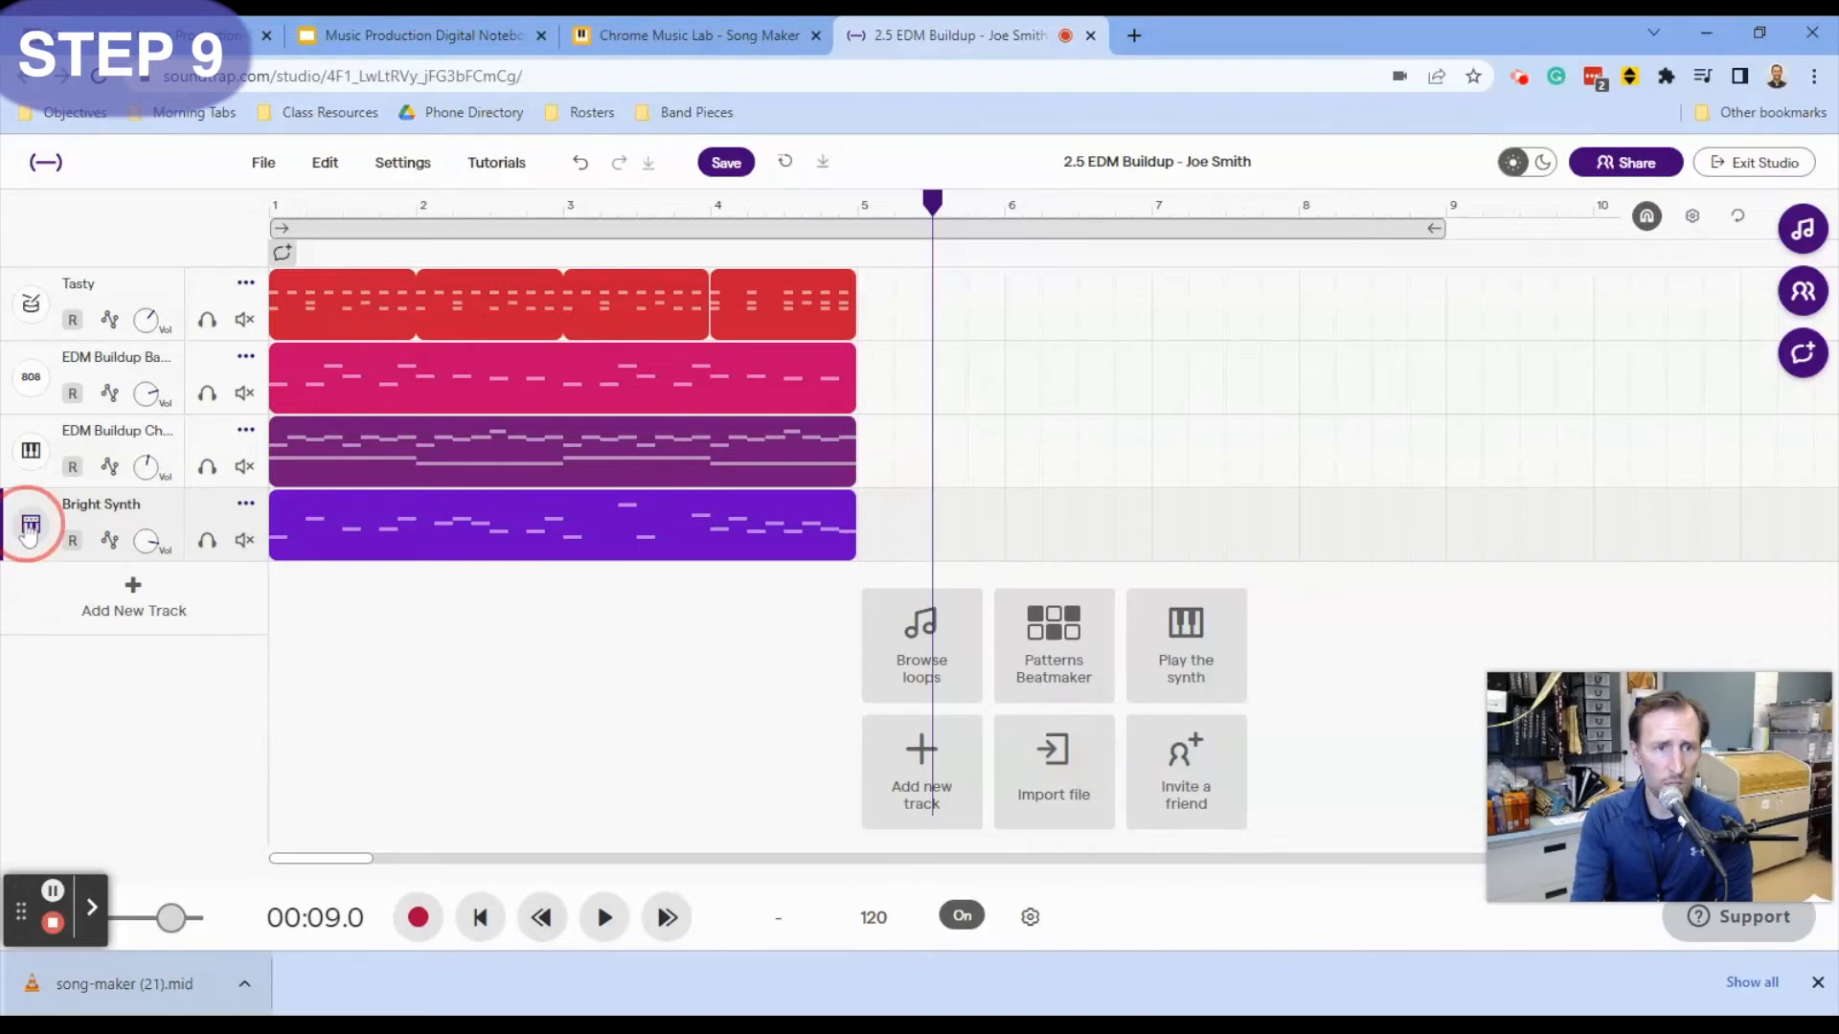
click(473, 502)
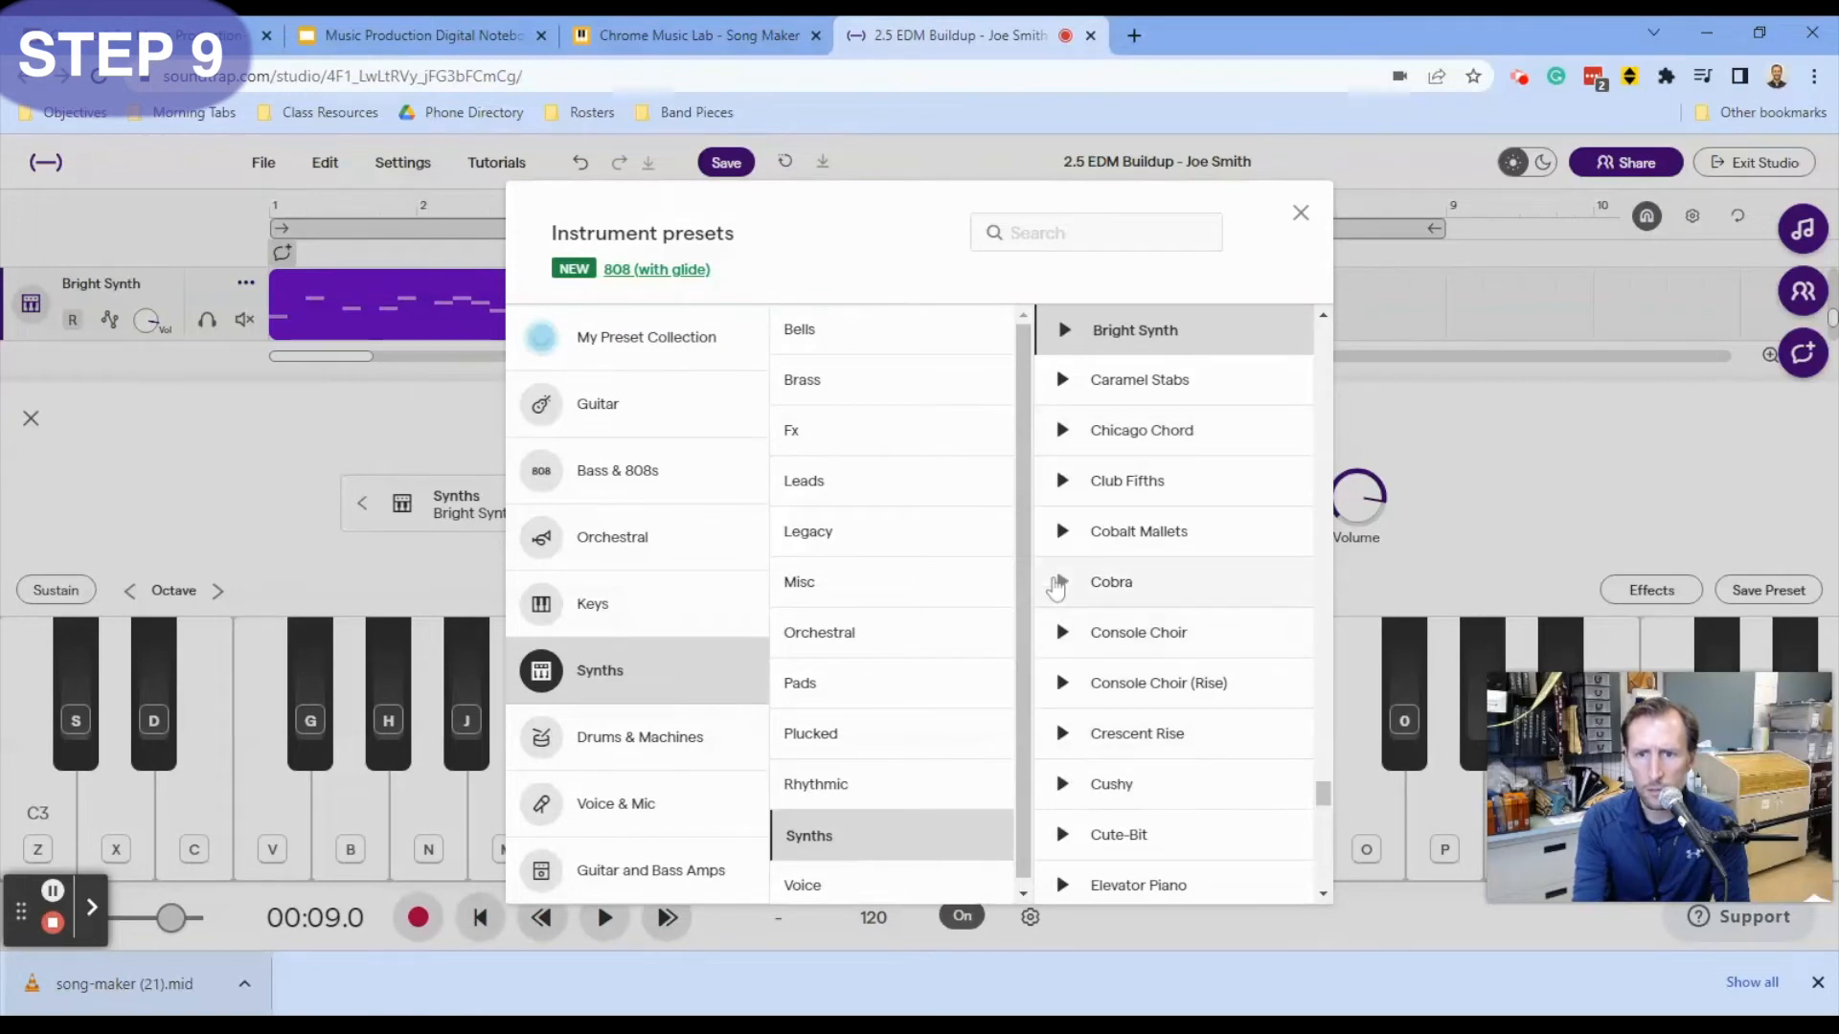
click(1061, 583)
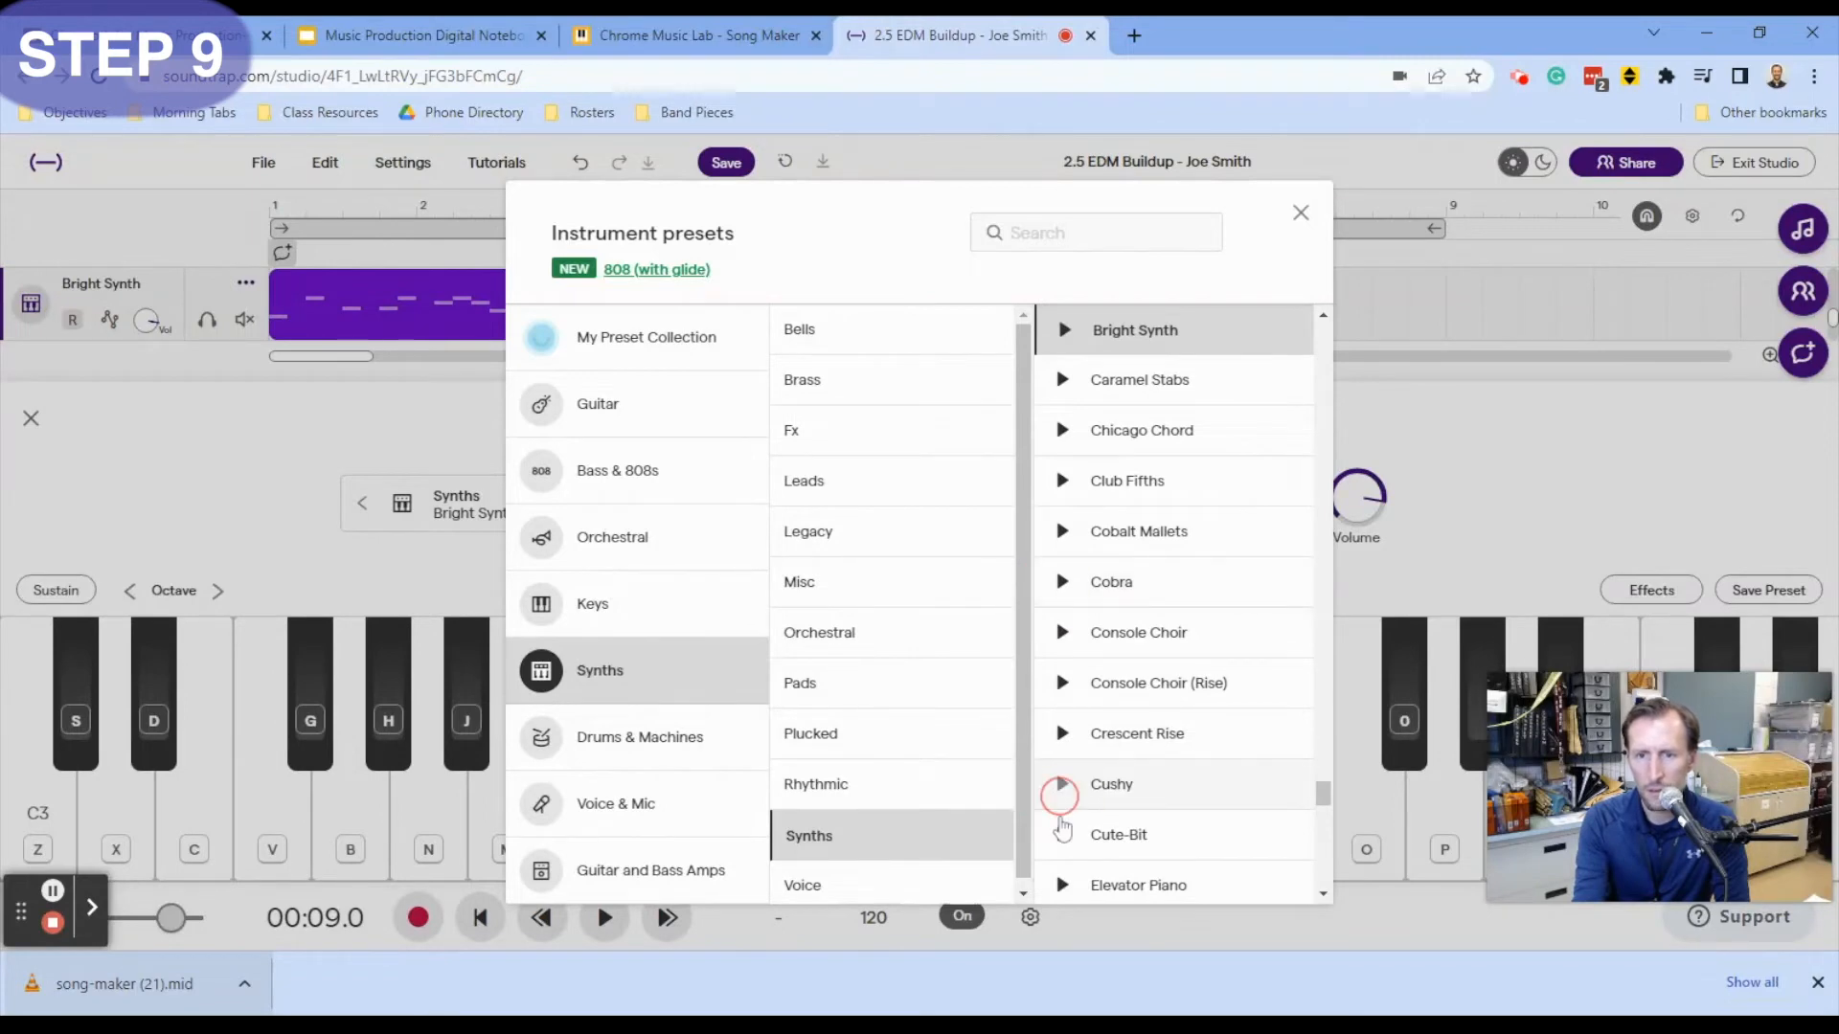
click(1061, 834)
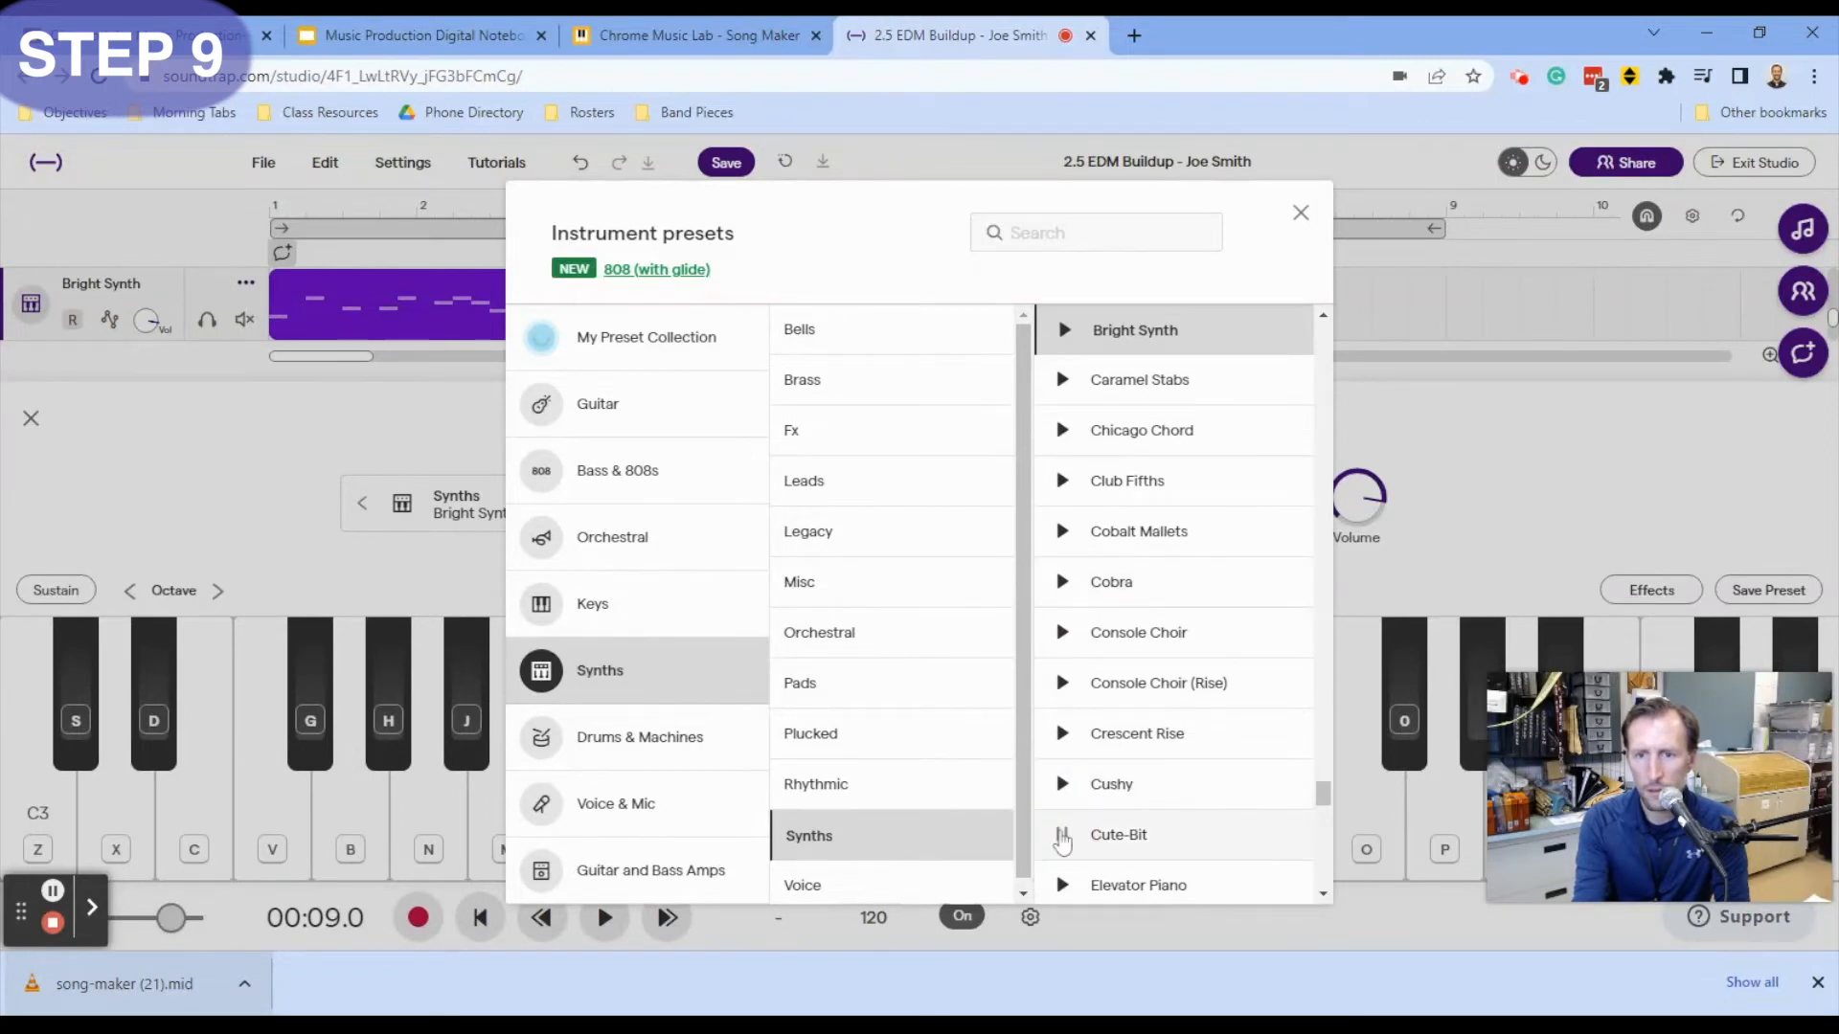
click(1119, 848)
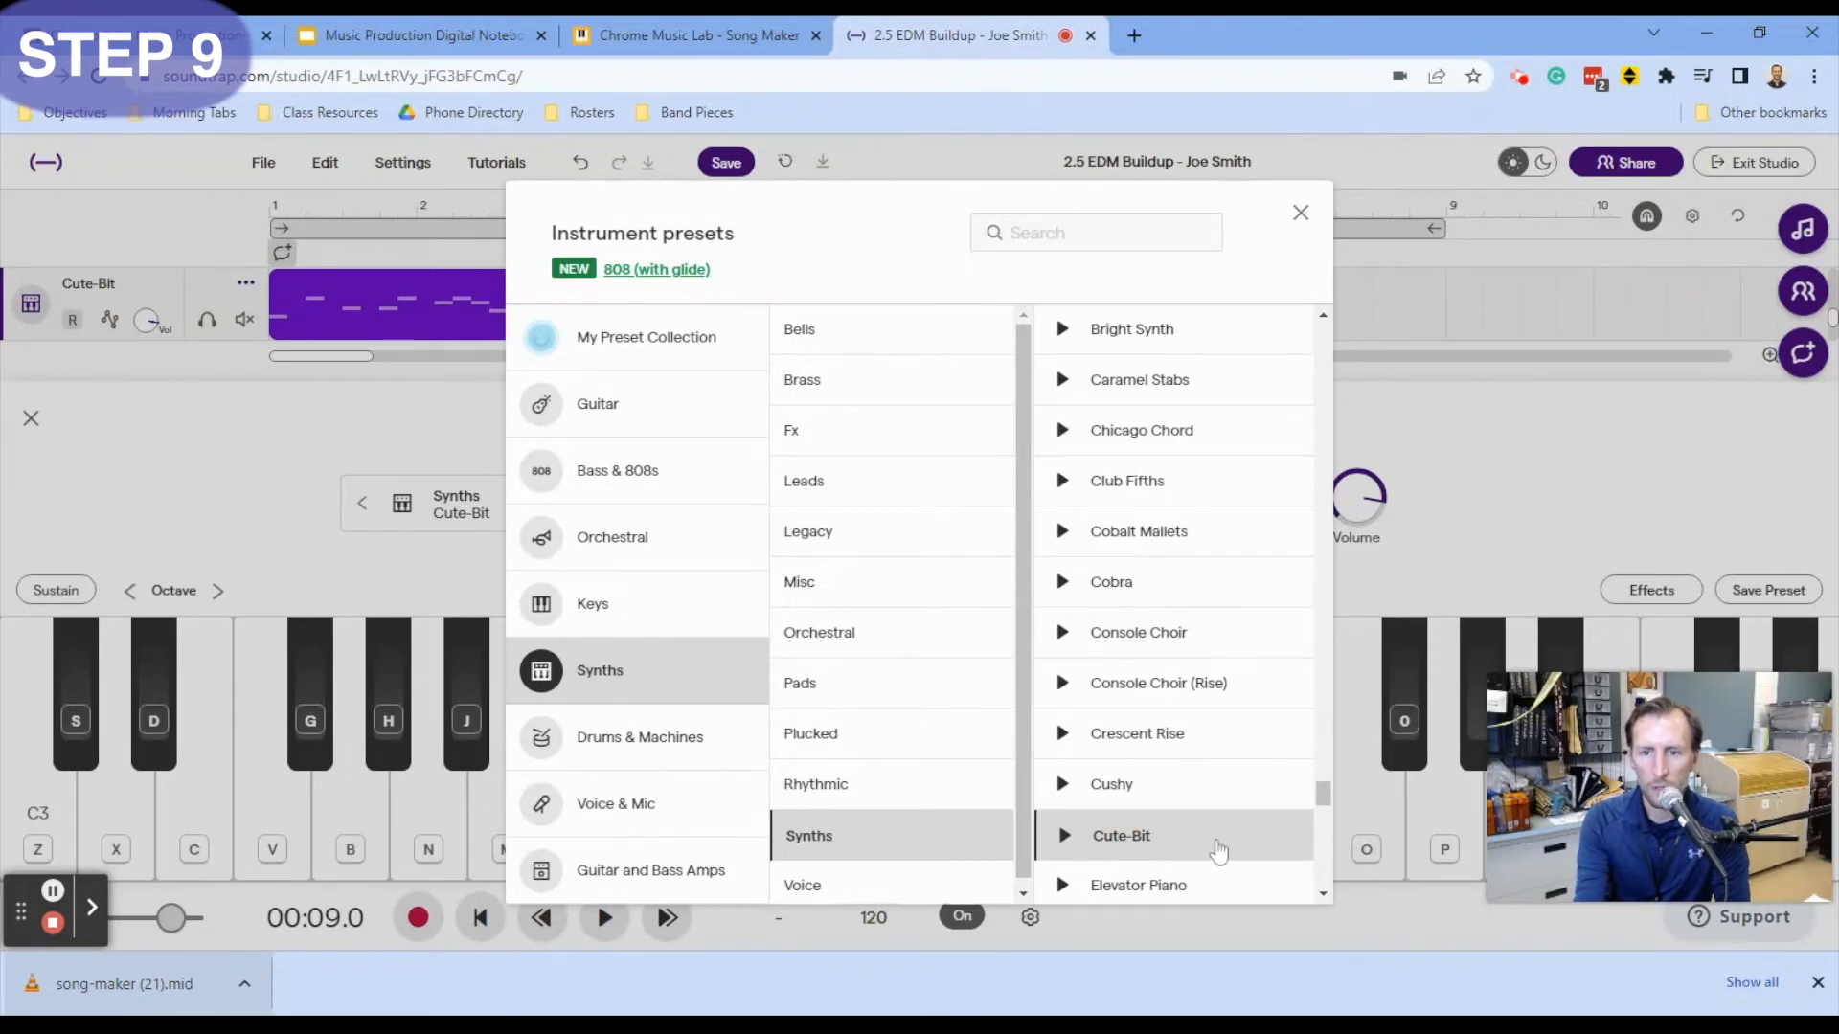
click(1298, 215)
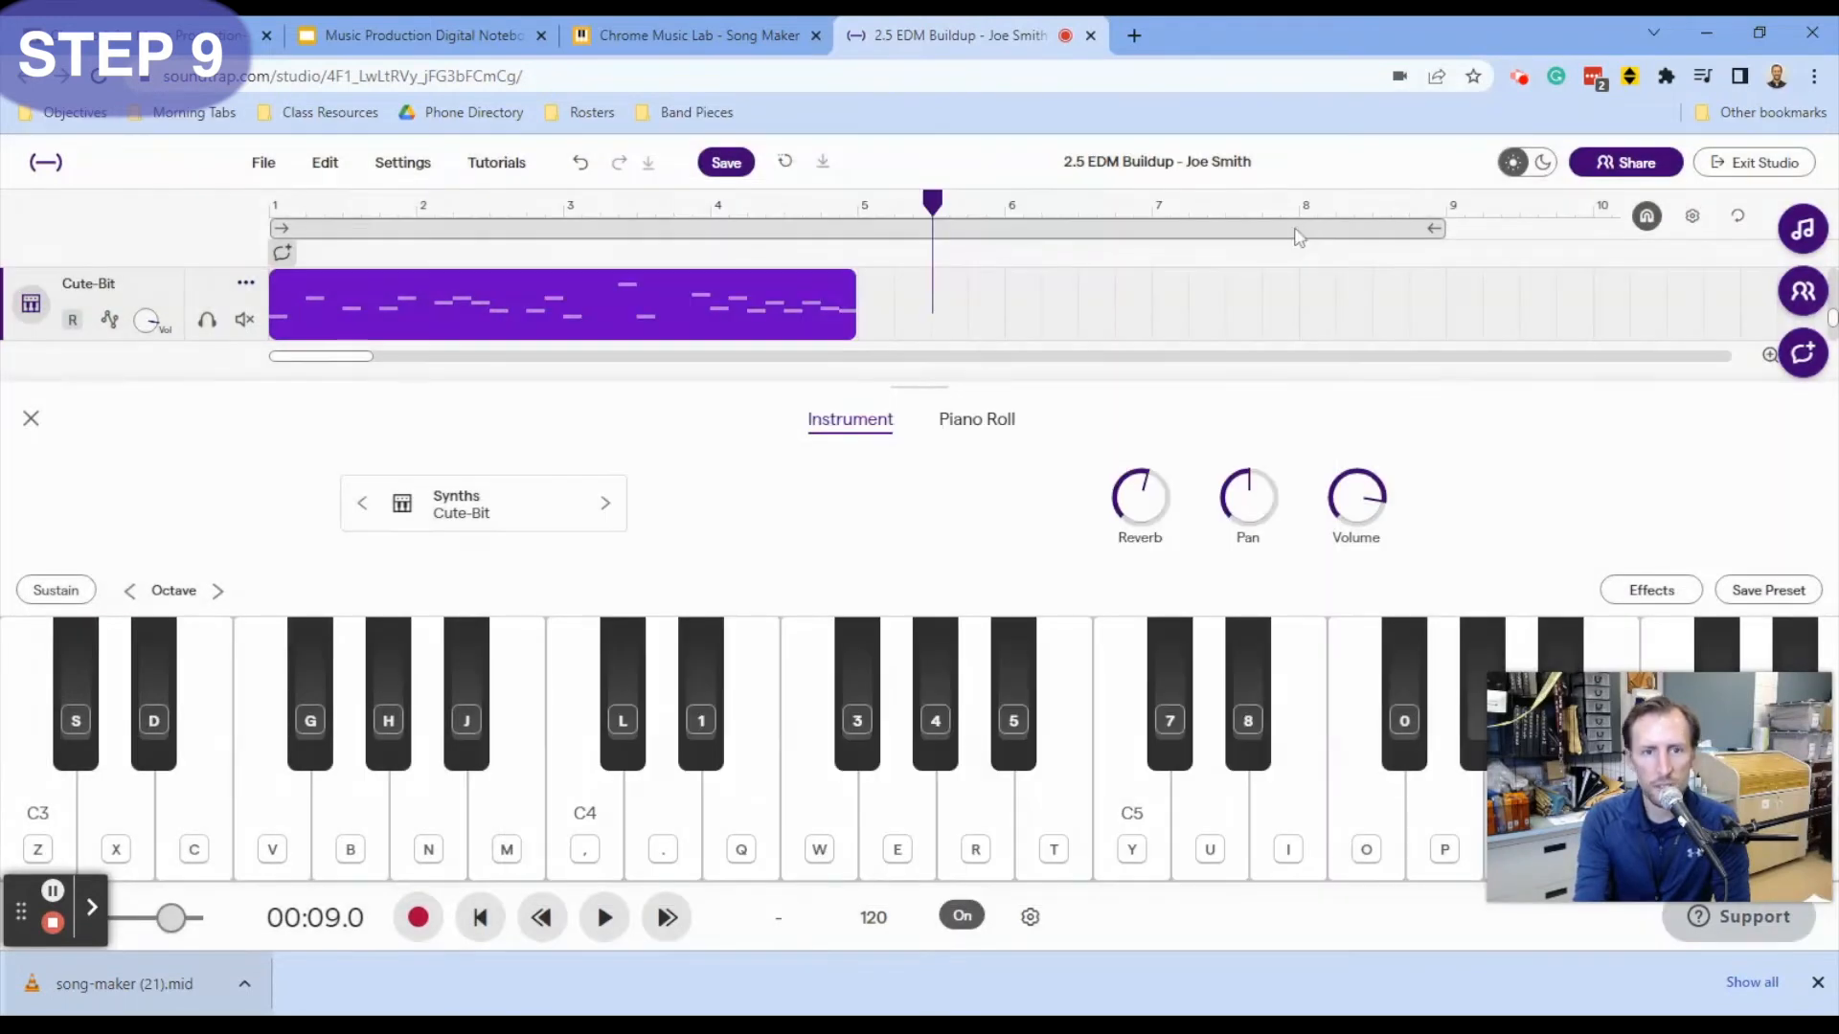
click(34, 419)
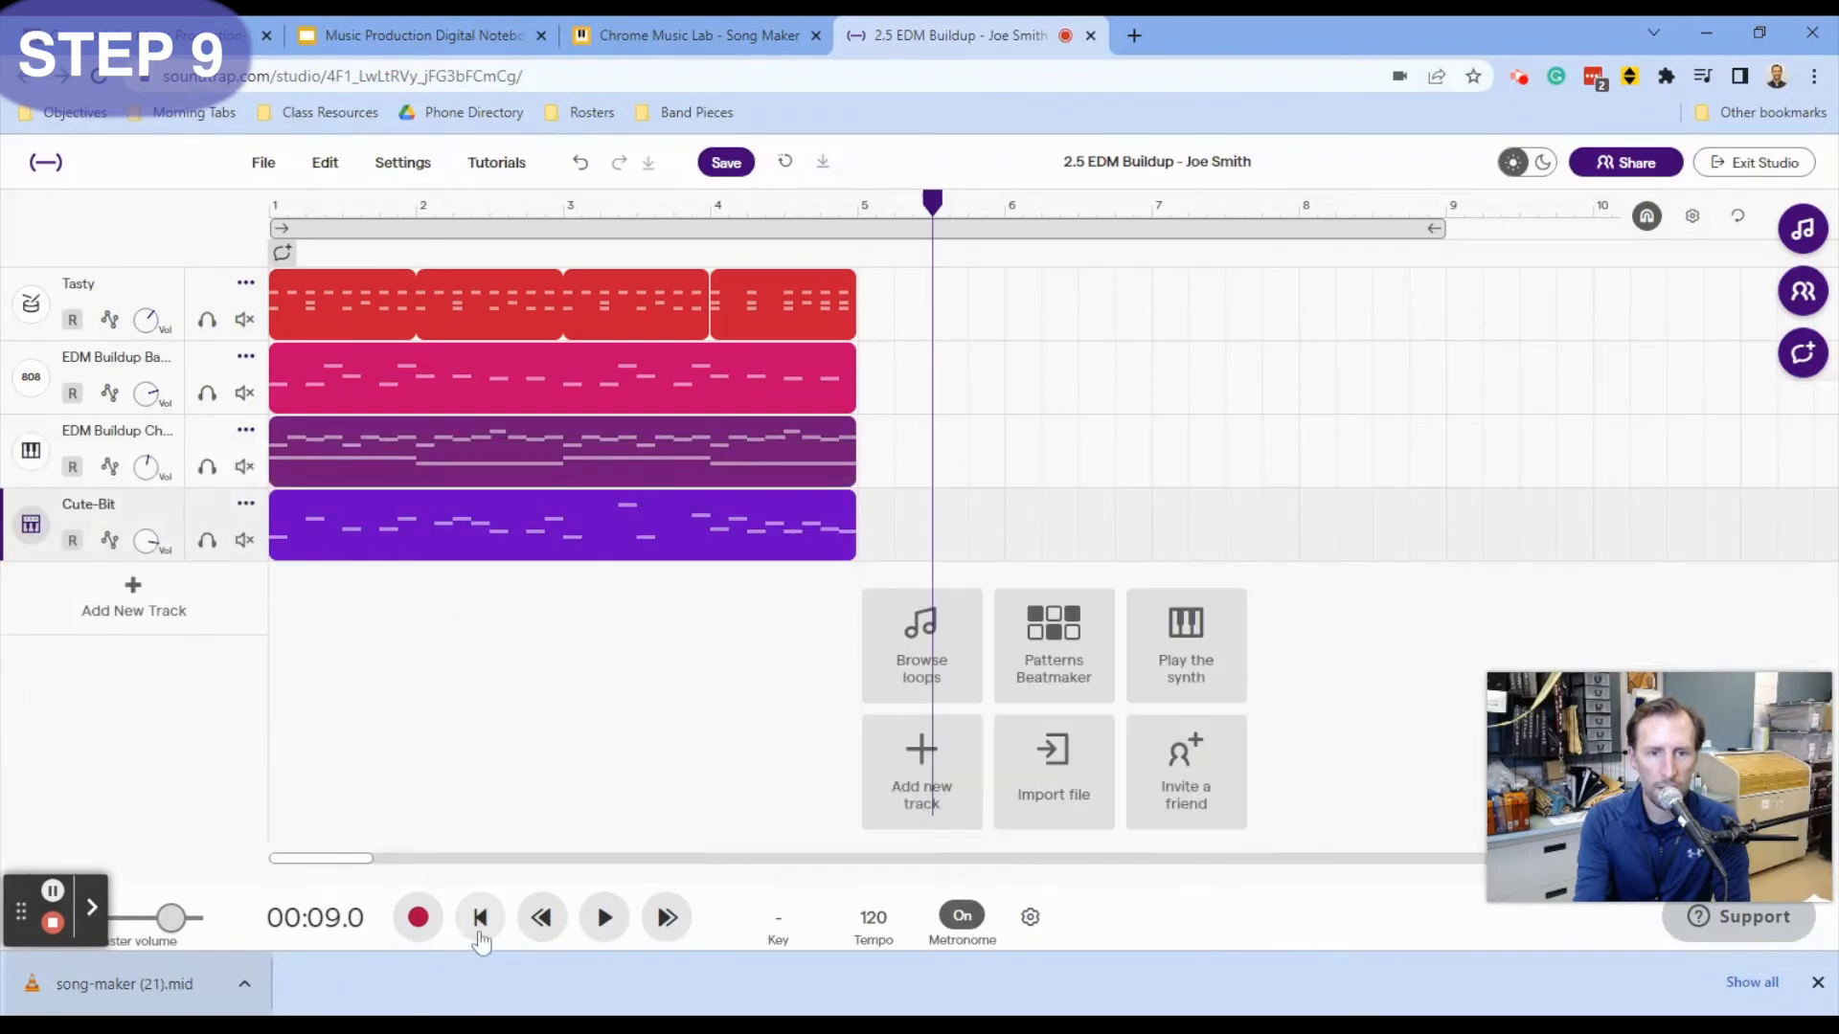
click(481, 930)
click(604, 930)
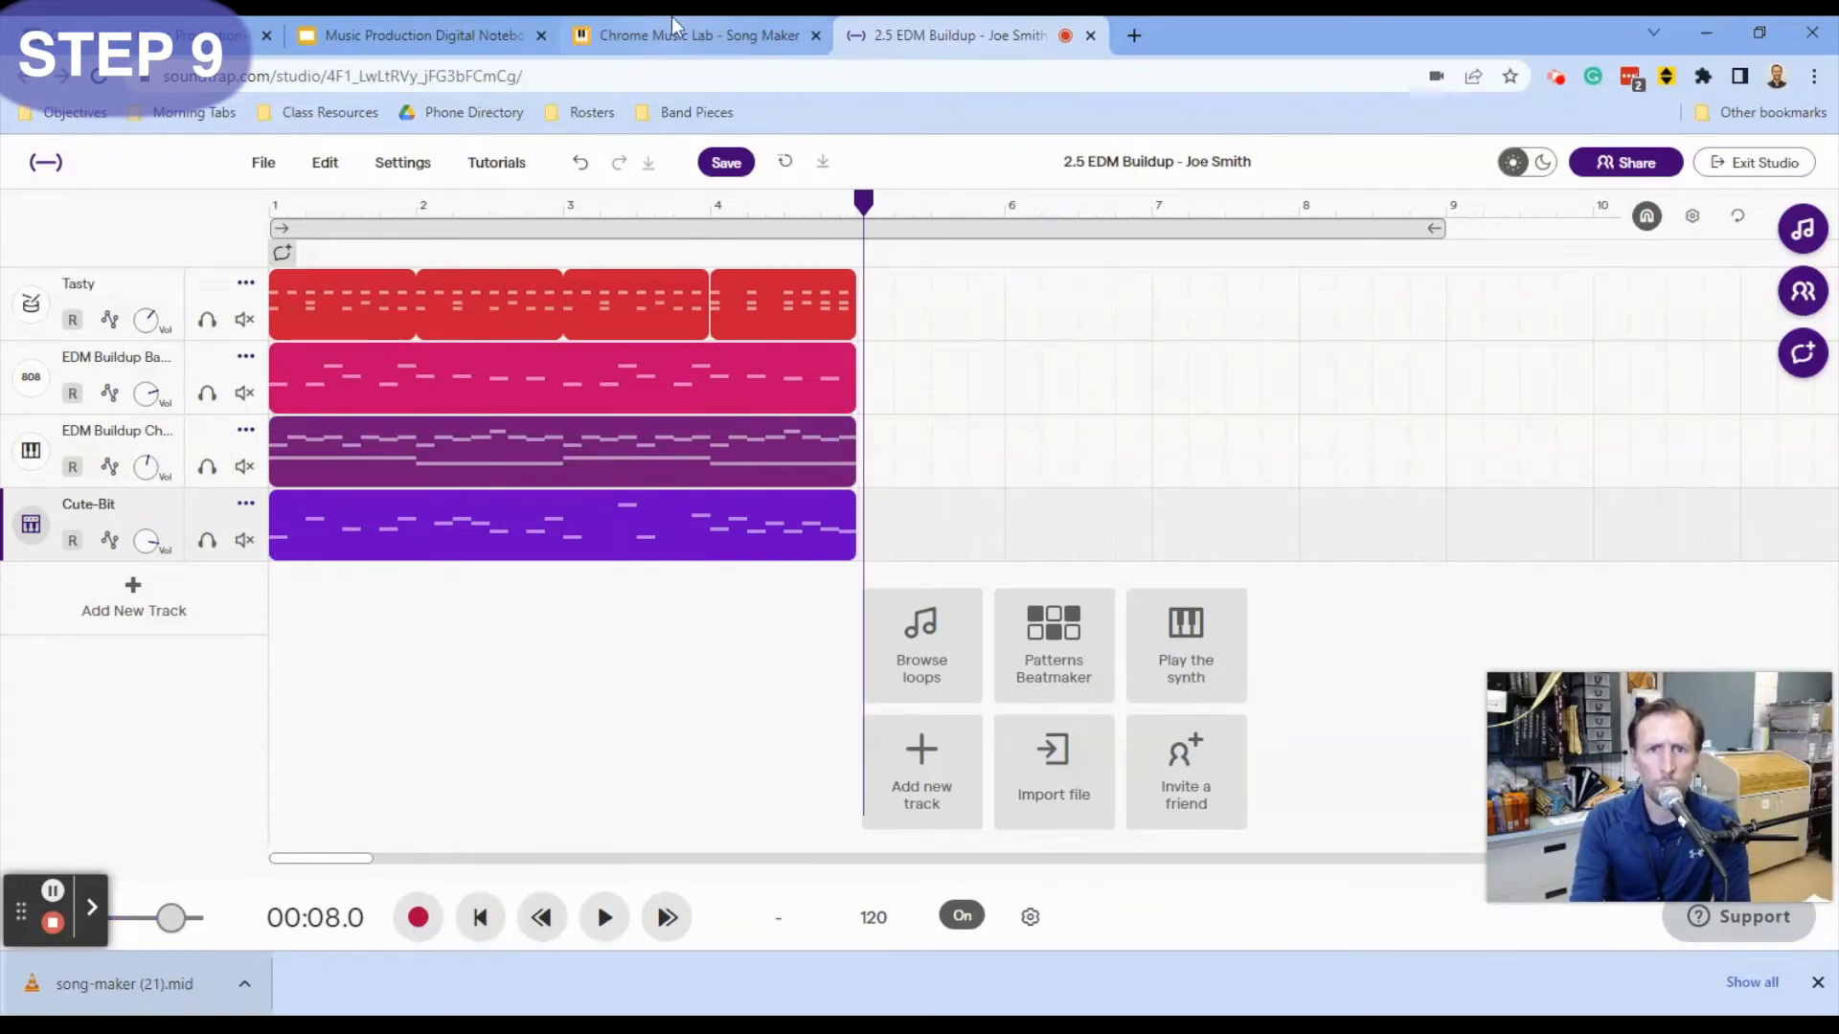
- Switch to the Music Production Digital Notebook slides and highlight instruction 9 in yellow
click(469, 34)
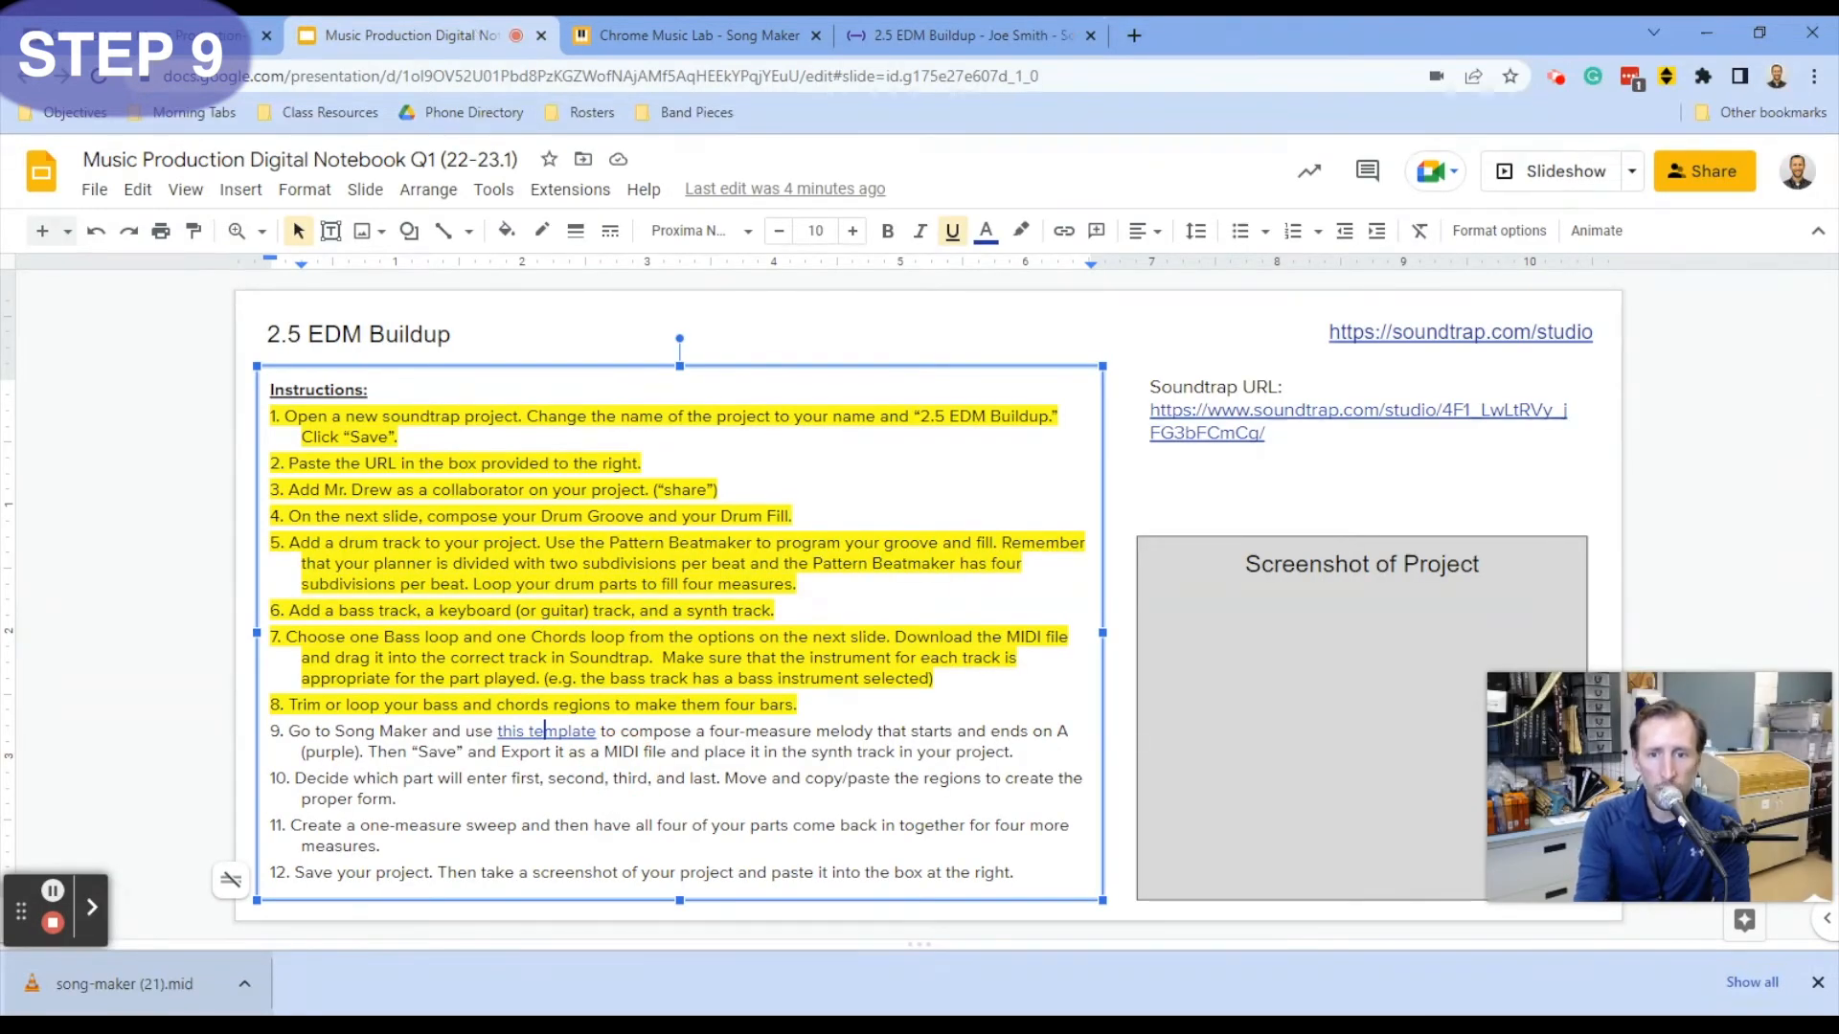
drag(1013, 751, 275, 726)
click(1021, 230)
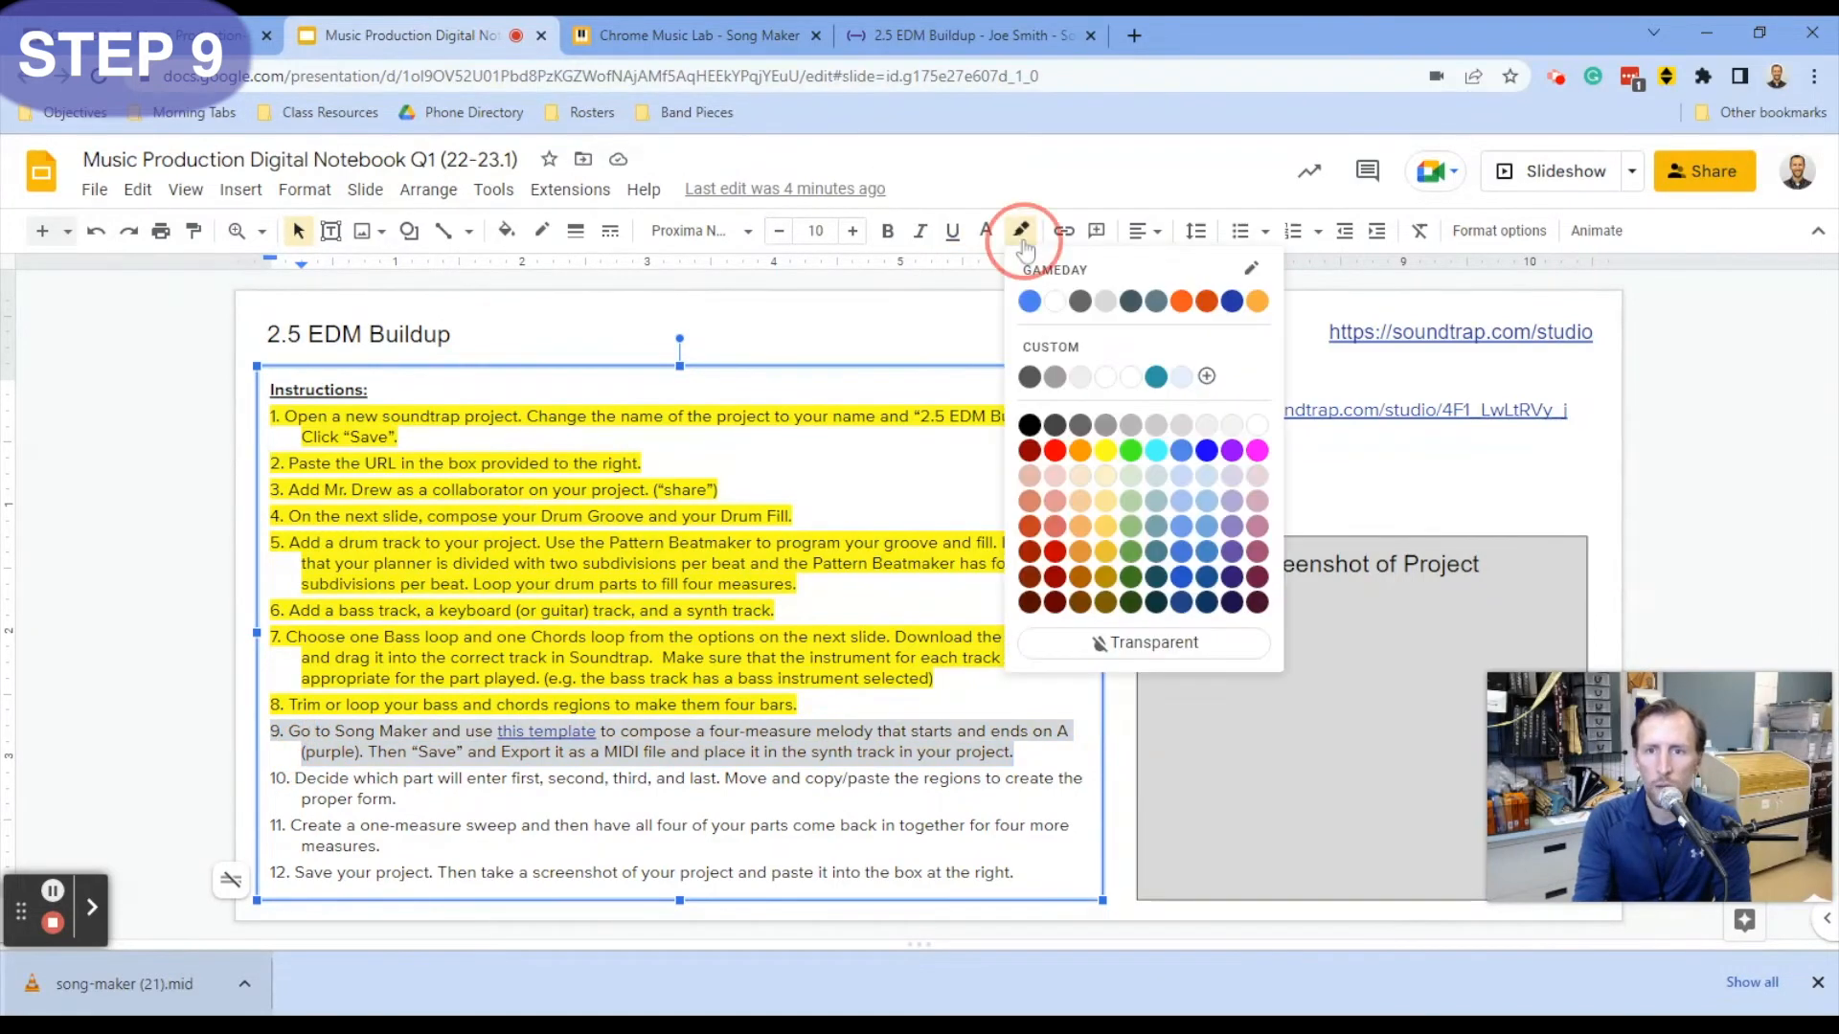
click(1129, 451)
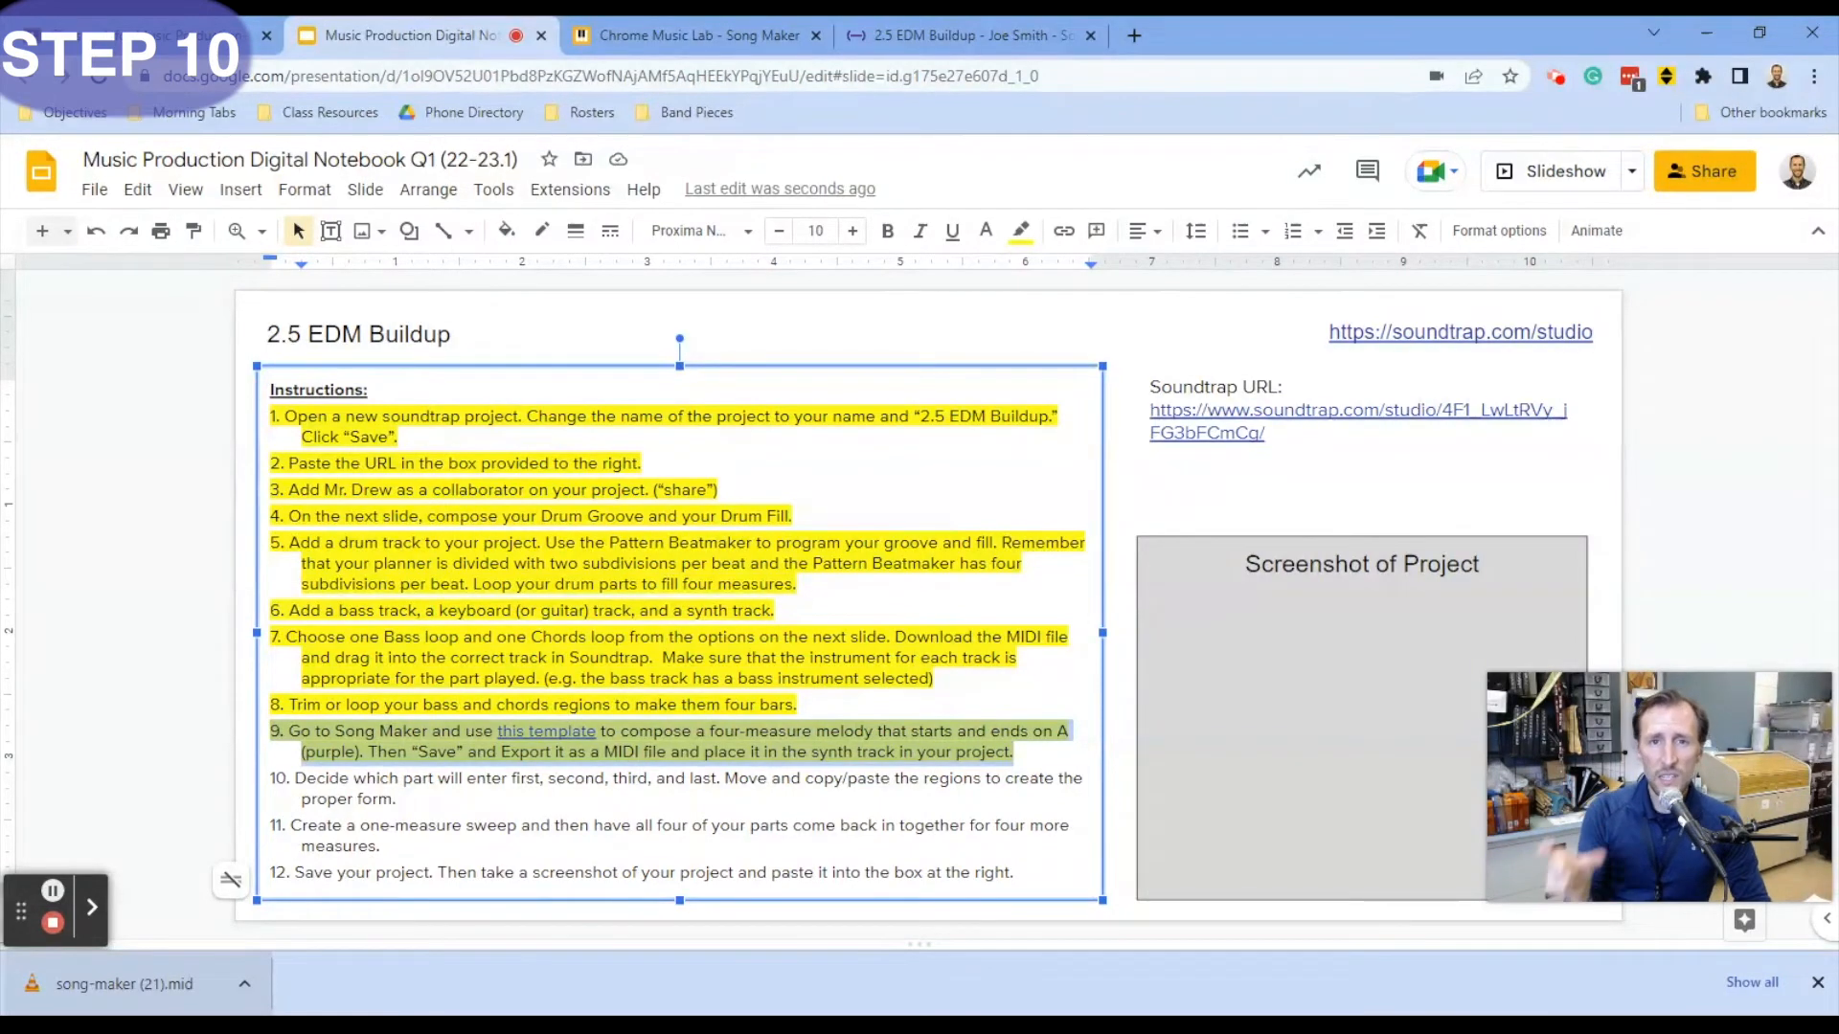
- Switch to the Soundtrap project, copy the four-bar drum part and paste it three times from measure 5 to fill through measure 16
click(957, 35)
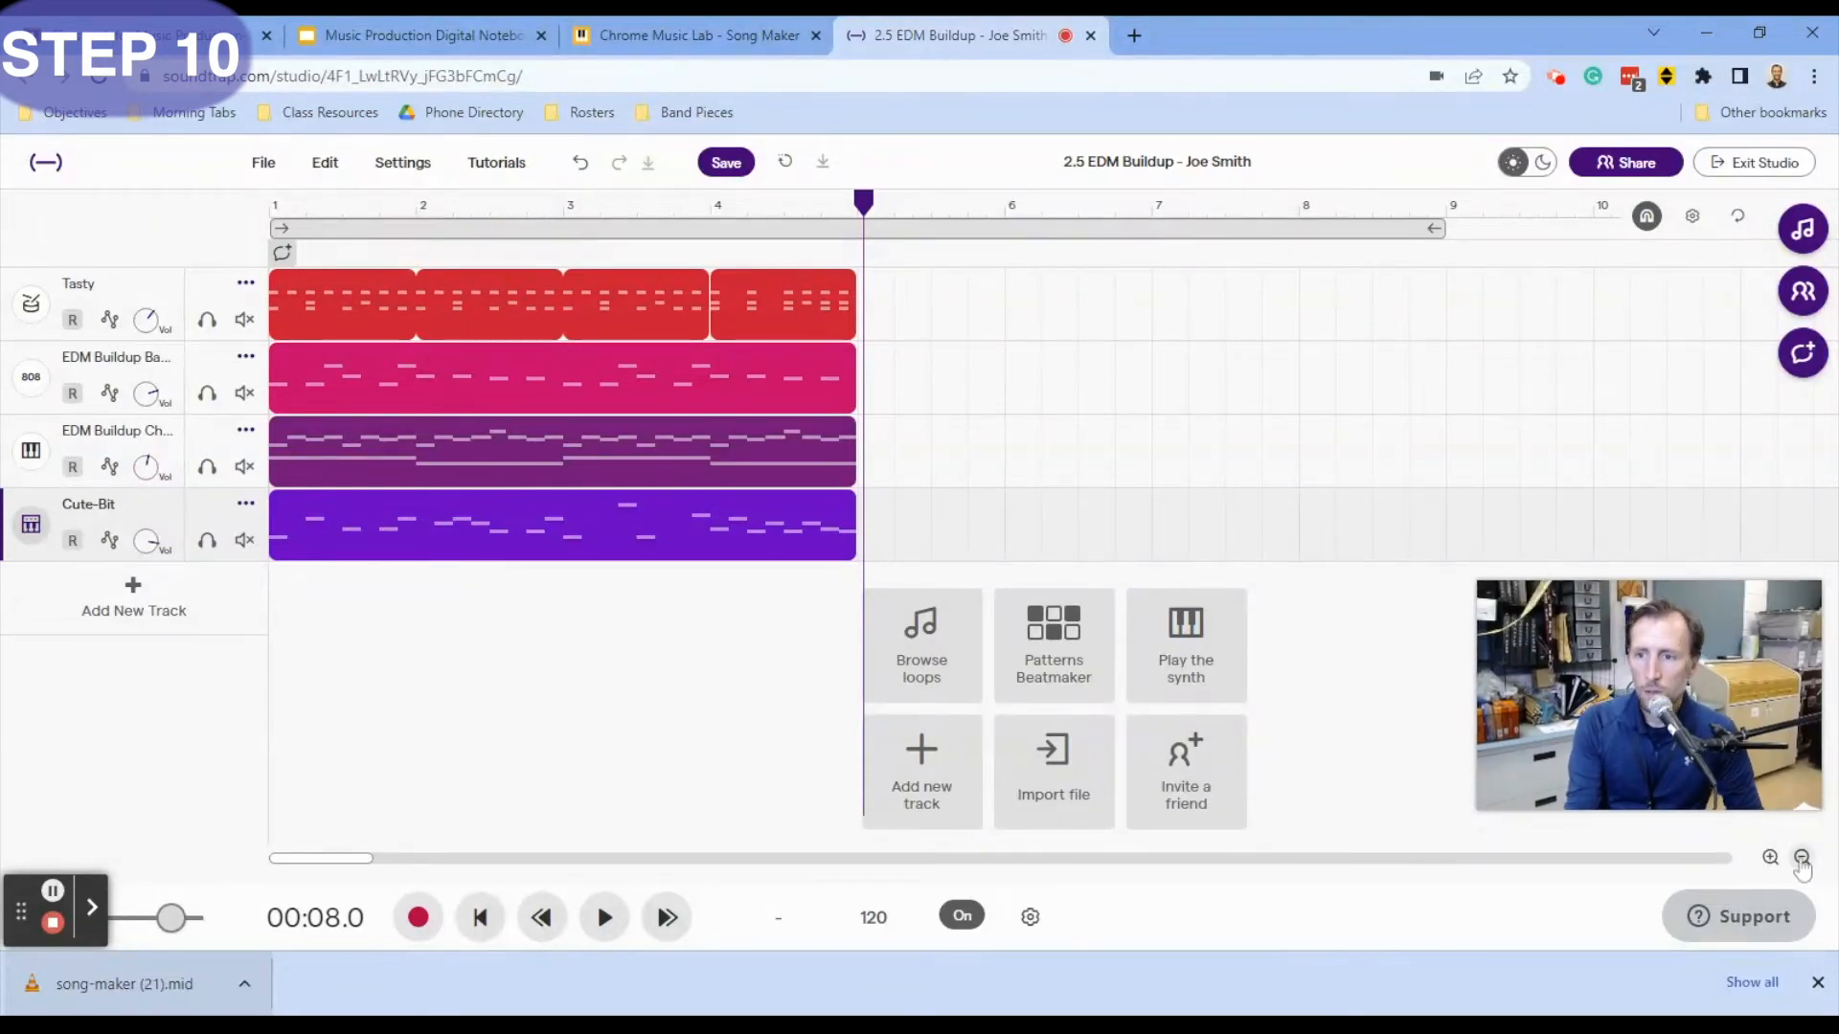
click(1800, 859)
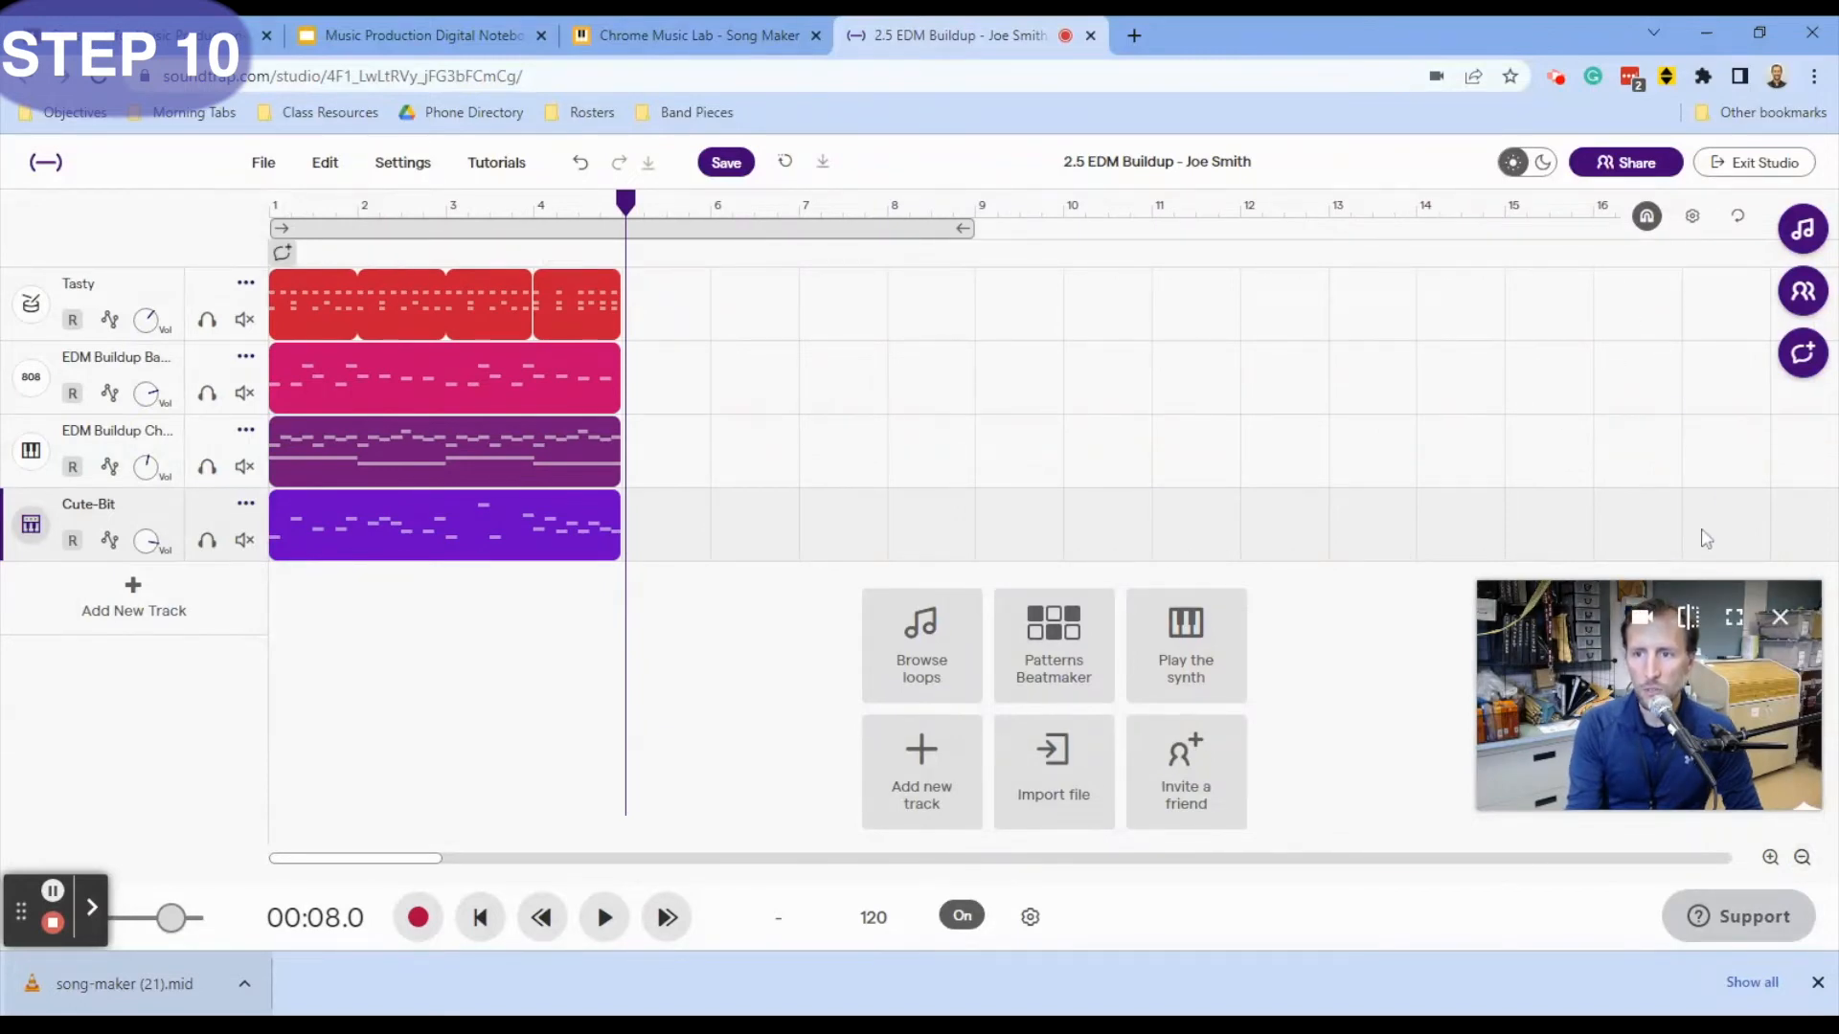
mouse_move(1661, 675)
drag(1666, 726, 1687, 869)
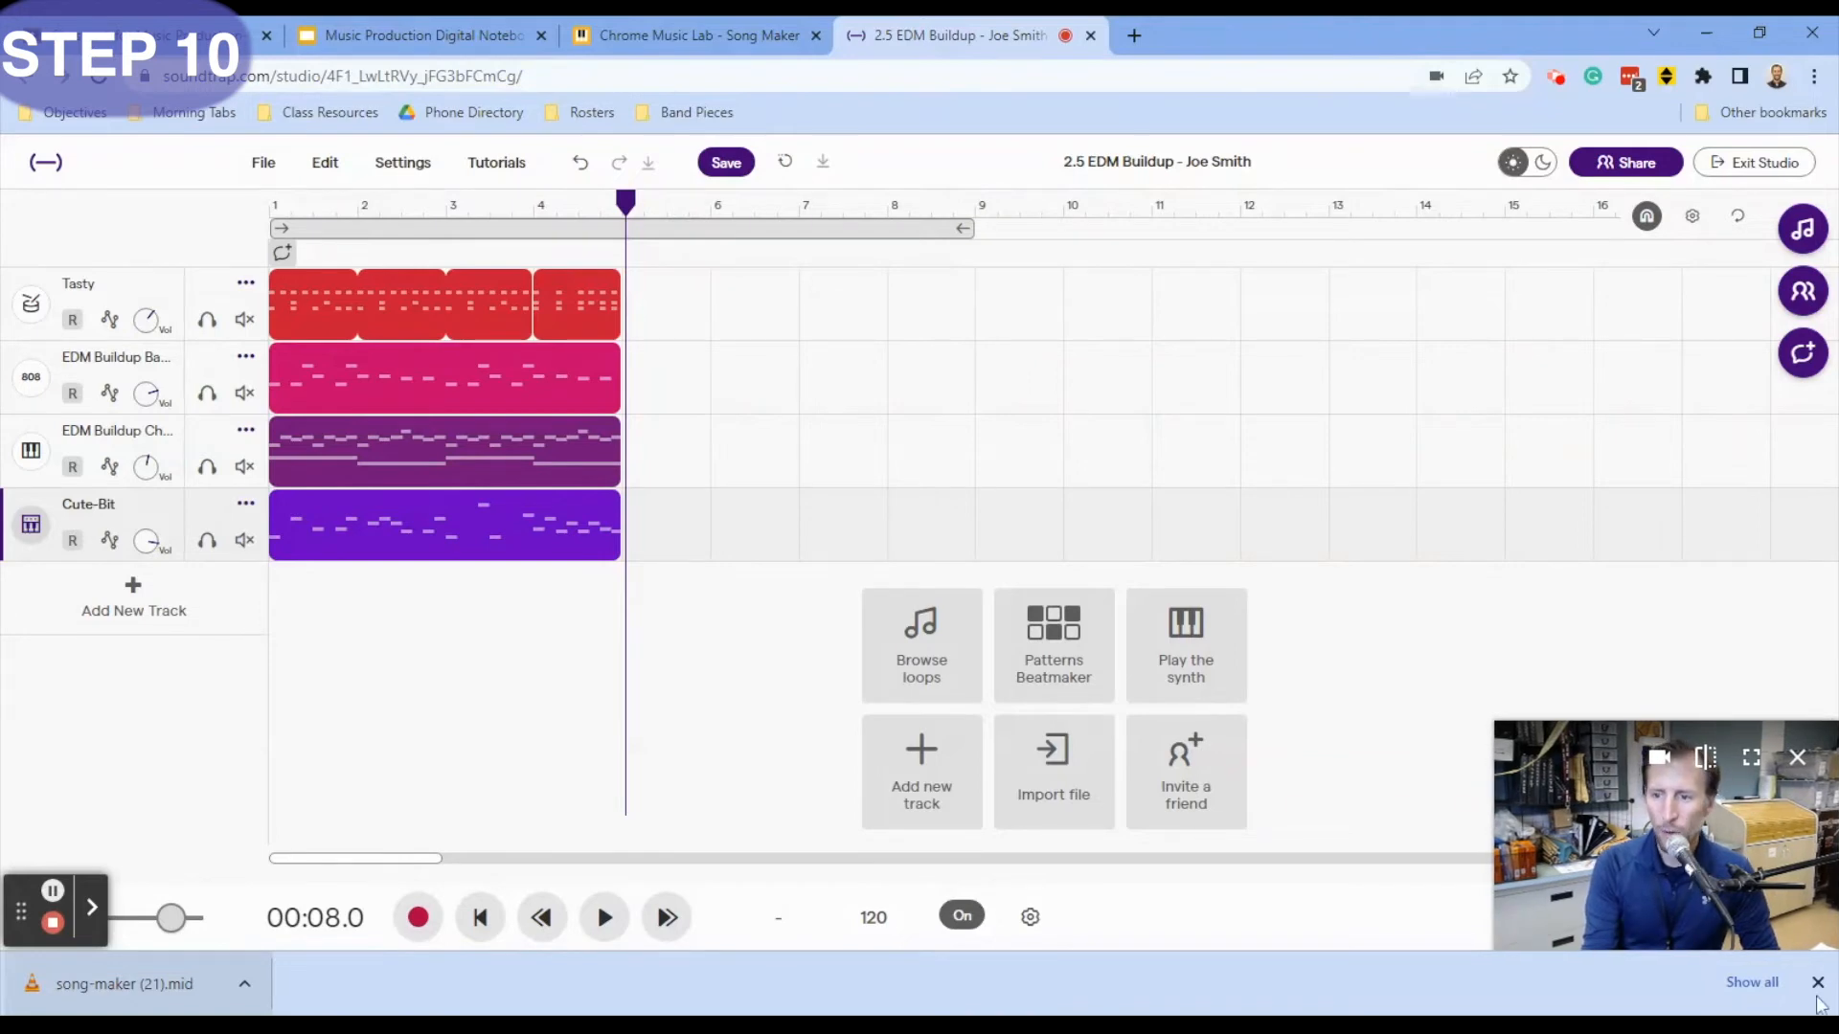
click(1817, 984)
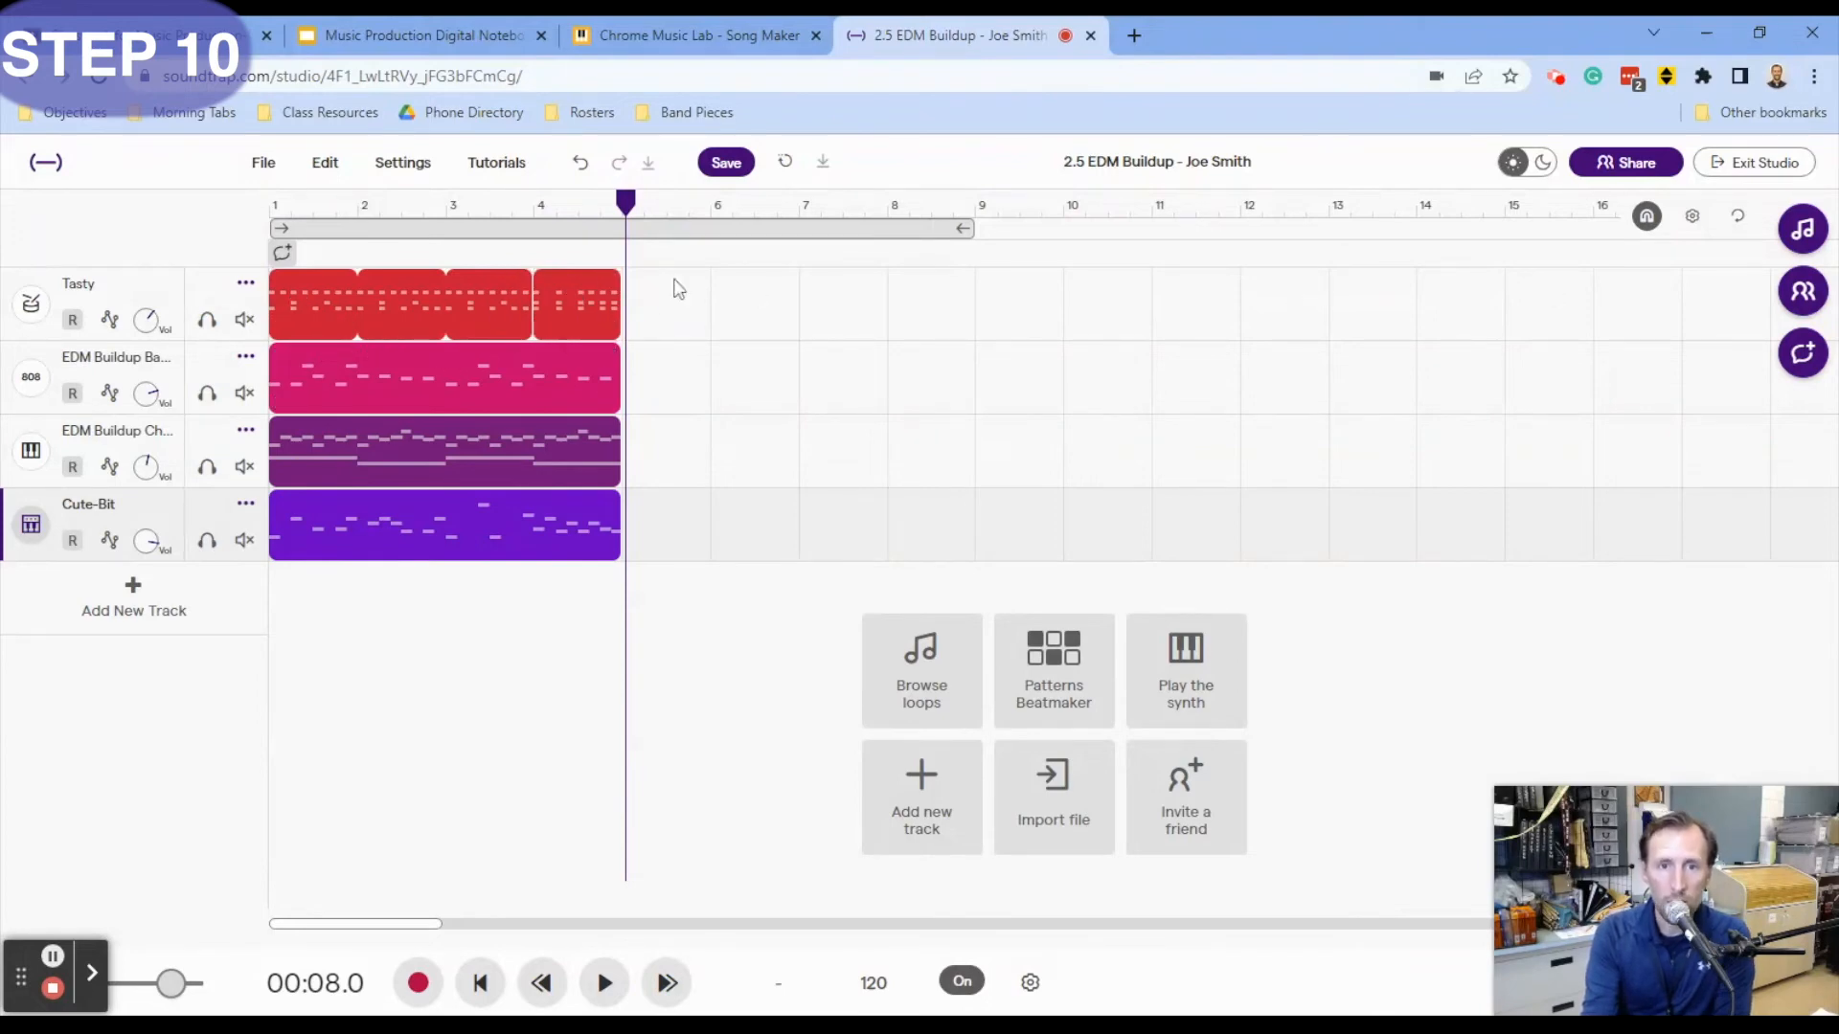
click(629, 204)
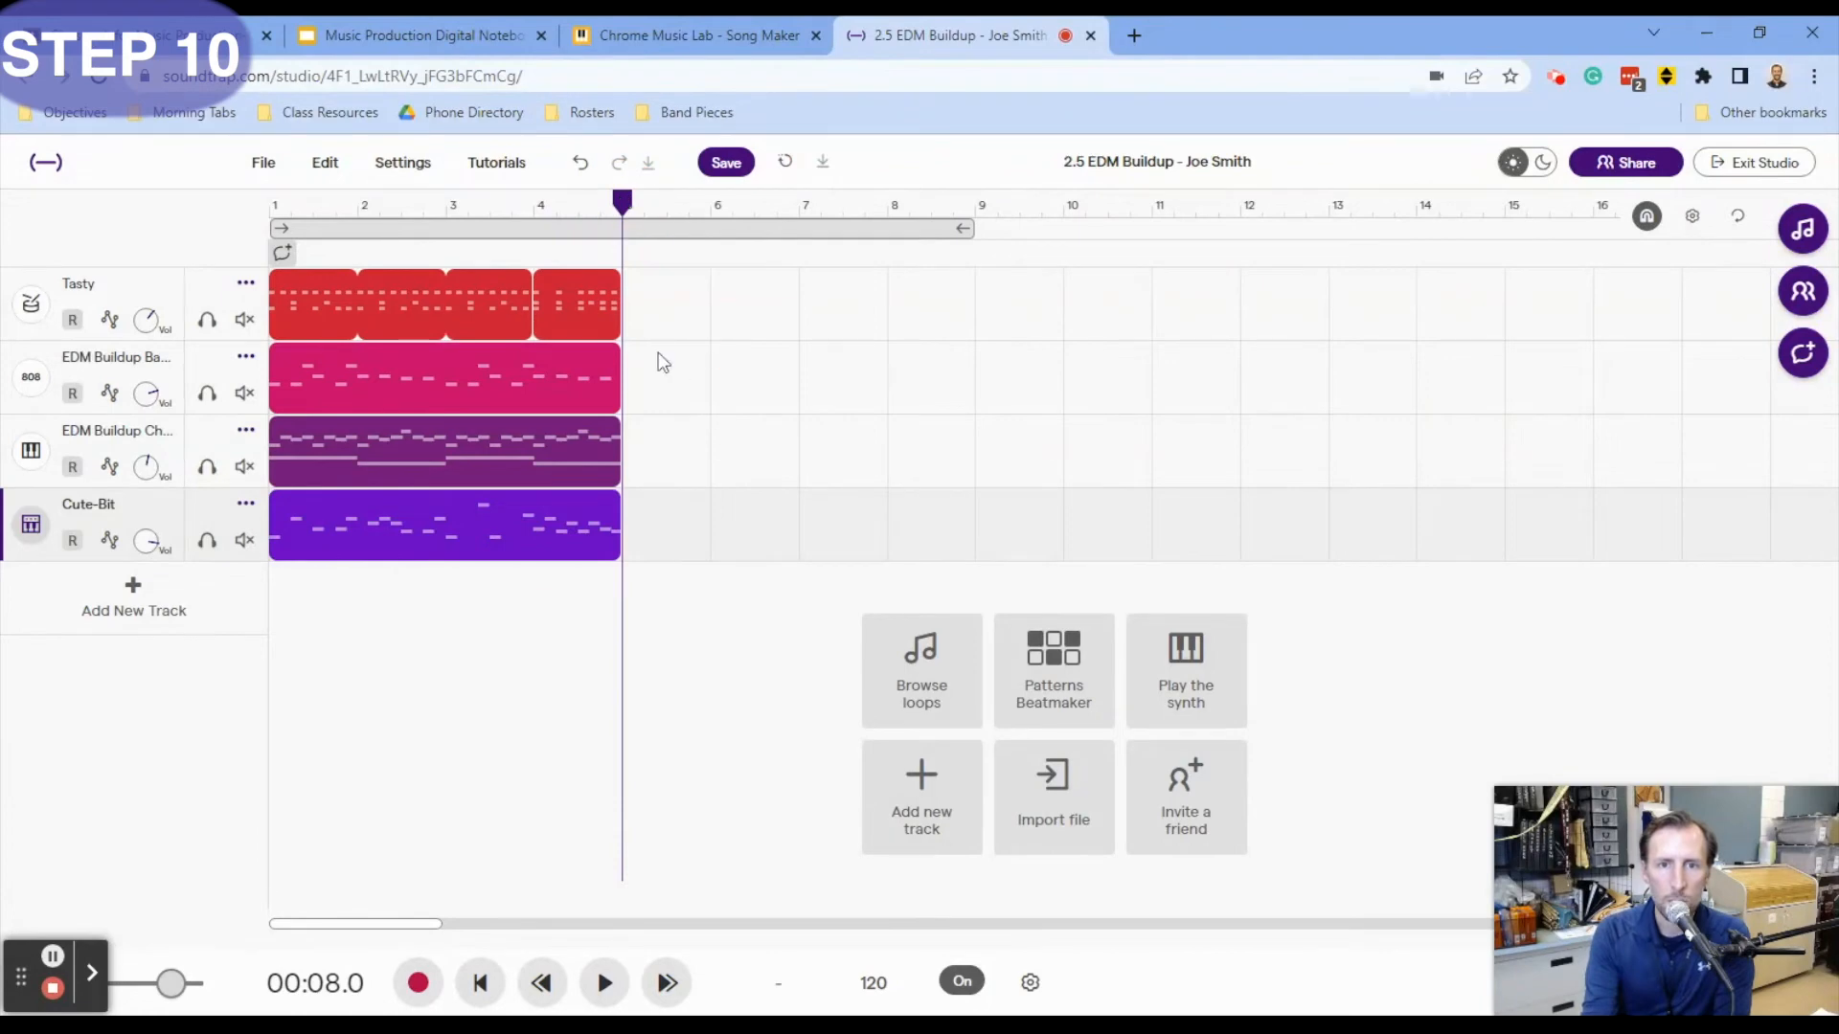
drag(643, 295, 502, 314)
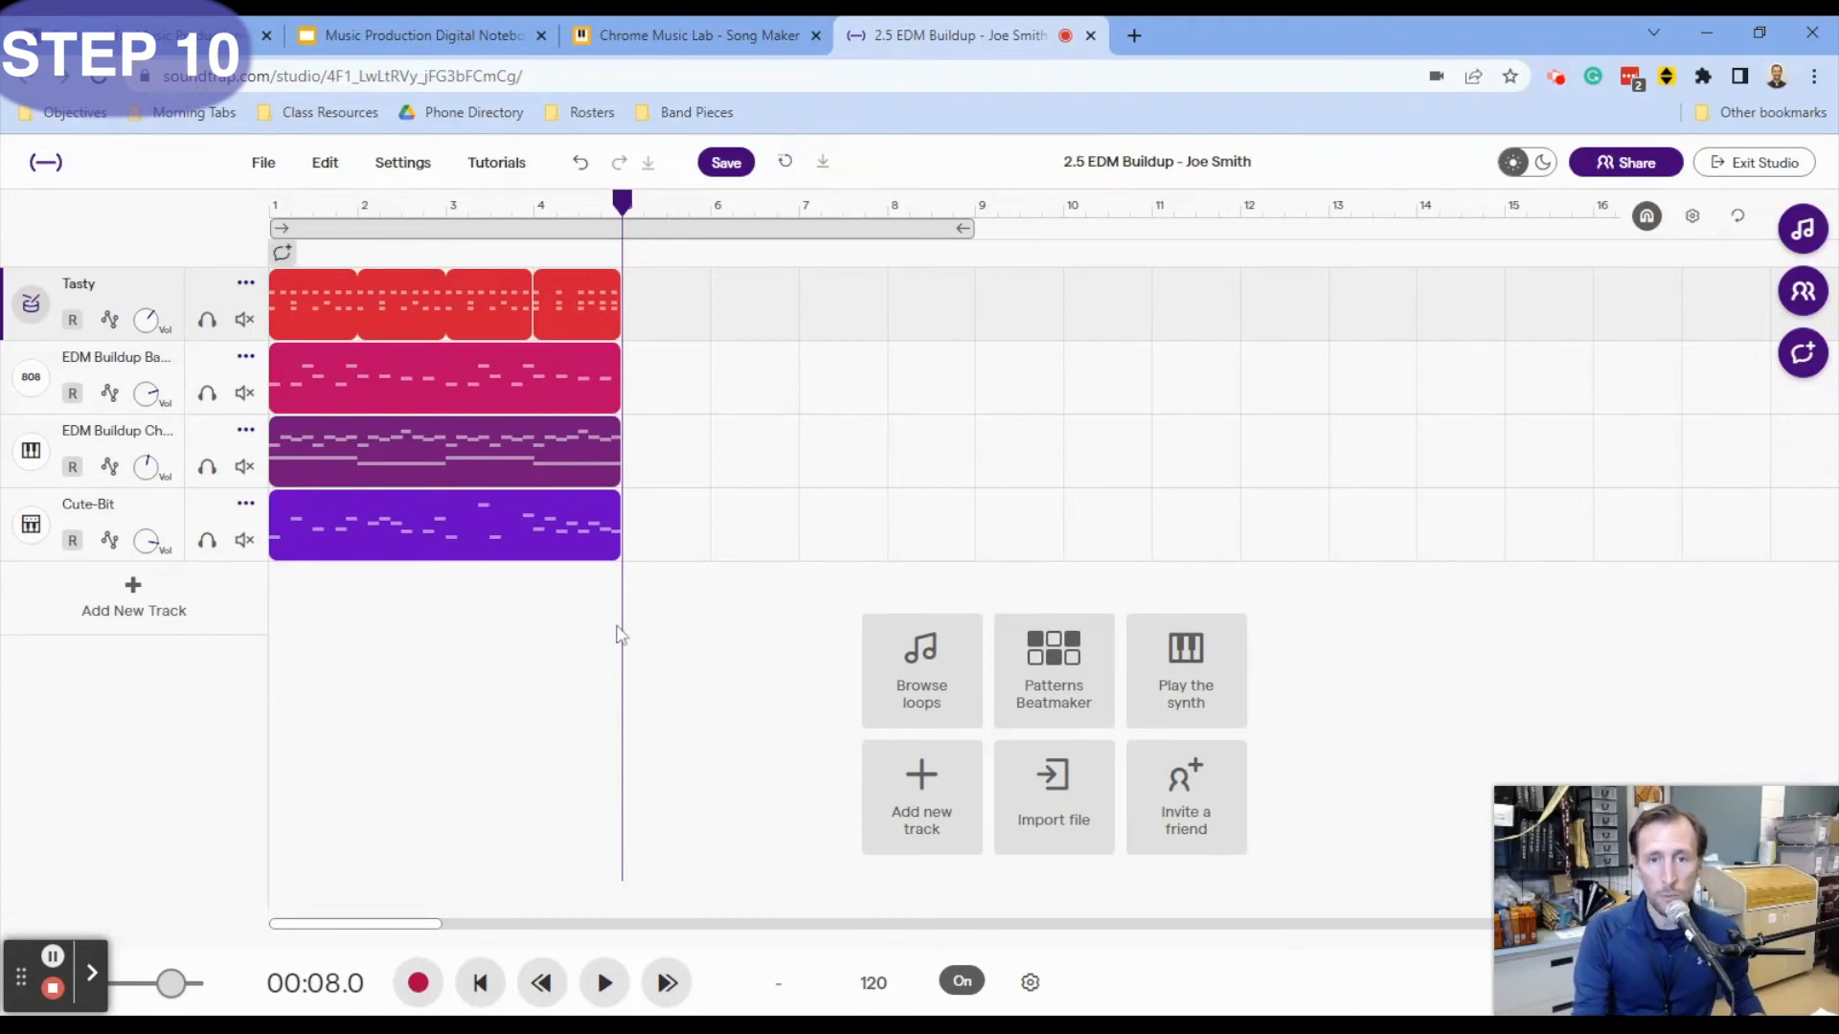
key(ctrl+v)
key(ctrl+v)
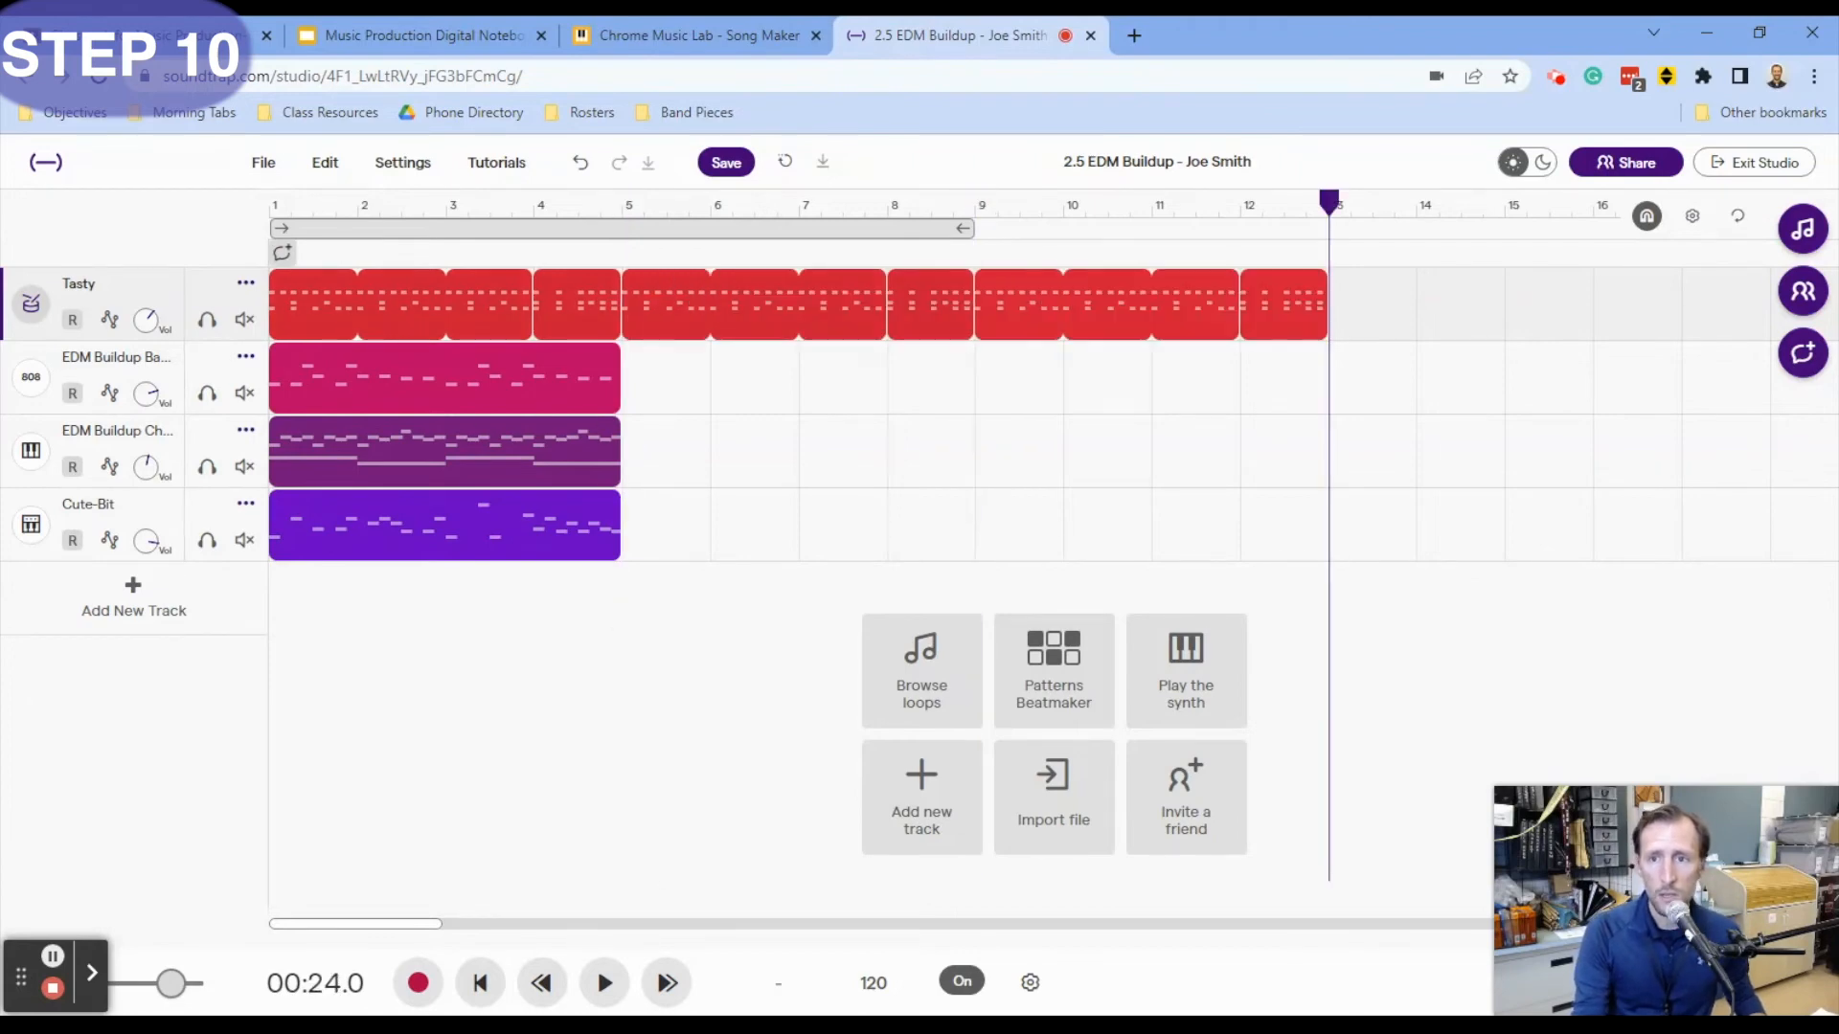
key(ctrl+v)
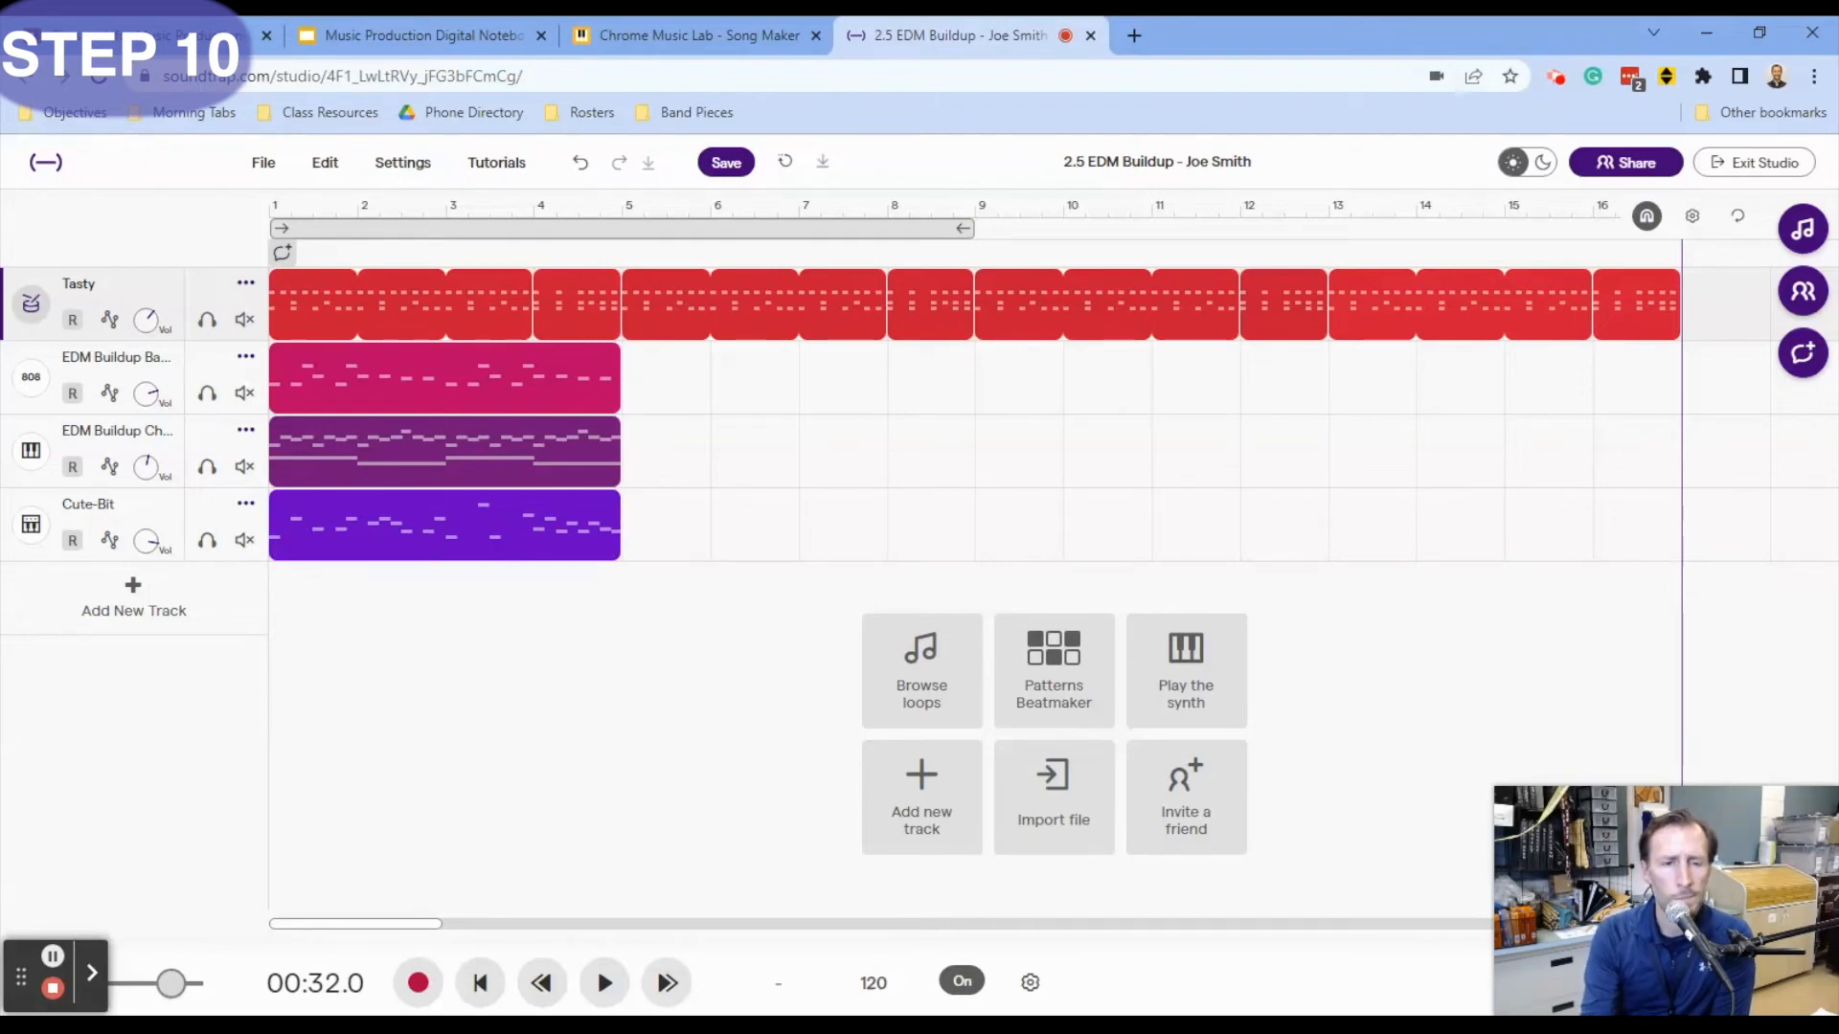
- Move the bass region to start at measure 5 and loop it through the end of measure 16
click(402, 370)
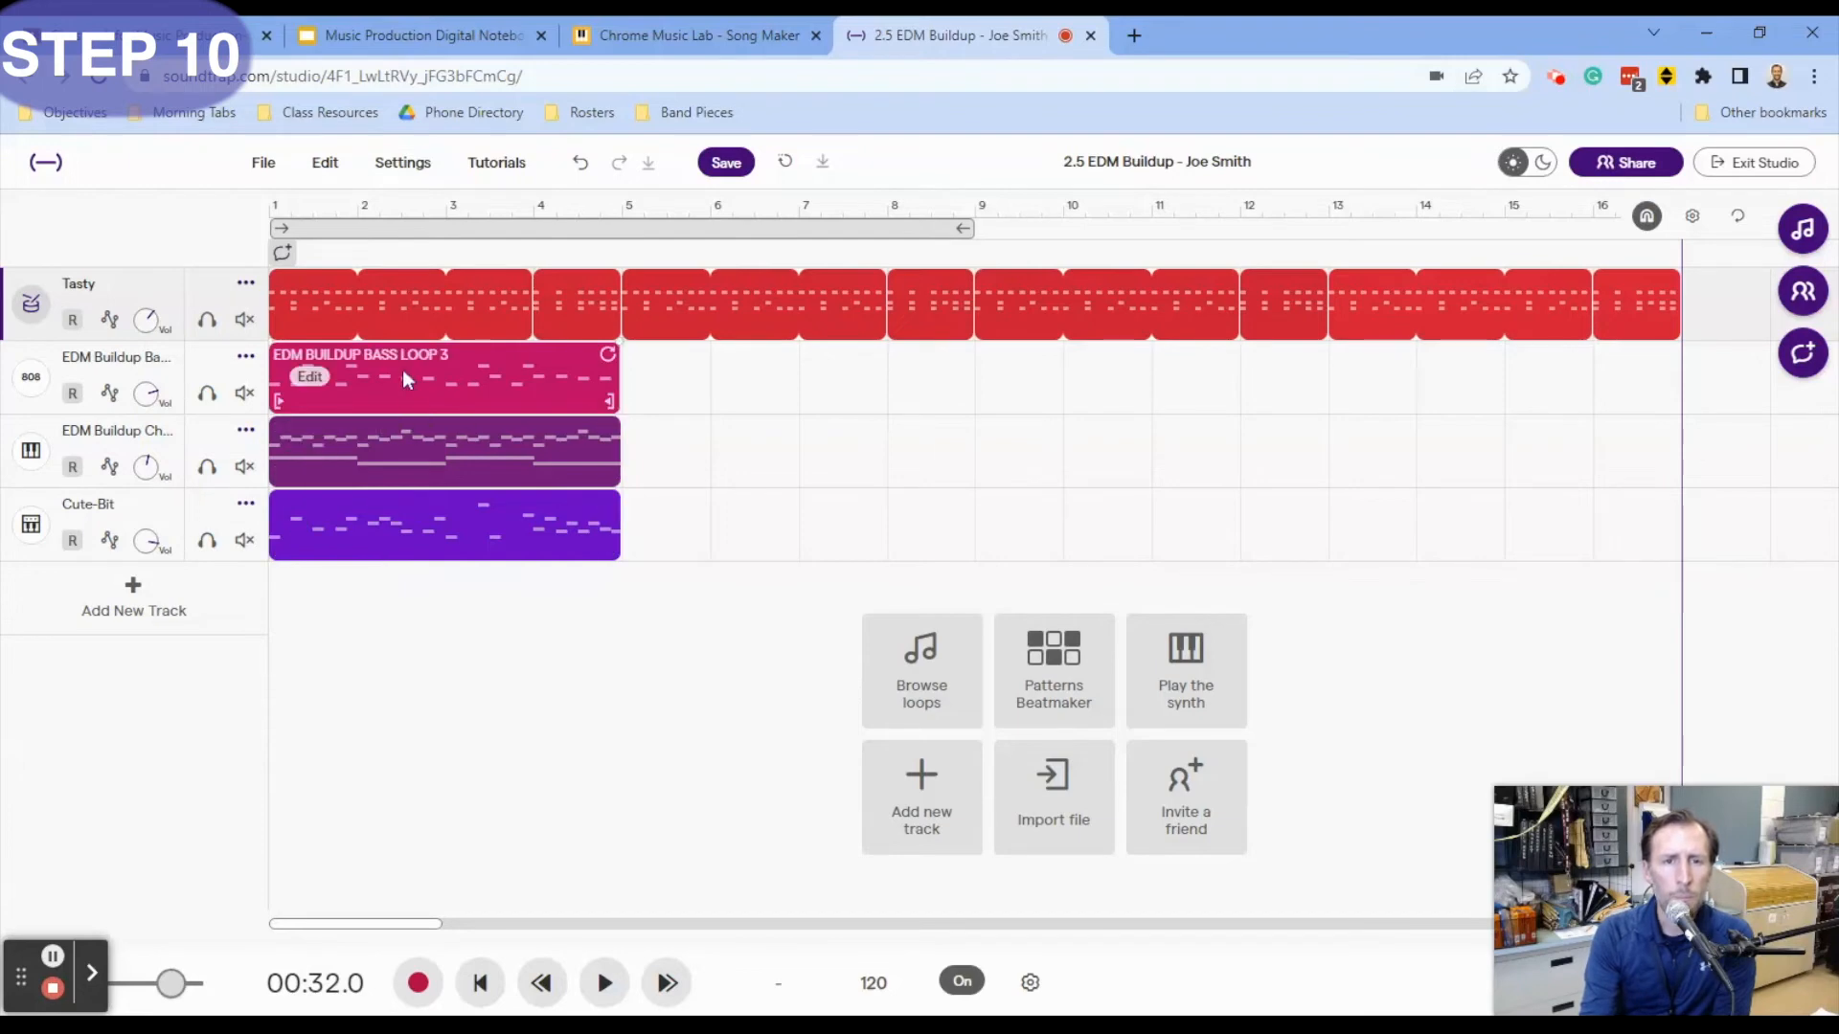
drag(402, 370, 767, 396)
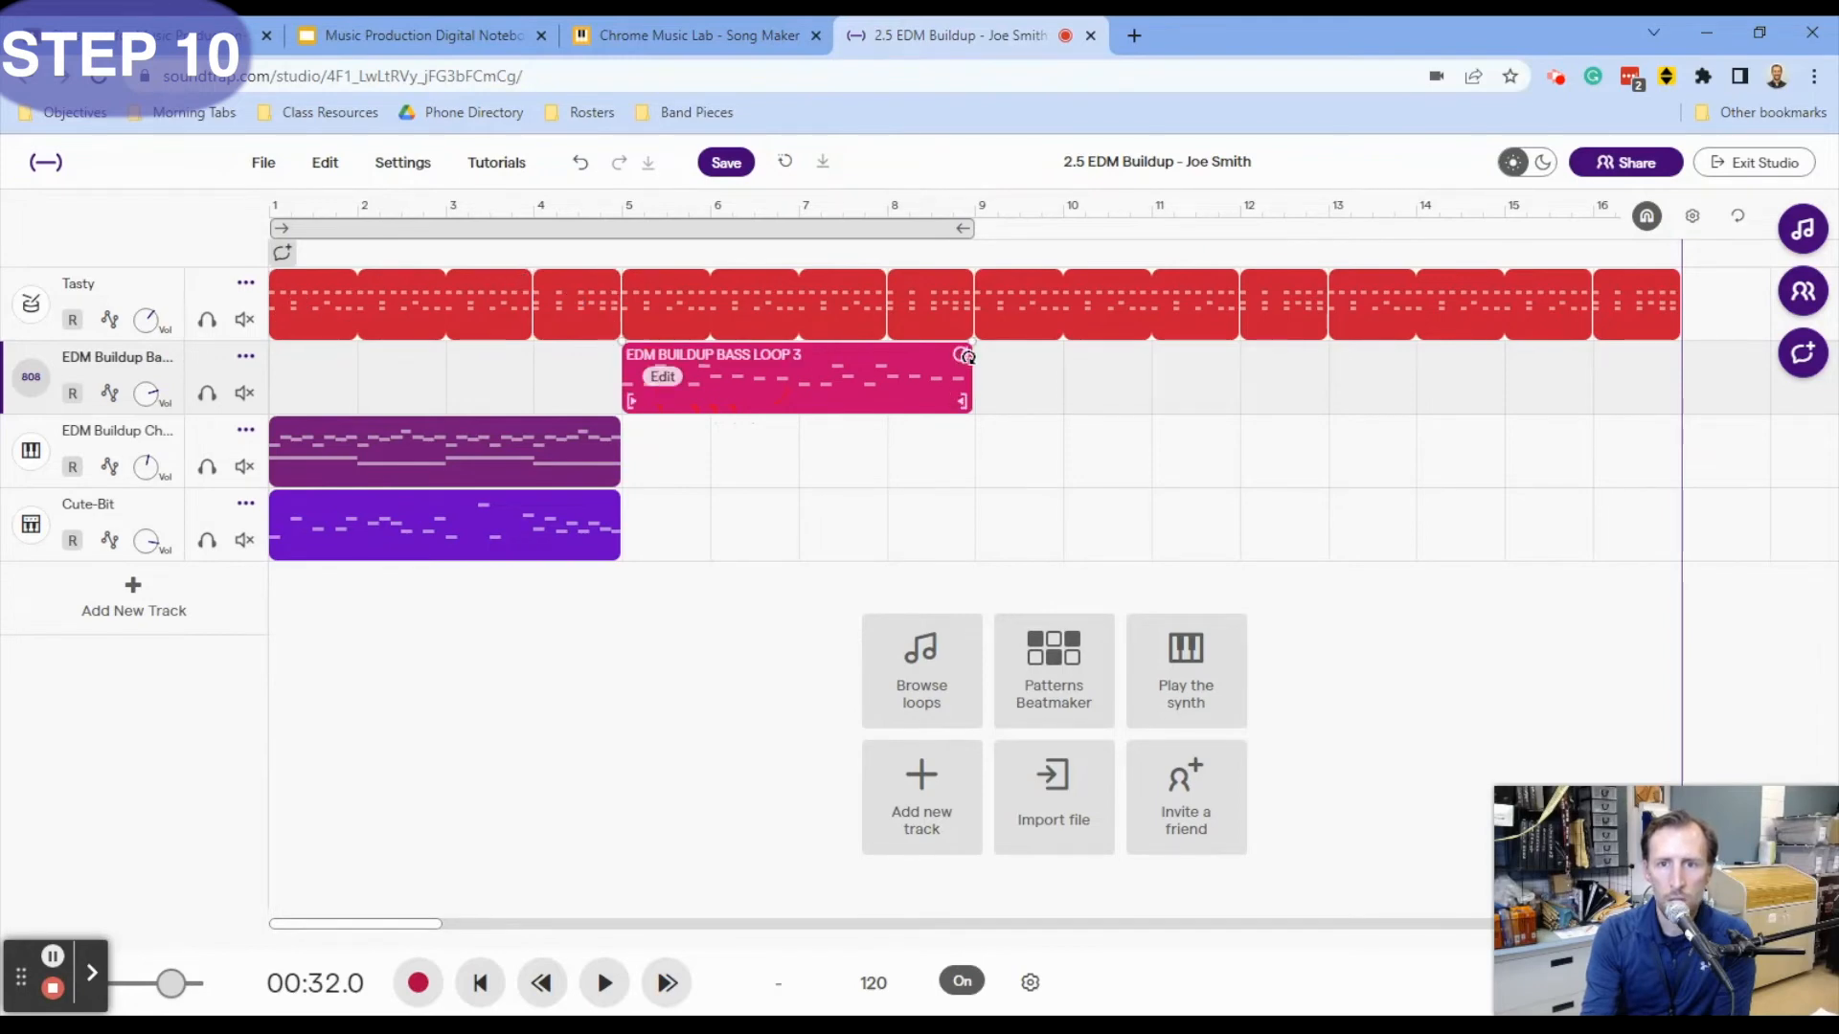
mouse_move(961, 353)
mouse_down()
mouse_move(1154, 387)
mouse_move(1681, 402)
mouse_up()
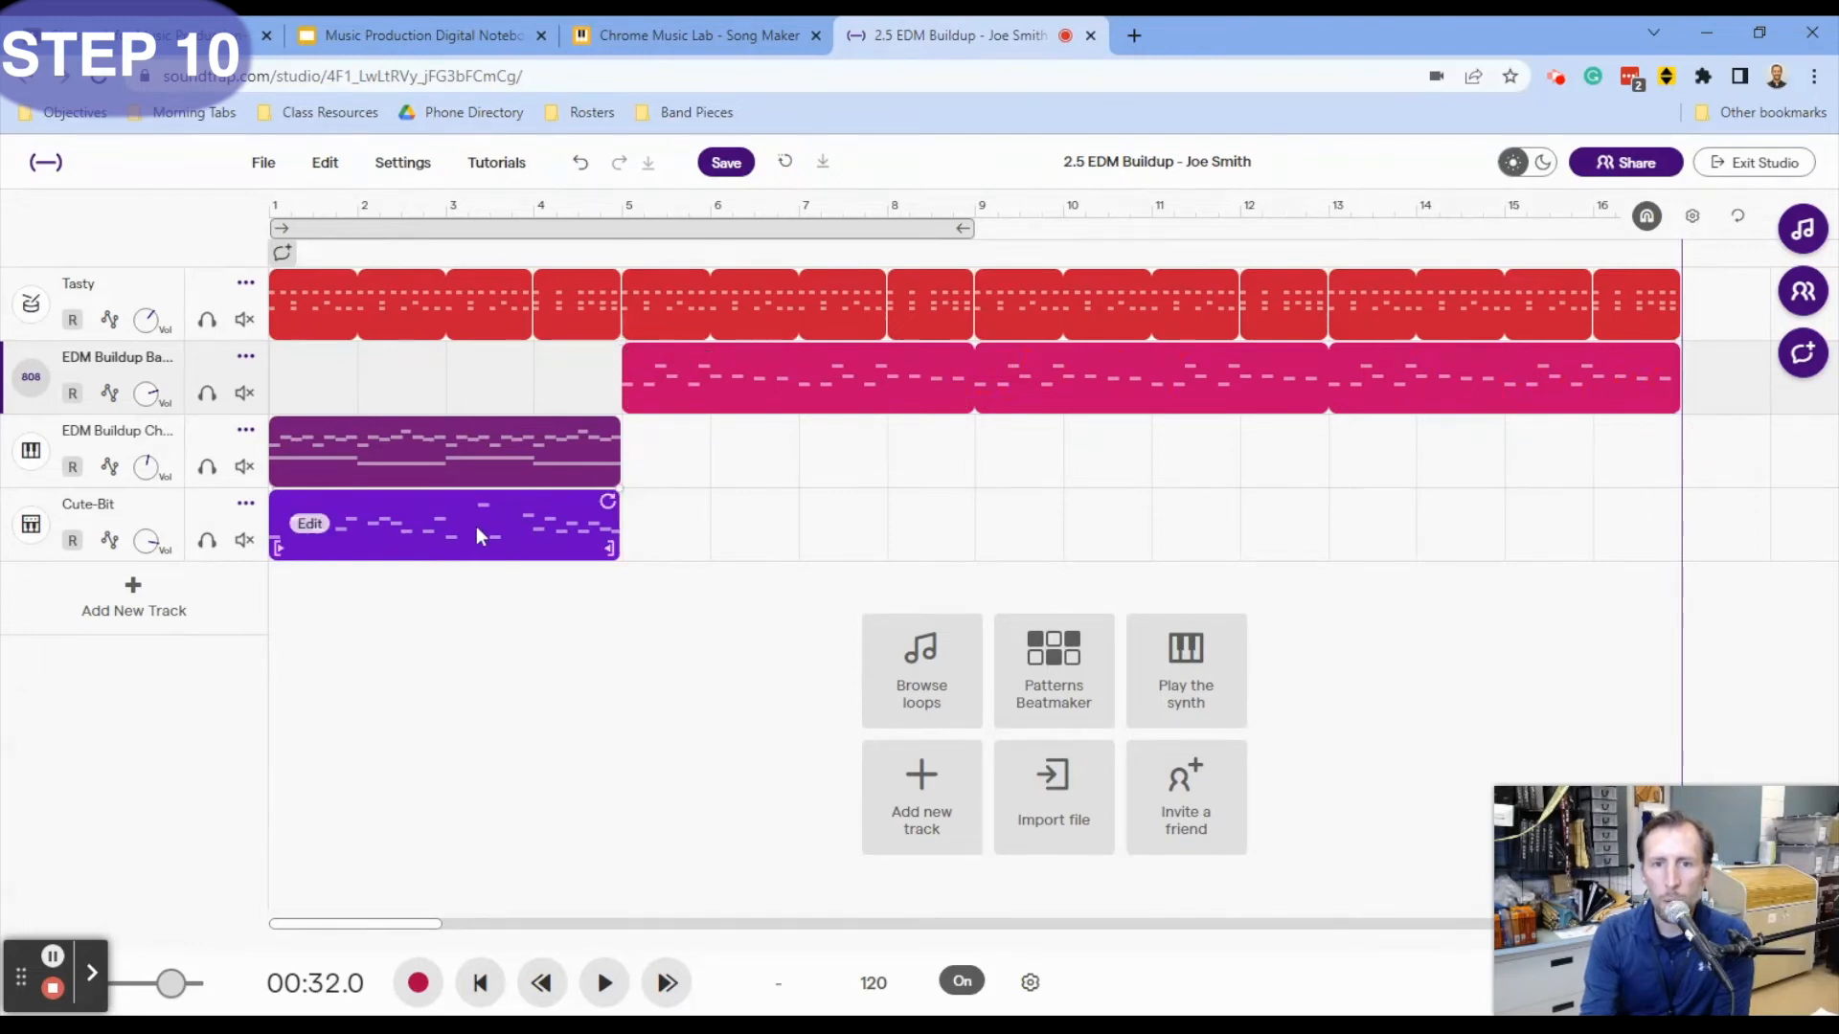
- Move the Cute-Bit region to measure 9, loop it through measure 16, and move the chords region to measure 13
drag(476, 536, 1193, 553)
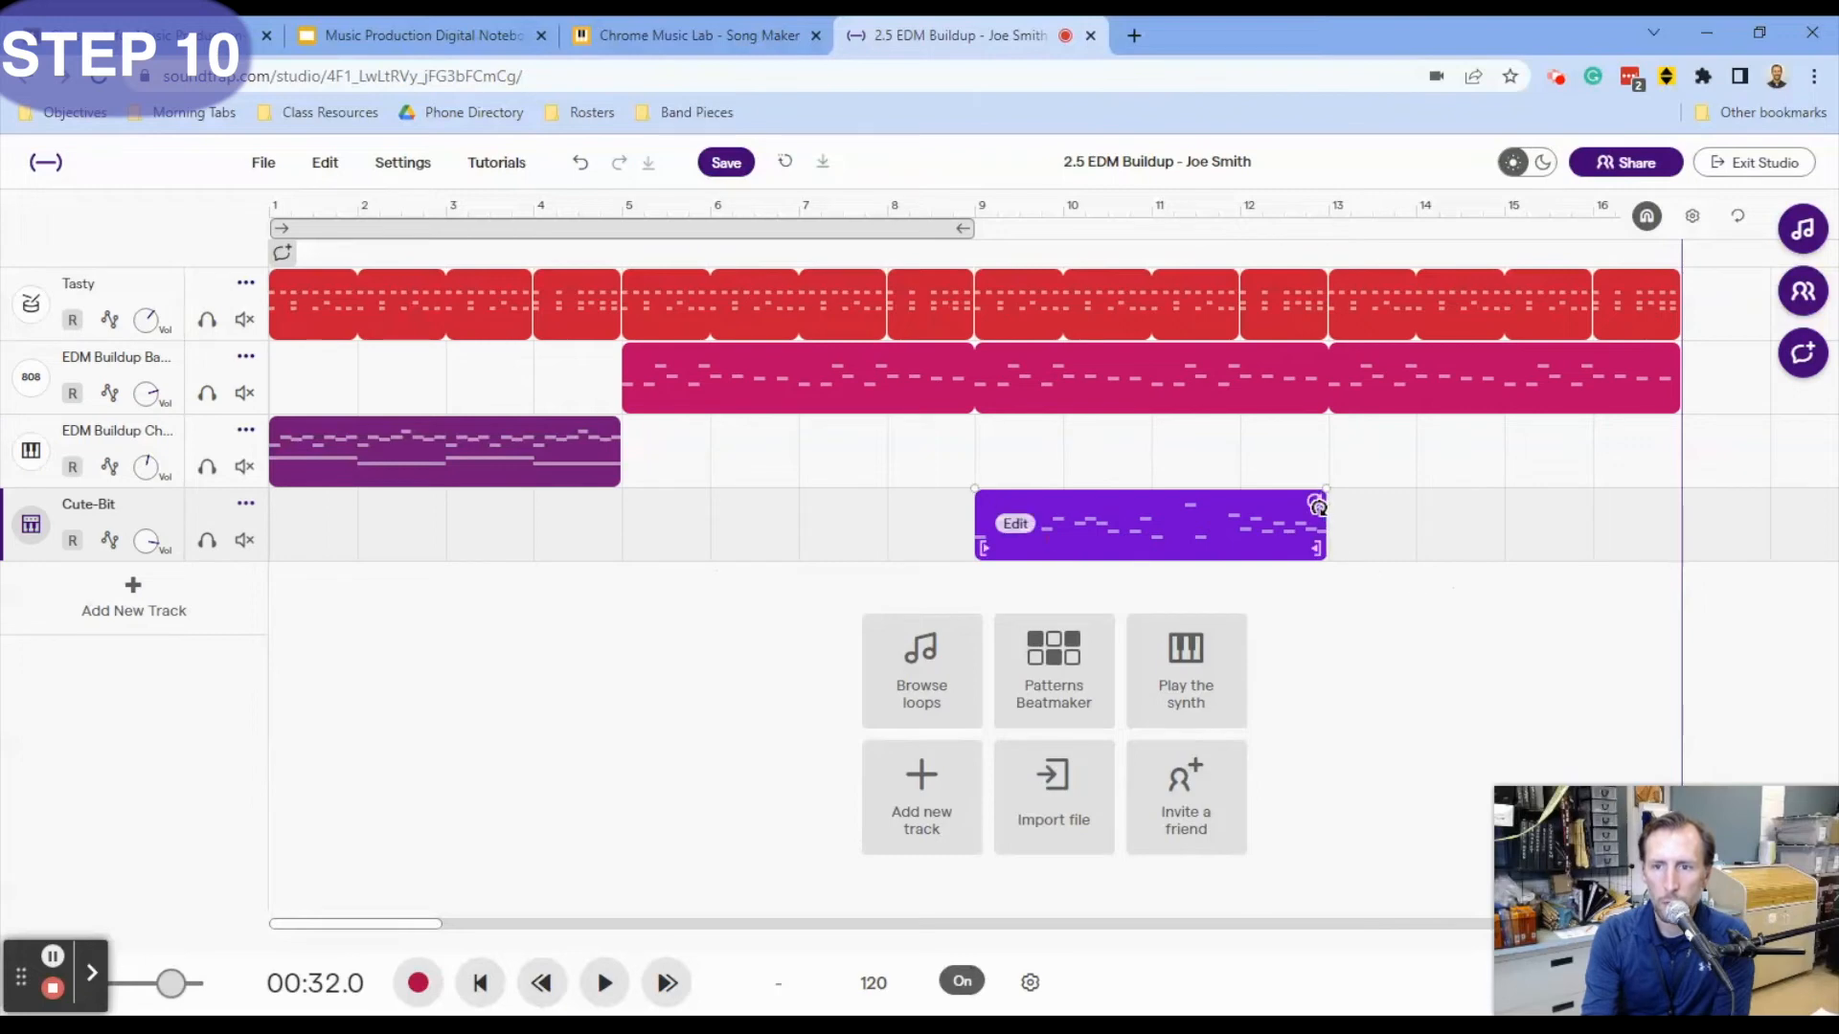
drag(1314, 501, 1679, 520)
drag(404, 454, 1486, 493)
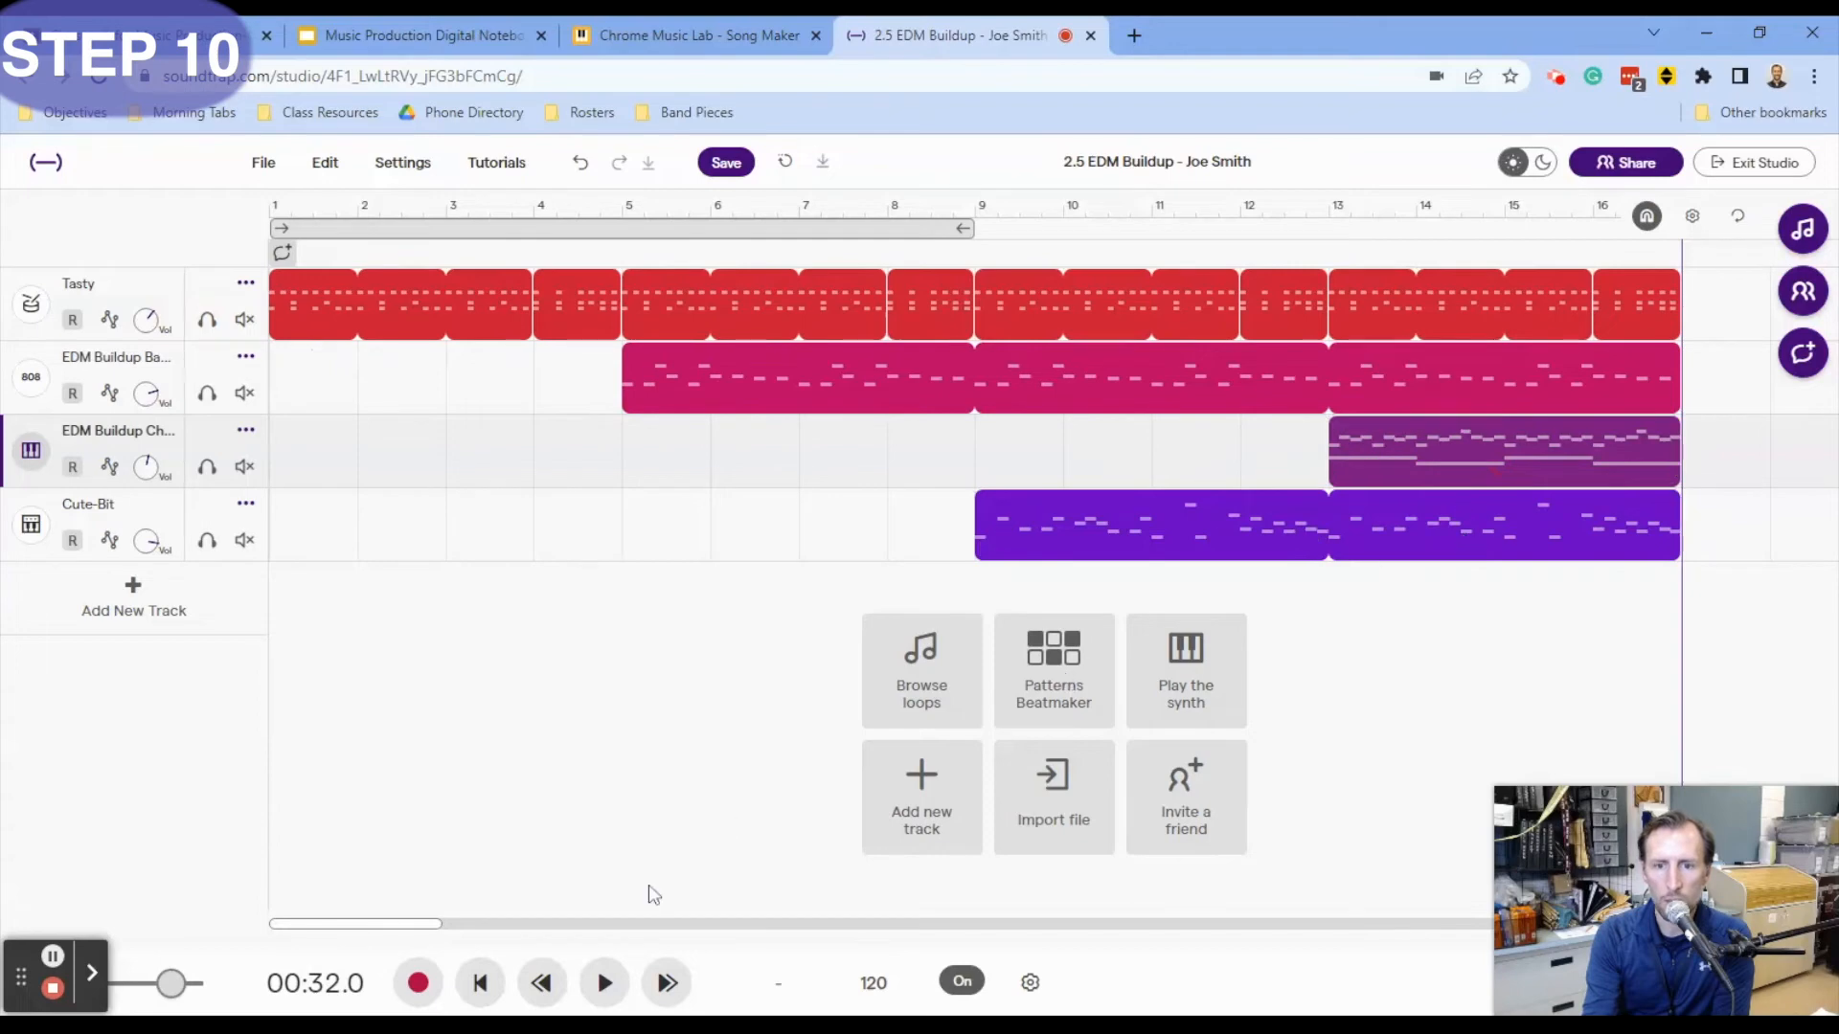
- Play the whole 16-measure arrangement from the beginning to check the order in which the parts enter
click(480, 983)
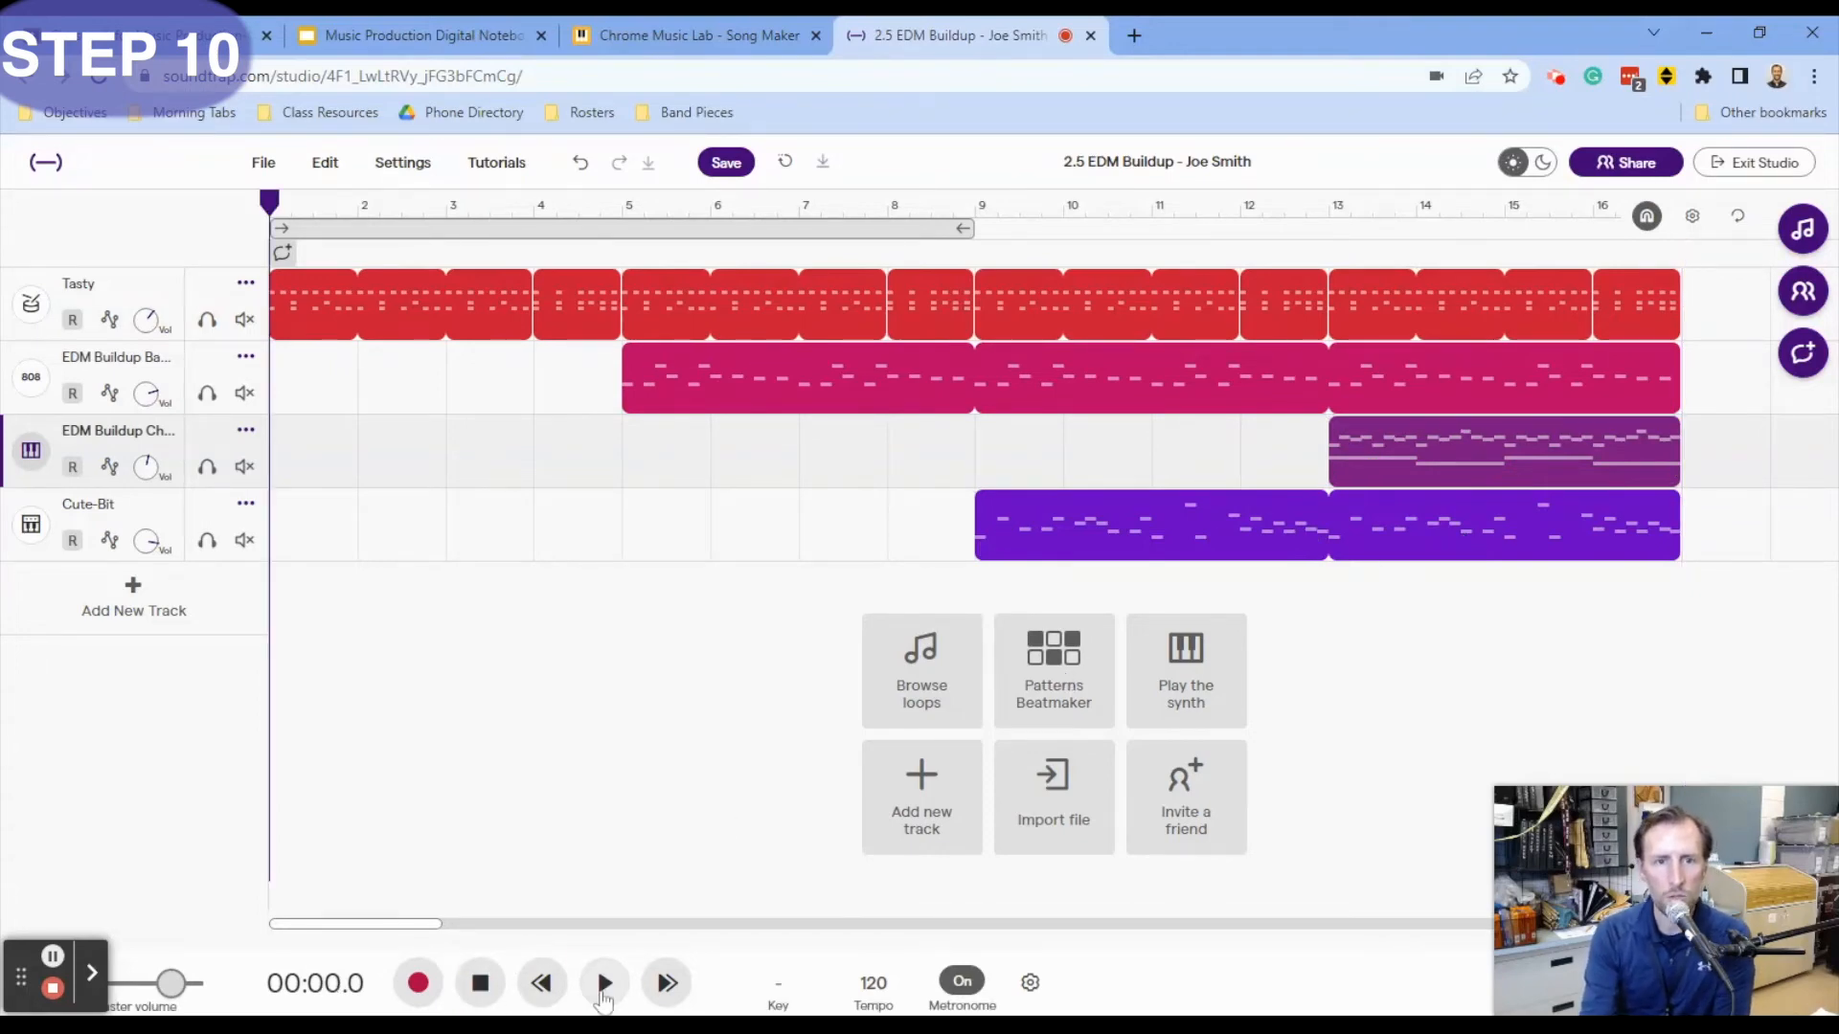
click(604, 984)
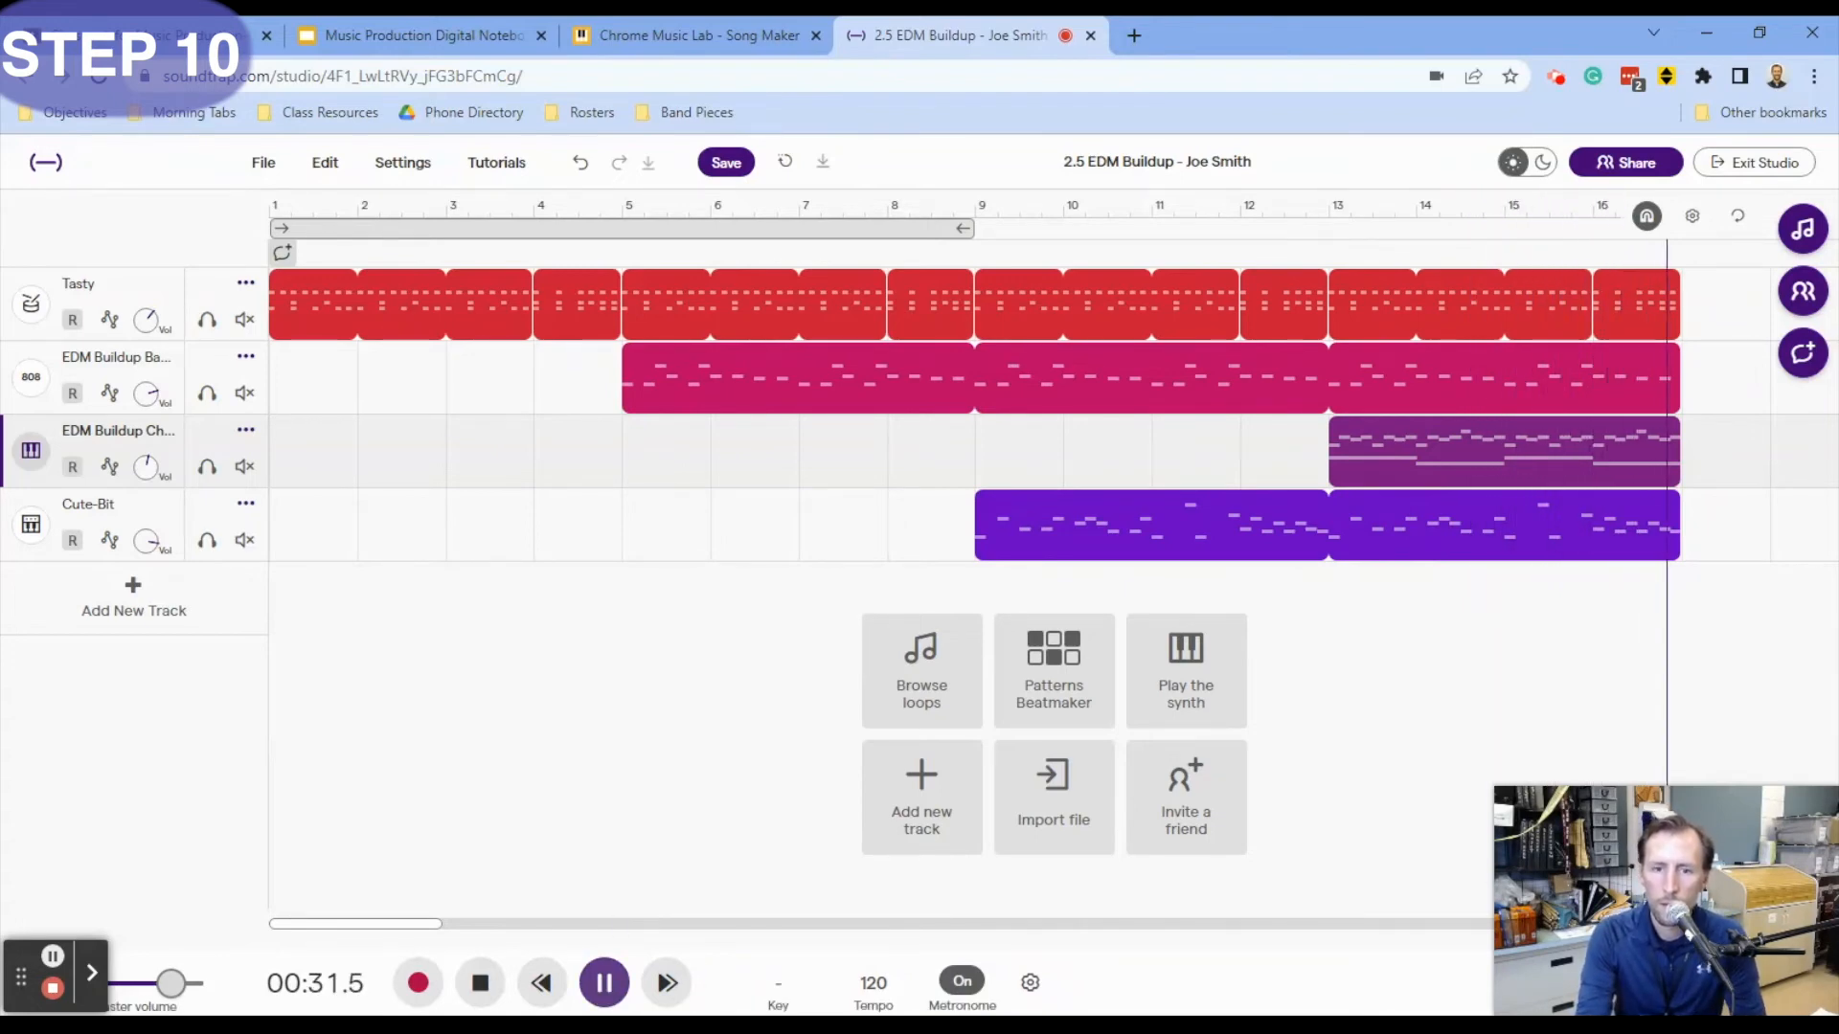
click(603, 982)
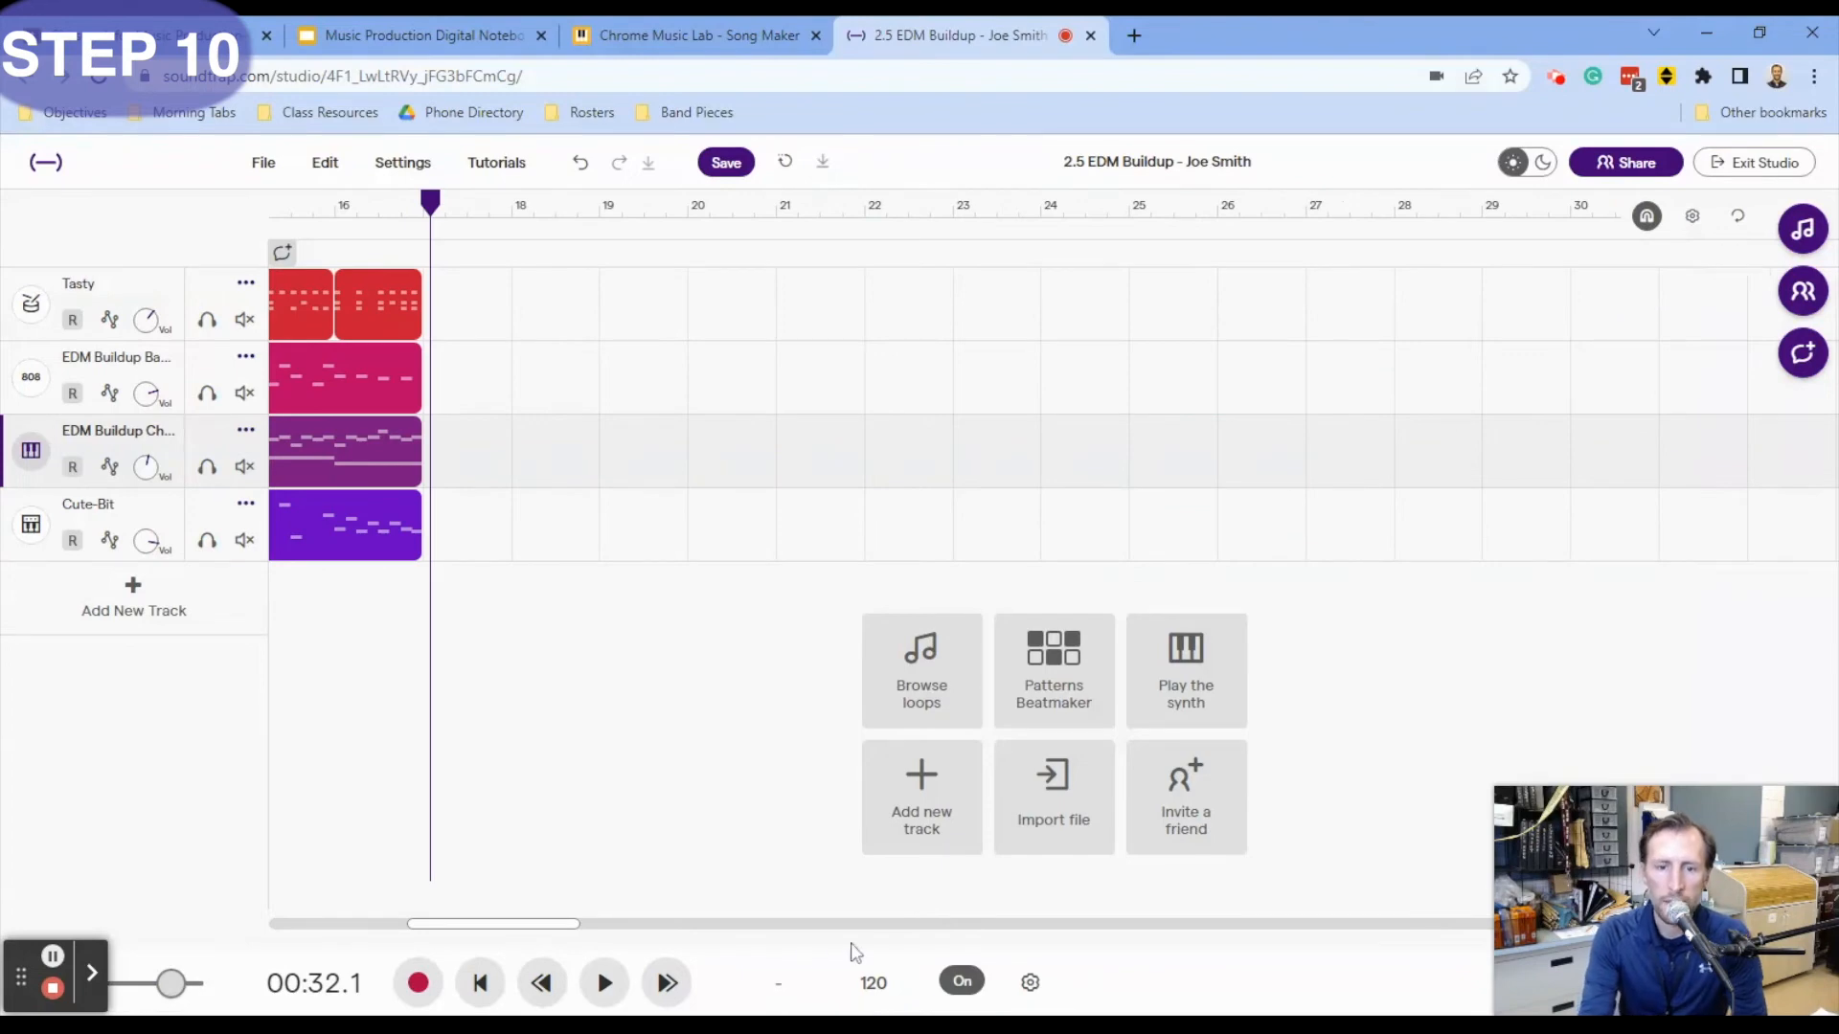
drag(1716, 939, 1692, 784)
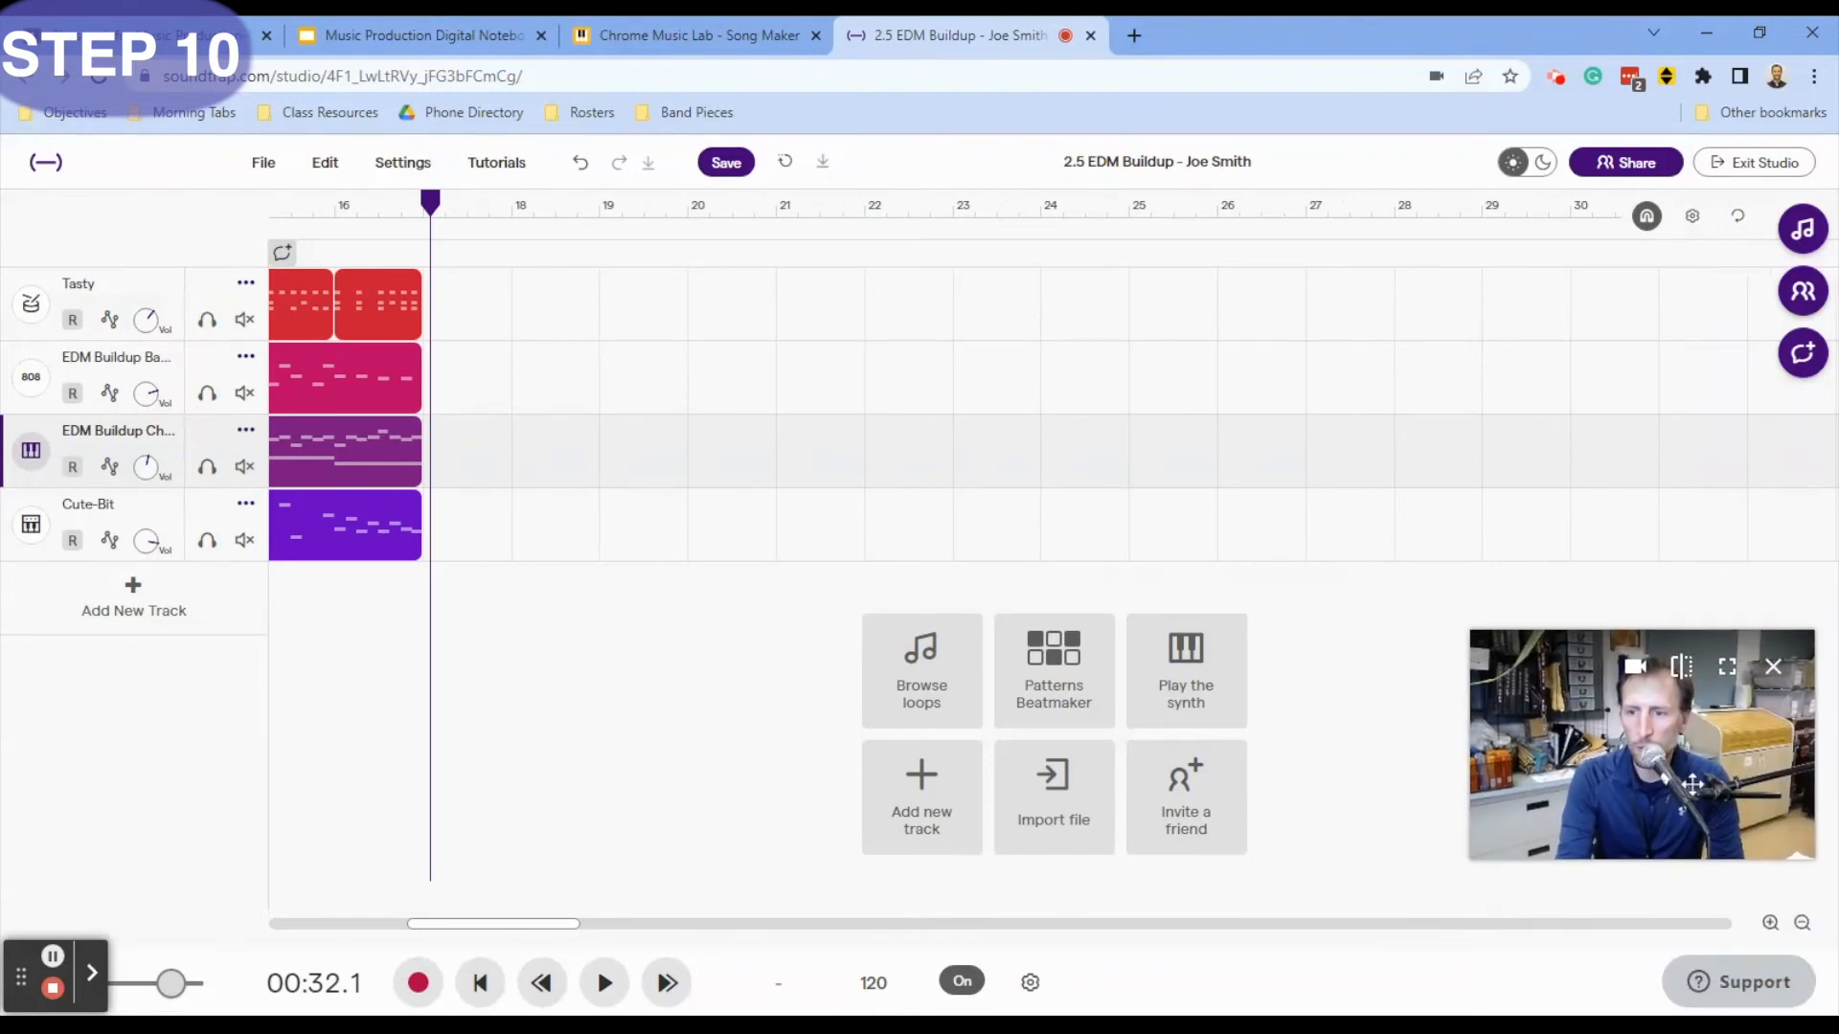
click(1802, 923)
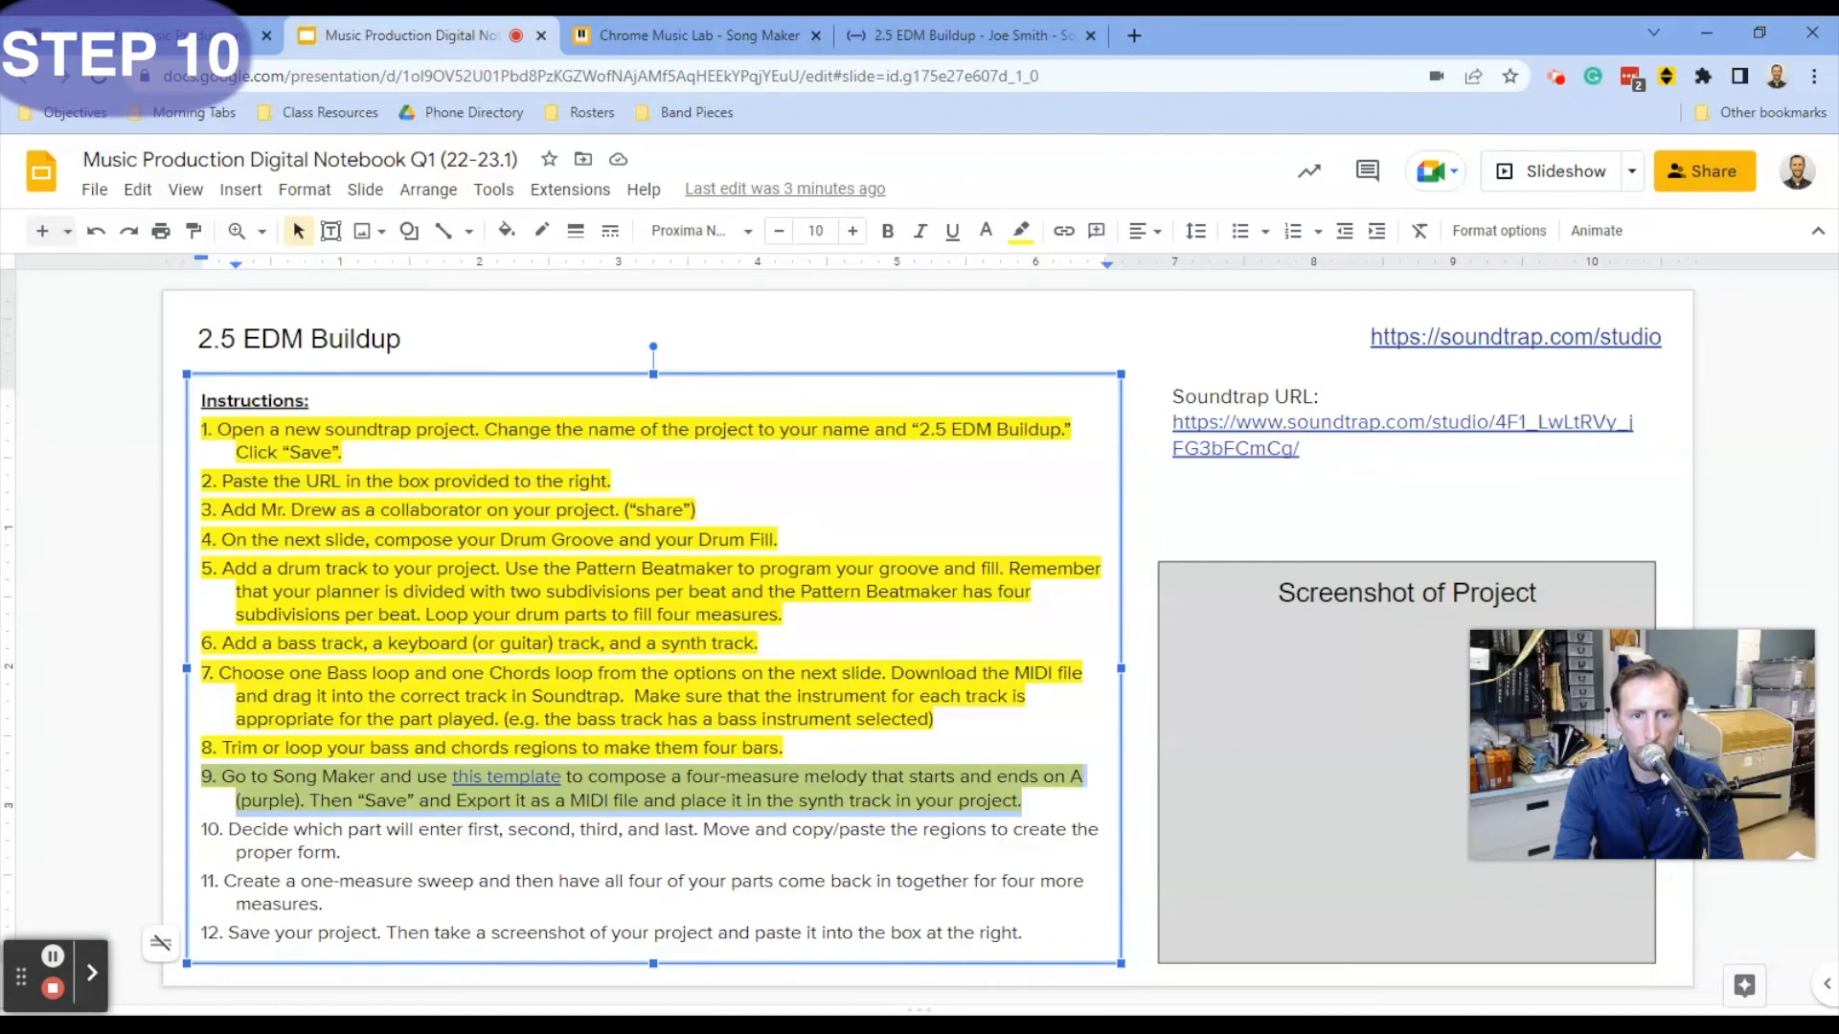
- On the 2.5 EDM Buildup instructions slide, highlight instruction 10 in yellow
drag(342, 852, 201, 830)
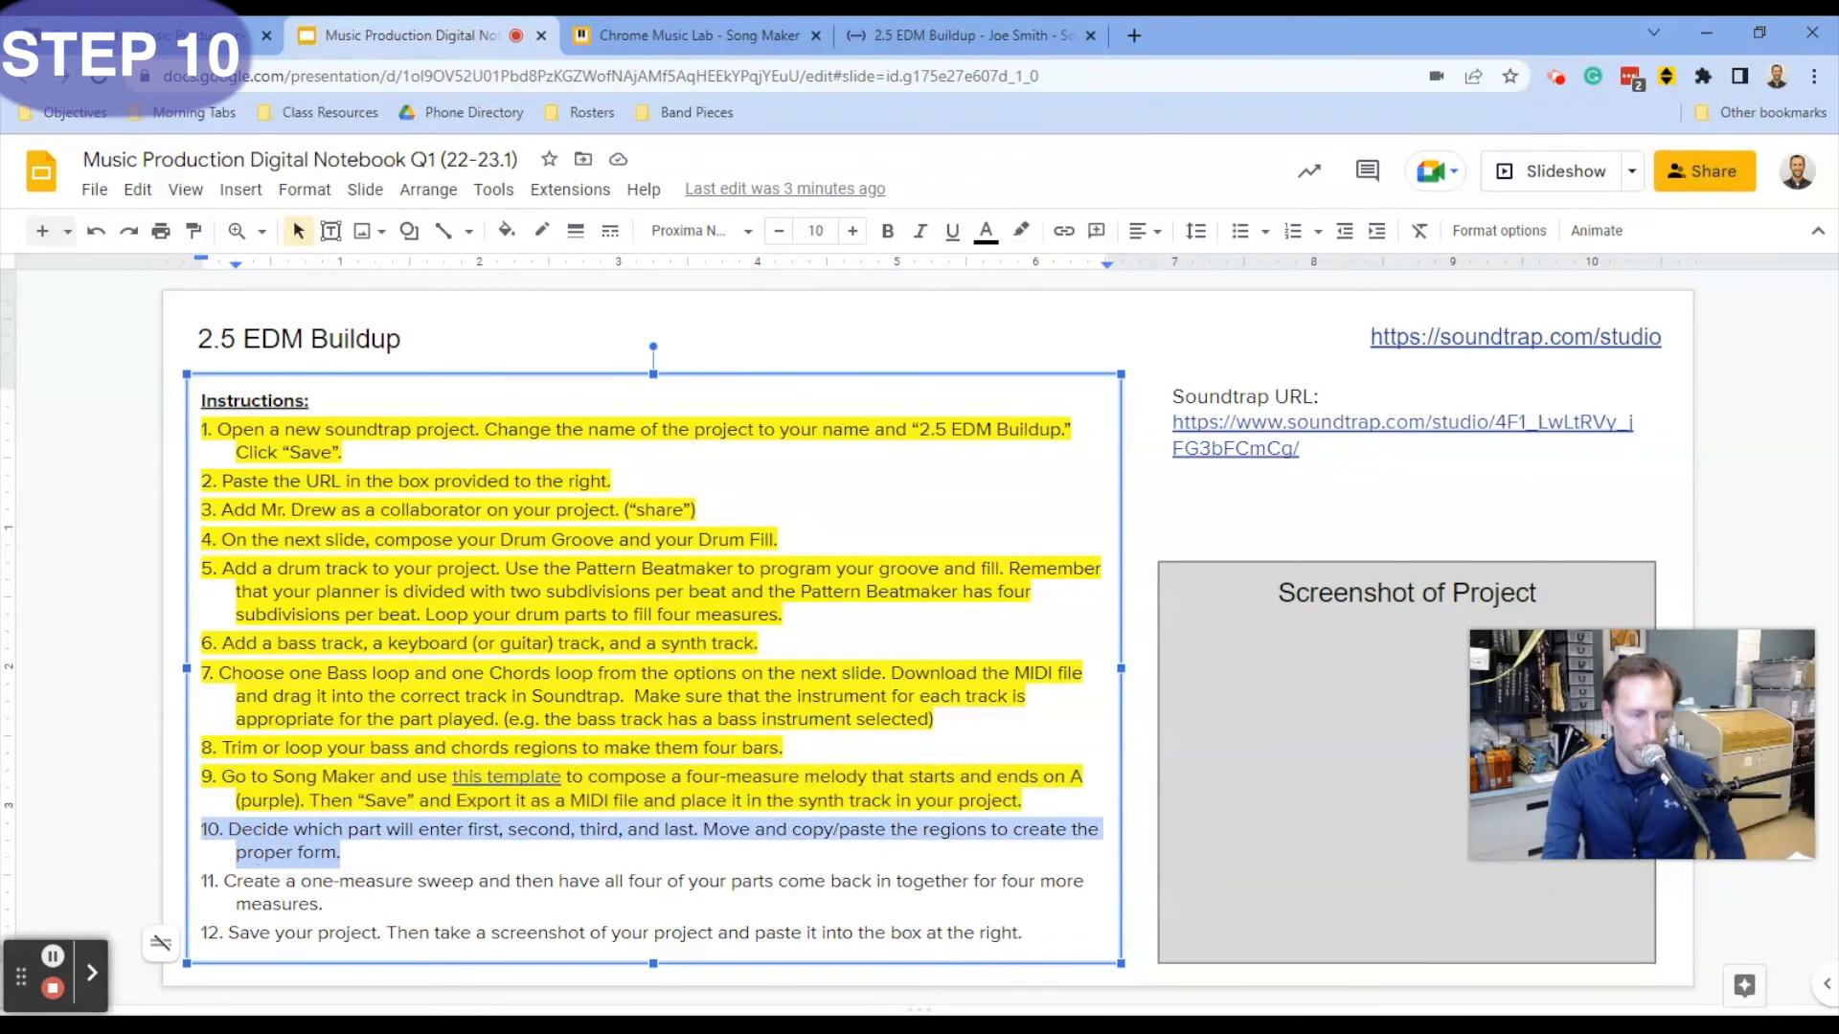
click(1022, 235)
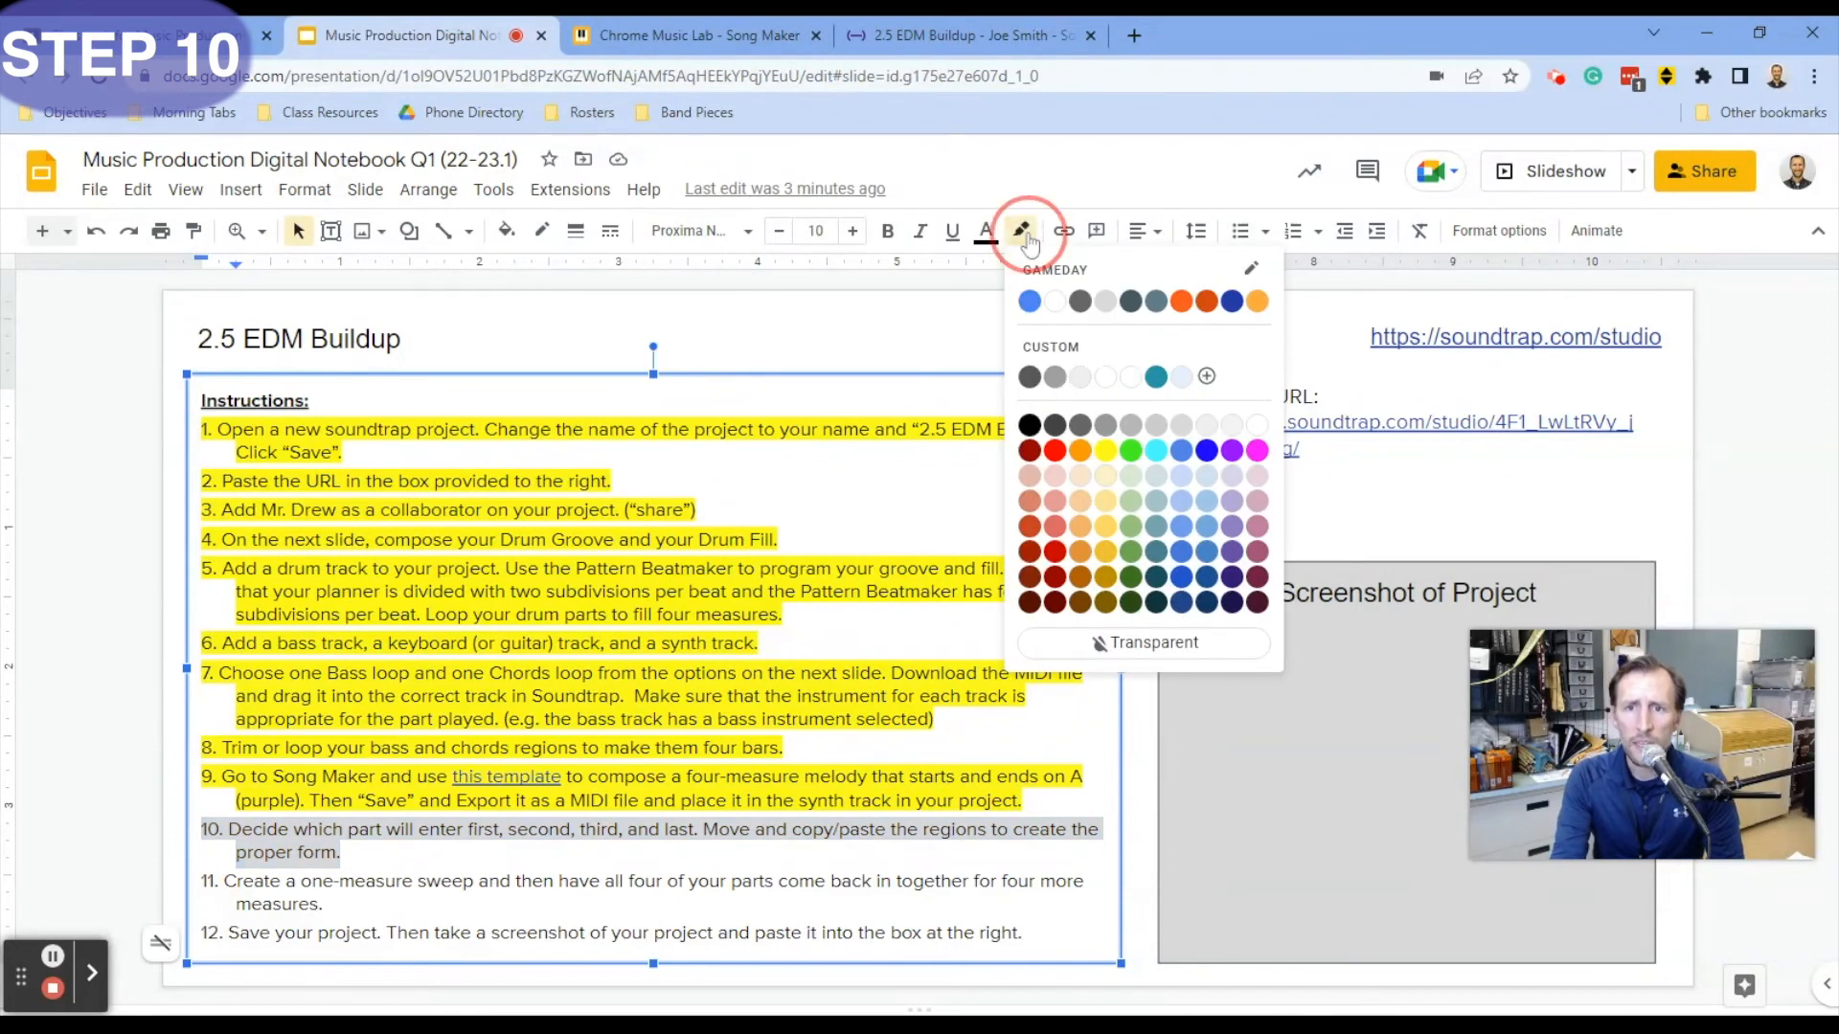
click(1105, 451)
click(99, 559)
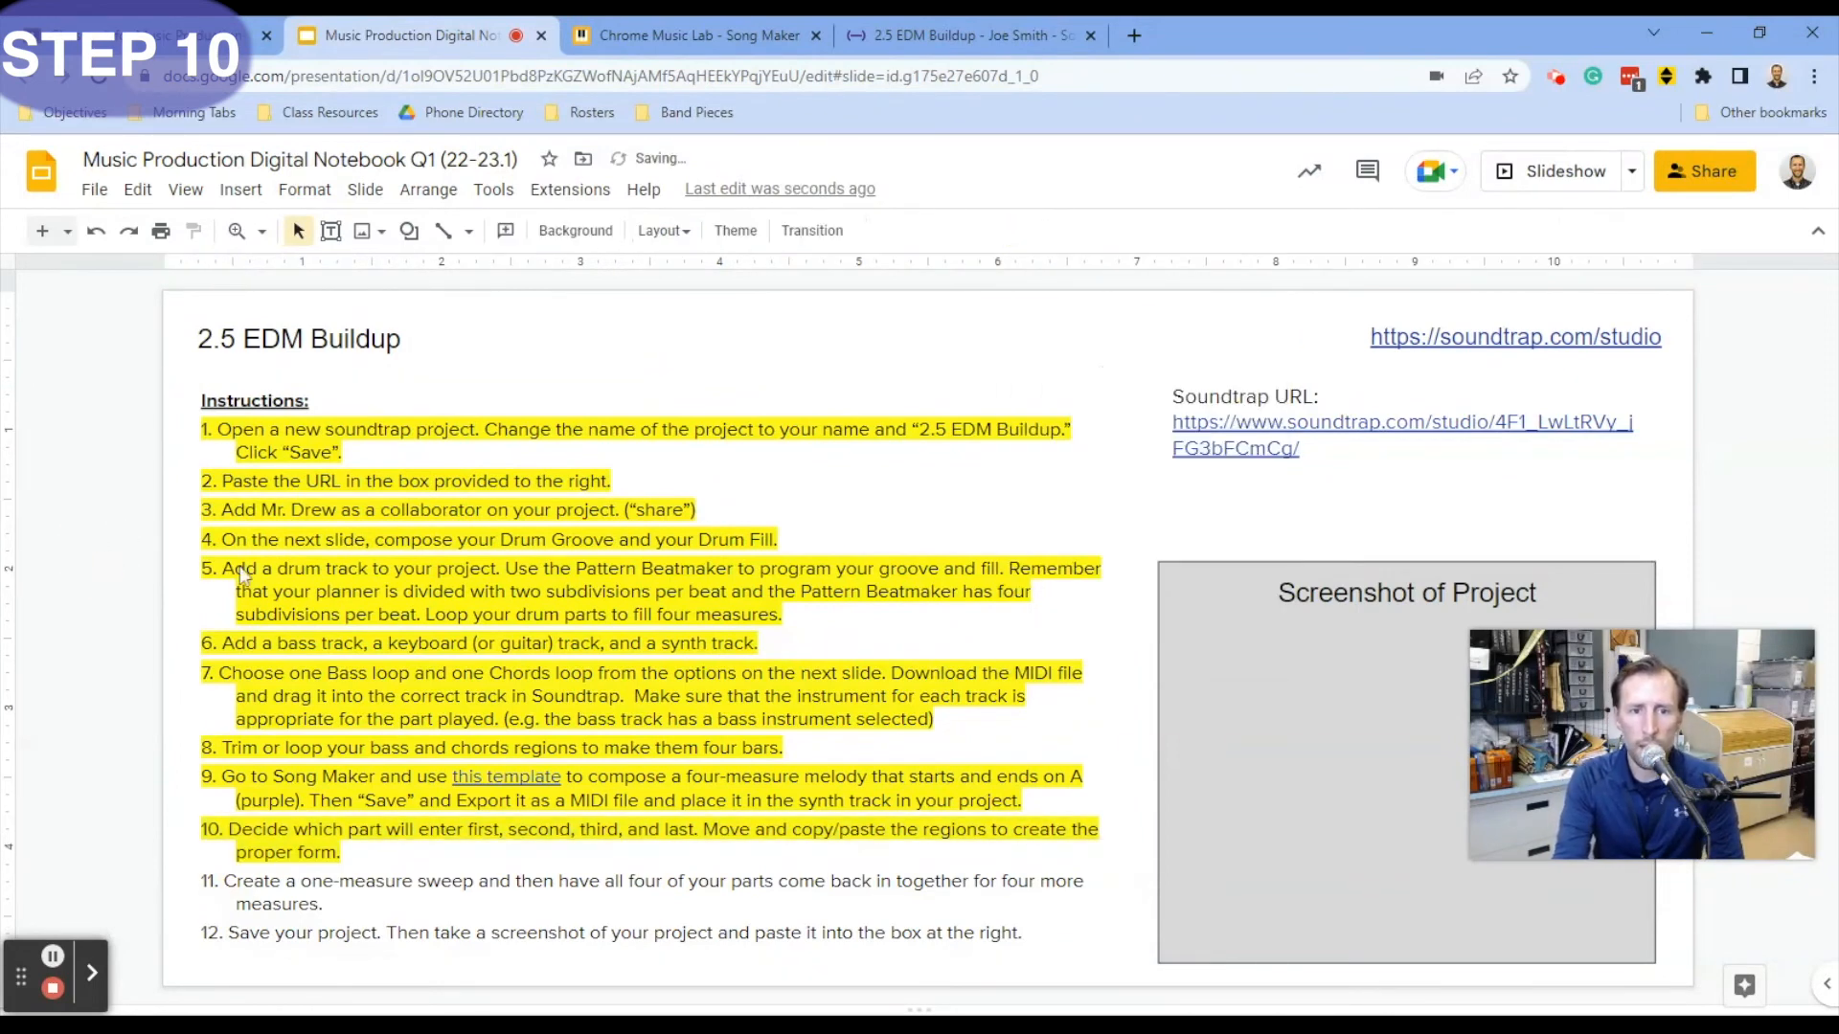
- Go to the following slide with the loops and sweeps and examine the Project Example image
scroll(329, 482, down, 2)
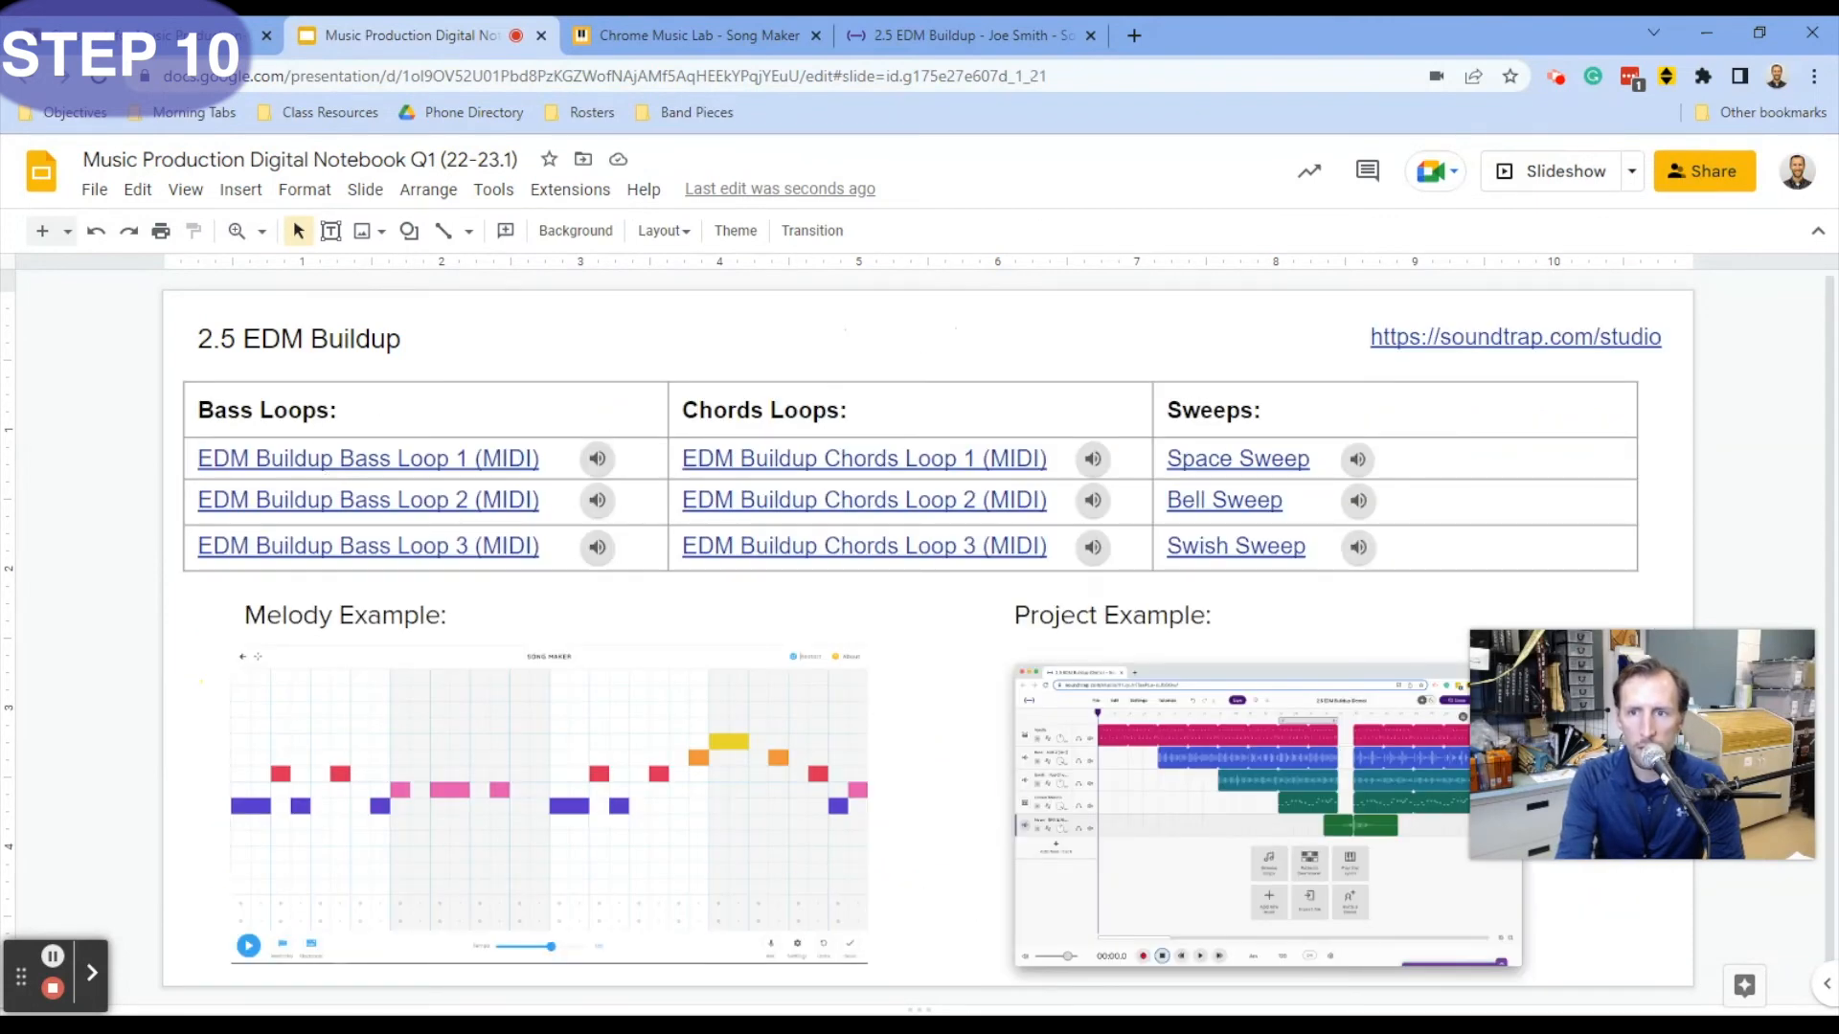
click(1201, 840)
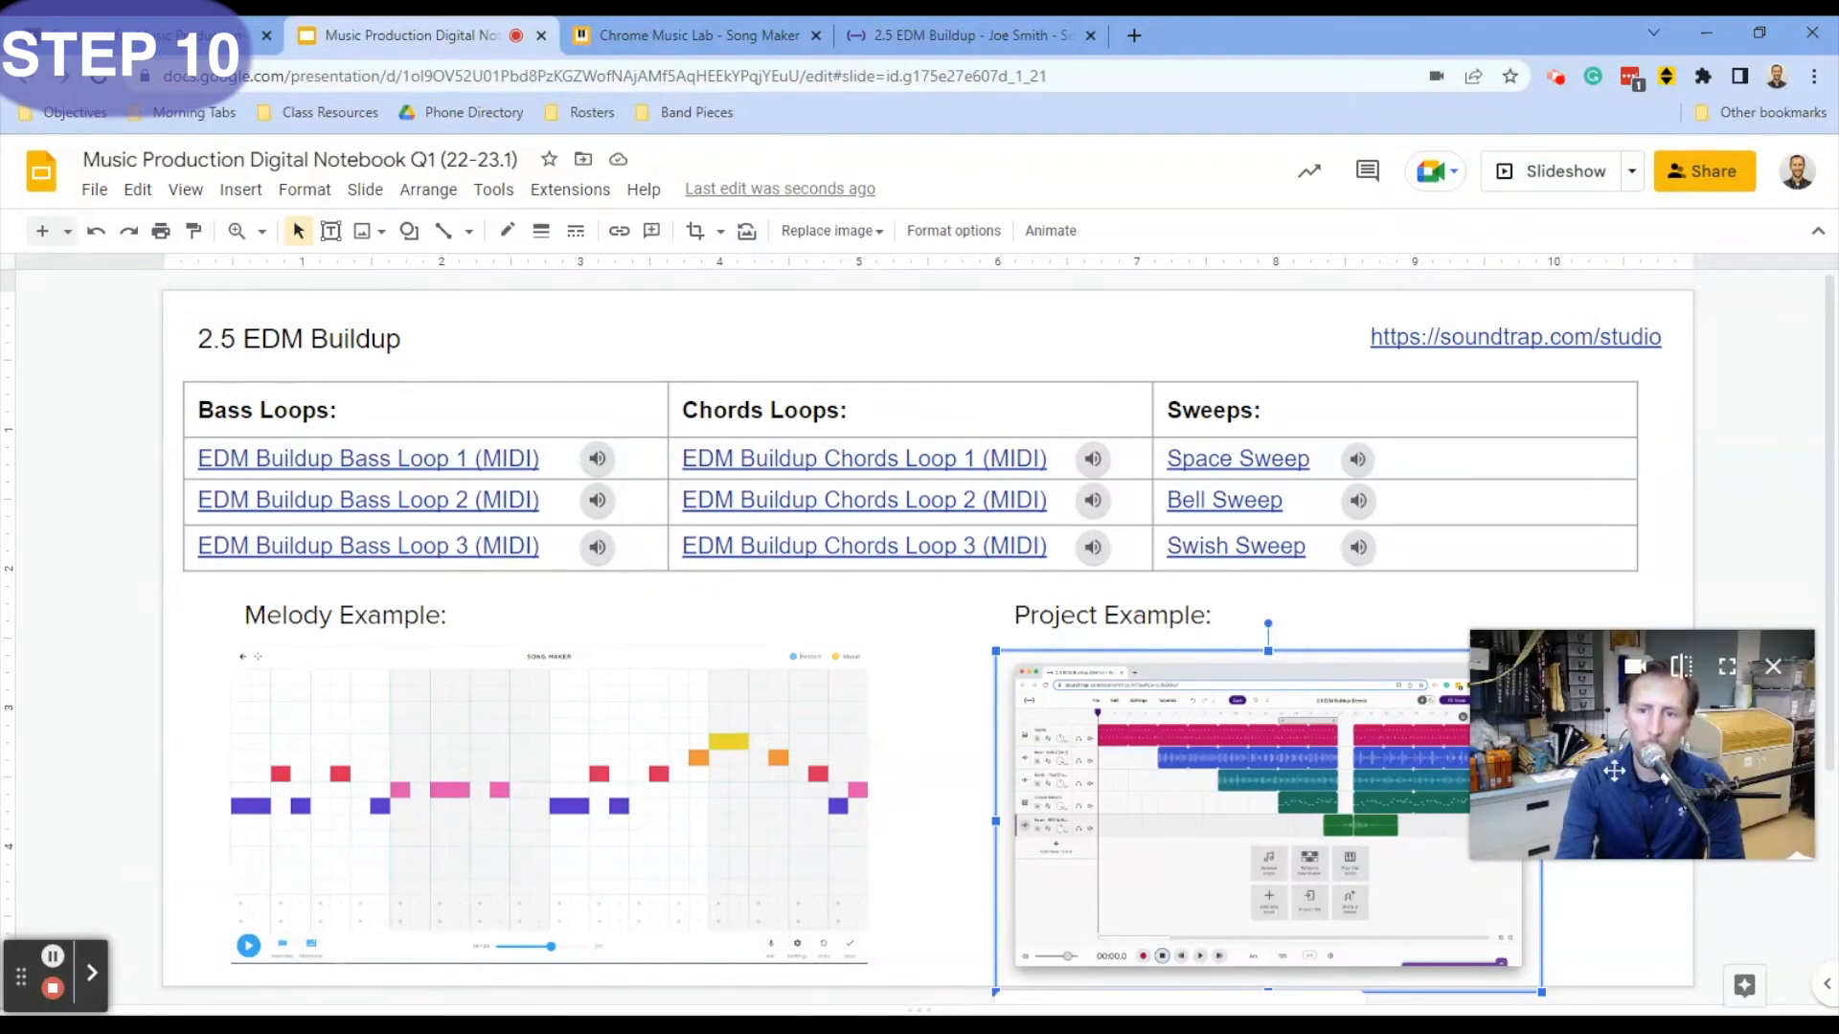
drag(1628, 802, 1640, 958)
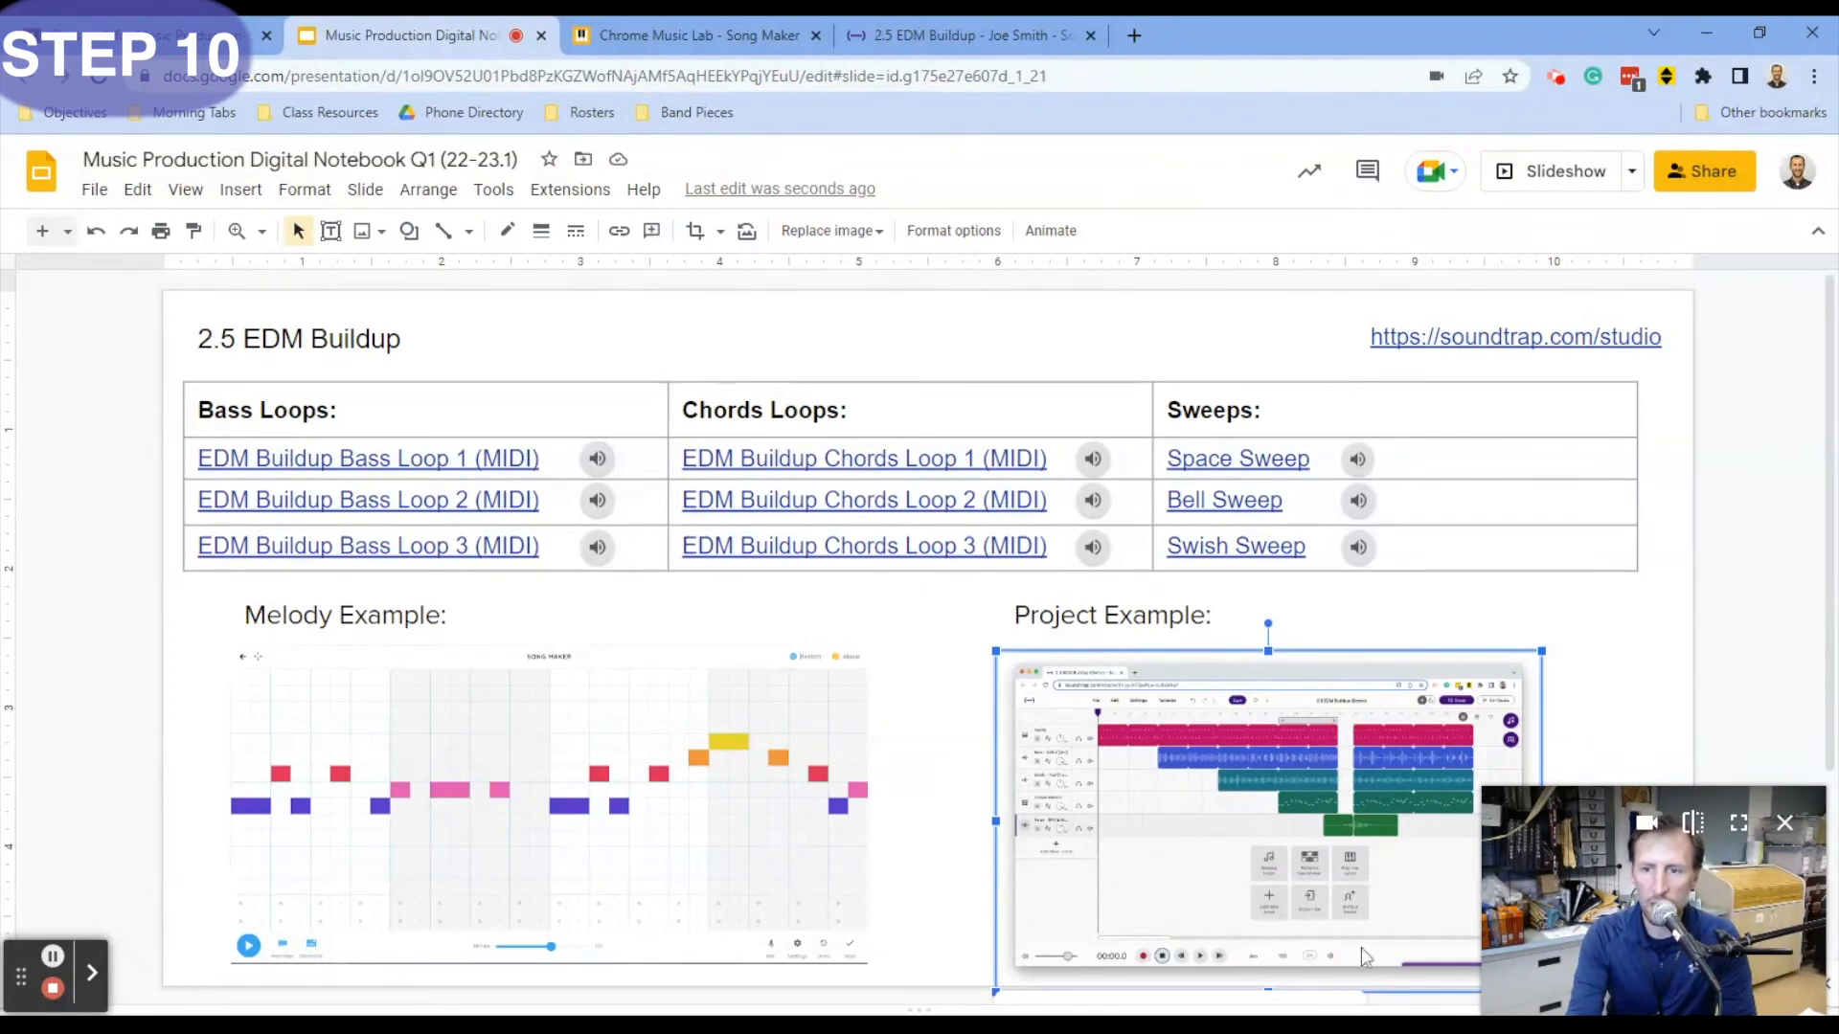
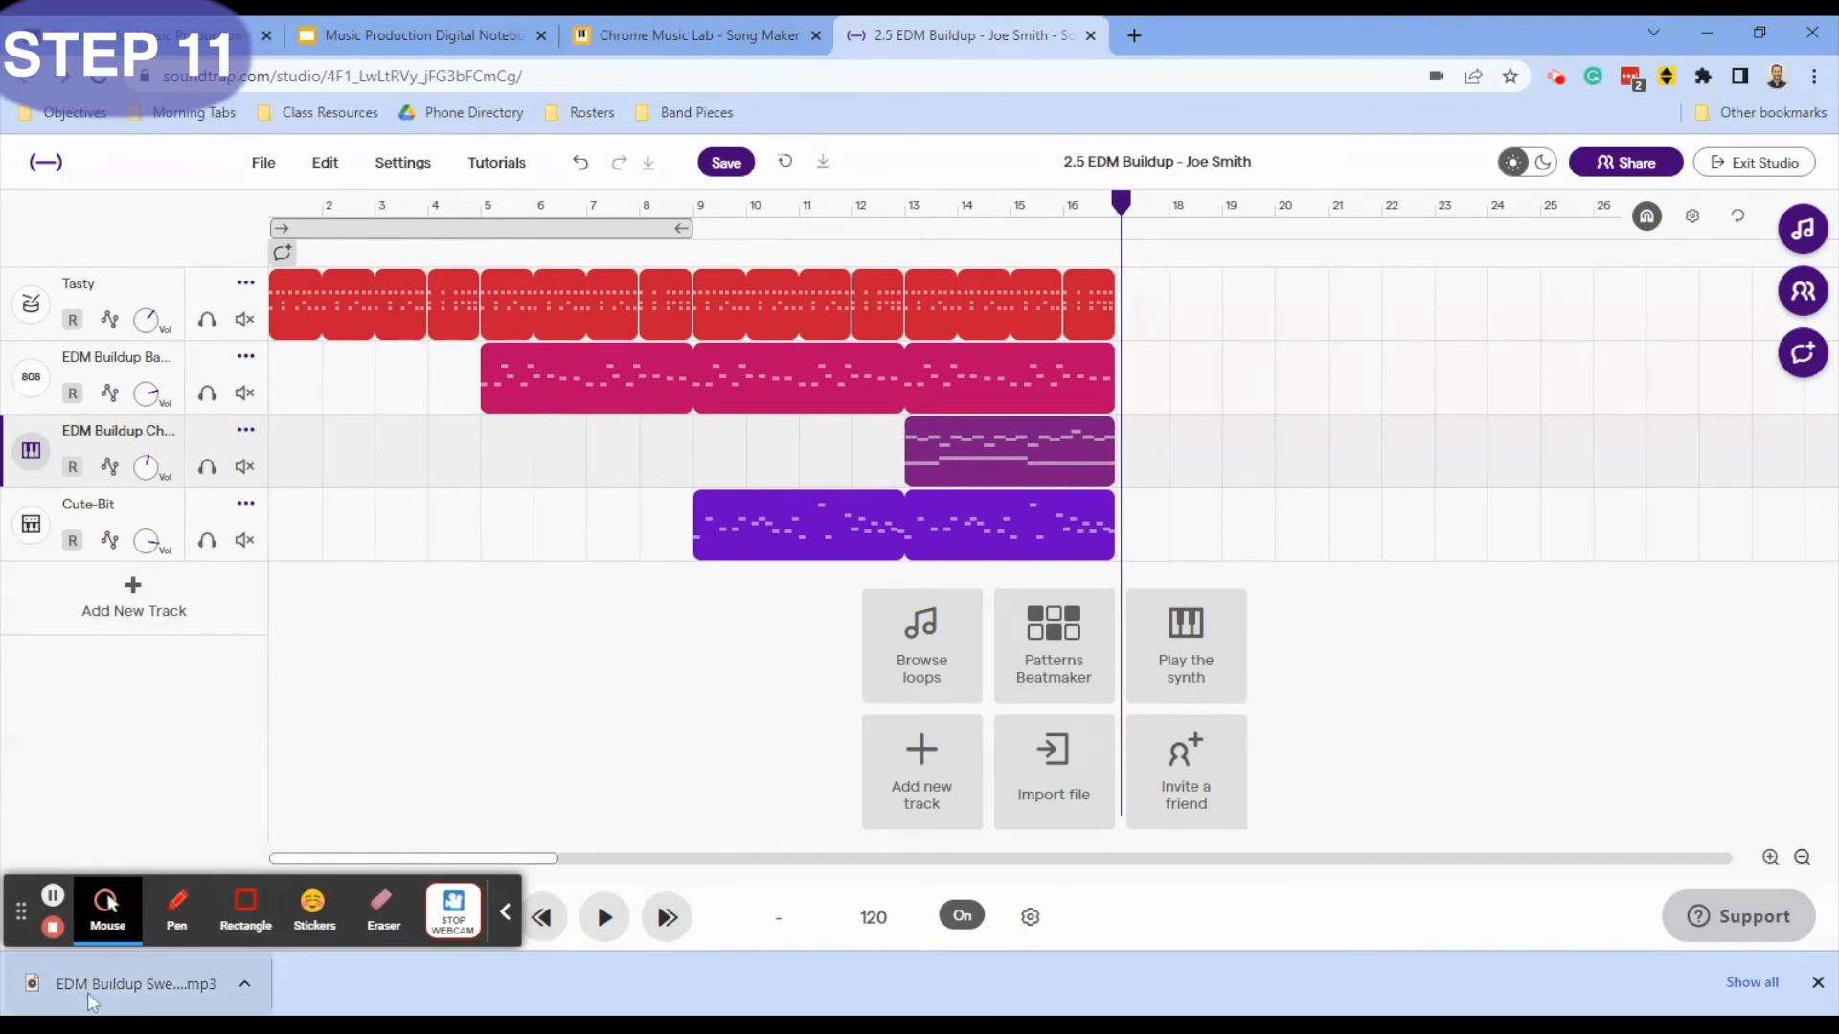
- Add the downloaded EDM Buildup sweep MP3 on a new track at measure 17 and set the playhead at measure 16
drag(93, 1001, 1122, 574)
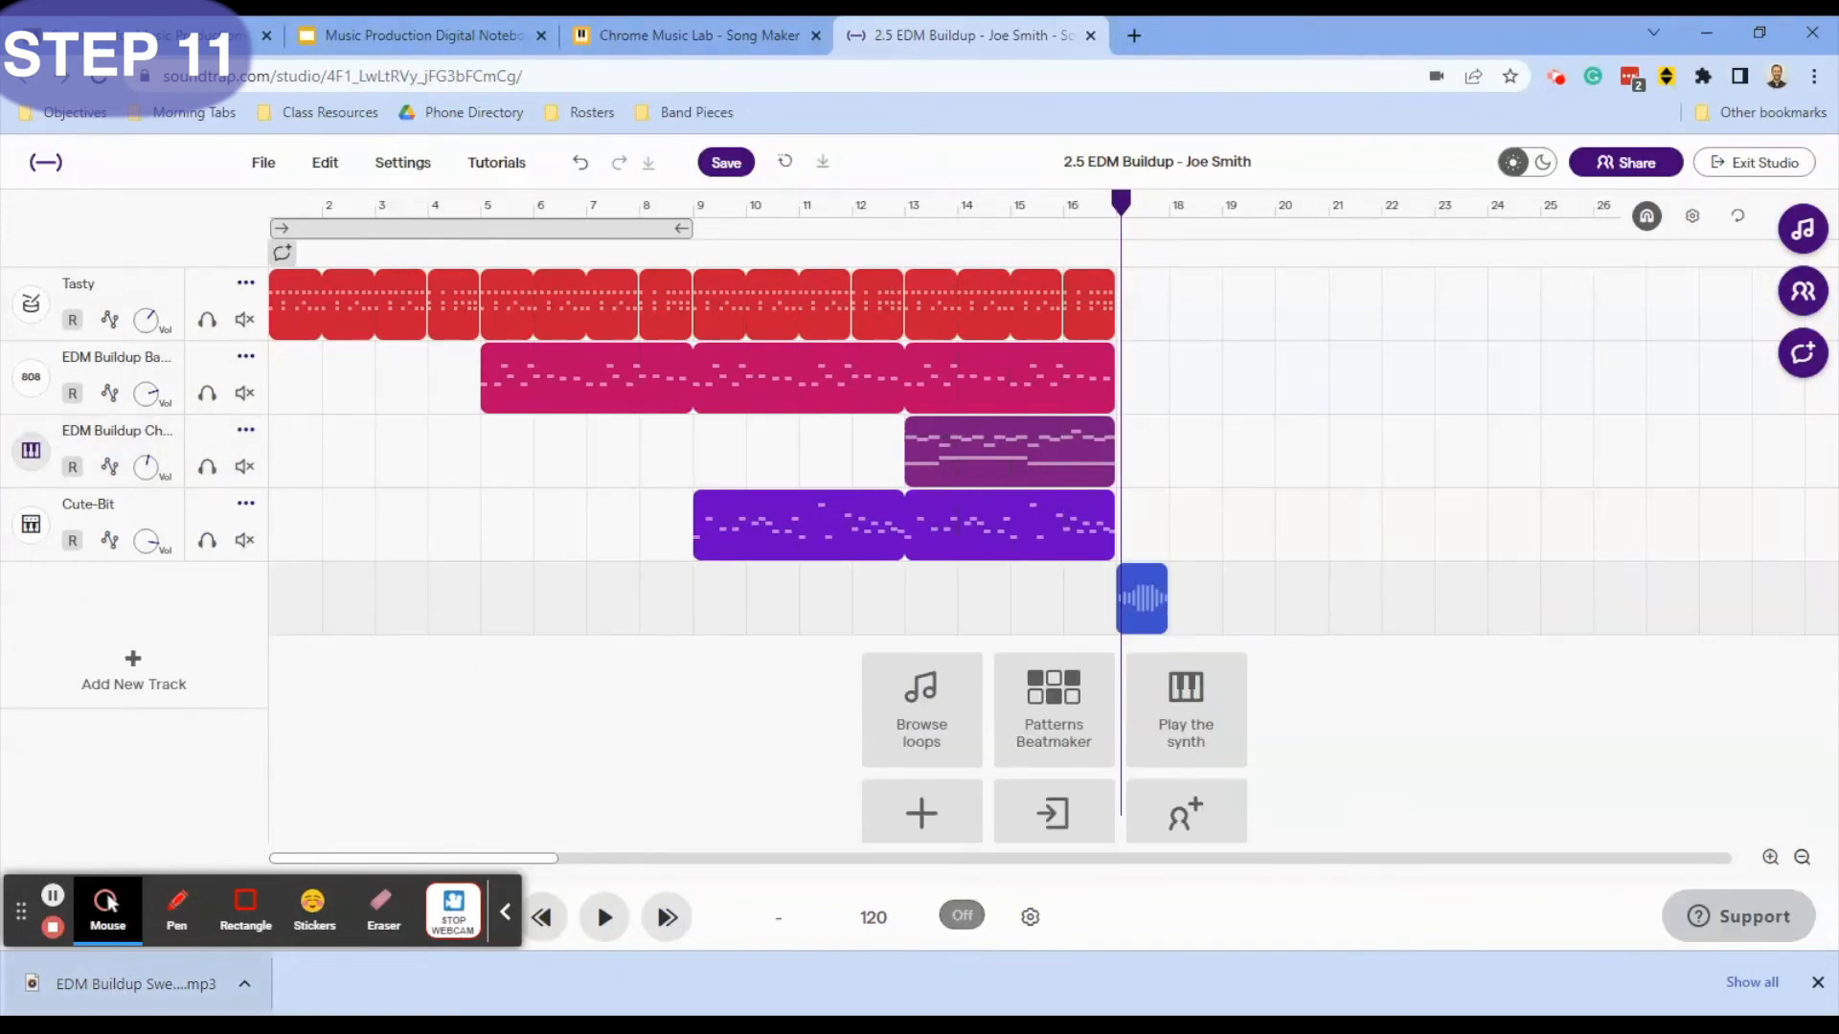
click(1063, 205)
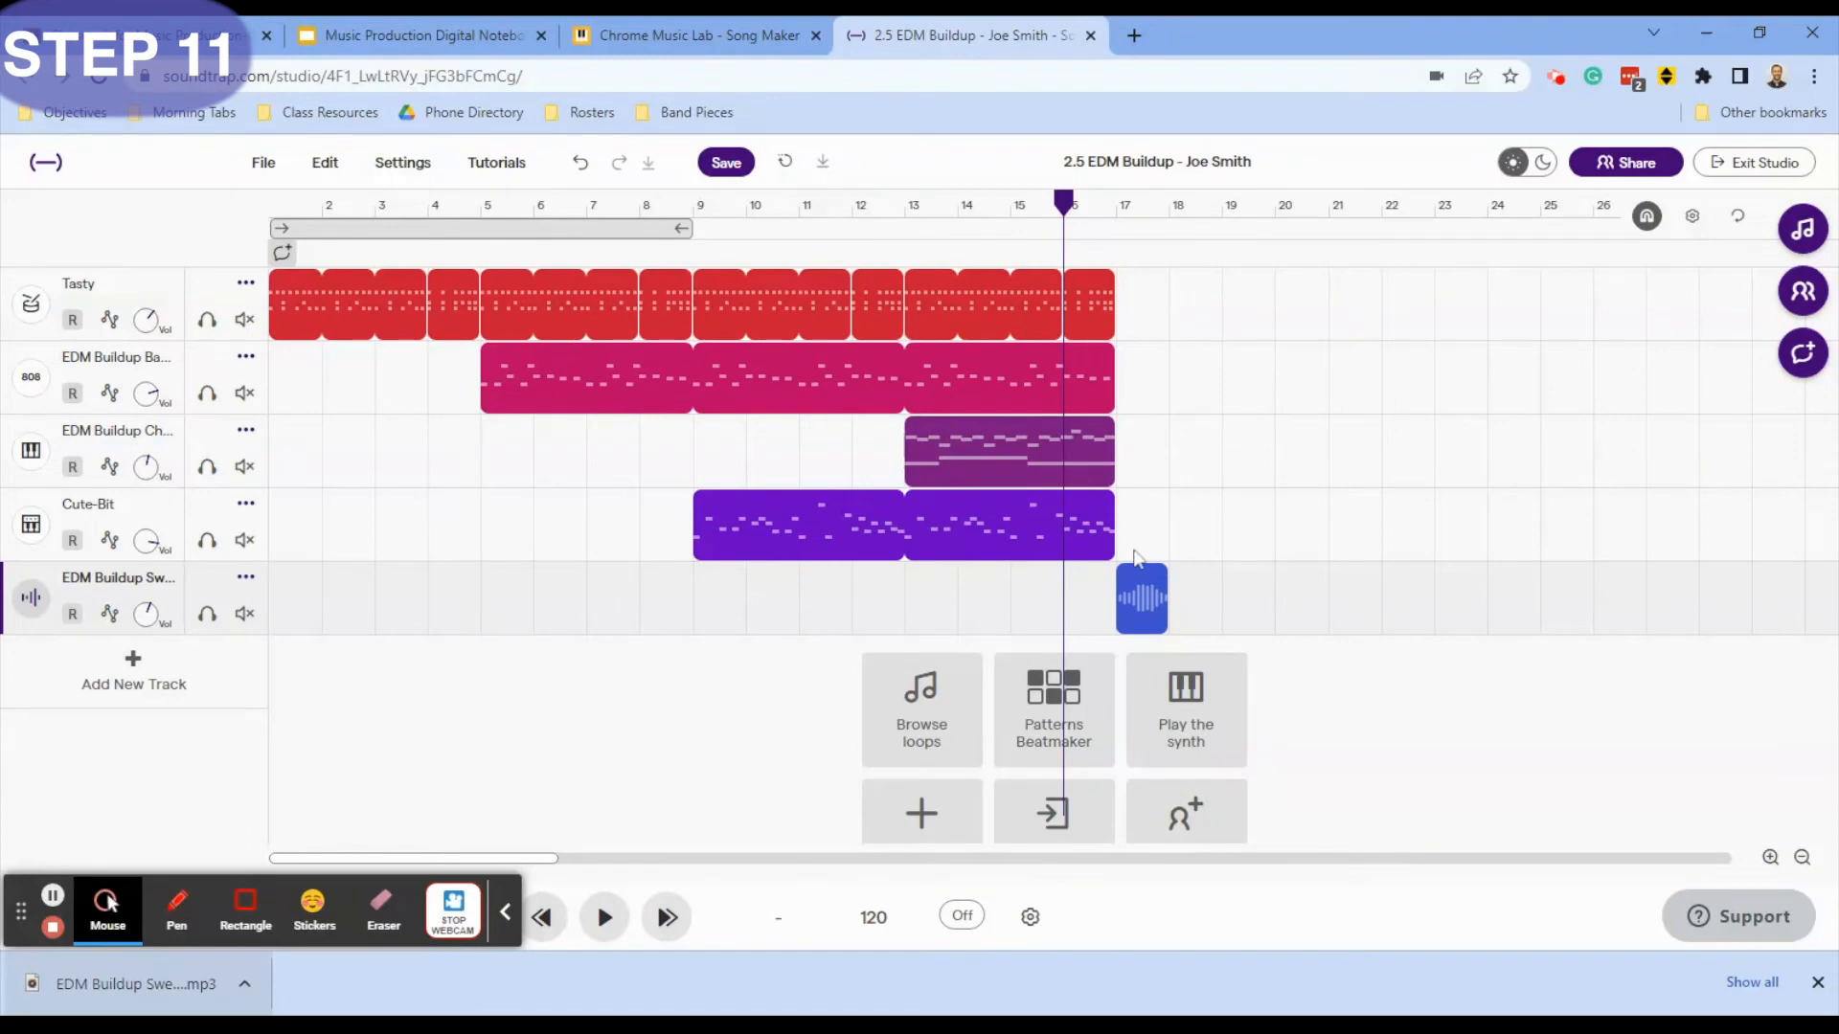
- Reread instruction 11 on the 2.5 EDM Buildup slide and return to the Soundtrap project
click(430, 42)
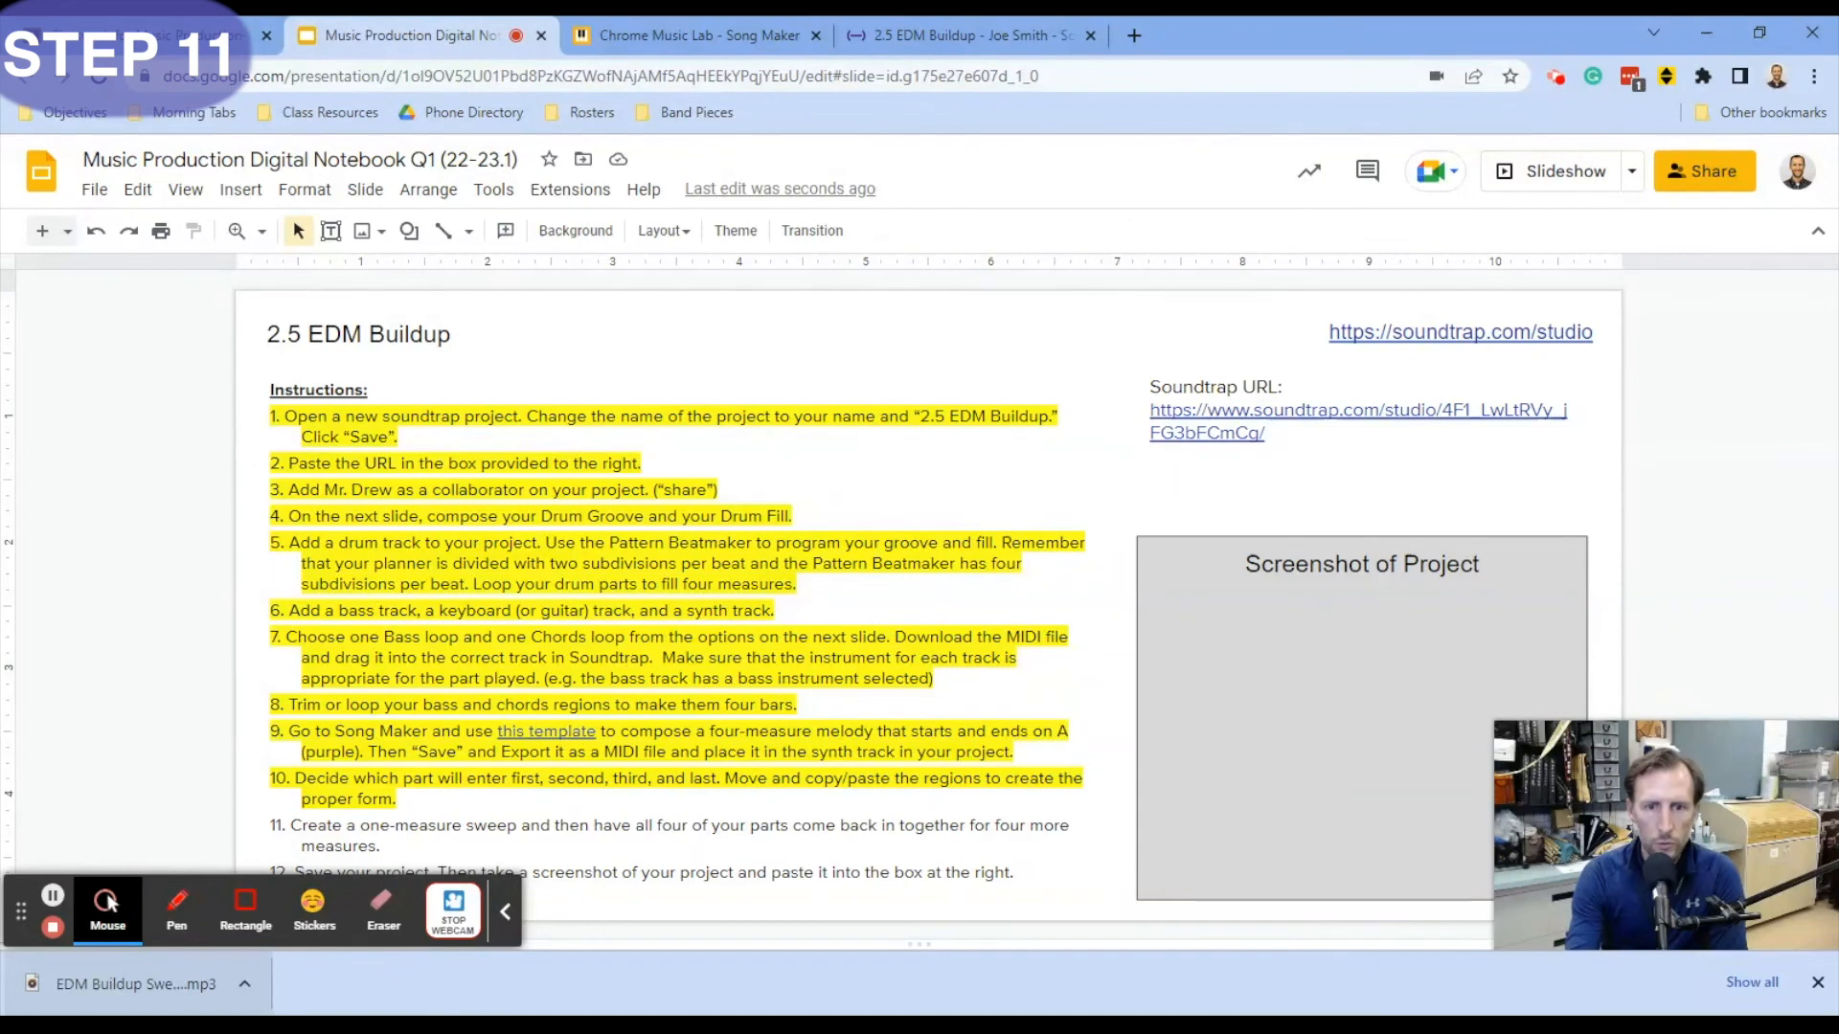
click(948, 35)
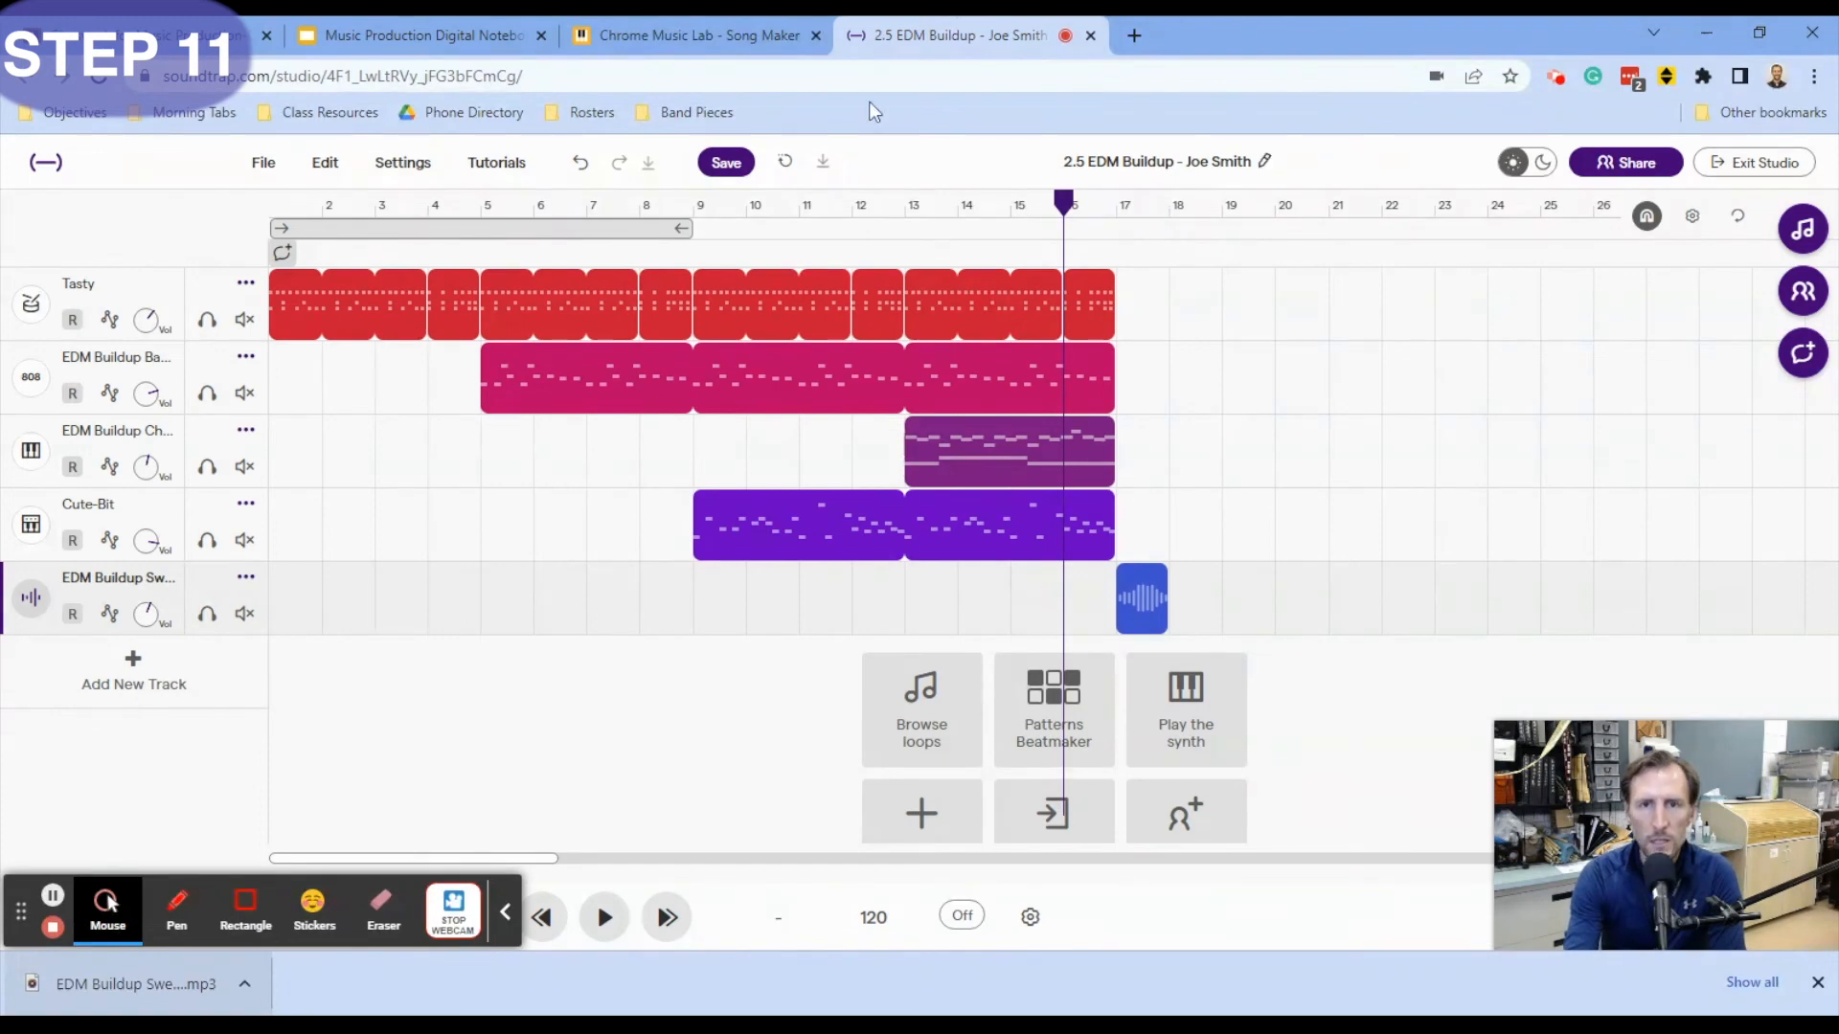
click(712, 42)
click(380, 19)
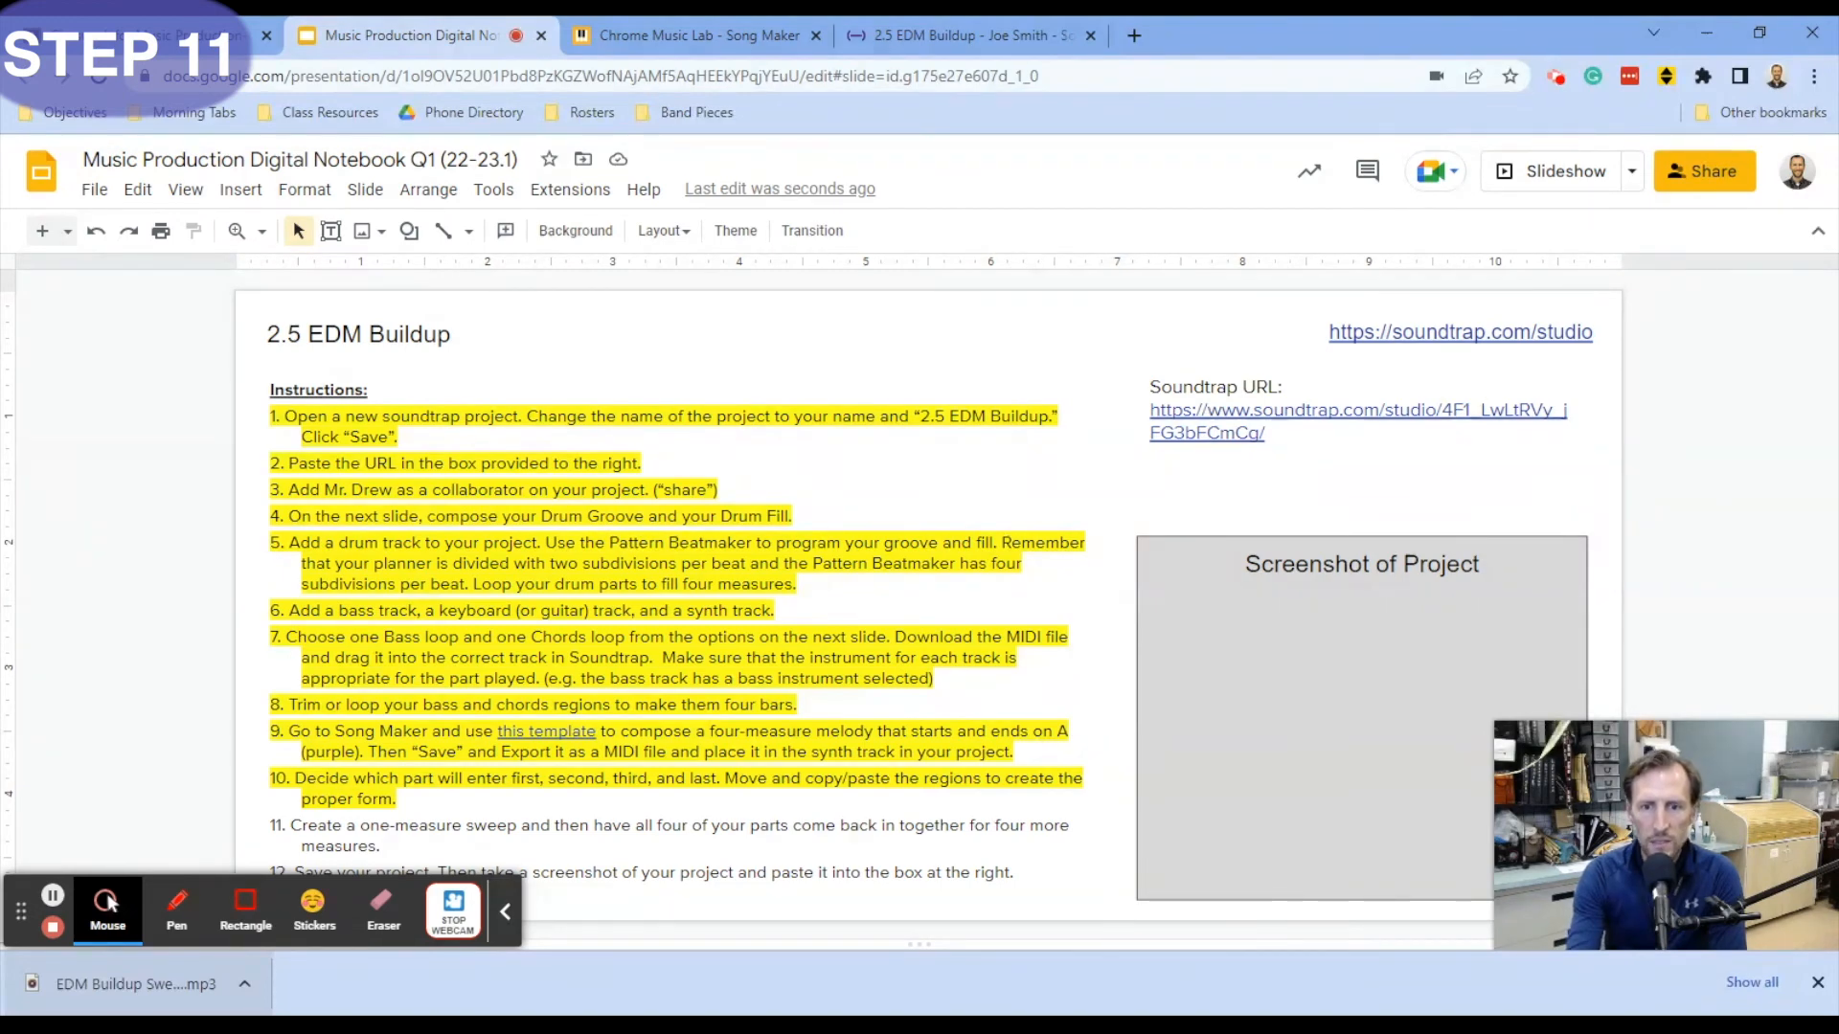
click(944, 20)
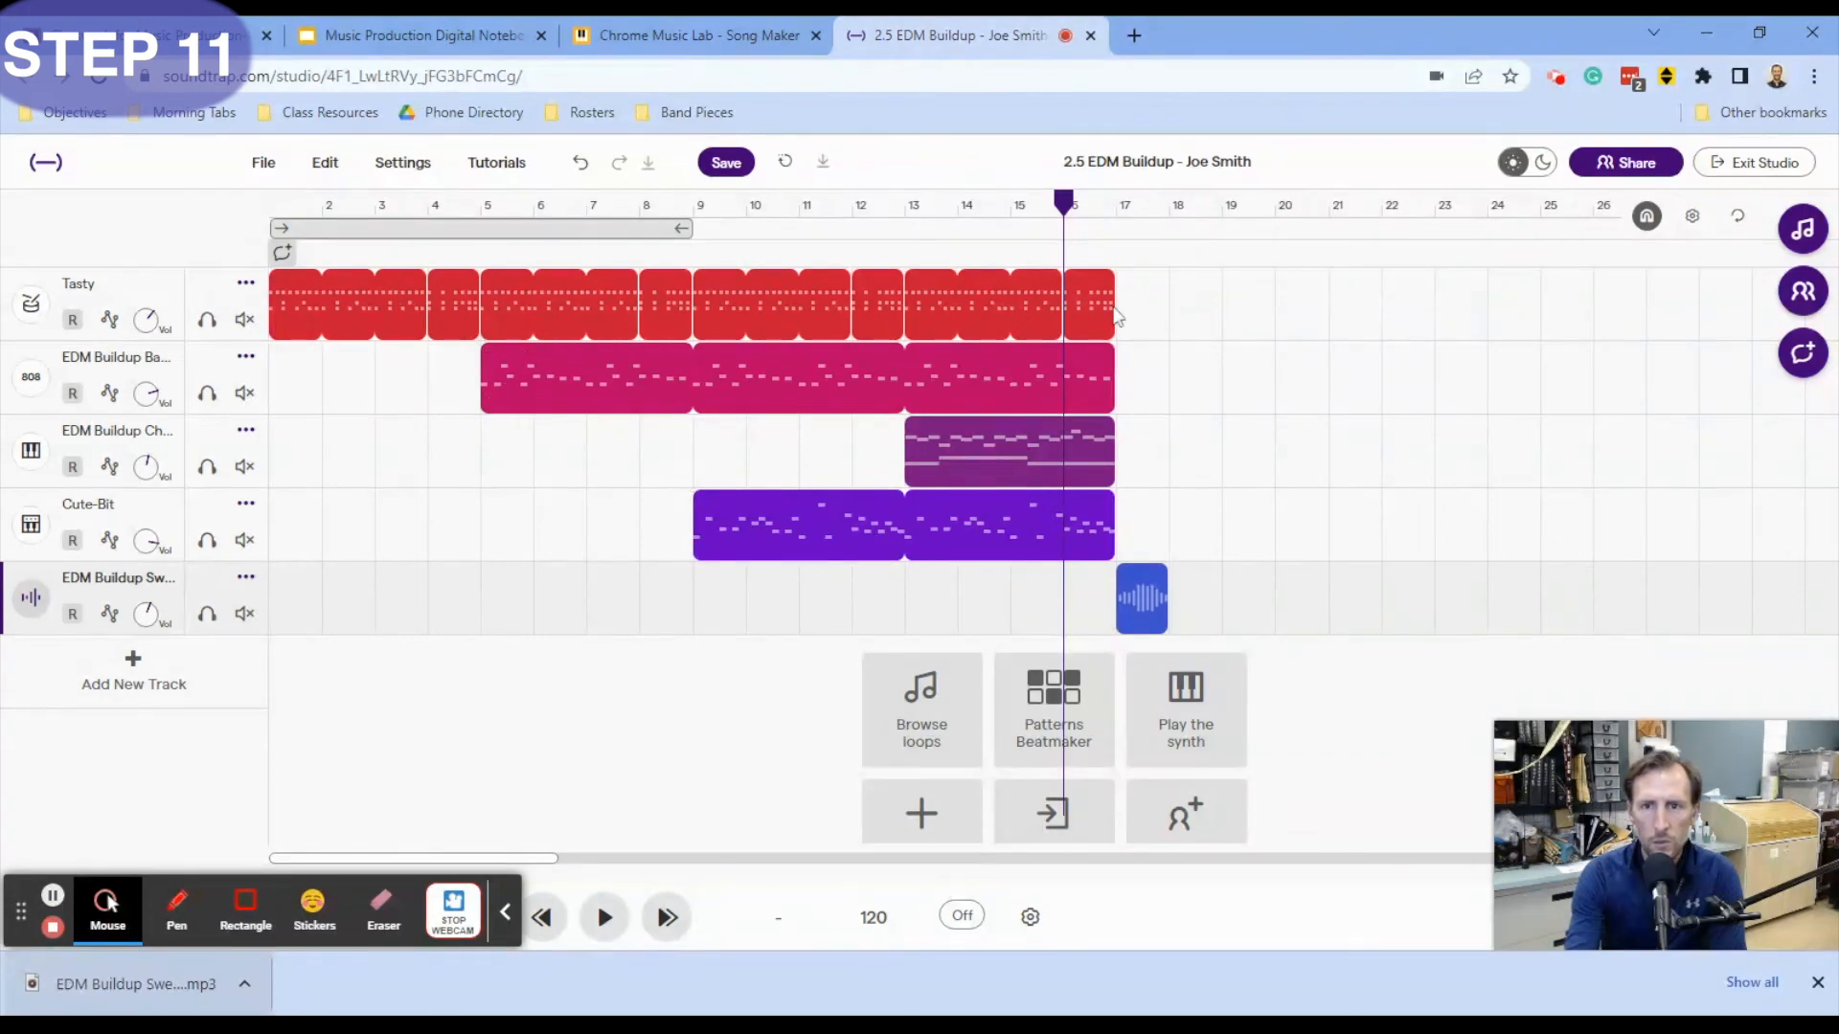
- Copy the Tasty drum regions of measures 13 to 16 and paste them at measure 18
drag(1147, 298, 939, 323)
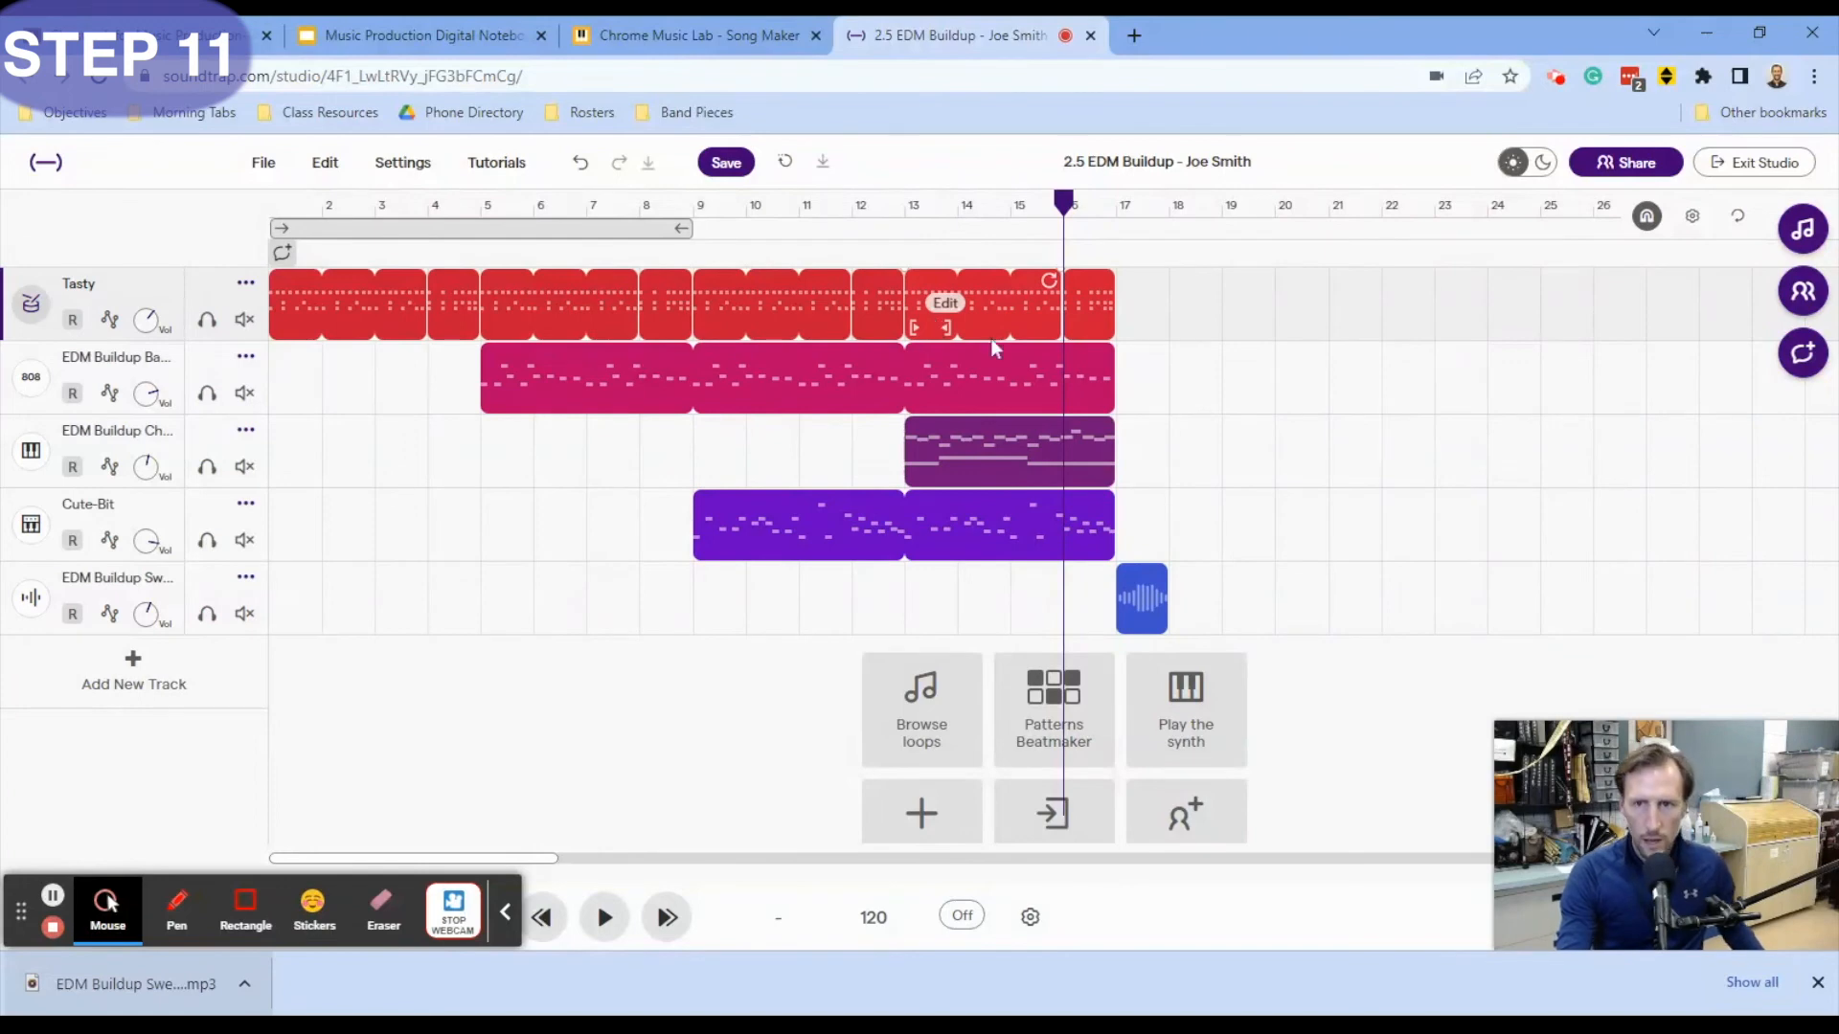
click(1170, 304)
key(ctrl+v)
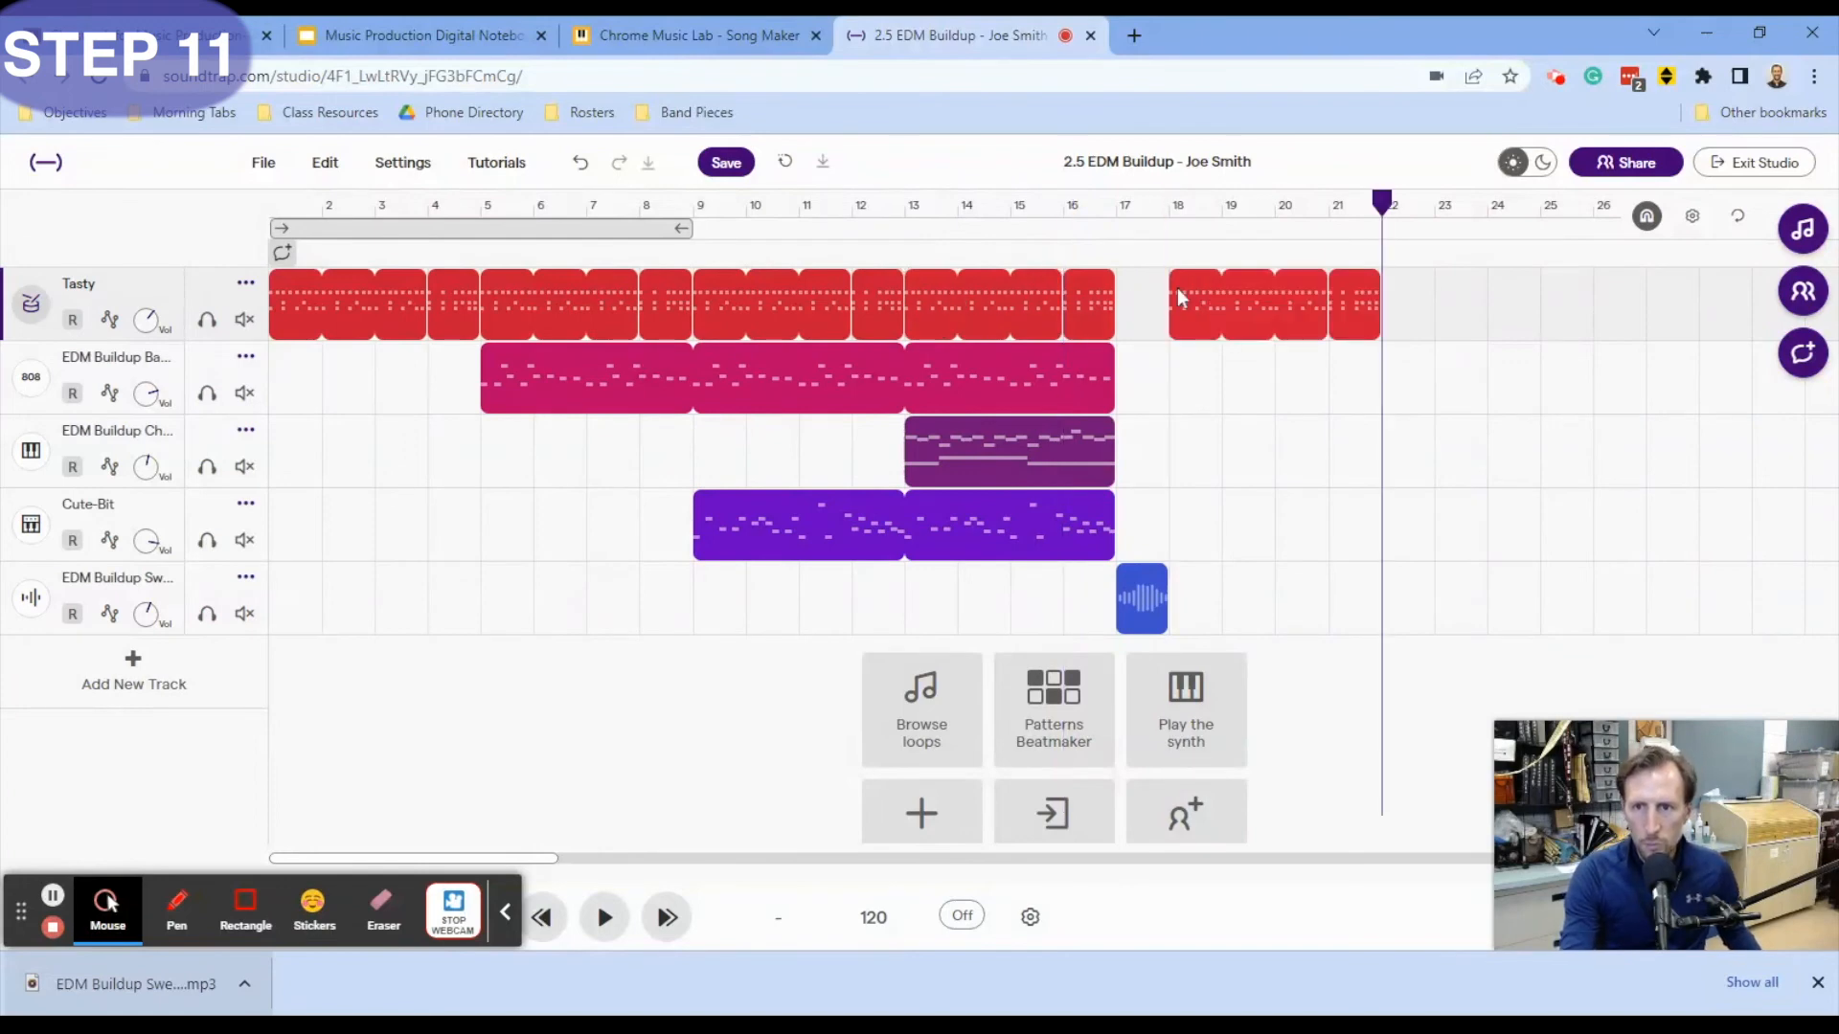
- Copy the looped bass region and paste it at measure 18 on the bass track
click(1038, 388)
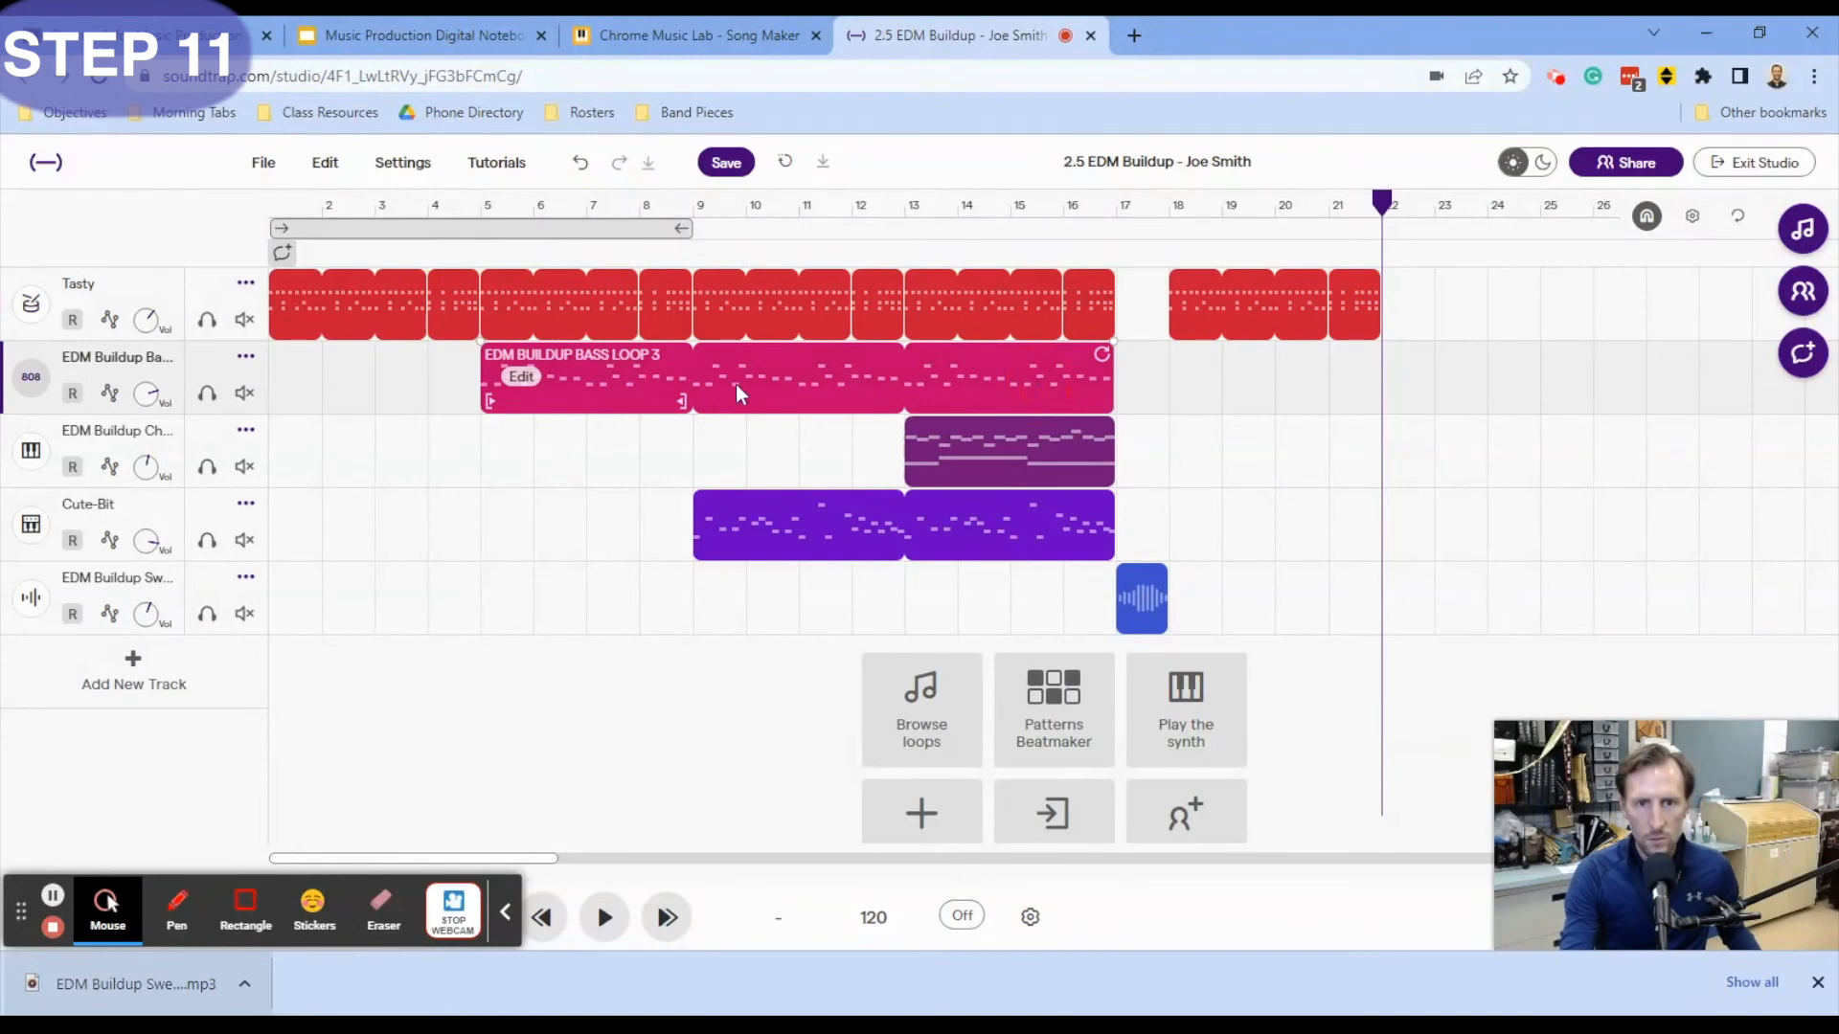
right_click(956, 384)
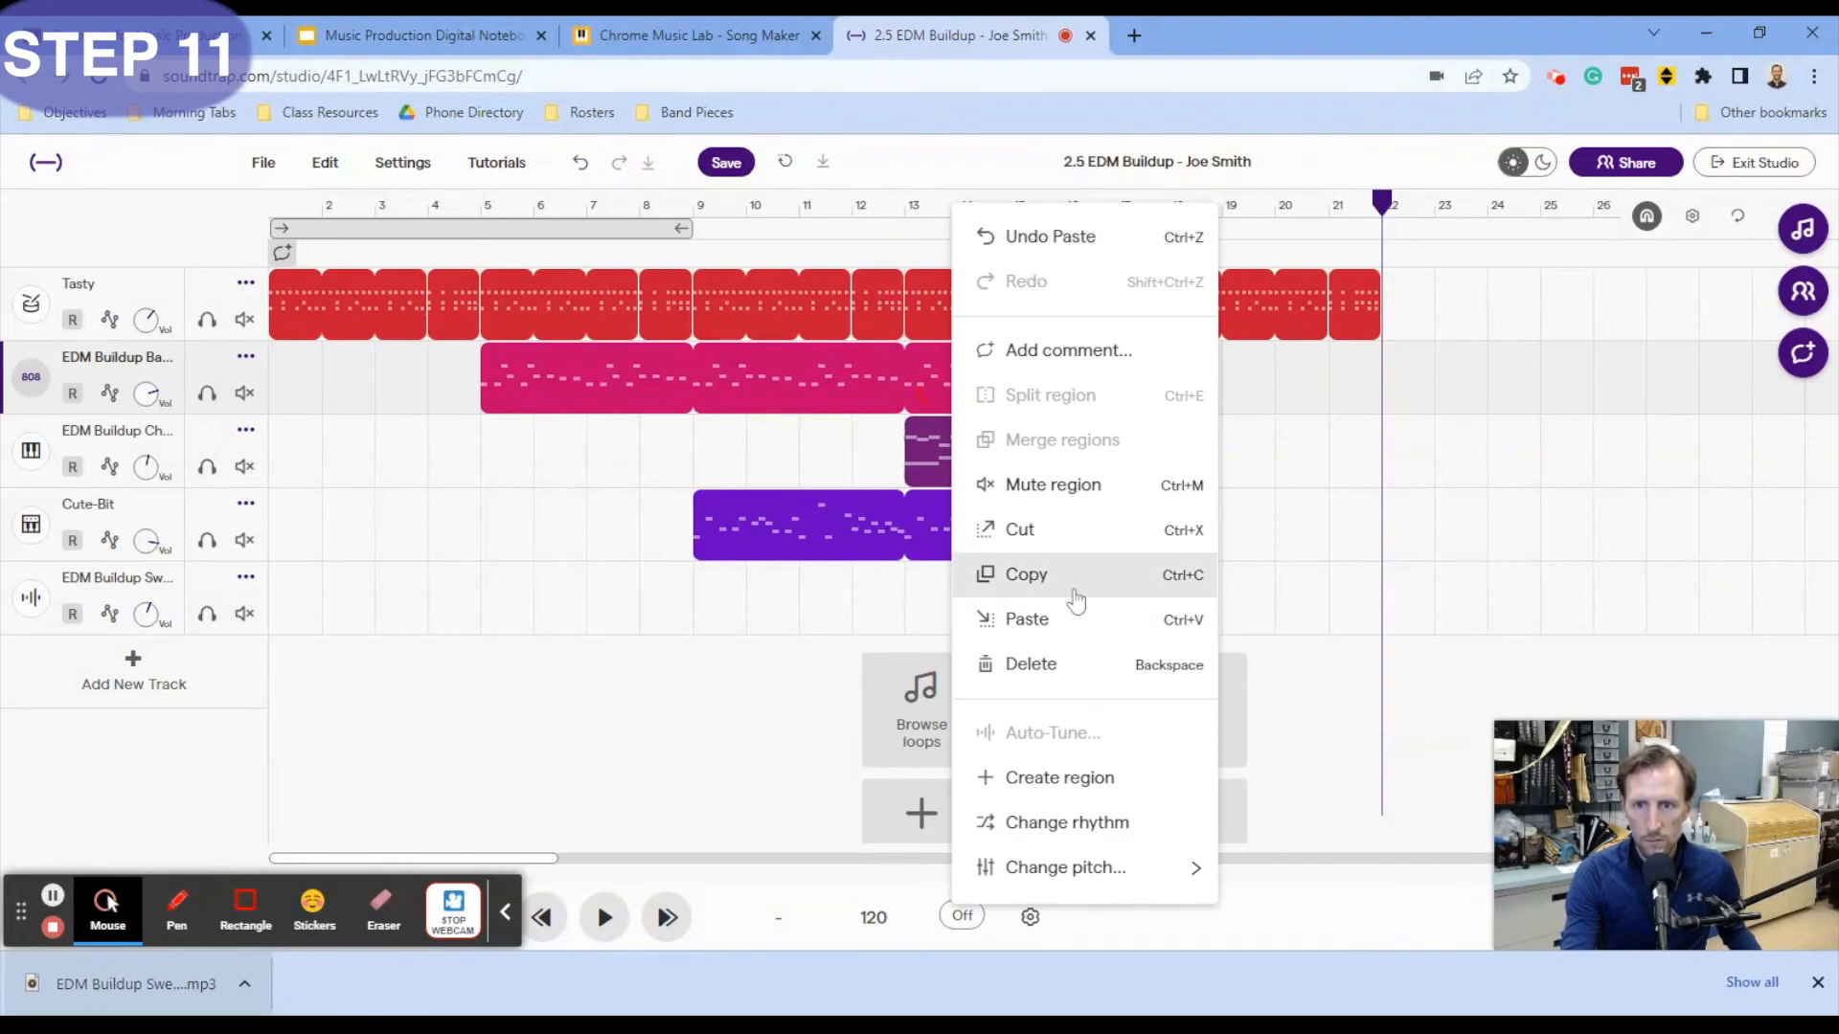
click(1073, 577)
click(1170, 371)
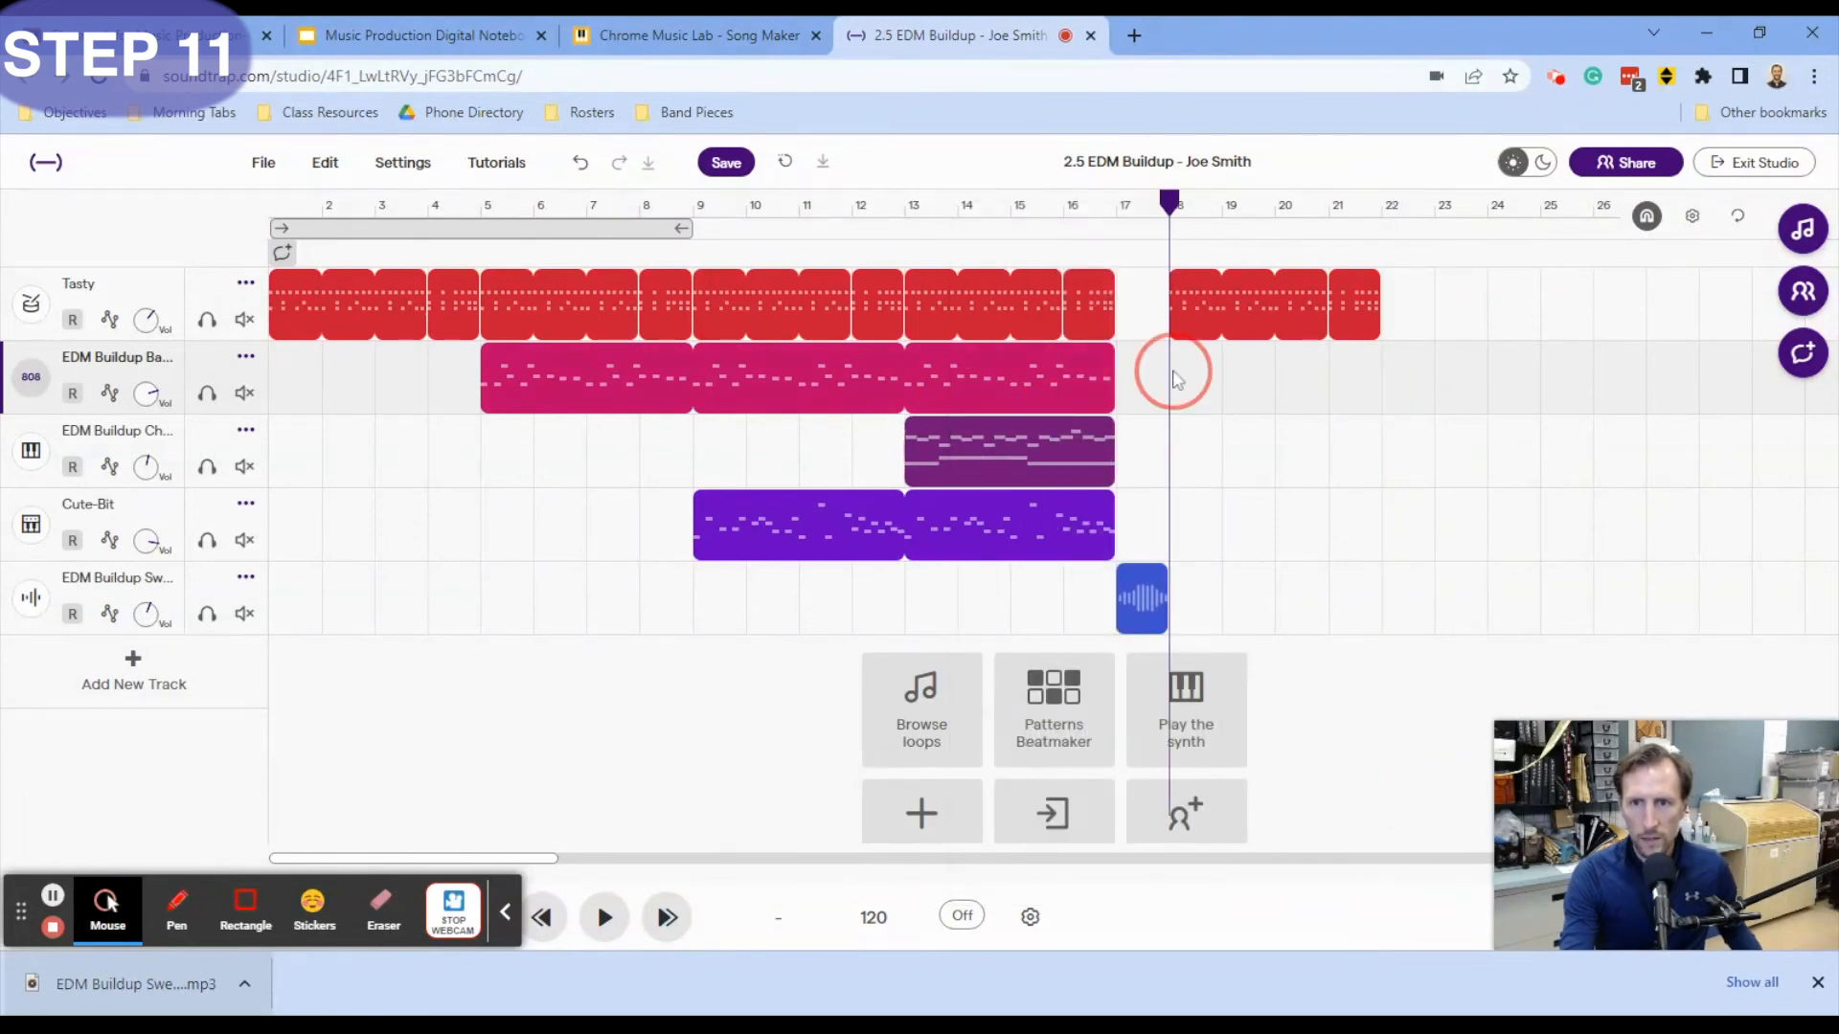
right_click(1175, 378)
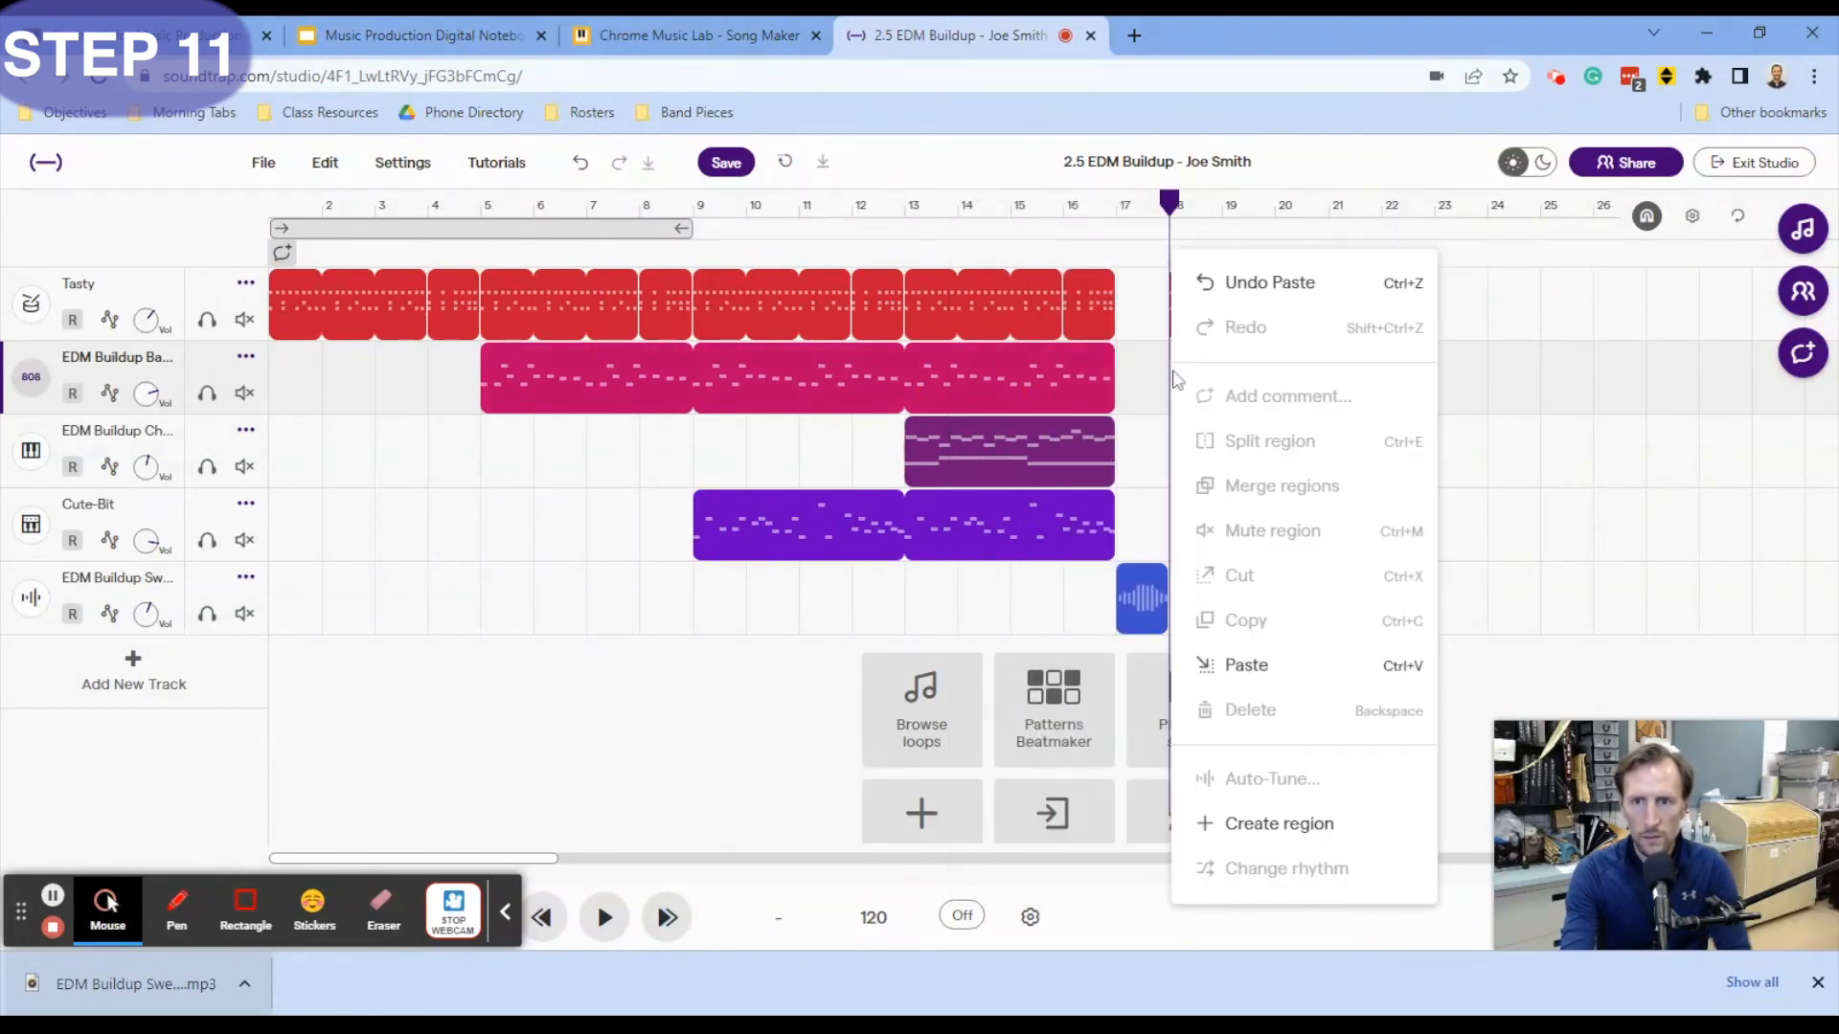
click(1274, 673)
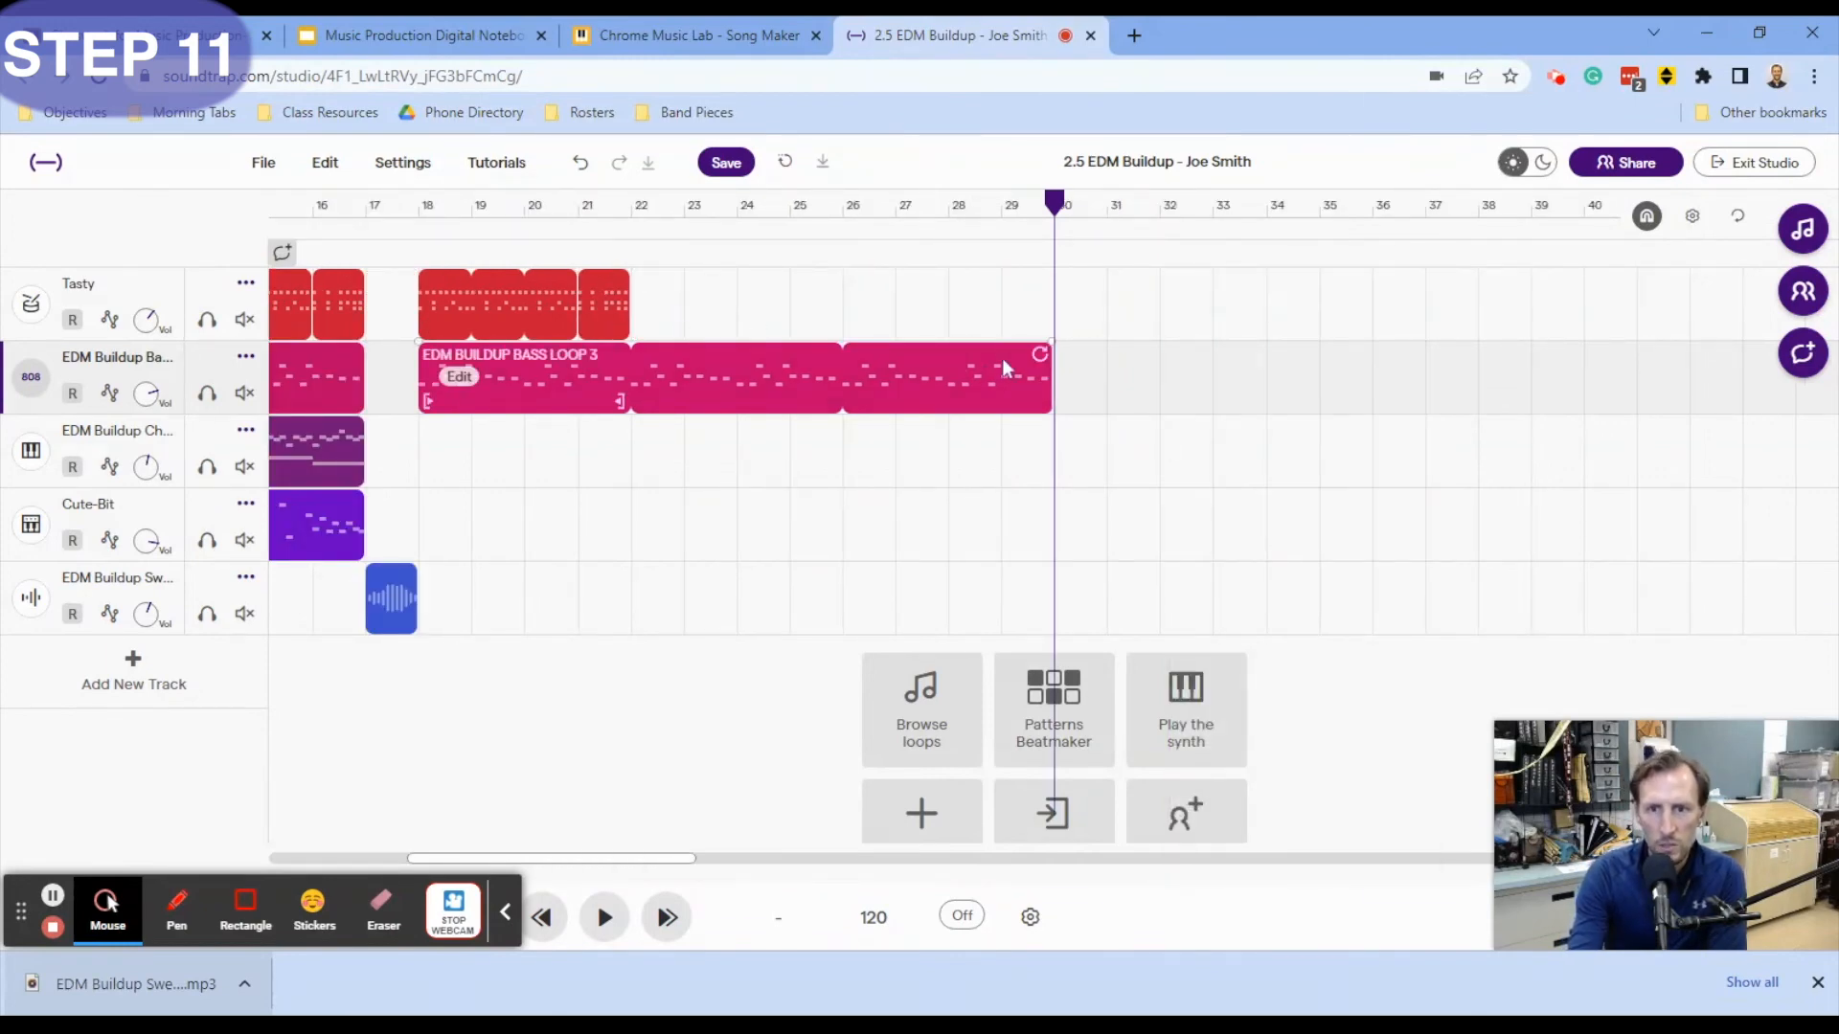
- Shorten the pasted bass loop to end after measure 25 and paste the four drum measures again at measure 22
drag(1037, 354, 841, 370)
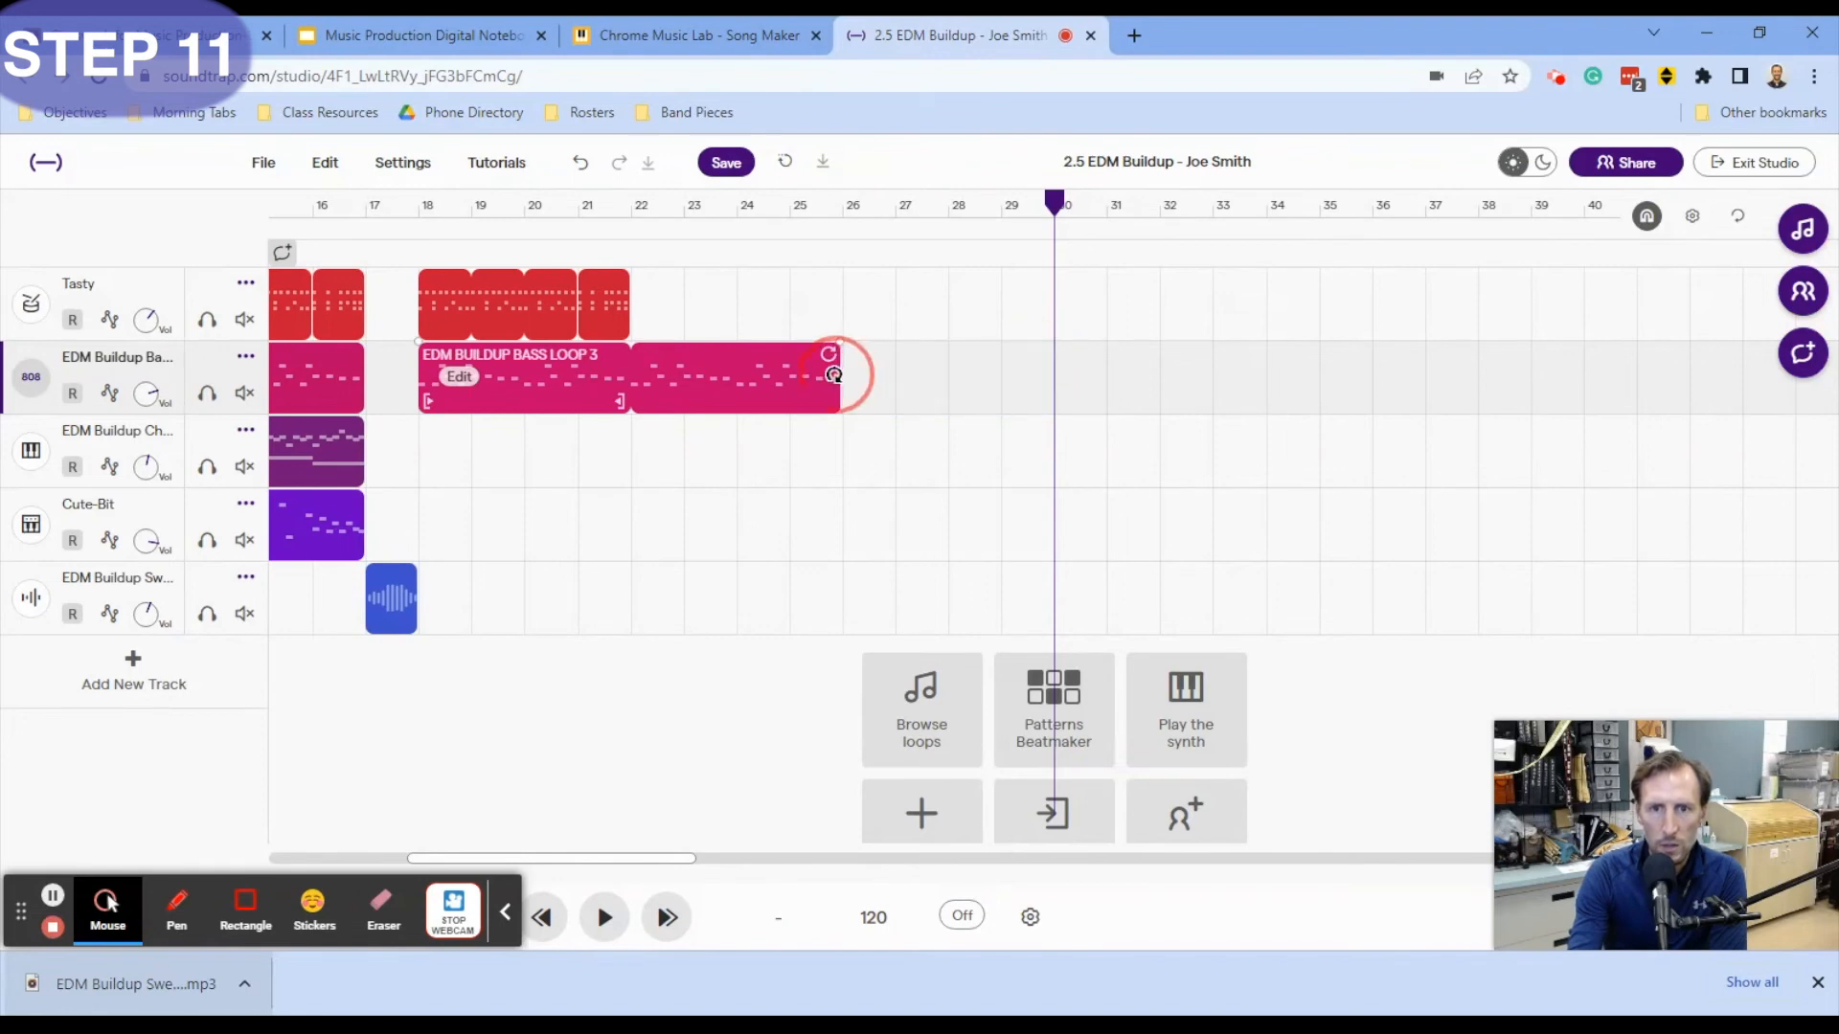
click(644, 316)
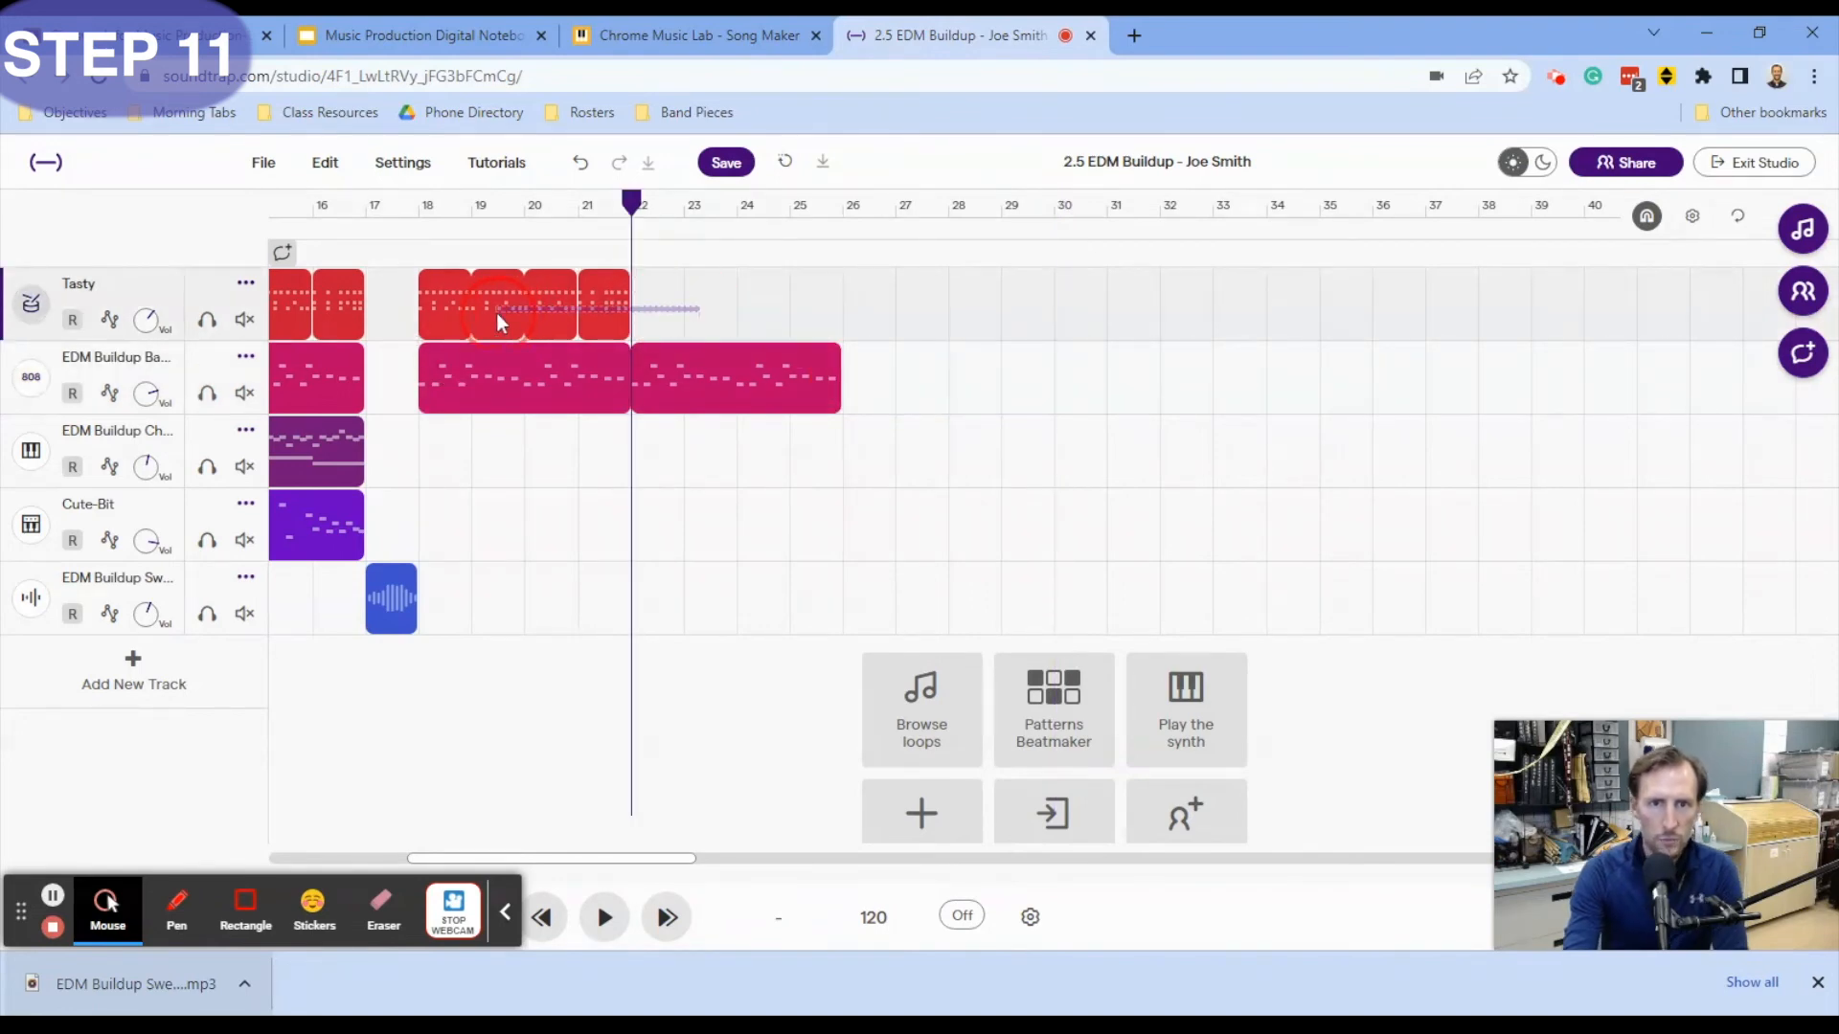
key(ctrl+v)
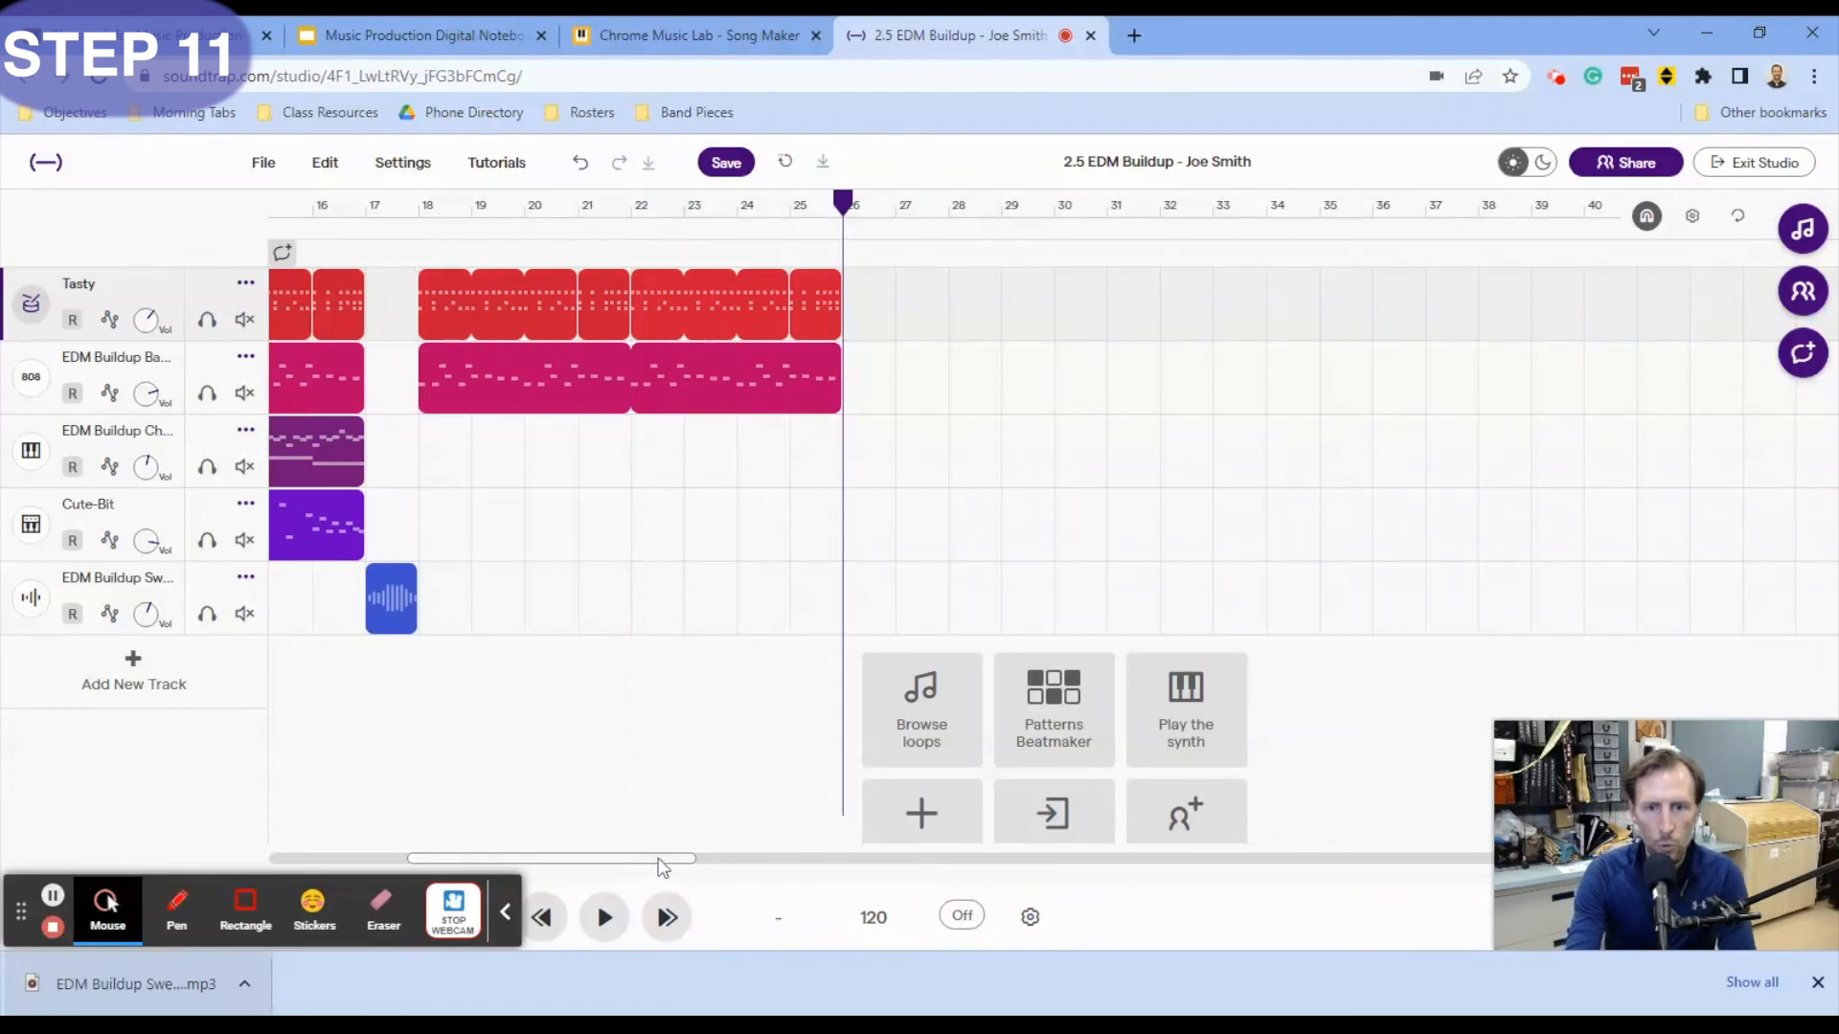
- Copy the chords region at measure 13 and paste it at measure 18 on the same track
drag(671, 858, 463, 857)
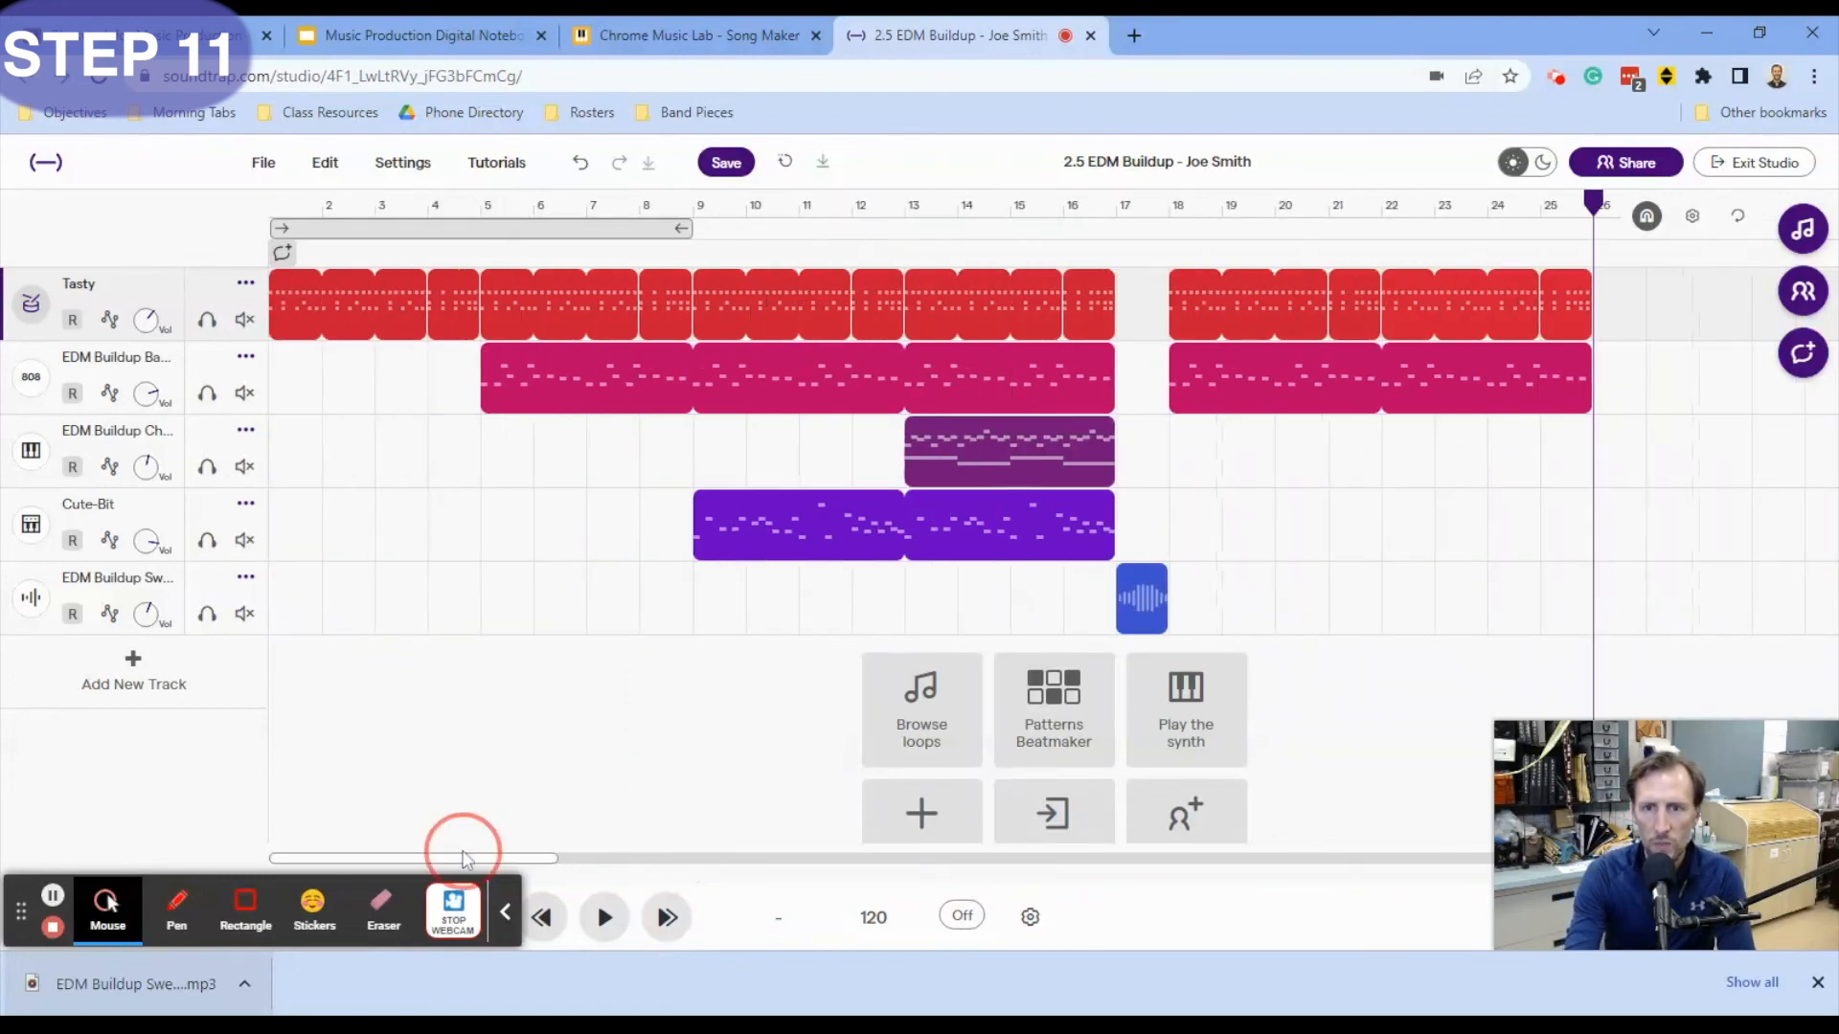
click(1003, 451)
key(ctrl+c)
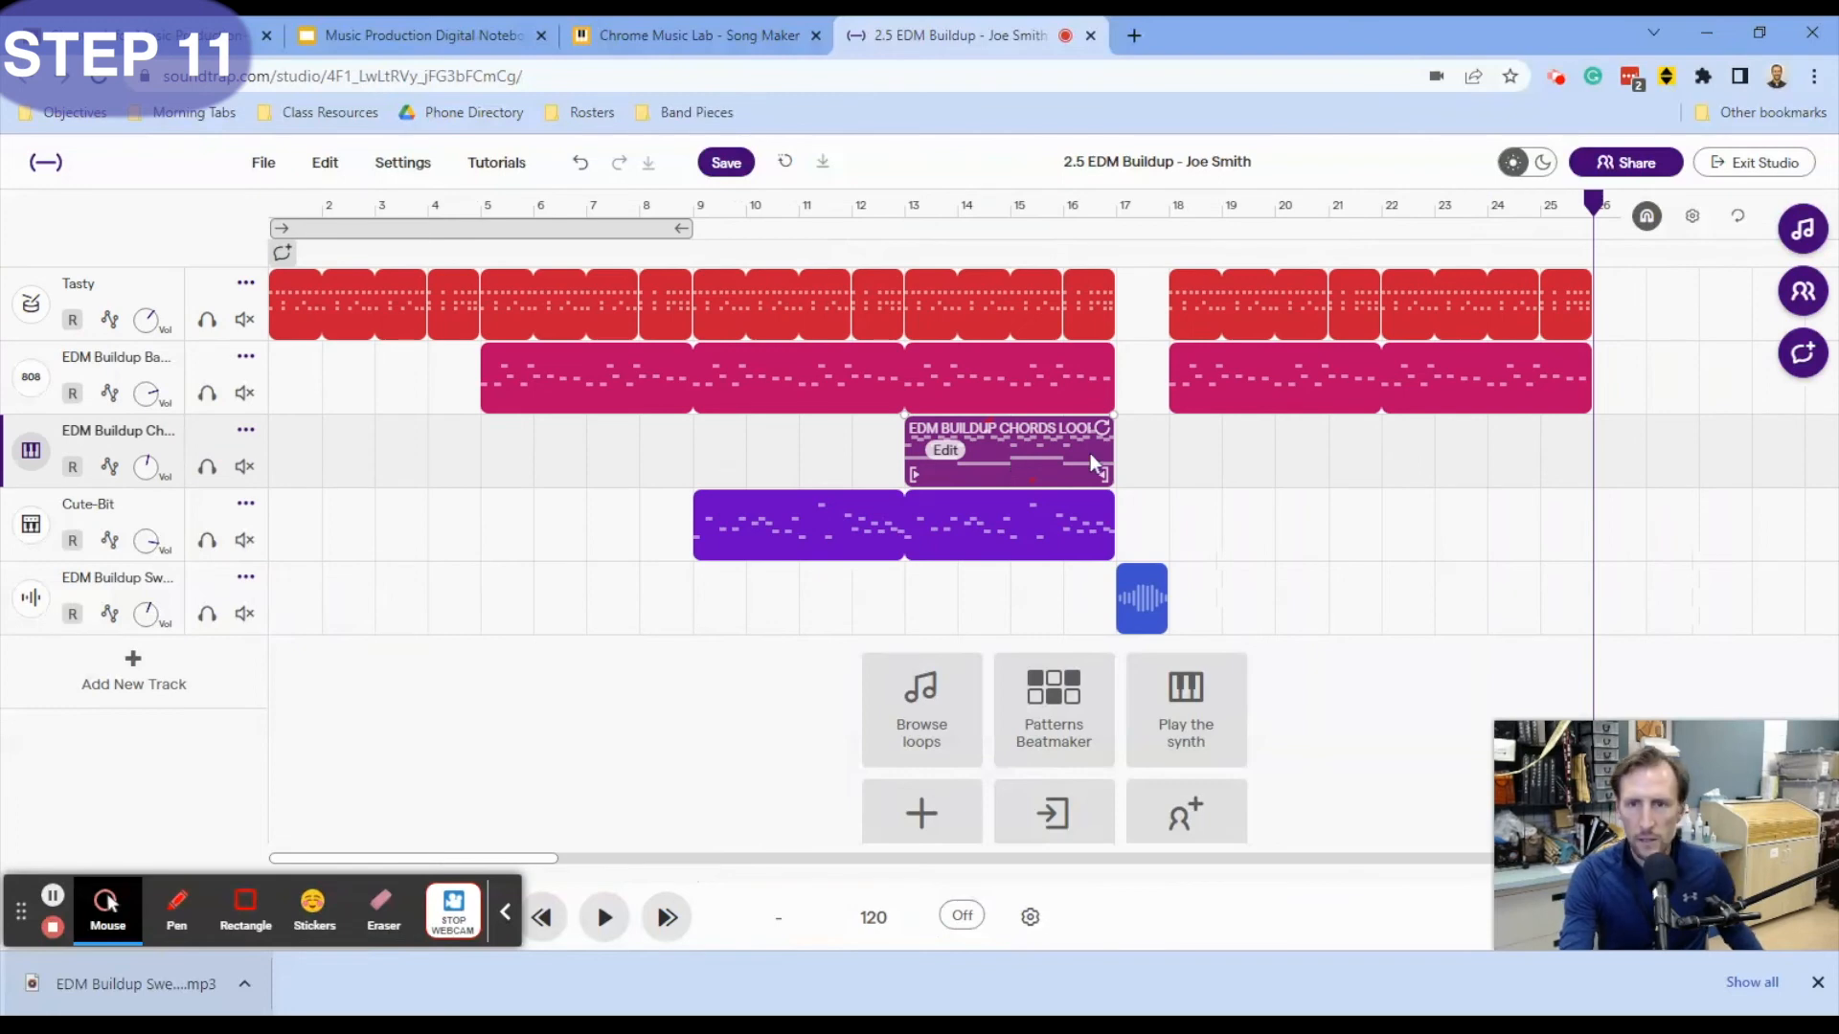
click(1169, 463)
key(ctrl+v)
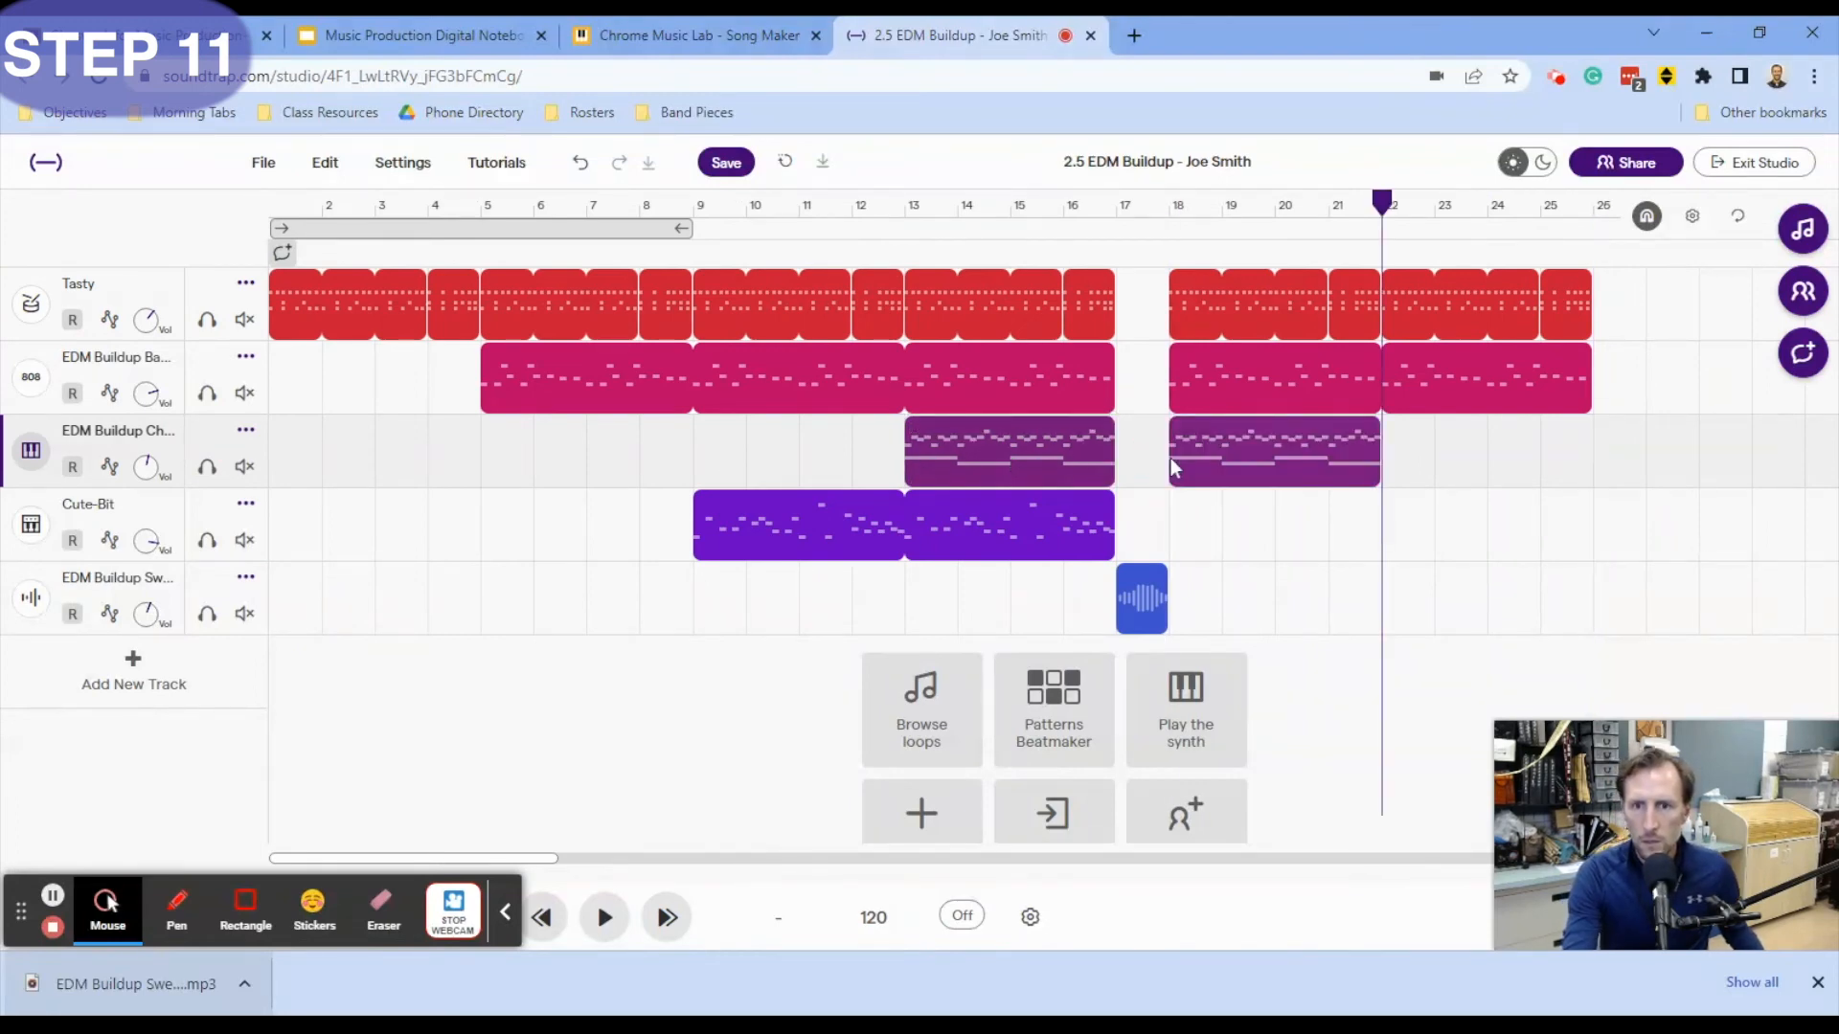
- Copy the looped Cute-Bit region to measure 18 and loop the pasted chords region through measure 25
click(1028, 540)
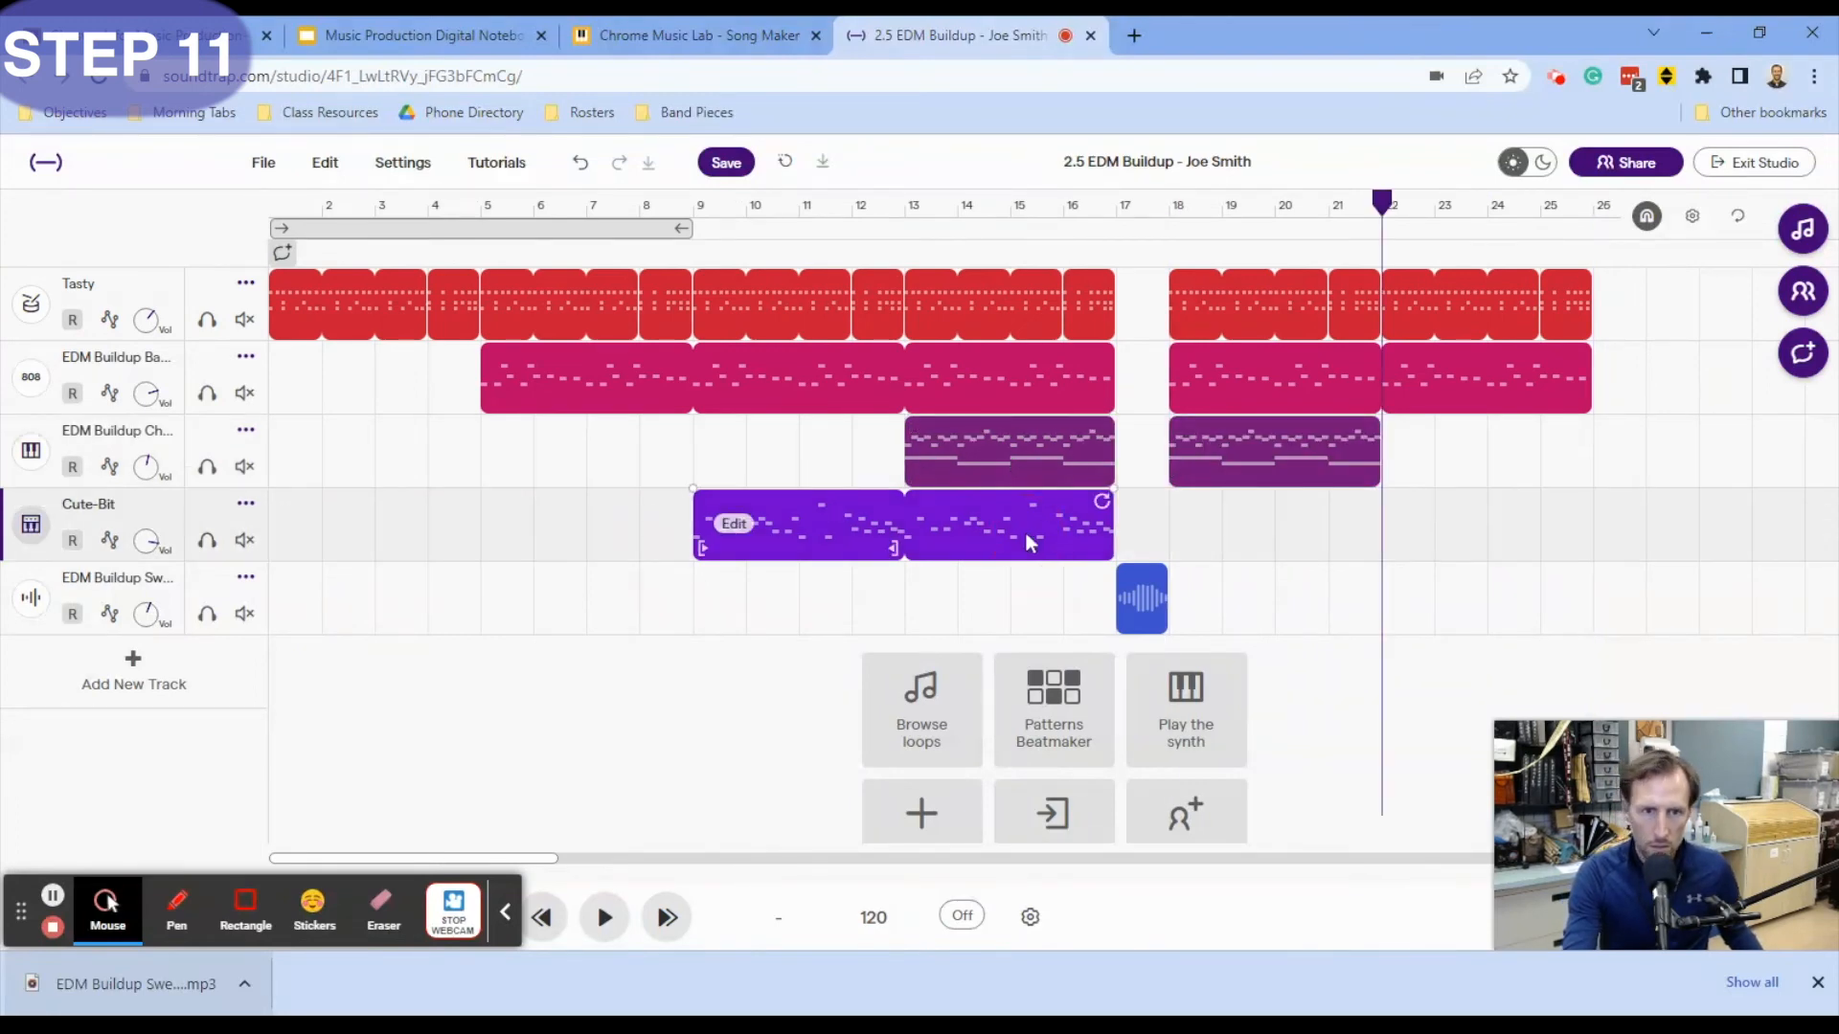
click(1179, 535)
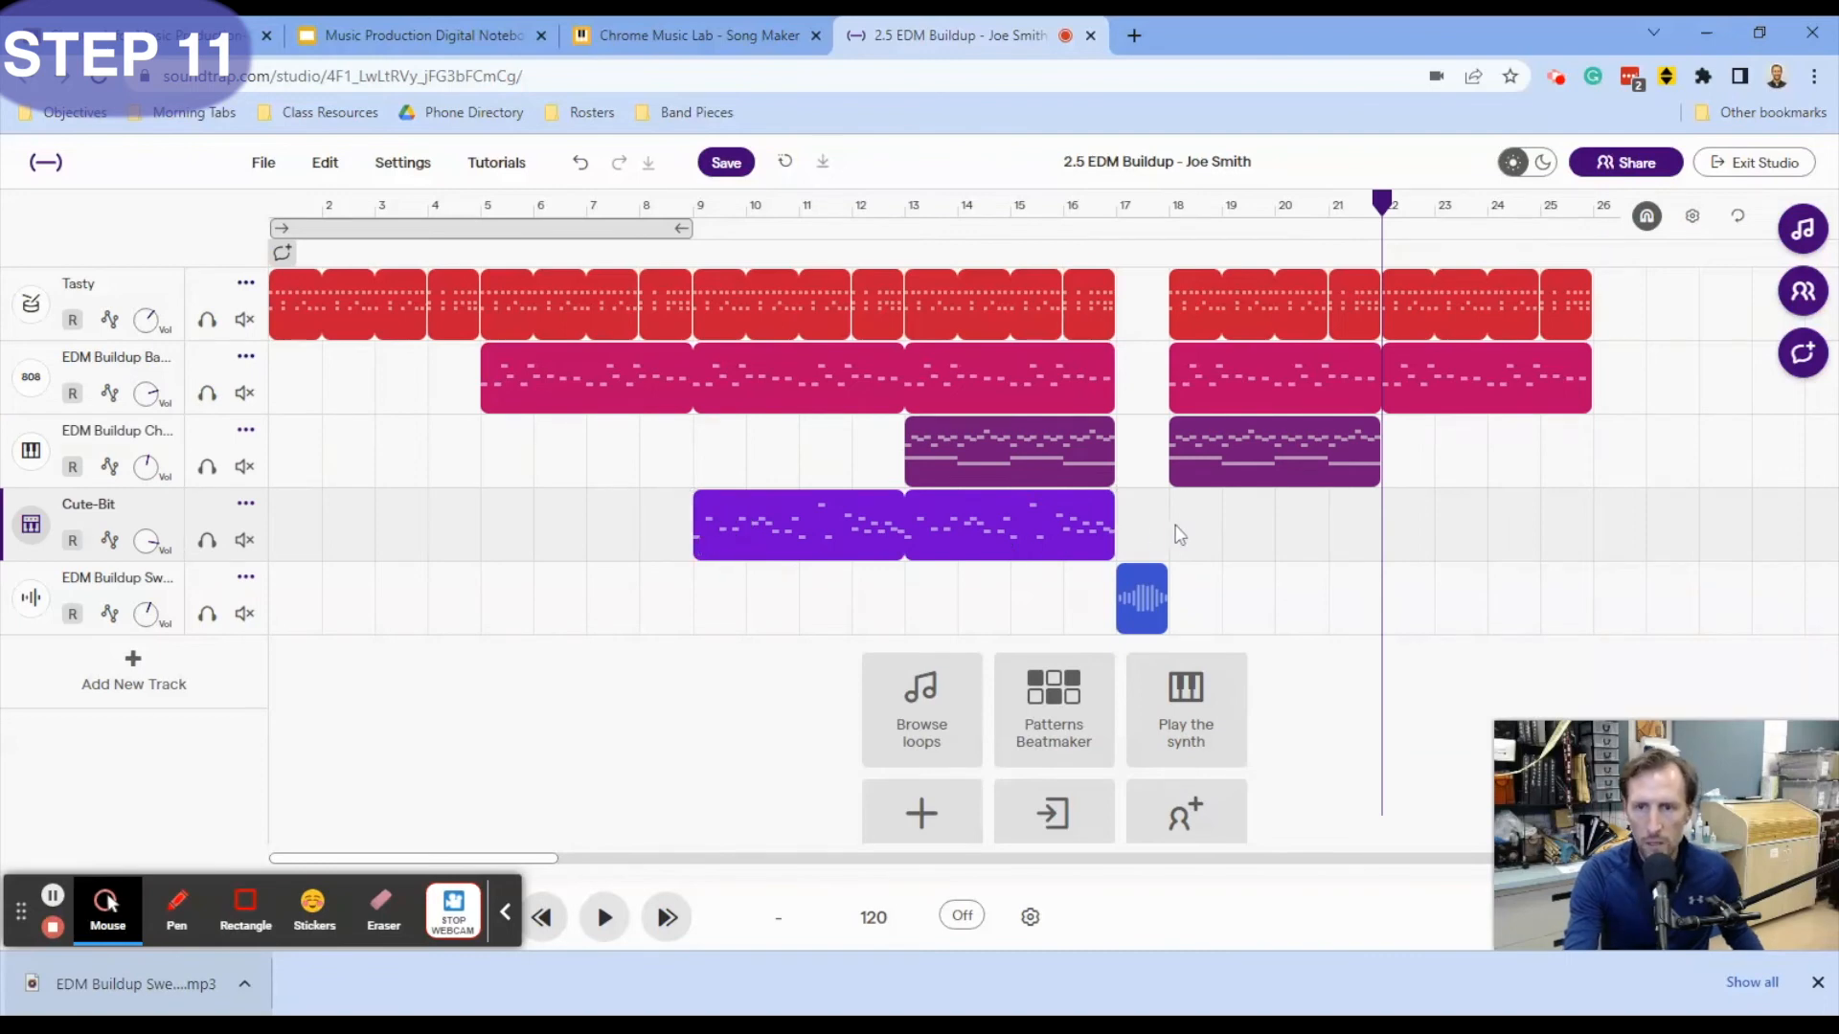
click(1173, 534)
key(ctrl+v)
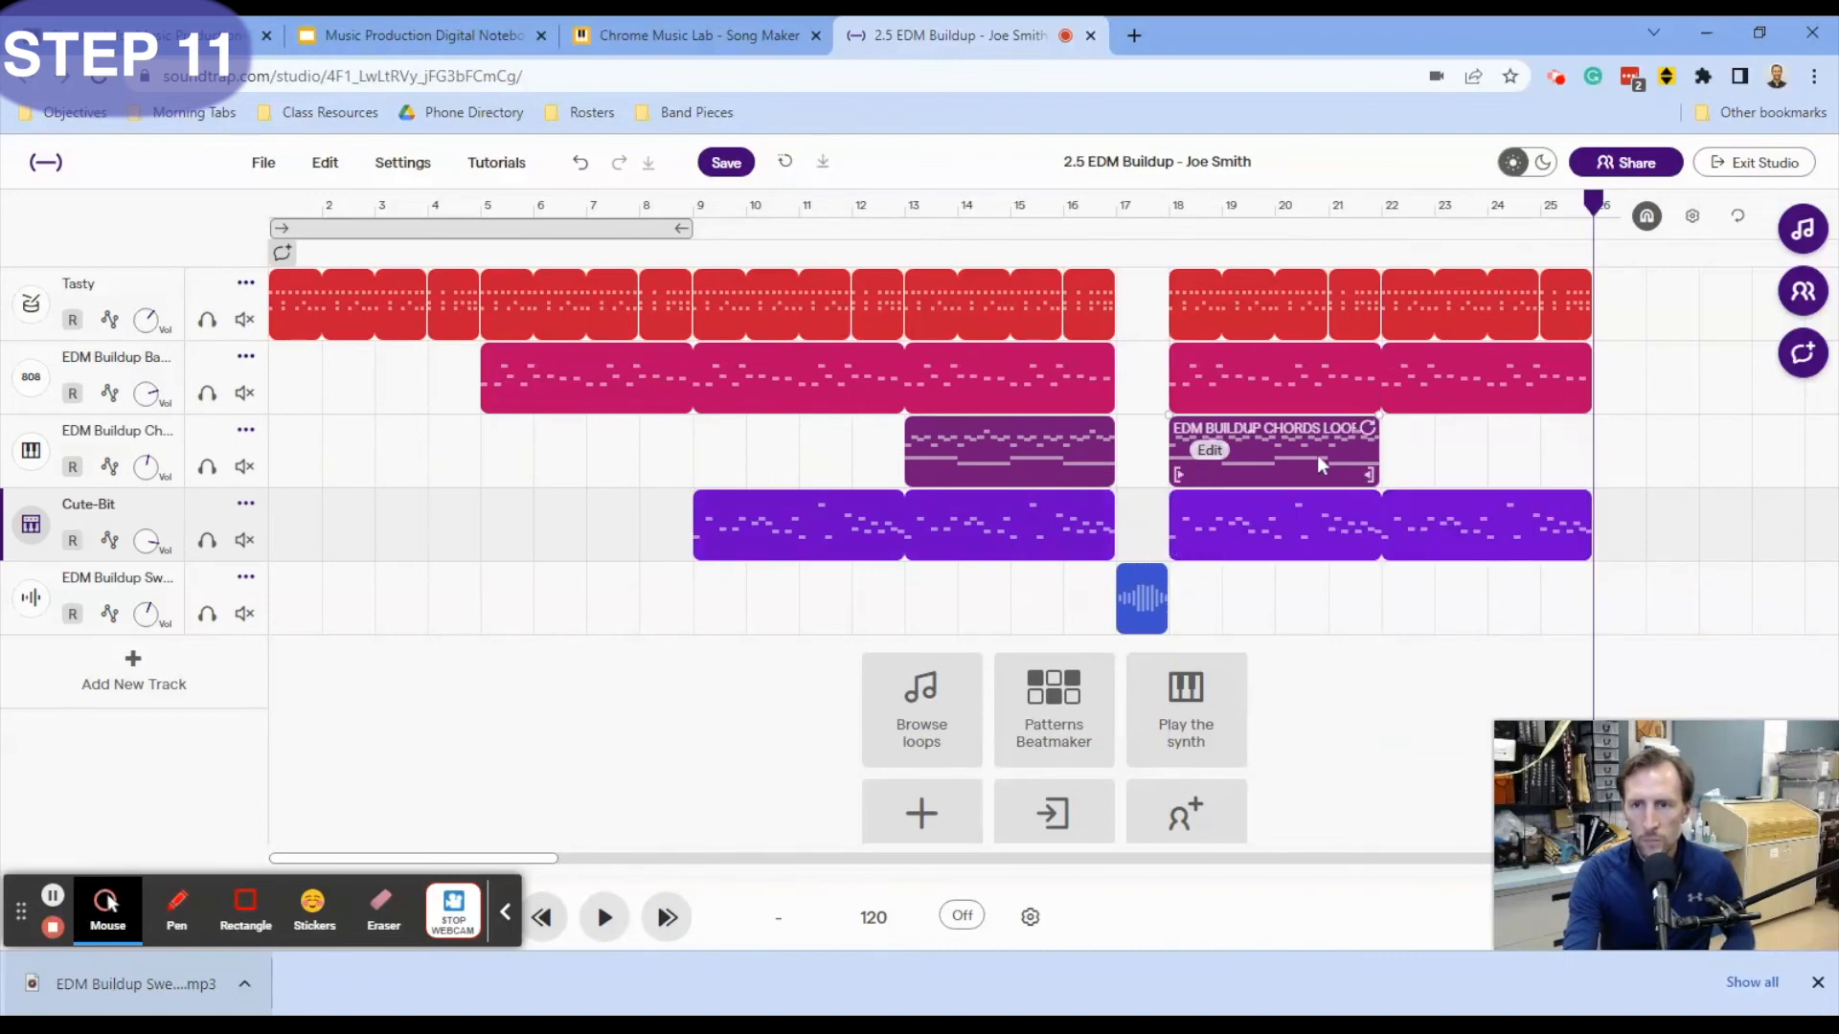
drag(1363, 436, 1601, 443)
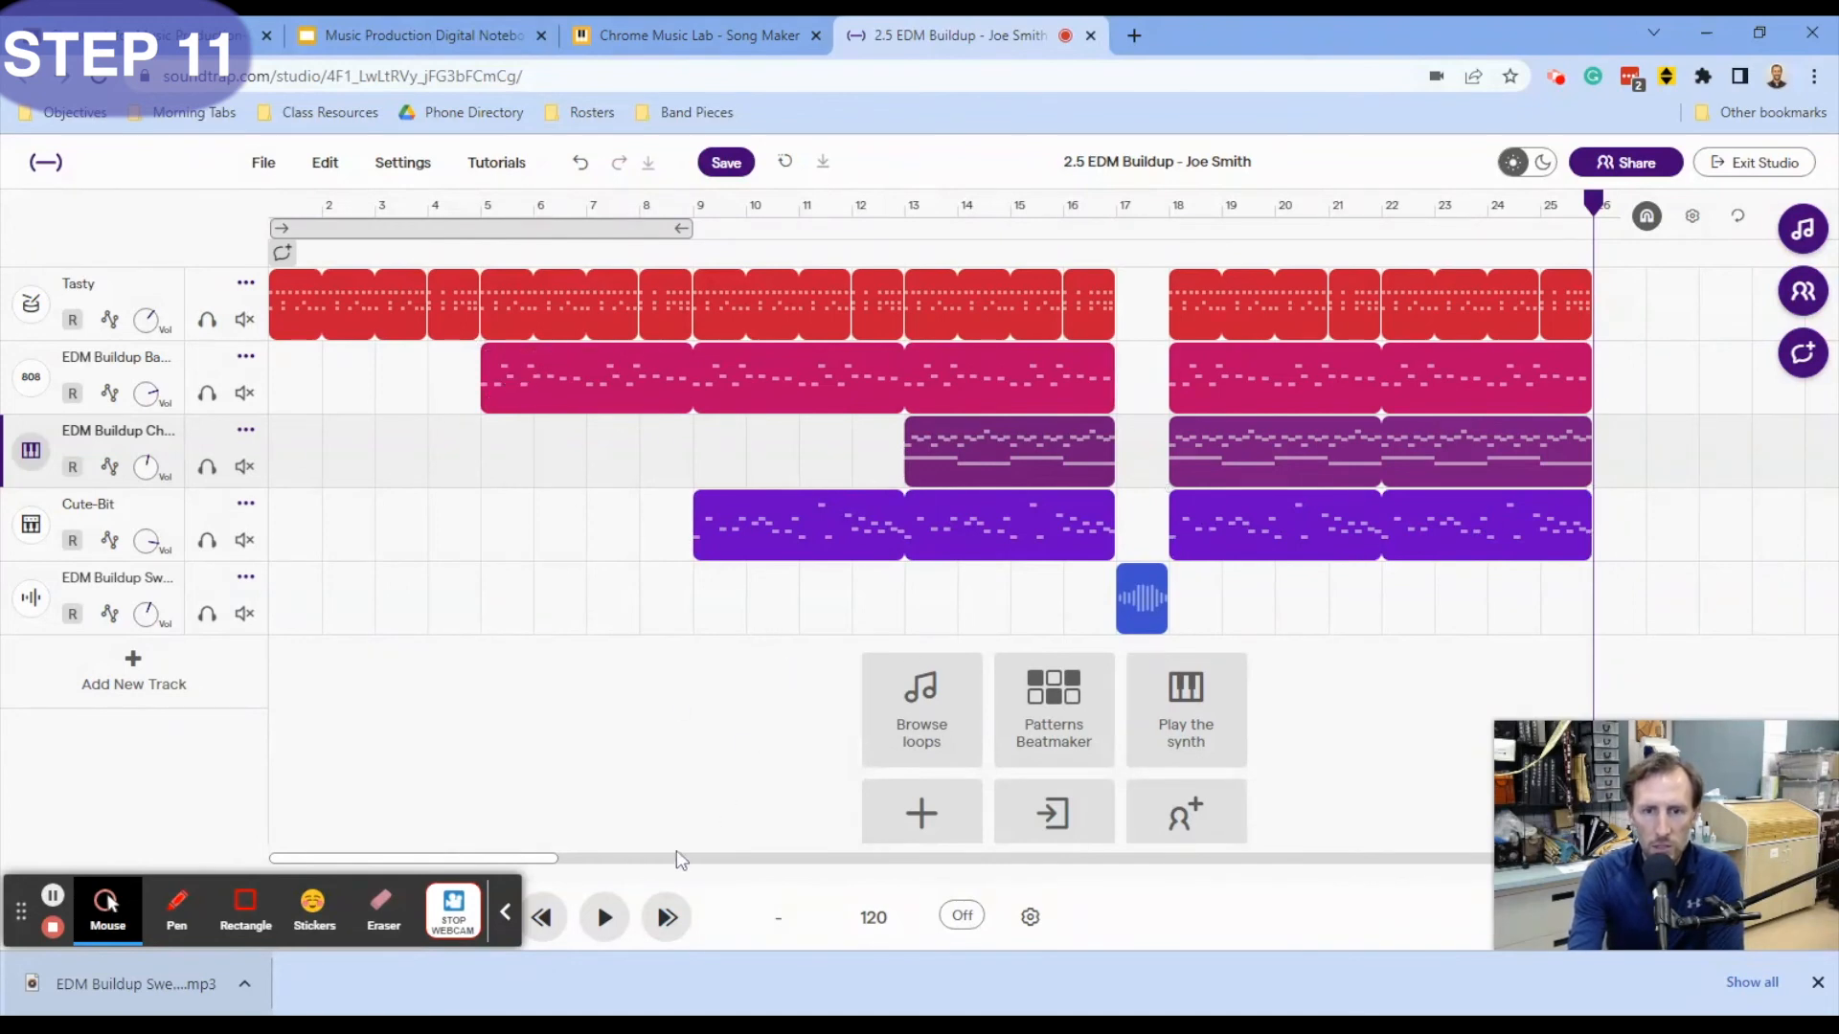
- Play the whole arrangement from the beginning to check the sweep and the return of all four parts
click(503, 927)
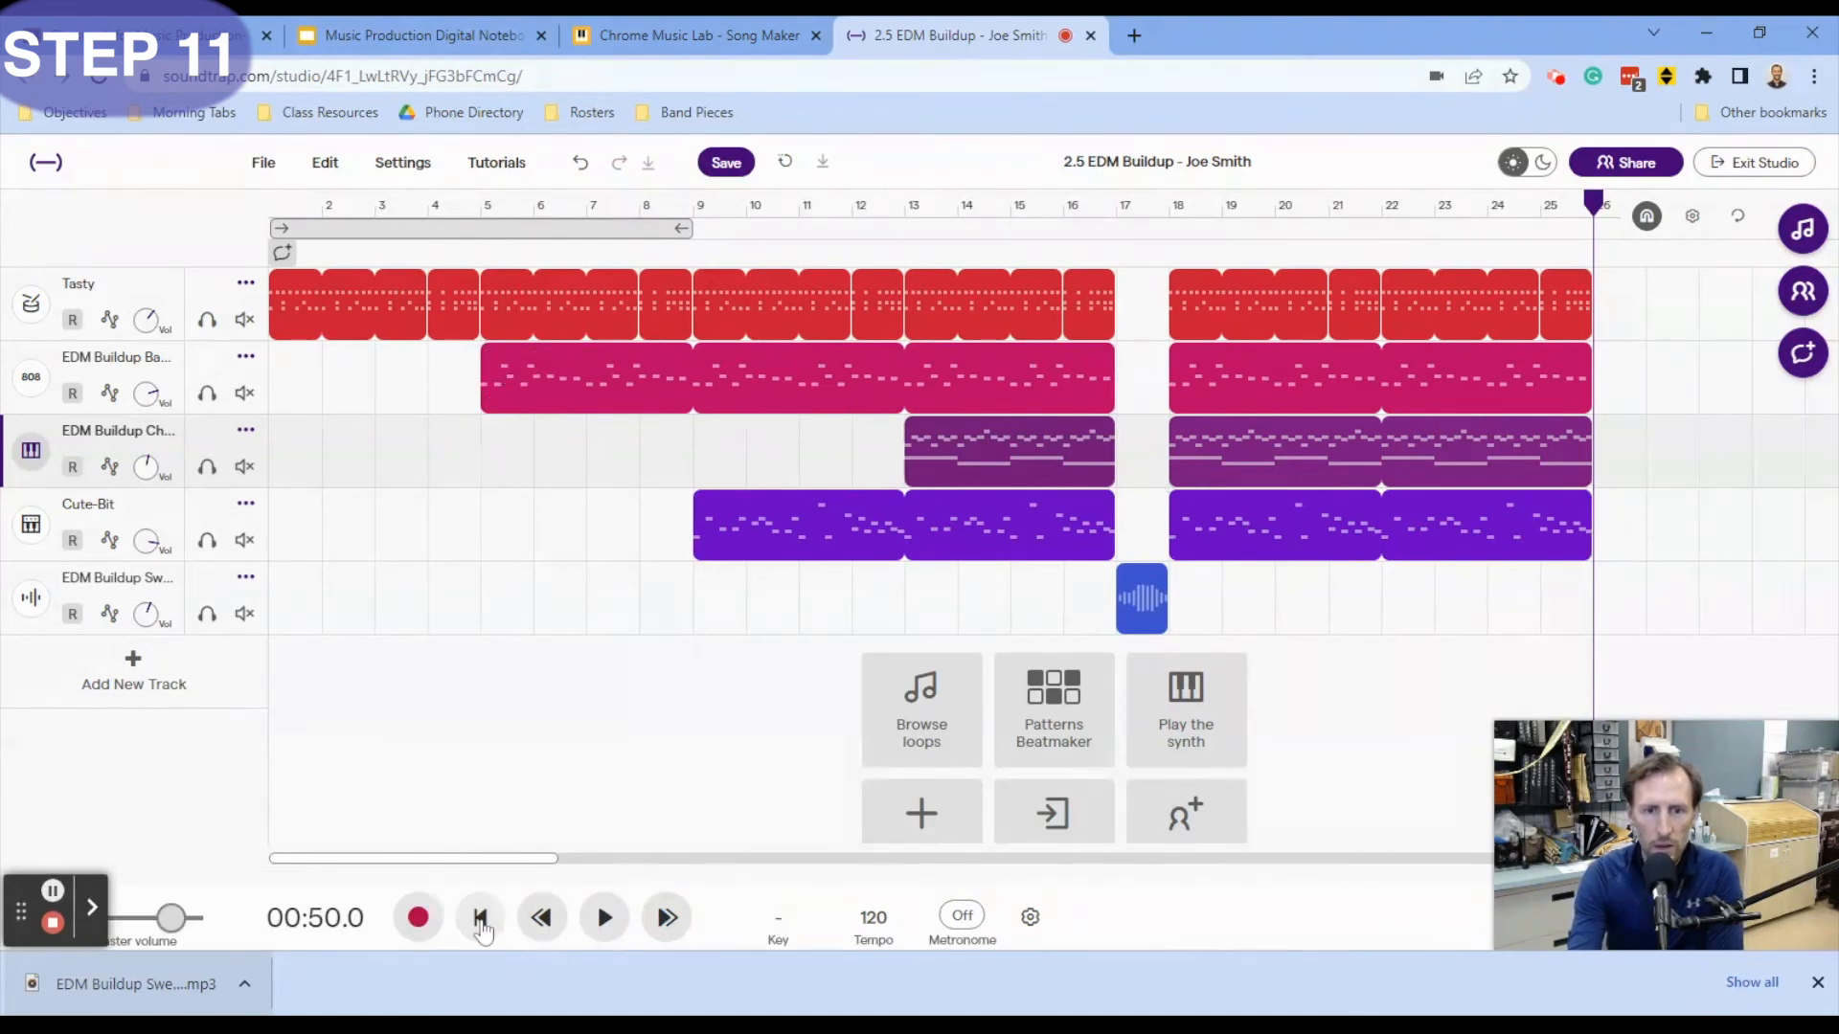
click(482, 926)
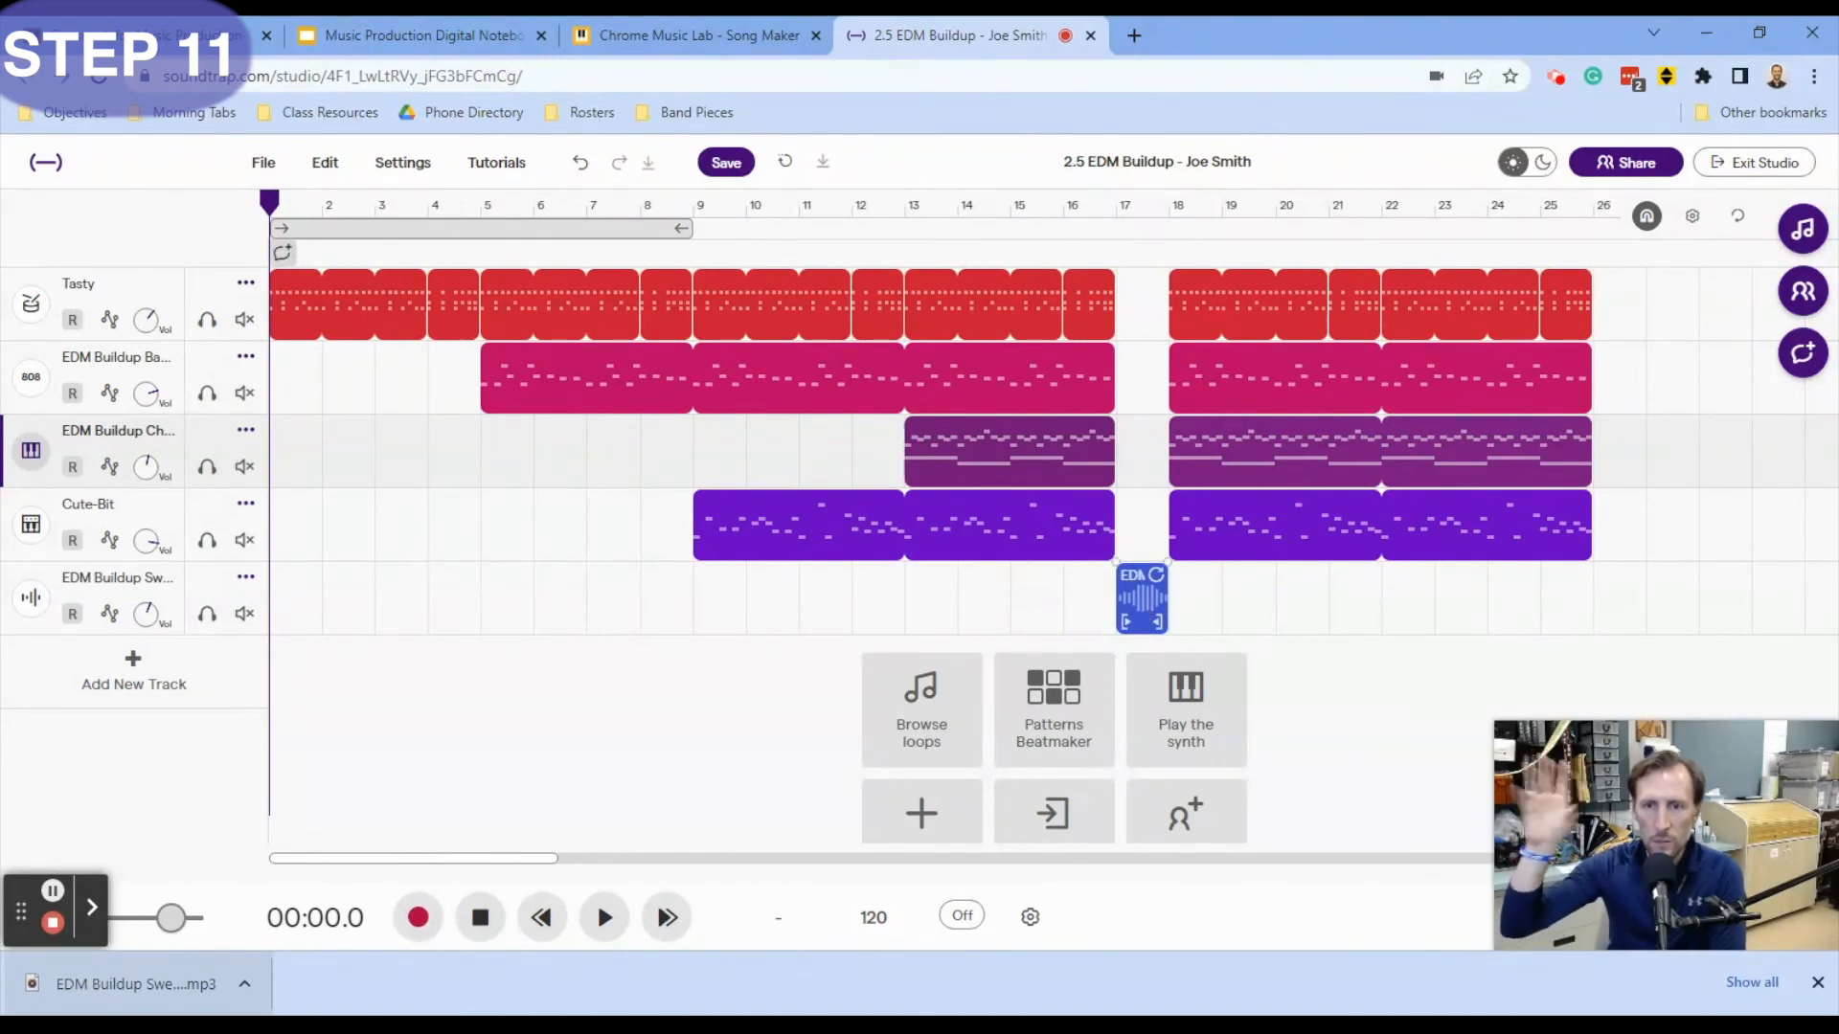
click(609, 941)
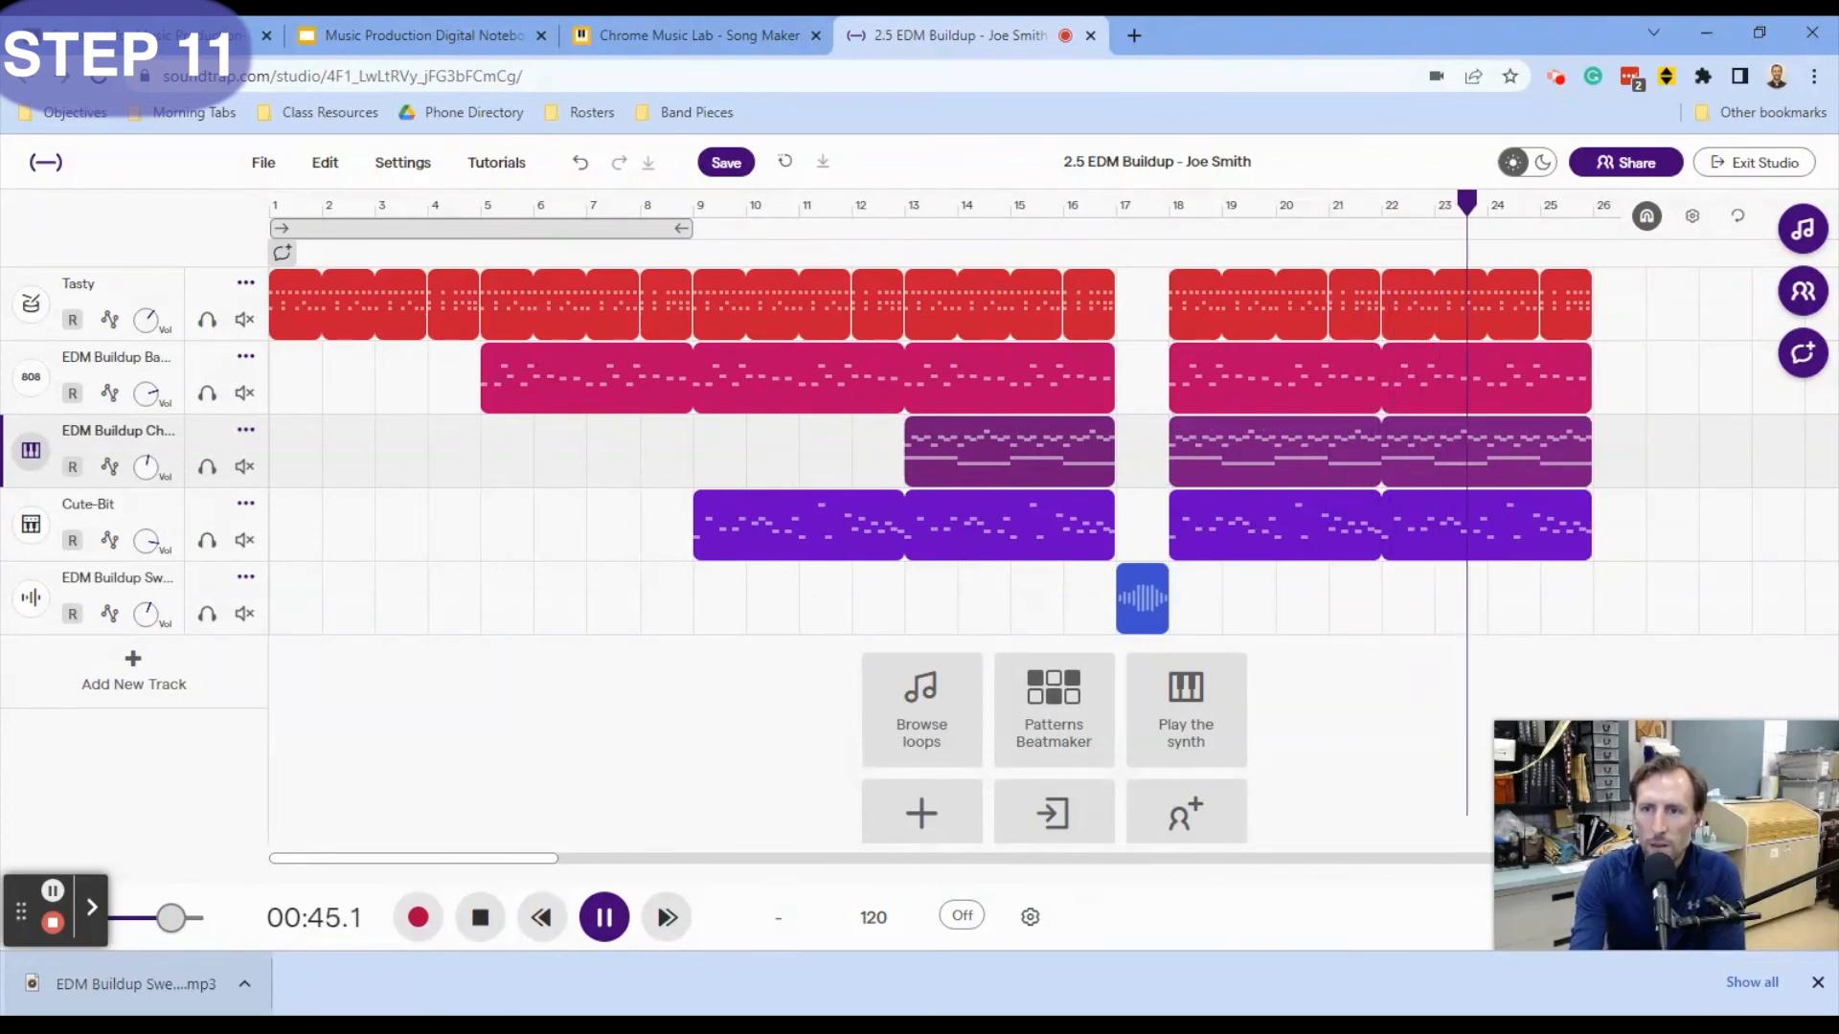
click(601, 925)
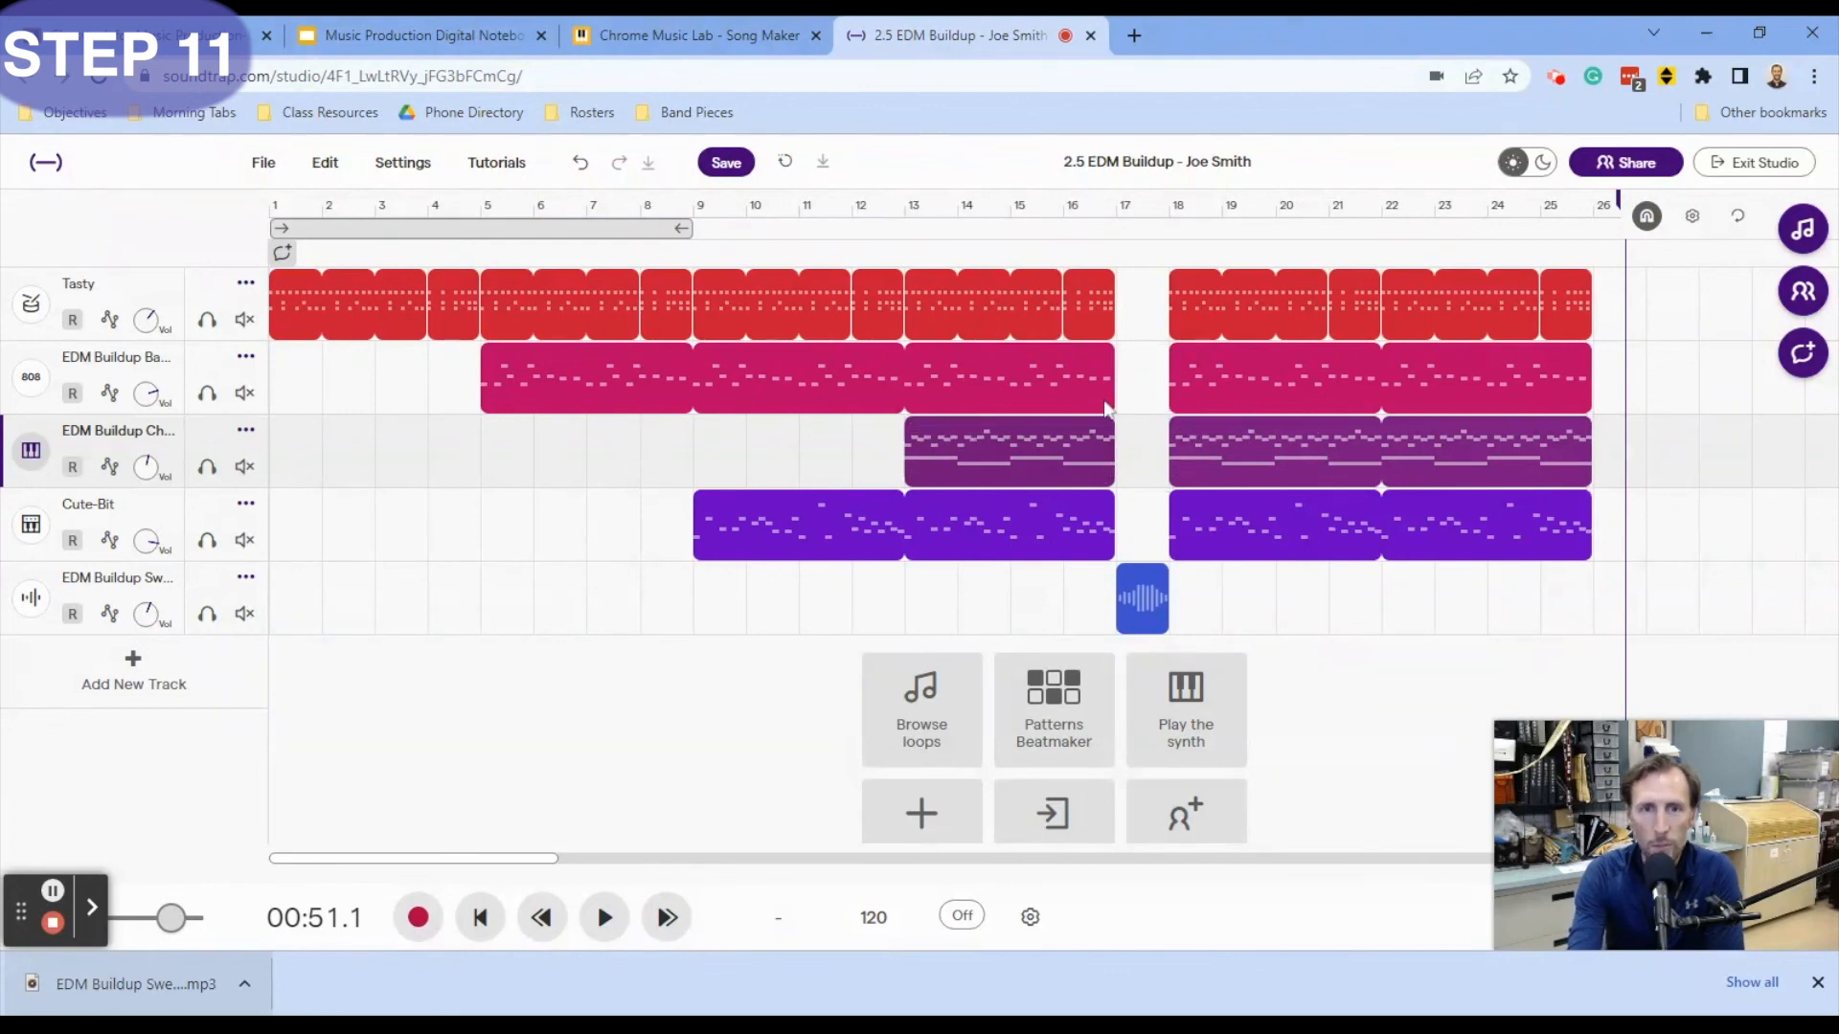
- Save the Soundtrap project and highlight instruction 11 in yellow on the 2.5 EDM Buildup slide
click(744, 173)
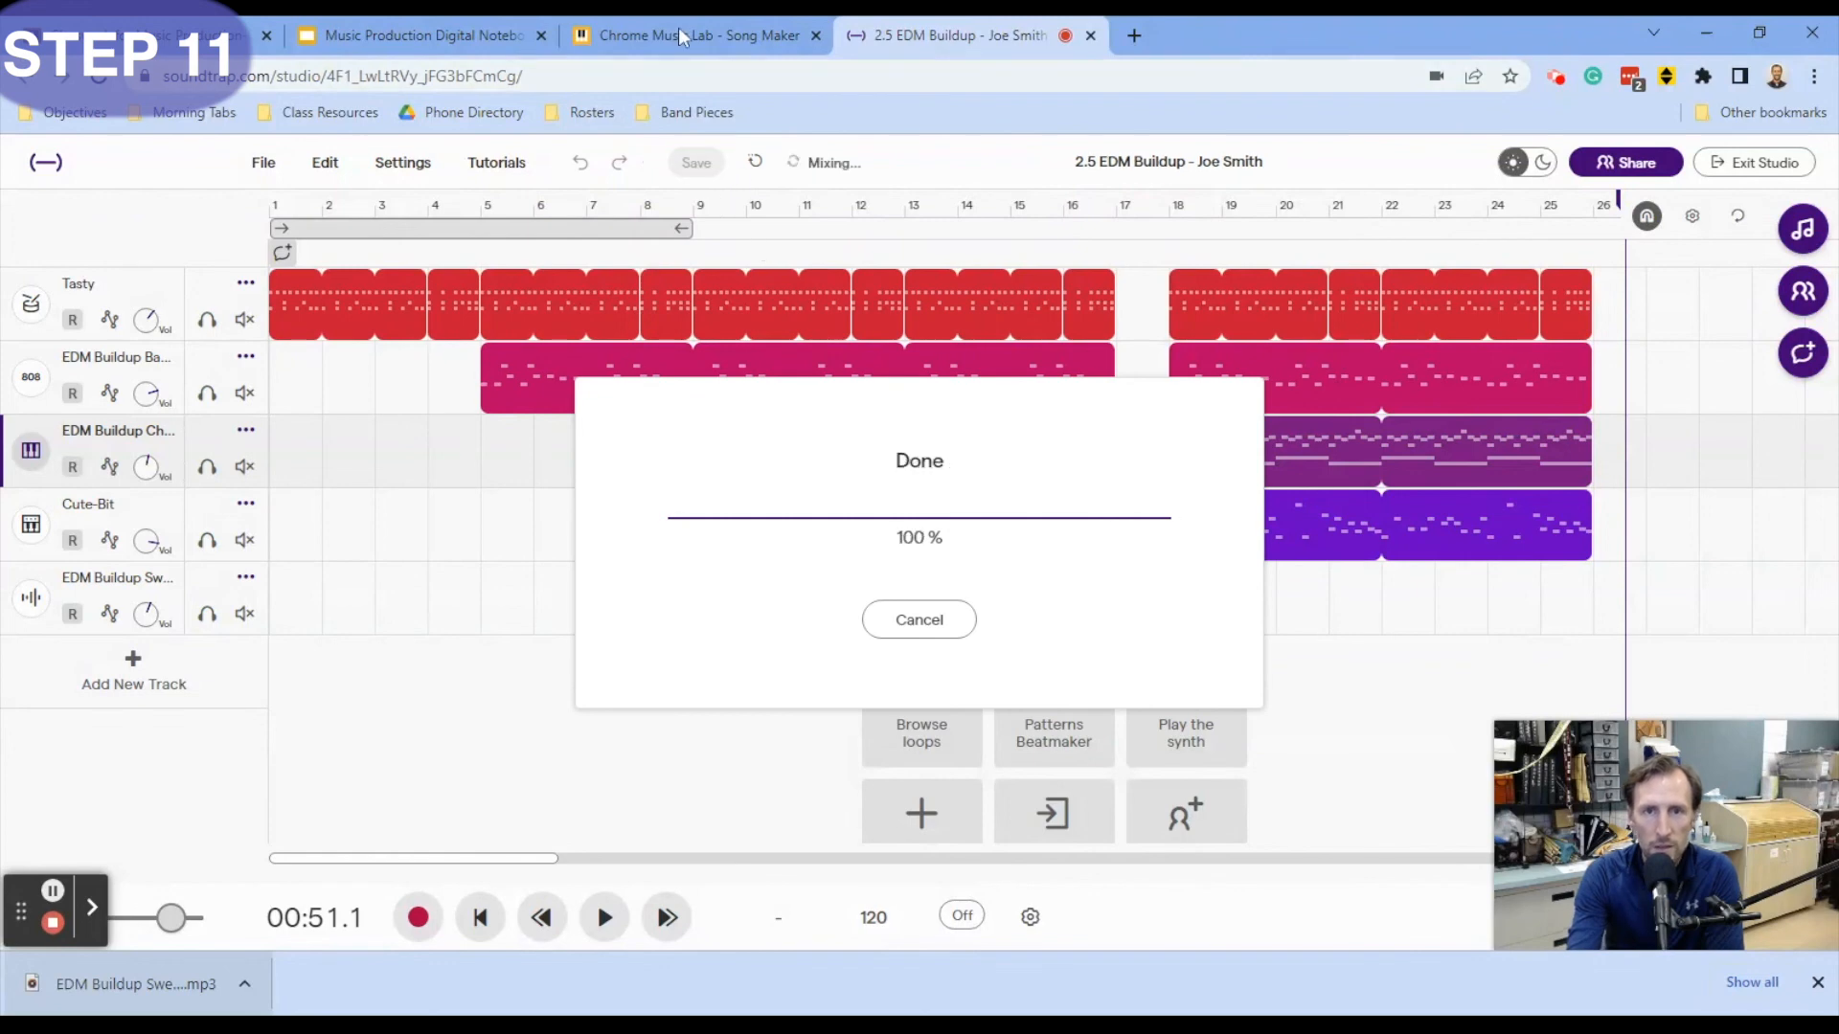
click(500, 37)
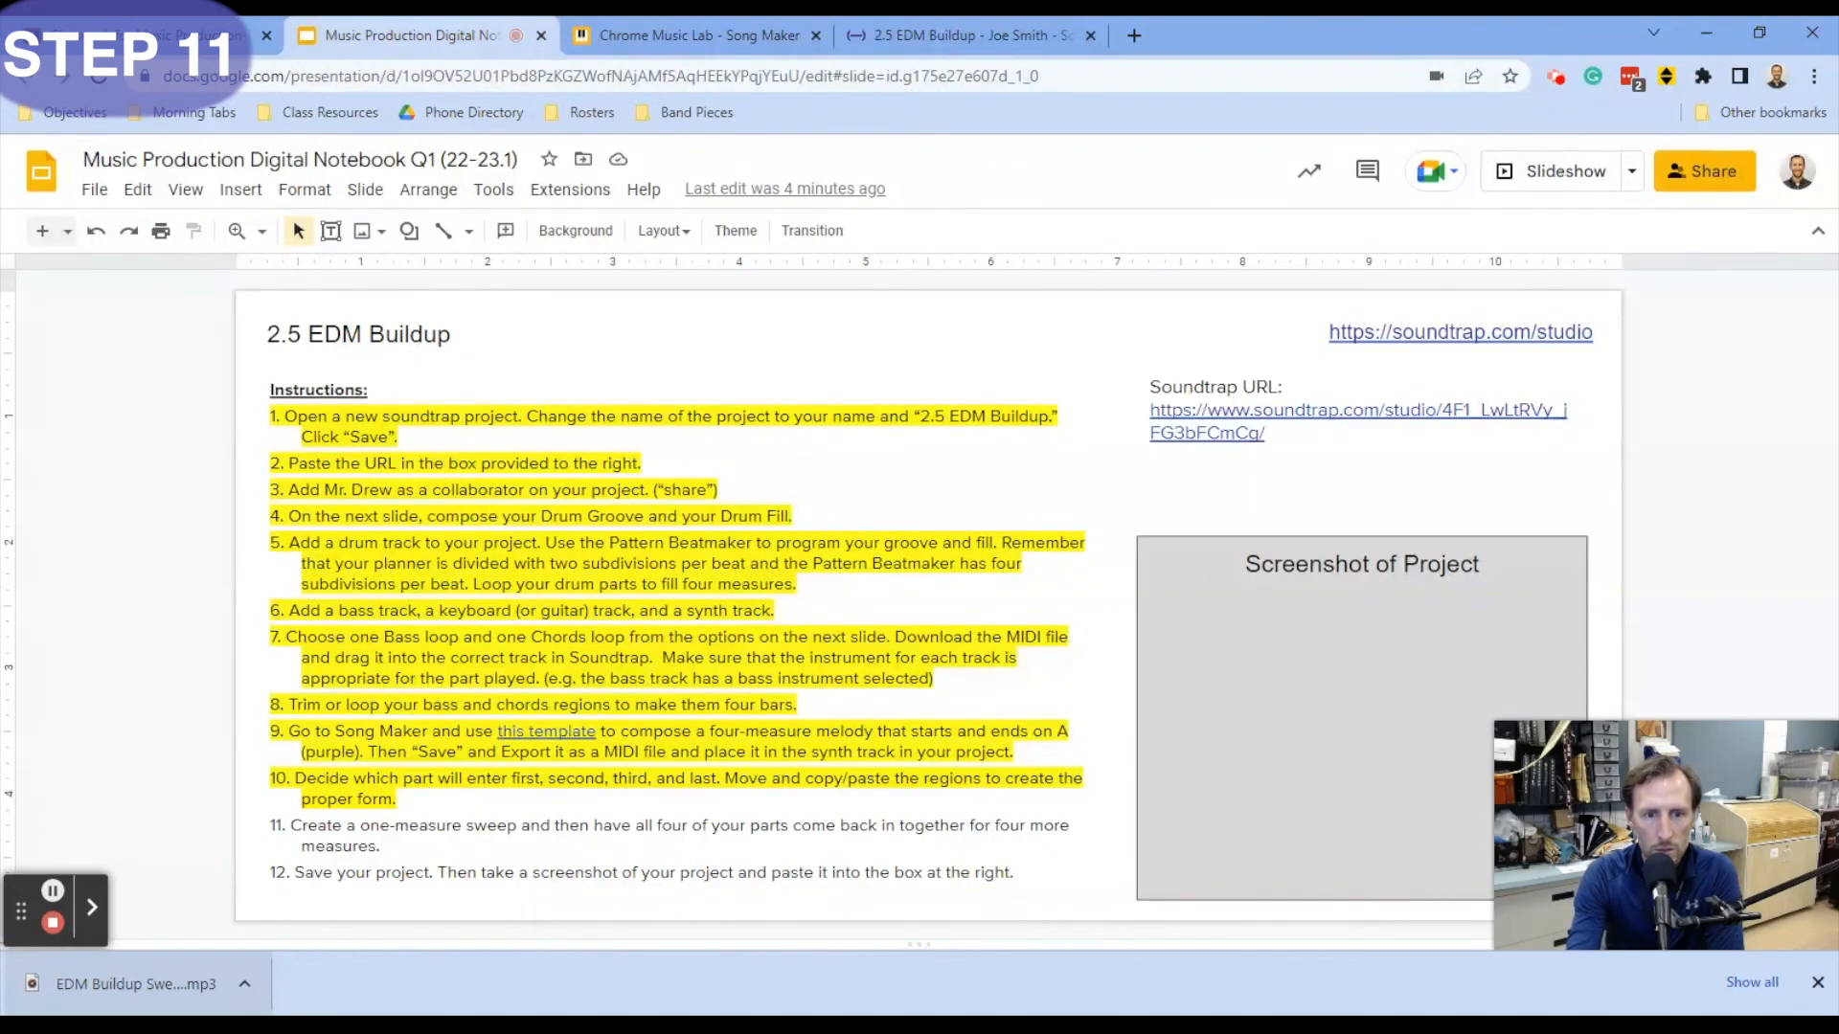
click(274, 825)
triple_click(274, 826)
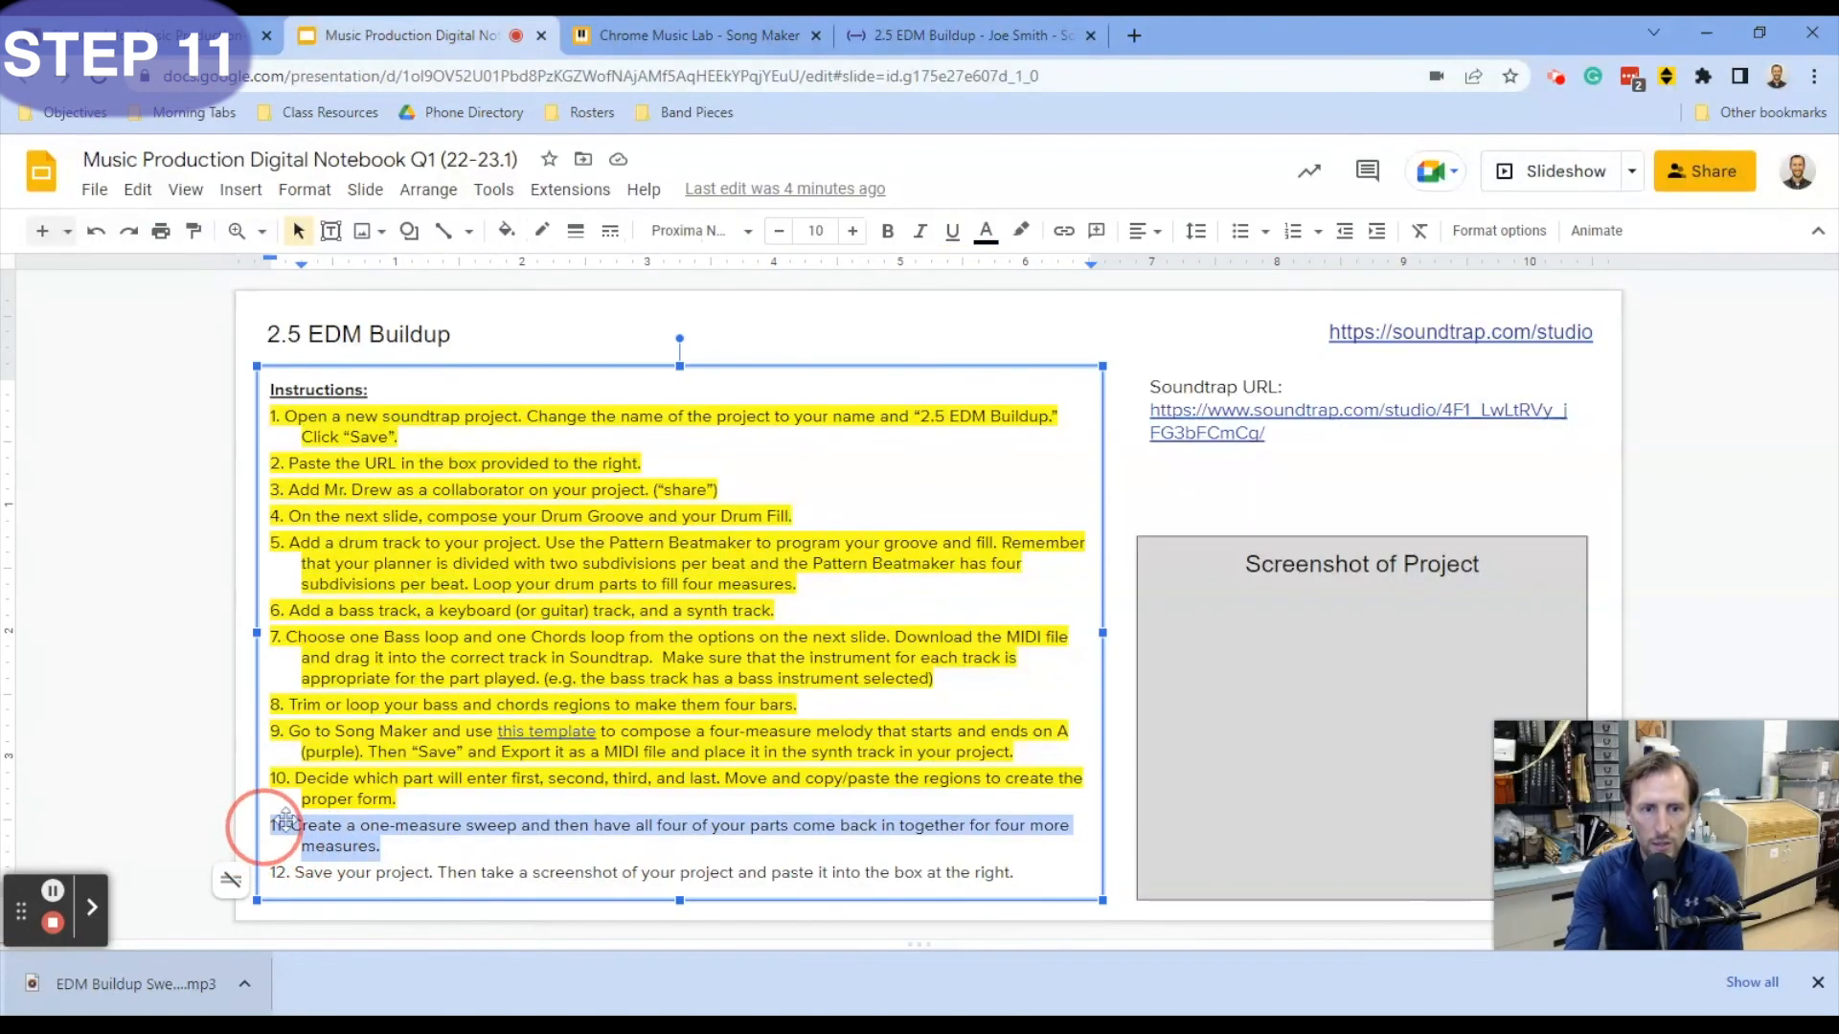
click(1021, 231)
click(1104, 291)
click(347, 873)
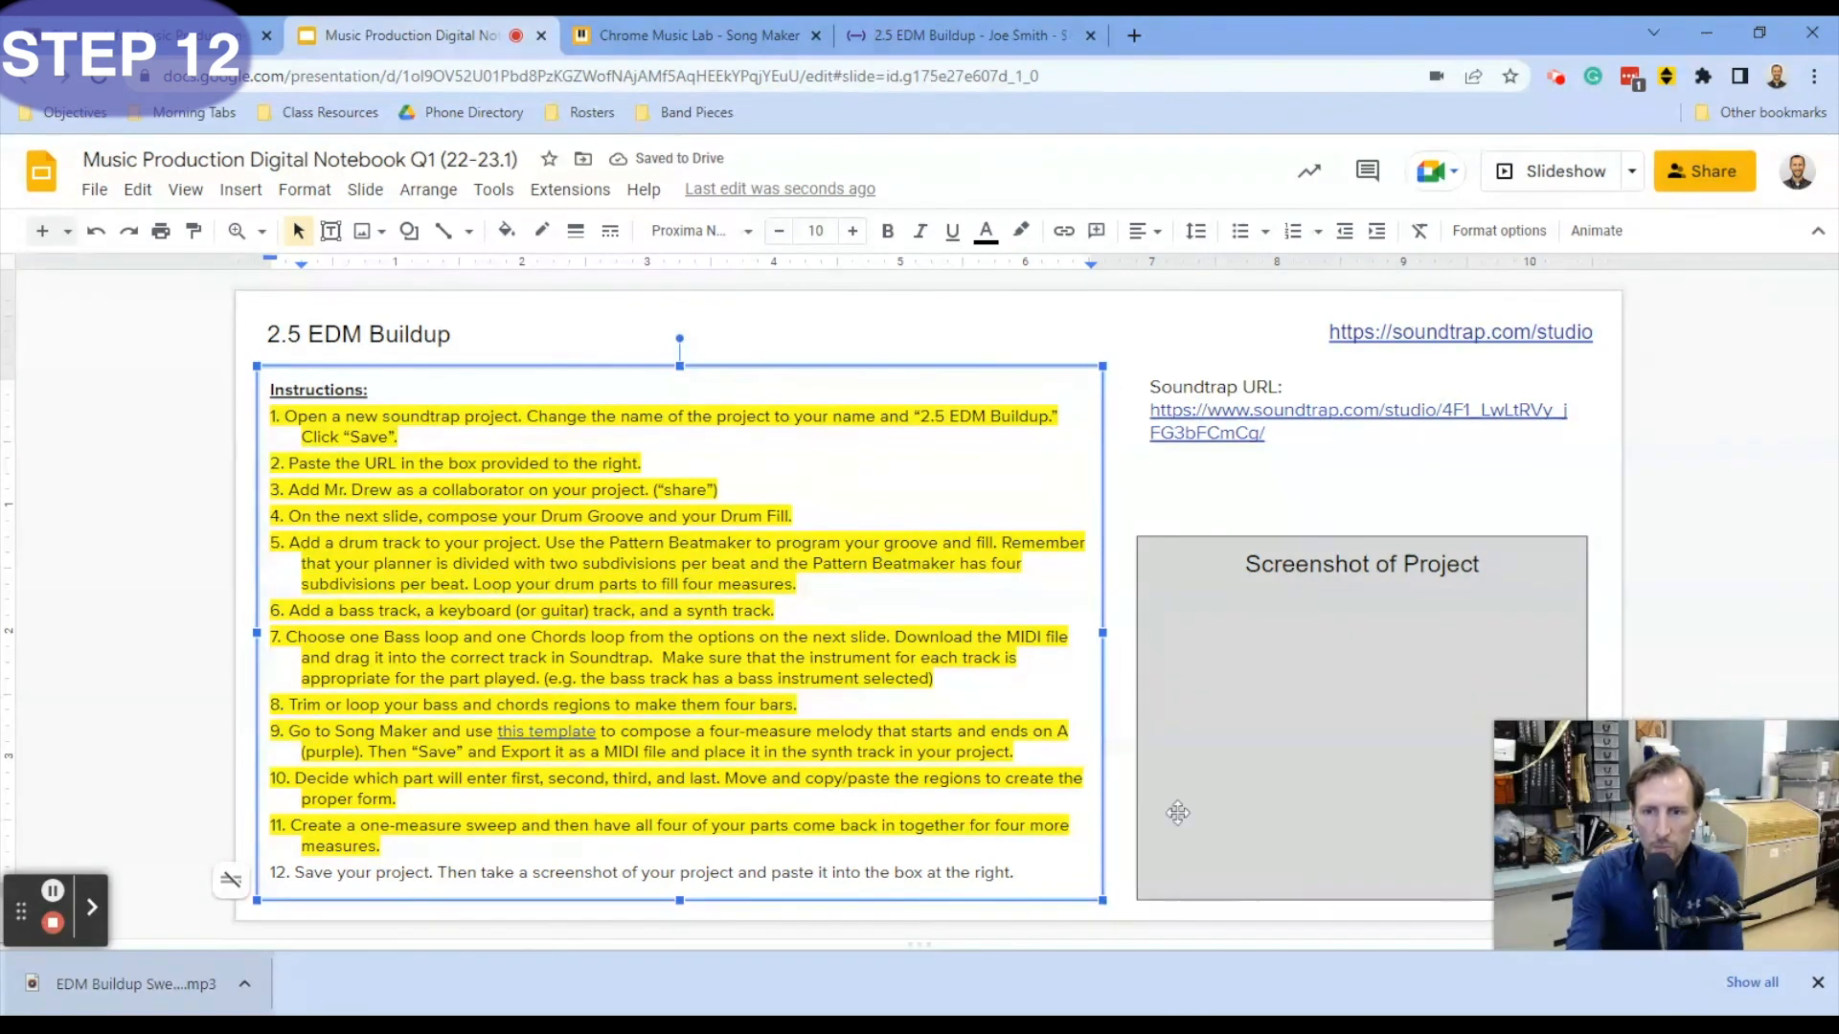
- Take a screenshot of the finished Soundtrap project and paste it onto the 2.5 EDM Buildup instructions slide
click(967, 35)
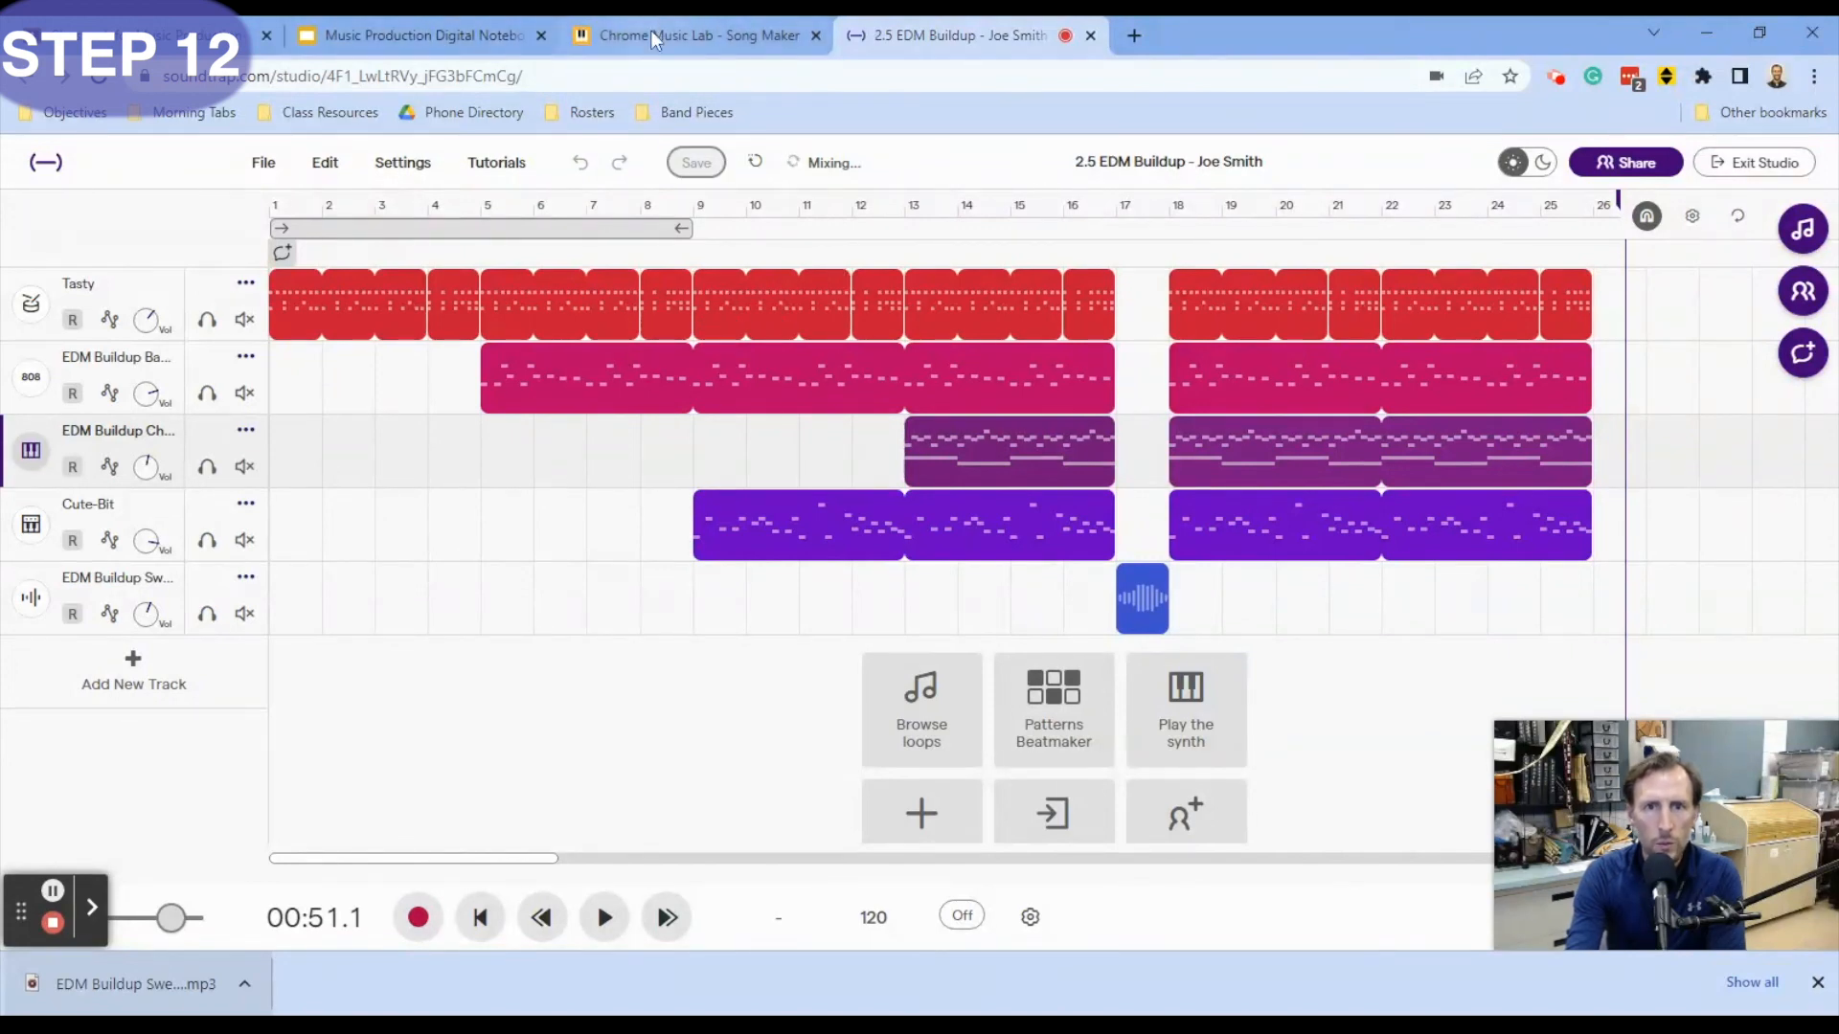
click(436, 46)
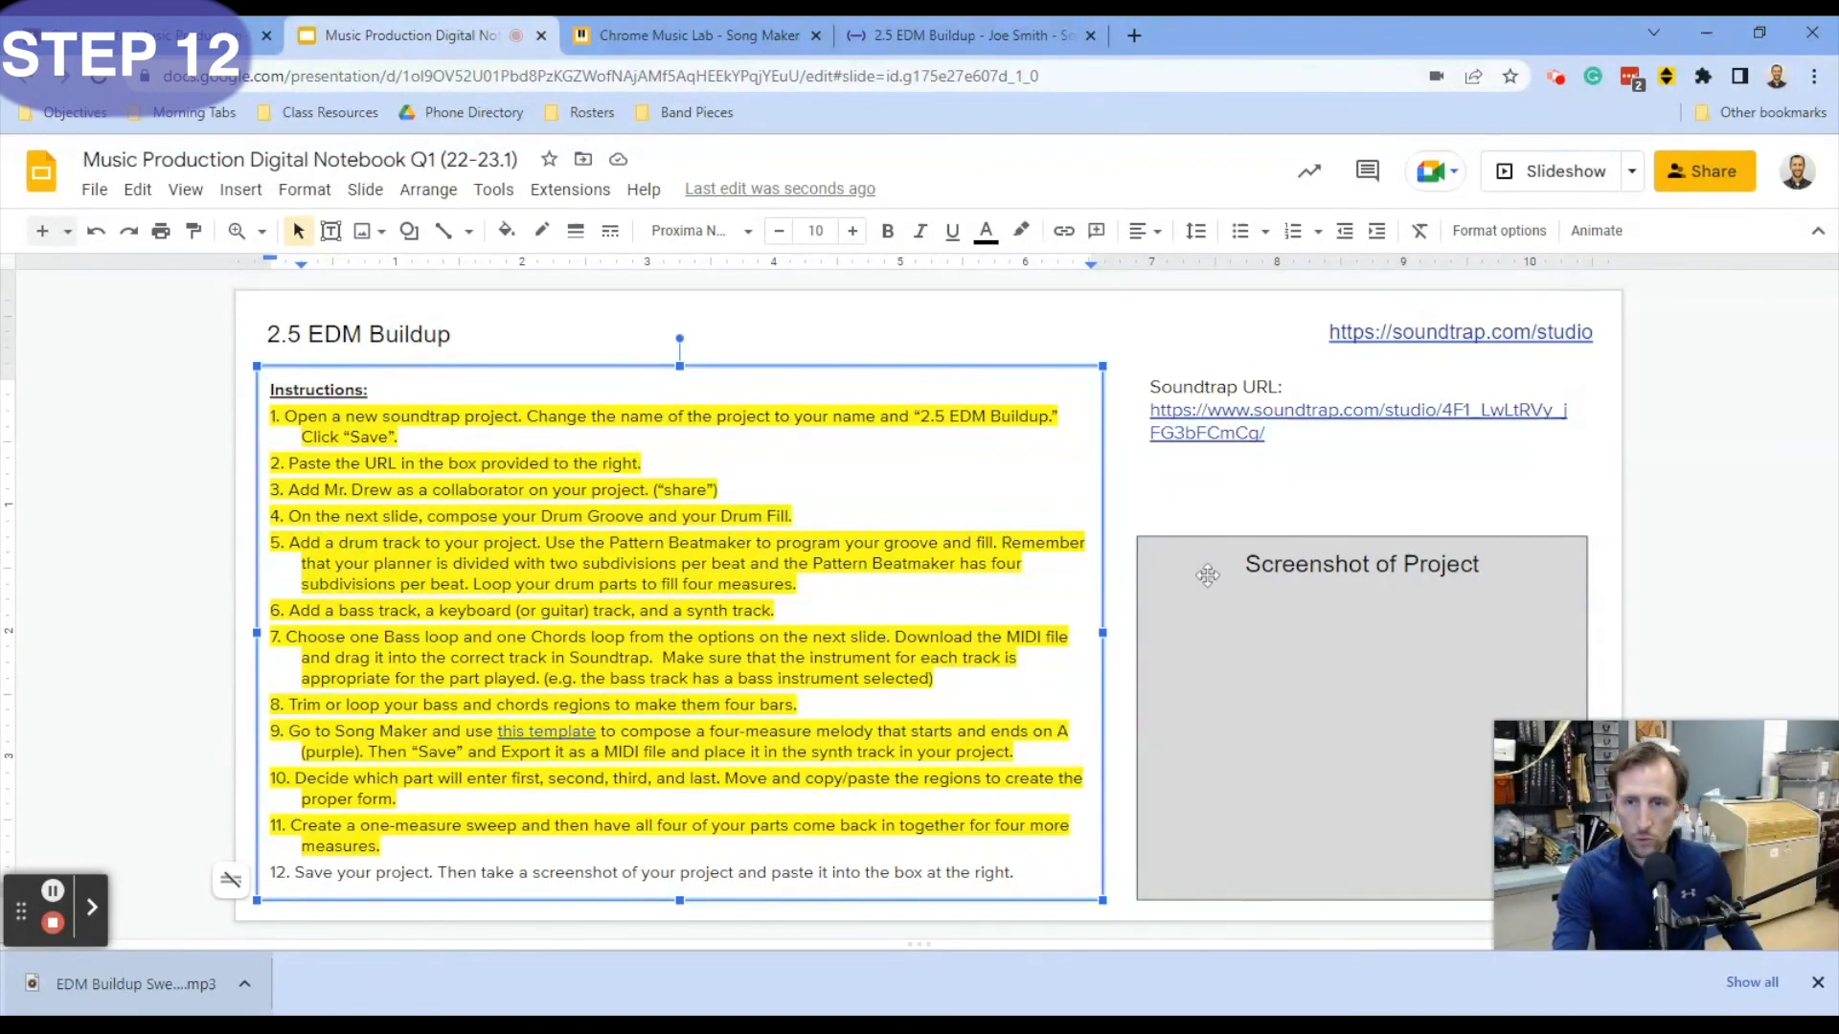
key(ctrl+v)
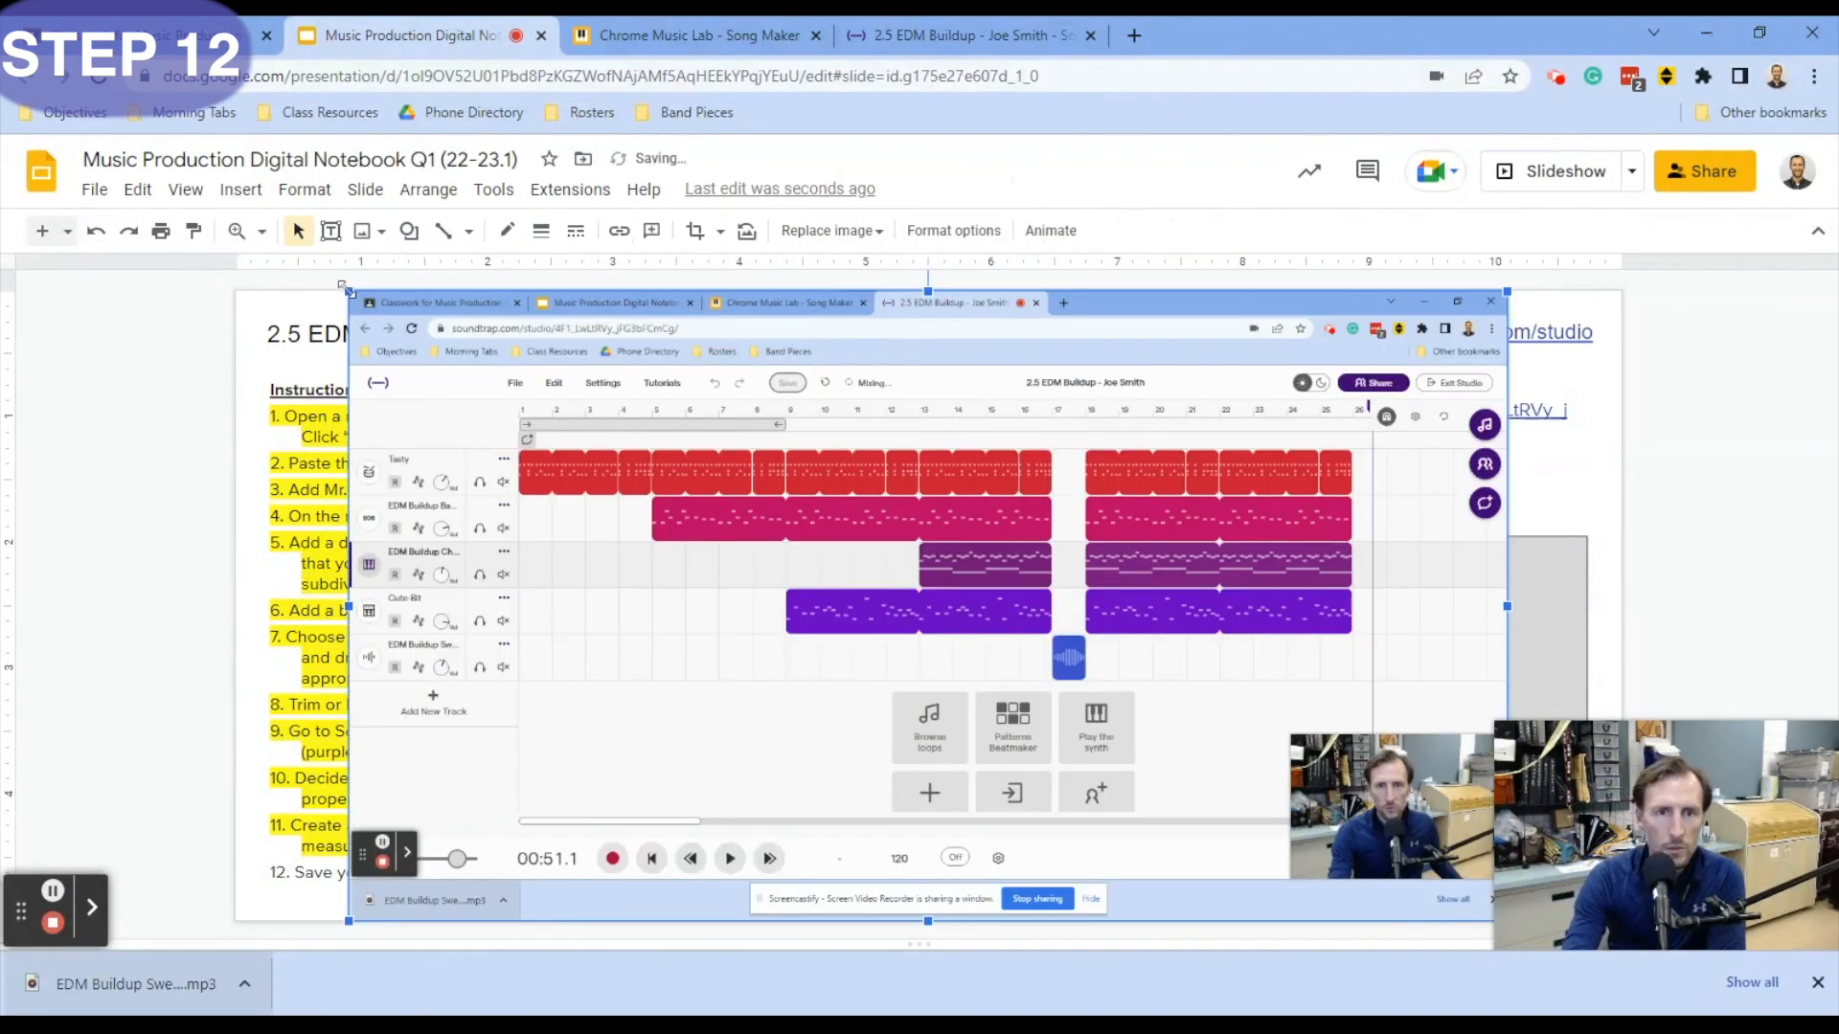